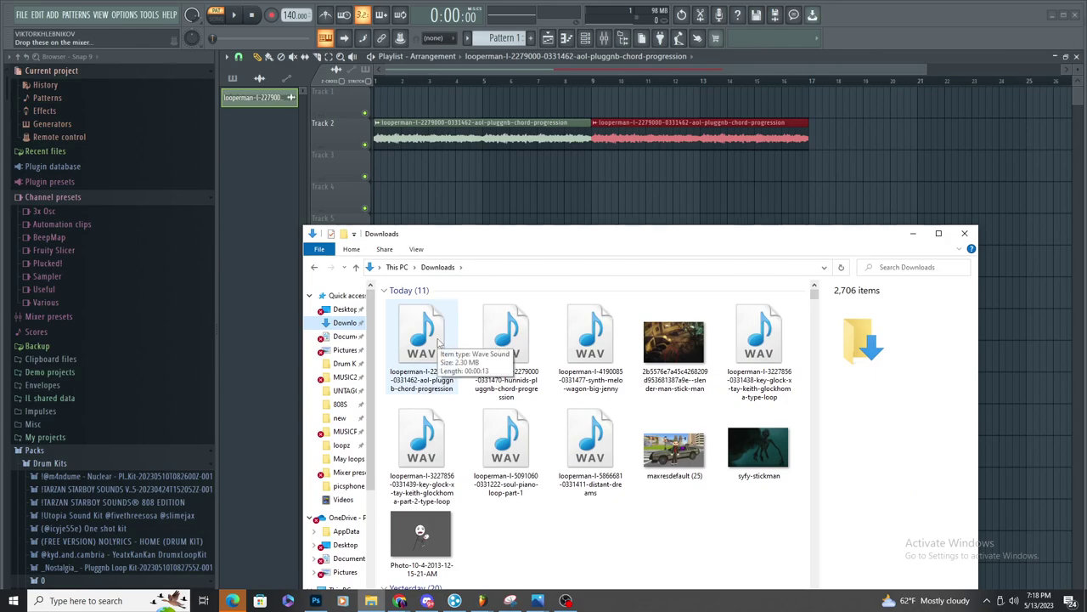
Preview the aol-pluggnb-chord-progression WAV file from the Downloads folder and close the player
click(439, 341)
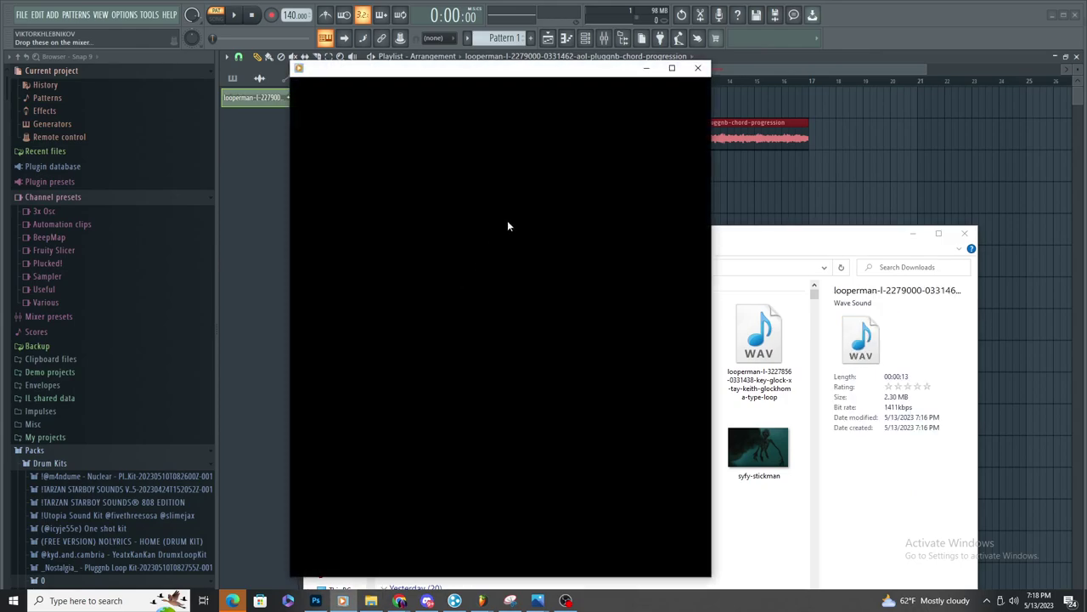
click(701, 68)
drag(422, 321, 422, 318)
Open the settings of the chord progression clip on Track 2 and route it to mixer insert 1
click(452, 176)
right_click(452, 170)
double_click(452, 136)
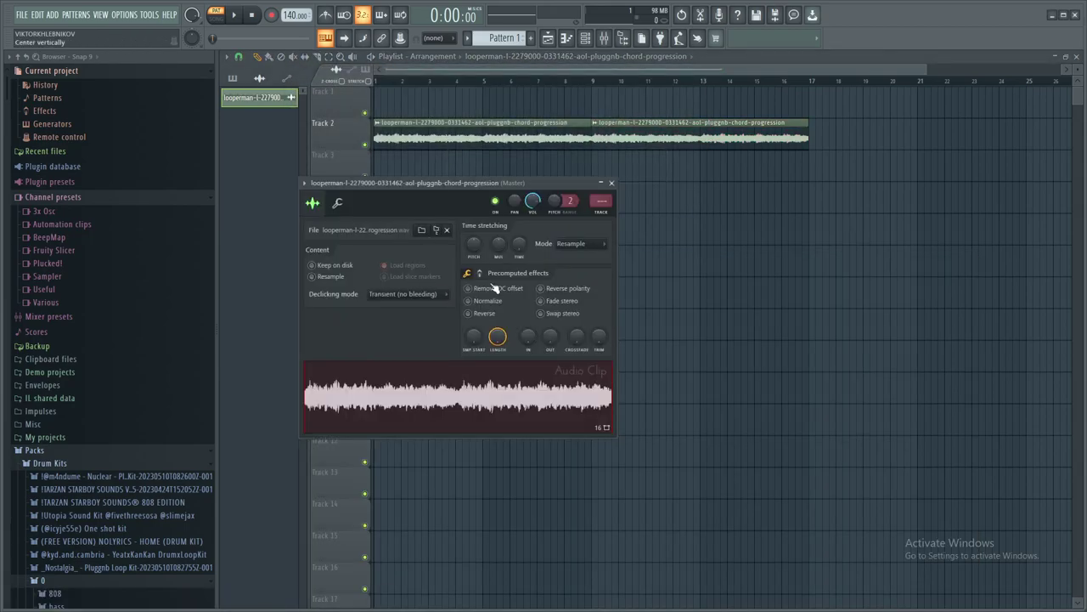
click(599, 200)
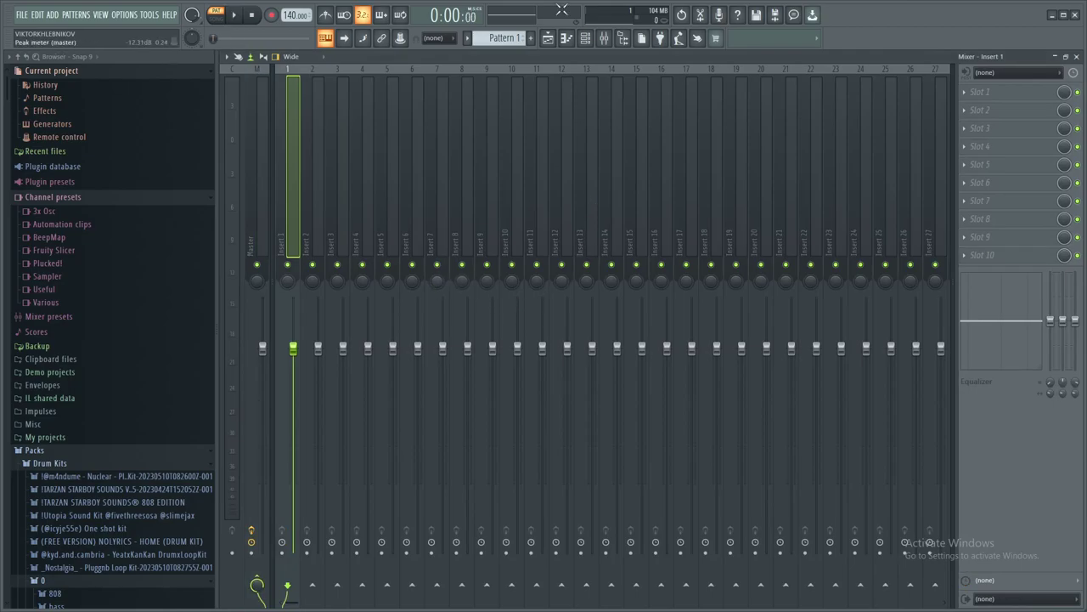
click(325, 37)
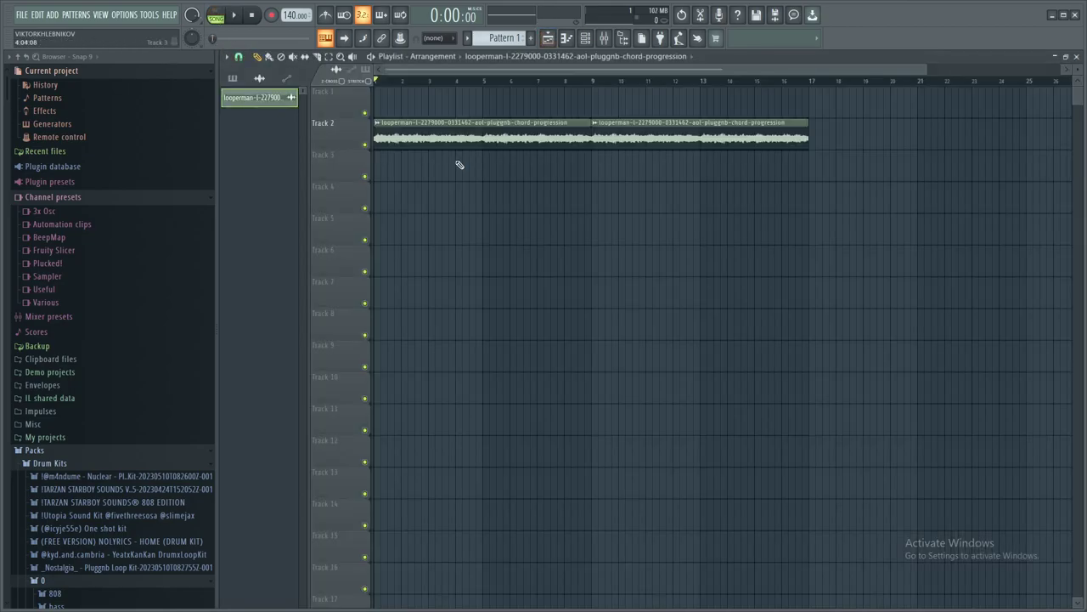
Place two more copies of the chord progression clip on Track 2, at bars 17 and 25
scroll(436, 175, down, 2)
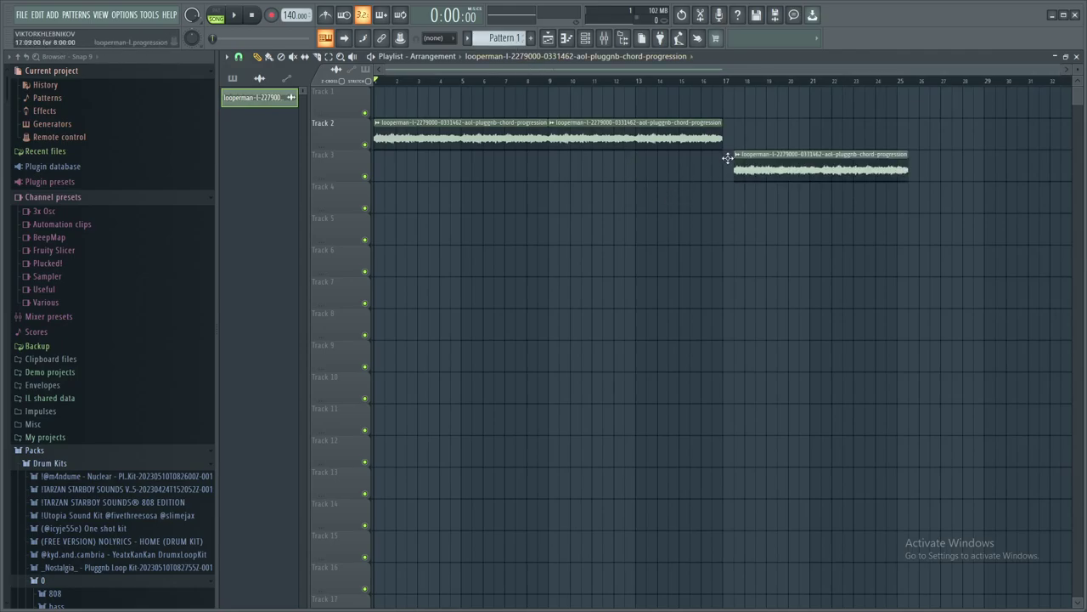
click(728, 119)
click(903, 119)
click(804, 223)
right_click(805, 224)
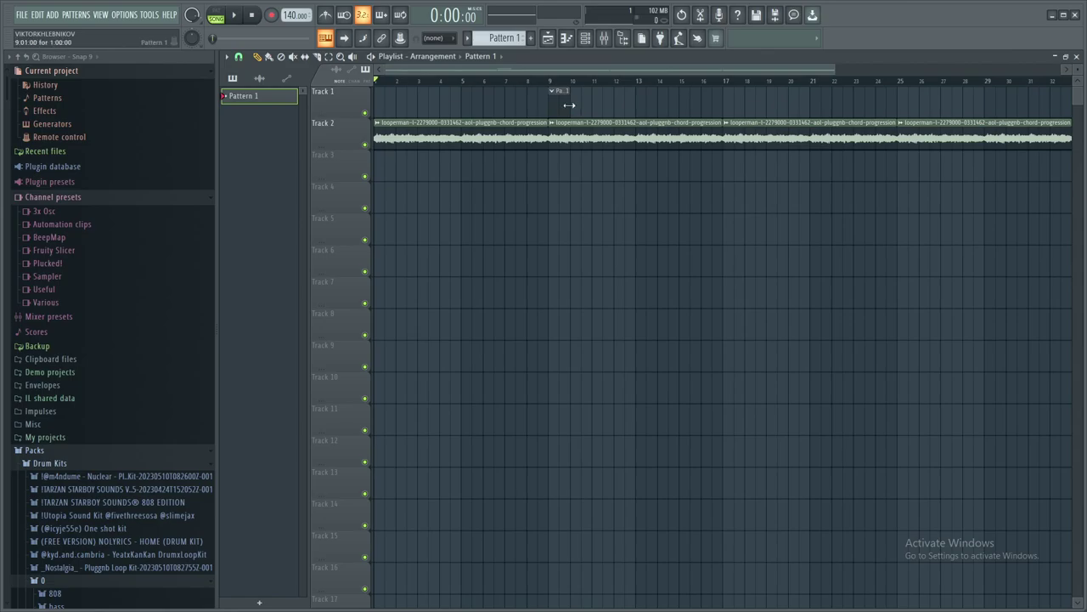
Extend the Pattern 1 clip on Track 1 so it runs from bar 9 to bar 17
drag(570, 105, 712, 118)
scroll(391, 104, up, 4)
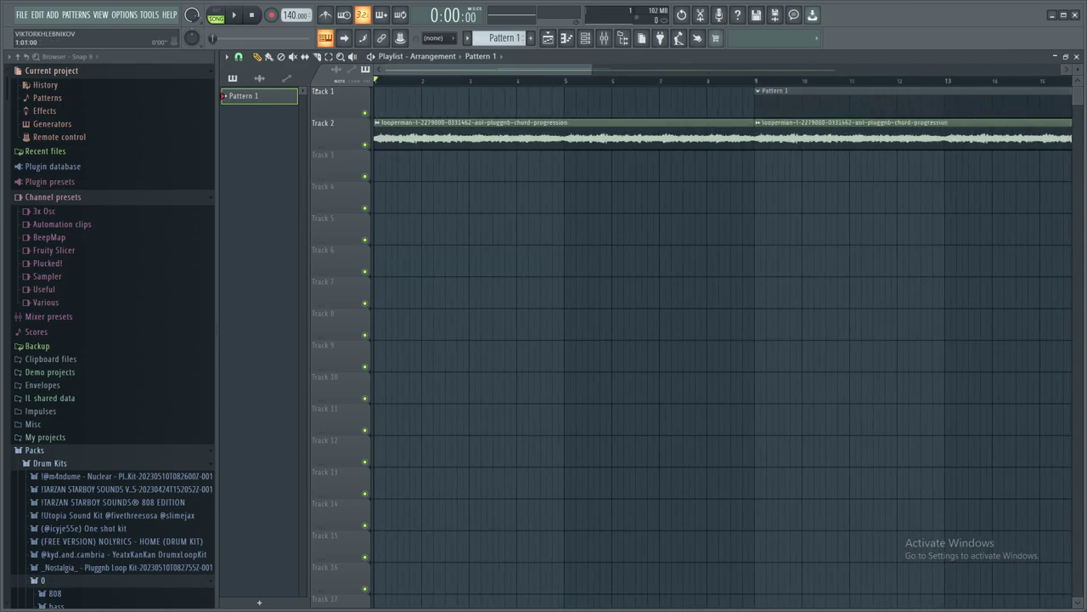
scroll(483, 271, down, 3)
Audition hi-hats from the hh folder and add the love hh sample to the channel rack
key(space)
click(586, 38)
scroll(129, 360, down, 5)
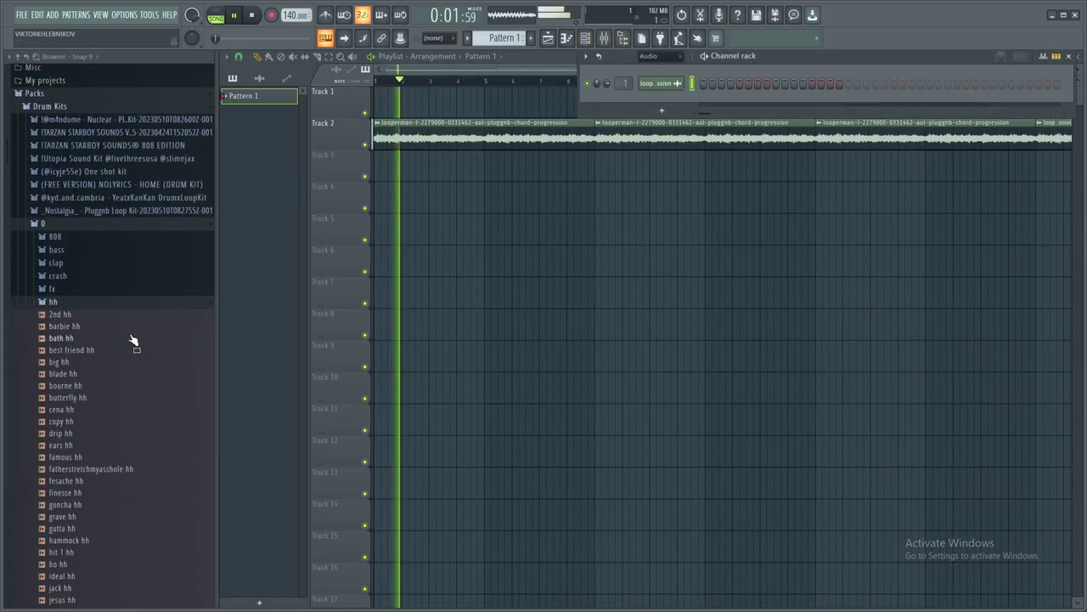
scroll(149, 423, down, 6)
key(space)
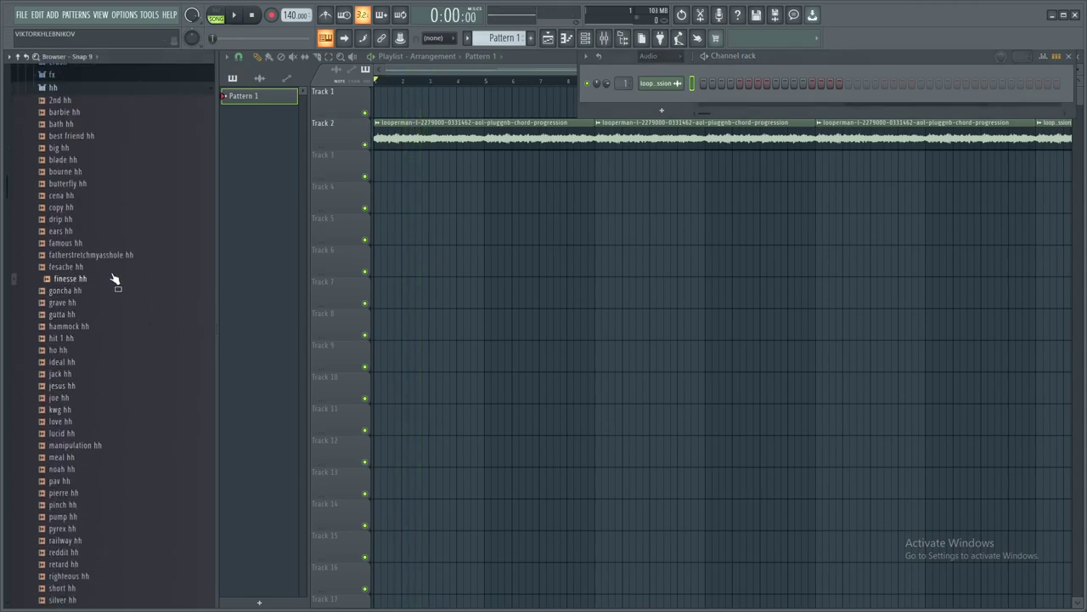
key(space)
key(space)
click(134, 246)
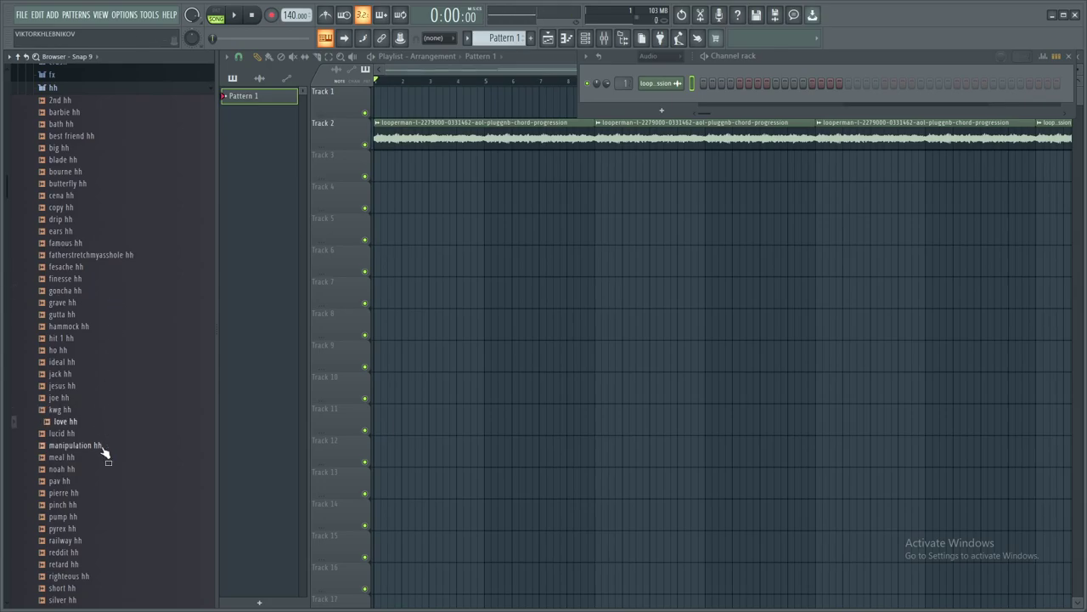
drag(111, 427, 639, 145)
drag(661, 100, 661, 102)
Enable the volume envelope of the love hh channel and adjust its attack and sustain
key(space)
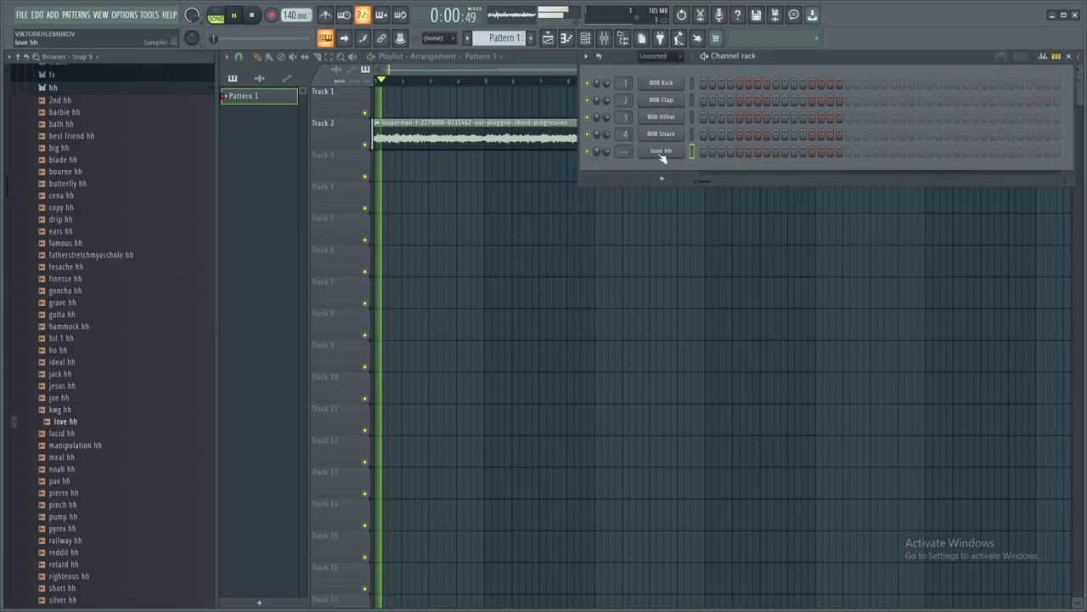
click(662, 154)
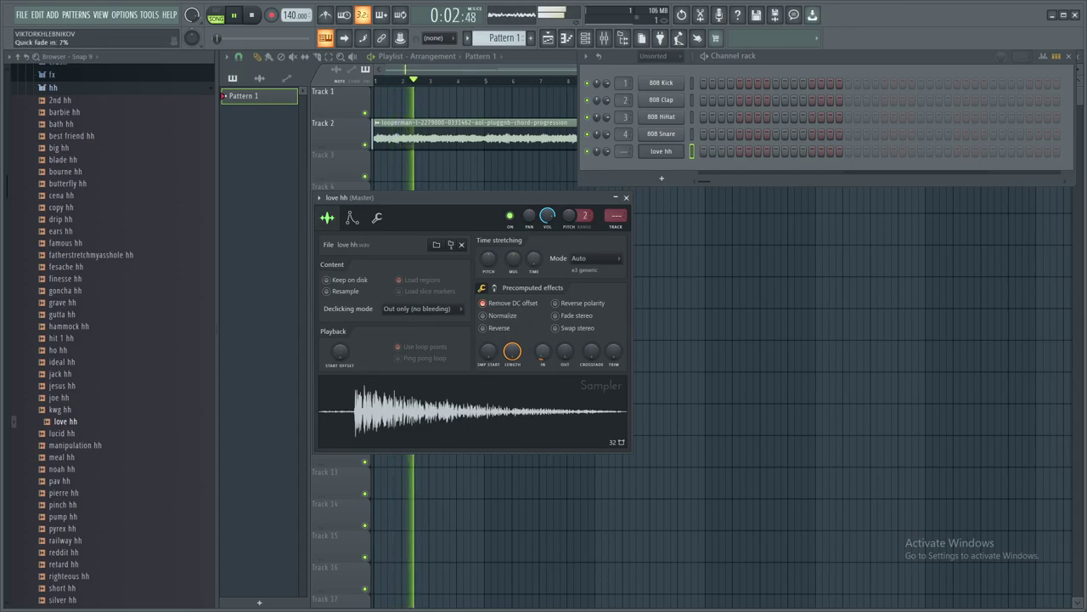
click(352, 218)
click(353, 261)
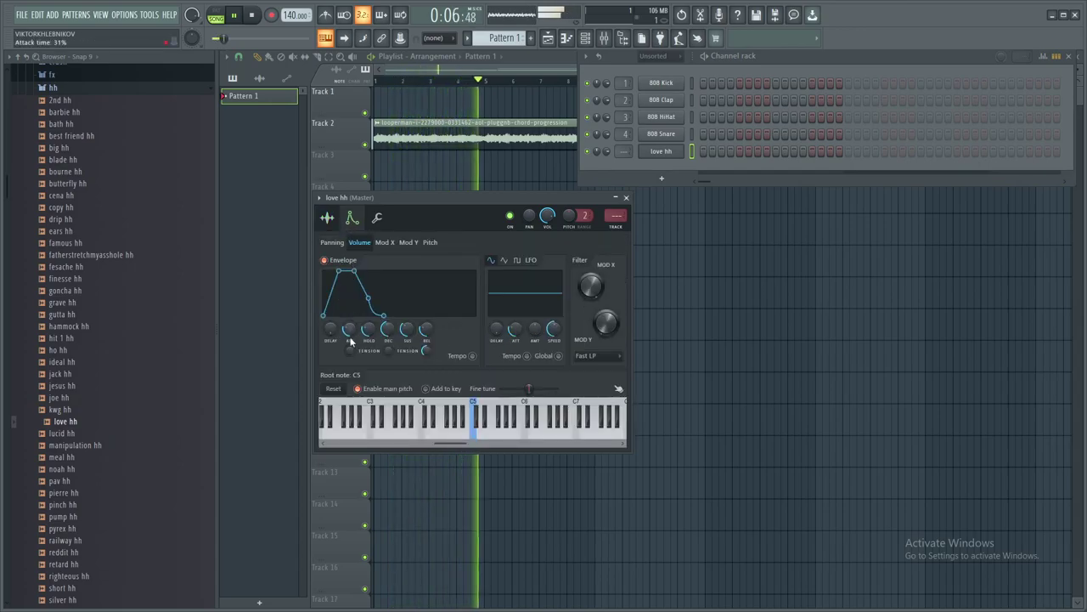
drag(351, 337, 388, 374)
drag(408, 330, 428, 374)
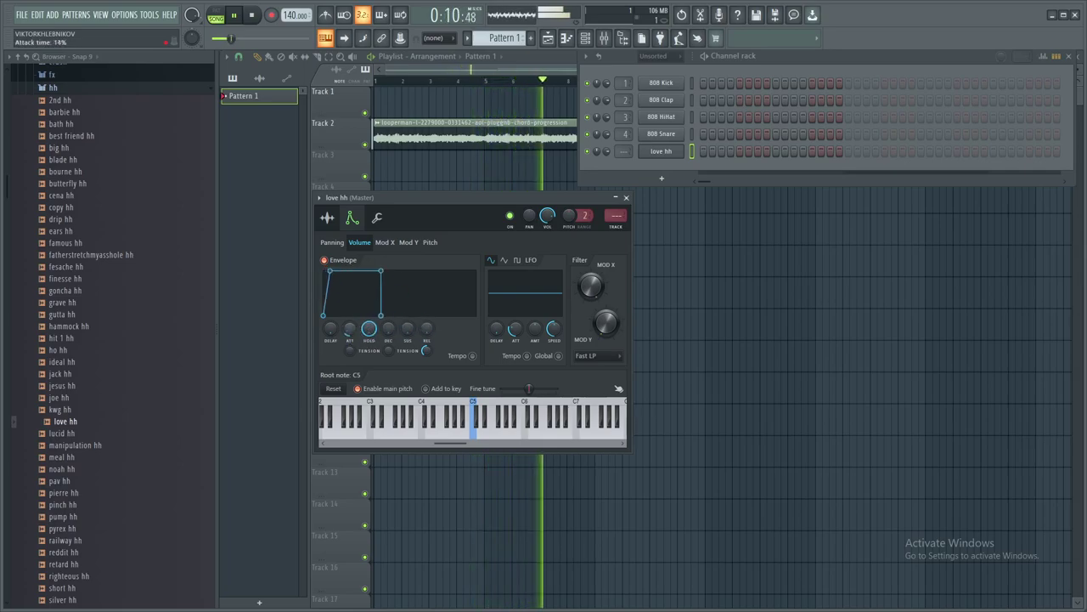
Create an automation clip for love hh's attack time, rising to a plateau at bar 9 and dropping to zero by bar 17
right_click(349, 329)
click(391, 424)
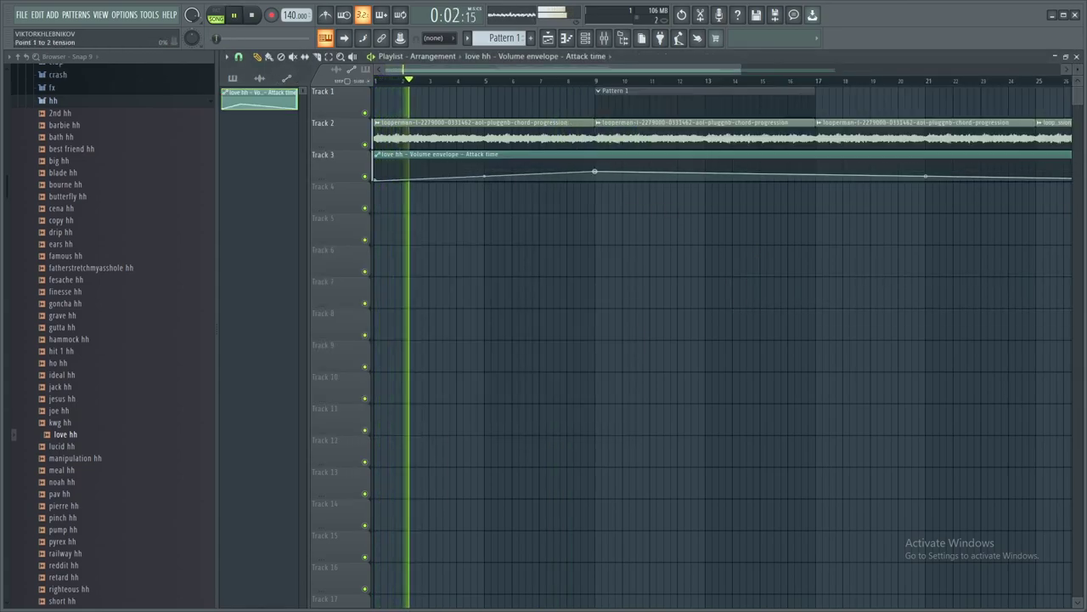
drag(484, 176, 486, 202)
scroll(573, 294, down, 3)
click(572, 294)
right_click(678, 280)
right_click(617, 177)
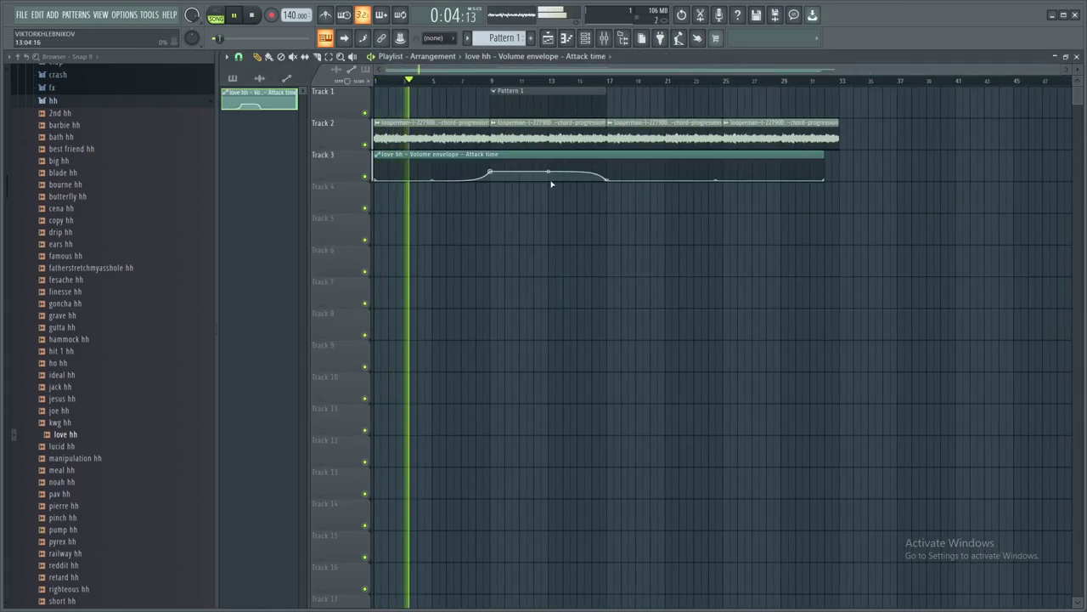
Open the piano roll and switch it to the love hh channel
click(268, 78)
click(625, 282)
right_click(625, 282)
scroll(530, 178, up, 3)
click(531, 106)
click(568, 41)
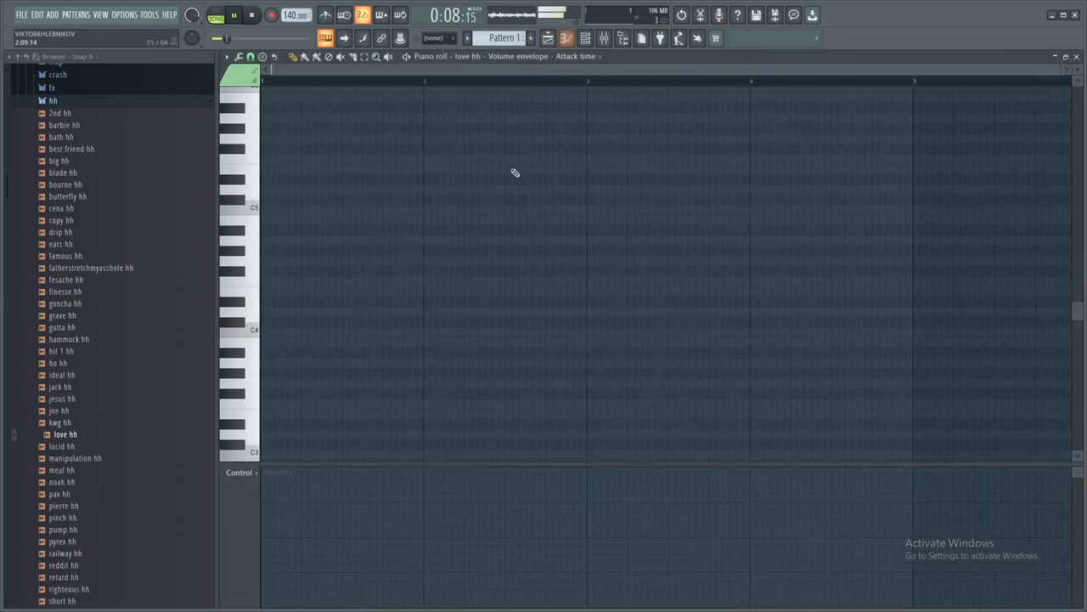
click(551, 56)
click(527, 163)
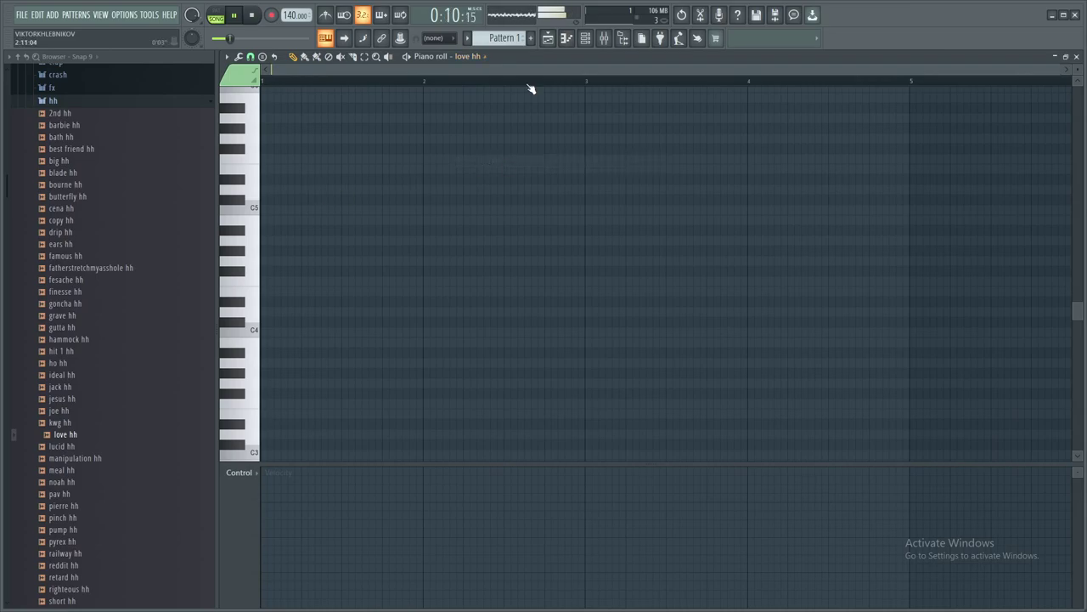
Show all channels in the channel rack and load Wave Candy in slot 1 of the chord loop's mixer insert
click(593, 40)
click(657, 57)
click(655, 70)
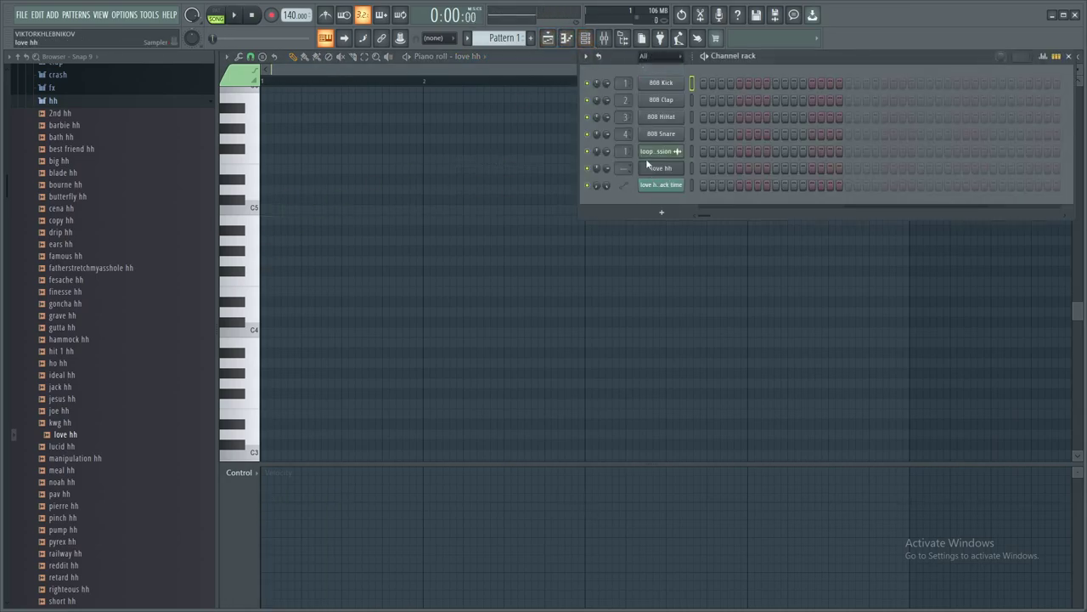
click(654, 153)
click(604, 200)
click(1015, 93)
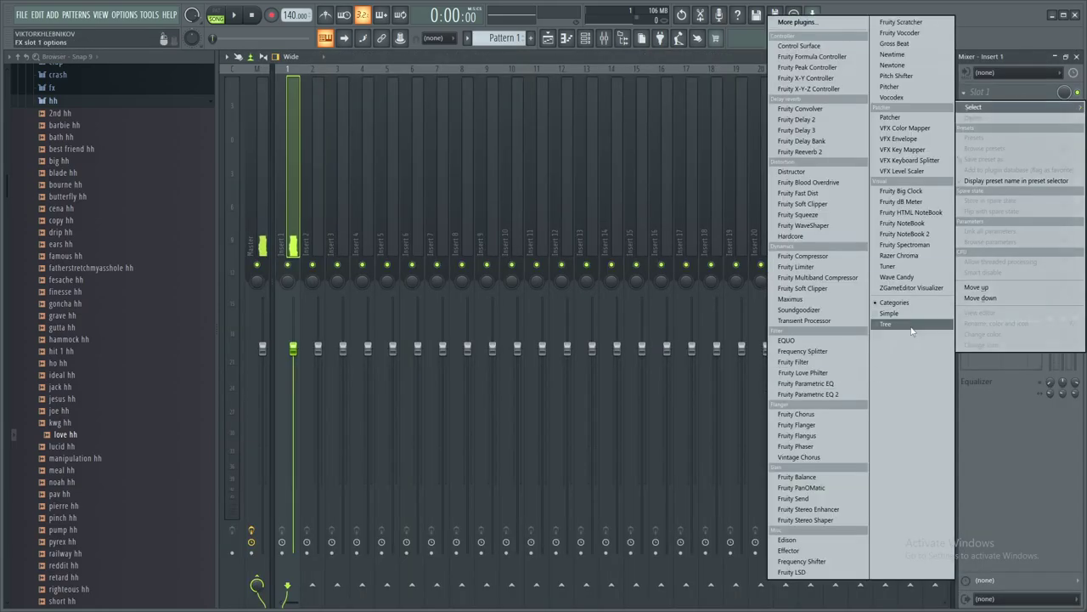
click(829, 279)
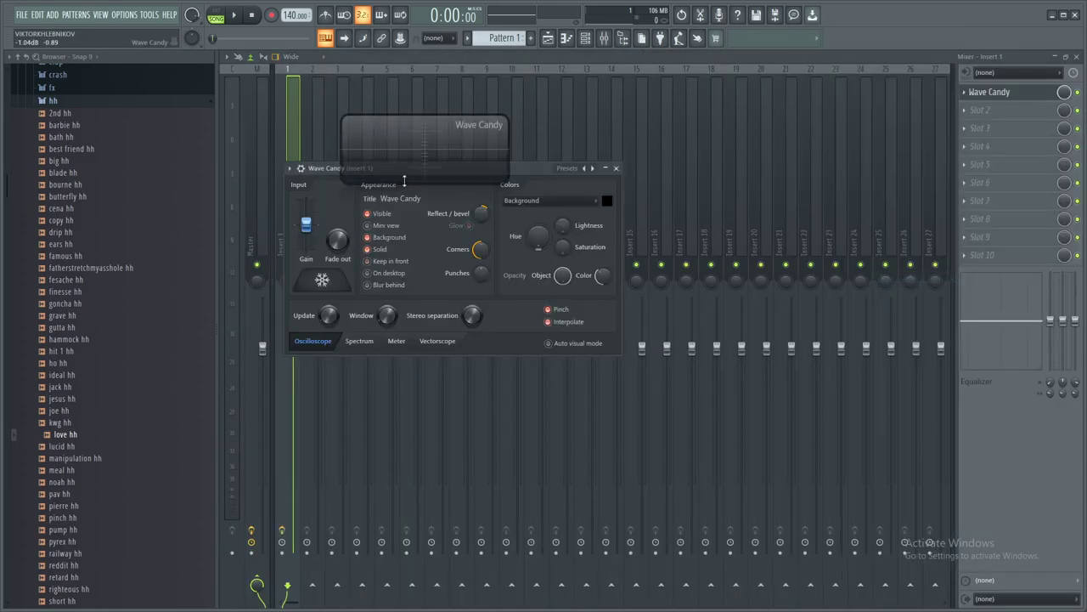
Enlarge the Wave Candy display and switch it to Spectrum mode with a maximum resolution of 8192 bands
drag(405, 179, 813, 399)
click(359, 341)
click(396, 316)
click(399, 416)
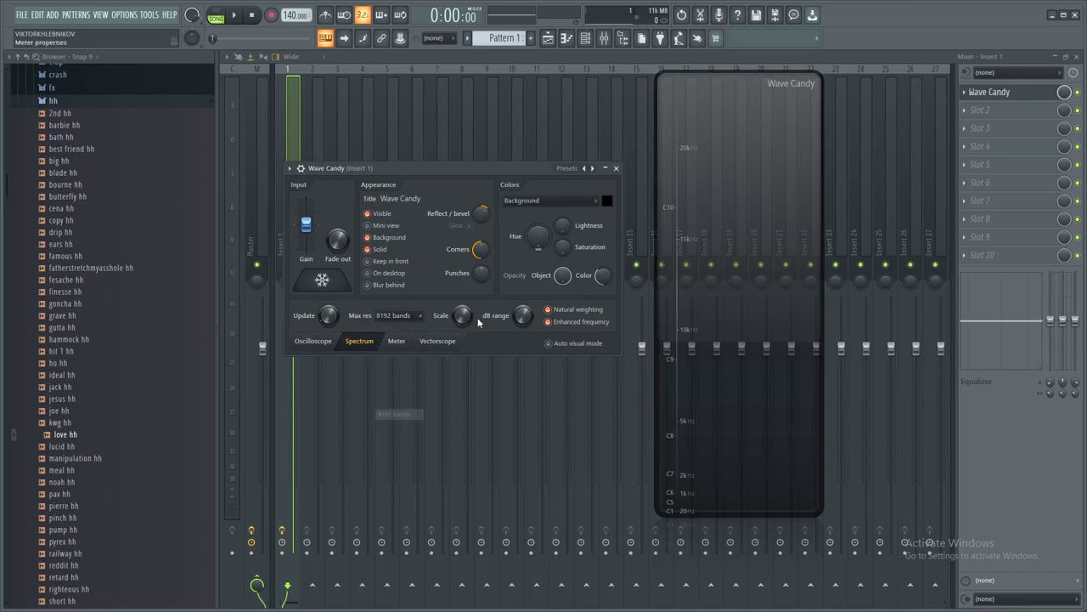
Play the arrangement and examine the chord loop's note frequencies in the Wave Candy spectrum
click(547, 38)
key(space)
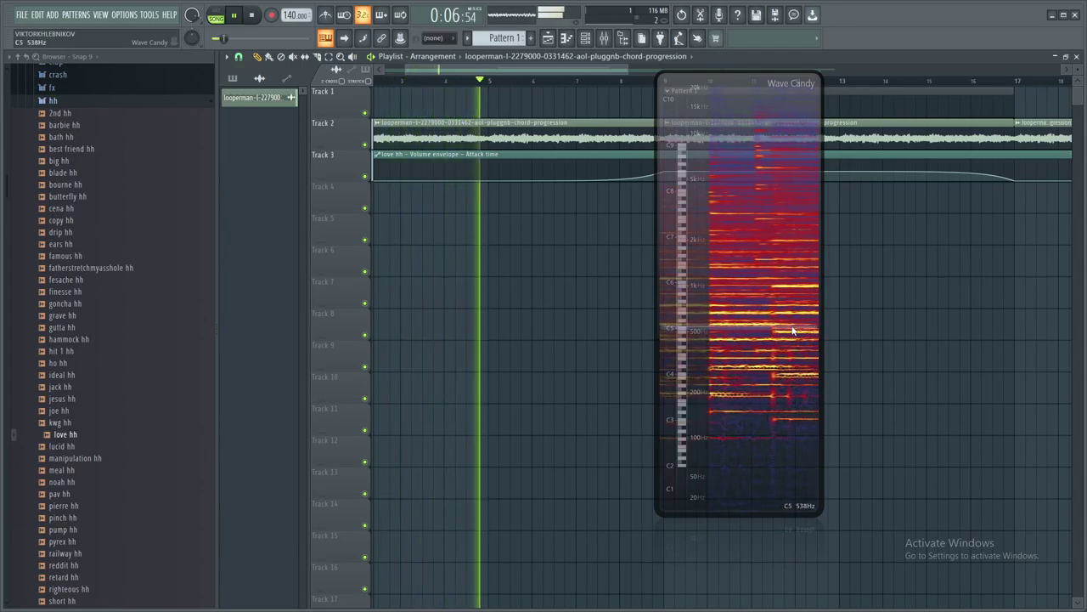
scroll(522, 318, down, 3)
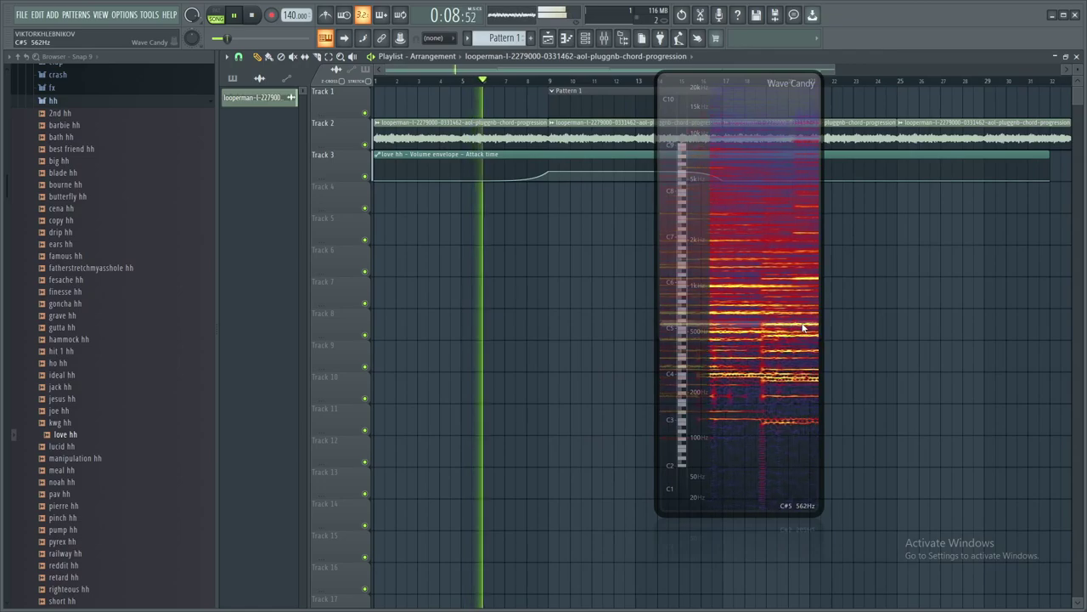
click(568, 112)
Audition samples from the 808 folder and add franchise 808 to the channel rack
click(554, 43)
scroll(126, 208, up, 5)
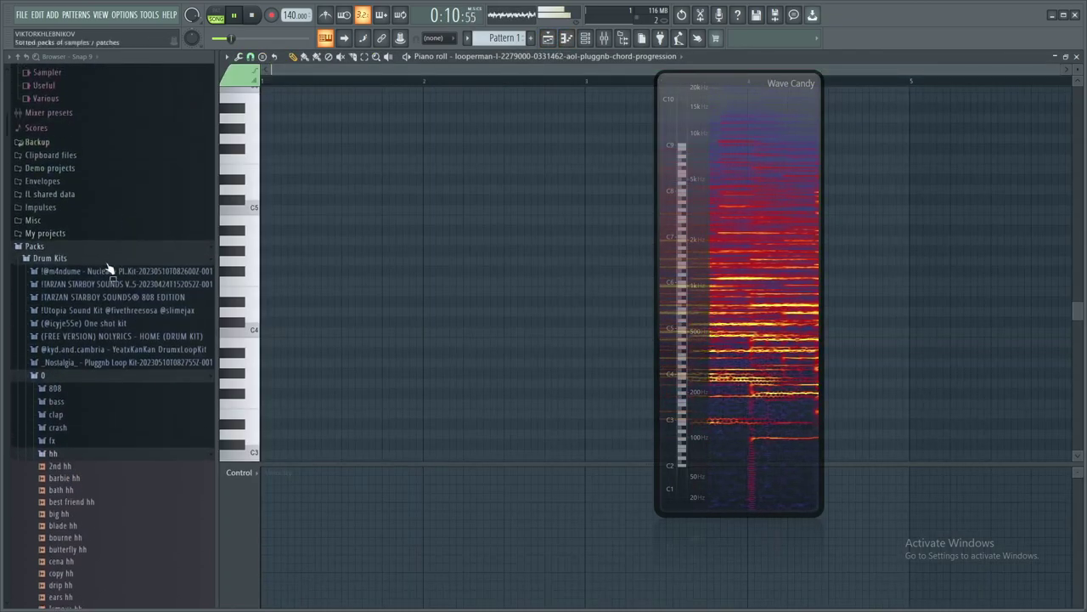
click(68, 396)
key(space)
click(103, 372)
click(131, 261)
click(115, 215)
click(97, 261)
click(585, 38)
drag(77, 260, 629, 204)
Move the Wave Candy display clear of the channel rack and add the deleted 808 and cutthroat 808 samples as channels
click(125, 273)
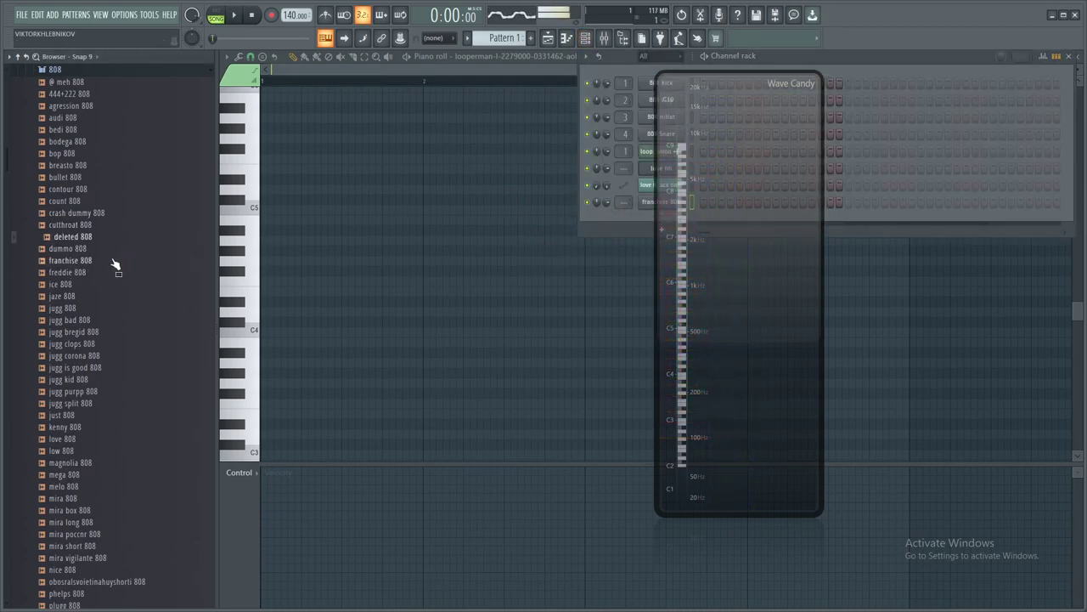
drag(697, 259, 285, 330)
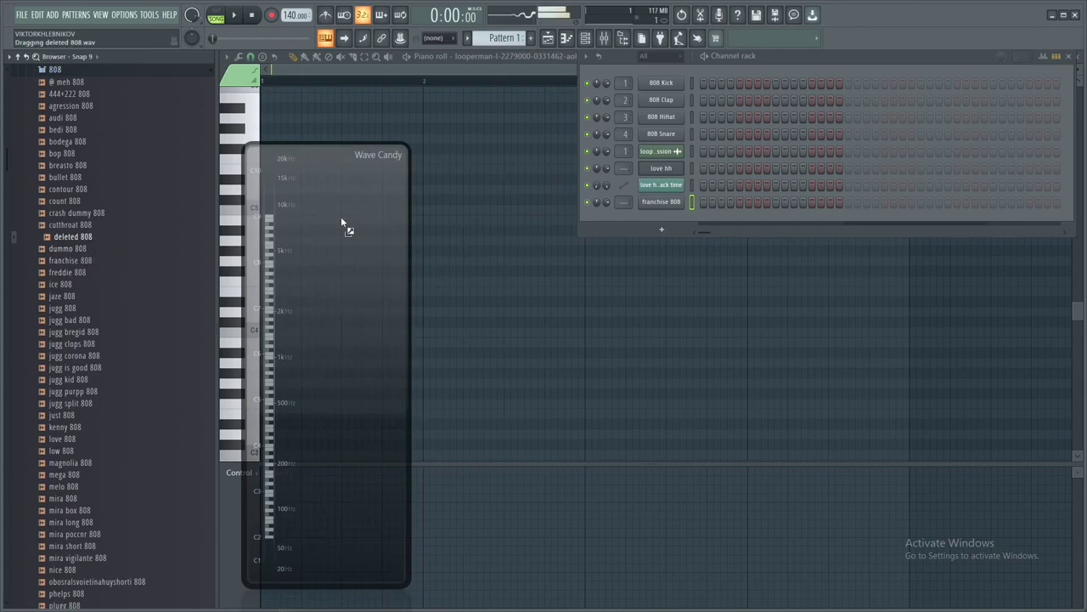
drag(688, 228, 688, 230)
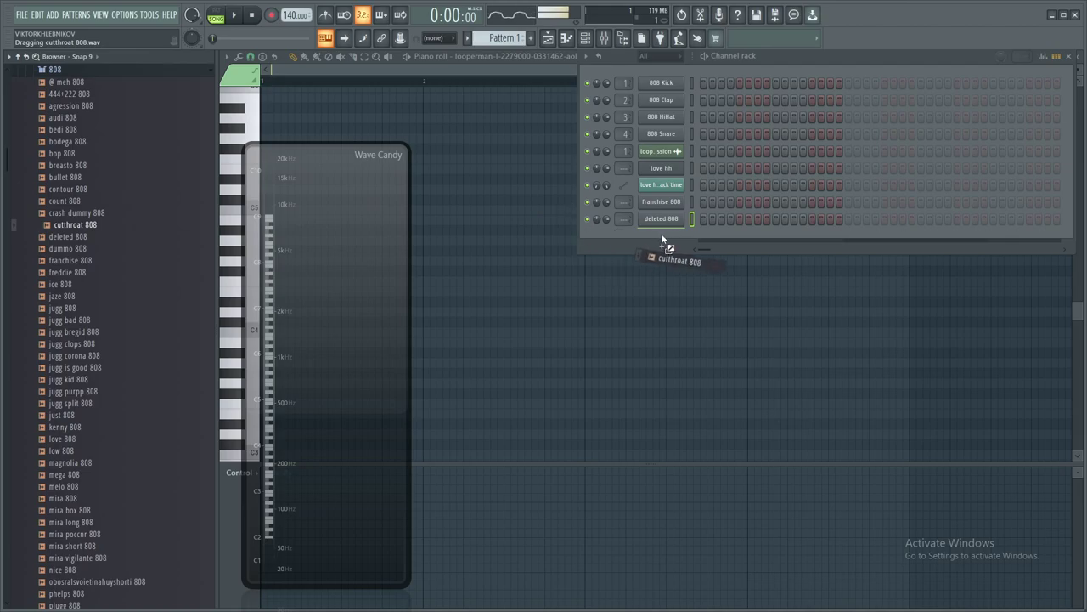
drag(662, 238, 662, 240)
Add a fade-out to cutthroat 808 and enable its volume envelope with full hold and a sustain level of 0%
drag(518, 291, 517, 280)
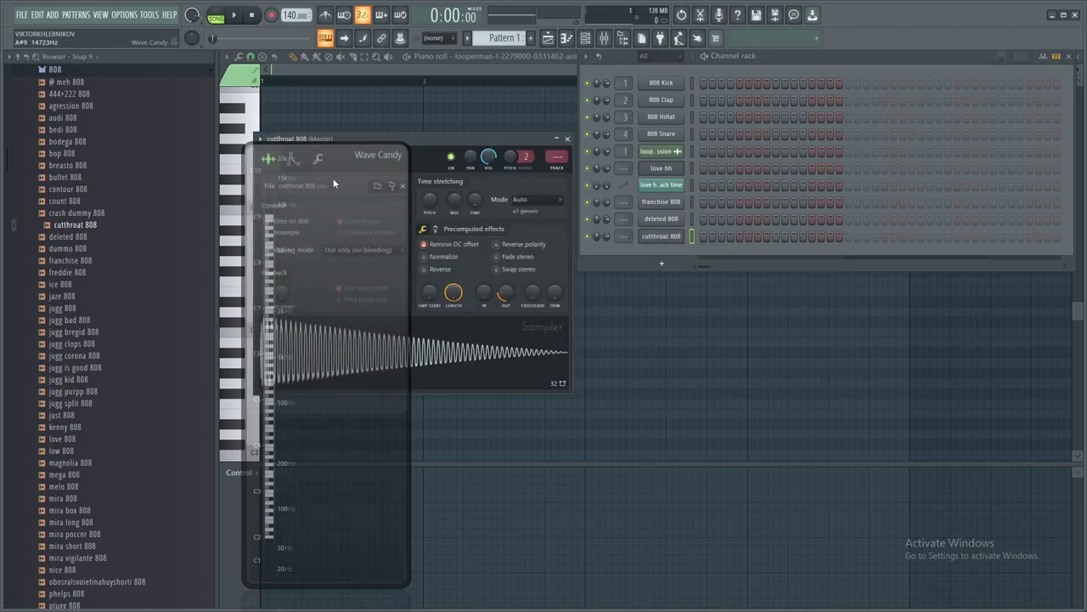
click(292, 159)
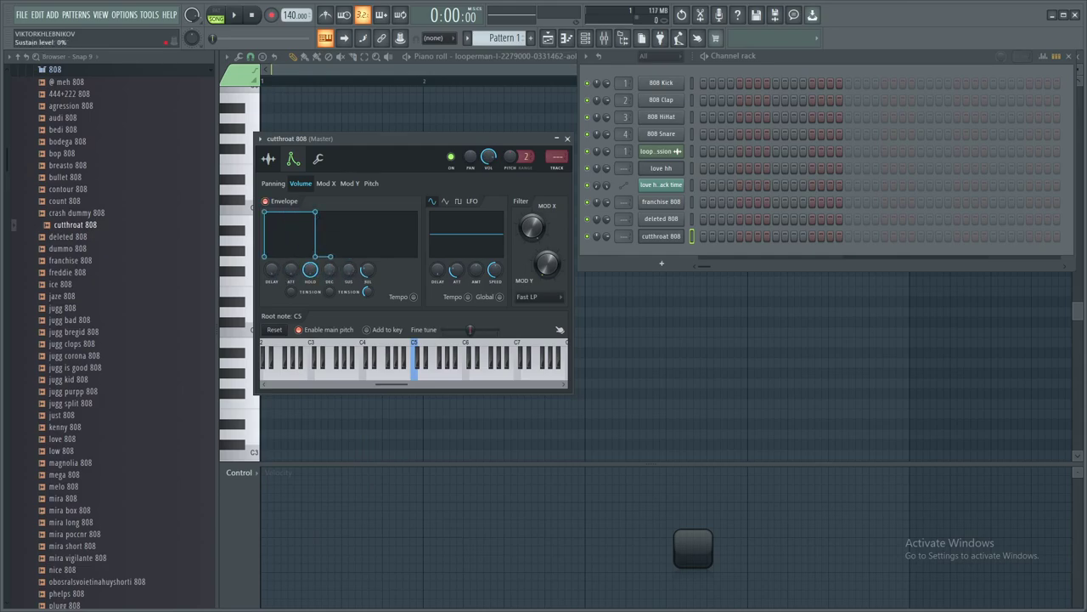
click(428, 445)
right_click(435, 444)
Route the cutthroat 808 channel to mixer insert 6 and load Fruity Parametric EQ 2 in slot 1
click(584, 39)
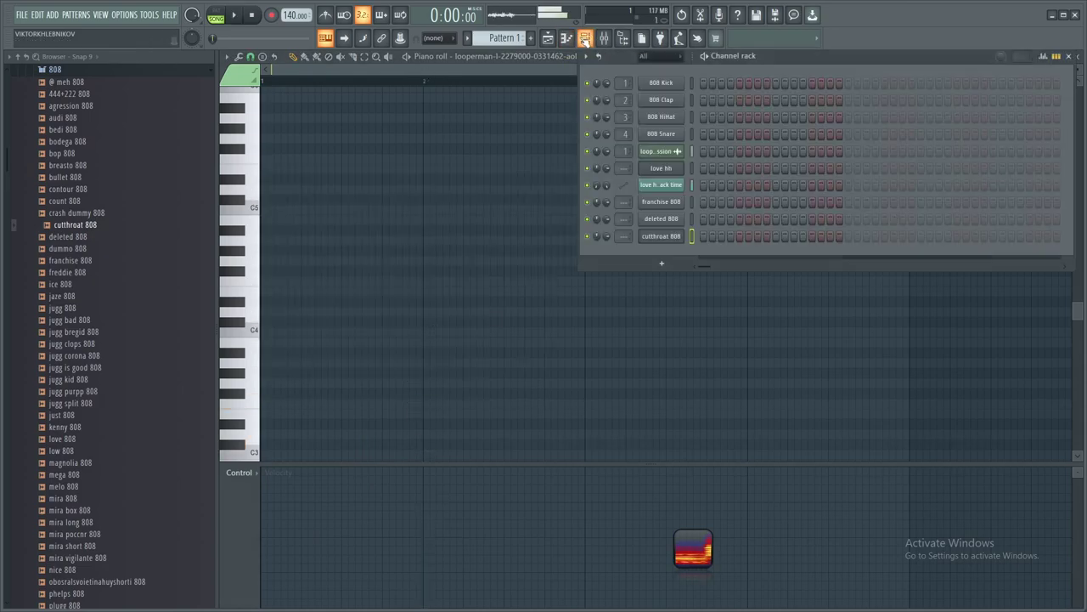
click(667, 240)
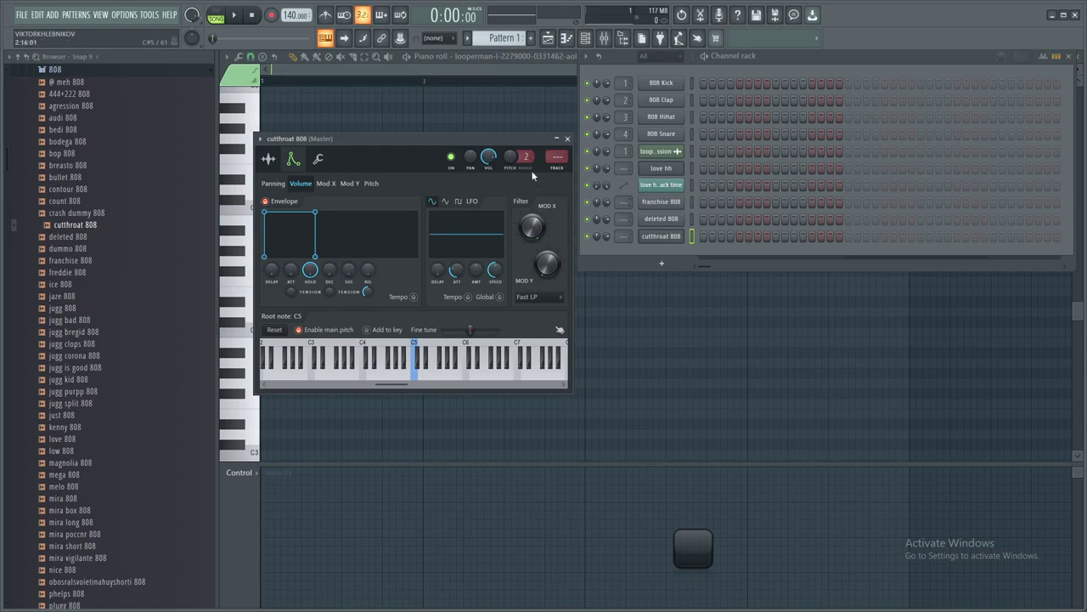
double_click(557, 157)
click(964, 93)
mouse_move(974, 107)
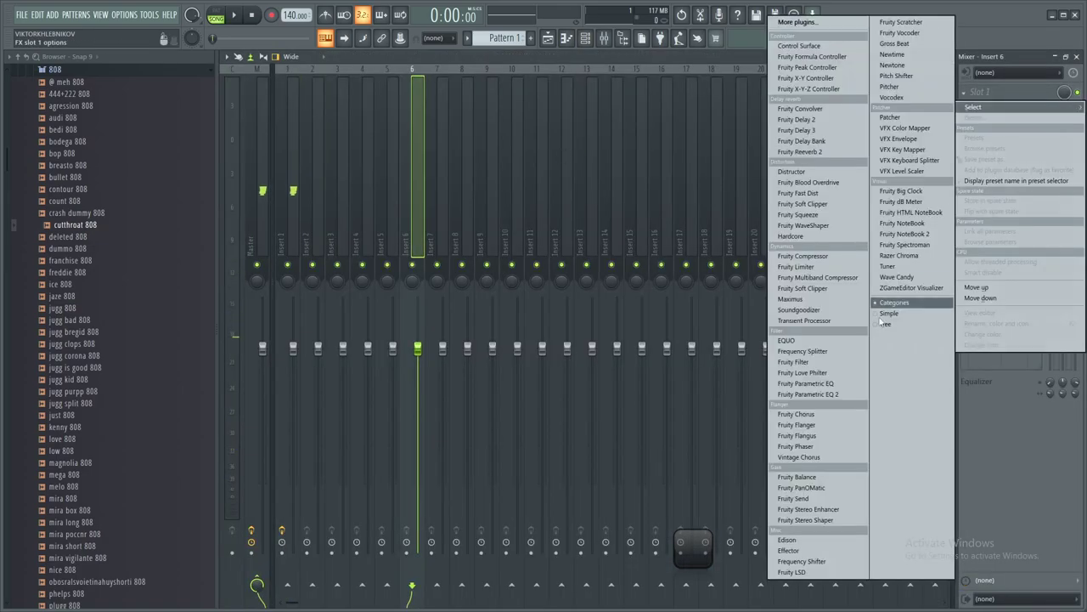
click(822, 397)
Shape the Parametric EQ 2 curve on insert 6 to keep the lows and roll off the high frequencies
mouse_move(524, 293)
mouse_down()
mouse_move(598, 359)
mouse_move(566, 356)
mouse_move(512, 287)
mouse_up()
drag(429, 293, 599, 360)
drag(616, 294, 616, 301)
drag(365, 293, 331, 365)
right_click(331, 366)
click(340, 375)
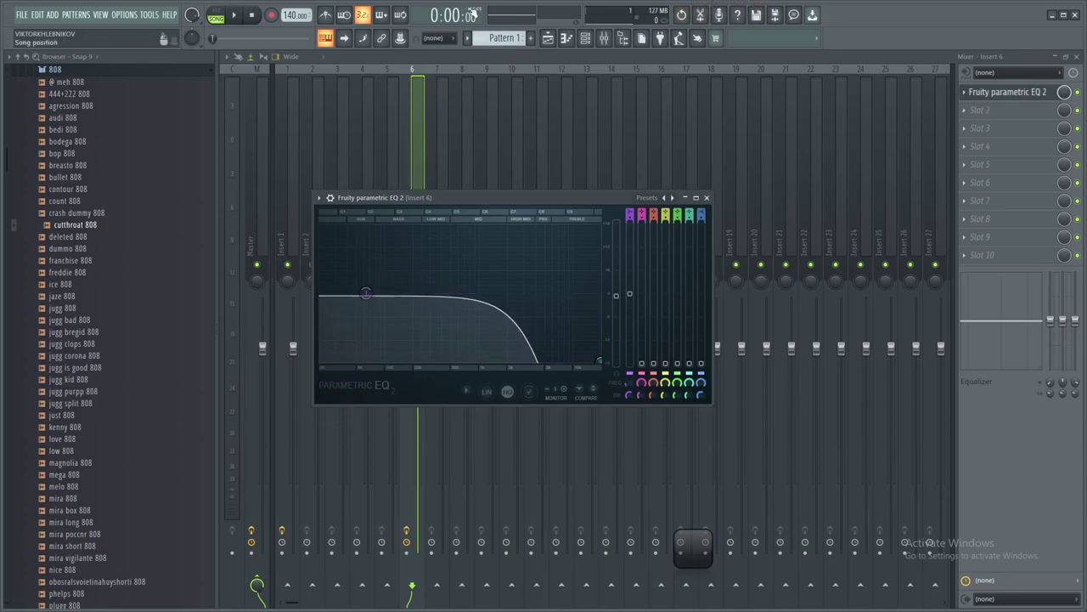
Enable the volume envelopes of the deleted 808 and franchise 808 channels and set both to full hold
click(586, 38)
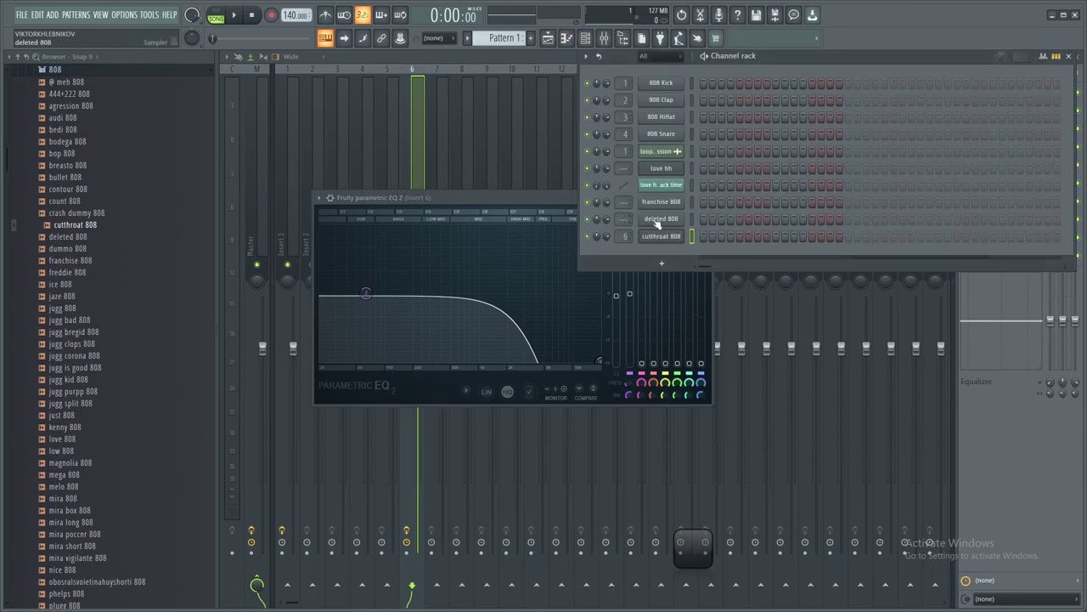
click(657, 221)
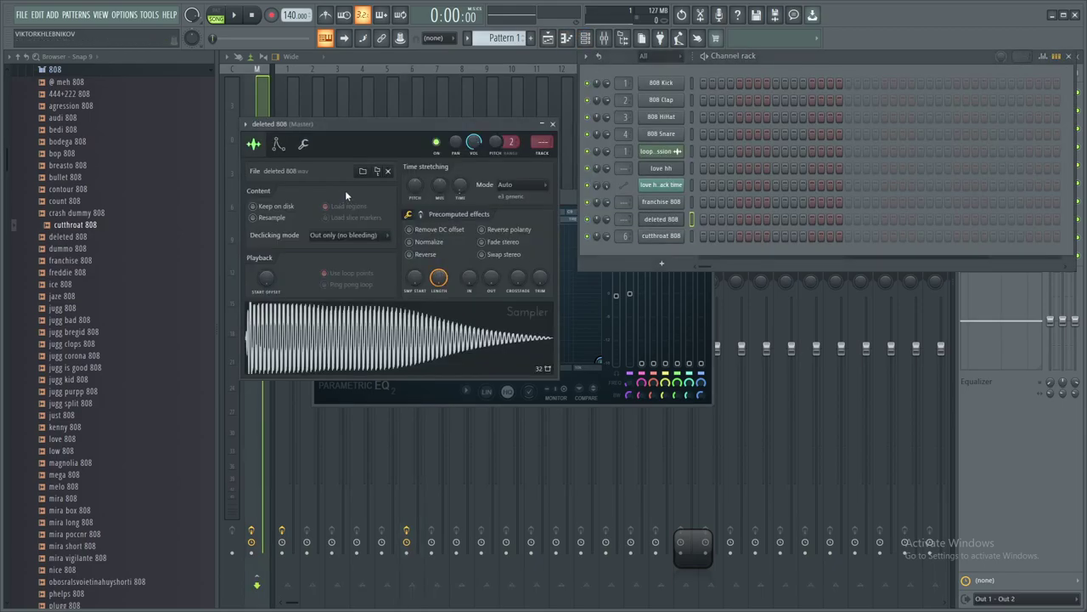
click(278, 146)
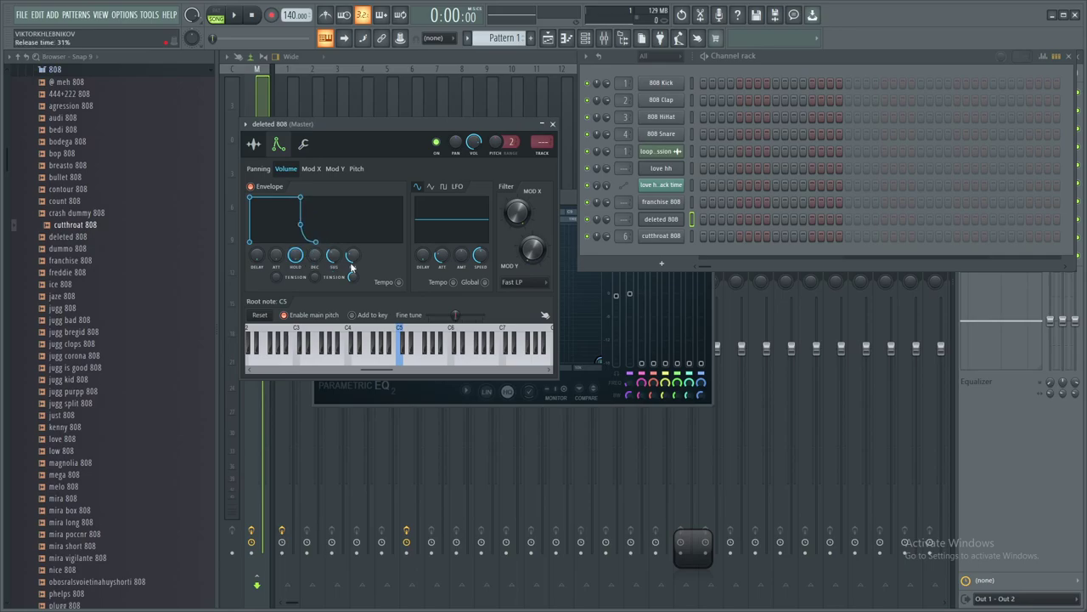
click(661, 202)
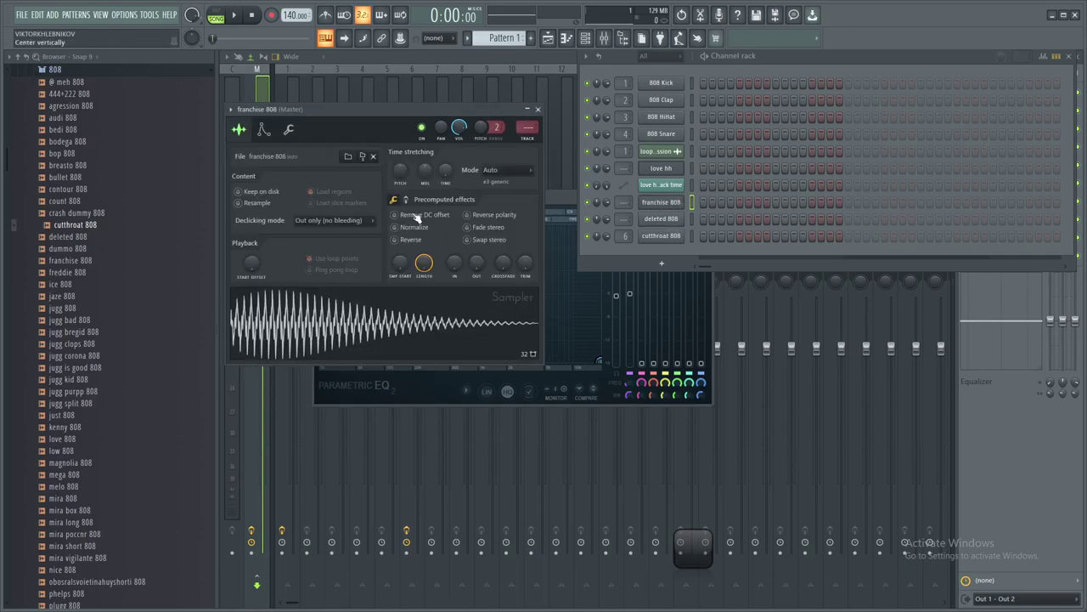
click(265, 129)
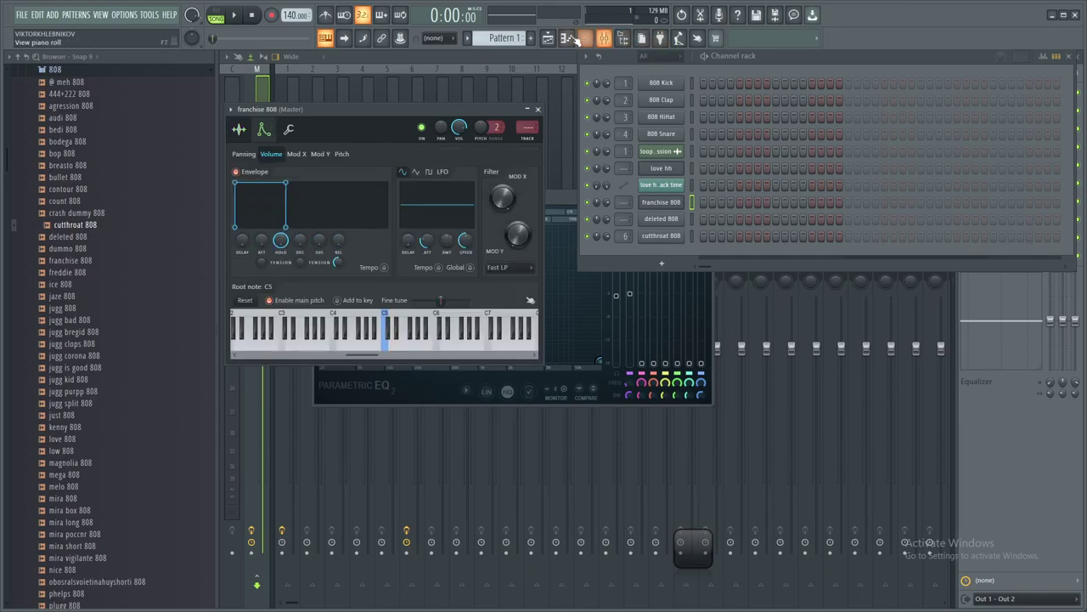
Place Pattern 1 on track 5 of the playlist with the arrangement playing
click(550, 40)
scroll(413, 158, up, 4)
key(space)
drag(616, 101, 609, 234)
Draw short love hh notes at C#5 on every eighth note of bar 1 in Pattern 1
click(567, 38)
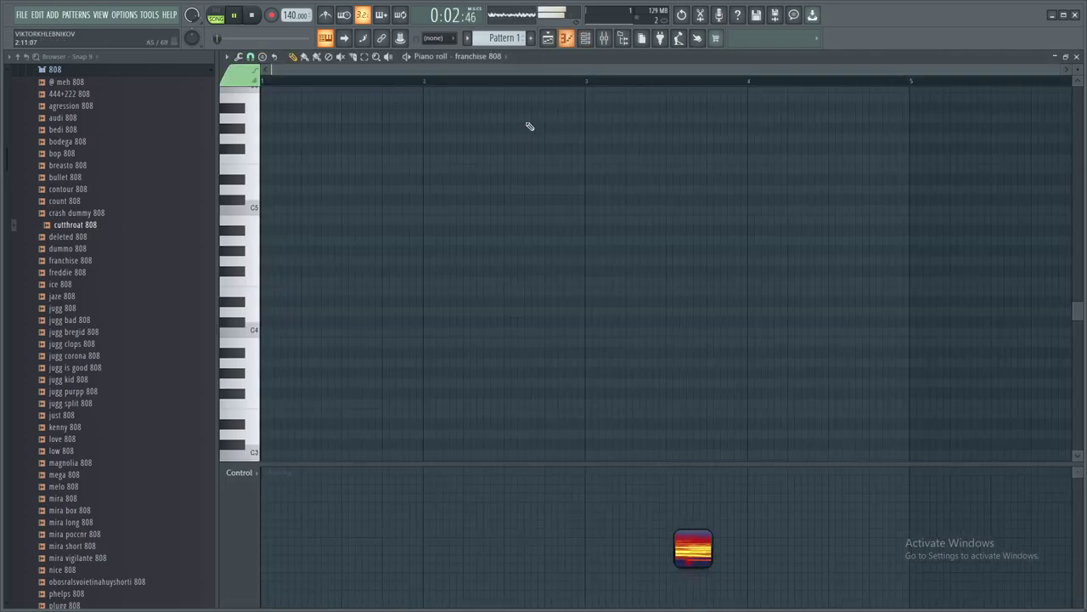
click(491, 65)
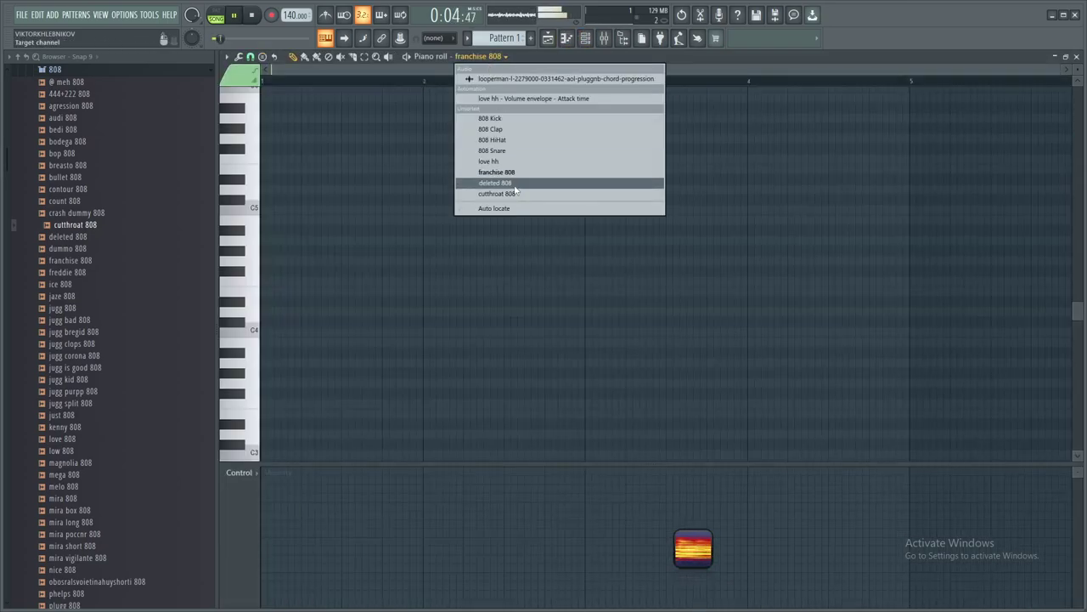
click(512, 161)
drag(278, 201, 266, 201)
scroll(269, 188, up, 2)
click(301, 198)
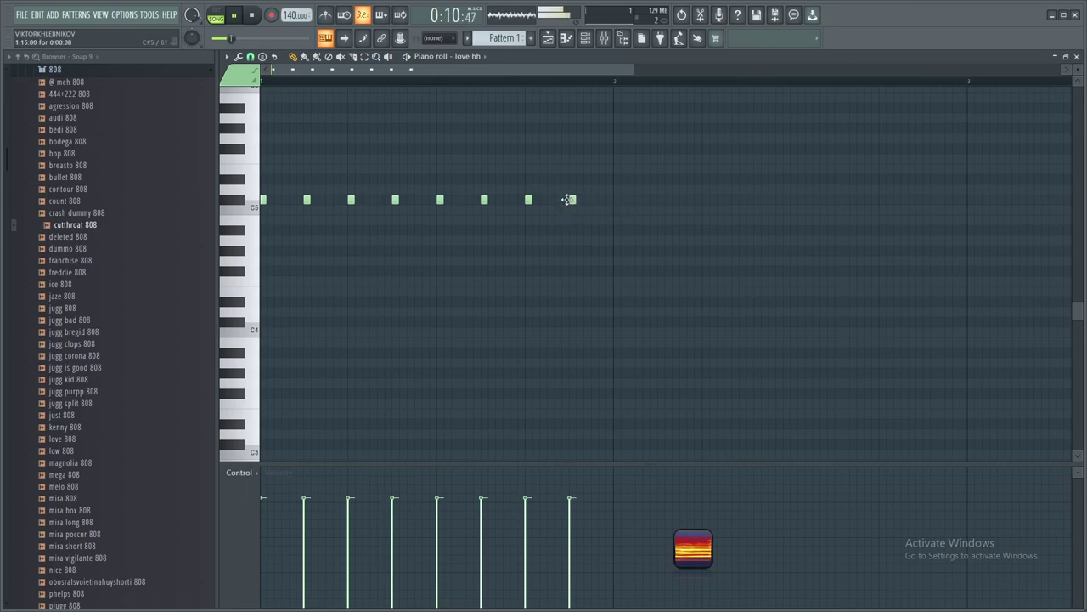
Duplicate the love hh notes until they fill four bars of the pattern
drag(656, 143, 260, 350)
key(ctrl+b)
scroll(642, 187, up, 3)
scroll(650, 216, down, 4)
drag(729, 277, 260, 153)
key(ctrl+b)
scroll(690, 209, up, 4)
scroll(694, 209, down, 5)
Find the horsewithouteyes clap sample in the clap folder and place it on playlist track 7 at beat 3 of bar 9
click(548, 38)
scroll(544, 204, down, 2)
click(540, 306)
right_click(566, 293)
scroll(508, 270, up, 3)
scroll(104, 179, up, 4)
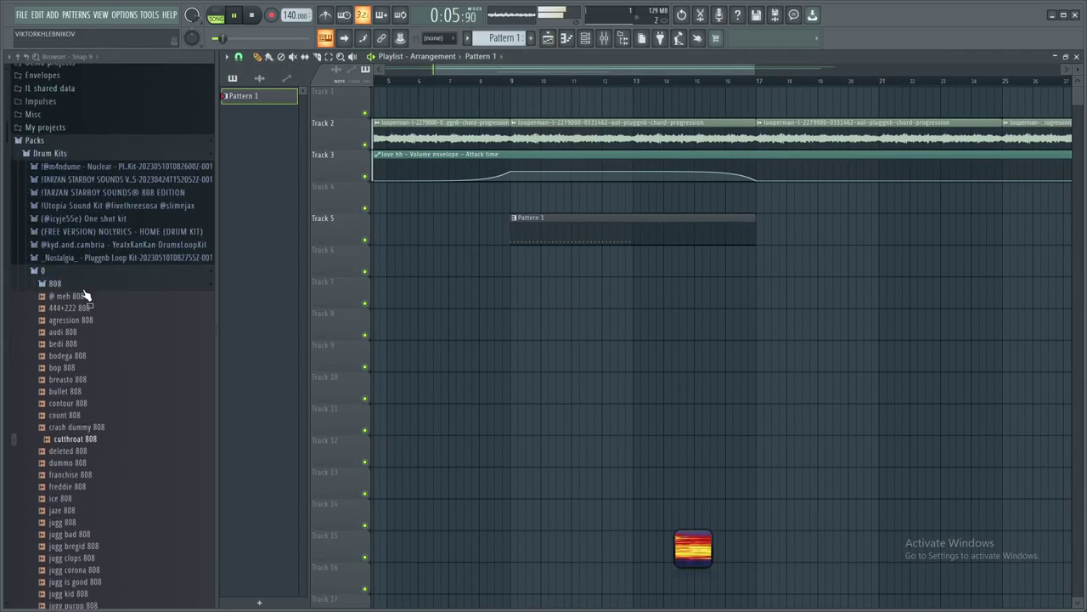
click(85, 287)
click(85, 310)
key(space)
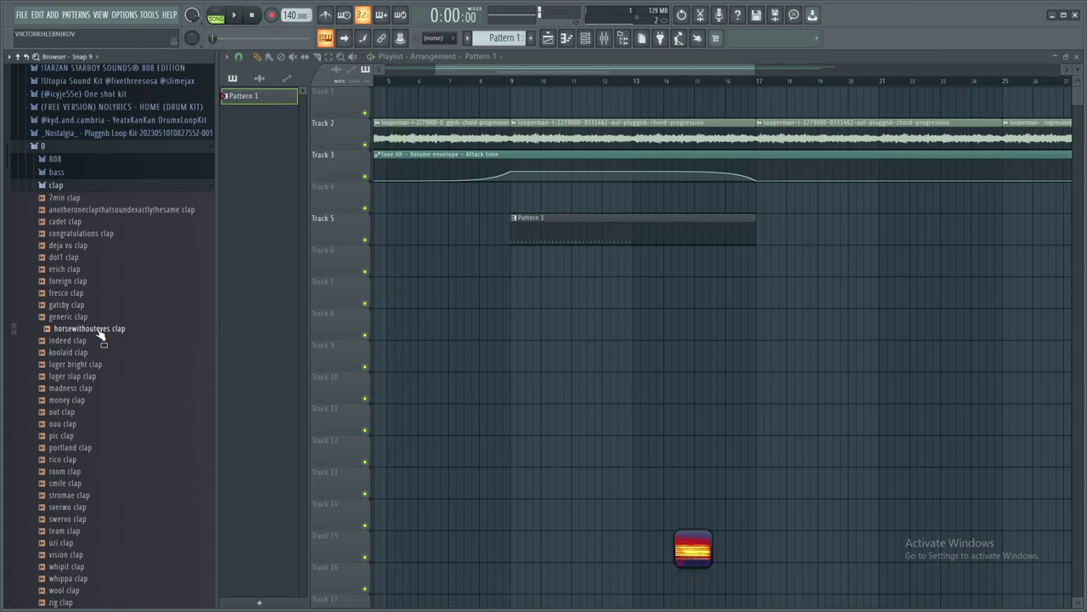
drag(108, 335, 535, 292)
Repeat the horsewithouteyes clap on beat 3 of every bar through bar 16 on track 7
key(space)
scroll(562, 295, up, 3)
click(563, 298)
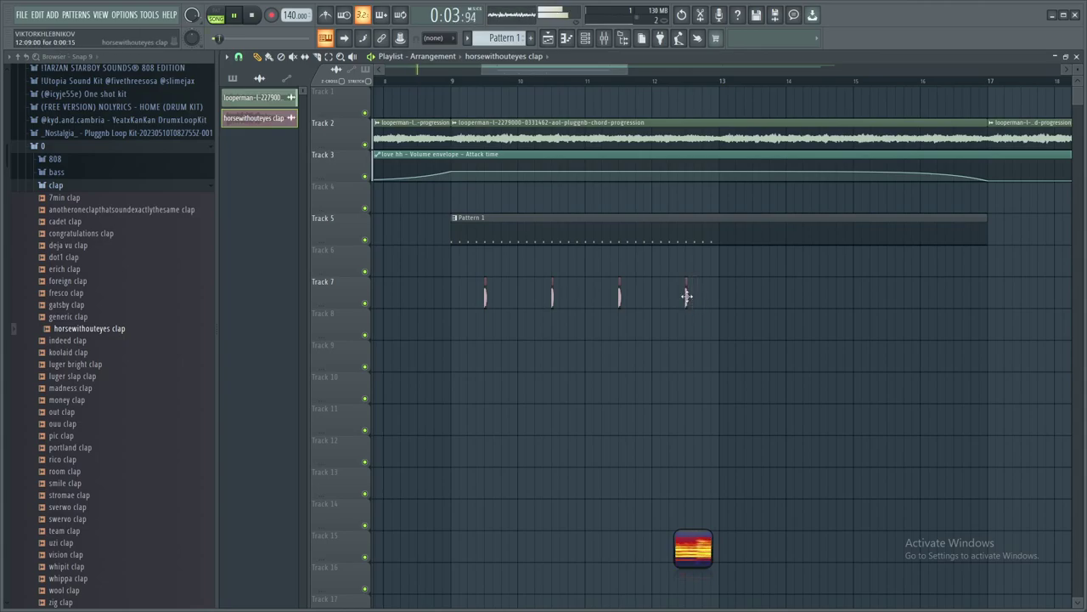
double_click(687, 296)
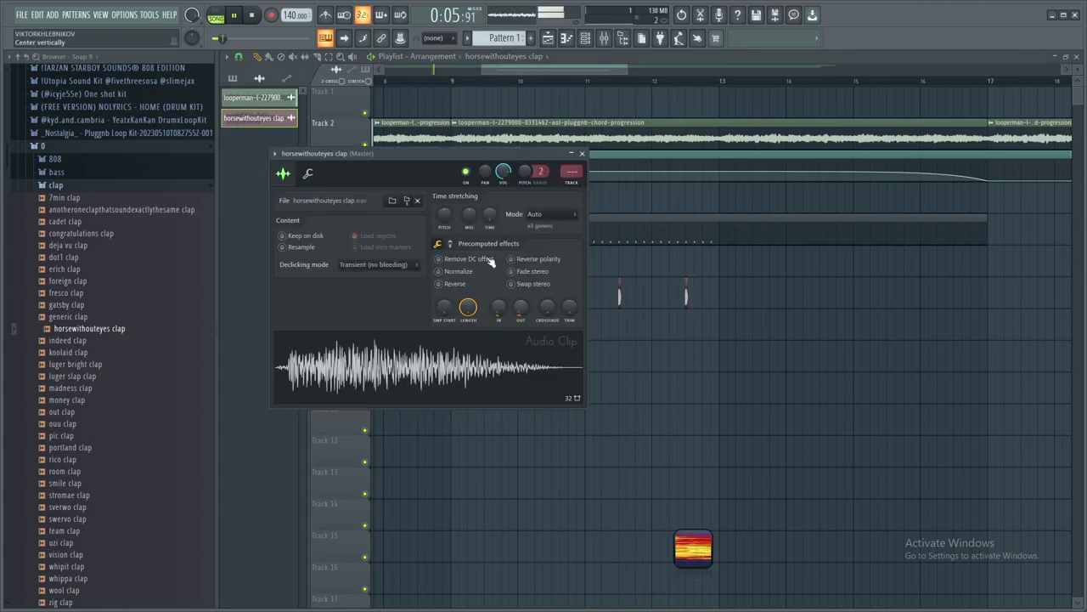
click(754, 290)
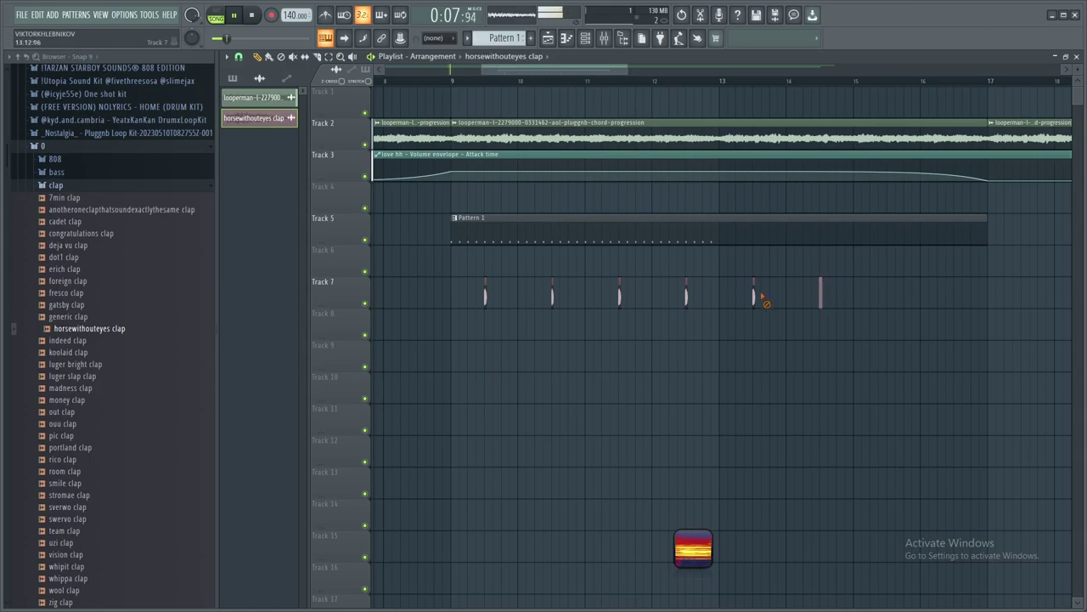
scroll(753, 297, down, 3)
click(673, 296)
click(697, 296)
click(723, 294)
scroll(603, 274, up, 3)
Create Pattern 2 and place it on playlist track 6 at bar 9
click(78, 186)
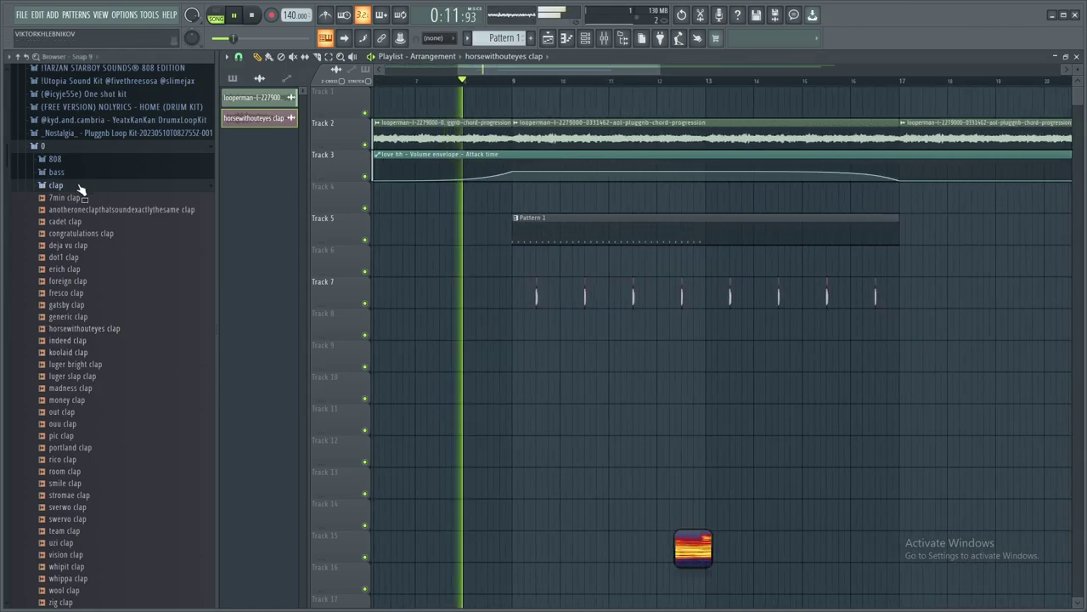
click(59, 225)
key(space)
click(531, 40)
click(536, 258)
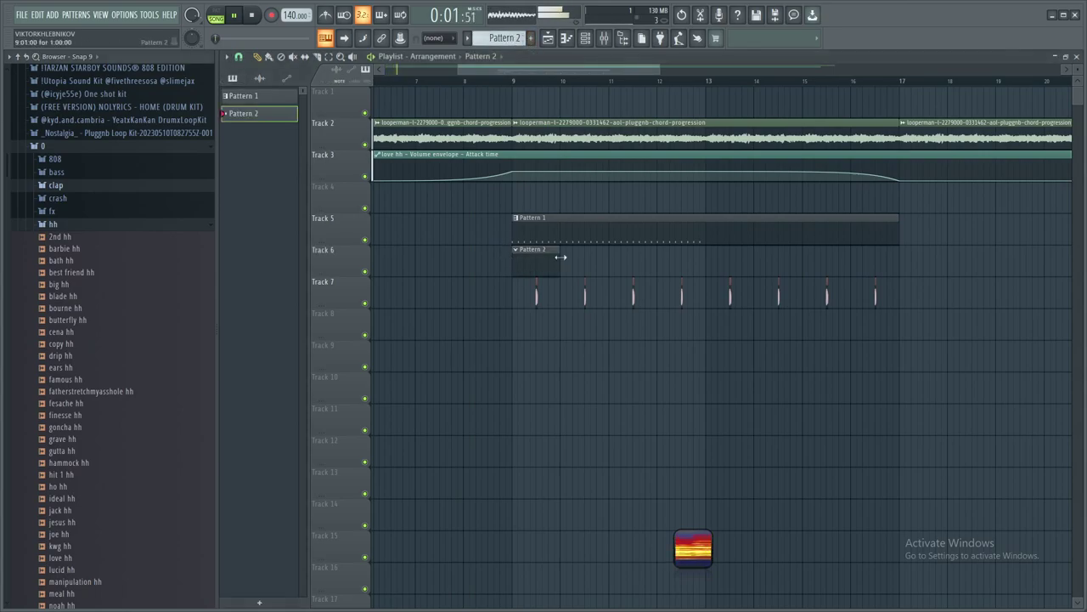
Shorten the Pattern 1 clip on track 5 to four bars and repeat it at bar 13
drag(892, 222, 714, 241)
click(711, 239)
click(510, 257)
key(ctrl+z)
click(535, 257)
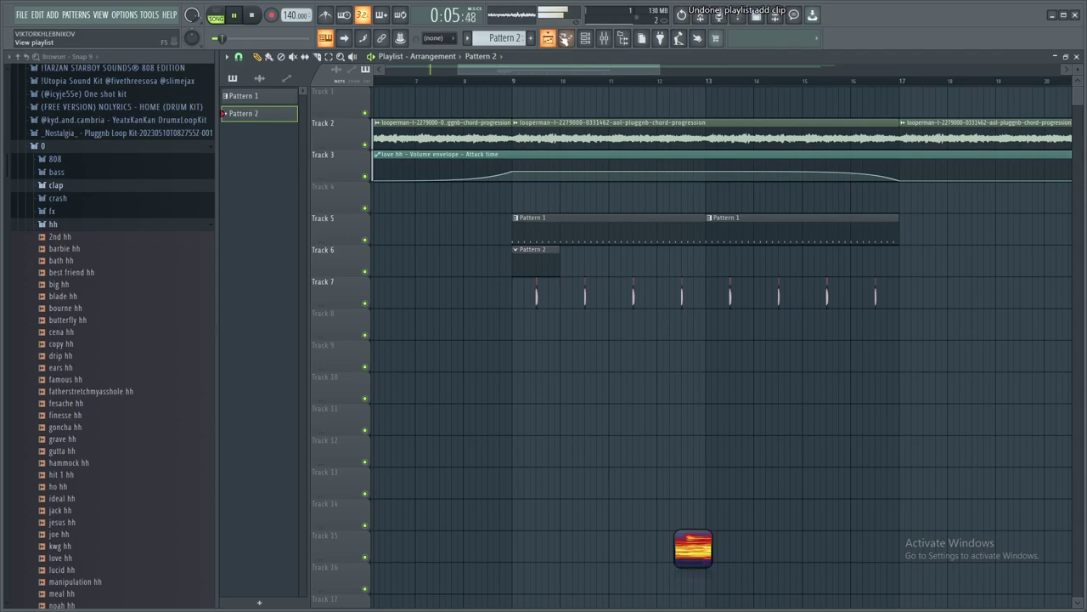
Draw a cutthroat 808 note at C#5, three beats long from the start of bar 1 in Pattern 2, with maximum velocity
click(564, 38)
click(471, 56)
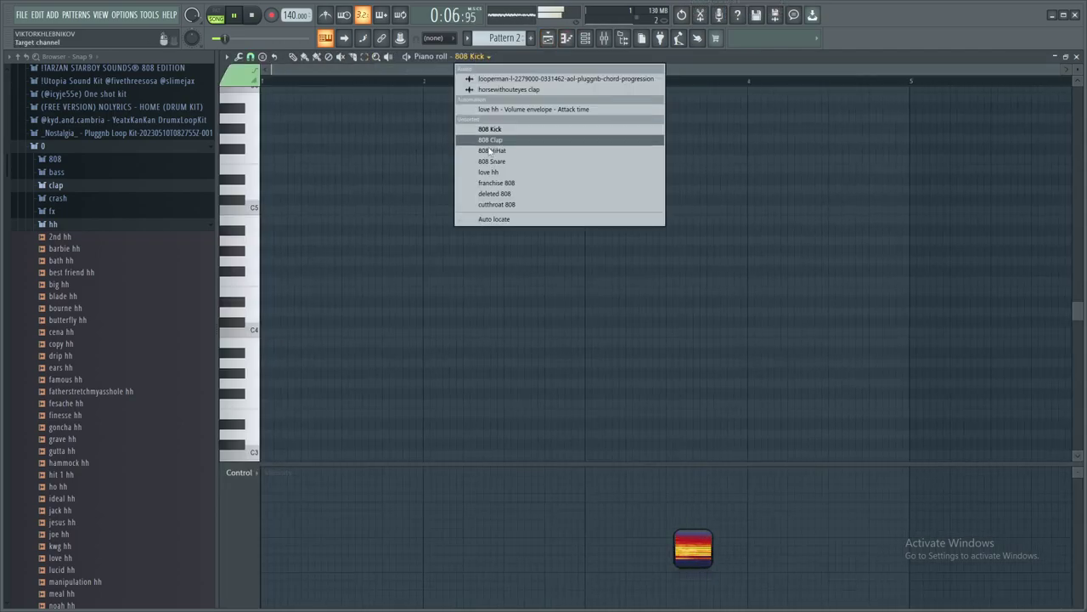
click(500, 204)
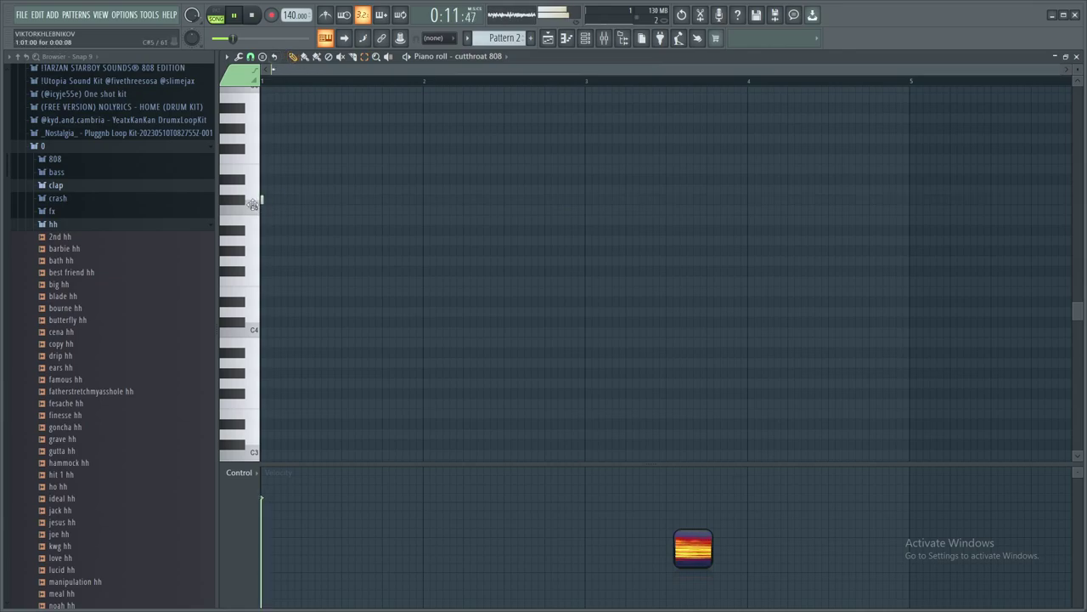
drag(287, 201, 380, 225)
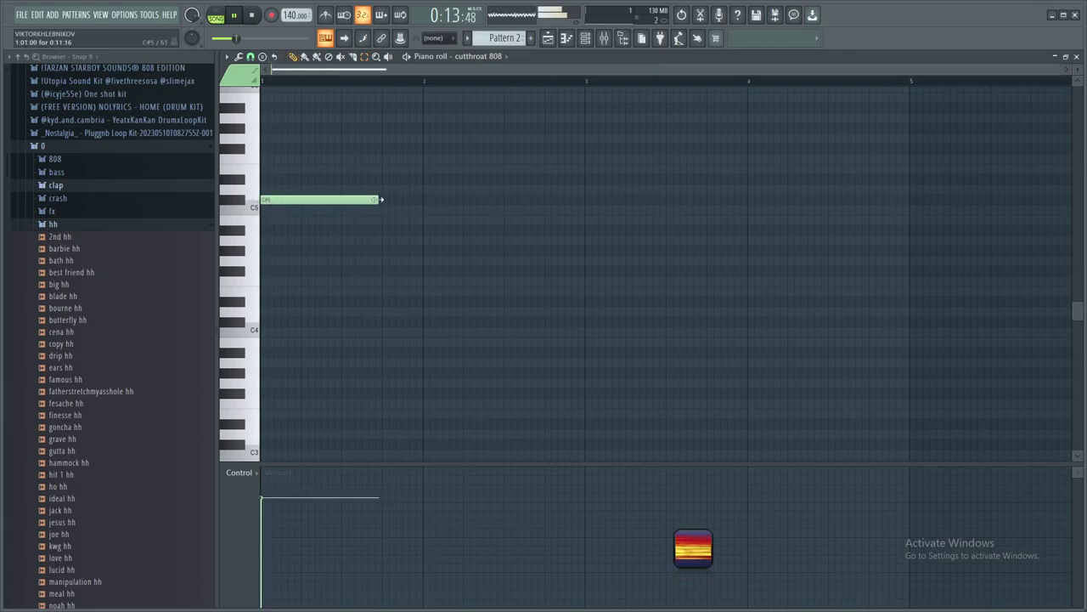
ctrl+scroll(291, 97, up, 2)
key(space)
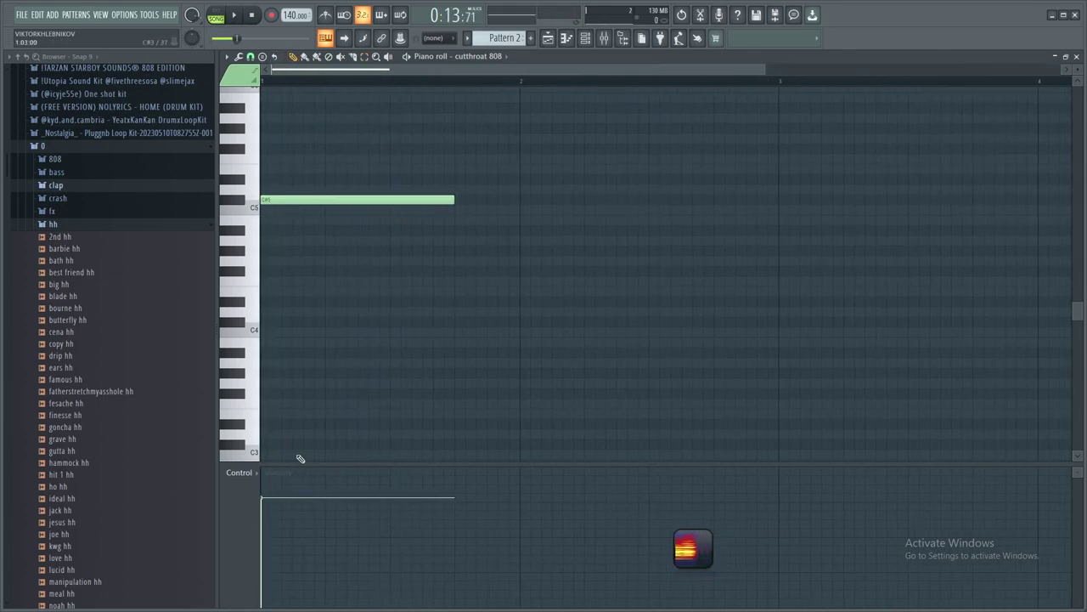
key(space)
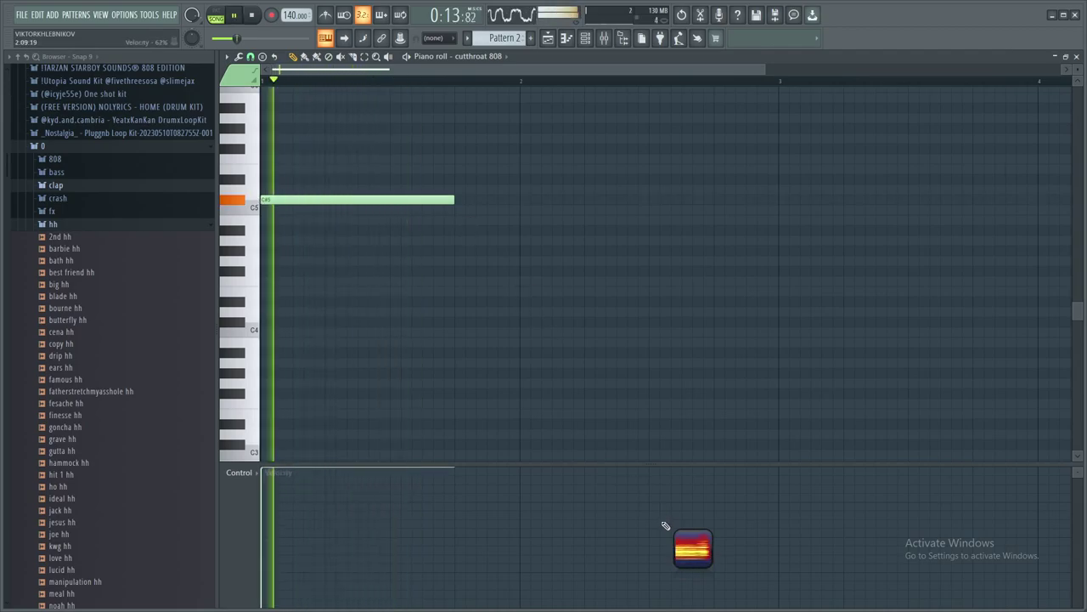
Move the Wave Candy display clear of the notes and add an A4 note directly after the C#5 note
drag(395, 357, 553, 293)
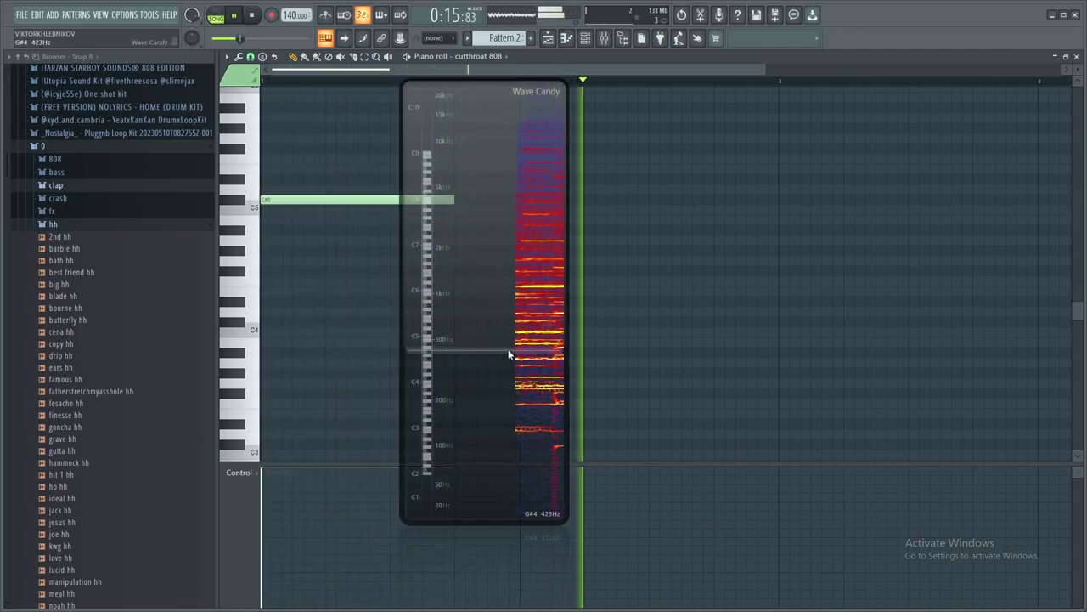
drag(510, 350, 765, 364)
mouse_move(482, 253)
mouse_down()
mouse_move(485, 230)
mouse_move(486, 241)
mouse_up()
key(space)
scroll(274, 224, up, 3)
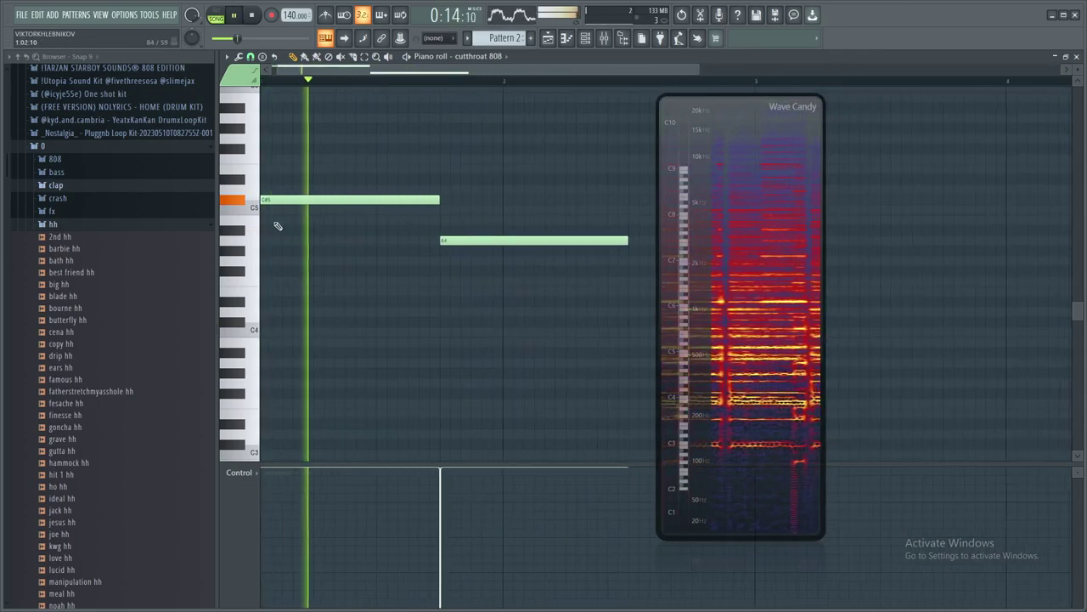
Try another A4 note in the second half of bar 2 and at the start of bar 3
click(621, 41)
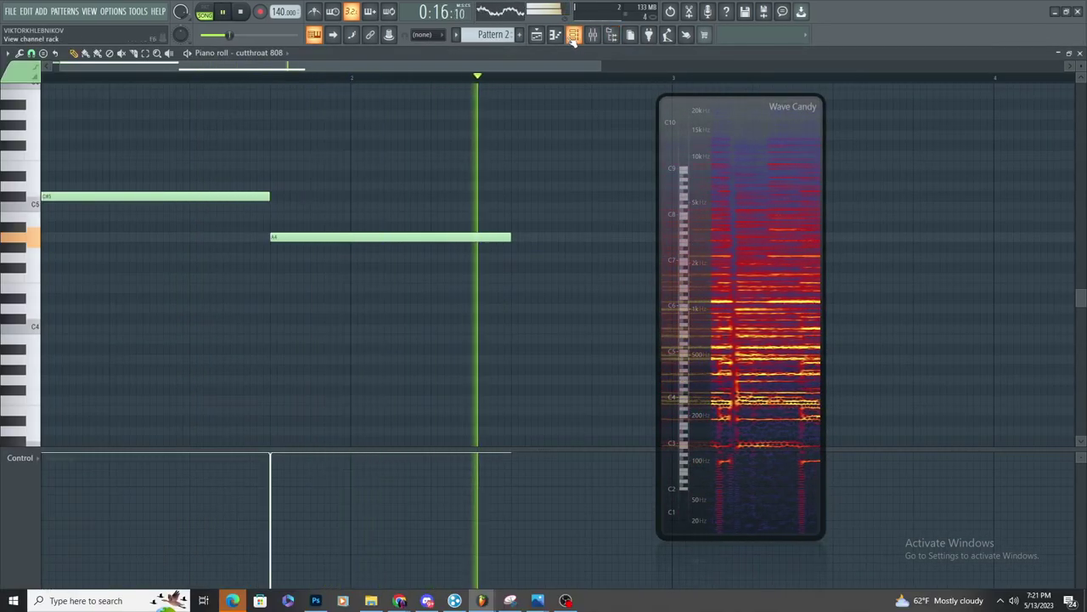
click(573, 35)
click(565, 198)
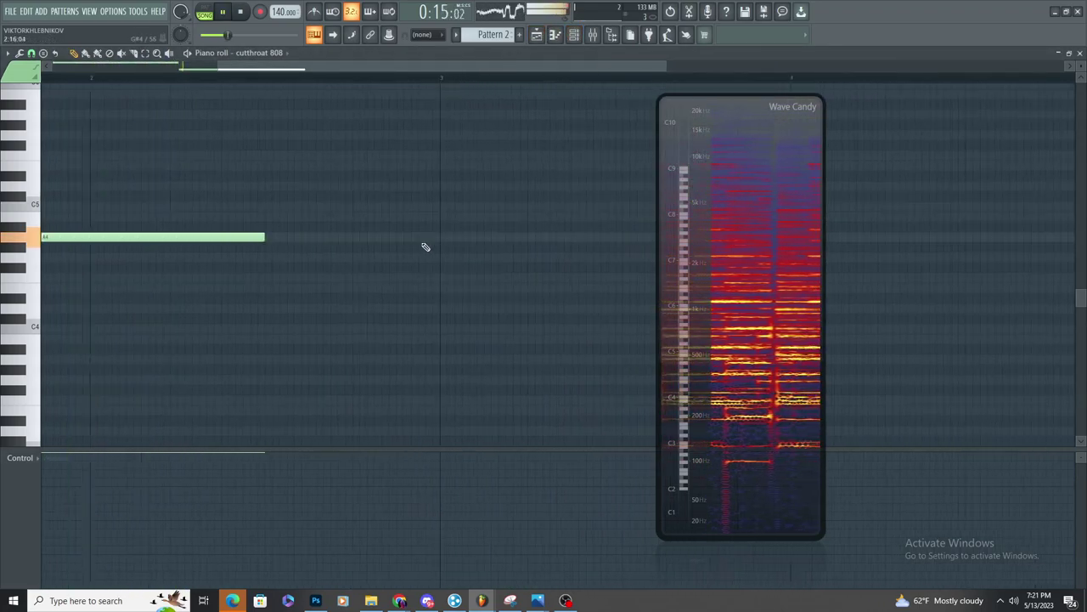
click(302, 239)
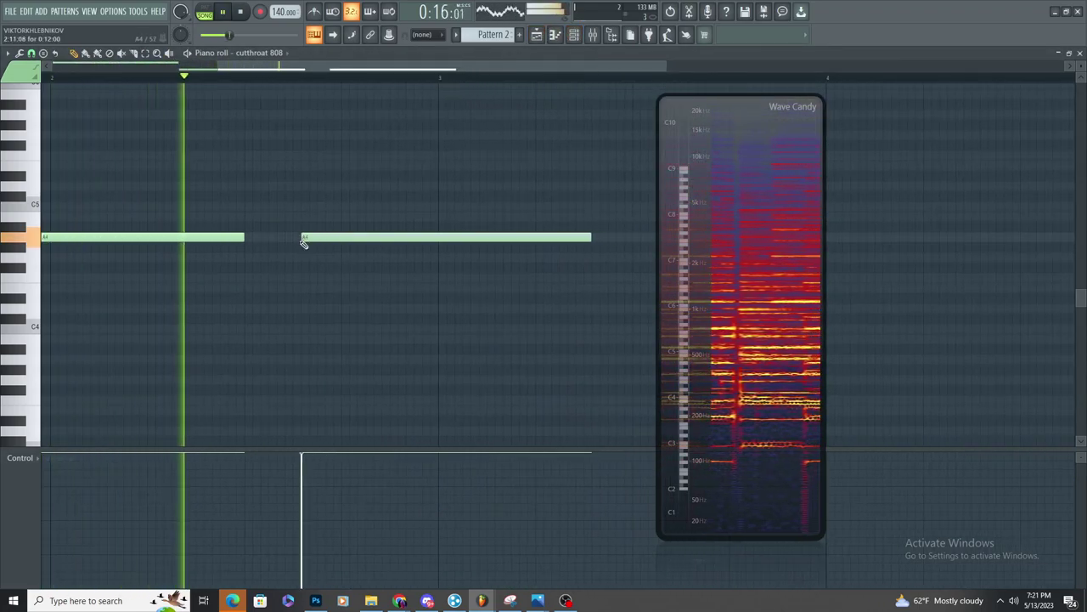
right_click(446, 243)
scroll(425, 246, down, 2)
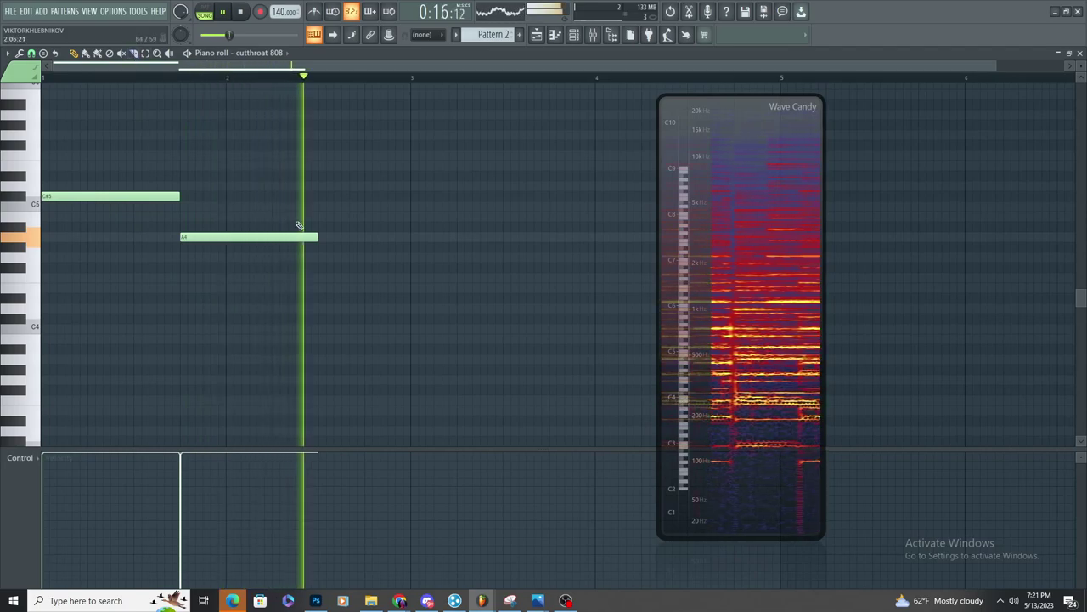
click(414, 237)
key(space)
key(space)
key(ctrl+z)
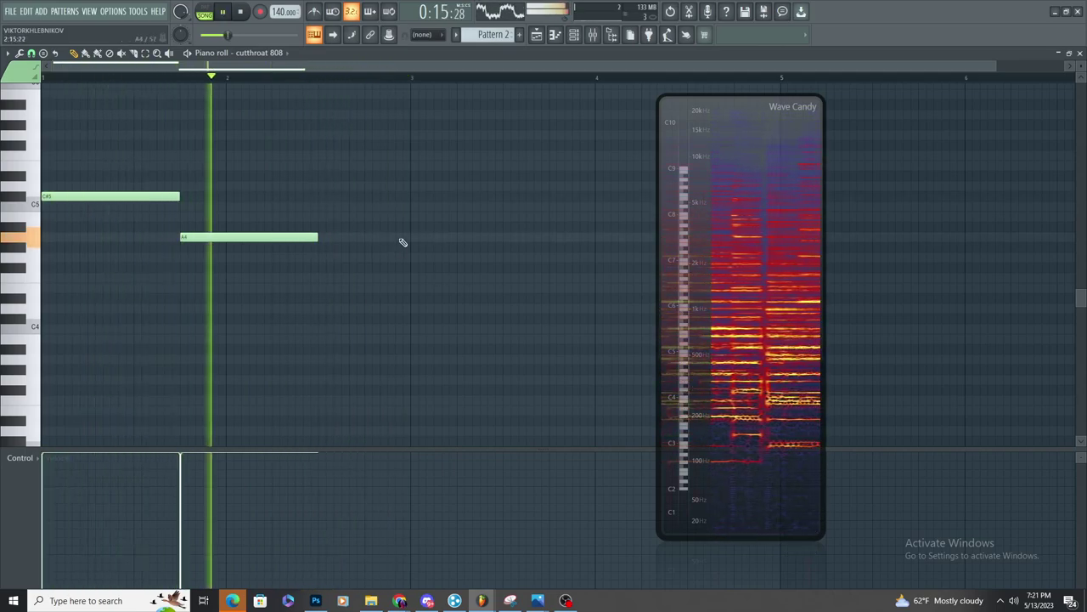
Add a three-beat D5 note at the start of bar 3 and play the 808 line back against the loop
click(417, 185)
scroll(259, 189, down, 1)
scroll(261, 190, up, 1)
scroll(264, 196, down, 1)
key(space)
key(space)
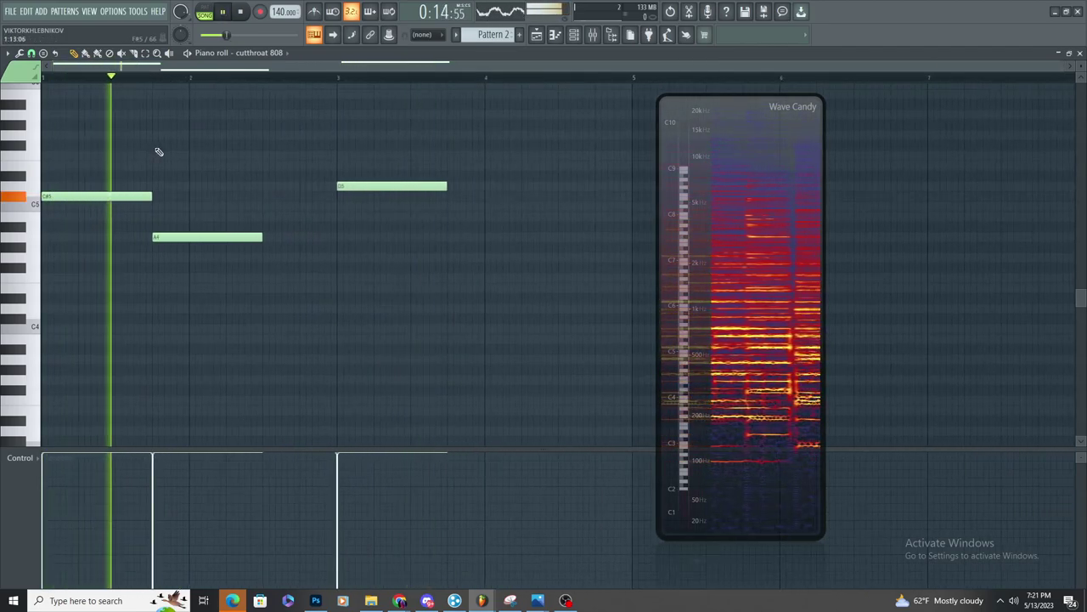
scroll(160, 155, up, 1)
scroll(160, 155, down, 1)
scroll(418, 252, up, 1)
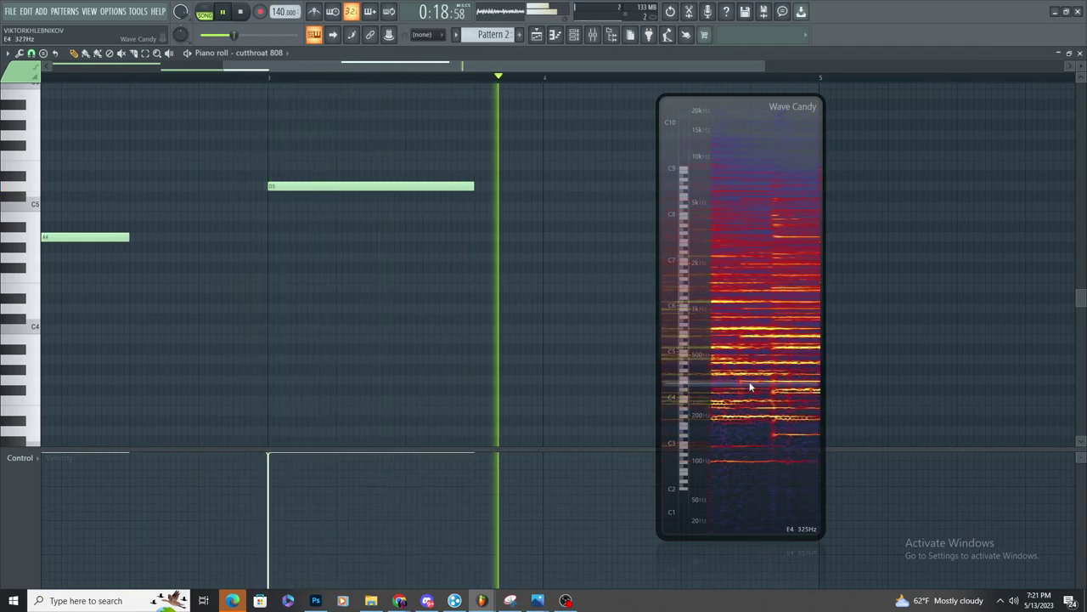
Move the Wave Candy display clear of bar 4 and replay the section to hear where the next note belongs
drag(749, 387, 909, 418)
key(space)
key(space)
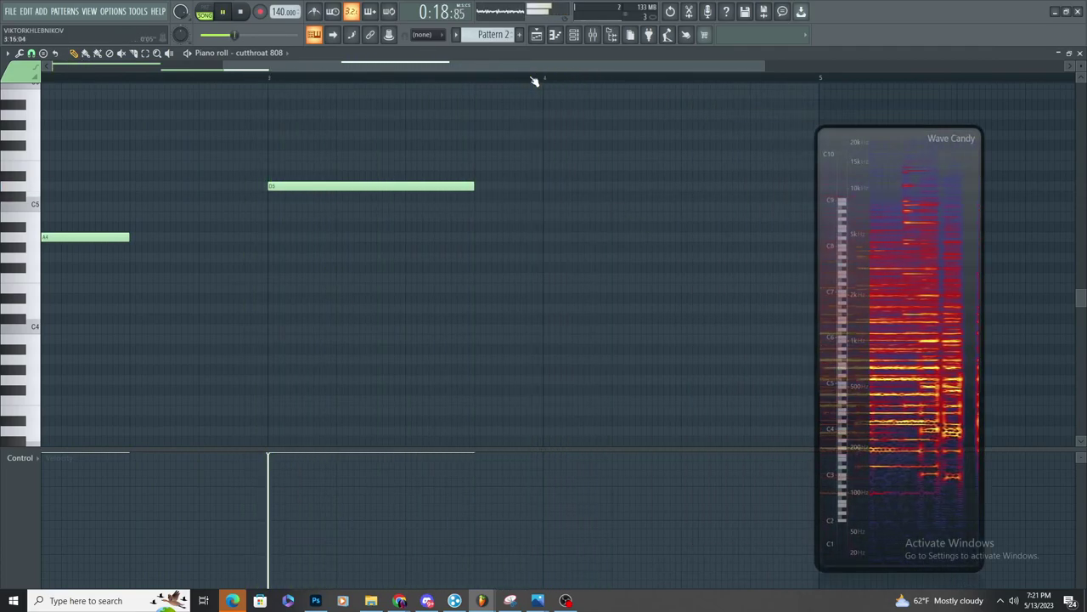
key(space)
key(space)
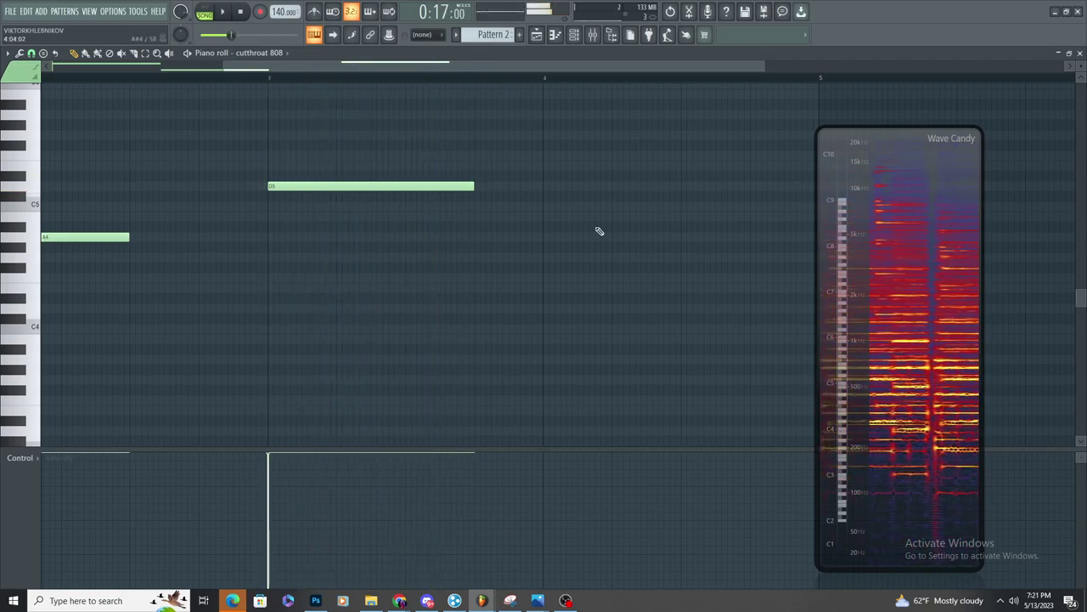
Add a three-beat B4 note in bar 4 and shift it to start on beat 2
click(543, 214)
scroll(413, 243, down, 3)
scroll(481, 247, up, 3)
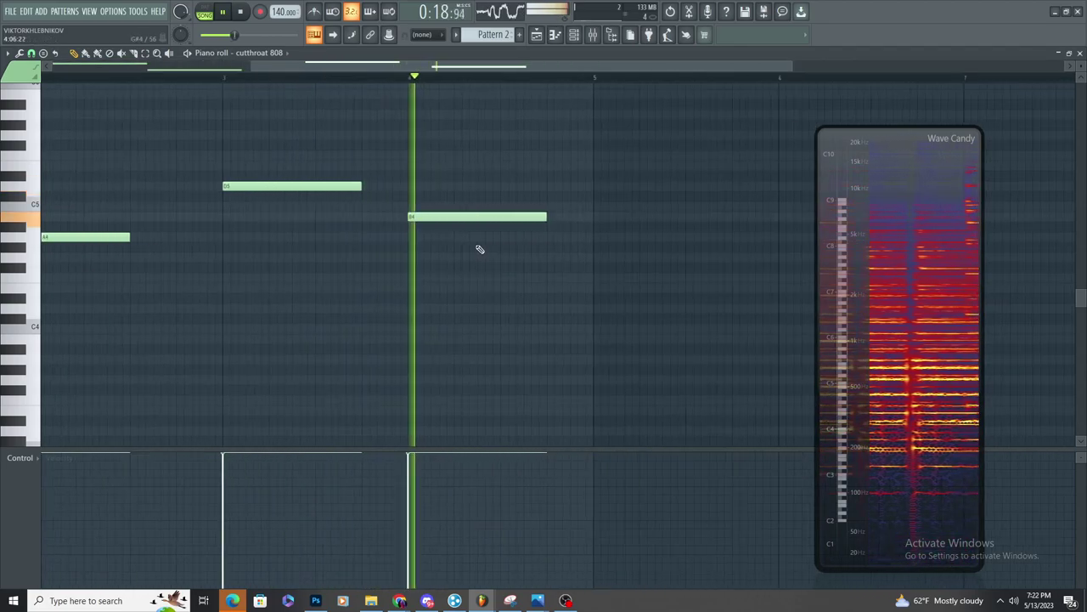
drag(538, 218, 595, 221)
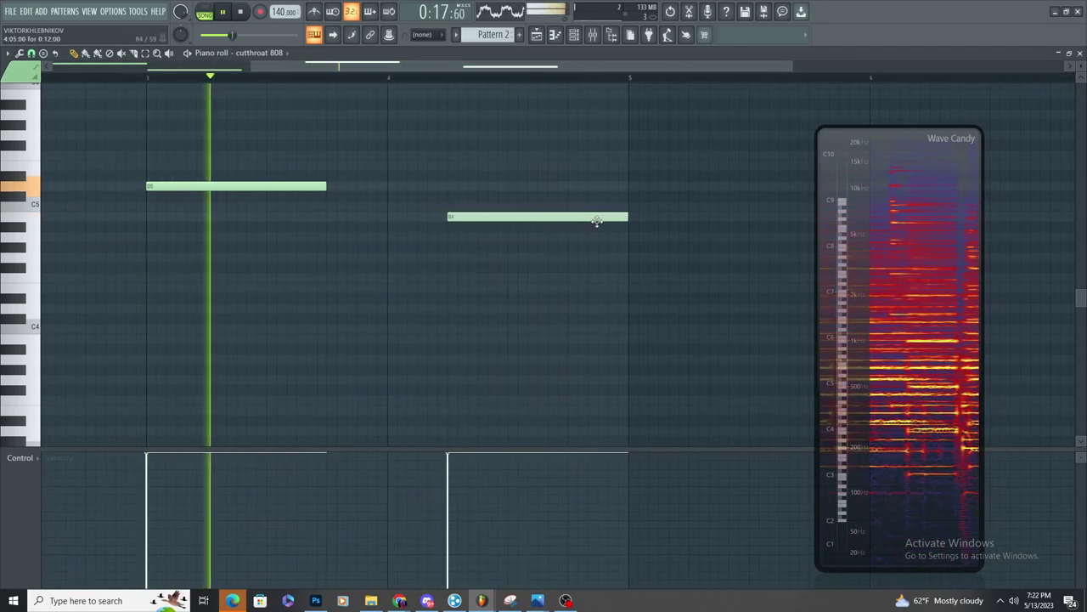
Select all the cutthroat 808 notes of bars 1 to 4 and duplicate them into bars 5 to 8
scroll(544, 222, down, 2)
click(147, 55)
drag(628, 151, 102, 331)
scroll(614, 174, up, 4)
key(ctrl+b)
scroll(564, 231, down, 4)
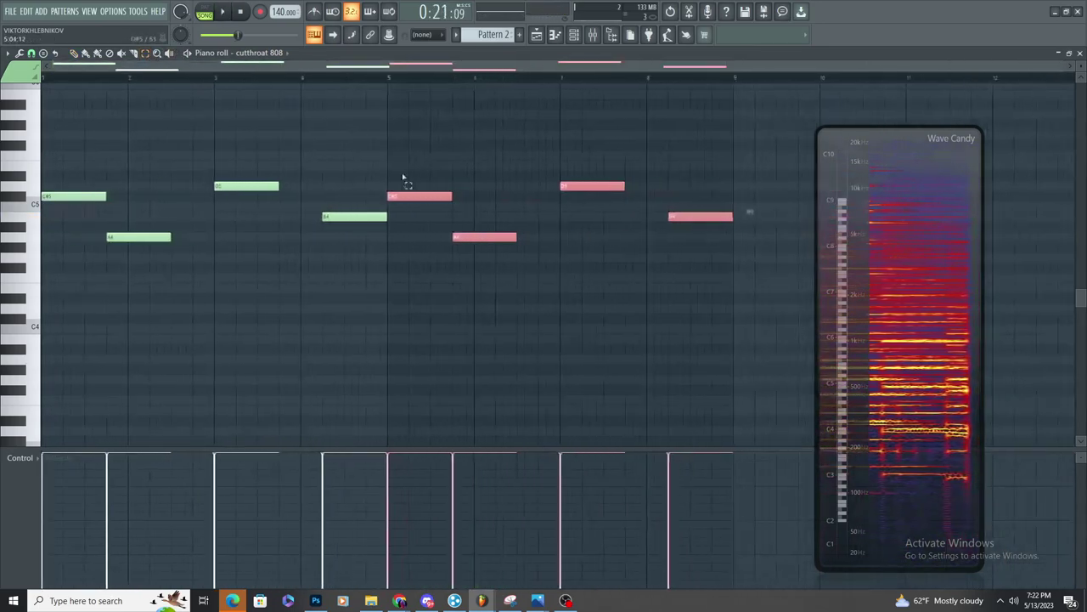
Deselect the duplicated 808 notes and shift the C#5 note in bar 5 to start at step 7
scroll(432, 189, up, 2)
scroll(493, 175, up, 2)
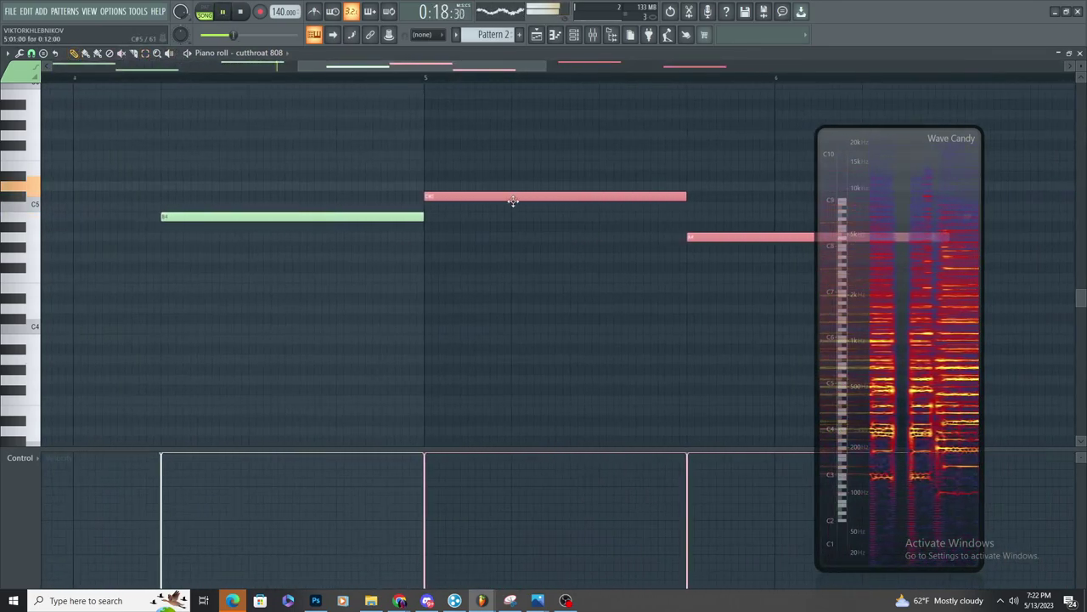
click(435, 155)
right_click(443, 156)
drag(490, 199, 626, 205)
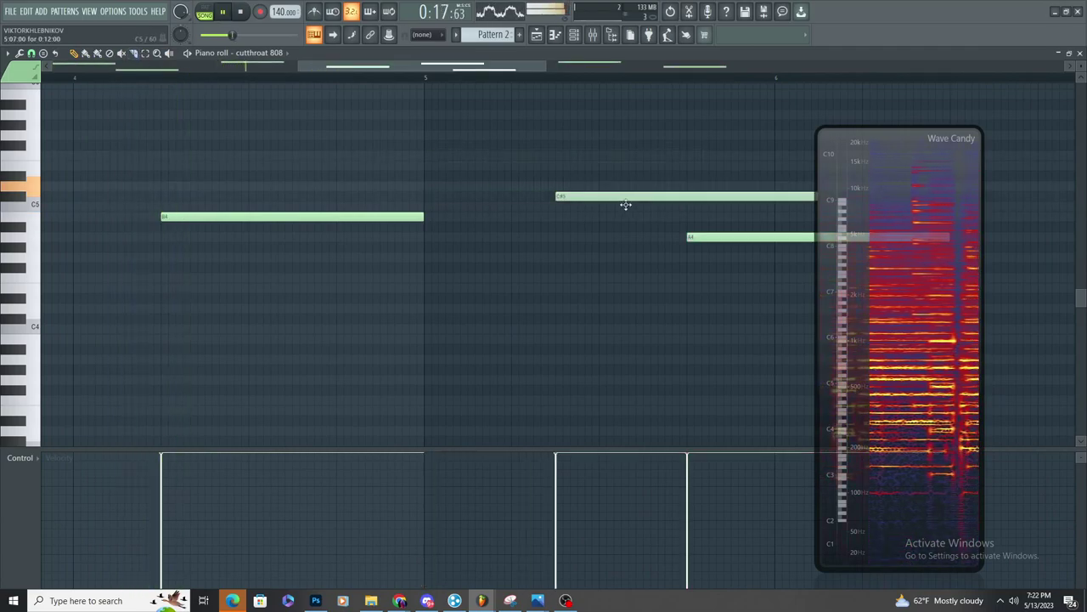
Shorten the bar 5 C#5 note to six steps, ending where the A4 note begins, and replay from before it
scroll(621, 204, down, 3)
drag(731, 197, 661, 235)
scroll(661, 235, up, 3)
click(650, 315)
right_click(652, 316)
scroll(522, 270, down, 4)
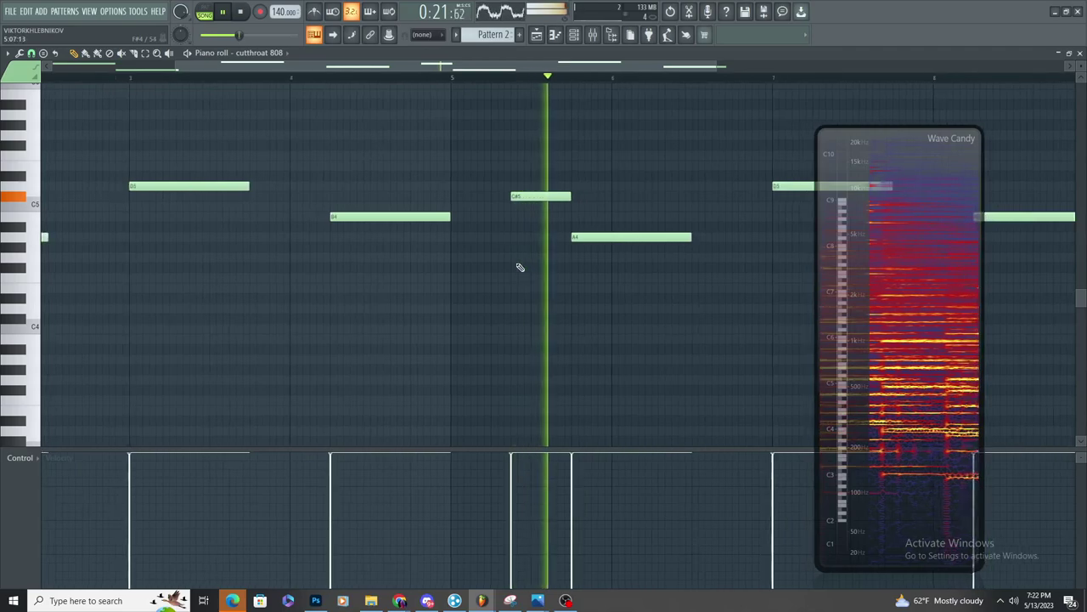
scroll(323, 144, down, 3)
click(311, 79)
scroll(395, 136, up, 4)
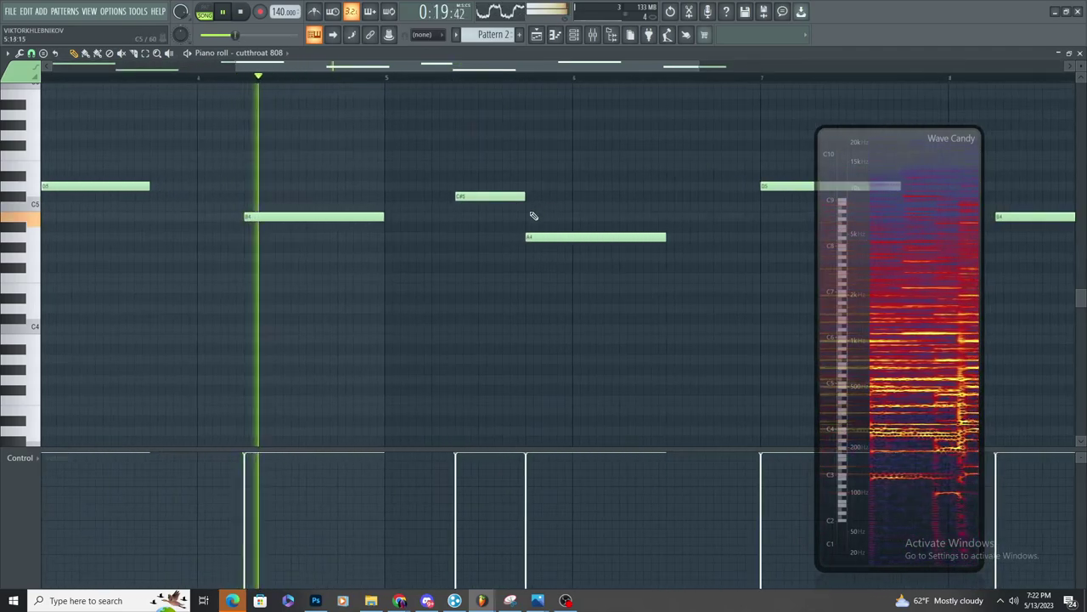
Try lengthening the A4 note that runs from bar 5 into bar 6 to 14 steps and replay the section
scroll(503, 200, down, 3)
scroll(522, 246, up, 4)
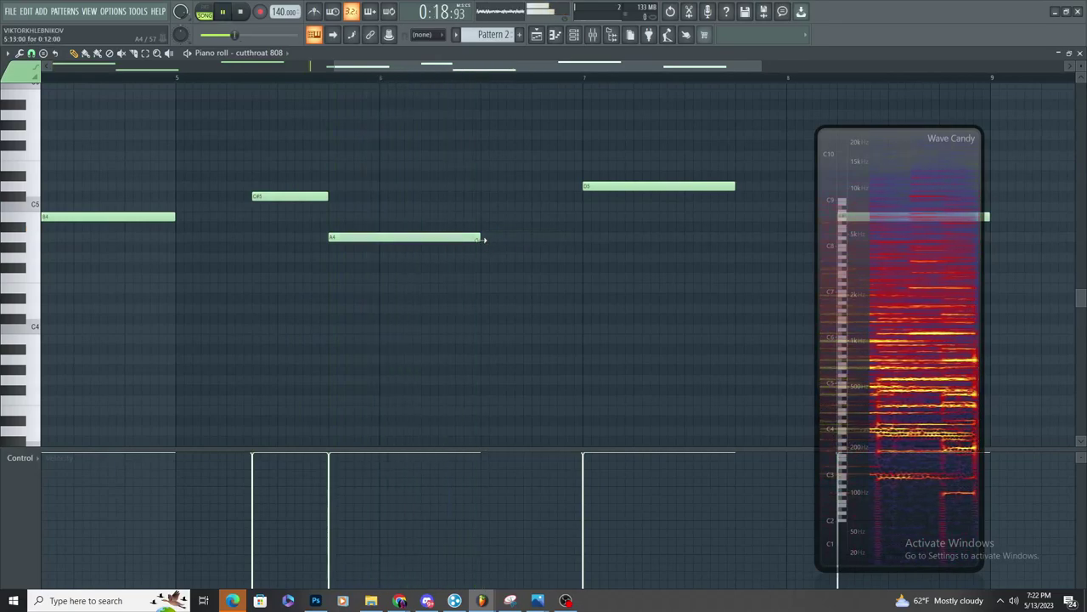
drag(479, 243, 508, 236)
click(528, 277)
right_click(511, 236)
scroll(556, 265, down, 3)
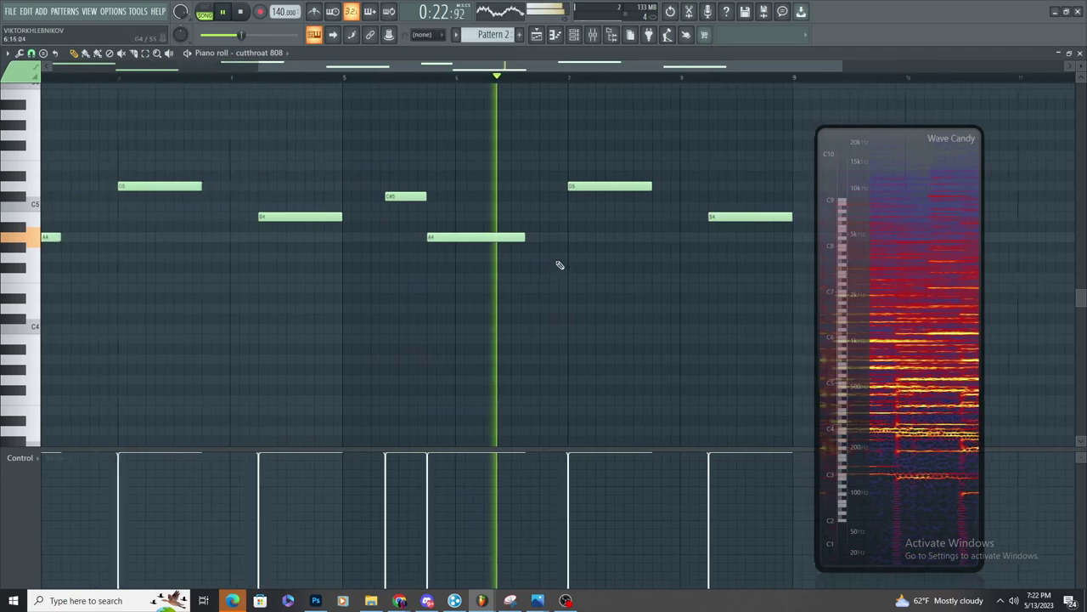
scroll(564, 266, up, 4)
key(space)
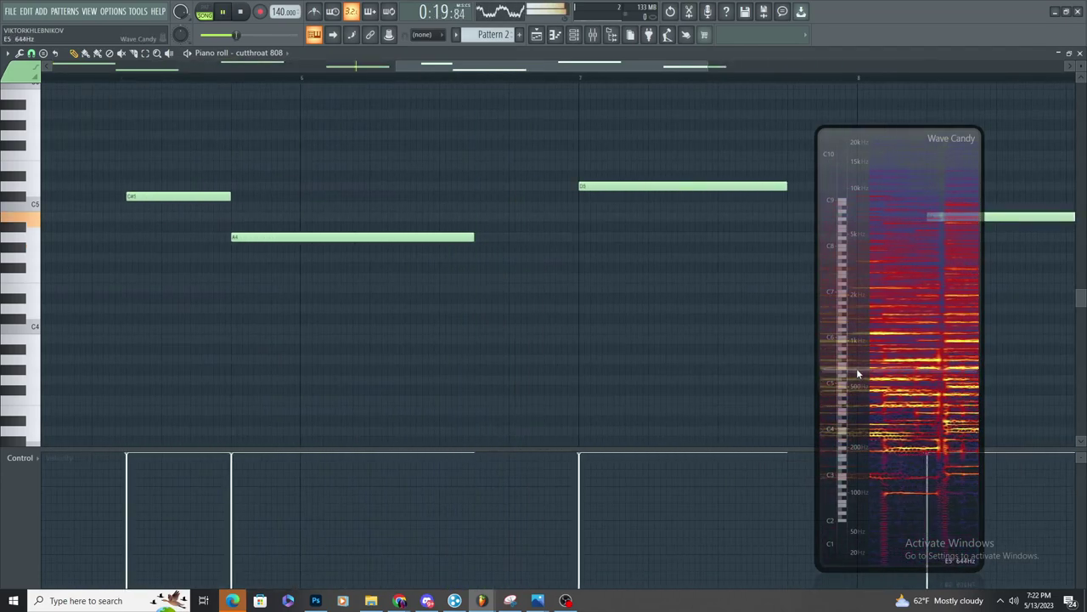
Add a six-step E4 note at step 11 of bar 6 and shorten the preceding A4 note to eight steps
click(511, 287)
drag(511, 287, 501, 287)
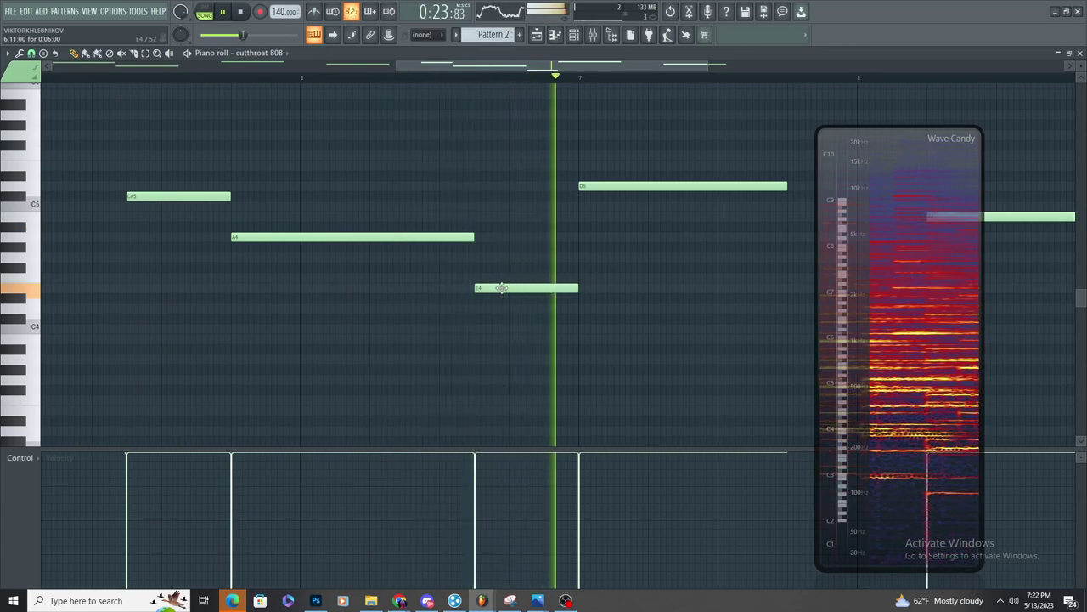
scroll(502, 287, down, 3)
scroll(328, 221, up, 4)
key(space)
key(space)
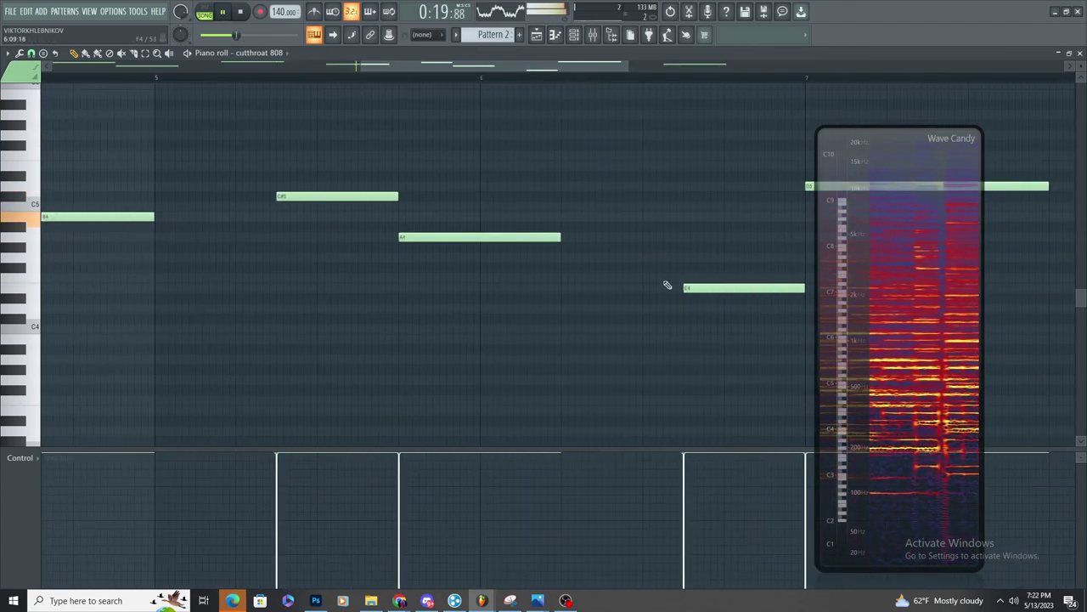
scroll(580, 255, down, 1)
scroll(594, 255, up, 3)
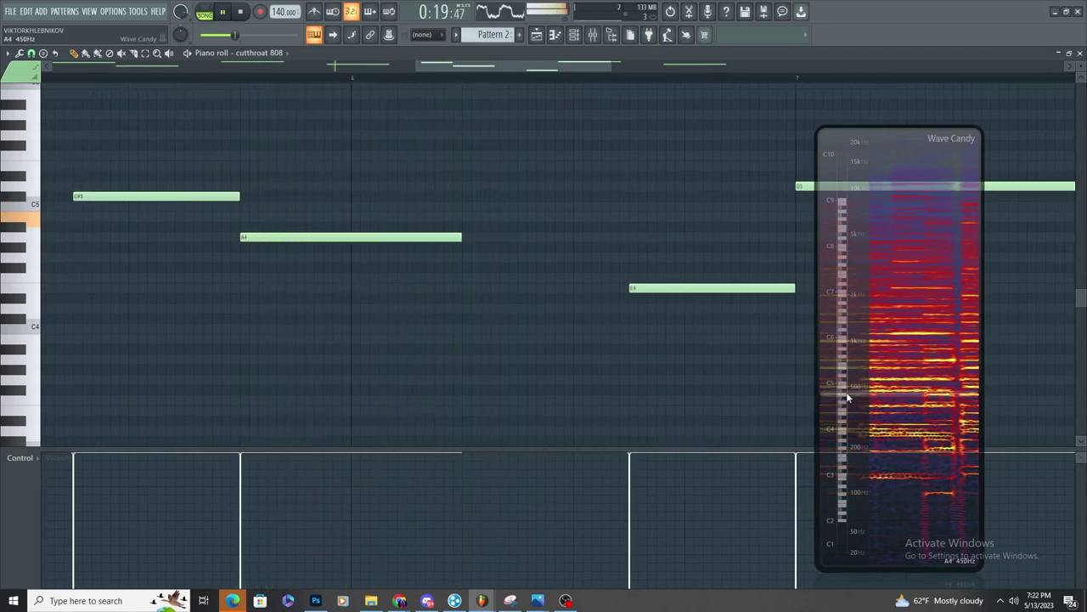
Add a second A4 note in bar 6 and arrange both A4 notes back to back, six steps each
click(467, 237)
scroll(464, 283, down, 2)
scroll(459, 283, up, 3)
scroll(449, 285, down, 3)
scroll(449, 288, up, 3)
scroll(425, 280, down, 3)
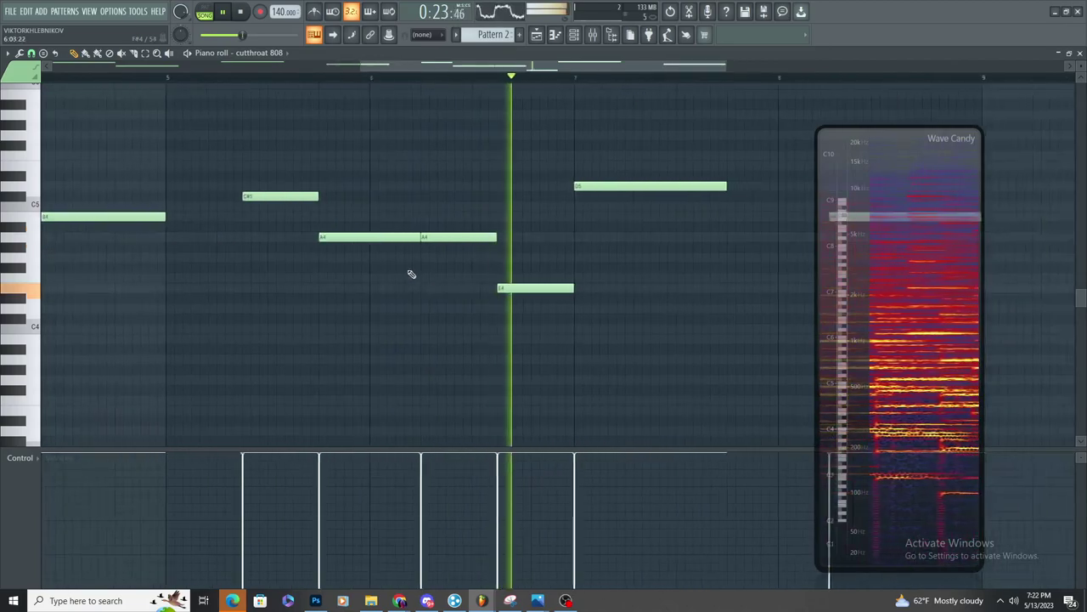
scroll(412, 274, up, 2)
key(space)
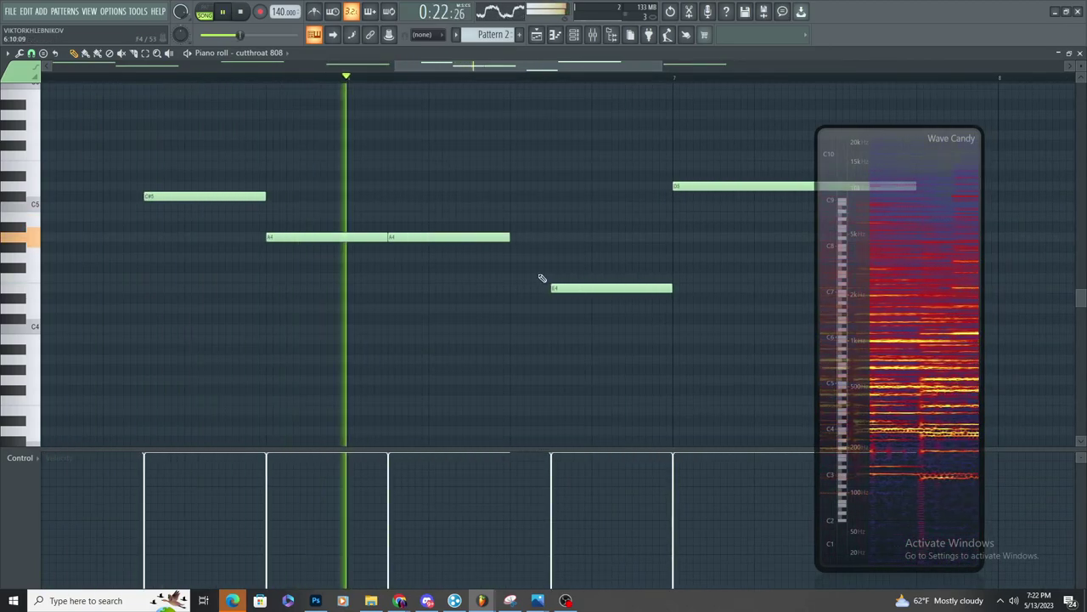
Move the E4 note to step 9 of bar 6, extend it to the start of bar 7 and play the line back
key(space)
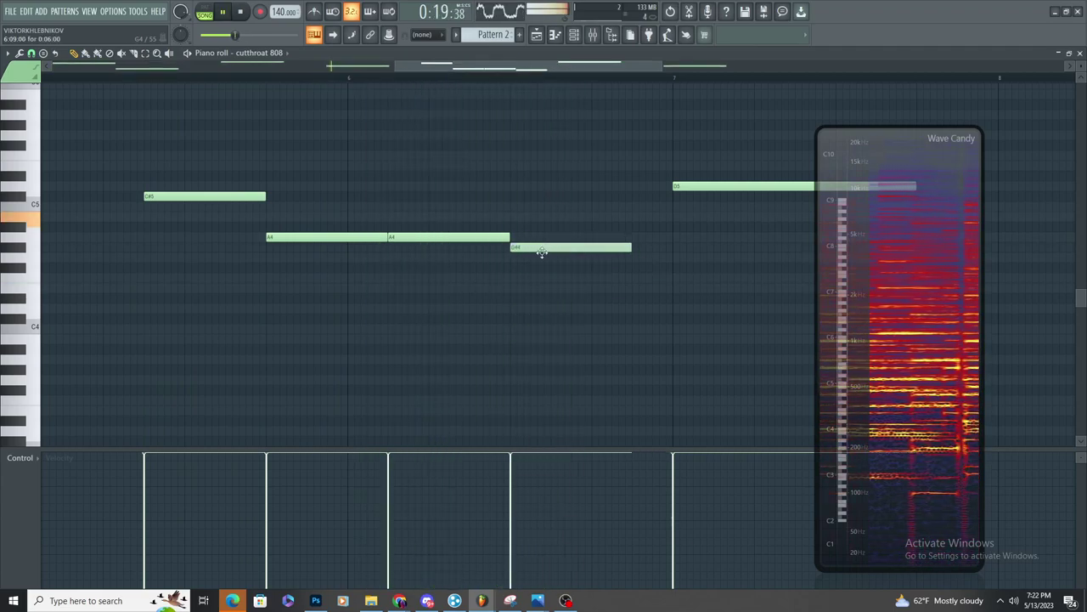
drag(631, 288, 650, 285)
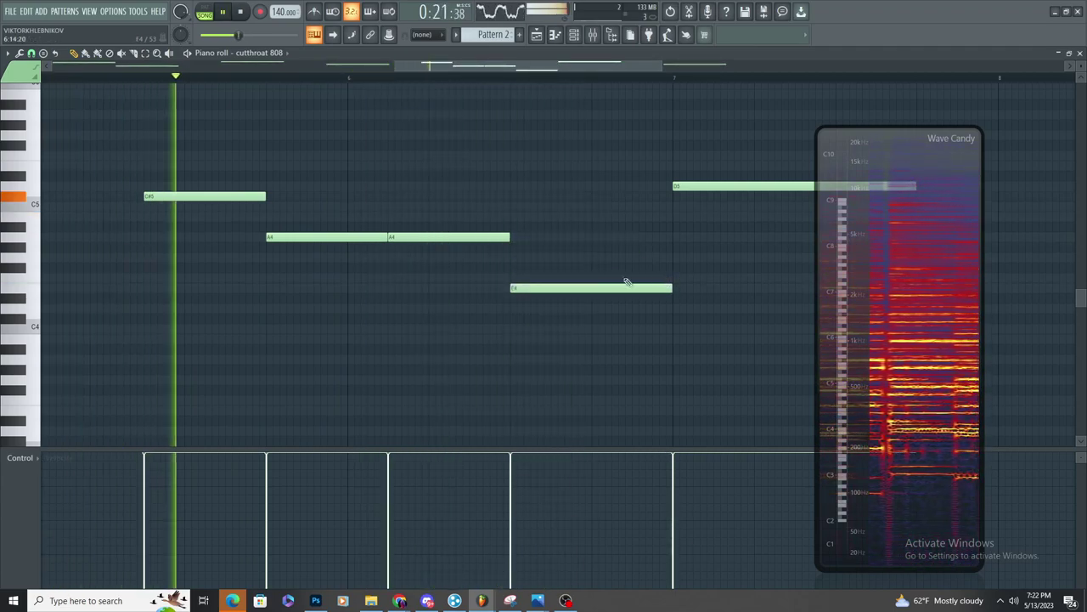
scroll(571, 247, down, 3)
scroll(579, 236, up, 2)
scroll(465, 235, down, 3)
scroll(467, 235, up, 3)
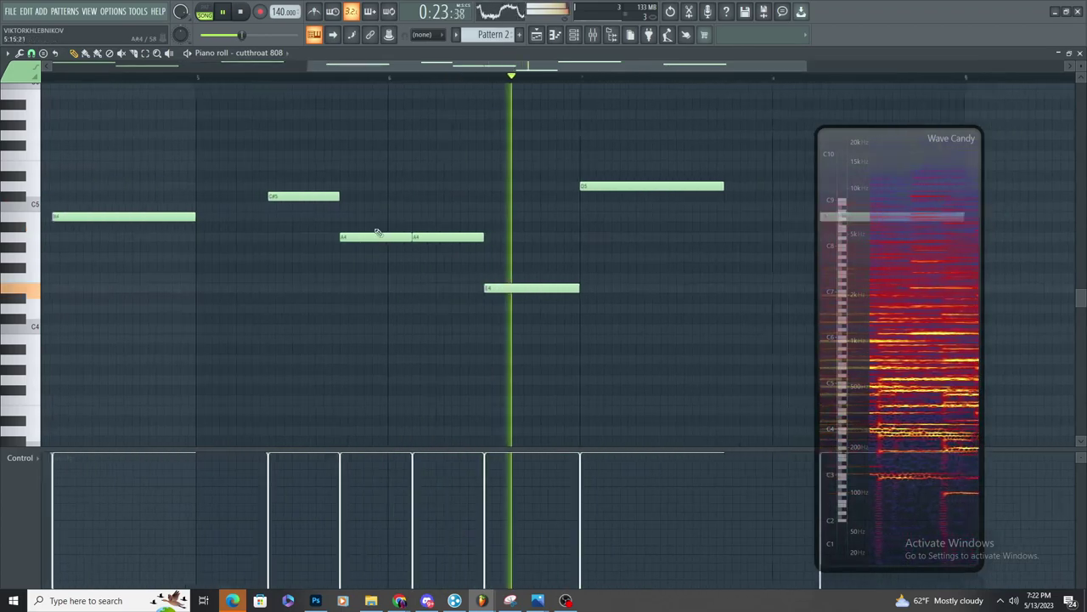
scroll(450, 235, down, 4)
scroll(433, 239, down, 1)
scroll(586, 217, up, 4)
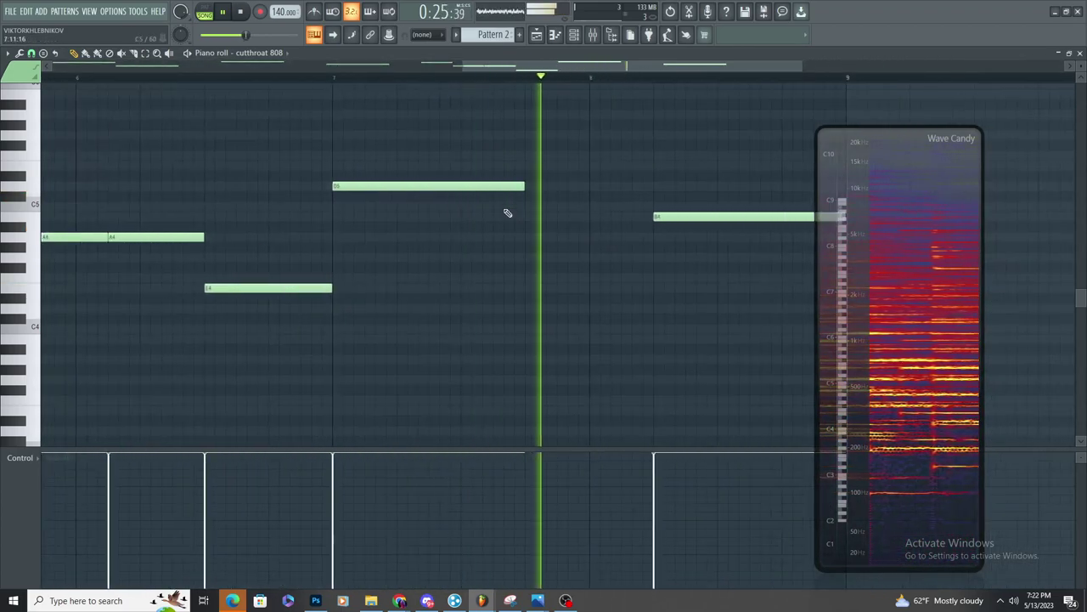
scroll(510, 209, down, 2)
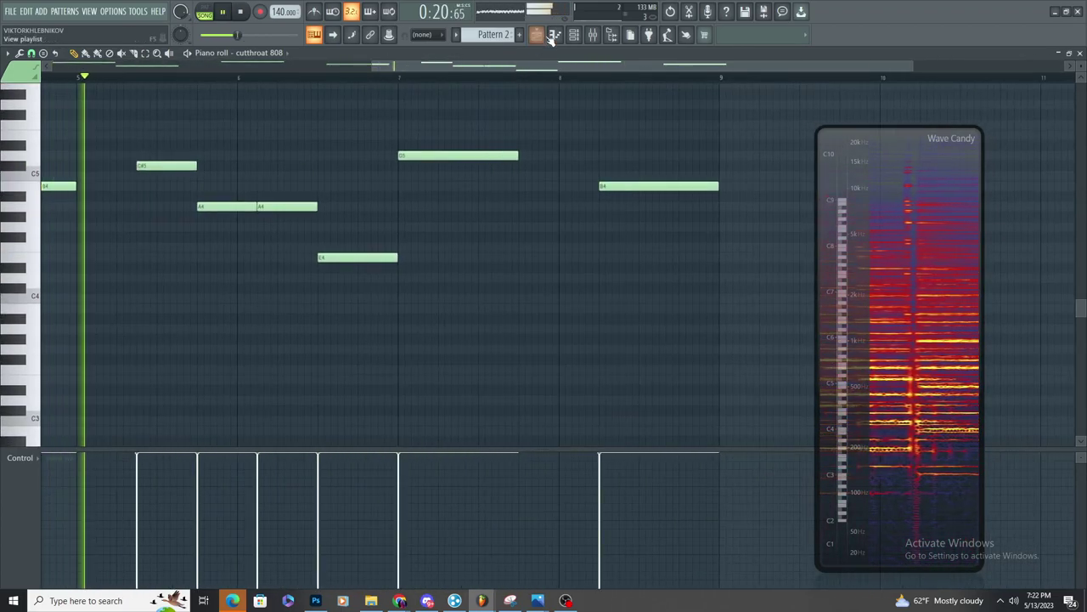
In the playlist, select the Pattern 1, Pattern 2 and clap clips on tracks 5 to 7 and duplicate them
click(548, 36)
key(space)
scroll(526, 127, down, 4)
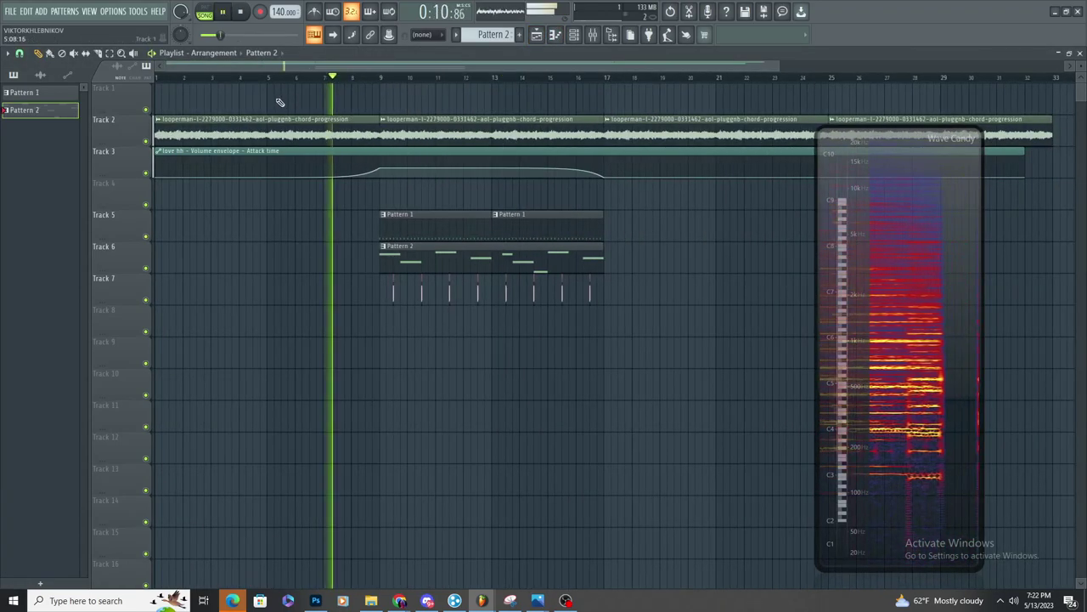
drag(338, 307, 669, 263)
drag(611, 222, 387, 355)
scroll(652, 235, up, 8)
key(ctrl+b)
scroll(561, 259, down, 4)
key(space)
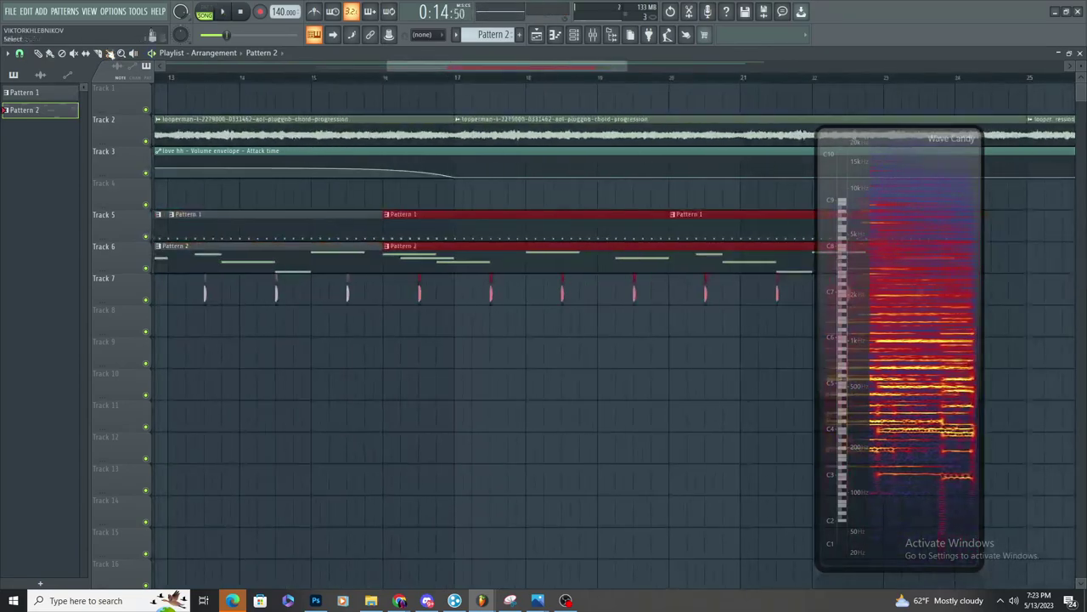
Shift the duplicated pattern and clap clips so they start at bar 17
drag(577, 226, 570, 227)
click(550, 330)
right_click(551, 331)
double_click(492, 299)
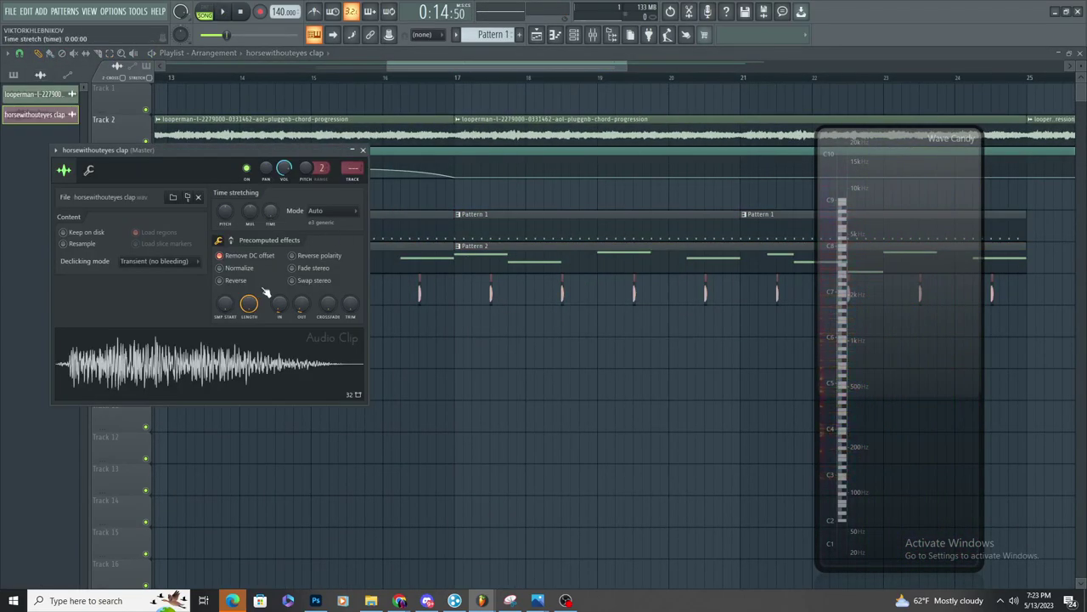
scroll(459, 357, down, 4)
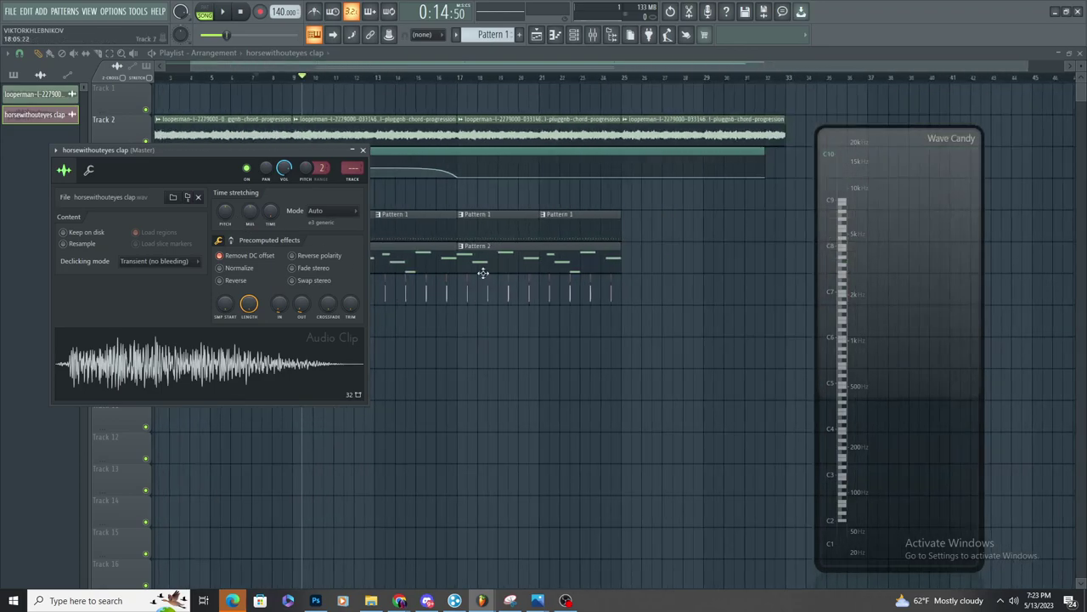
Open Pattern 2's 808 notes, select all of bars 1 to 8 and duplicate them into bars 9 to 16
click(452, 266)
double_click(612, 263)
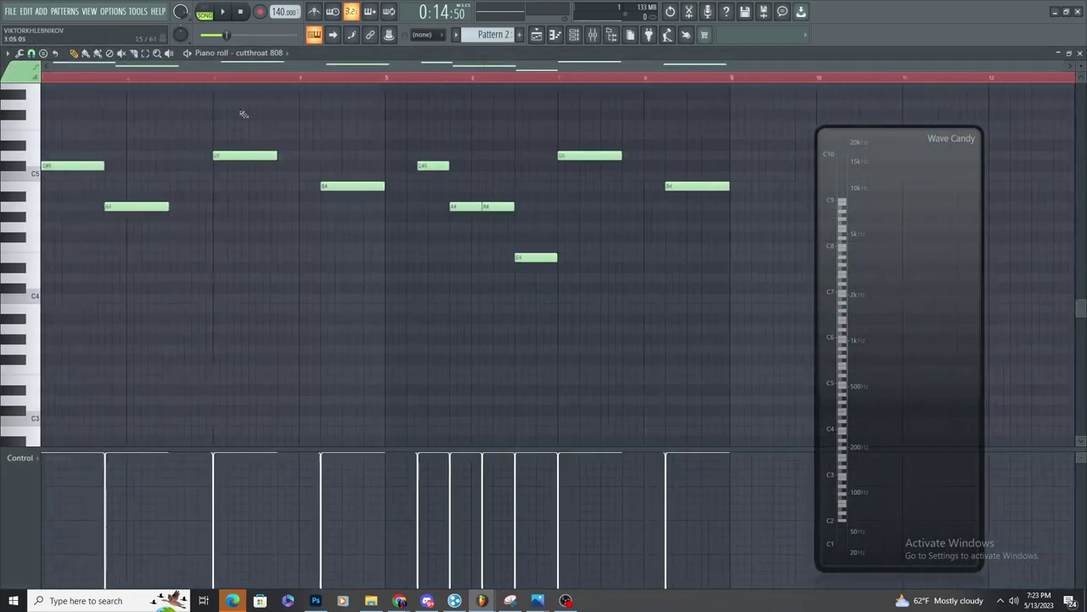
drag(729, 327, 124, 117)
scroll(759, 170, up, 5)
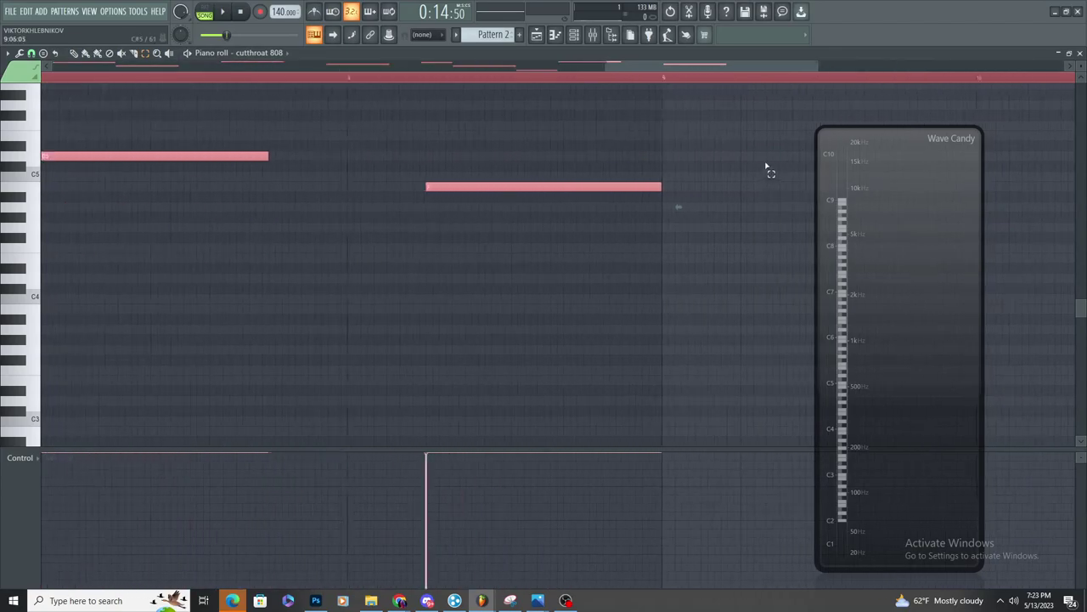
key(ctrl+b)
scroll(544, 297, down, 6)
scroll(533, 308, down, 3)
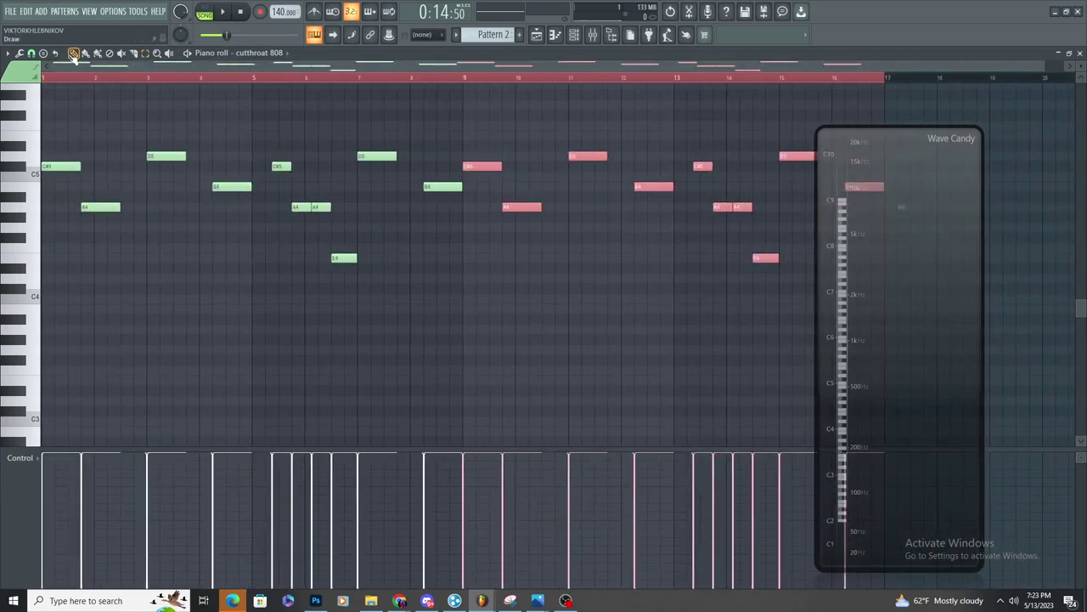
Lower the first 808 note of bar 1 to E4 and play the line
scroll(71, 213, up, 1)
scroll(31, 223, up, 3)
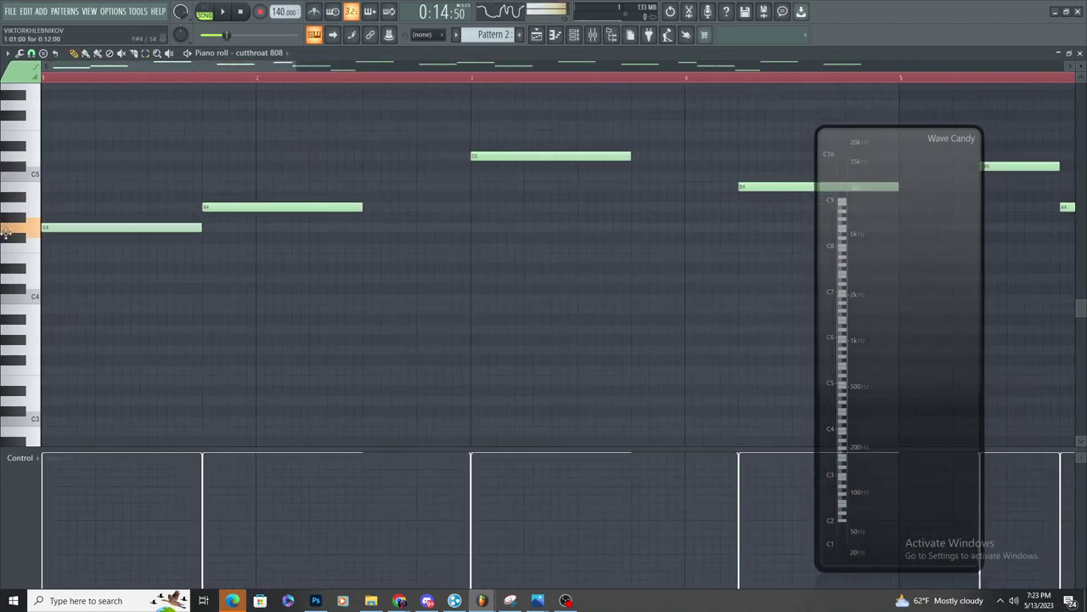
scroll(12, 259, down, 3)
key(space)
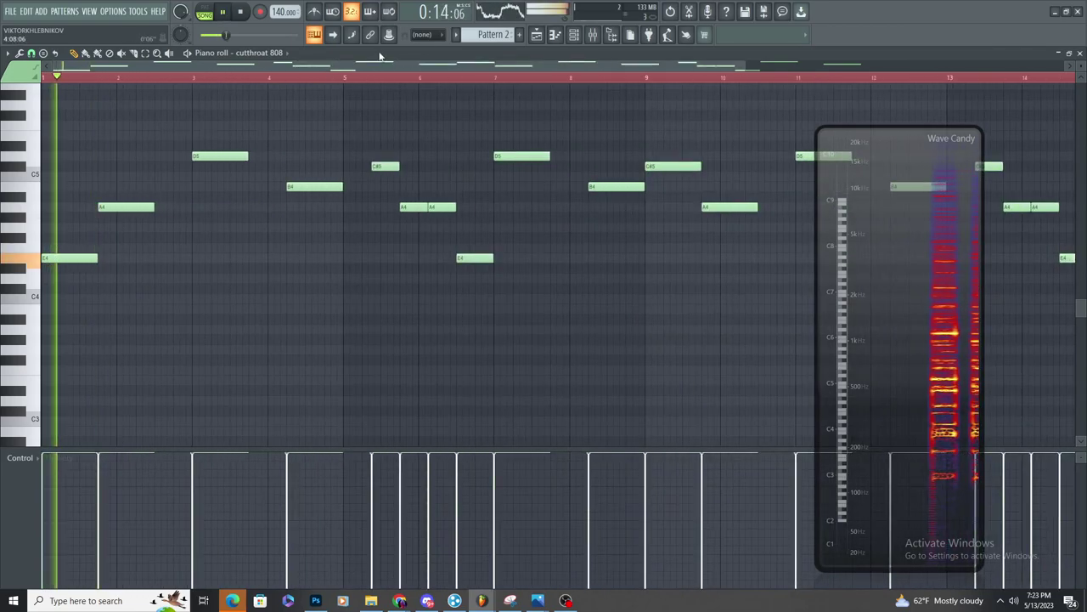
Return to the playlist and clear the extra Pattern 2 clip, keeping one 16-bar clip from bar 9 on track 6
click(535, 35)
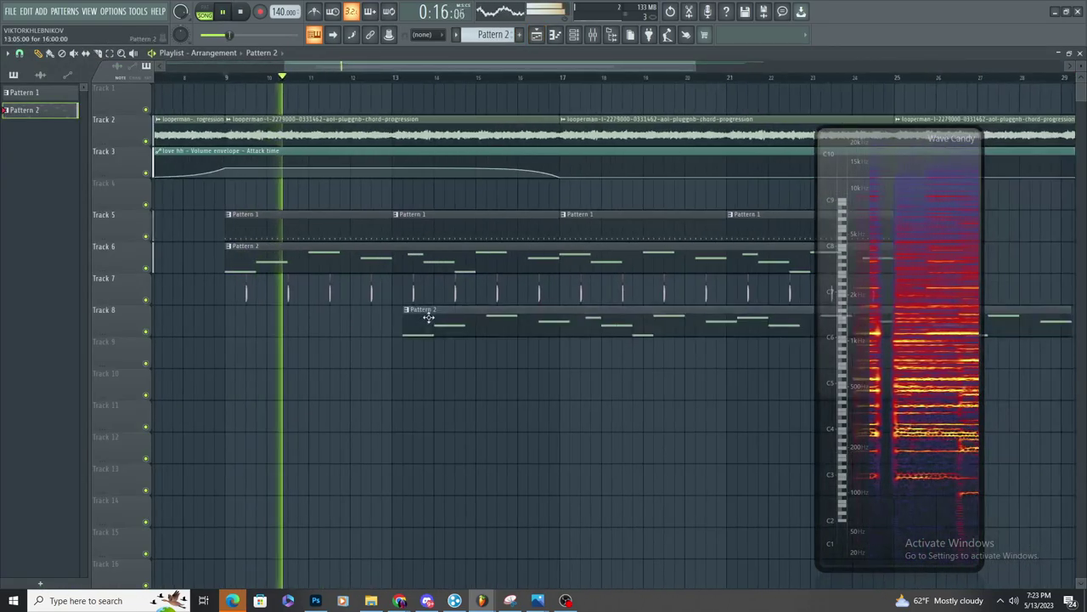
scroll(436, 322, down, 2)
scroll(393, 304, up, 2)
key(space)
Undo the stray edit among the track 7 claps and inspect the horsewithouteyes clap's sample settings
click(356, 290)
key(ctrl+z)
double_click(353, 290)
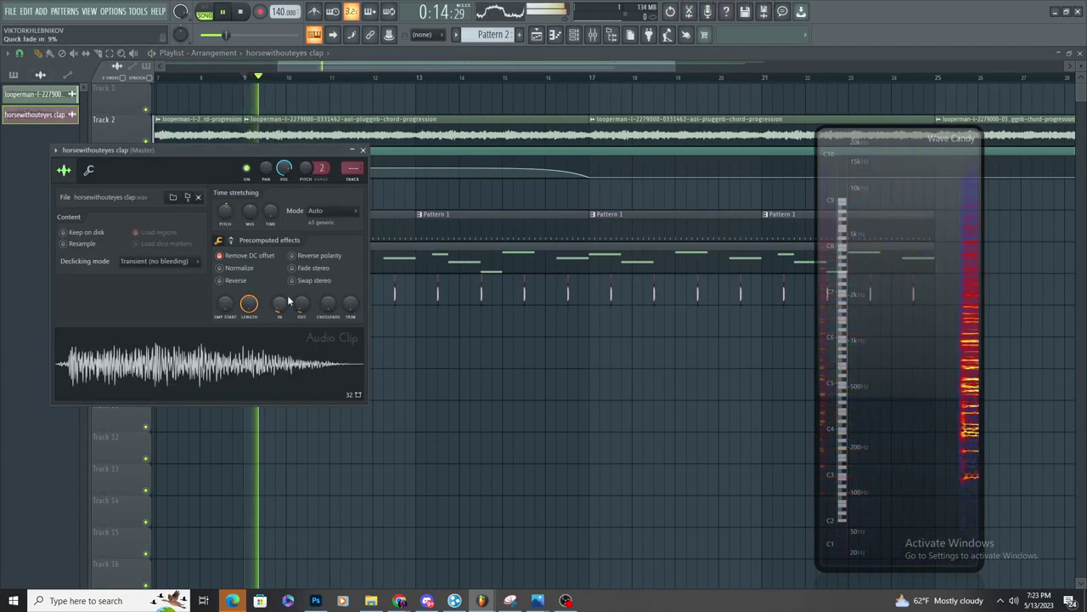
click(503, 385)
right_click(506, 384)
scroll(236, 254, up, 4)
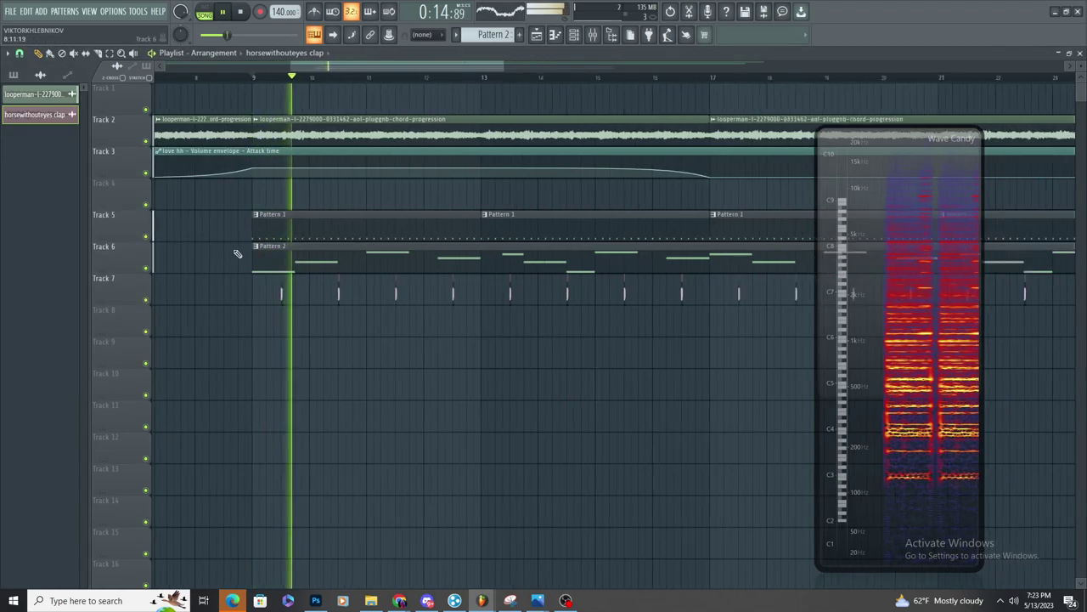
List the patterns beside the playlist, stop playback and show the sample browser
click(14, 77)
key(space)
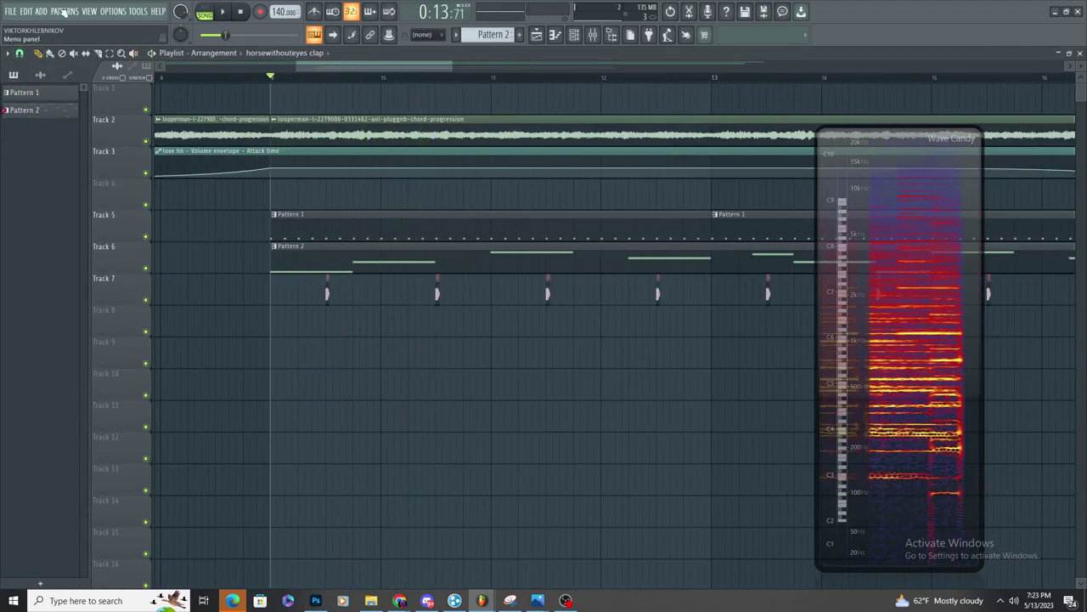
click(88, 11)
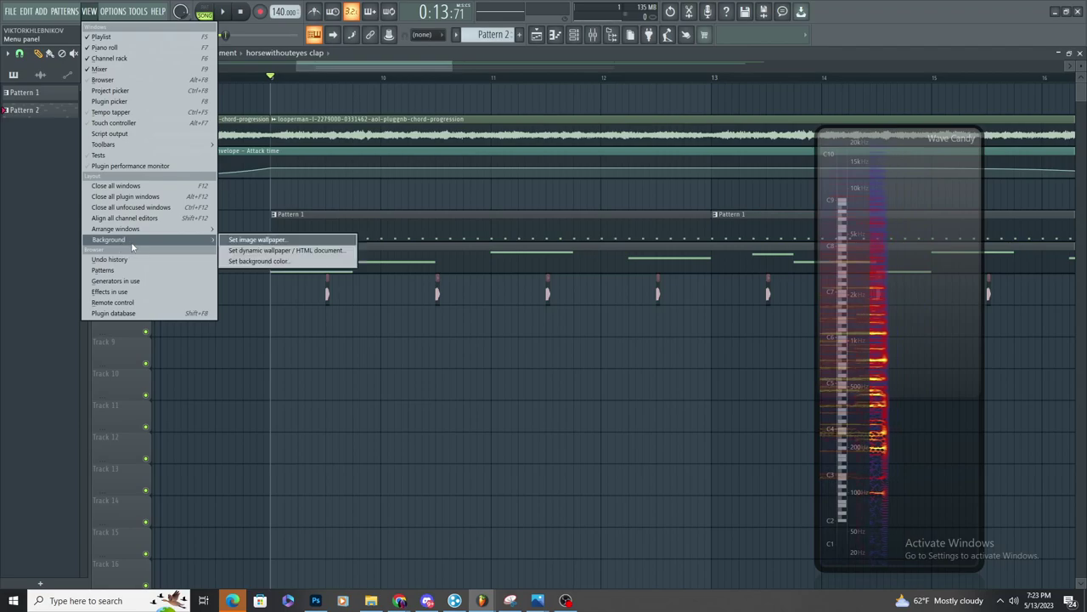
mouse_move(184, 229)
click(260, 229)
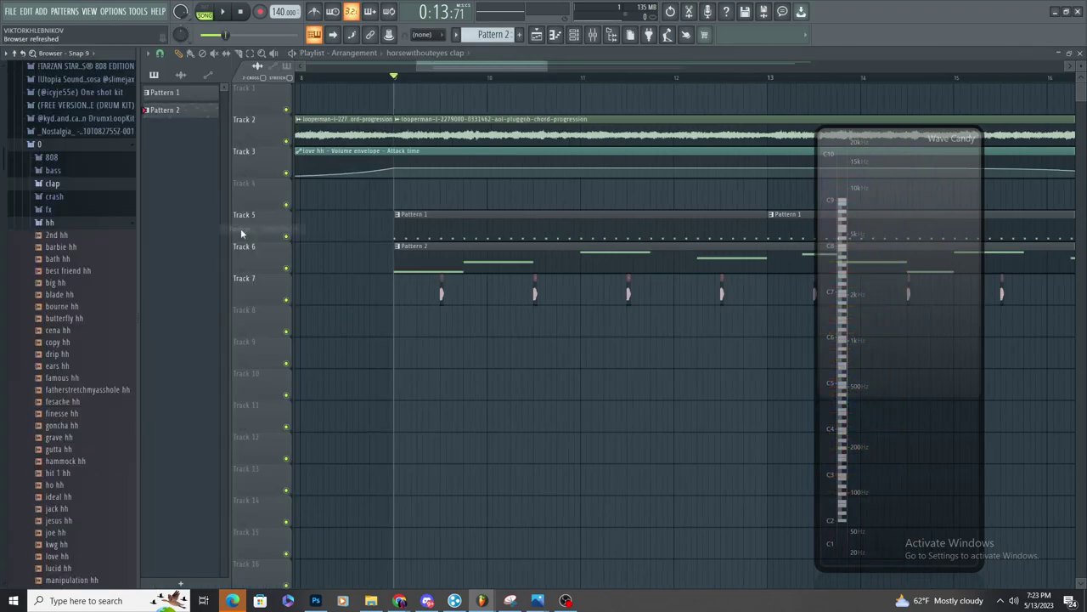
Close the open clap and hh sample folders, open the oh folder and audition its open hats, including classic oh
click(56, 167)
click(74, 167)
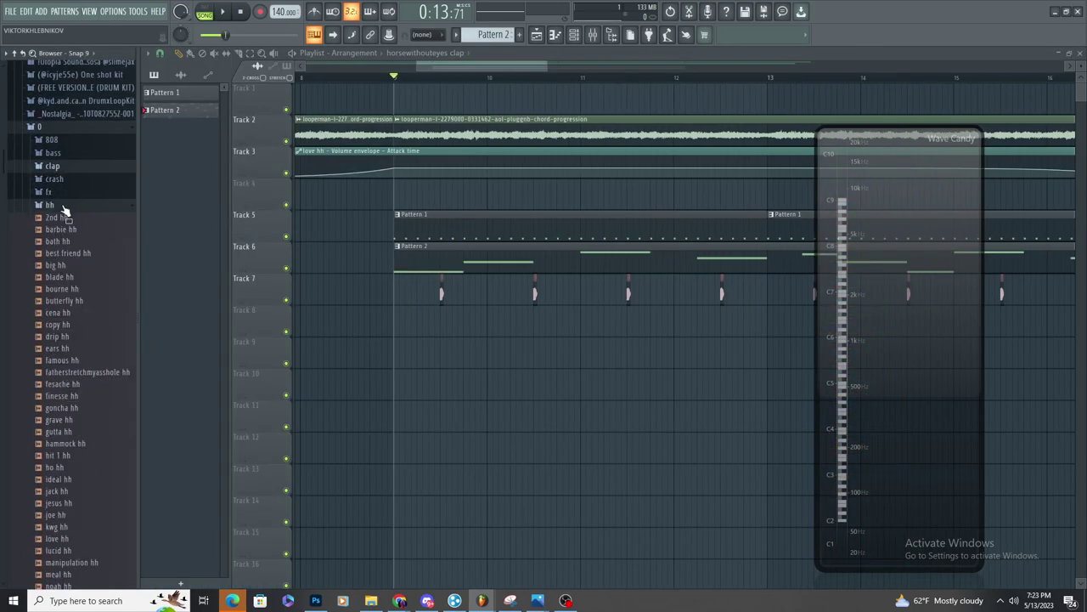
click(71, 231)
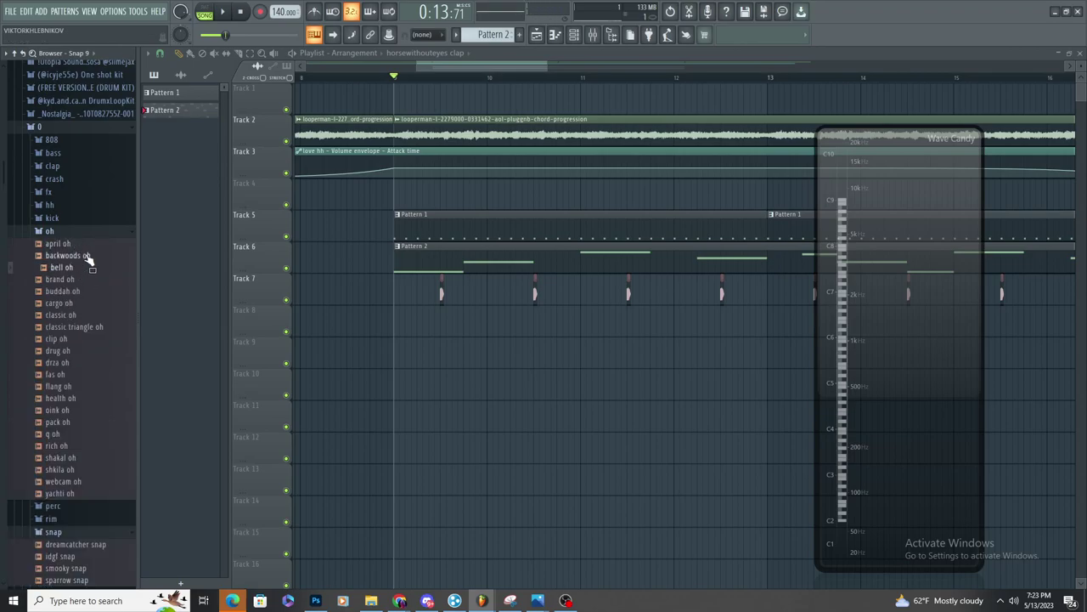
scroll(575, 394, down, 3)
click(98, 303)
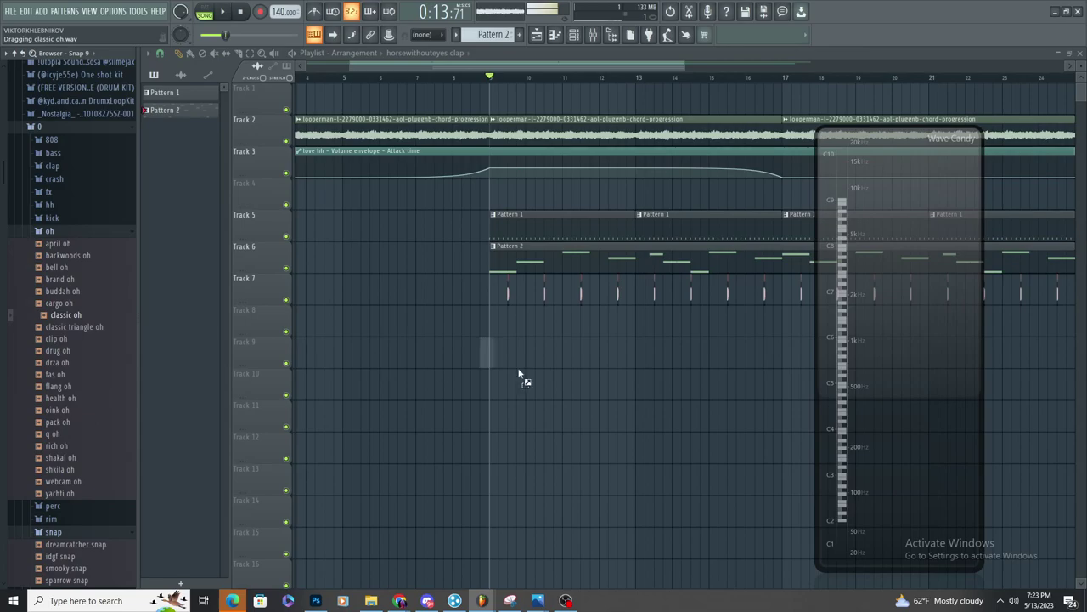
Place the classic oh sample on track 9 just after the start of bar 13
drag(484, 365, 665, 360)
key(space)
scroll(664, 362, up, 3)
right_click(667, 361)
key(space)
Route the classic oh channel to mixer insert 16 and load Fruity Parametric EQ 2 there with the highs rolled off
click(625, 361)
double_click(629, 357)
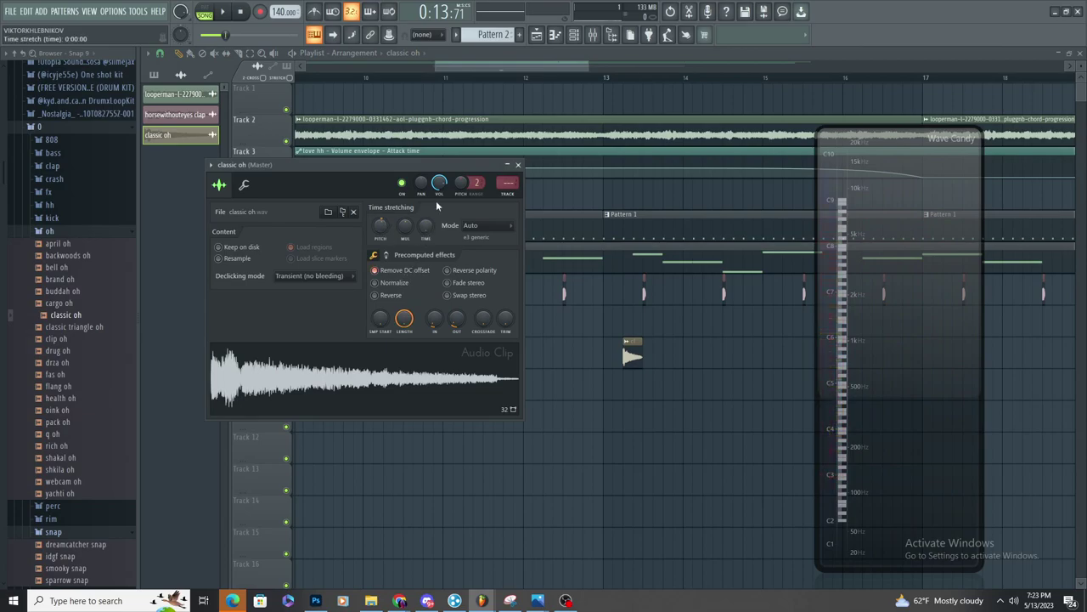
key(ctrl+l)
click(1007, 89)
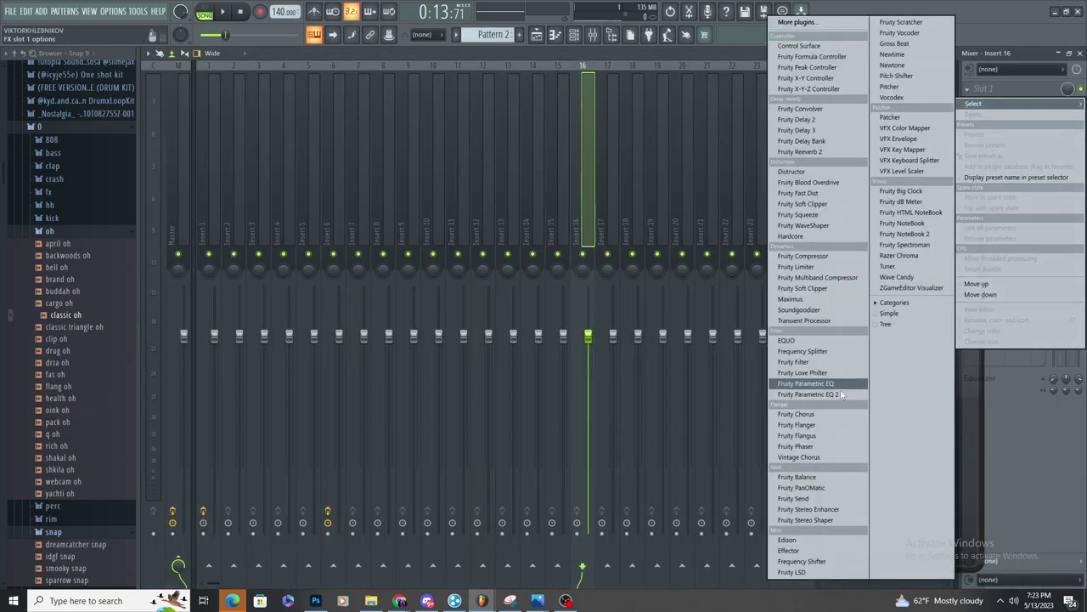
click(809, 394)
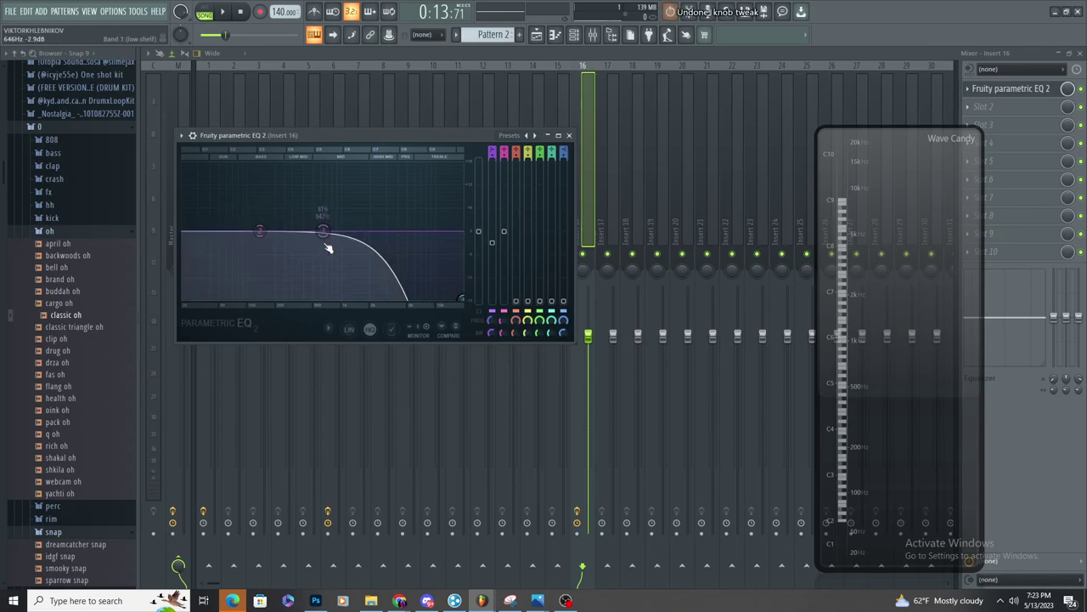
click(553, 34)
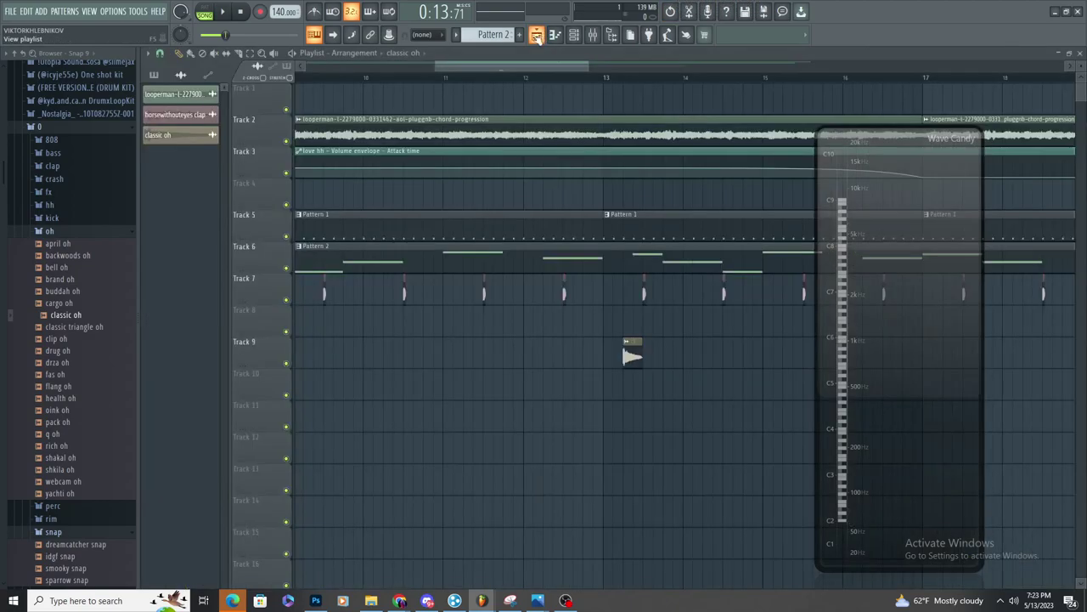
Play the song and add classic oh copies on track 9 just after bar 17 and at bar 21
key(space)
scroll(723, 354, down, 3)
drag(722, 354, 750, 351)
scroll(739, 352, down, 2)
scroll(689, 349, up, 3)
click(642, 350)
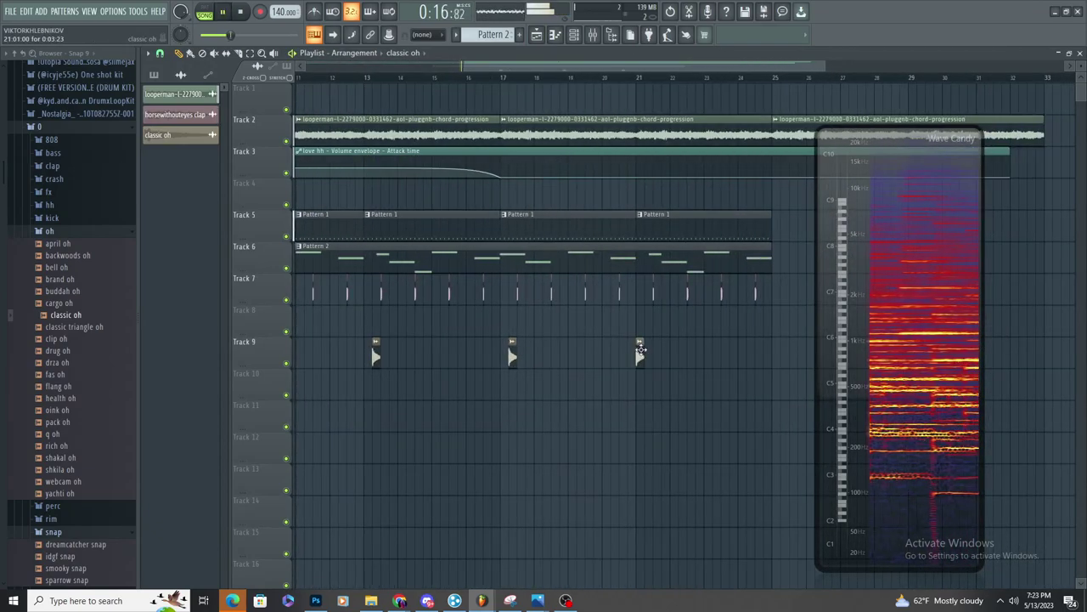
scroll(623, 359, down, 3)
scroll(418, 366, up, 3)
Place the oink oh sample on track 10 shortly after the start of bar 12 and open its sample settings
click(551, 451)
right_click(551, 451)
scroll(544, 446, up, 2)
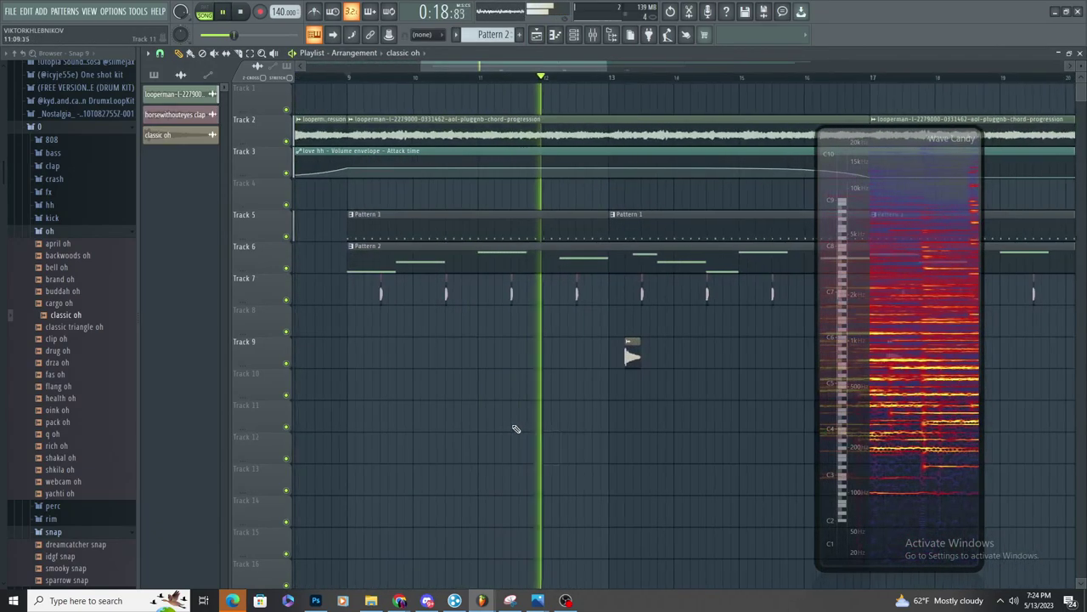
drag(68, 411, 132, 414)
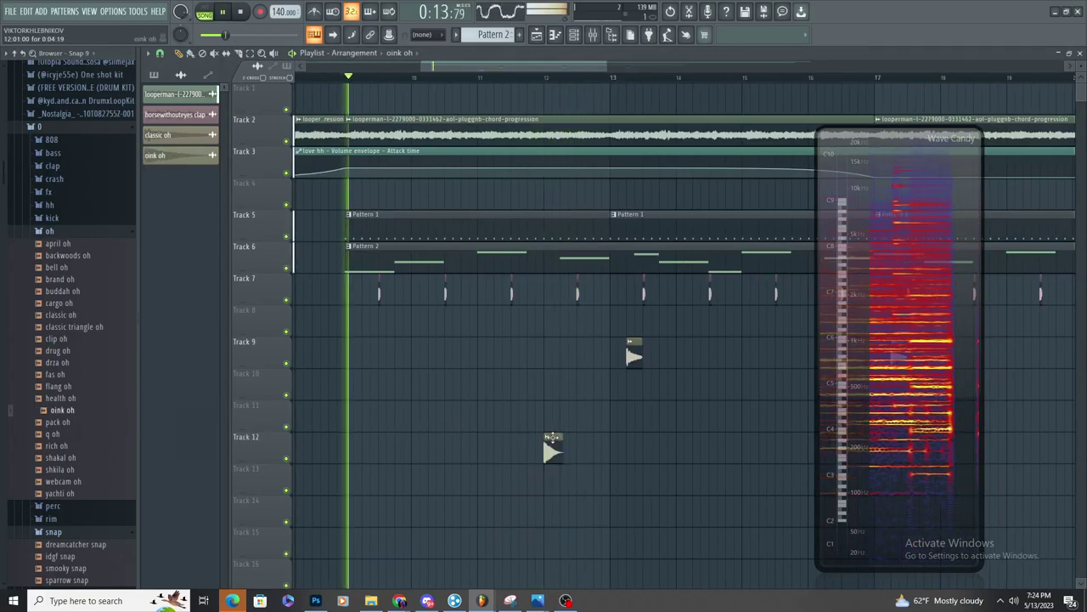
scroll(548, 443, up, 3)
double_click(573, 389)
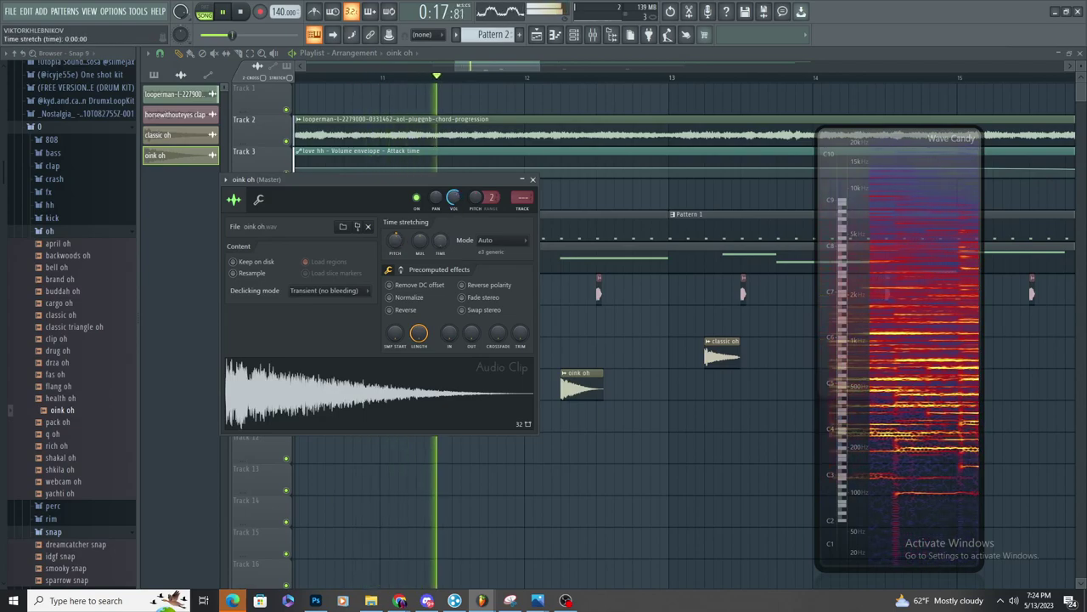
Shift the oink oh clip slightly later in bar 12 and move the bar 13 classic oh clip to step 13 of bar 12
drag(564, 381, 590, 387)
click(419, 80)
scroll(626, 243, up, 3)
scroll(586, 365, down, 2)
scroll(586, 349, up, 2)
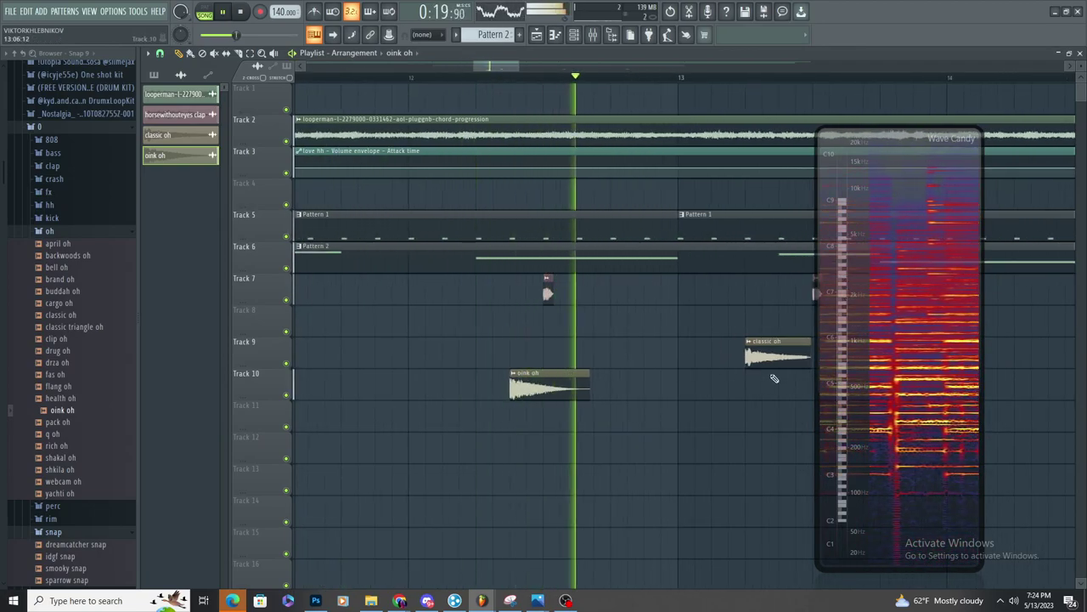
drag(771, 357, 643, 366)
scroll(643, 368, down, 4)
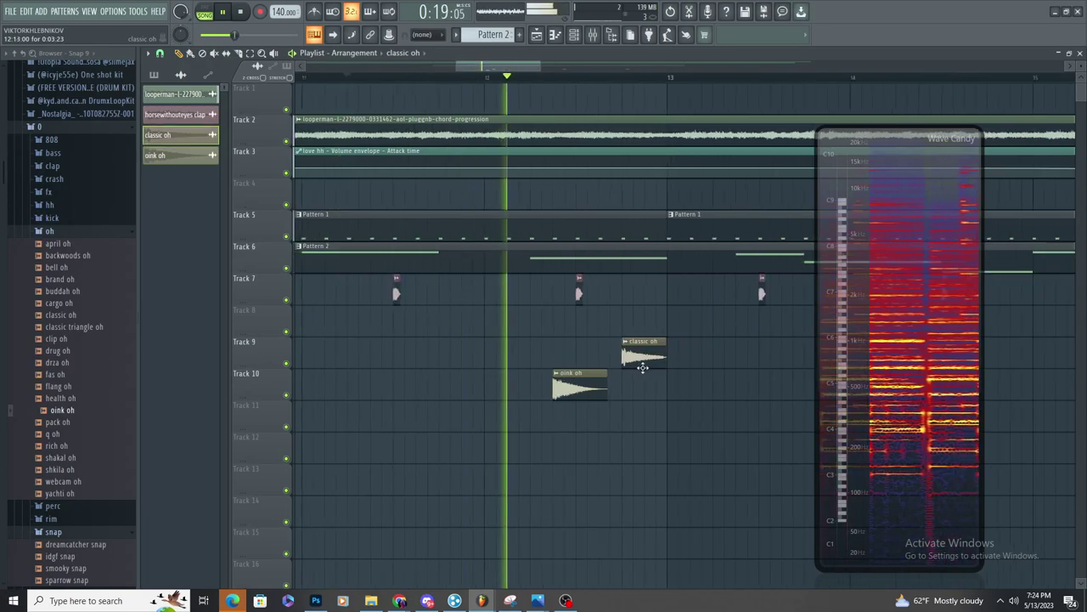
Reopen the classic oh channel's Fruity Parametric EQ 2 on insert 16, reset its low bands and return to the playlist
scroll(628, 369, up, 3)
double_click(590, 361)
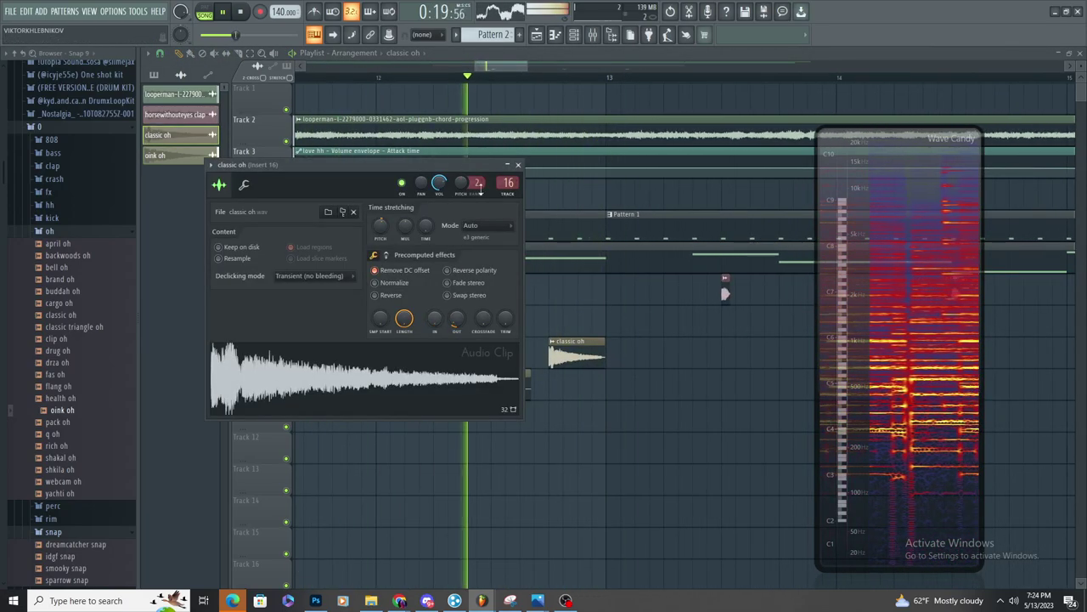
double_click(507, 181)
click(1011, 89)
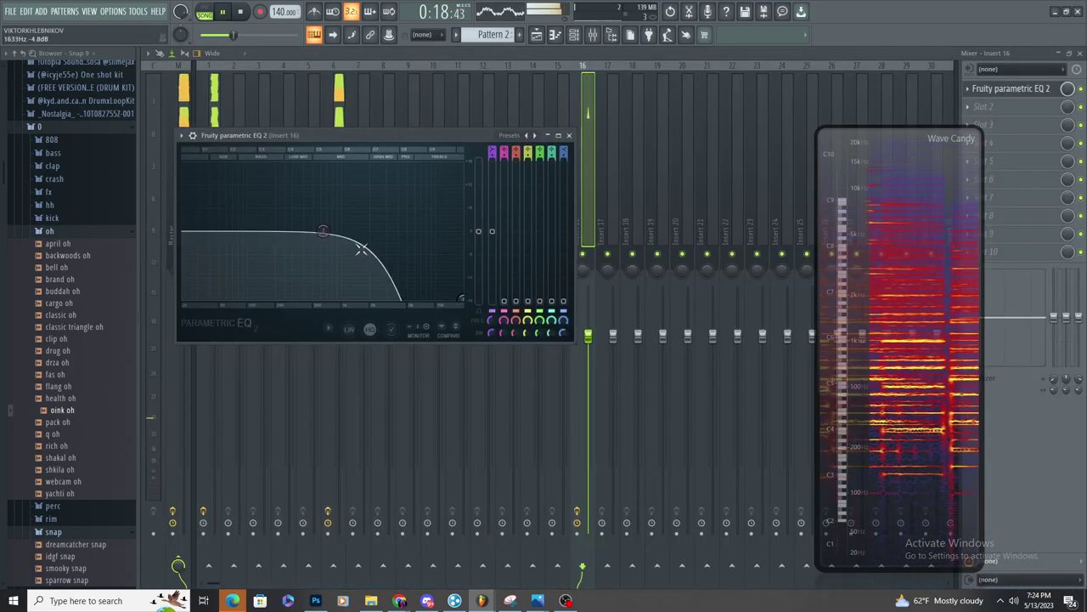
click(490, 316)
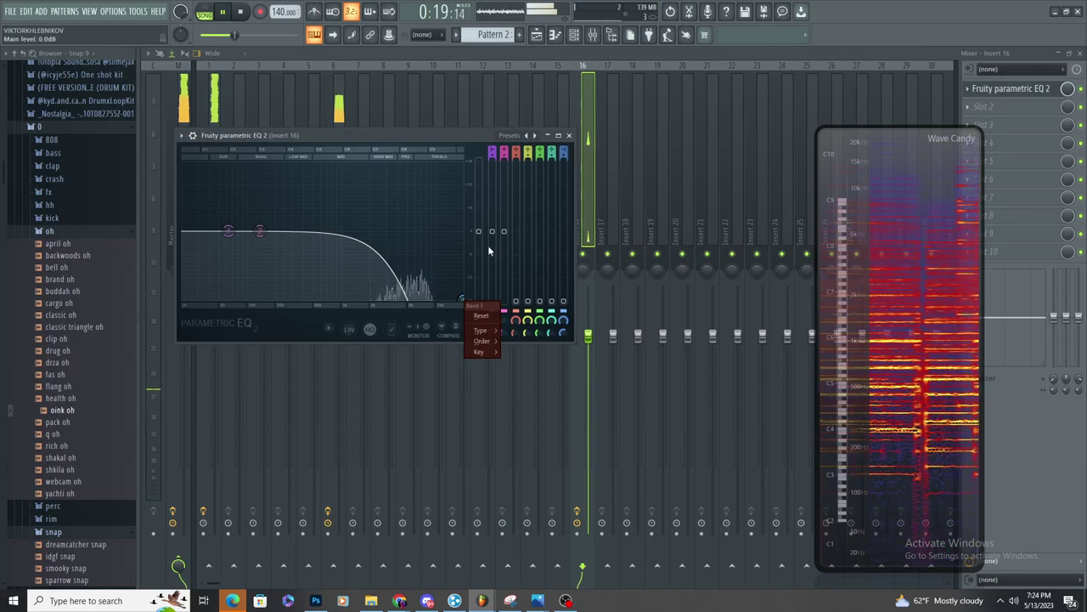
click(535, 35)
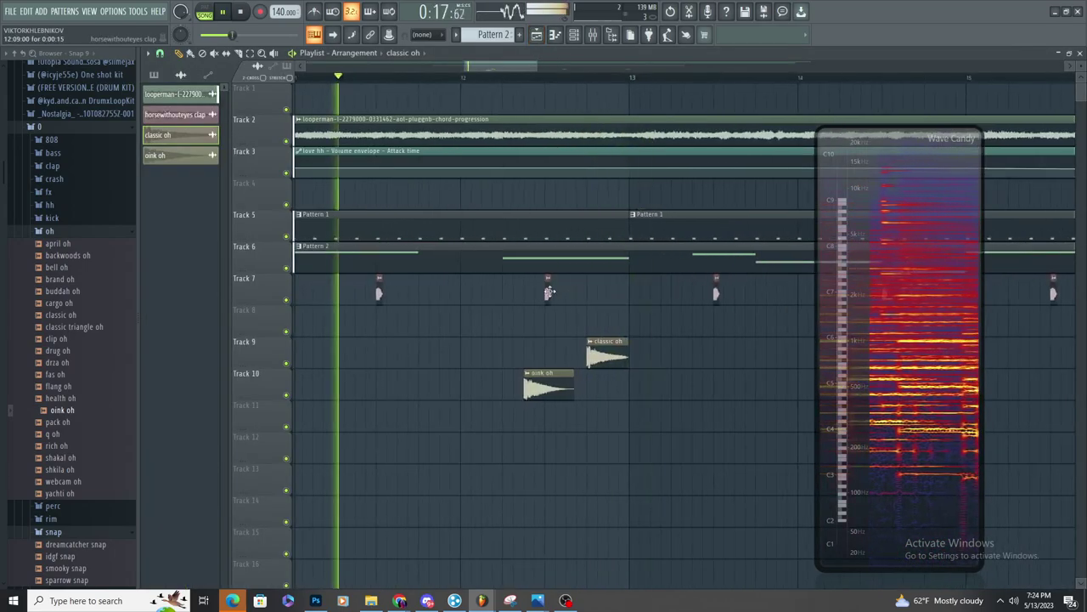
Place a new Pattern 7 clip on track 4 at bar 13 and open the piano roll
scroll(605, 330, up, 2)
scroll(571, 316, down, 3)
key(space)
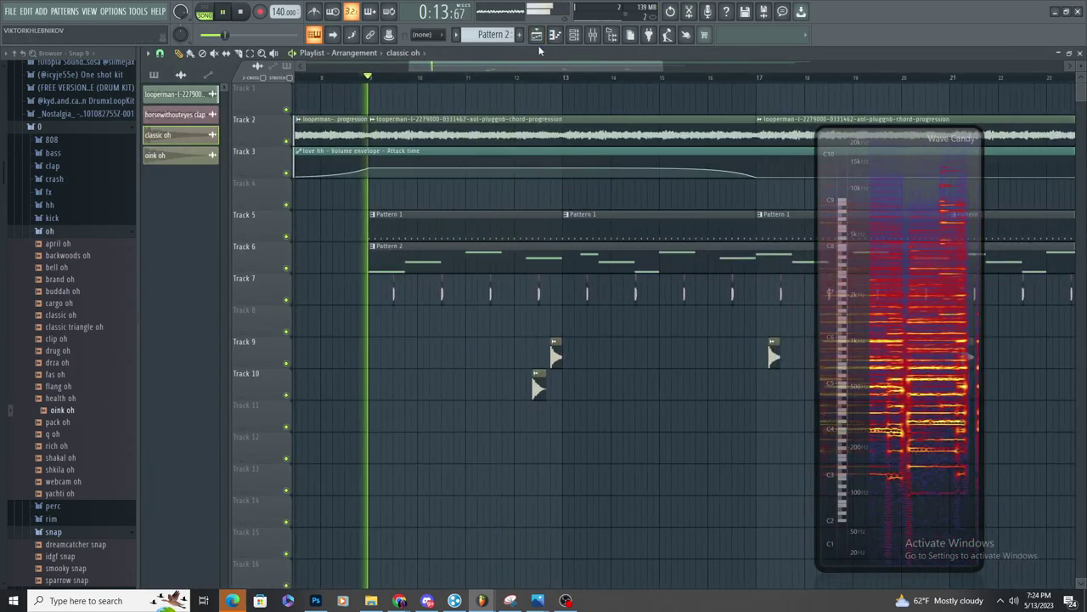
scroll(508, 35, up, 5)
click(565, 193)
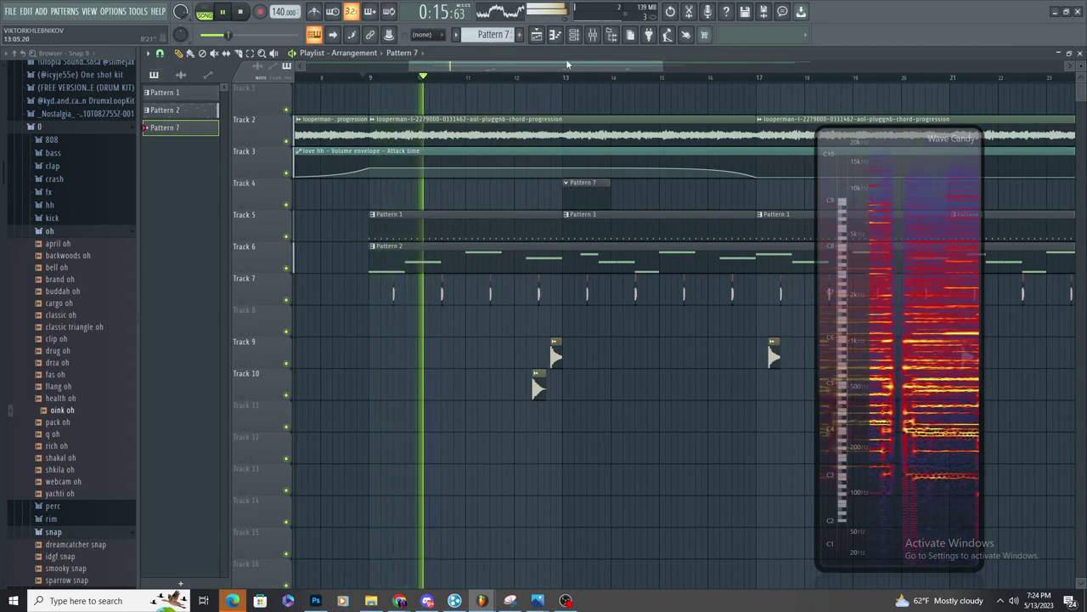
click(556, 34)
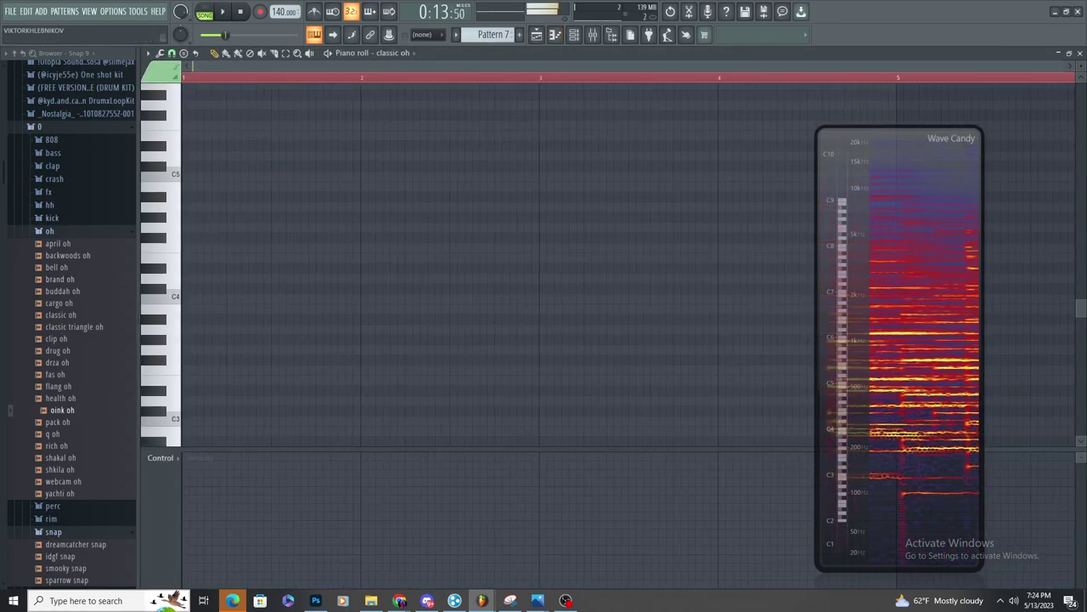
Show the channel rack, search the computer for "heartbeat" and open the heartbeat kick's file location in File Explorer
click(102, 601)
click(573, 34)
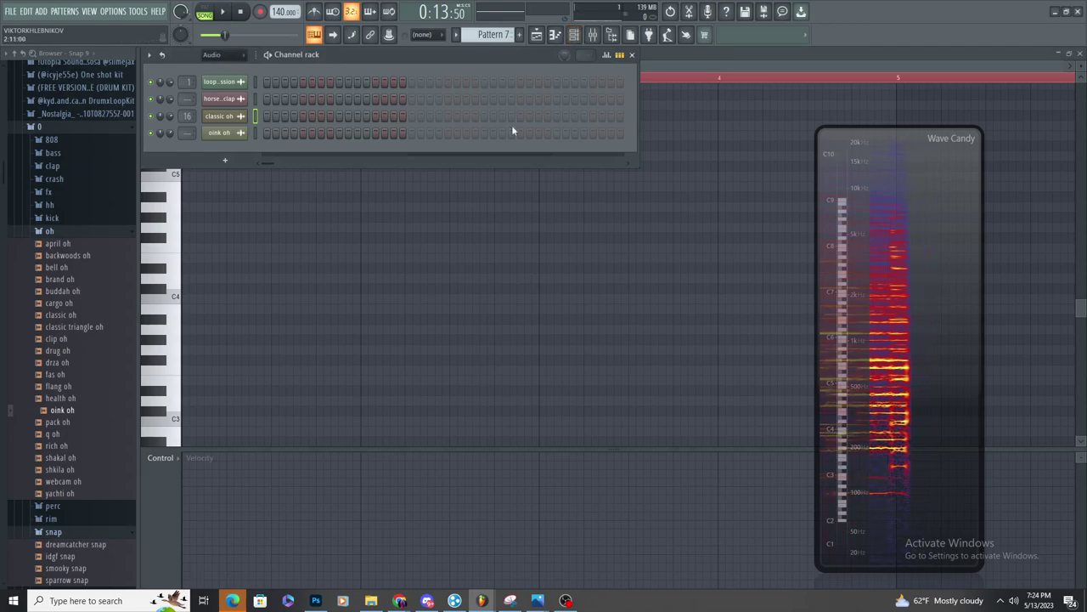
click(116, 609)
text(heart)
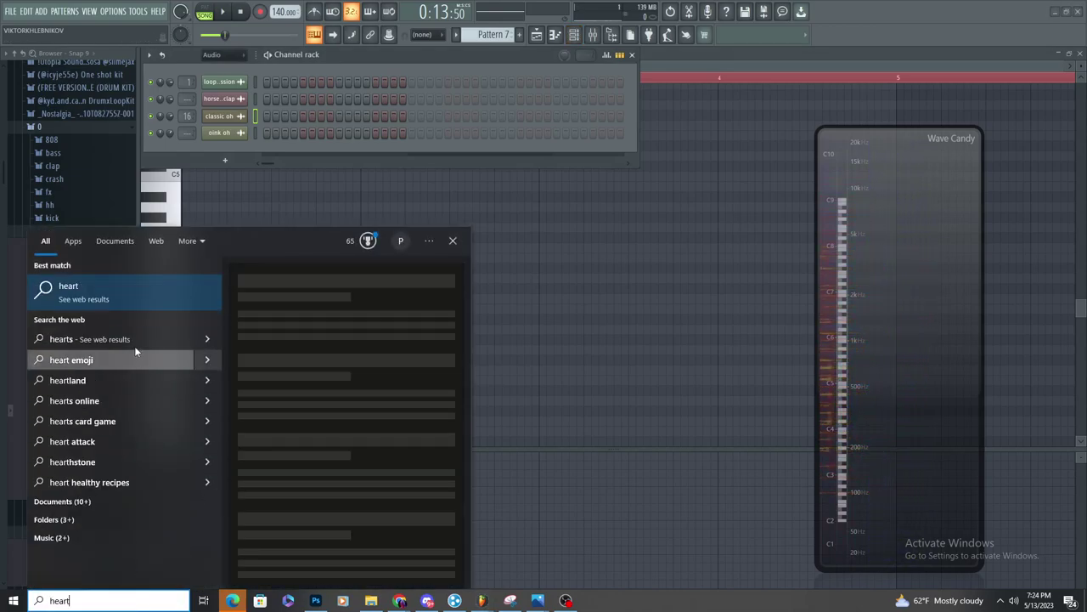
text(beat)
right_click(131, 304)
click(170, 316)
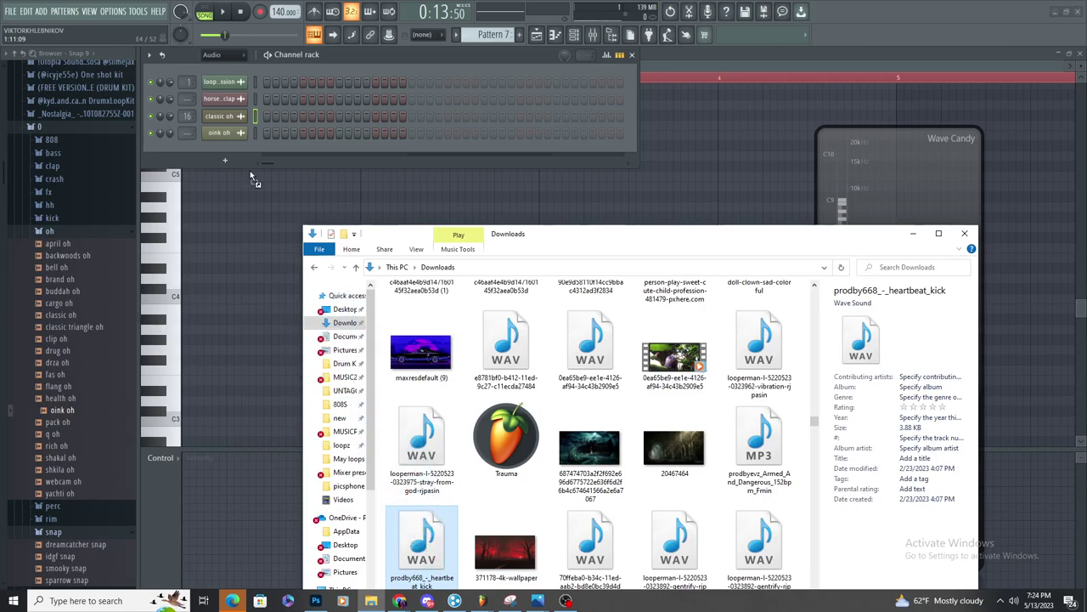
Add the heartbeat kick WAV from the Downloads folder to the channel rack as a new channel
drag(250, 171, 218, 138)
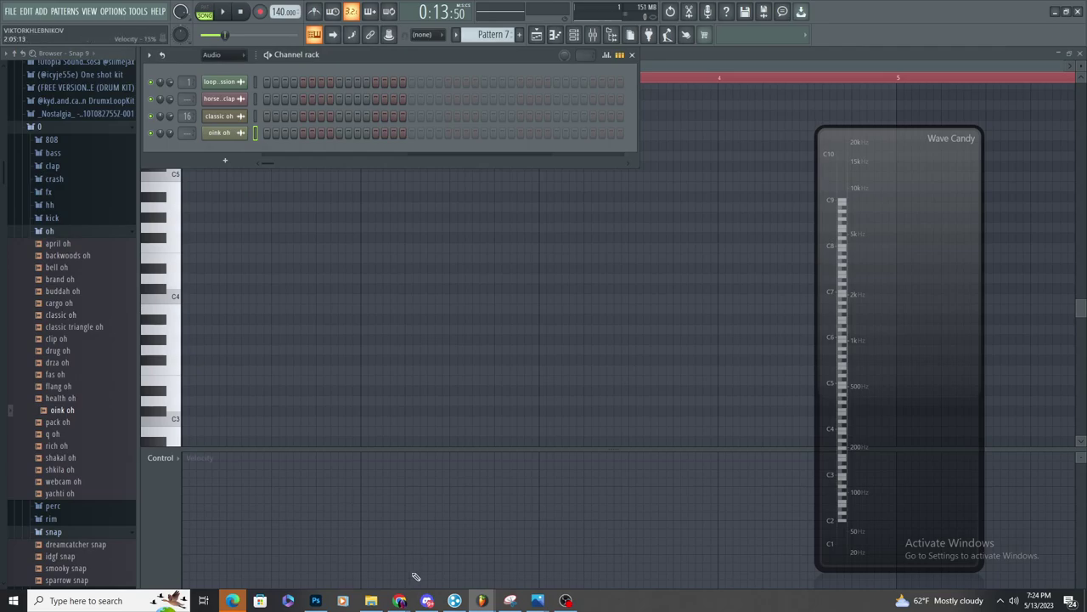
click(135, 606)
click(371, 601)
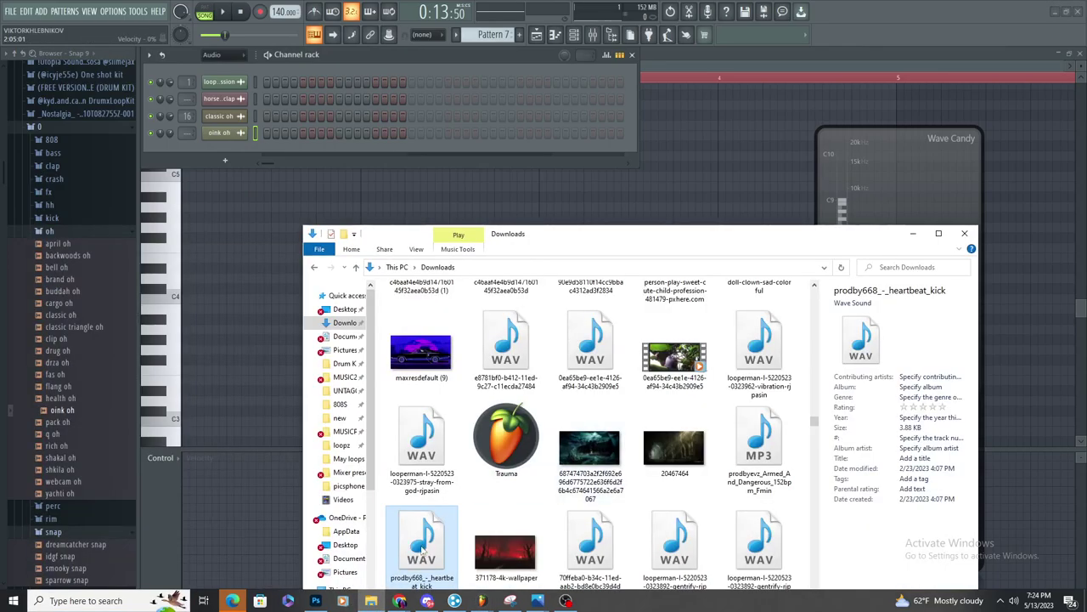
drag(236, 153, 231, 151)
Open the heartbeat kick's channel settings, shape its volume envelope and route it to mixer insert 12
click(243, 218)
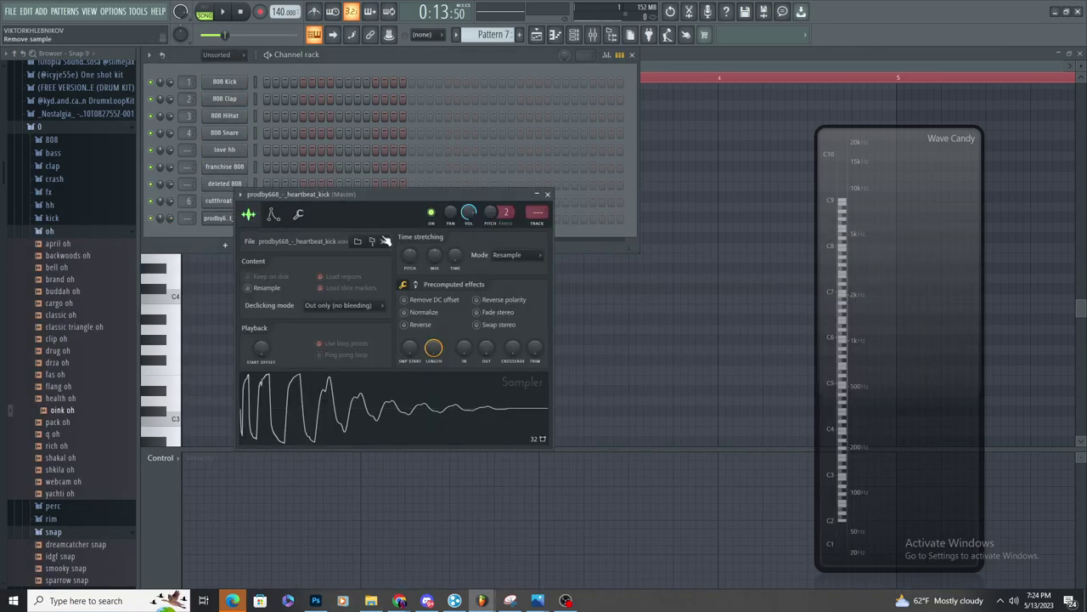
click(273, 214)
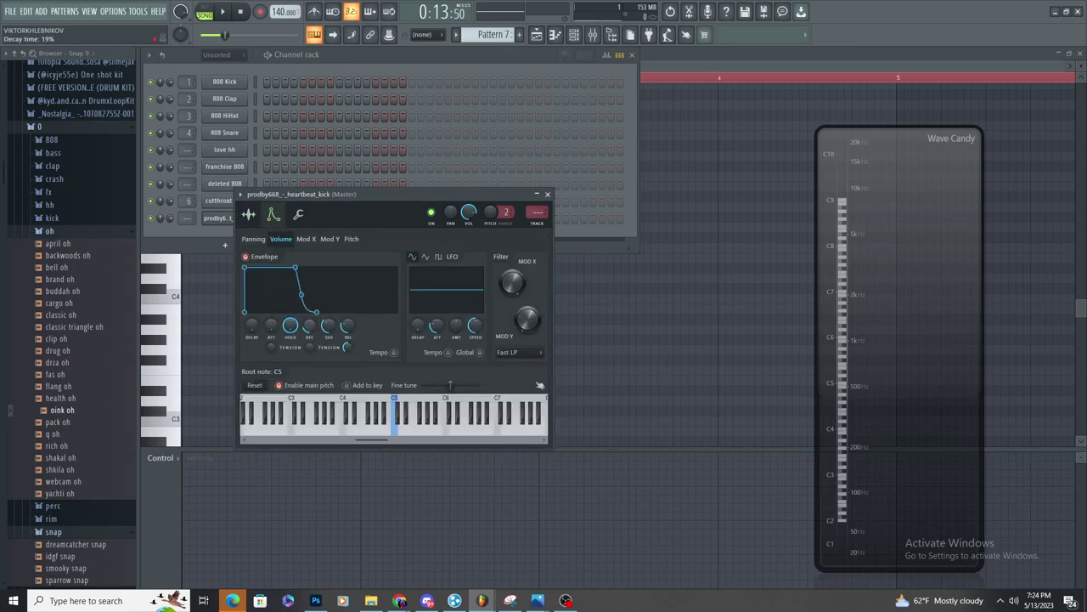
double_click(545, 212)
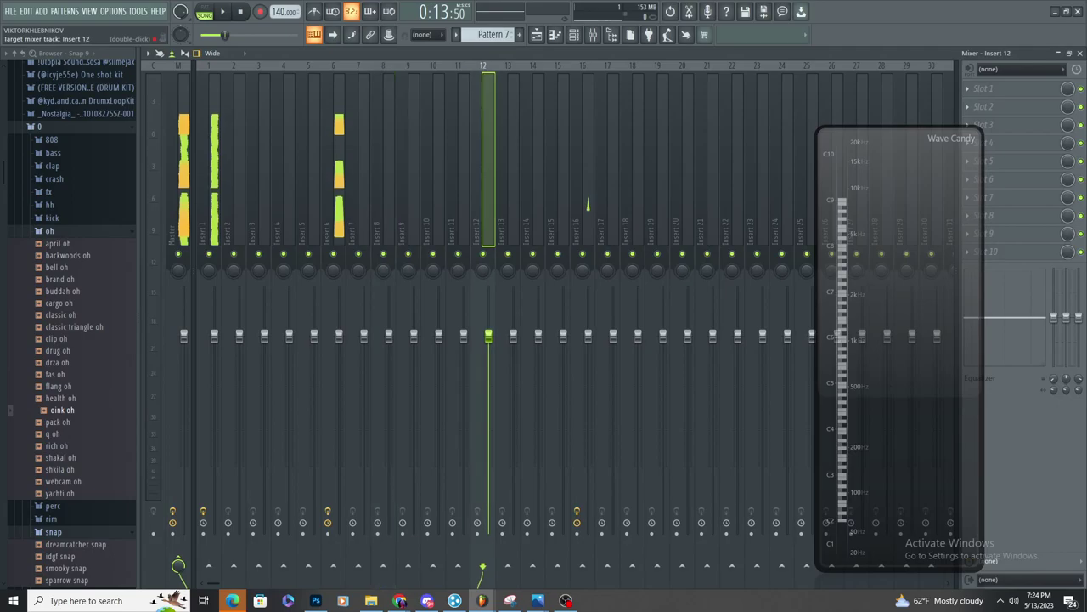
click(983, 89)
mouse_move(973, 103)
click(816, 509)
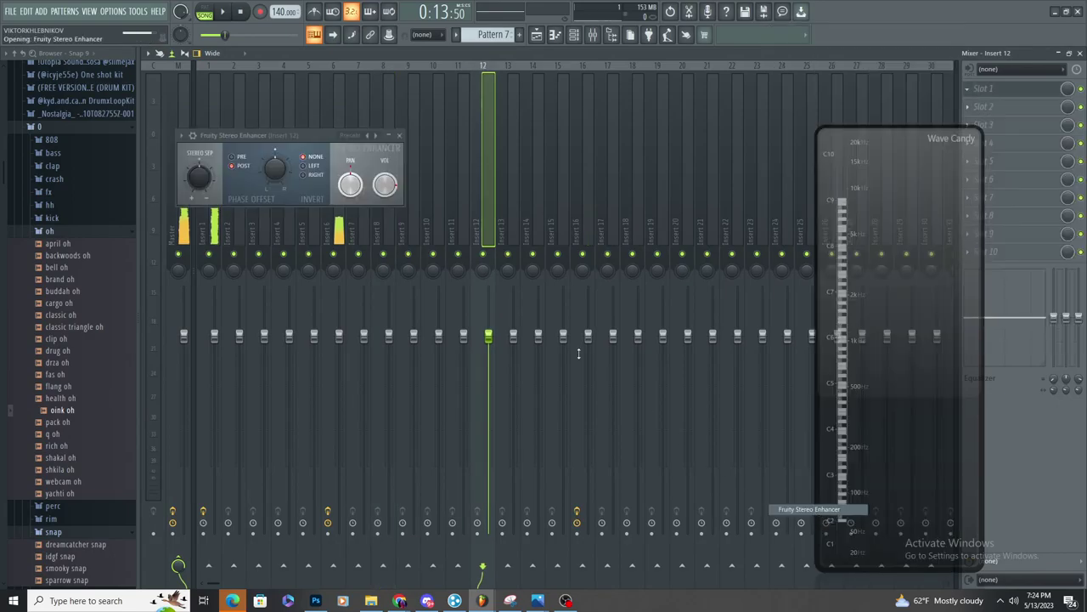
Replace the Fruity Stereo Enhancer on insert 12 with Fruity Parametric EQ 2 and make band 1 a low-frequency high pass
click(1034, 95)
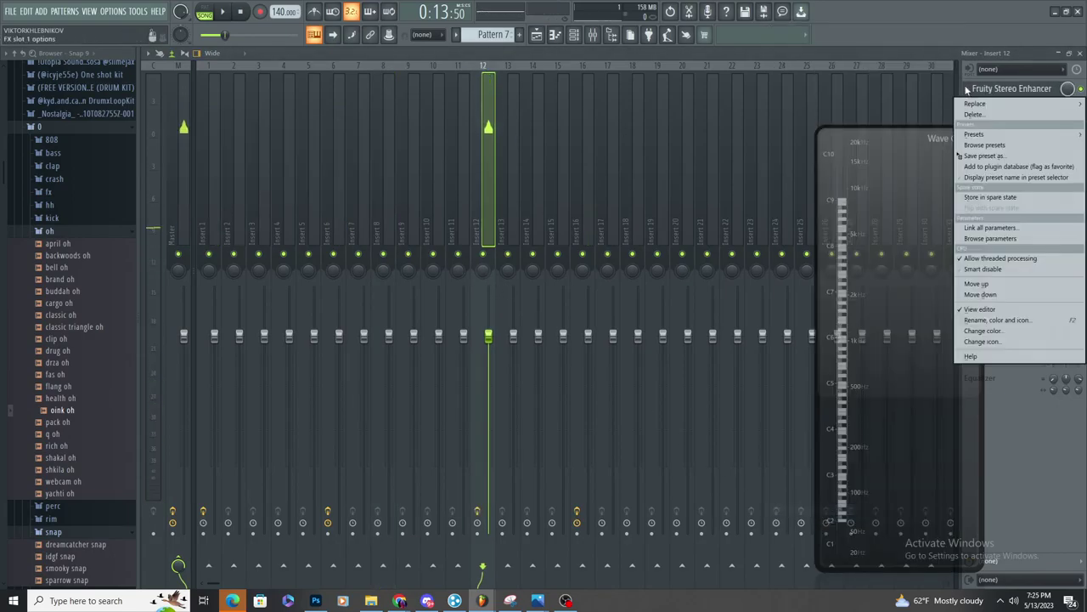
click(807, 394)
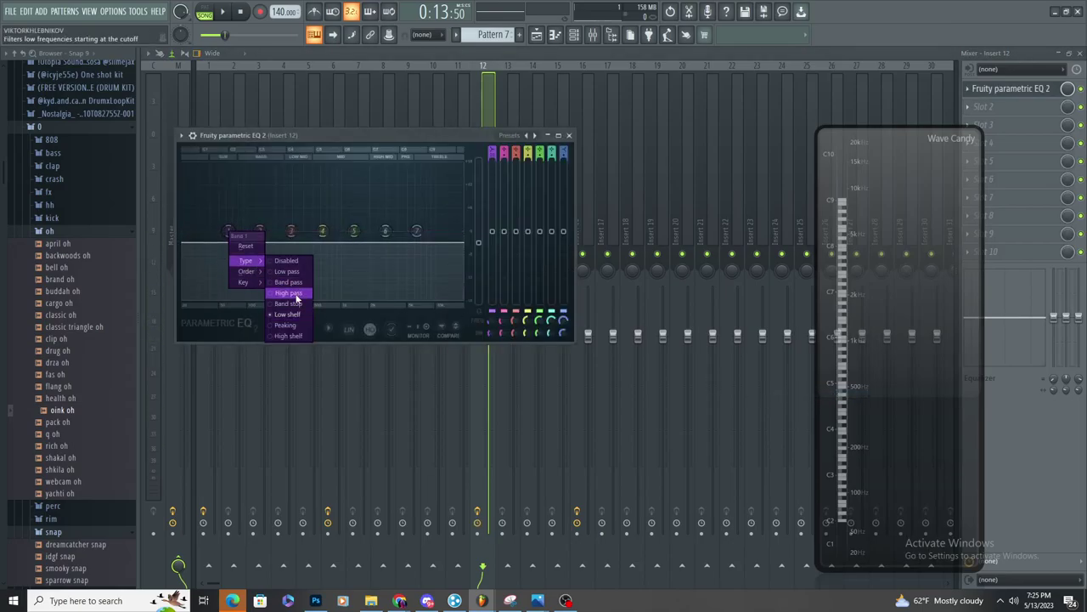
click(294, 294)
drag(231, 248, 221, 249)
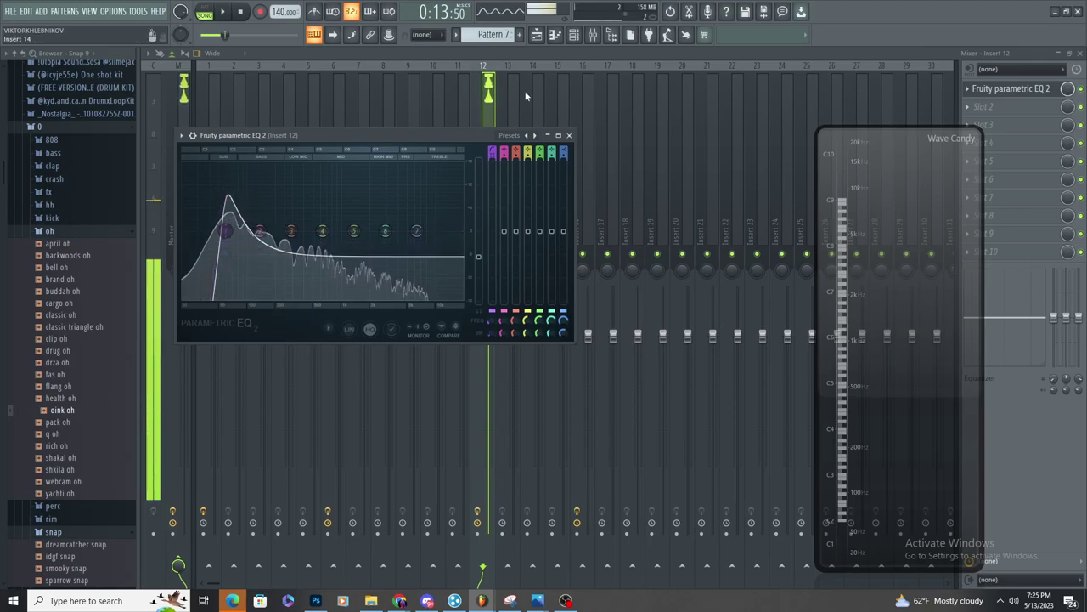
Play the song and paste the 808 line's notes into the heartbeat kick's piano roll in Pattern 7
click(537, 35)
key(space)
click(579, 201)
click(554, 35)
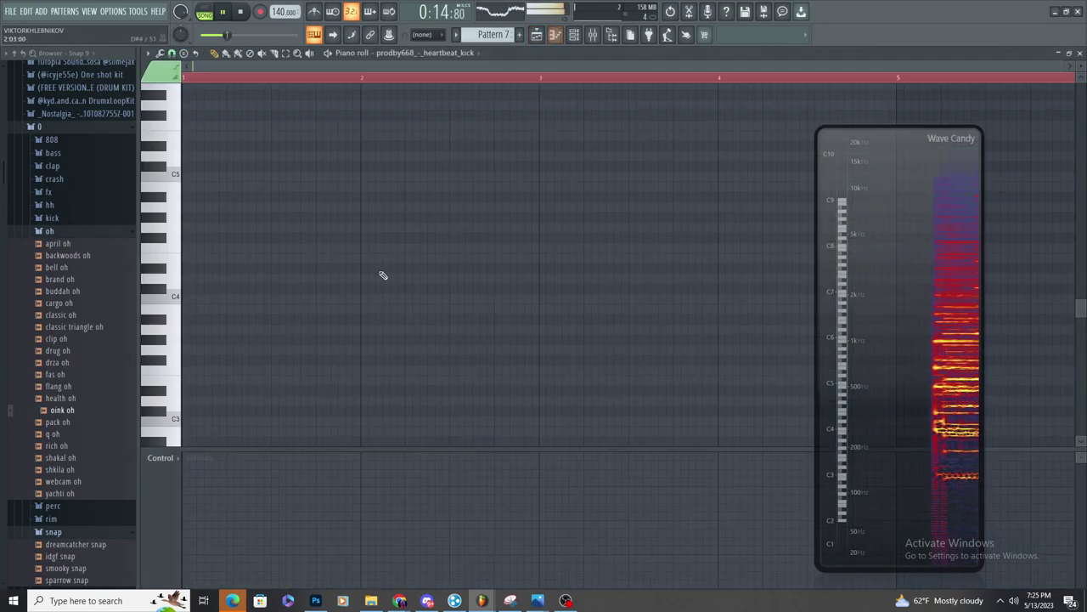
scroll(200, 218, up, 3)
scroll(209, 217, down, 5)
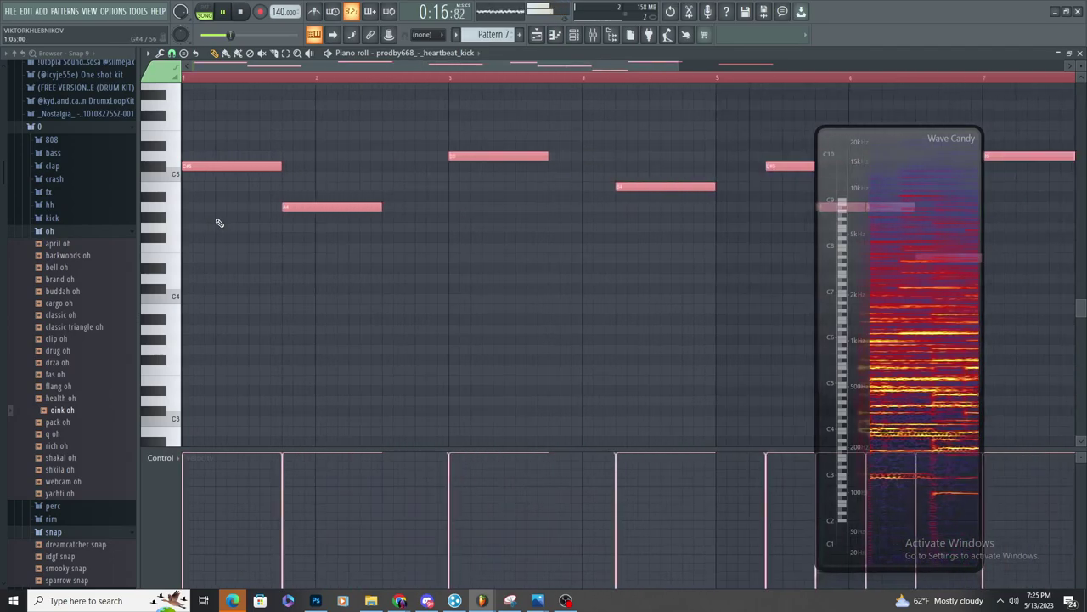
scroll(204, 212, up, 5)
scroll(203, 229, down, 4)
scroll(204, 242, up, 2)
scroll(180, 217, down, 2)
scroll(177, 210, up, 3)
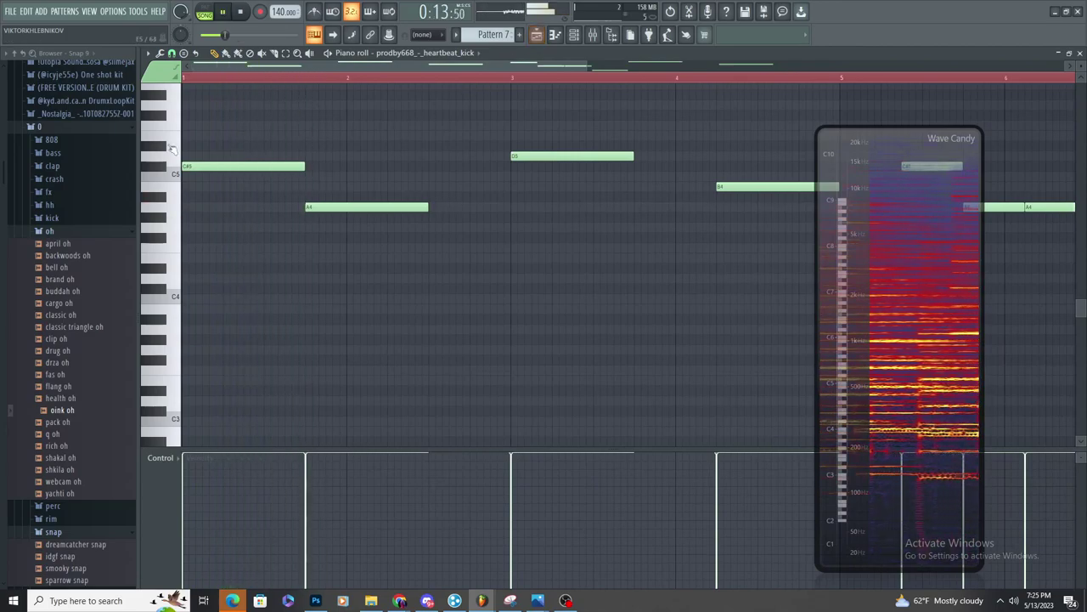
Reopen Pattern 7's heartbeat kick notes from the playlist and delete the first A4 and D5 notes
scroll(447, 65, up, 2)
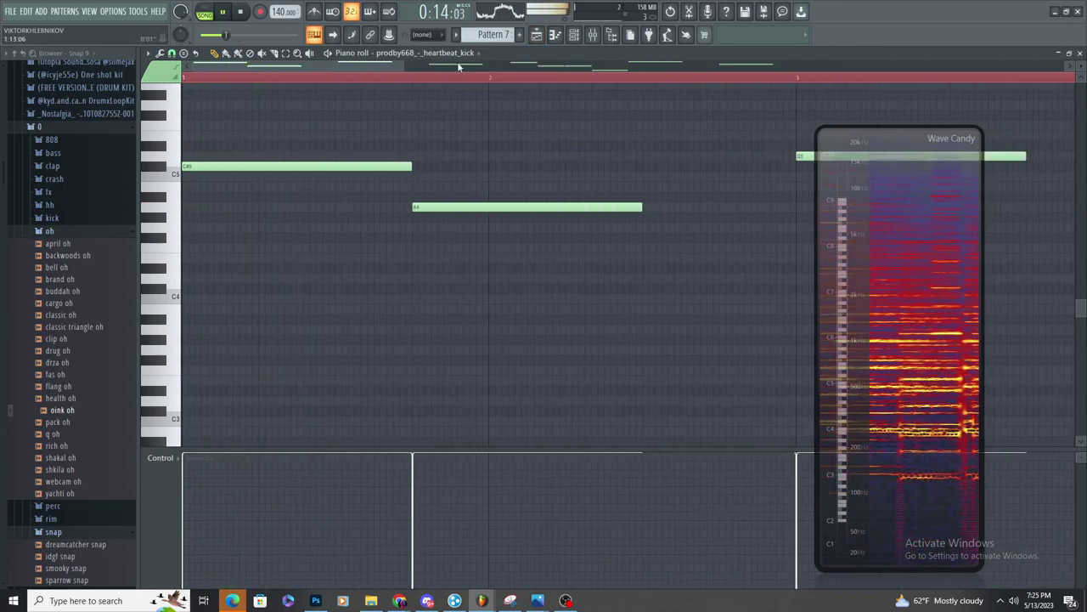
key(F5)
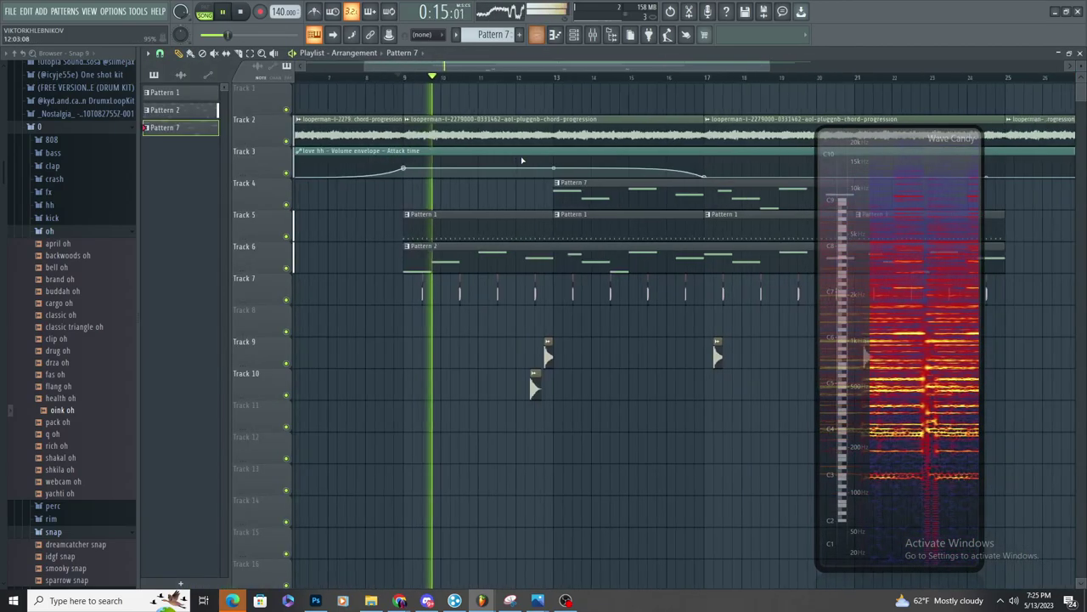
scroll(528, 161, down, 2)
double_click(576, 197)
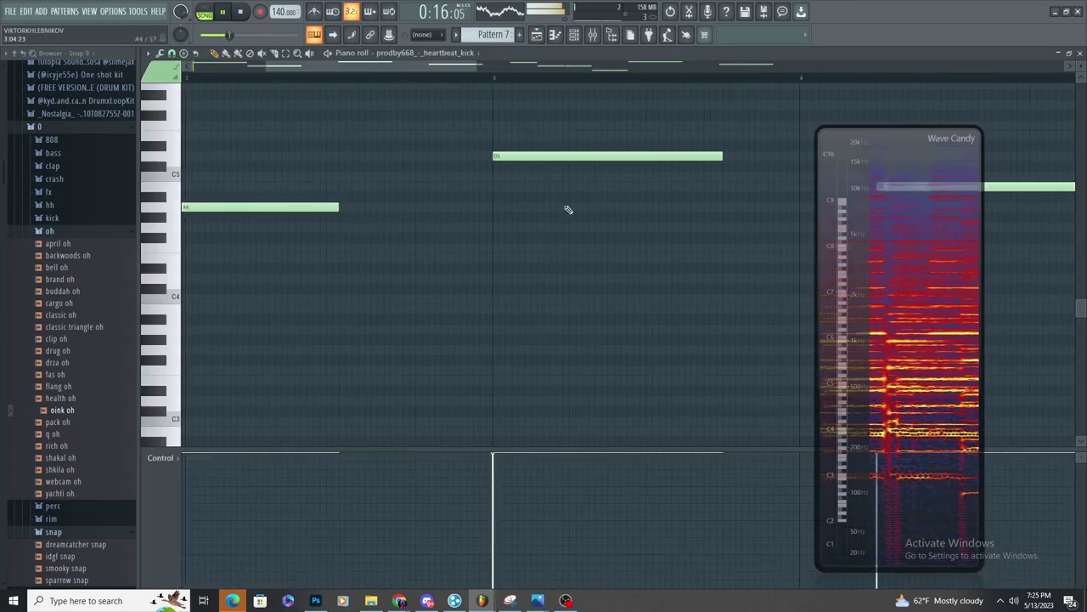
scroll(574, 204, down, 4)
key(space)
key(space)
right_click(474, 188)
right_click(372, 157)
right_click(272, 207)
key(ctrl+z)
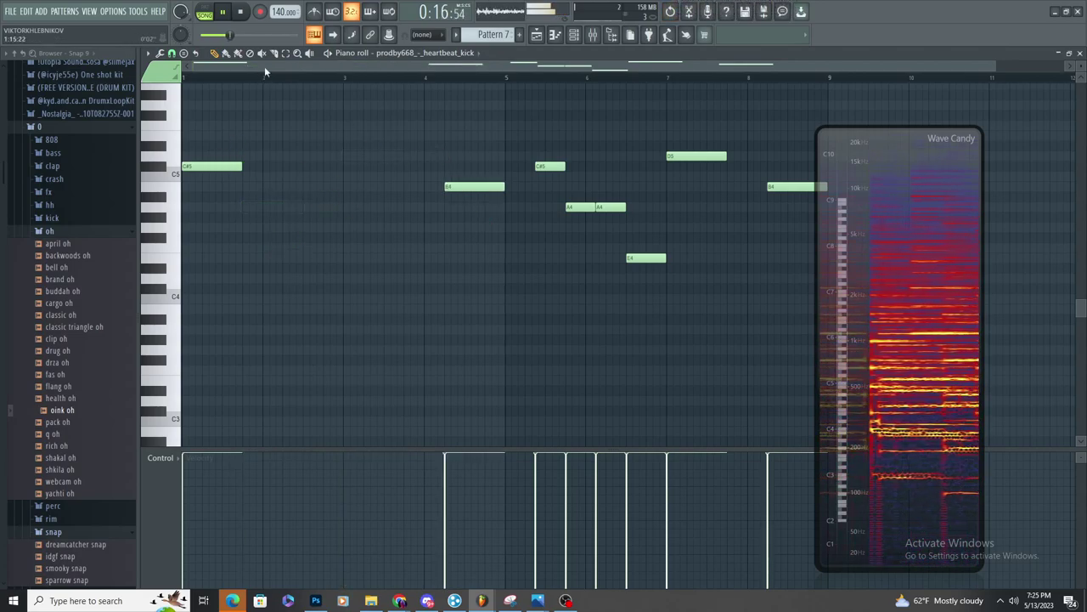
Clear the kick notes in the first four bars and move the notes from bars 5–8 to the pattern's beginning
drag(512, 108, 947, 352)
drag(1015, 151, 212, 276)
key(Delete)
key(ctrl+z)
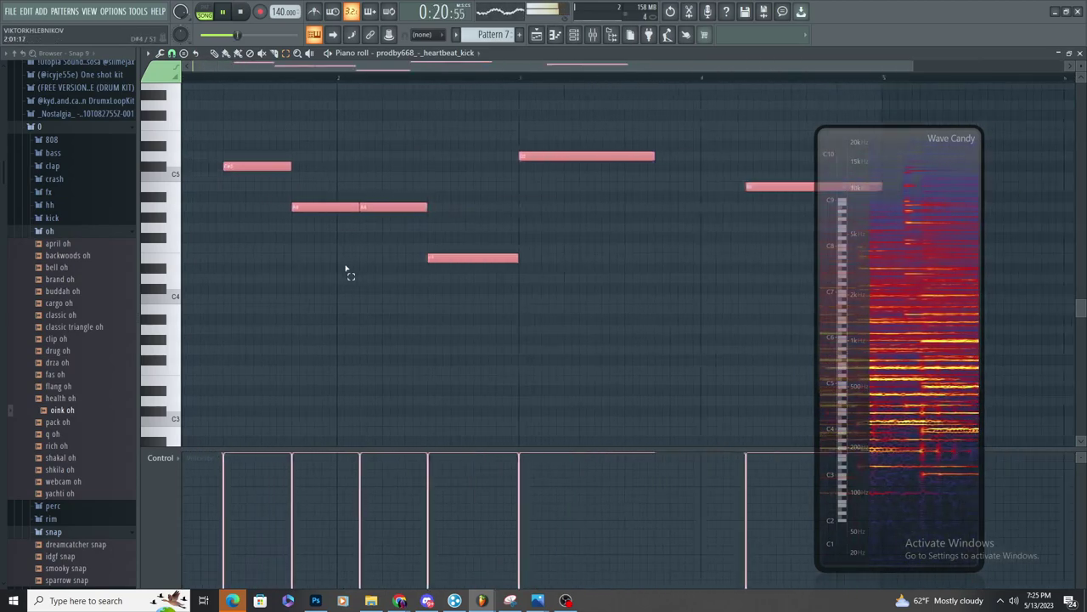
ctrl+scroll(349, 269, up, 5)
right_click(540, 360)
ctrl+scroll(417, 298, down, 3)
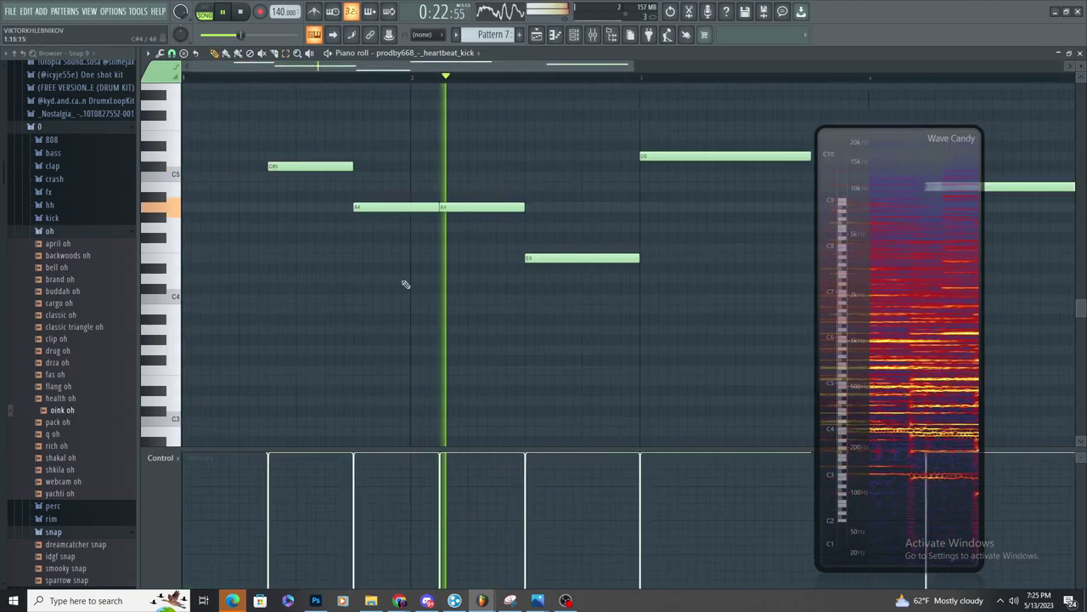
Add a C#5 kick note at the start of bar 1 and delete the second of the two adjoining A4 notes
key(space)
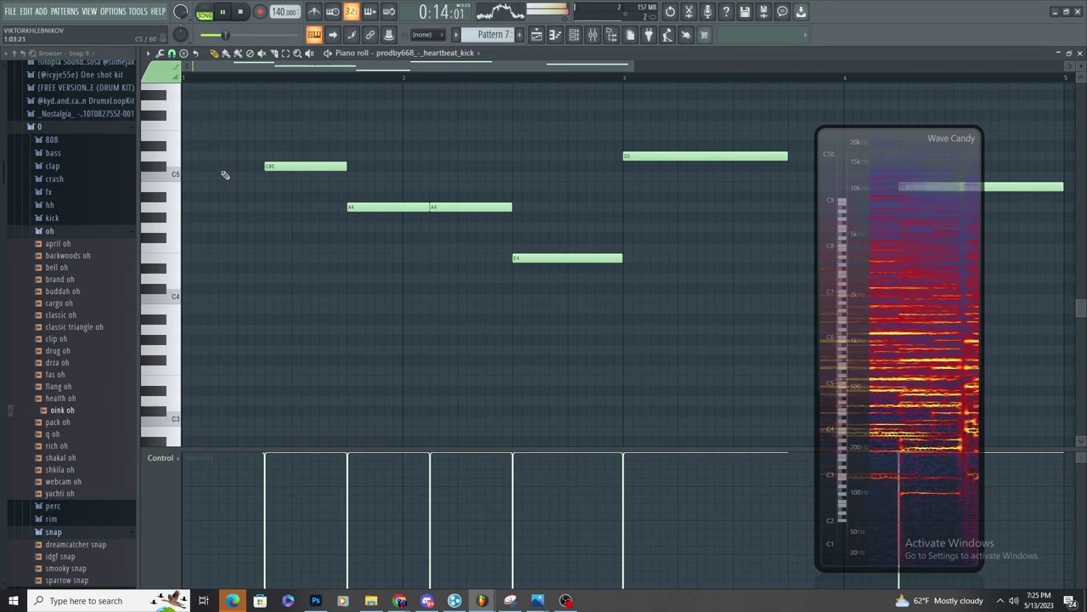
key(space)
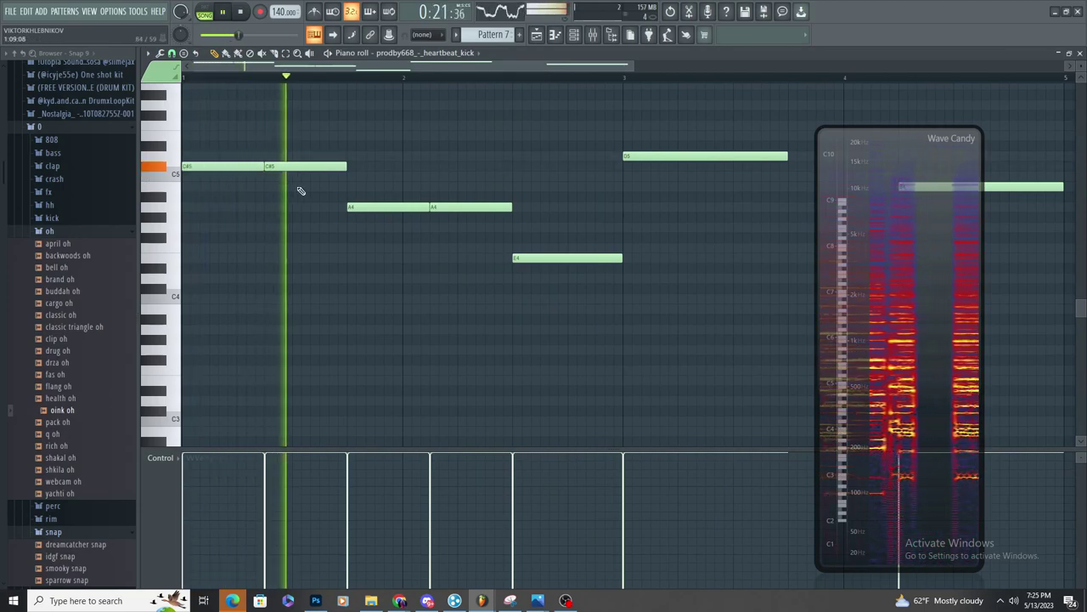
right_click(440, 209)
right_click(441, 212)
Shorten the E4 kick note in bar 2 and add a short E4 note right before bar 3
ctrl+scroll(332, 223, down, 3)
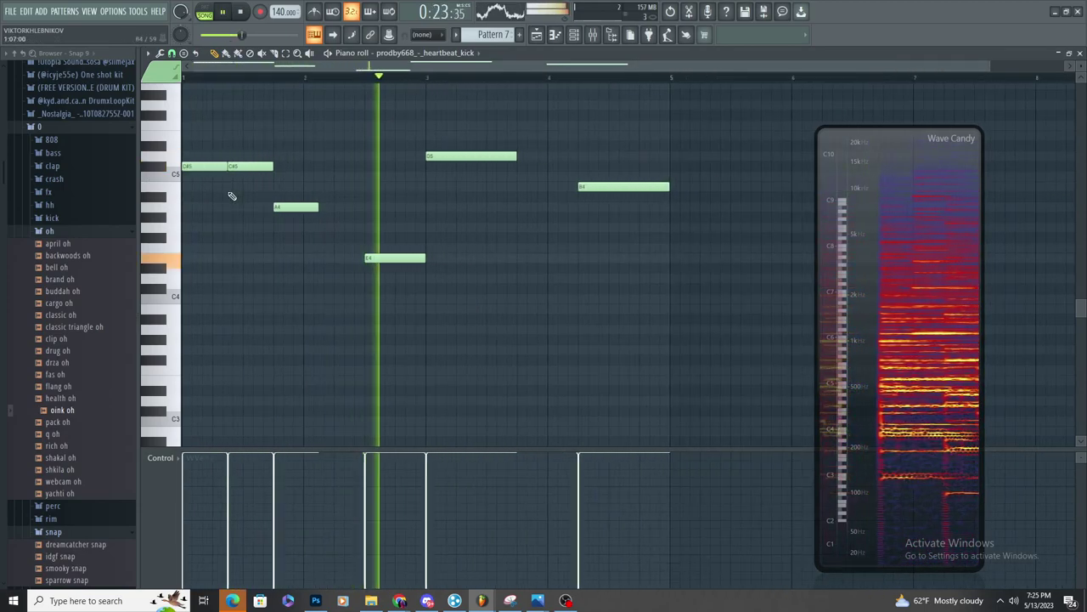
ctrl+scroll(224, 192, up, 2)
click(500, 258)
right_click(510, 257)
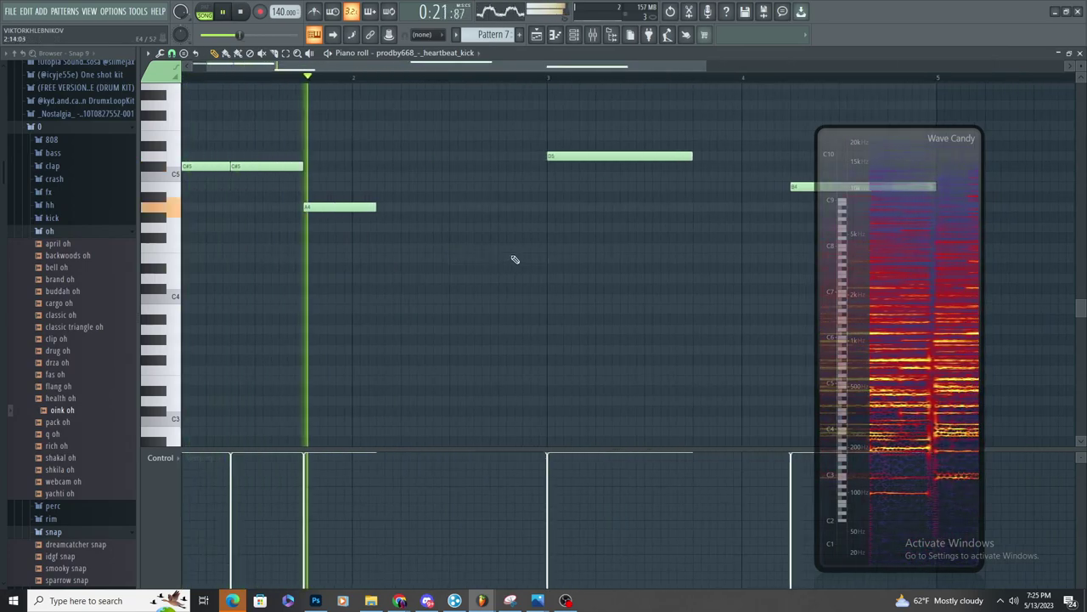
key(ctrl+z)
ctrl+scroll(366, 285, down, 2)
ctrl+scroll(476, 255, up, 2)
key(space)
drag(477, 274, 504, 285)
ctrl+scroll(347, 250, down, 2)
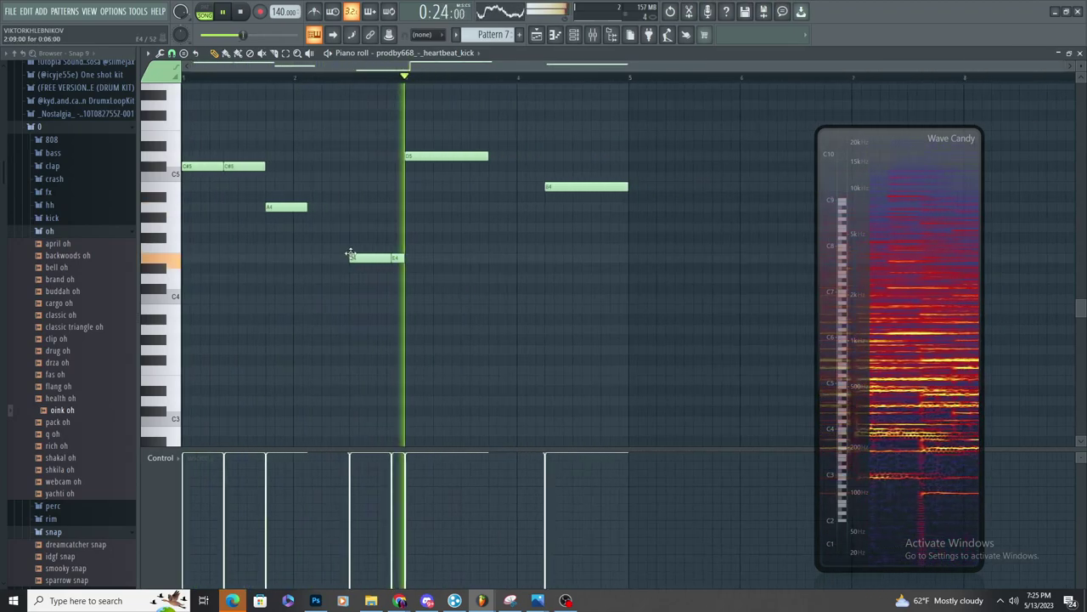
Select the four-bar kick phrase and duplicate it to start at bar 5
ctrl+scroll(350, 257, up, 2)
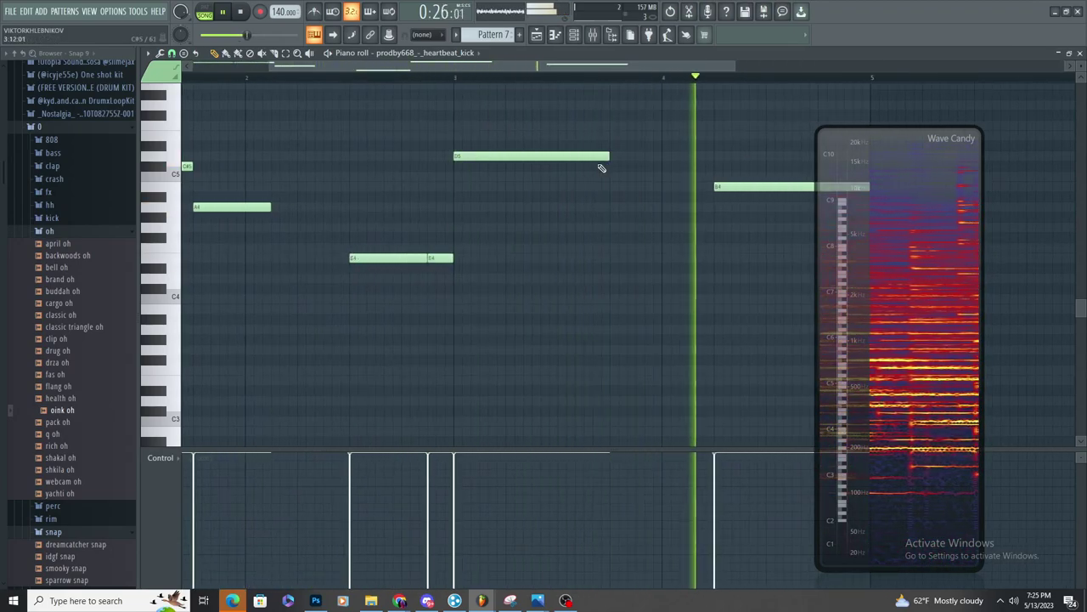
ctrl+scroll(602, 165, down, 2)
ctrl+drag(639, 331, 197, 127)
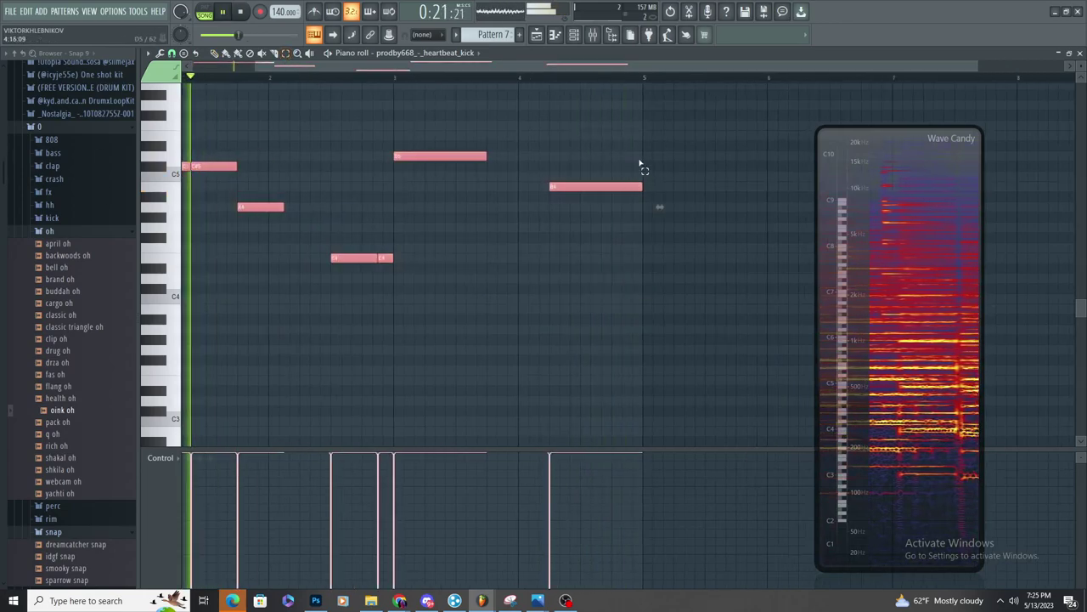
ctrl+scroll(672, 160, up, 4)
ctrl+scroll(620, 221, down, 4)
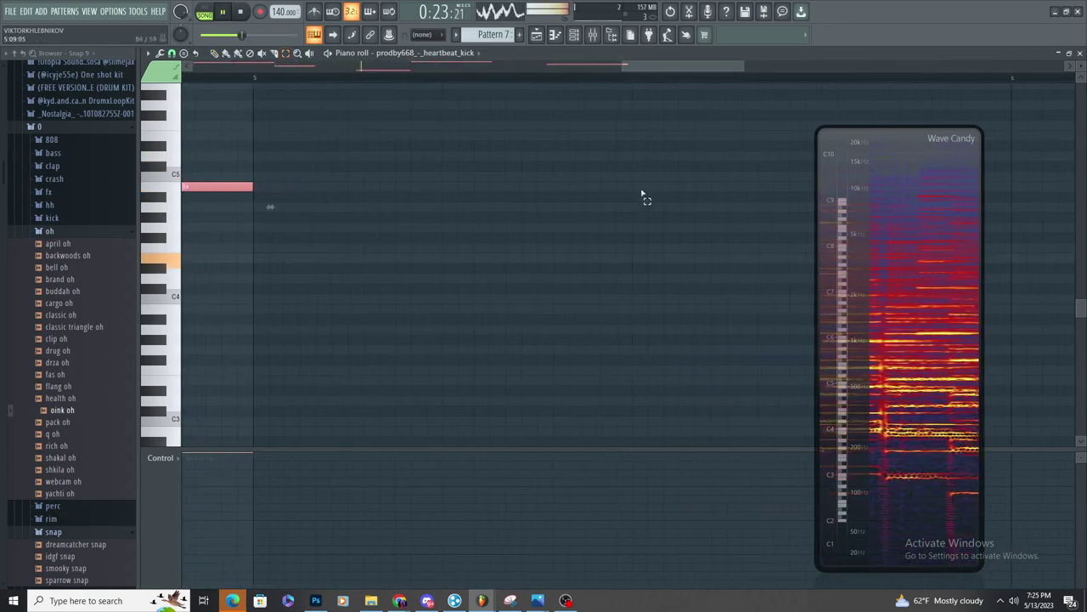
ctrl+click(571, 234)
Delete the second C#5 note in bar 5 and lengthen the first C#5 until it reaches the A4
right_click(581, 168)
drag(573, 169, 643, 171)
ctrl+scroll(610, 174, up, 4)
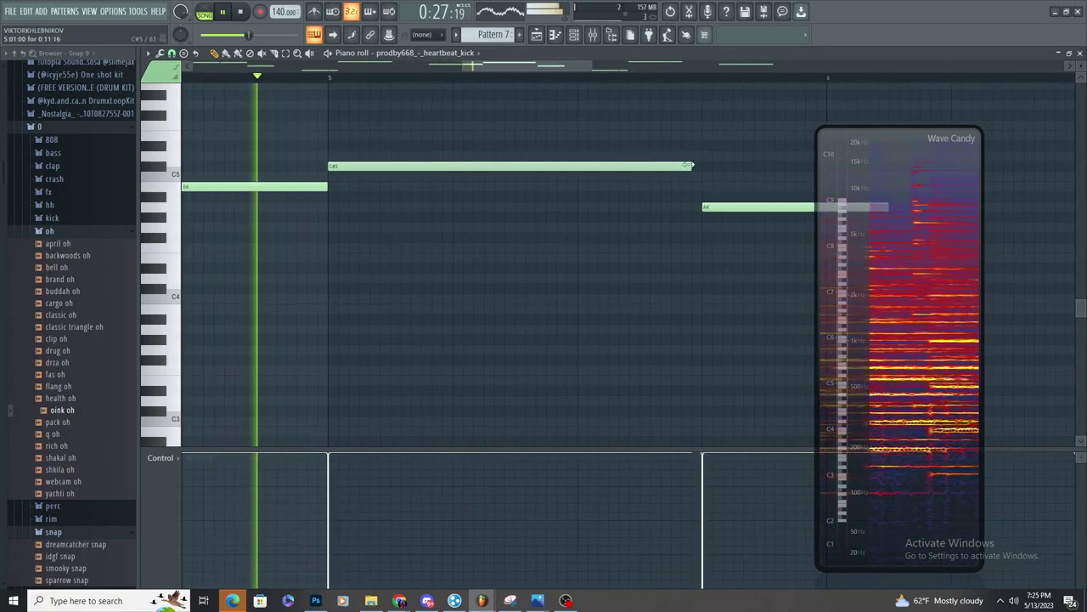
ctrl+scroll(450, 245, down, 5)
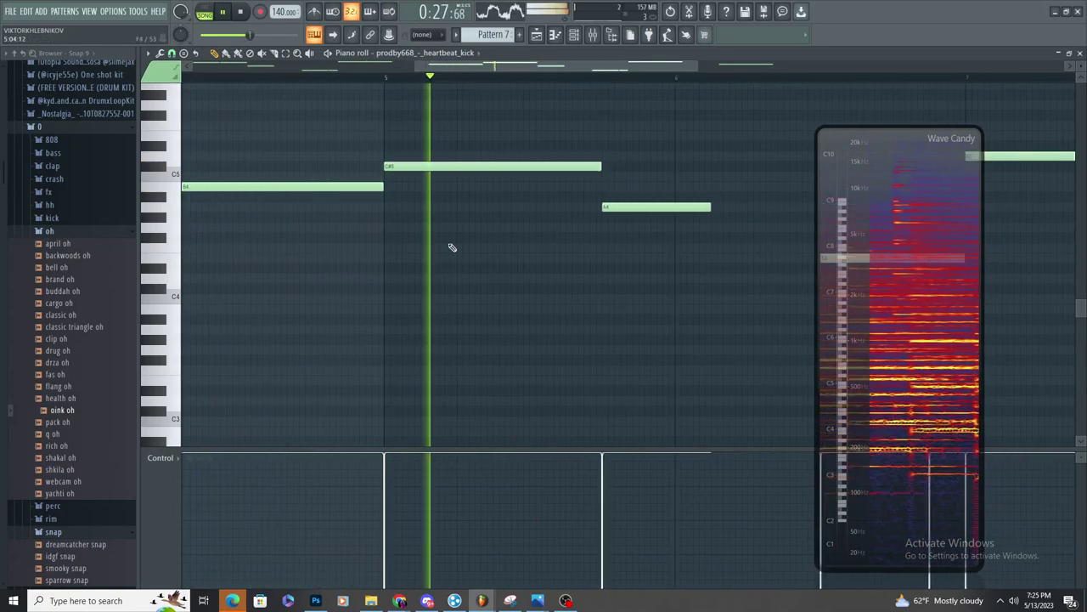
Play the arrangement from bar 13 and from bar 9, checking the mixer levels and channel rack
click(537, 35)
click(544, 78)
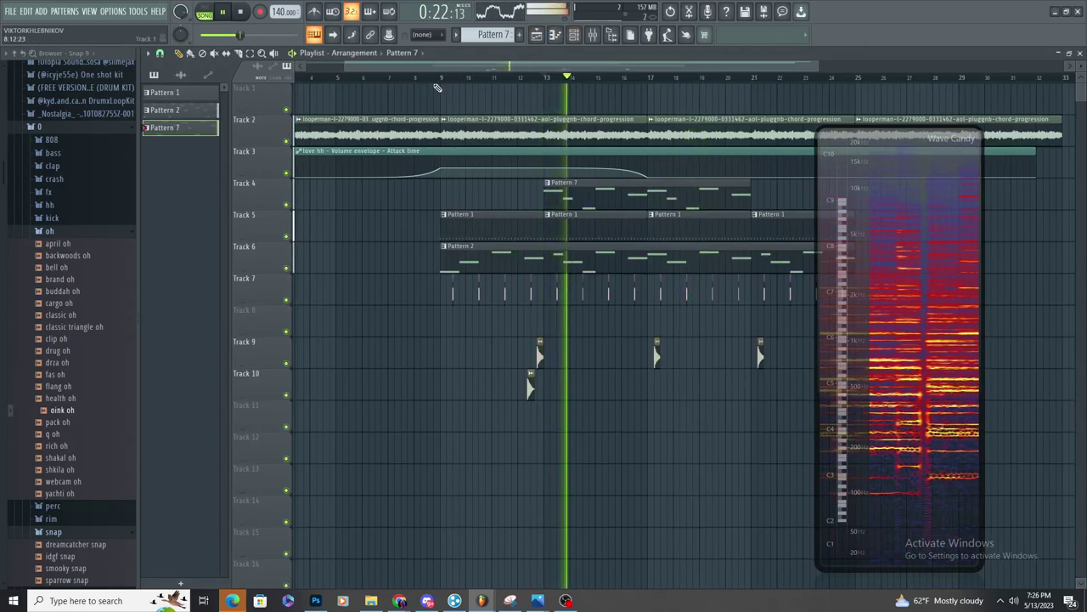
click(435, 78)
ctrl+scroll(485, 170, up, 4)
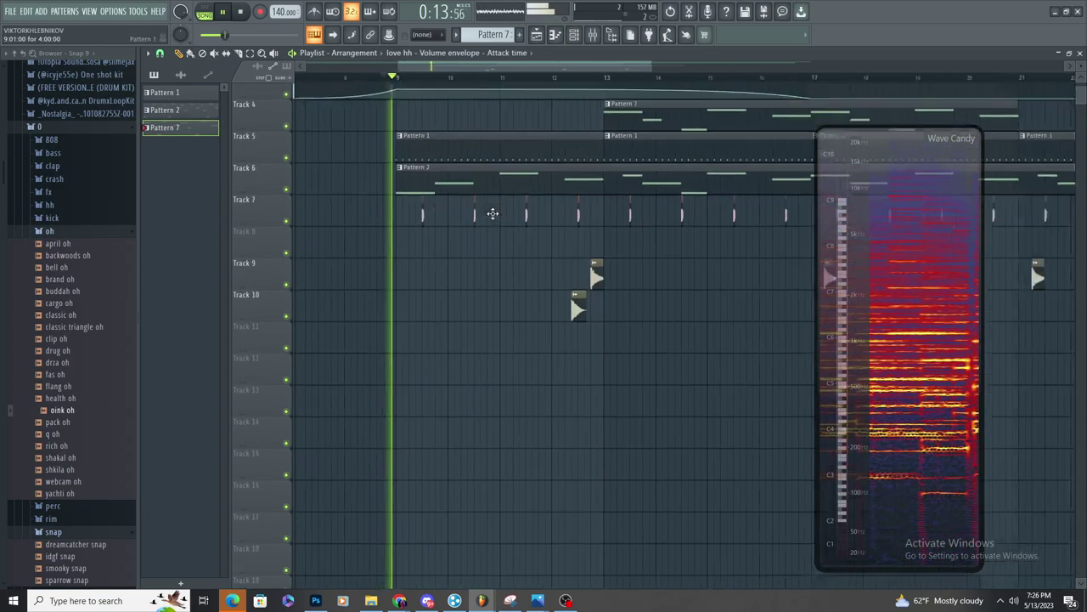
click(592, 35)
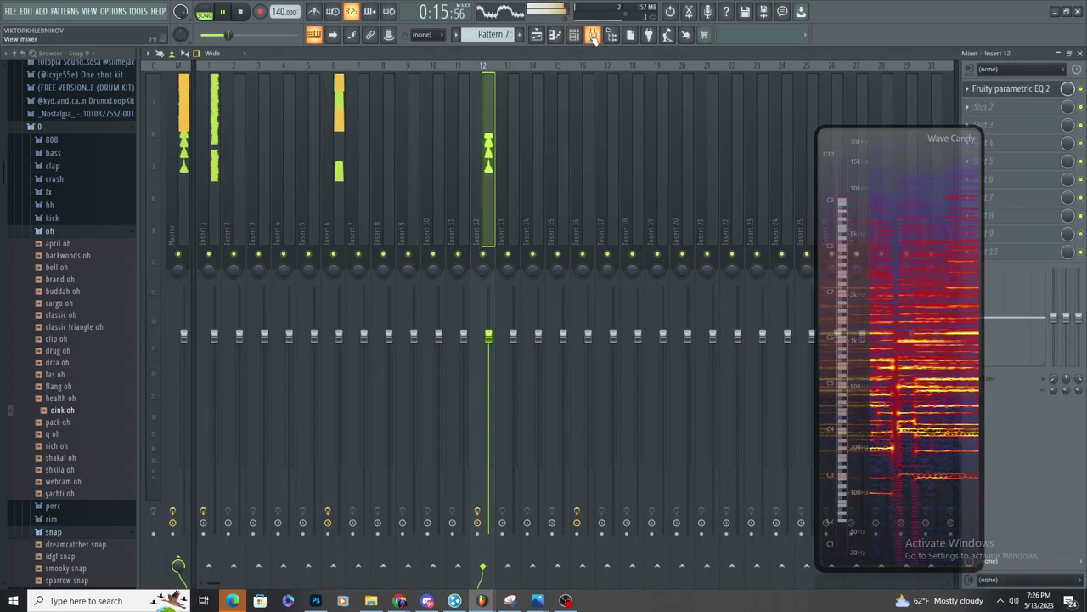
click(573, 37)
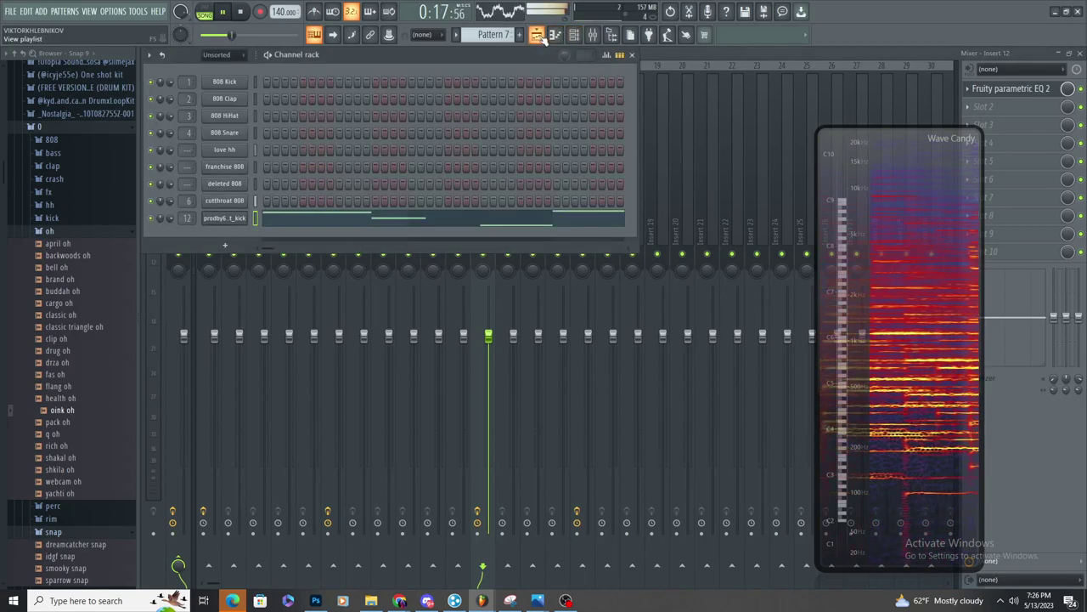
click(536, 35)
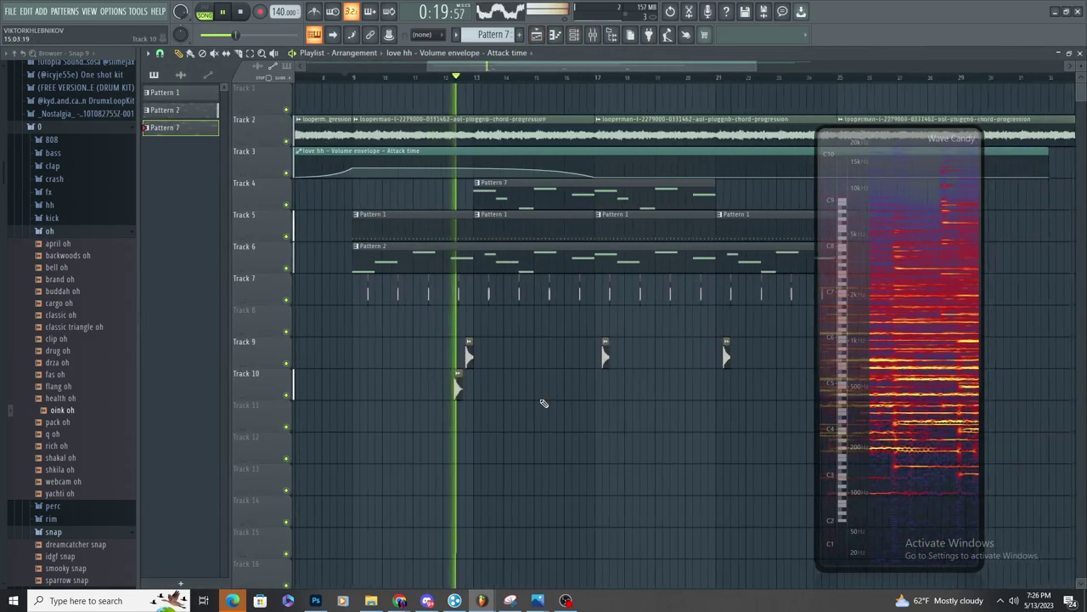
Route the oink oh clip to mixer insert 10 and roll off its high frequencies with Fruity Parametric EQ 2
scroll(545, 403, up, 3)
double_click(378, 378)
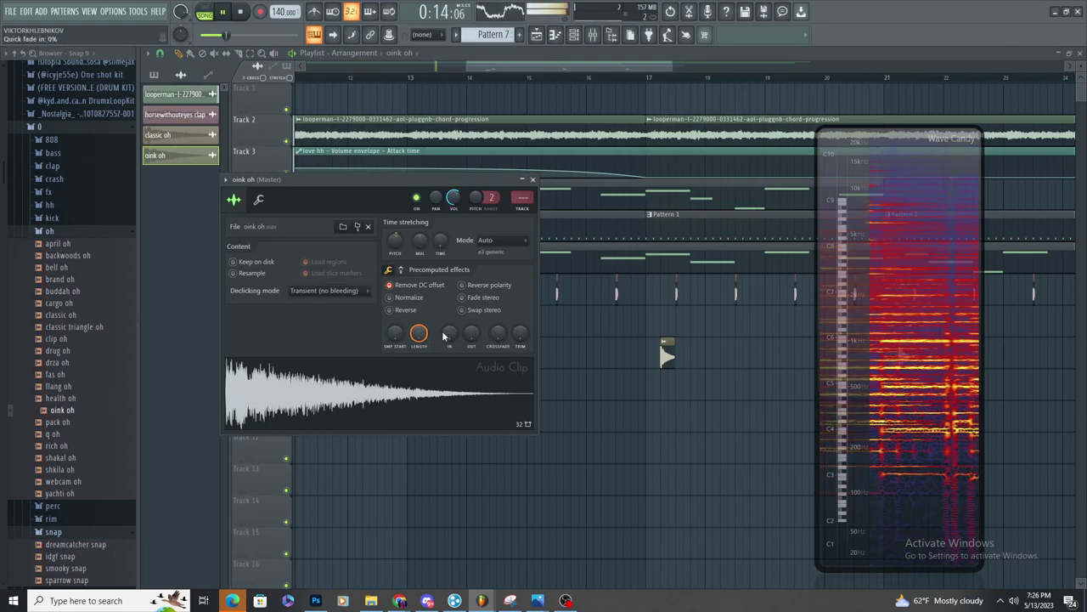
click(521, 199)
click(977, 89)
click(807, 394)
drag(453, 288, 451, 292)
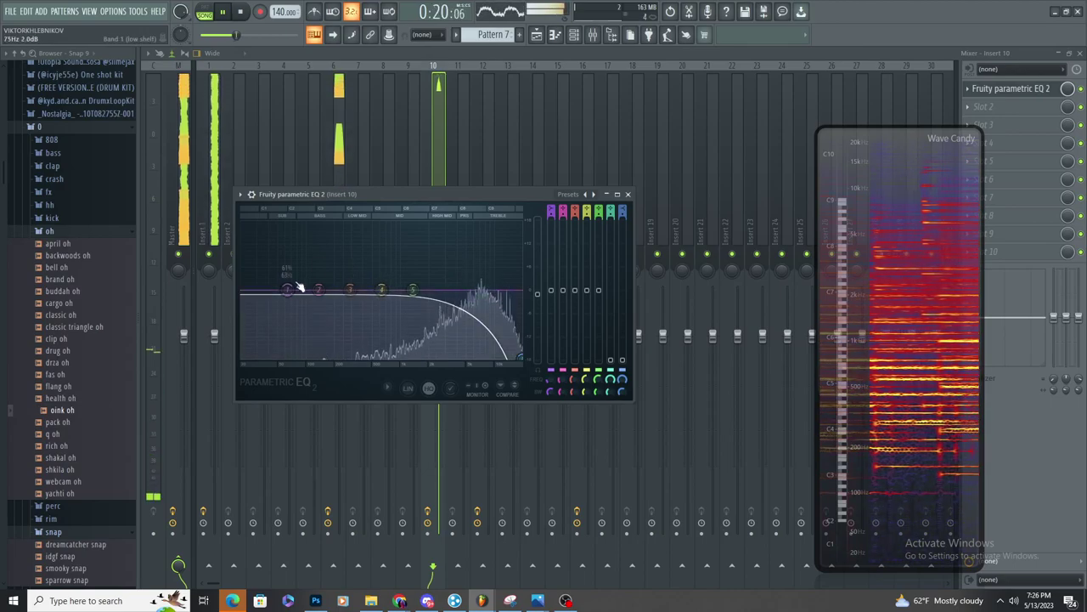
click(536, 34)
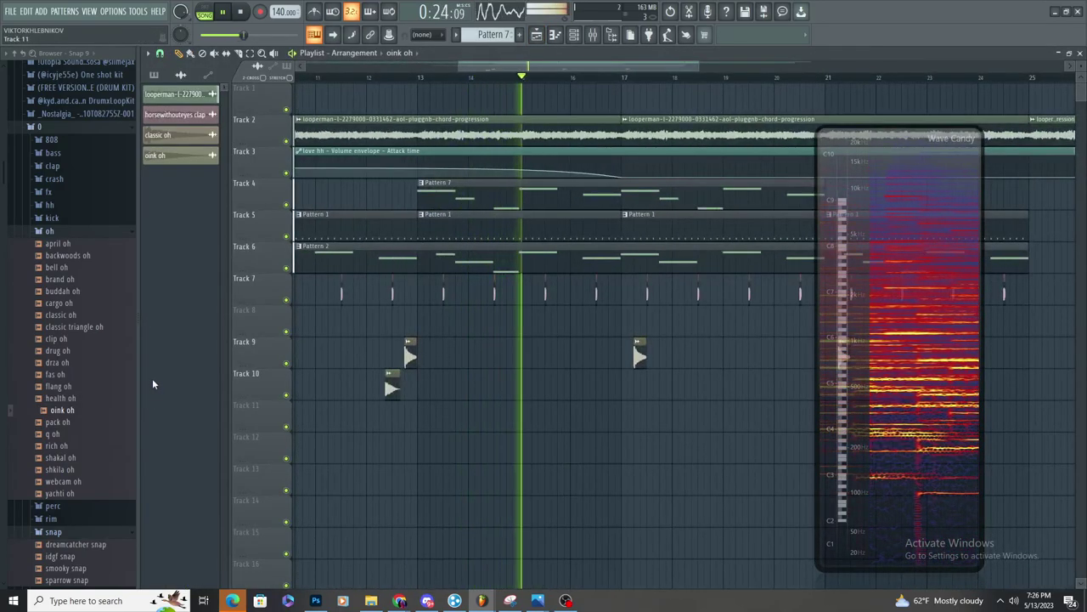
Audition the percussion samples in the kit's perc folder
click(71, 234)
click(72, 240)
click(71, 235)
click(71, 242)
key(space)
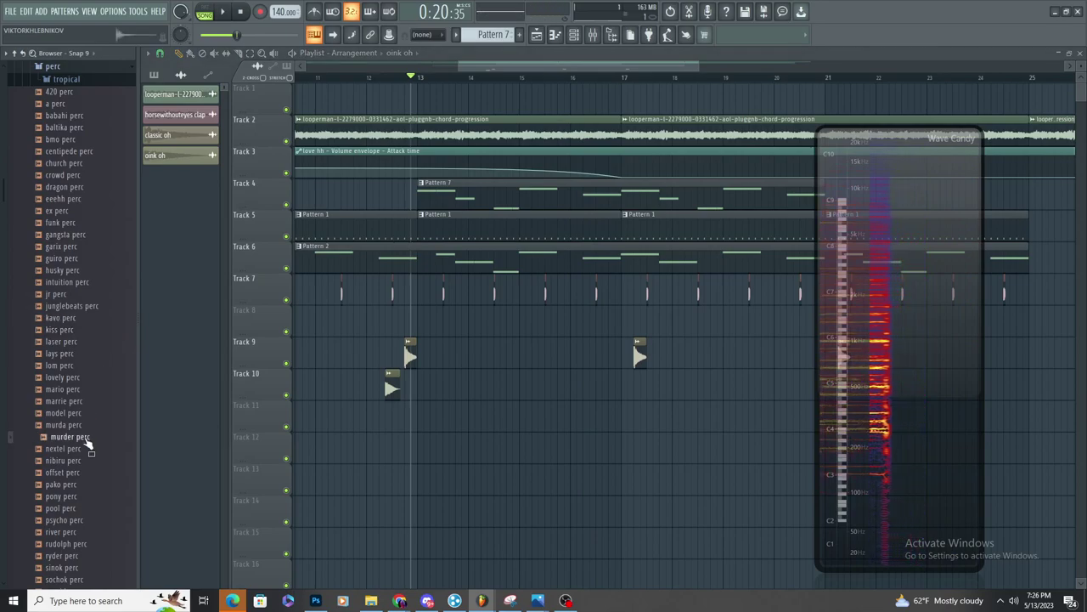
scroll(90, 443, down, 6)
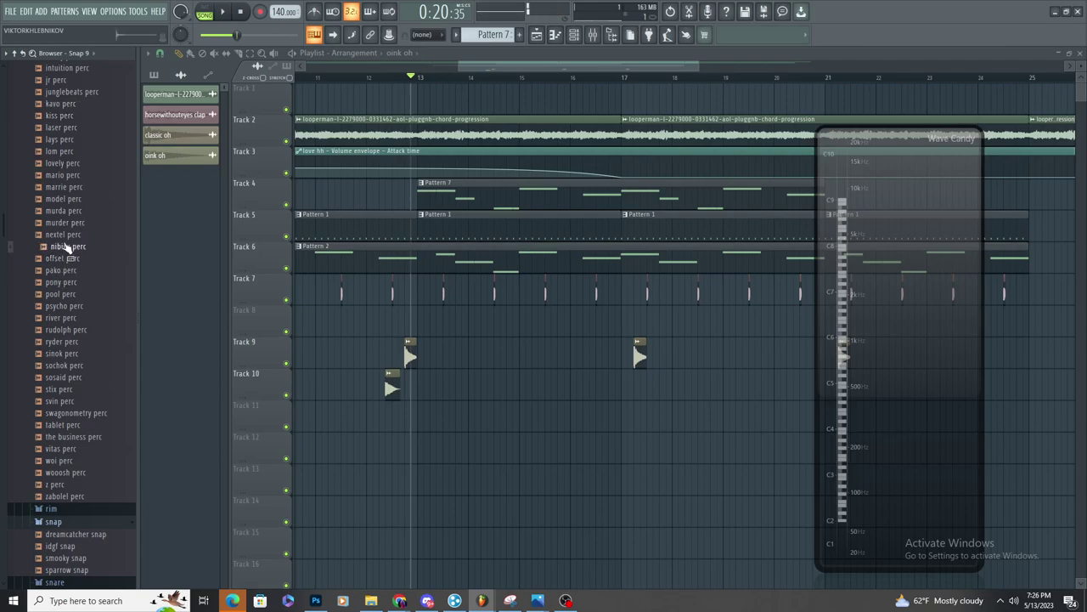
Add the murder perc sample to the playlist and place one hit on track 11 early in bar 14
drag(83, 231, 668, 481)
key(space)
scroll(627, 482, down, 2)
scroll(619, 483, up, 5)
right_click(616, 482)
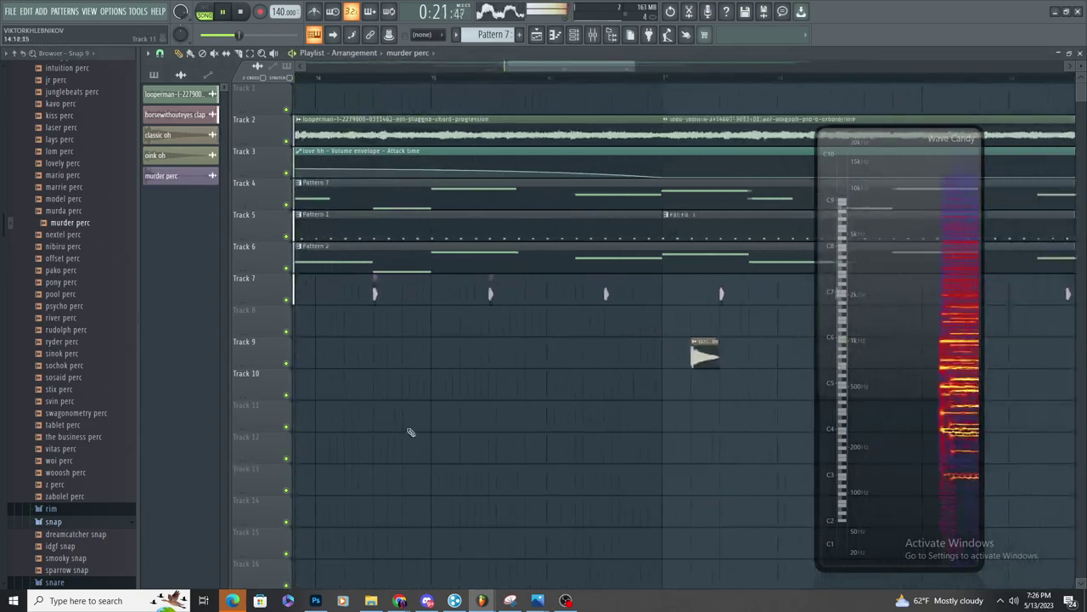
click(363, 414)
Browse the sample library to the !percs folder of the Wintfye StarWind stash kit
scroll(95, 362, up, 15)
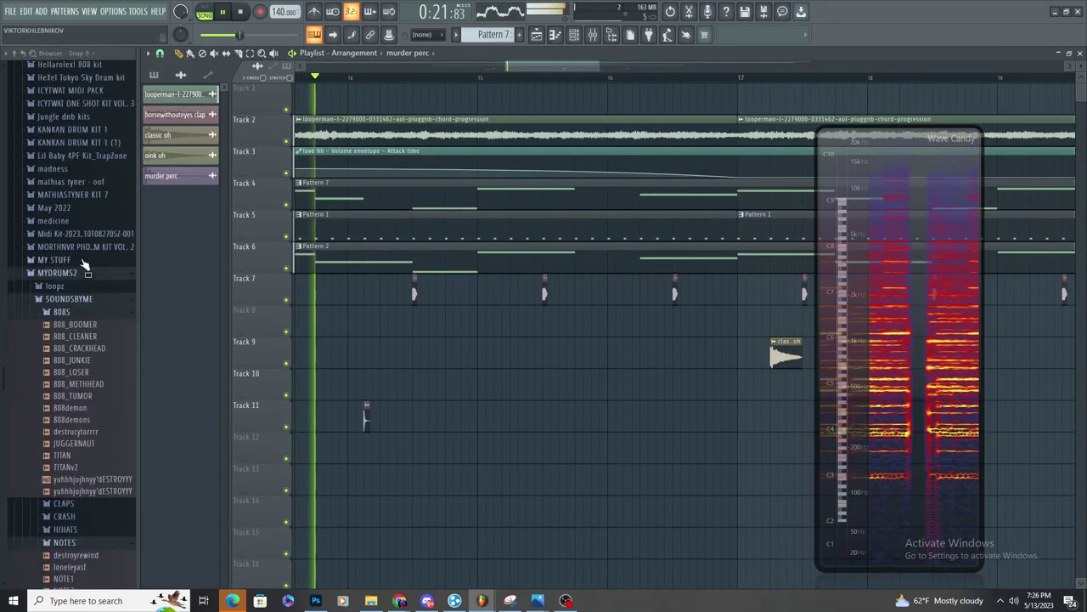
click(89, 195)
click(88, 198)
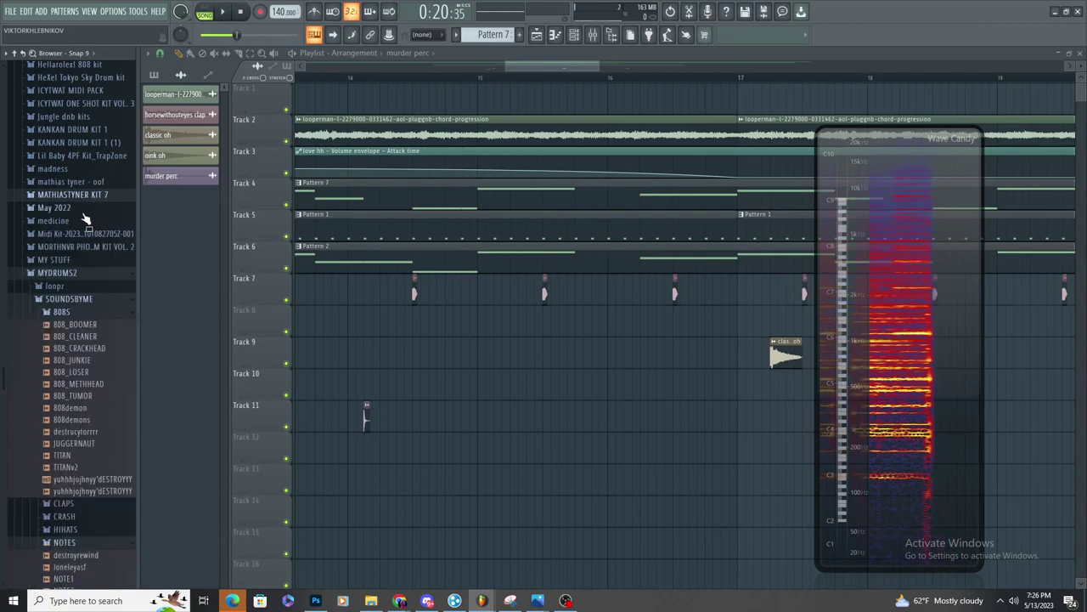
click(95, 276)
scroll(85, 285, down, 6)
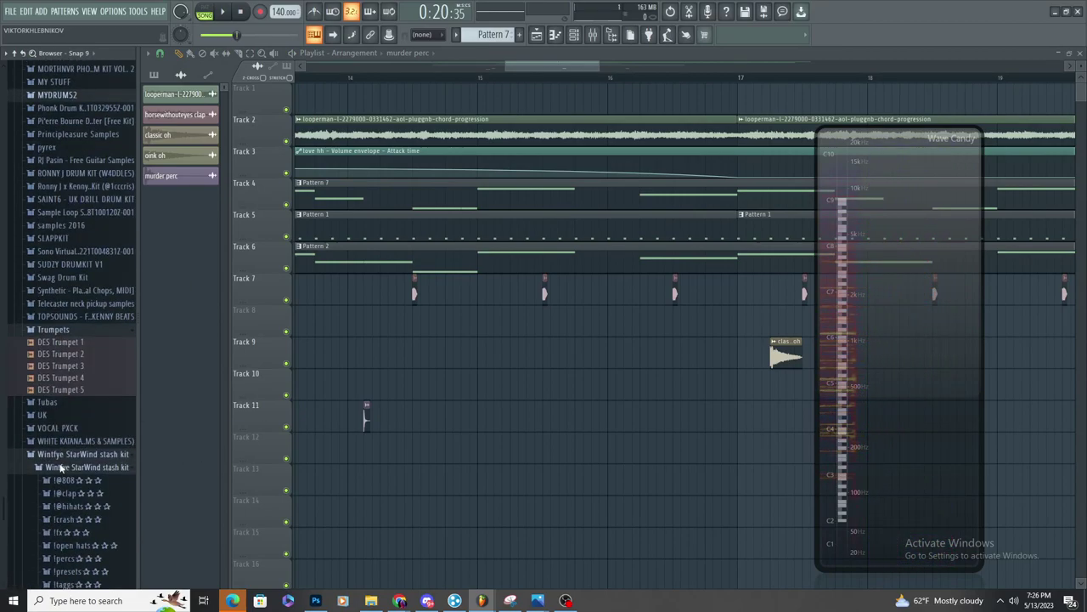
click(53, 293)
click(76, 359)
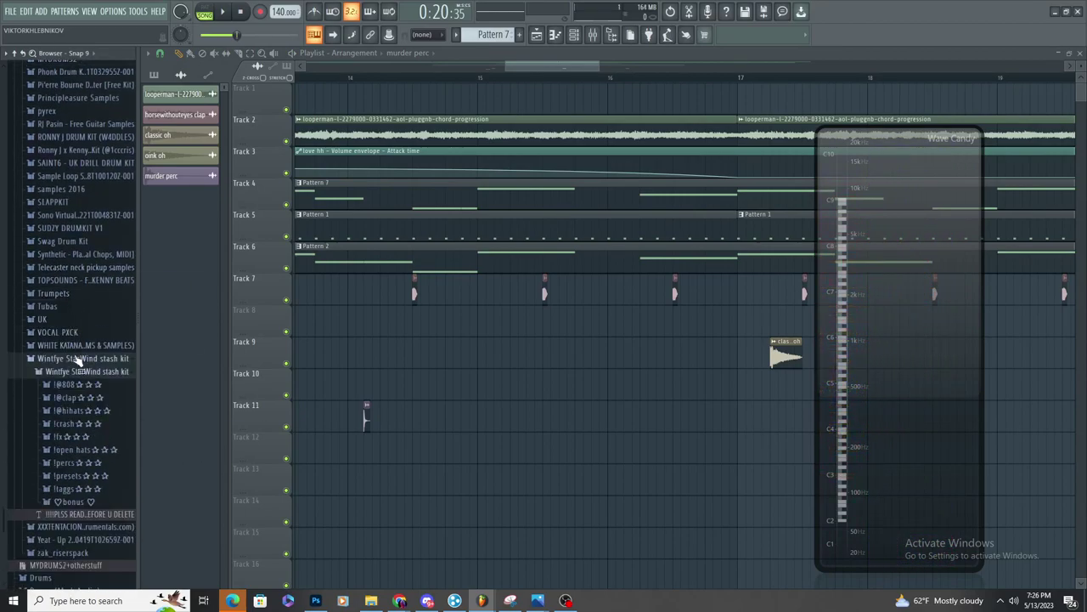
click(77, 359)
scroll(81, 339, down, 5)
click(98, 271)
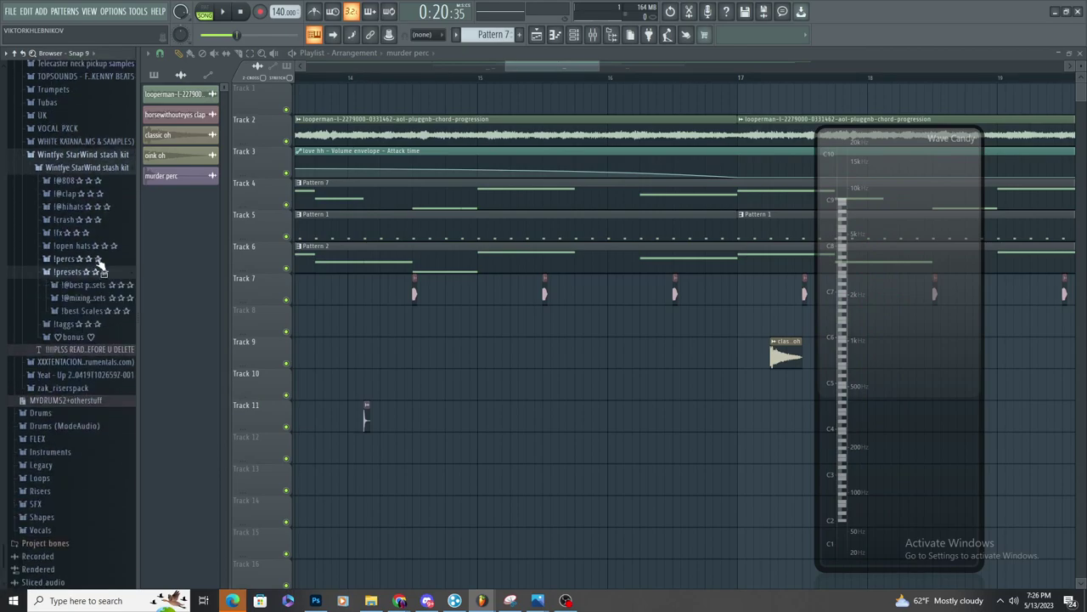
click(96, 260)
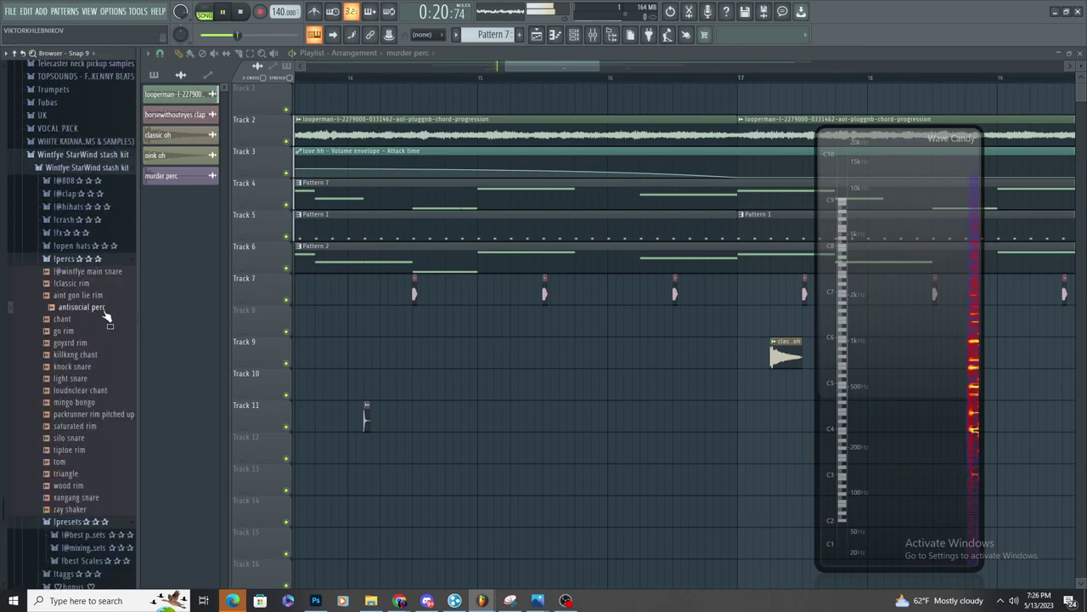
Audition the percs and place the aint gon lie rim sample on track 10 in the second half of bar 13
key(space)
scroll(595, 520, down, 4)
scroll(417, 431, up, 3)
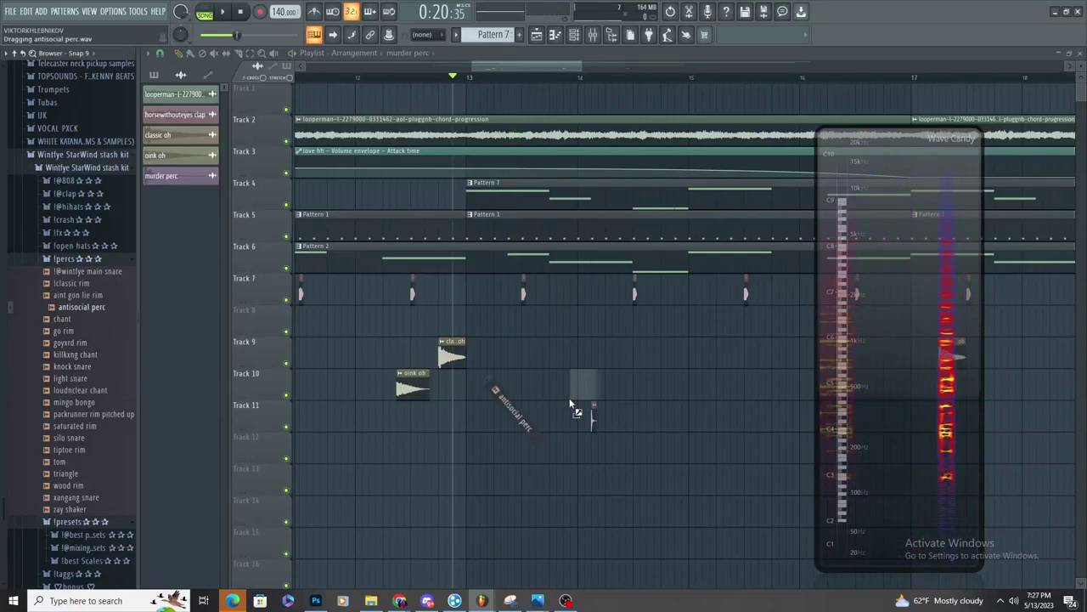
drag(572, 405, 111, 334)
drag(102, 296, 509, 388)
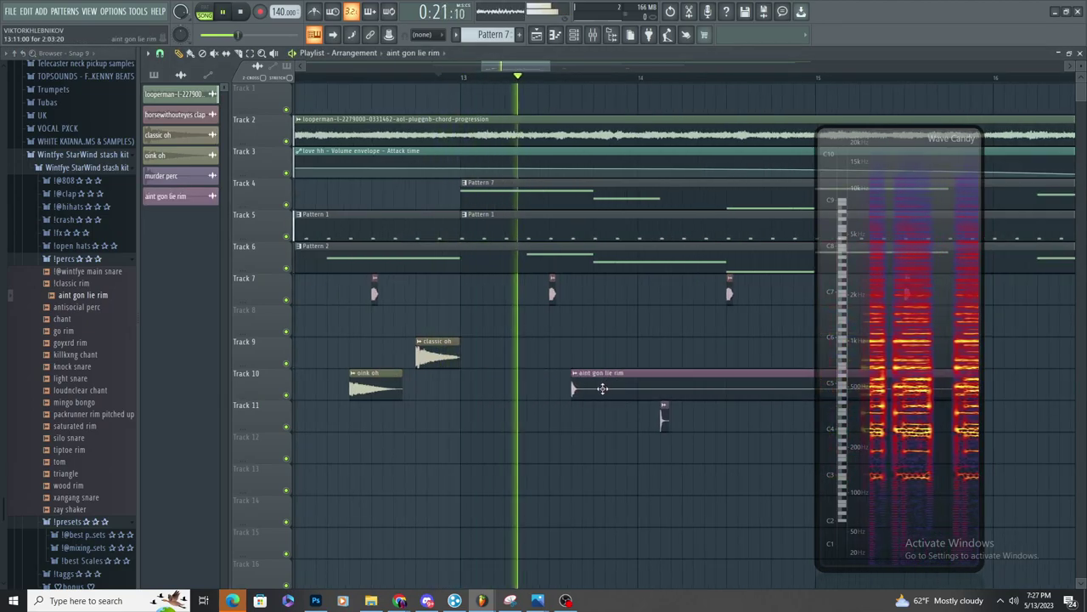
Move the aint gon lie rim clip on track 10 to step 15 of bar 13
drag(603, 388, 655, 390)
scroll(659, 401, down, 3)
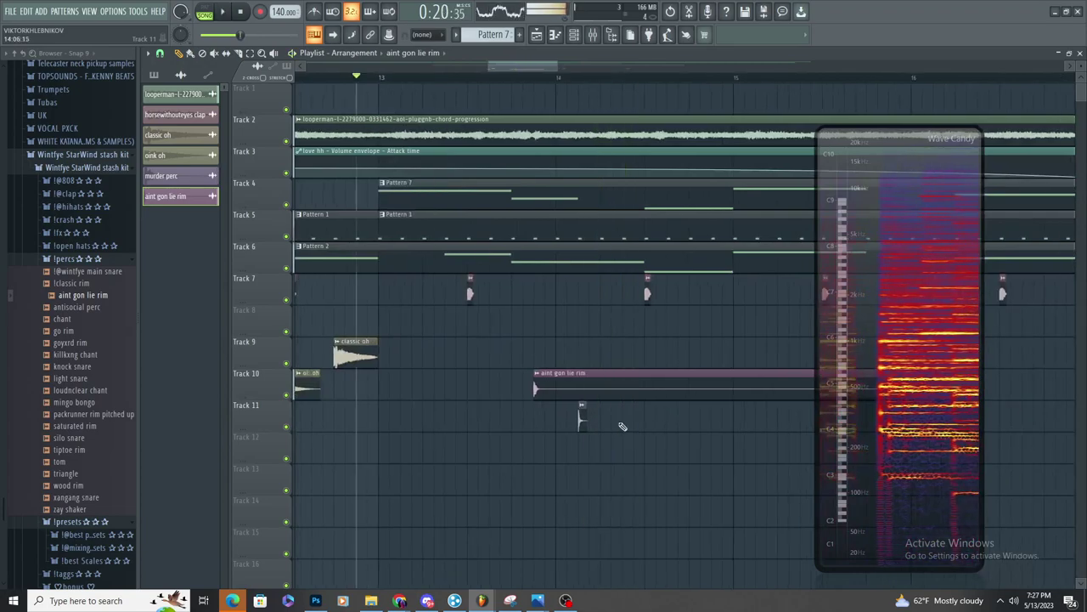
scroll(580, 390, up, 2)
double_click(580, 389)
click(339, 211)
click(746, 478)
right_click(750, 483)
scroll(704, 444, down, 2)
scroll(704, 444, up, 3)
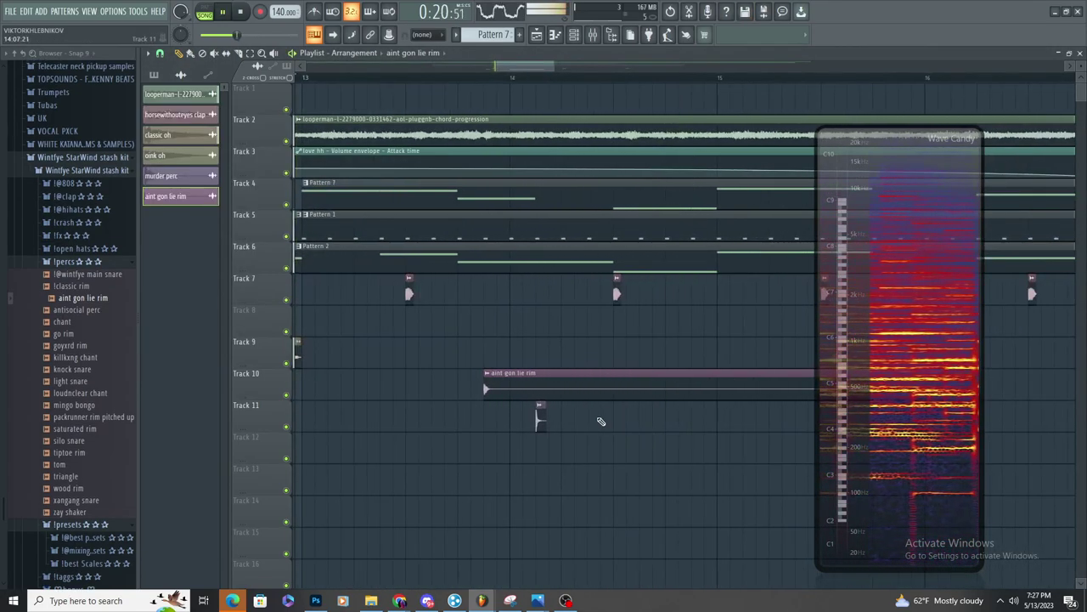
Shift the murder perc hit on track 11 to step 7 of bar 14
drag(532, 379, 592, 414)
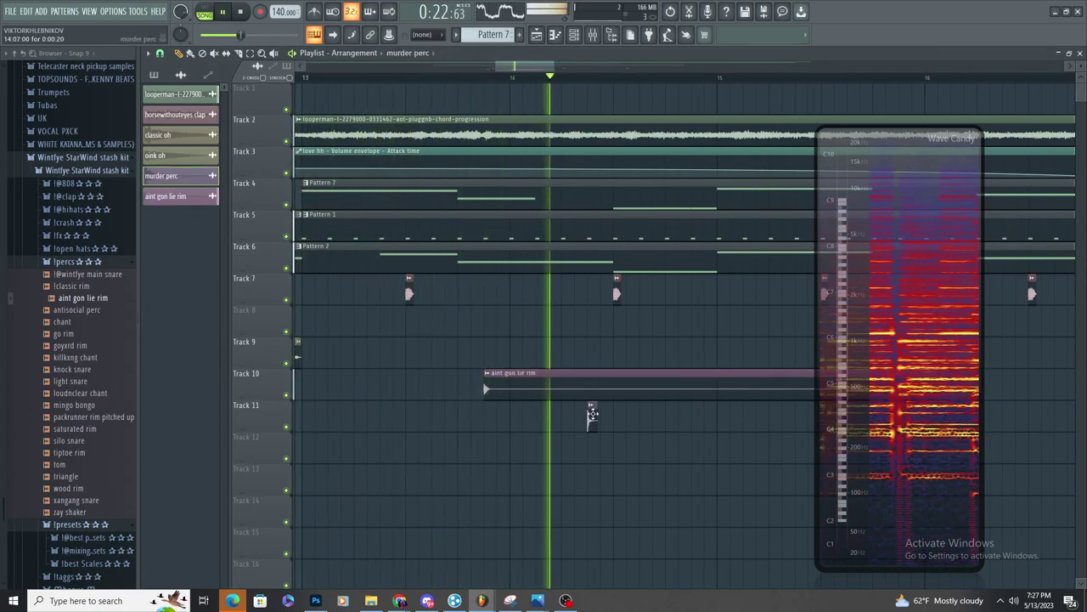
scroll(590, 416, up, 1)
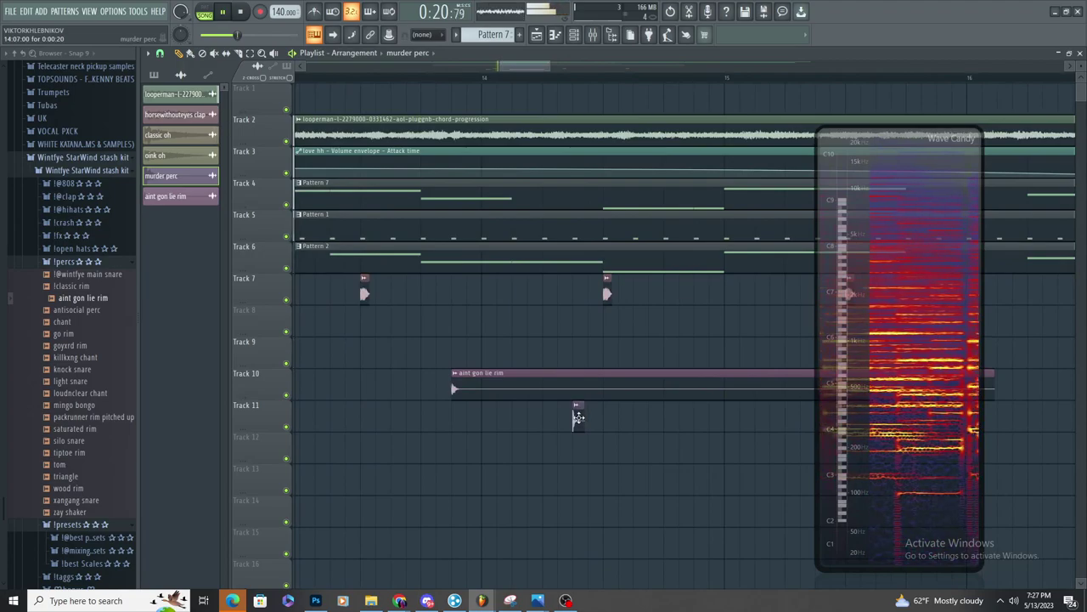
scroll(632, 417, up, 1)
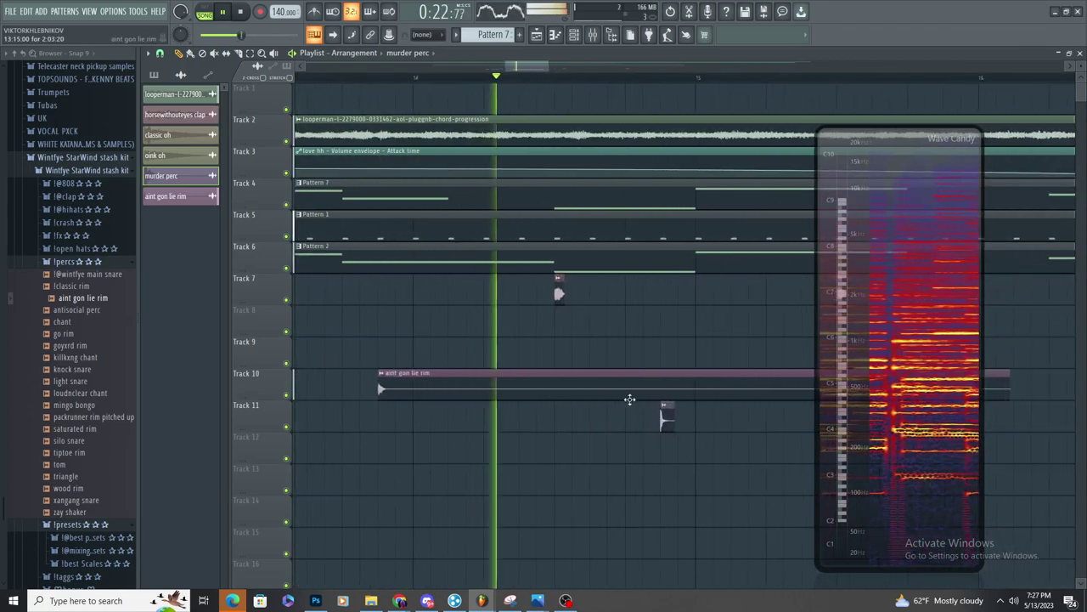
scroll(626, 417, down, 2)
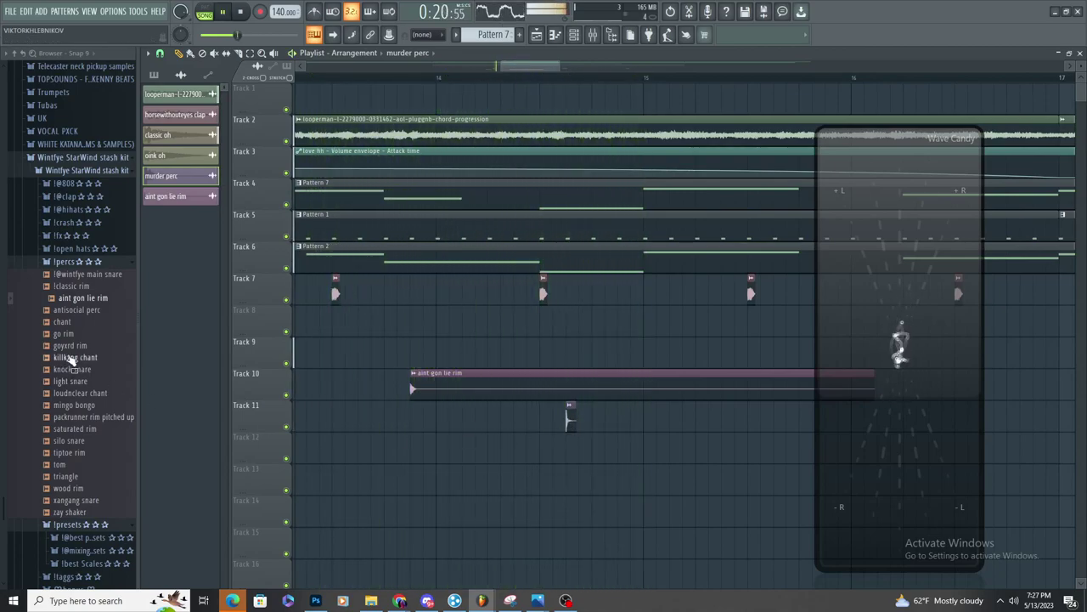
Move the murder perc hit up to track 10 and cut off the aint gon lie rim clip's tail from bar 14 onward
drag(567, 418, 568, 384)
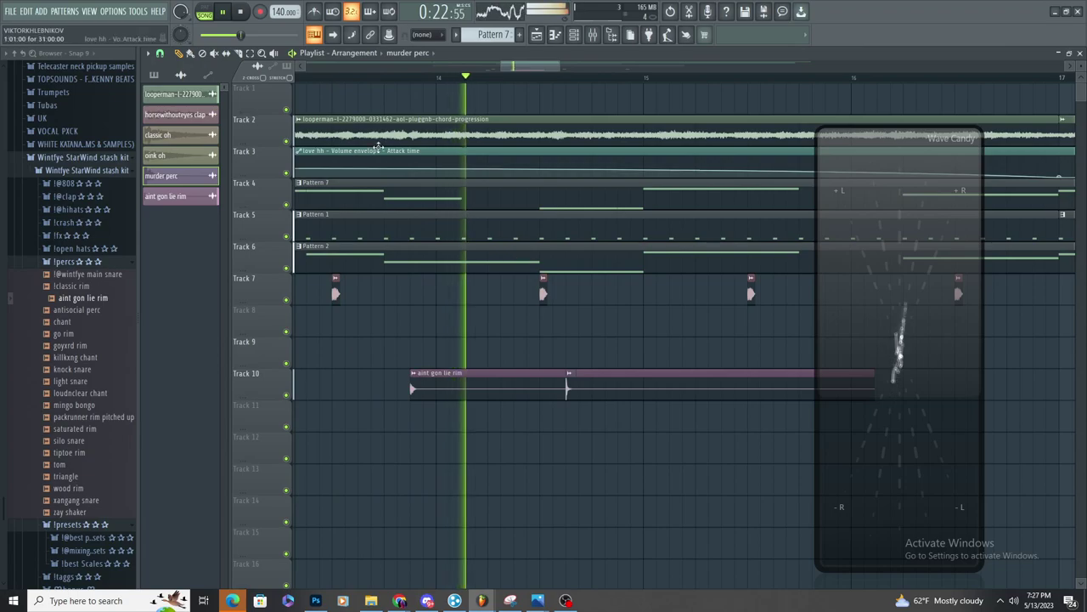
click(239, 54)
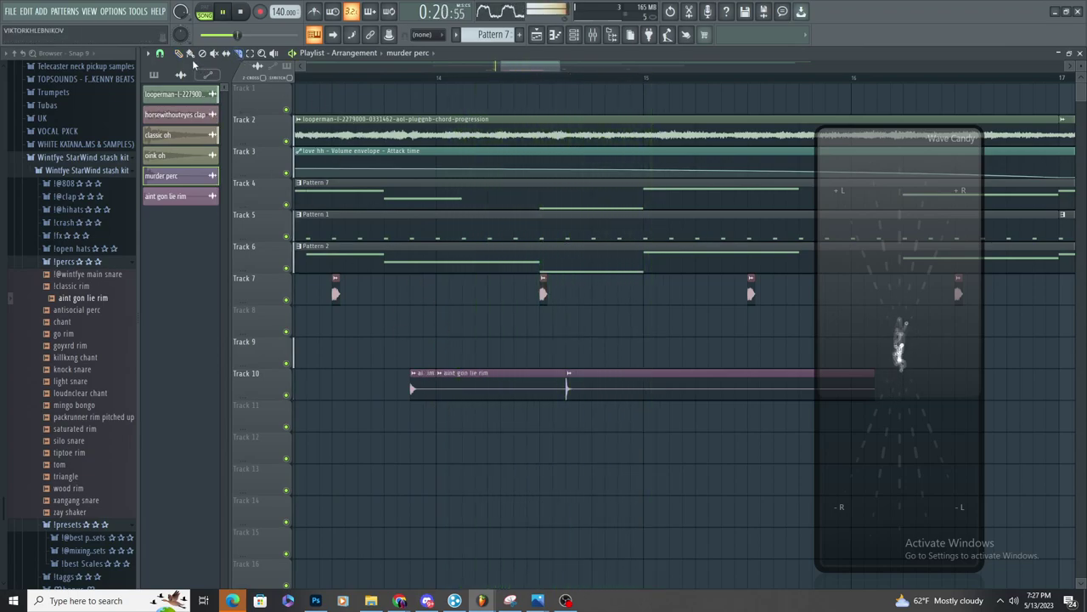
right_click(473, 386)
key(space)
Audition the loudnclear chant and tiptoe rim samples in the !percs folder
click(79, 396)
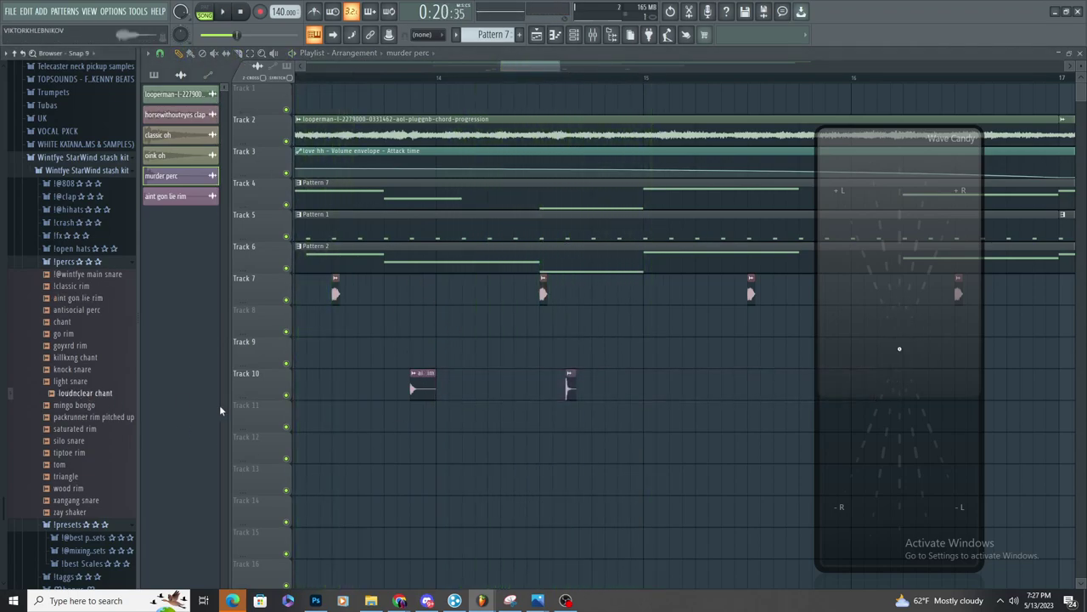
key(space)
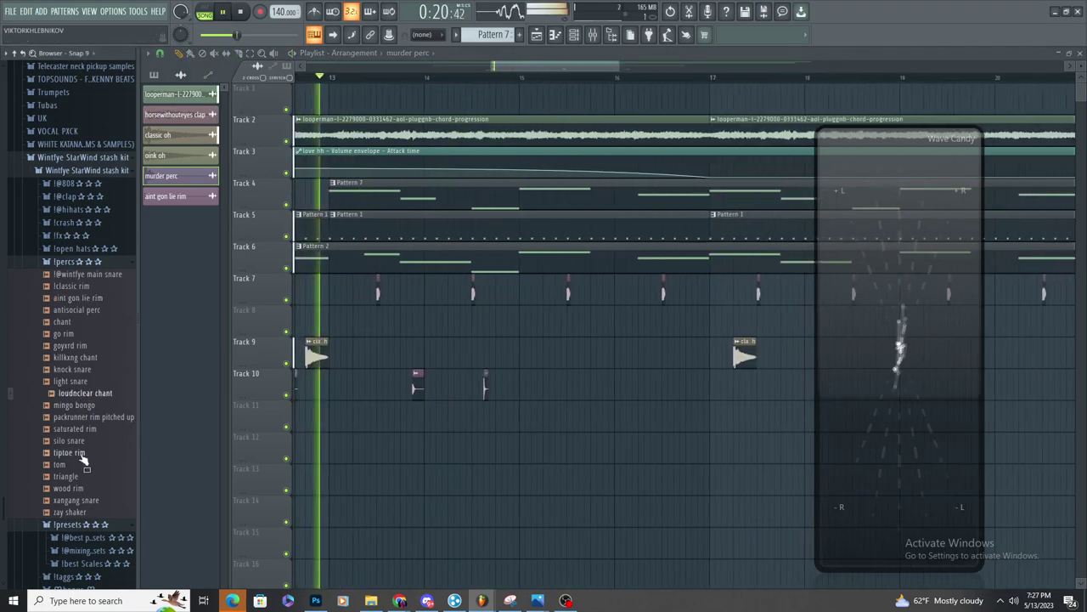
key(space)
click(85, 455)
Add the tiptoe rim sample to track 11 at step 7 of bar 14 and play the section back
drag(90, 455, 128, 419)
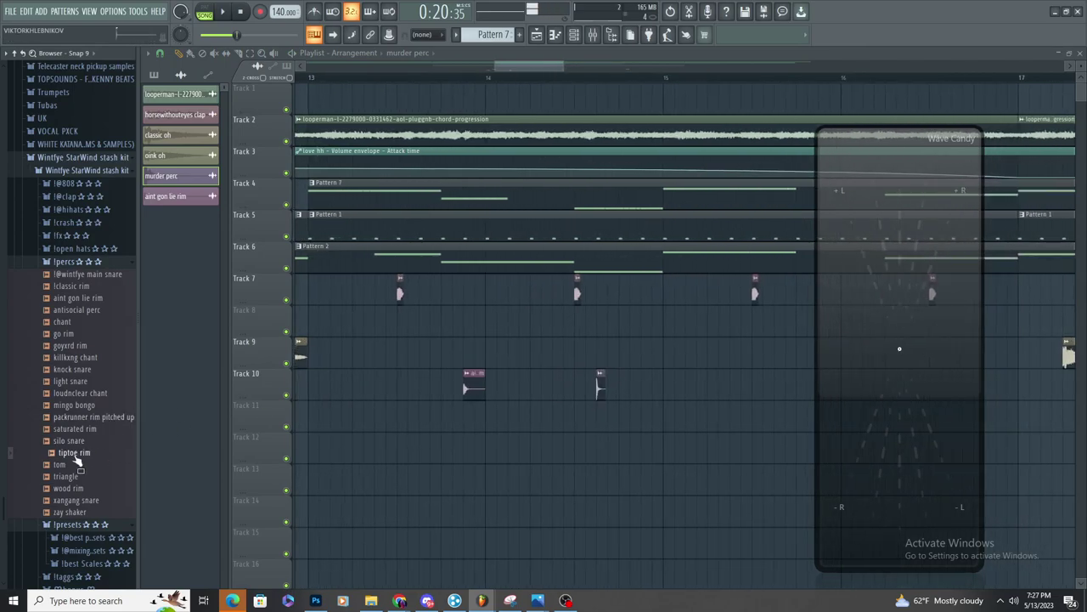
drag(236, 461, 563, 420)
key(space)
key(space)
key(space)
scroll(609, 420, down, 4)
Delete the murder perc hit from track 10 in bar 14
click(613, 390)
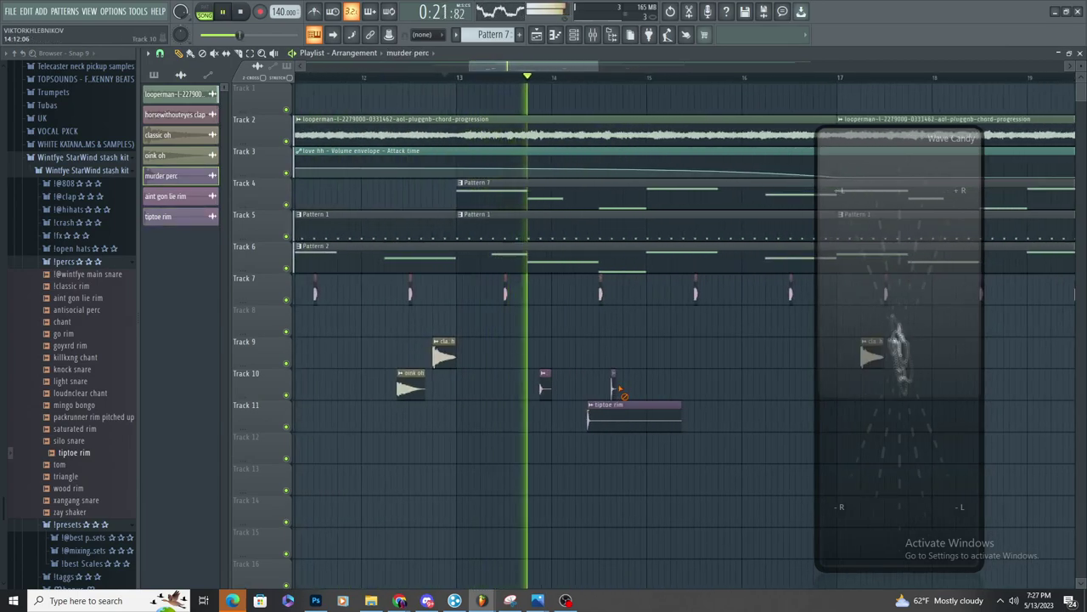
right_click(613, 389)
scroll(634, 384, up, 4)
scroll(604, 403, down, 3)
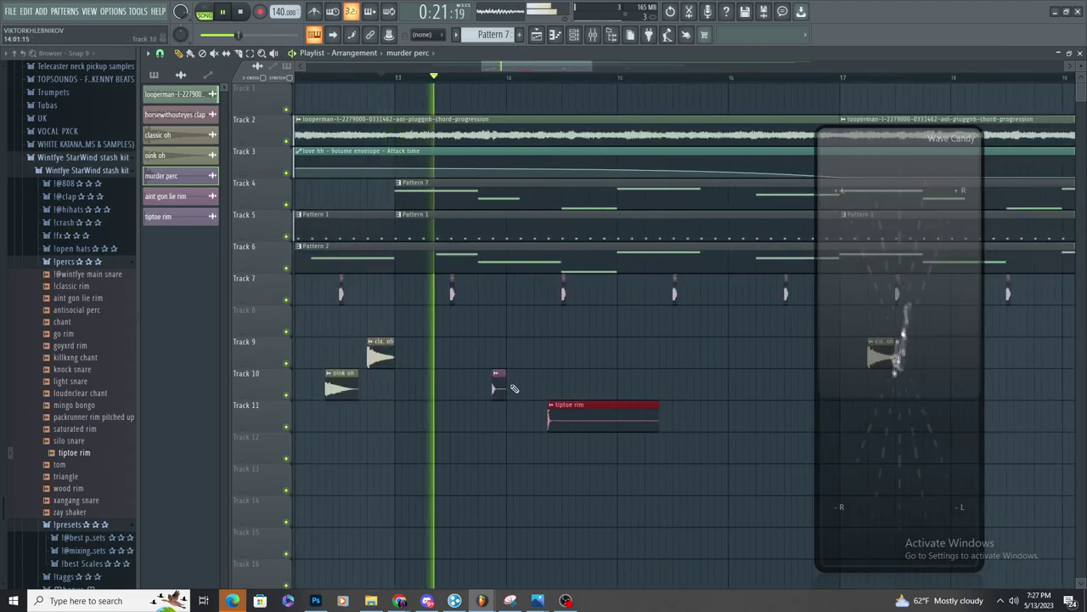
click(594, 382)
right_click(594, 382)
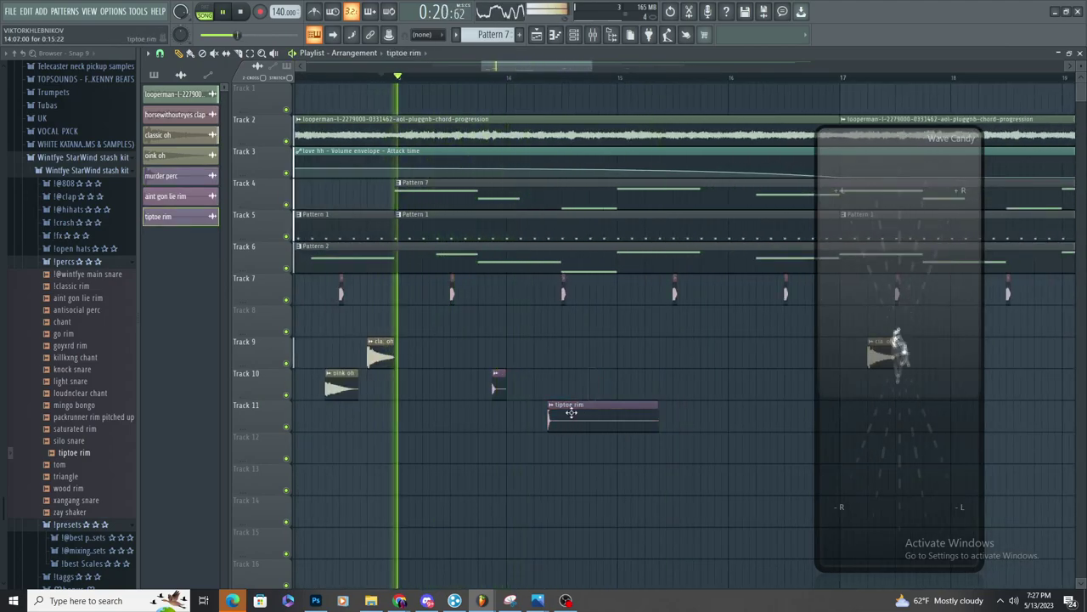
Route the tiptoe rim to mixer insert 125, load Fruity Delay 3 in its first slot, and return to the playlist
double_click(566, 413)
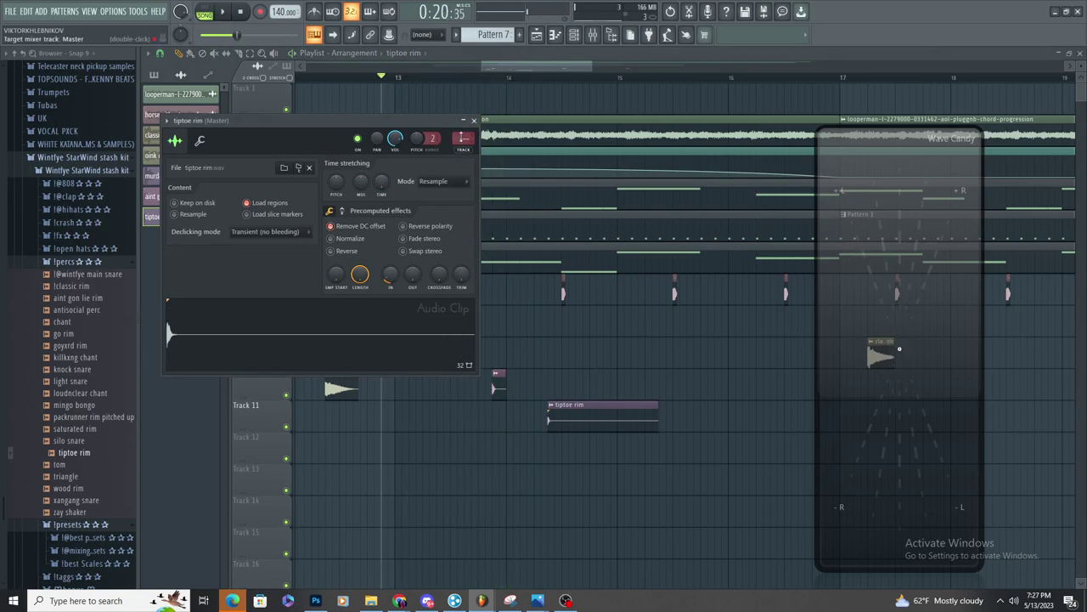
double_click(463, 137)
click(1017, 90)
click(774, 131)
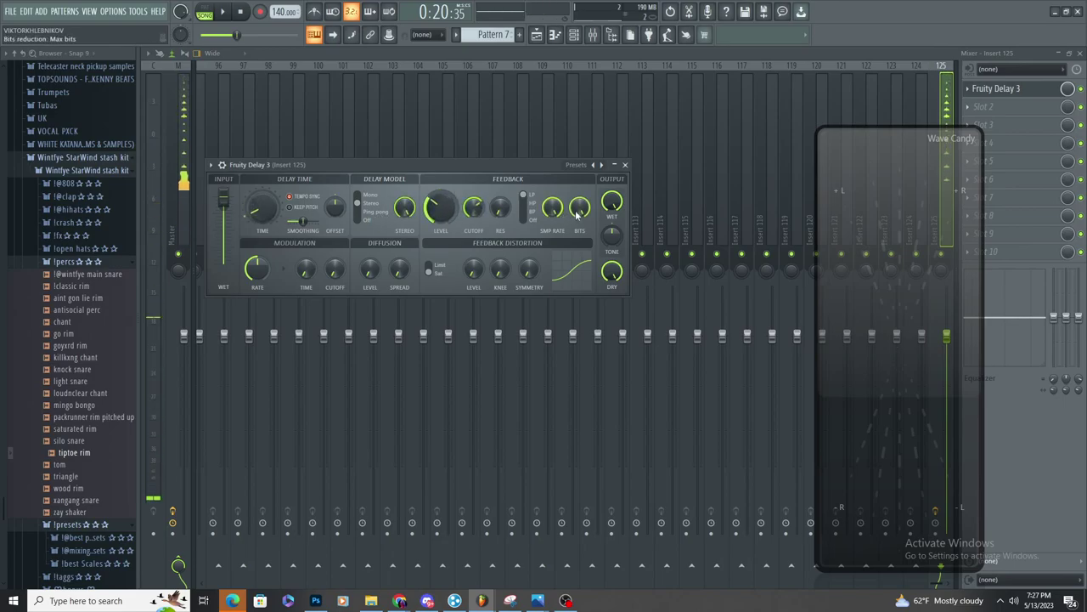
click(537, 36)
Move the tiptoe rim clip on track 11 to the start of bar 13 and play it back
key(space)
drag(455, 418, 429, 417)
key(space)
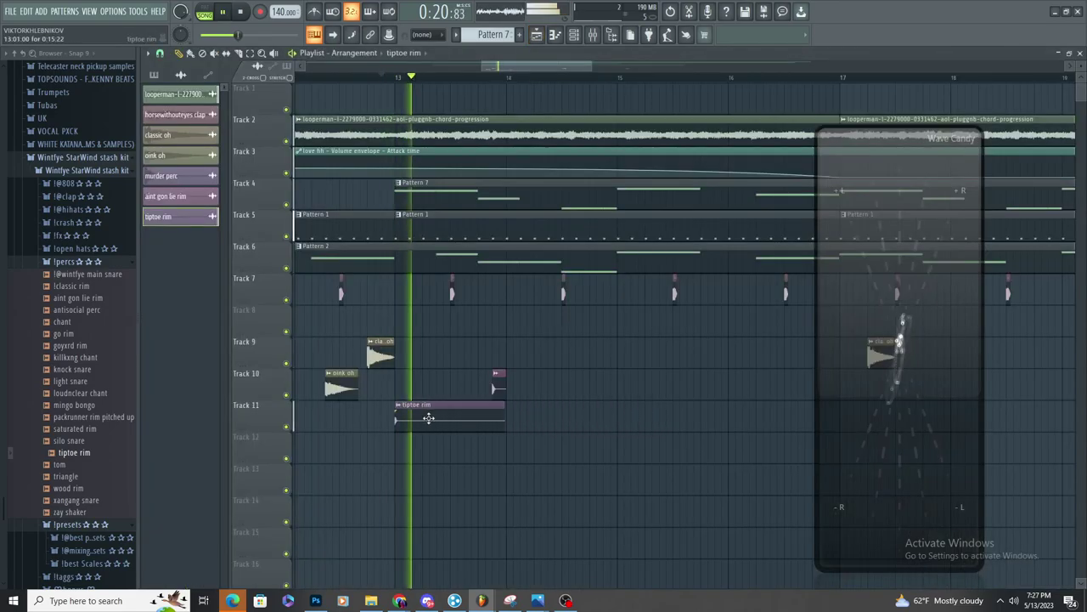
scroll(430, 415, down, 3)
scroll(433, 414, up, 4)
click(620, 428)
right_click(621, 429)
key(space)
key(space)
Place a second aint gon lie rim hit on track 10 at step 5 of bar 14
click(508, 388)
click(535, 382)
drag(532, 375, 556, 380)
click(557, 389)
Select the rim clips of bars 13 and 14 on tracks 10 and 11 and duplicate them through bar 18
drag(491, 429, 608, 378)
key(ctrl+b)
scroll(714, 388, up, 5)
scroll(547, 450, down, 6)
scroll(698, 366, up, 5)
scroll(640, 473, down, 6)
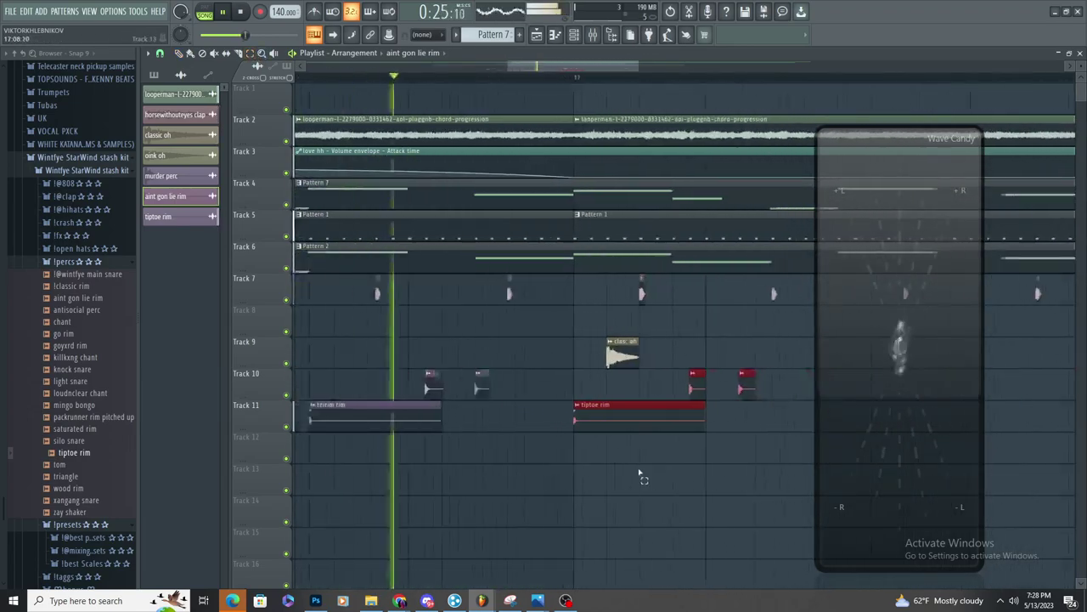
Adjust the tiptoe rim's time-stretching pitch with the mode on Auto, then close its sample settings
click(314, 77)
double_click(357, 403)
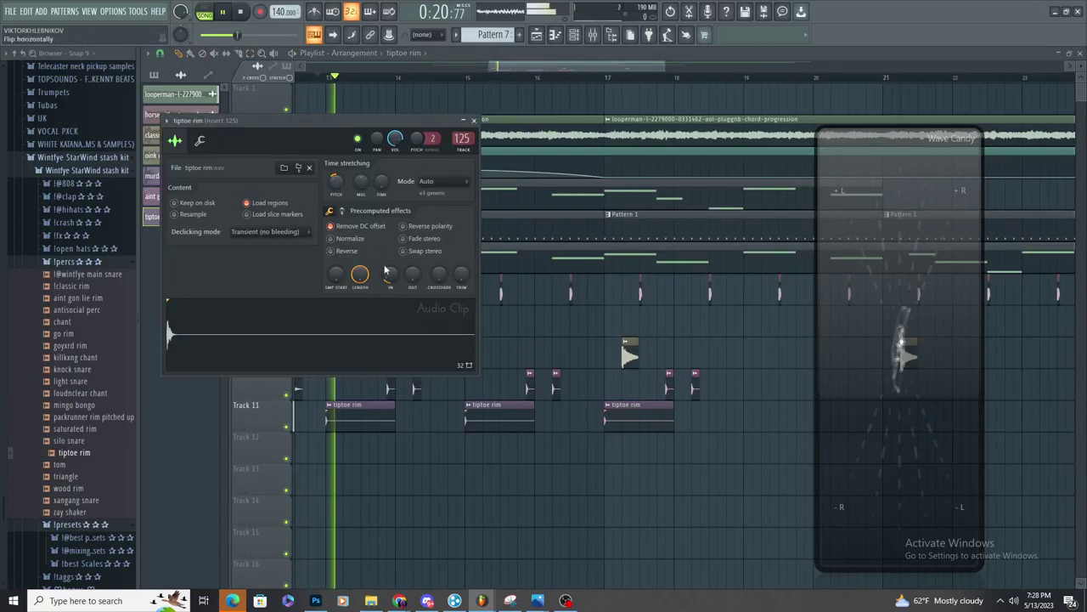
key(Escape)
scroll(415, 490, up, 3)
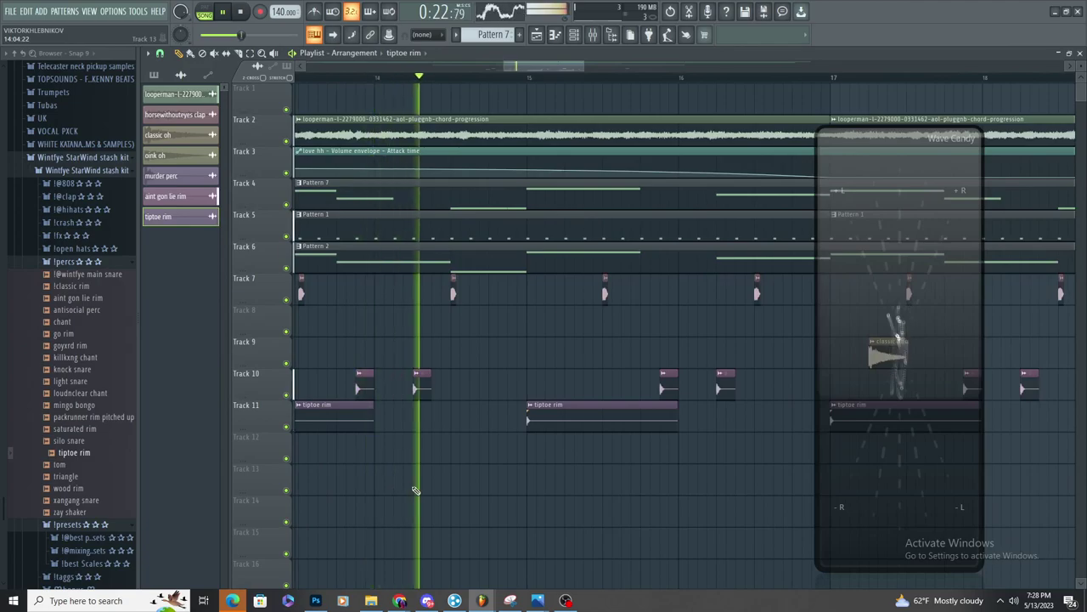
Delete the aint gon lie rim hit at step 15 of bar 15 on track 10
scroll(416, 490, down, 3)
scroll(501, 497, up, 1)
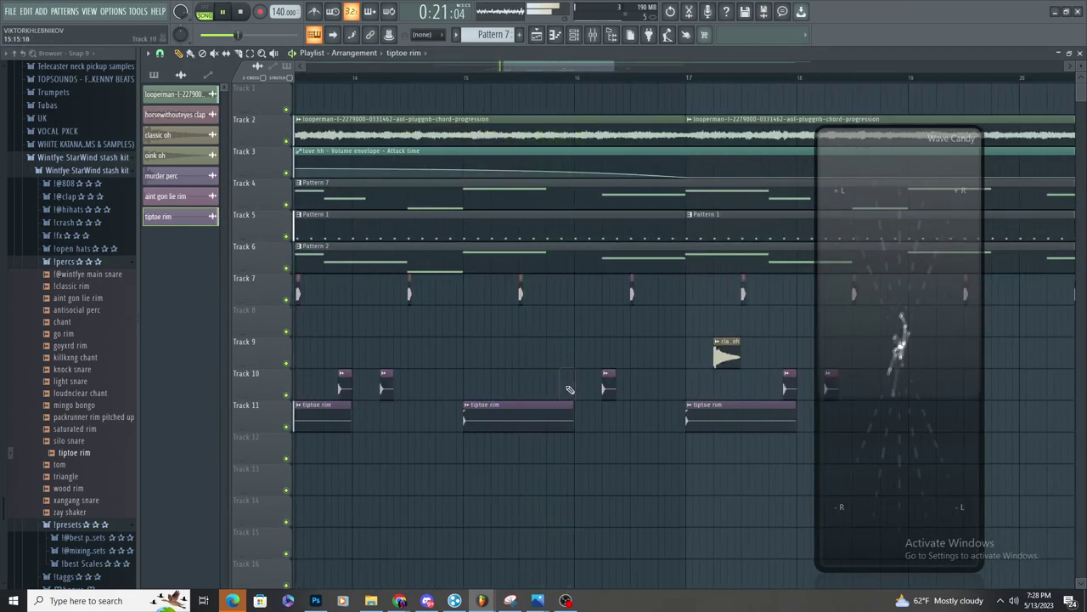
scroll(570, 389, down, 4)
right_click(670, 389)
Duplicate the four-bar rim arrangement starting at bar 13 on tracks 10 and 11 so it repeats through bar 24
click(251, 53)
drag(689, 482, 450, 420)
drag(621, 428, 430, 399)
scroll(722, 311, up, 5)
key(ctrl+b)
scroll(626, 388, down, 4)
key(ctrl+z)
scroll(588, 364, up, 5)
key(ctrl+b)
scroll(548, 403, down, 6)
scroll(705, 374, up, 5)
key(ctrl+b)
scroll(646, 421, down, 5)
scroll(650, 429, down, 3)
scroll(444, 386, up, 3)
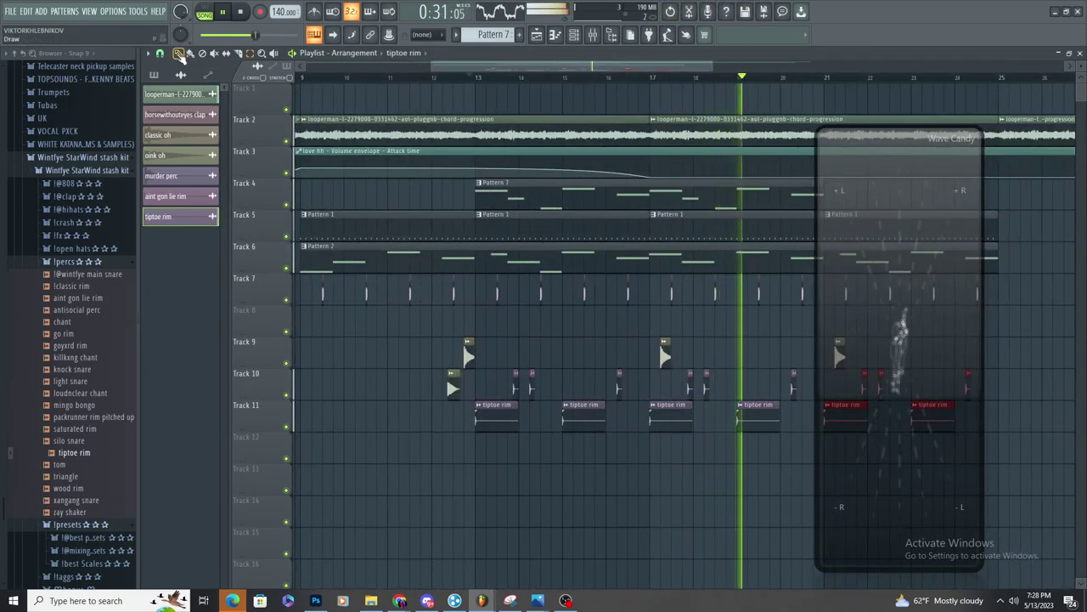
Delete the tiptoe rim clip at the start of bar 17 on track 11
click(180, 57)
scroll(632, 486, down, 3)
scroll(624, 484, up, 3)
click(606, 483)
right_click(609, 482)
scroll(631, 481, down, 3)
scroll(628, 481, up, 4)
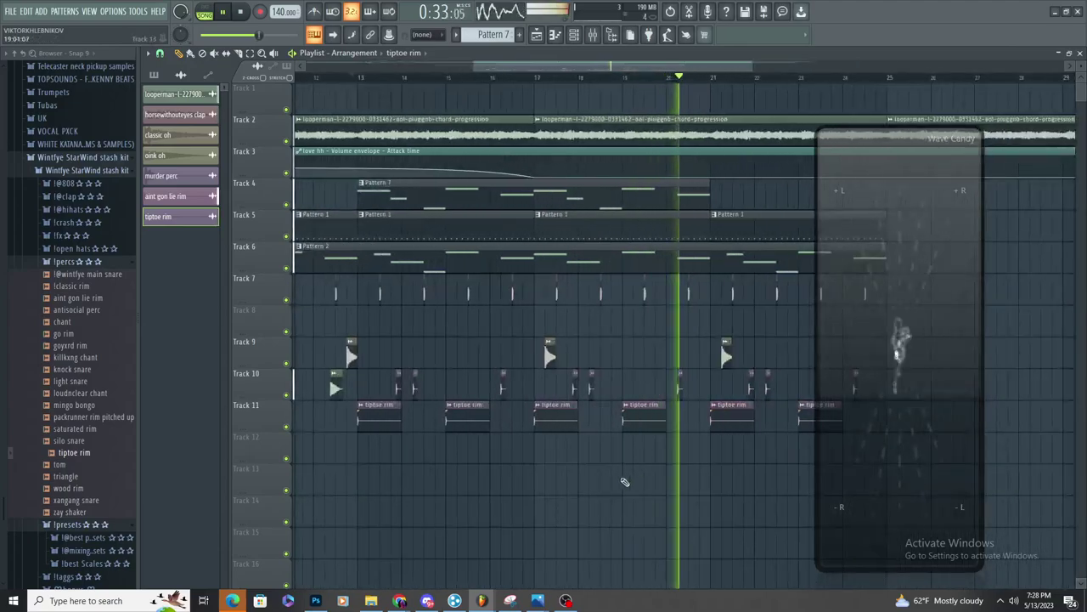
right_click(561, 429)
scroll(483, 439, down, 3)
scroll(568, 413, up, 3)
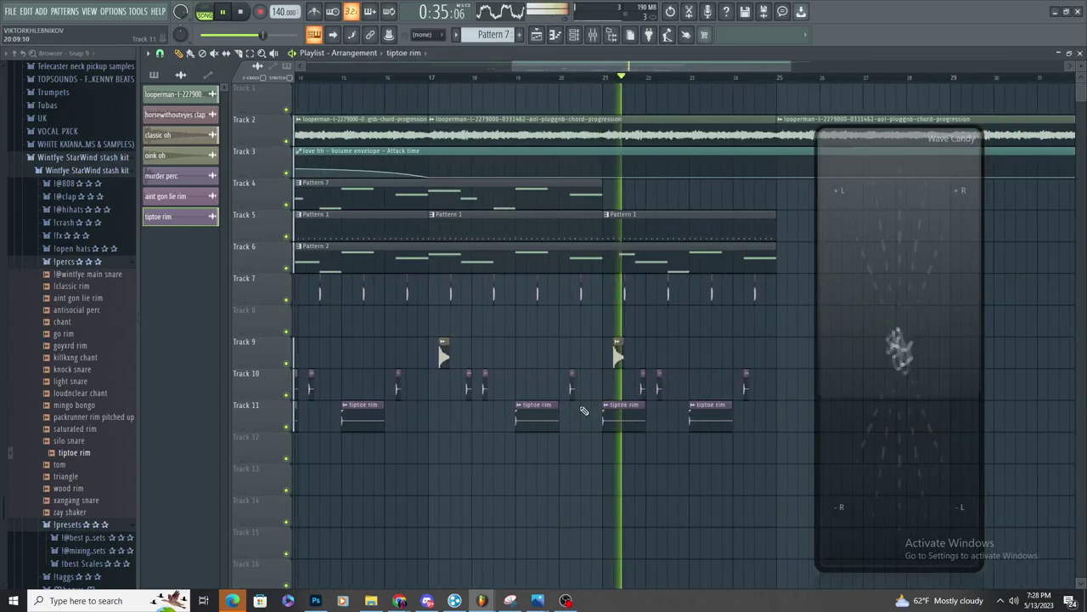
Select all clips of bars 9 to 24 on tracks 4 to 11 and duplicate them to bars 25 to 40
scroll(568, 428, down, 3)
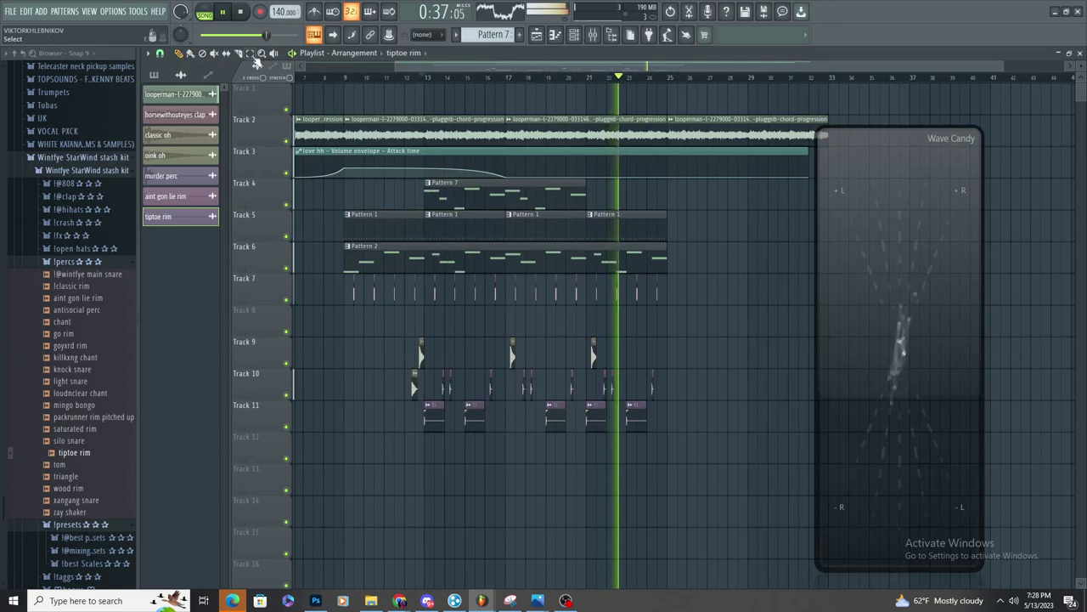
drag(748, 177, 328, 463)
scroll(716, 308, up, 6)
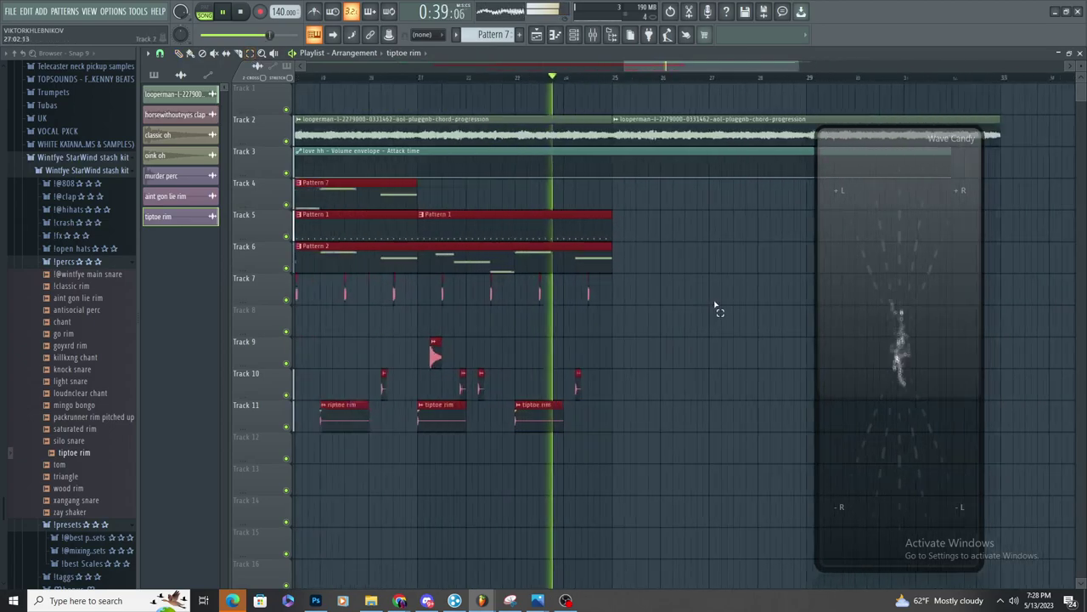
scroll(657, 374, down, 6)
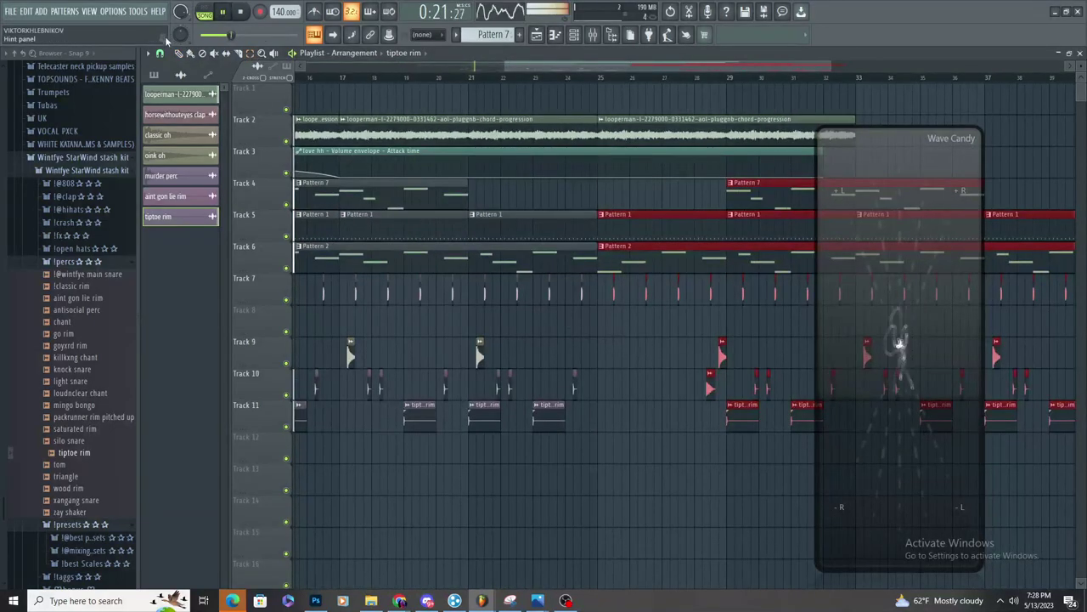
scroll(444, 378, down, 2)
click(550, 551)
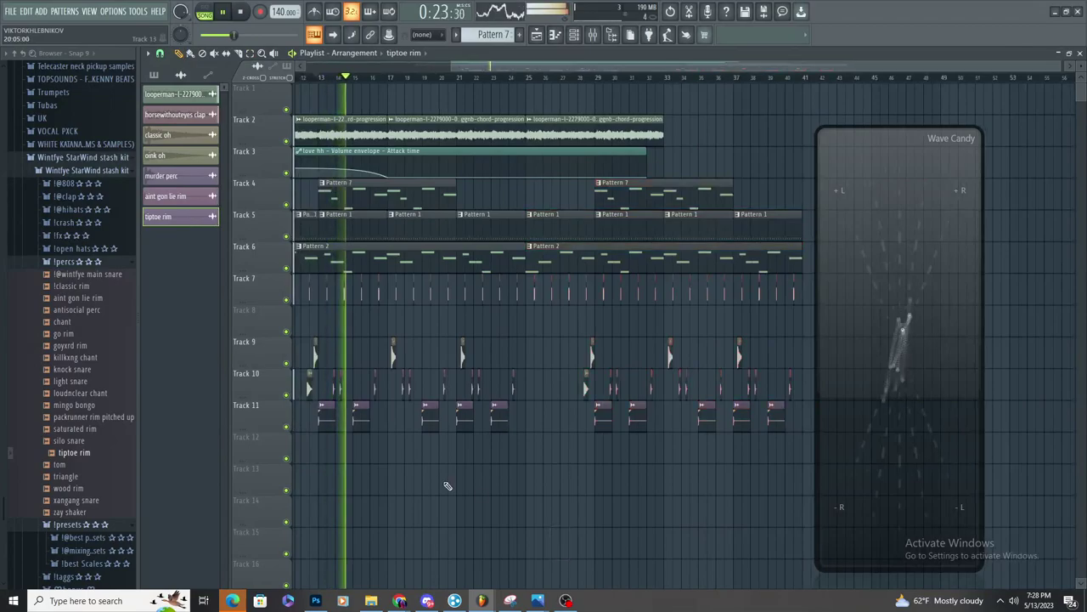
Play the arrangement back and review the duplicated drum section
scroll(484, 490, down, 2)
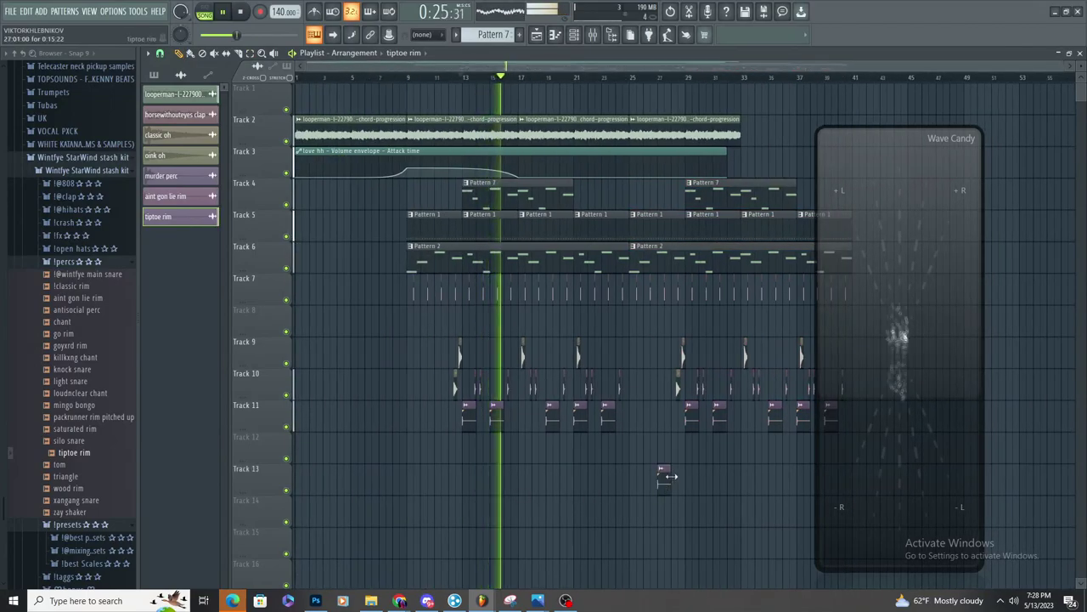
scroll(663, 483, up, 3)
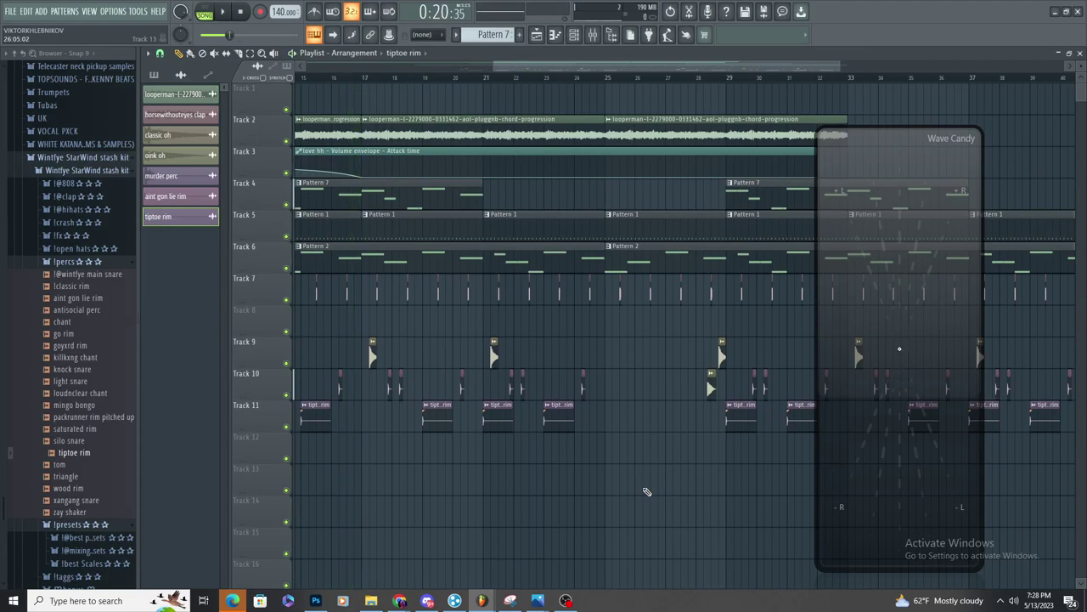
scroll(644, 491, down, 3)
key(space)
scroll(555, 481, up, 3)
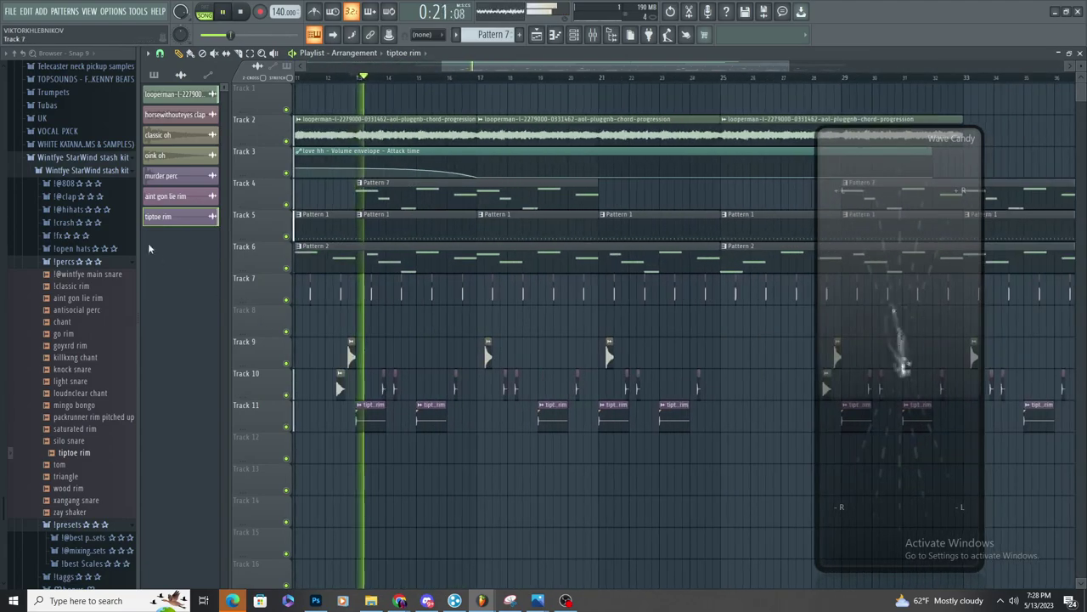
Switch the Wave Candy display to Spectrum mode and keep listening to the arrangement
right_click(873, 293)
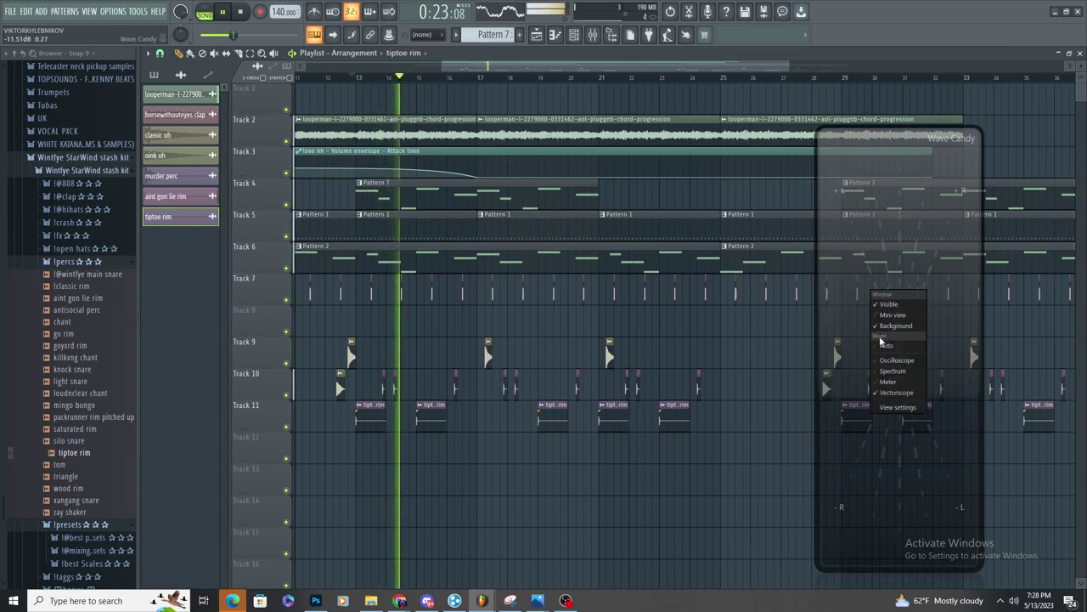
click(891, 377)
scroll(674, 474, down, 2)
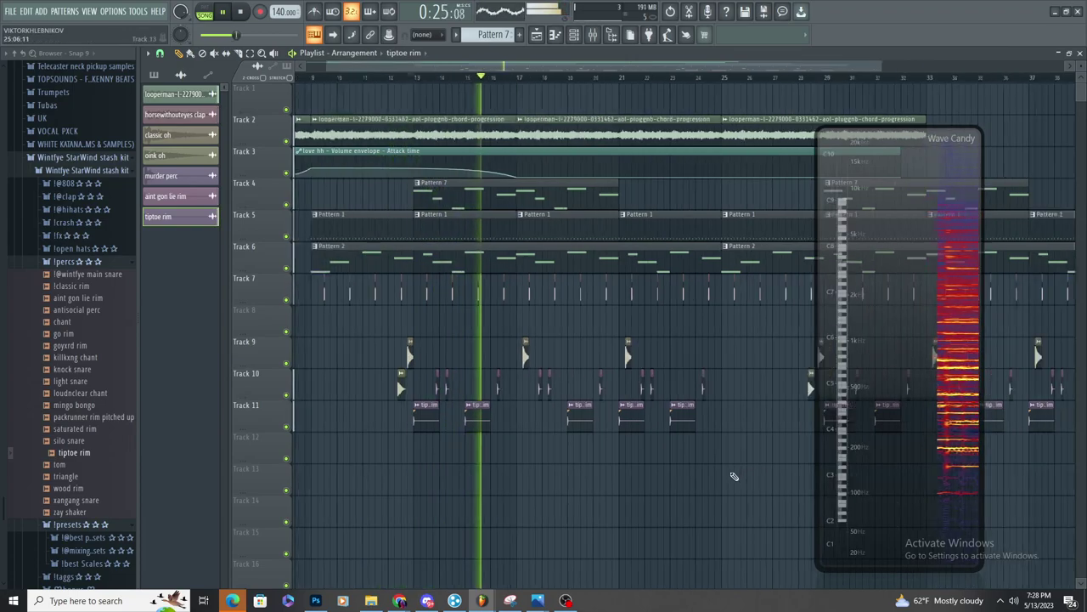
scroll(673, 474, up, 2)
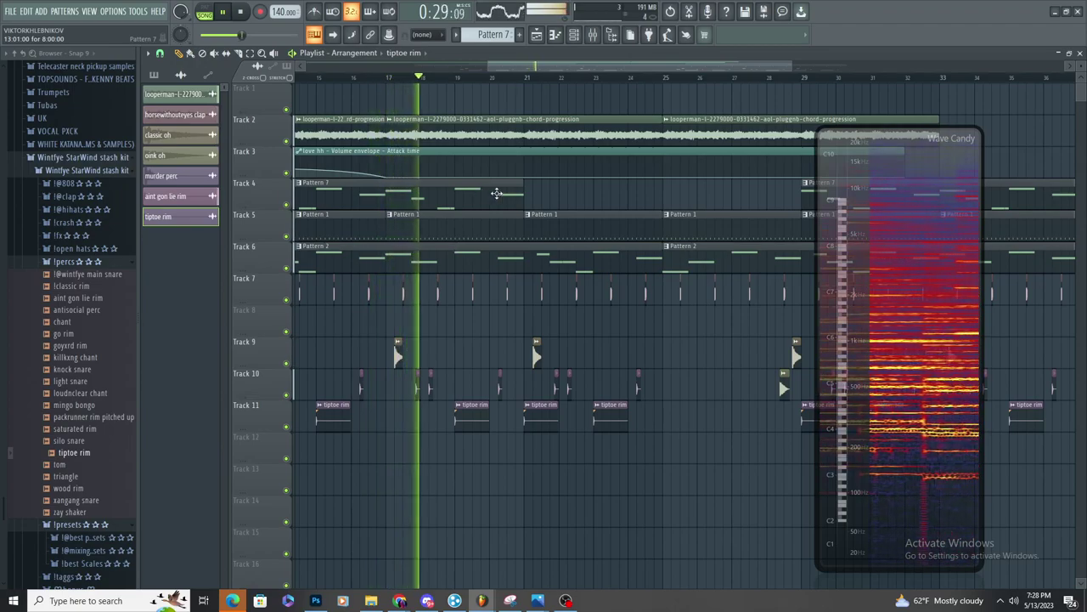
scroll(516, 195, up, 1)
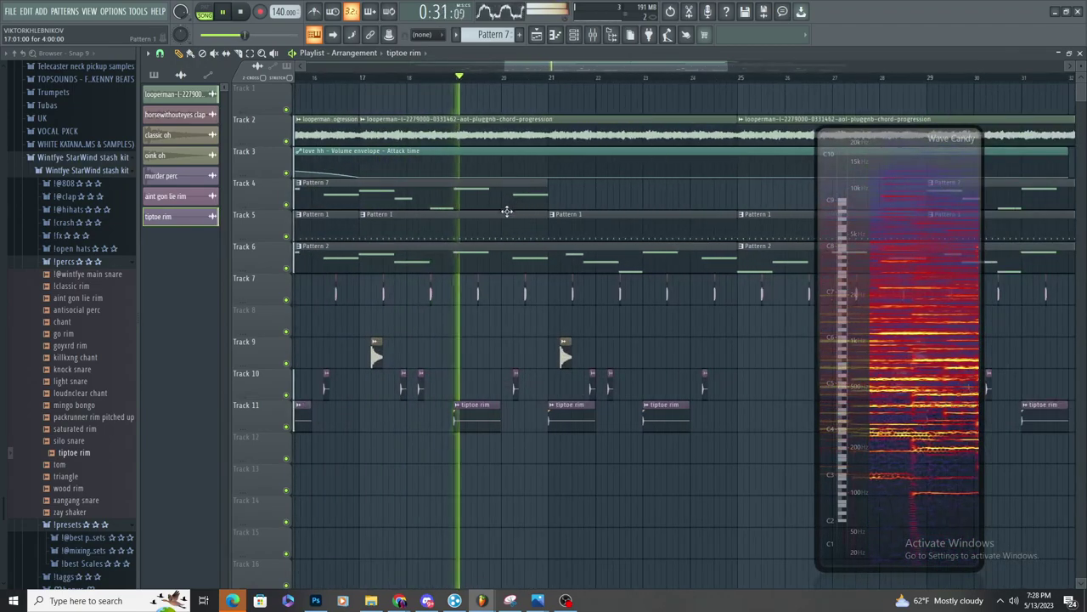
Open the cutthroat 808 notes of Pattern 2 in the piano roll, then select and copy them
scroll(646, 262, down, 2)
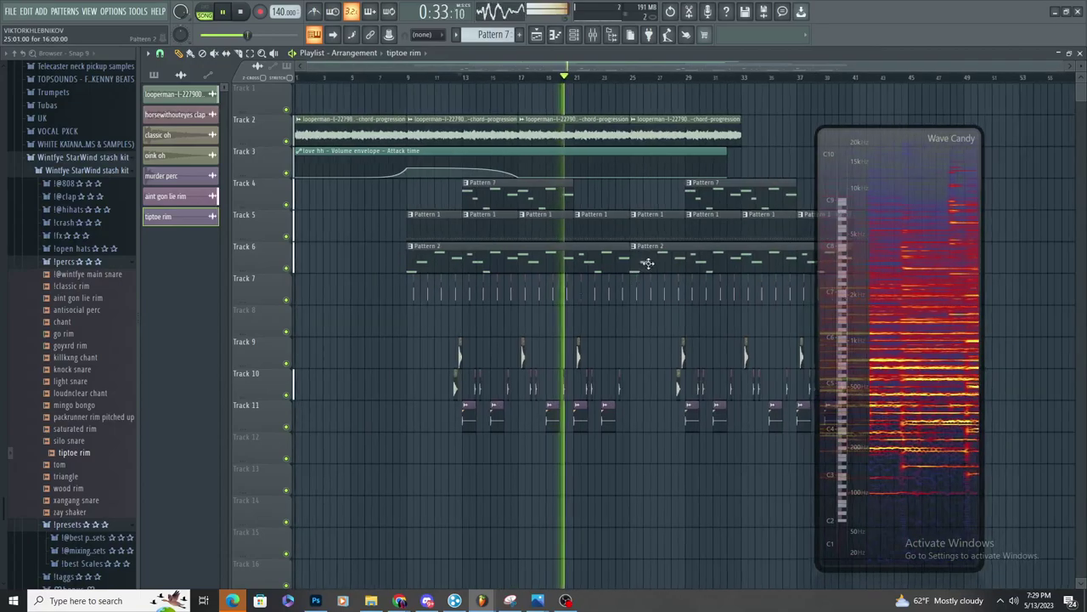
click(522, 35)
click(598, 264)
double_click(412, 255)
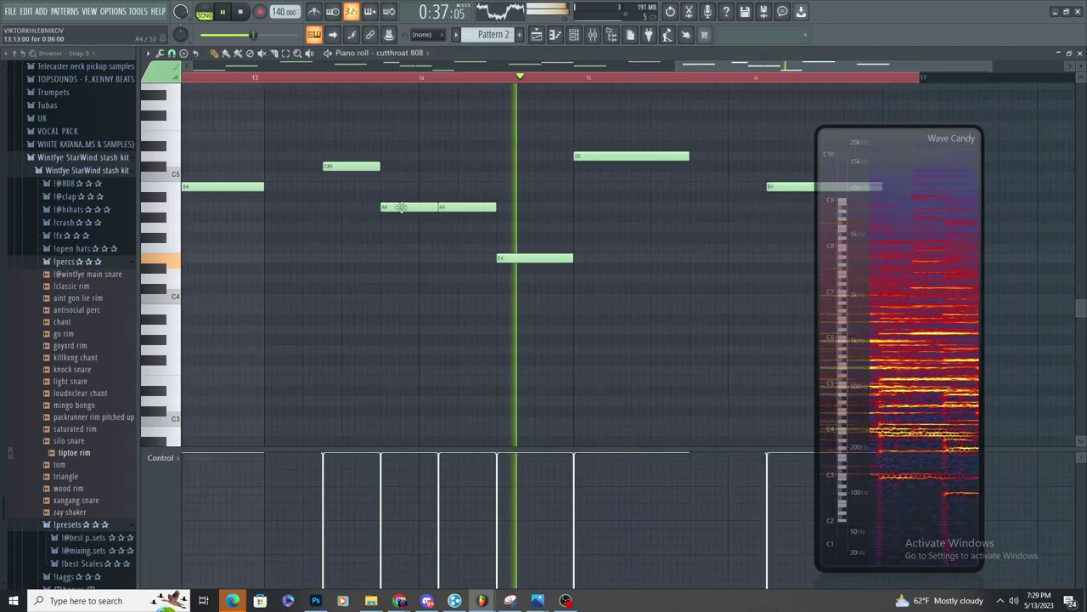
scroll(403, 213, down, 4)
click(286, 54)
drag(962, 100, 83, 429)
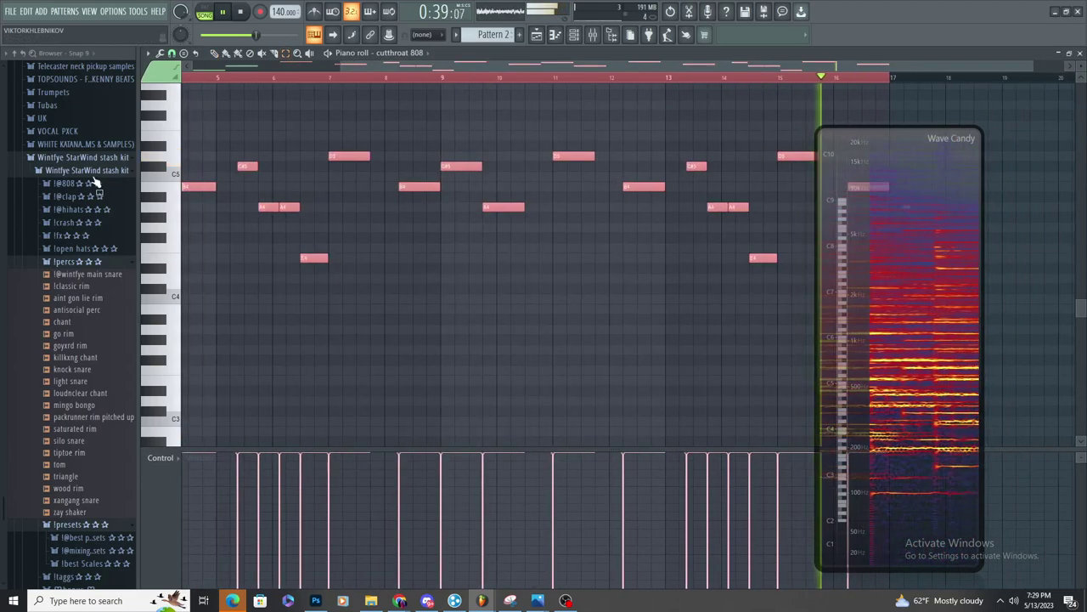
click(88, 173)
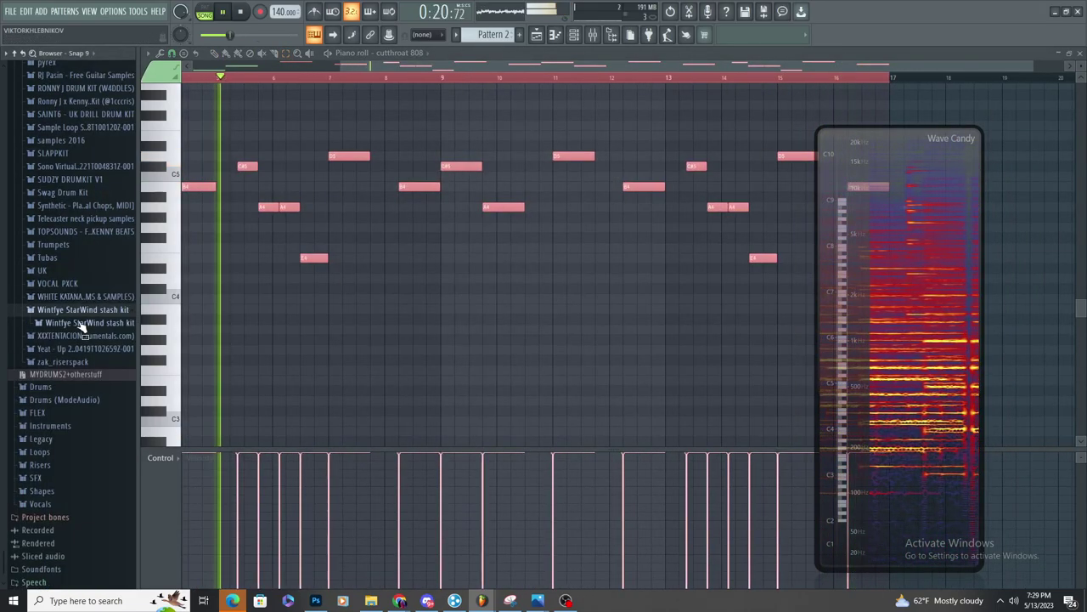
click(79, 311)
click(77, 323)
click(571, 38)
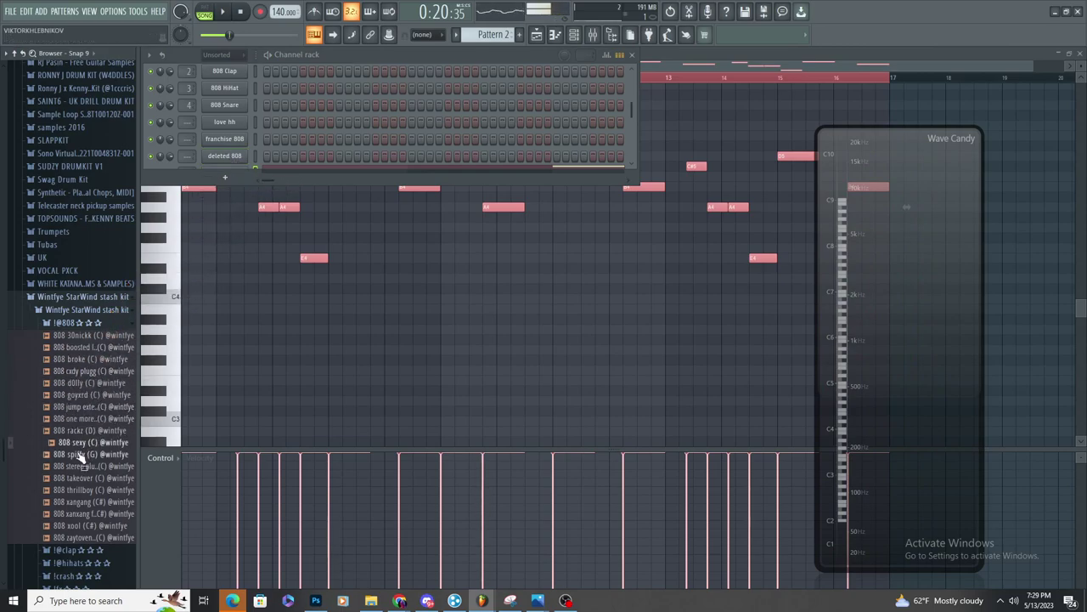
scroll(64, 513, down, 16)
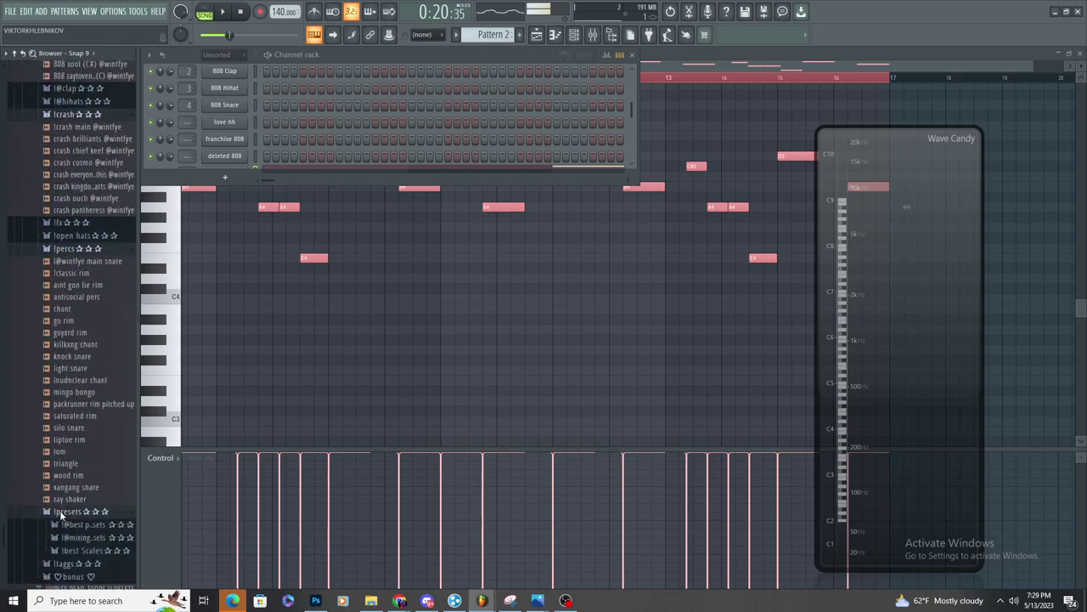
scroll(73, 459, up, 12)
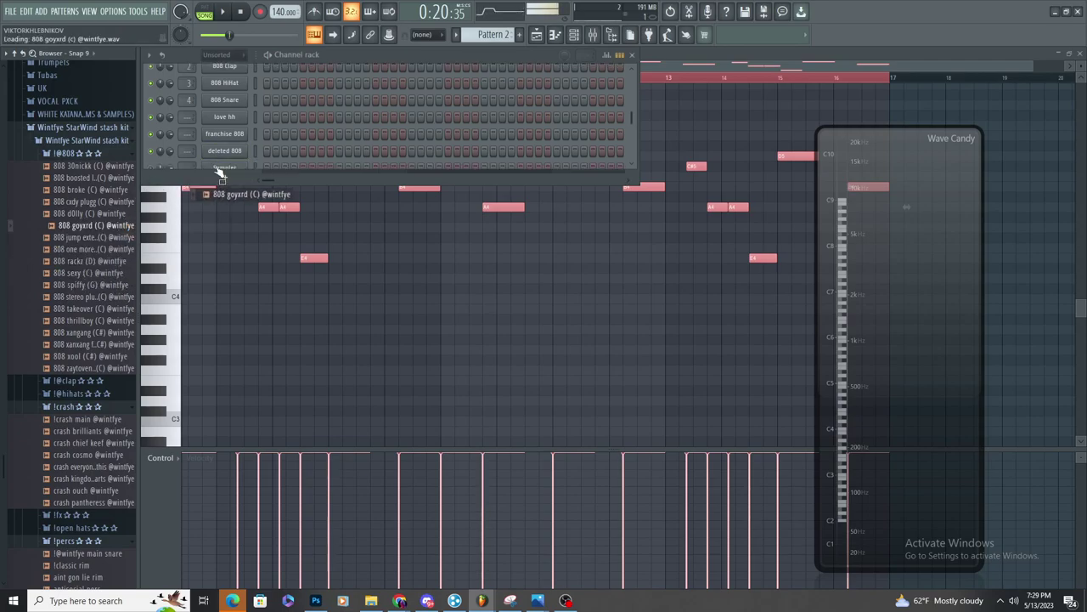
drag(220, 175, 224, 164)
Set the 808 goyxrd fade-out to 26%, route the channel to mixer insert 15 and load Fruity Parametric EQ 2 there
drag(424, 290, 423, 267)
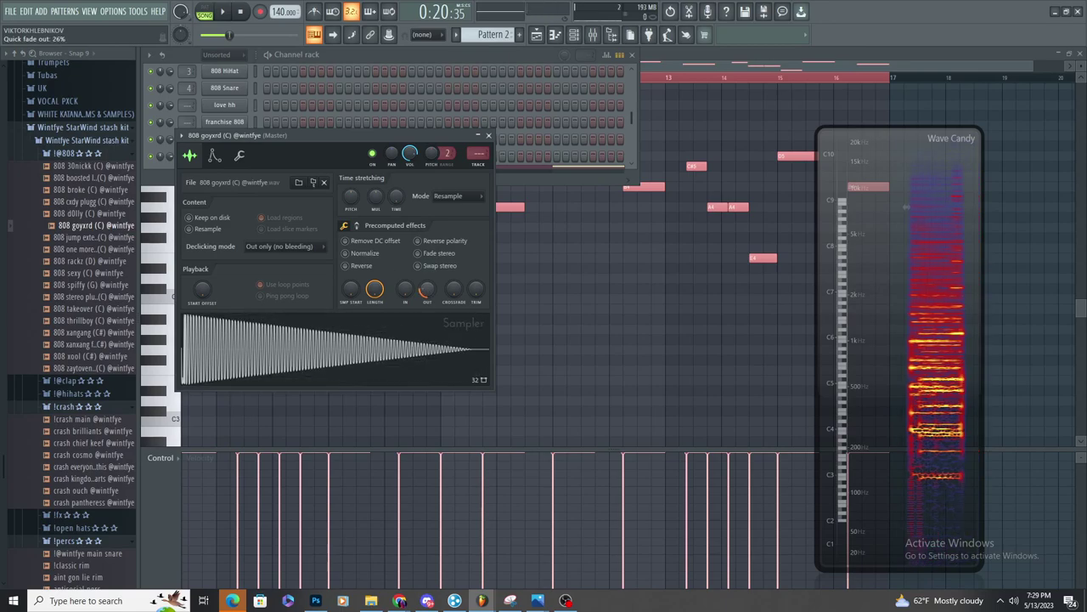
double_click(477, 154)
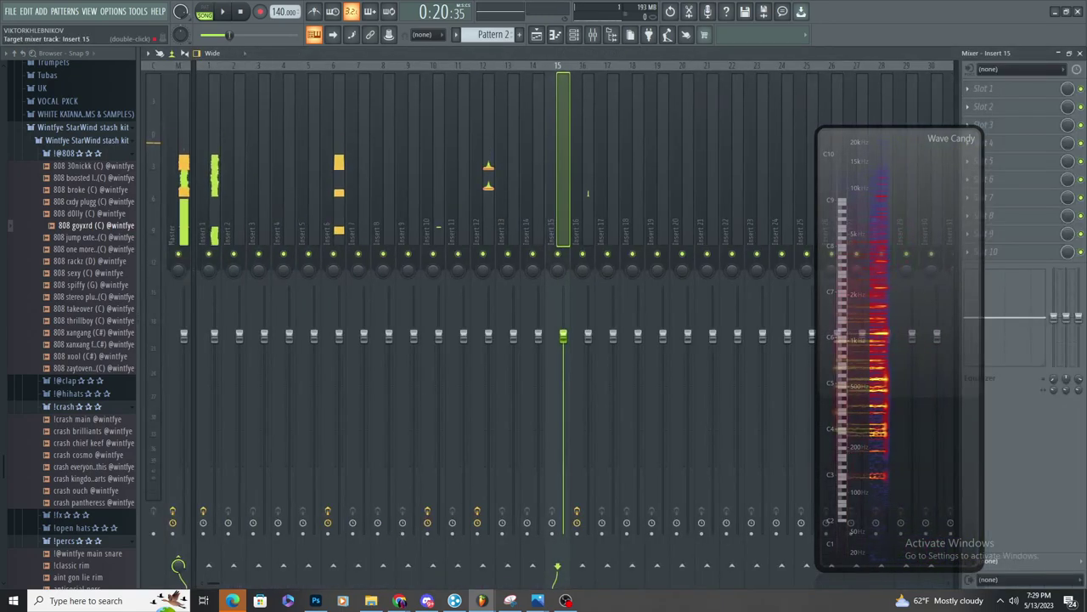
click(1035, 109)
click(781, 396)
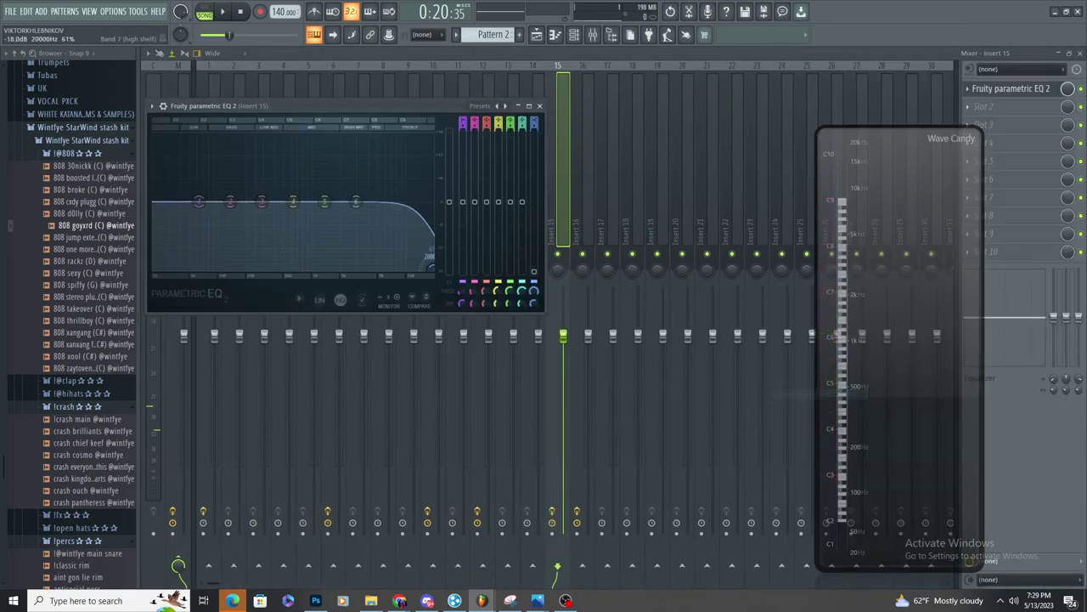
Cut the top end of the 808 by pulling down the high bands of the equalizer on insert 15
key(space)
drag(325, 201, 431, 271)
drag(293, 201, 389, 226)
key(ctrl+z)
key(space)
Add a new pattern at bar 25 on track 6 and paste the copied 808 notes into the 808 goyxrd channel with legato lengths
click(537, 36)
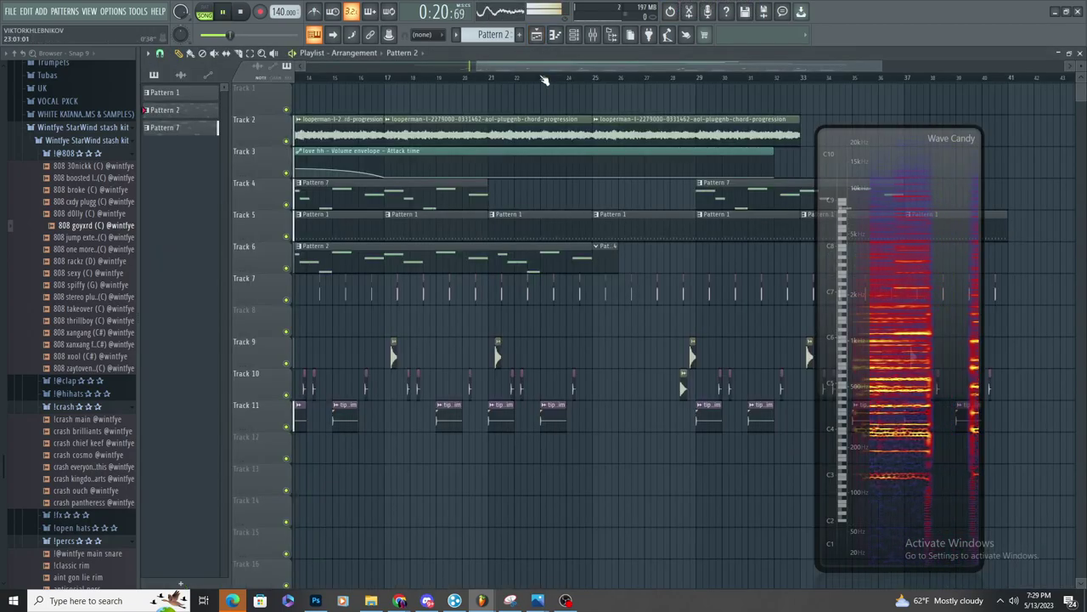
click(519, 35)
click(555, 35)
key(ctrl+v)
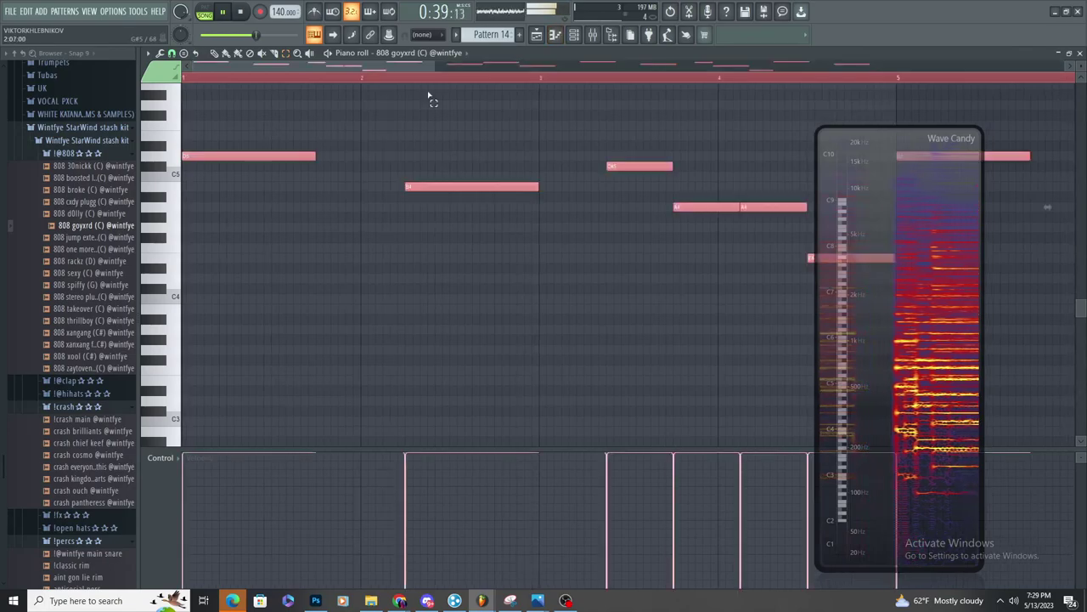
key(ctrl+d)
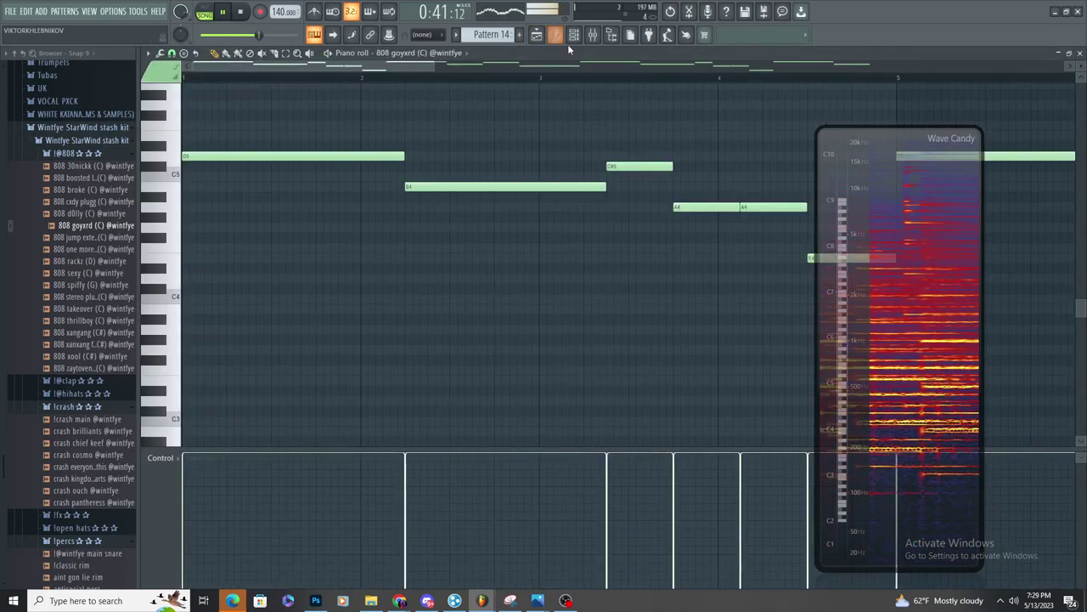
Enable the volume envelope of 808 goyxrd with a 0% release time and turn on Remove DC offset
click(593, 36)
click(576, 34)
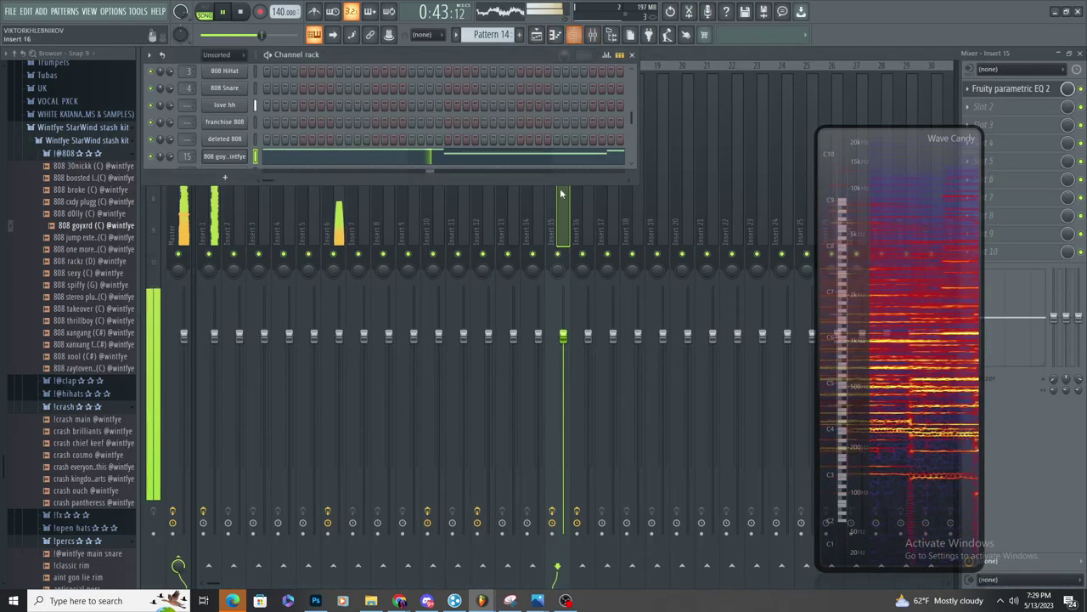
click(215, 160)
click(215, 156)
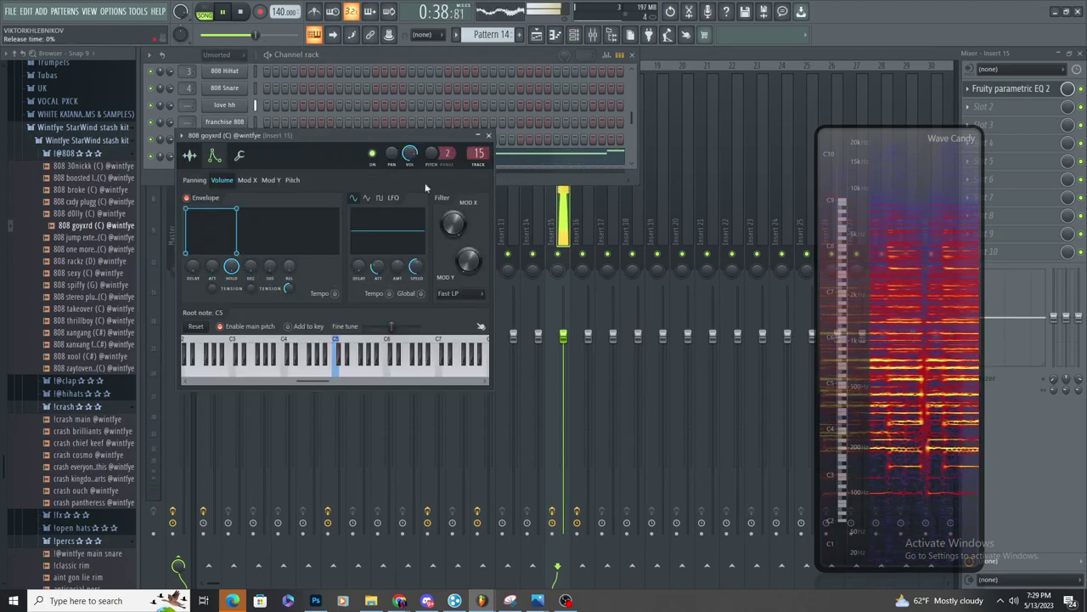
click(190, 157)
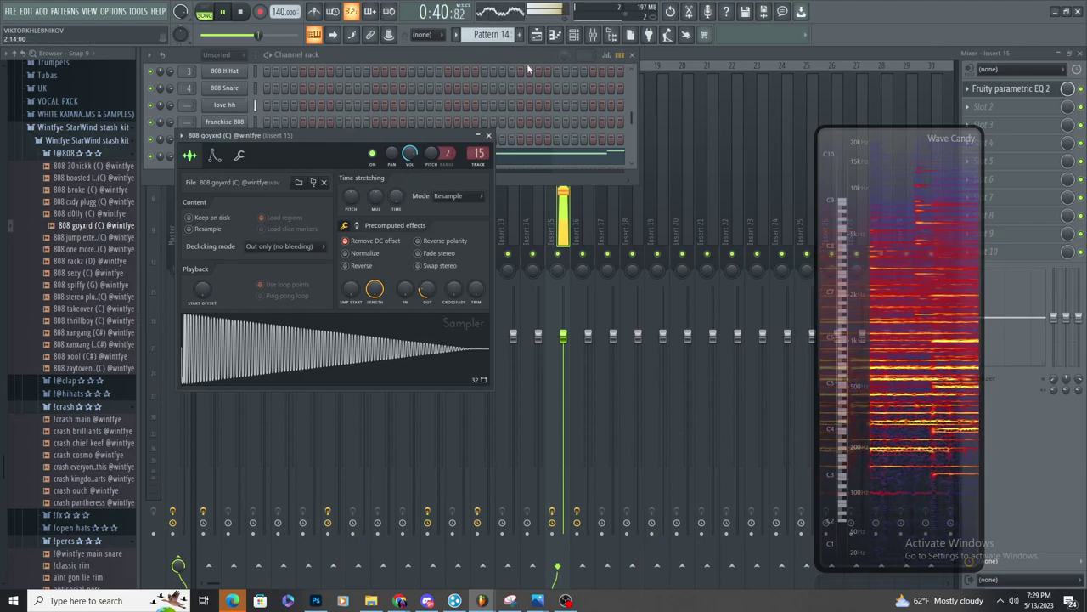
Play the arrangement from about bar 25 and examine how the new 808 pattern fits with the drum clips
click(537, 34)
scroll(590, 150, down, 3)
scroll(605, 255, up, 4)
click(647, 483)
right_click(671, 486)
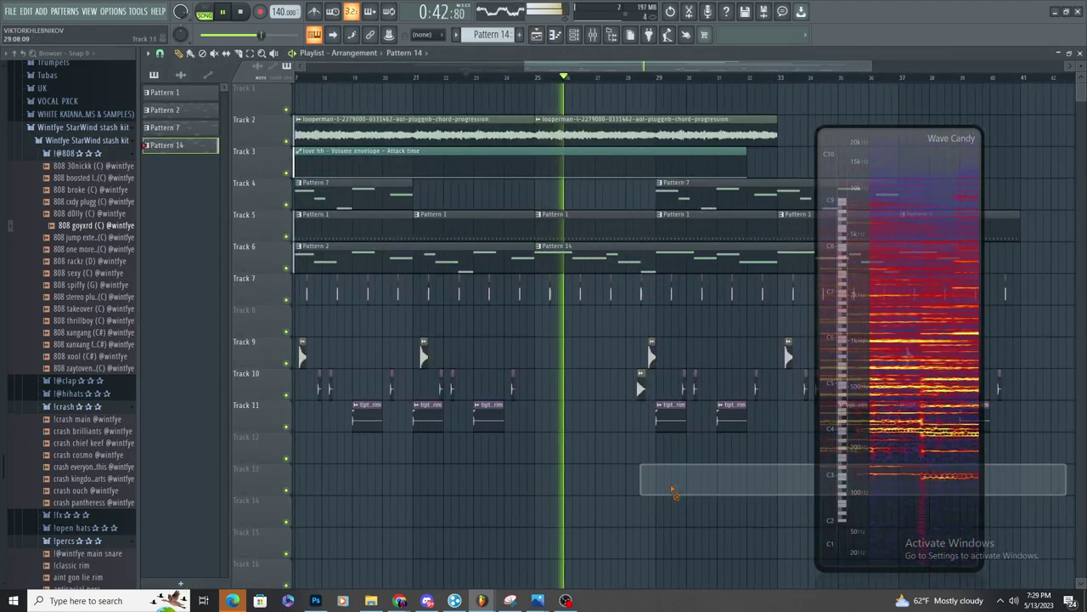
scroll(510, 396, up, 3)
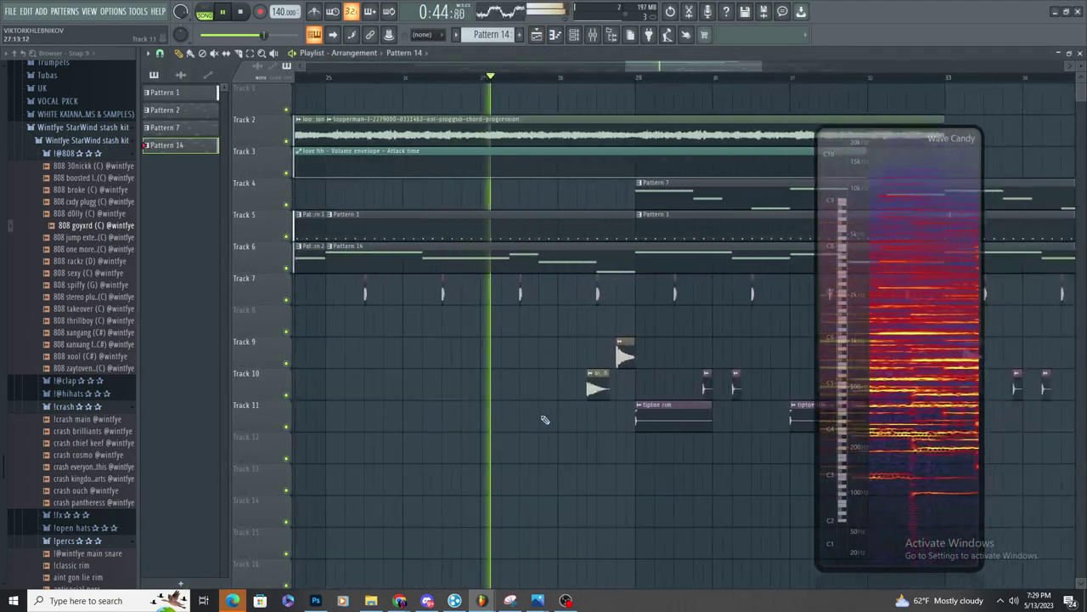
scroll(420, 402, up, 3)
scroll(400, 398, up, 3)
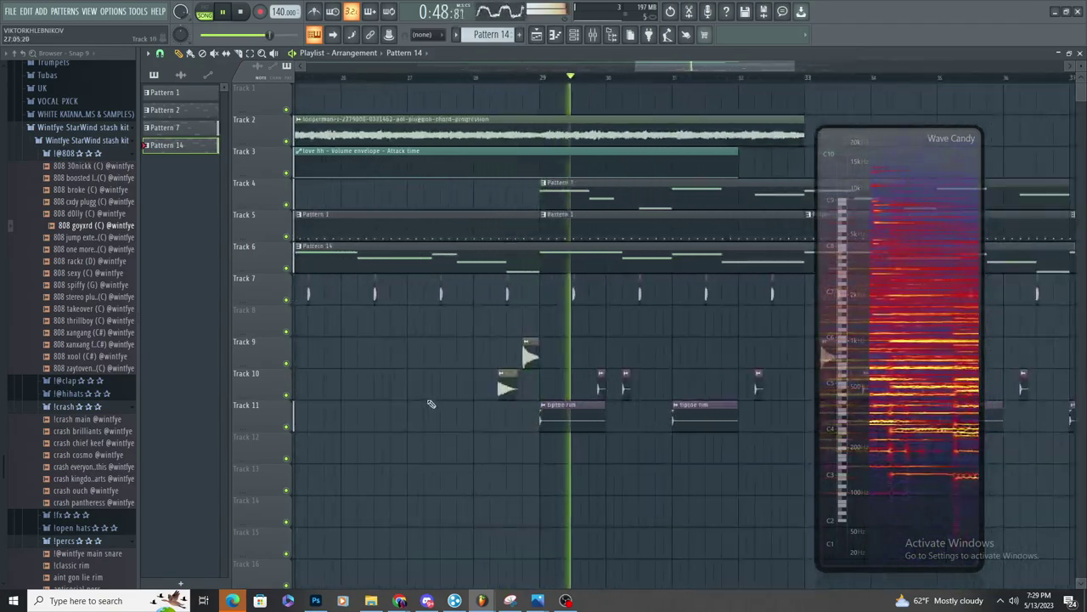
scroll(450, 415, down, 3)
scroll(450, 418, up, 3)
scroll(450, 420, down, 3)
scroll(455, 418, up, 3)
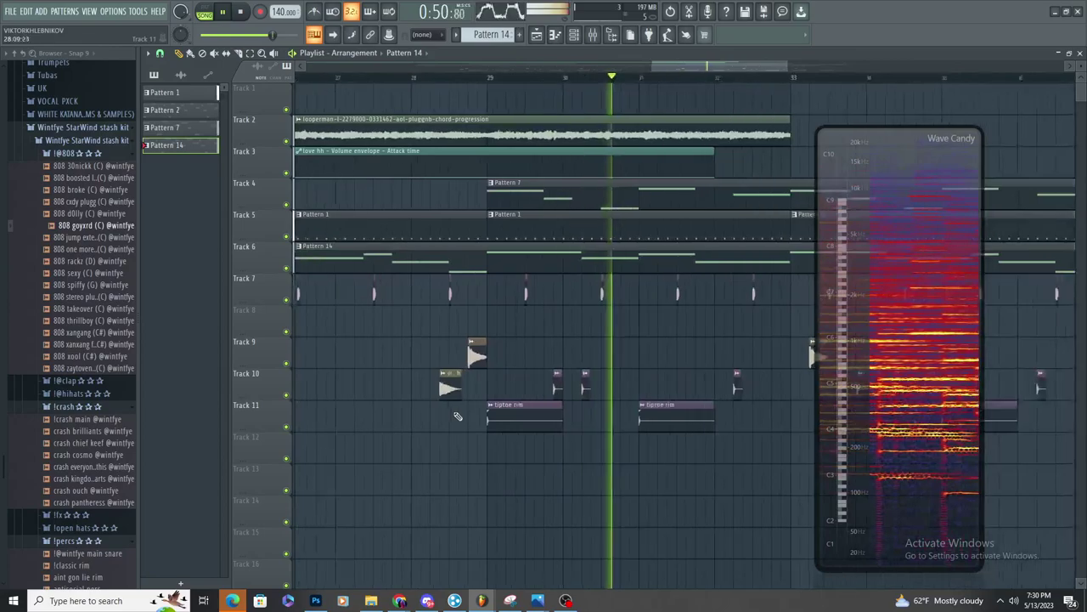
scroll(454, 420, down, 3)
scroll(552, 365, down, 2)
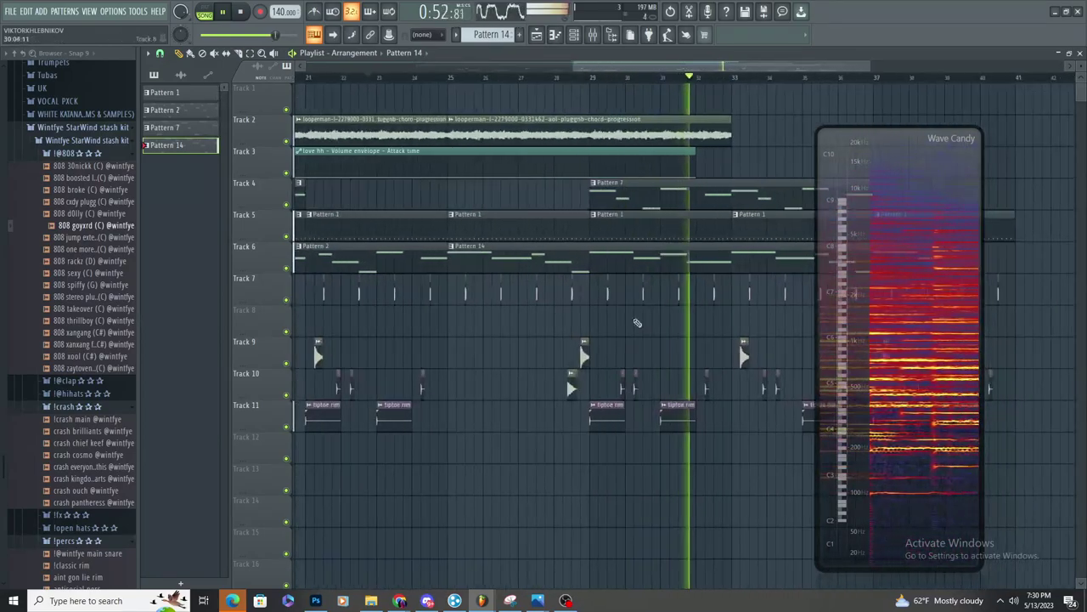
scroll(607, 315, up, 2)
scroll(613, 312, down, 3)
Move the Wave Candy display clear of the arrangement and add another chord progression loop at bar 33 on track 2
drag(864, 263, 990, 266)
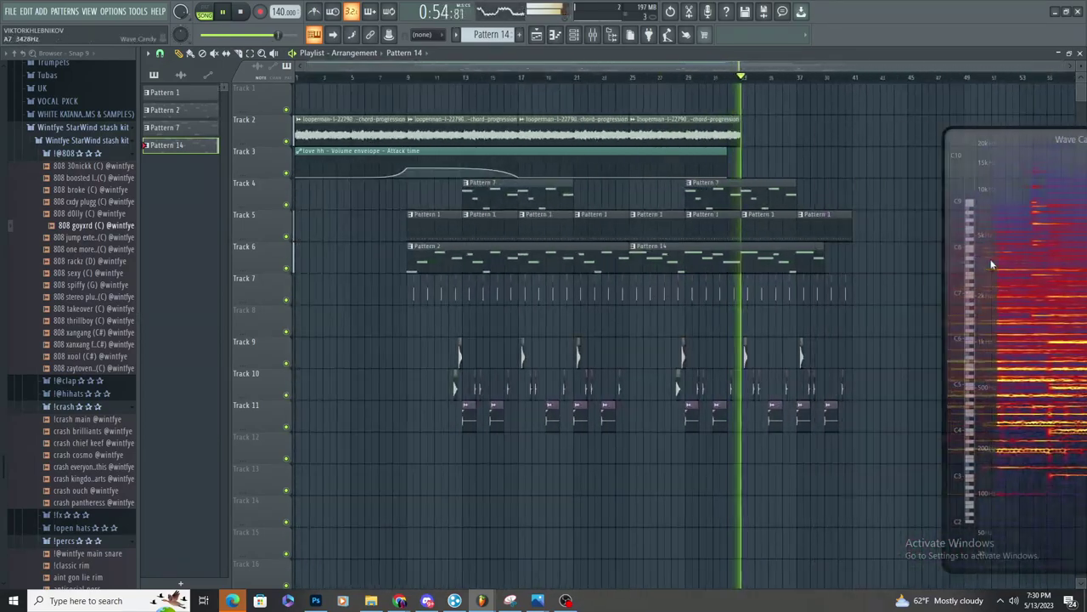
click(729, 132)
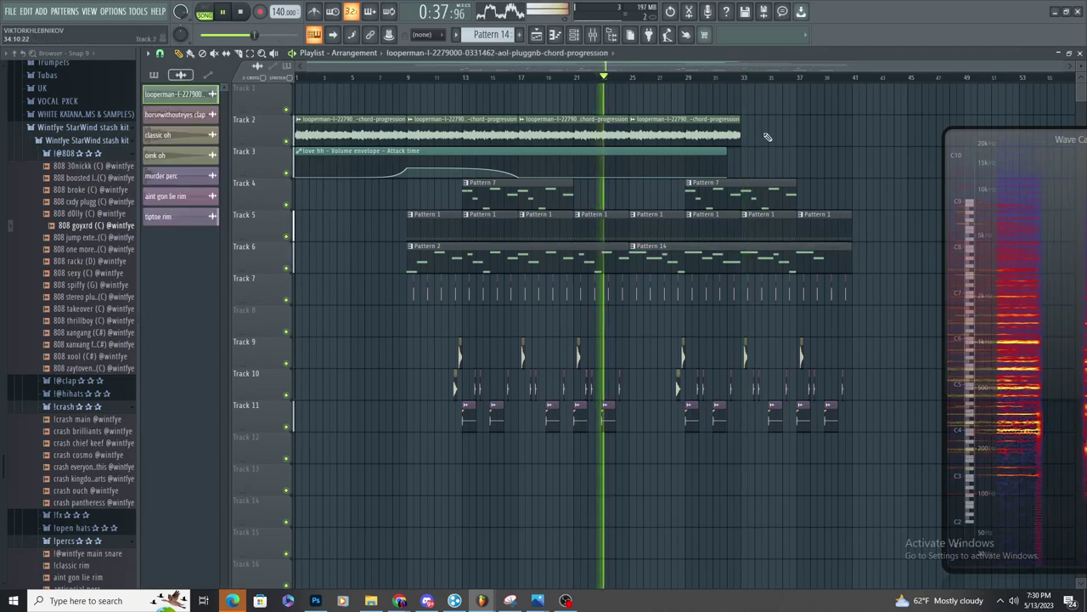
Reopen the cutthroat 808 notes of Pattern 2 from bar 1 and select all of them for copying
double_click(561, 264)
scroll(456, 243, down, 5)
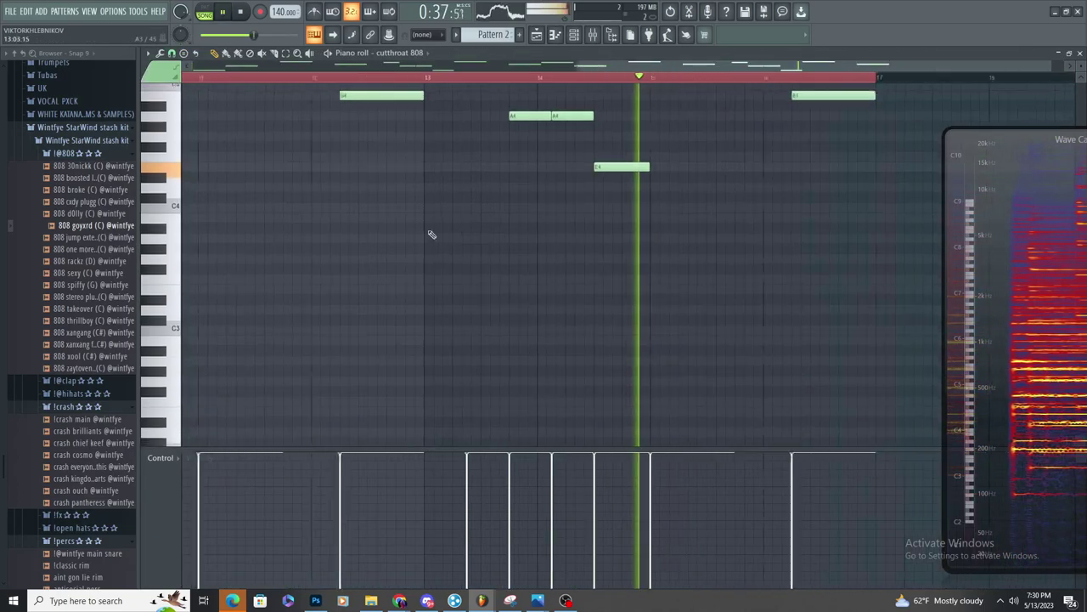
click(286, 53)
scroll(578, 119, up, 1)
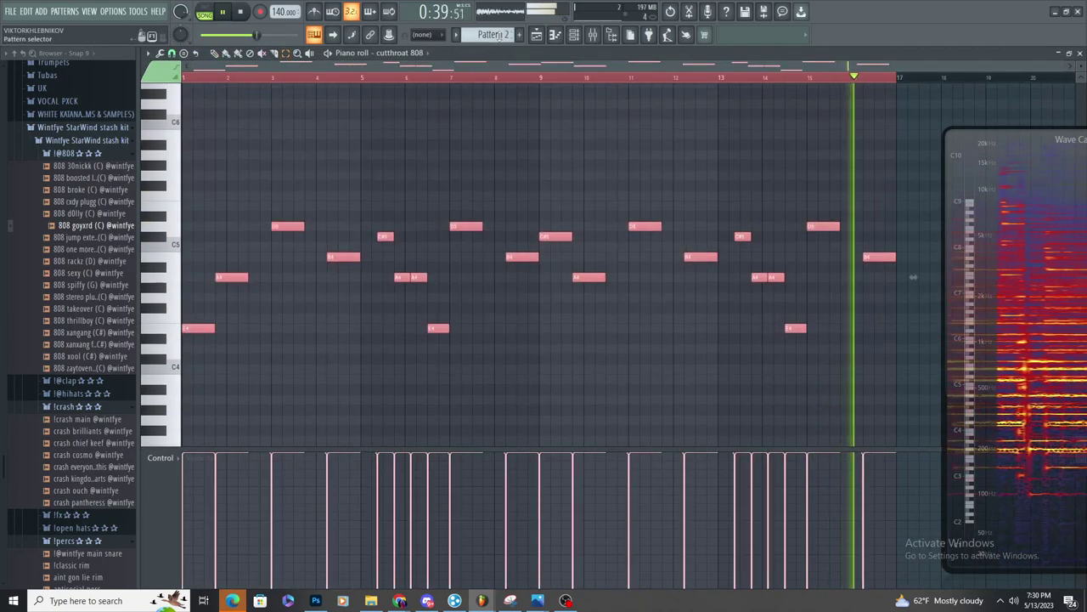
Replace all 808 goyxrd notes in Pattern 14 with the complete note sequence copied from Pattern 2
click(538, 36)
double_click(648, 245)
key(space)
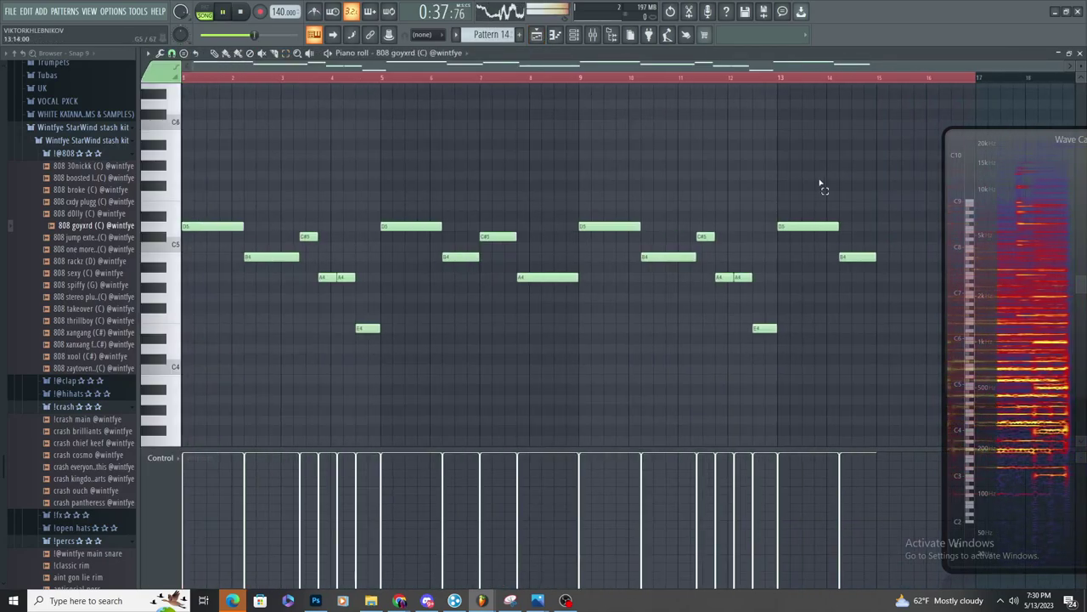
drag(890, 174, 90, 462)
key(Delete)
key(ctrl+v)
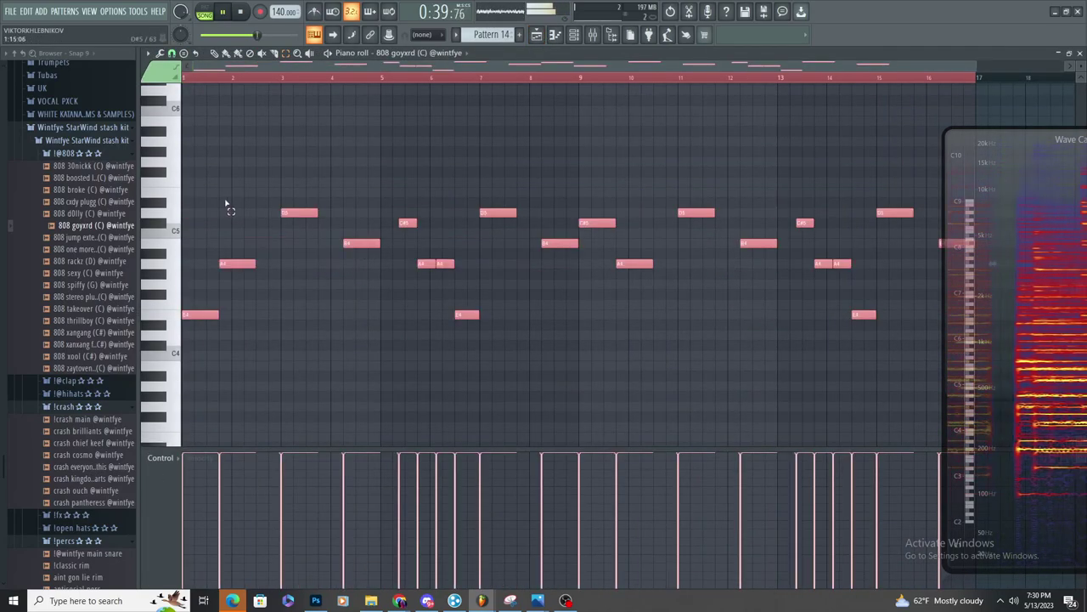
Apply quick legato to the pasted 808 notes in Pattern 14 and deselect them
scroll(198, 195, up, 3)
key(ctrl+l)
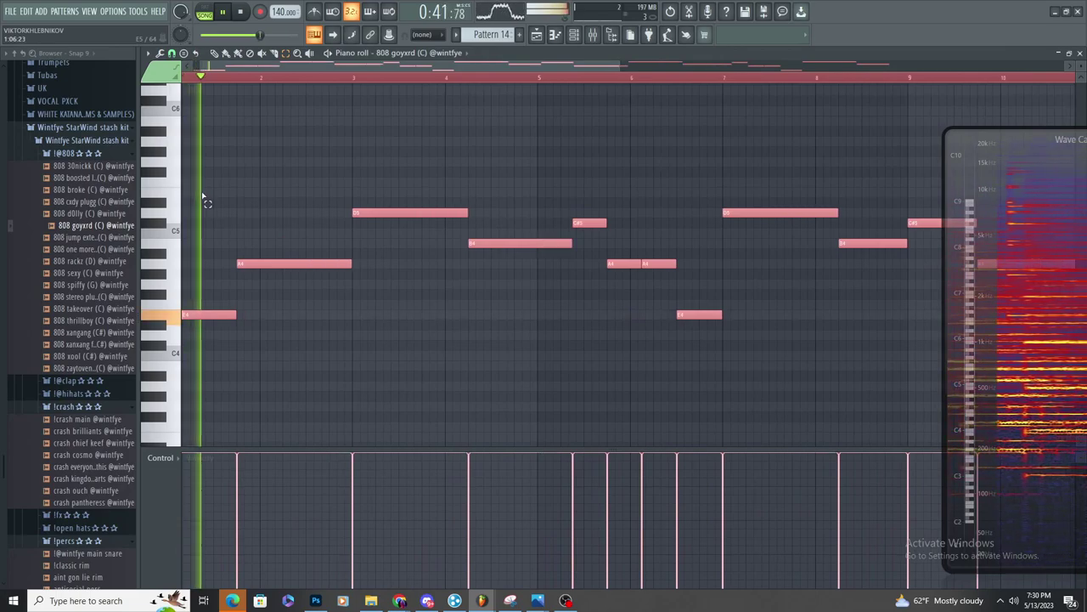
click(367, 335)
Review the lengthened 808 goyxrd notes across Pattern 14 during playback
scroll(195, 271, up, 2)
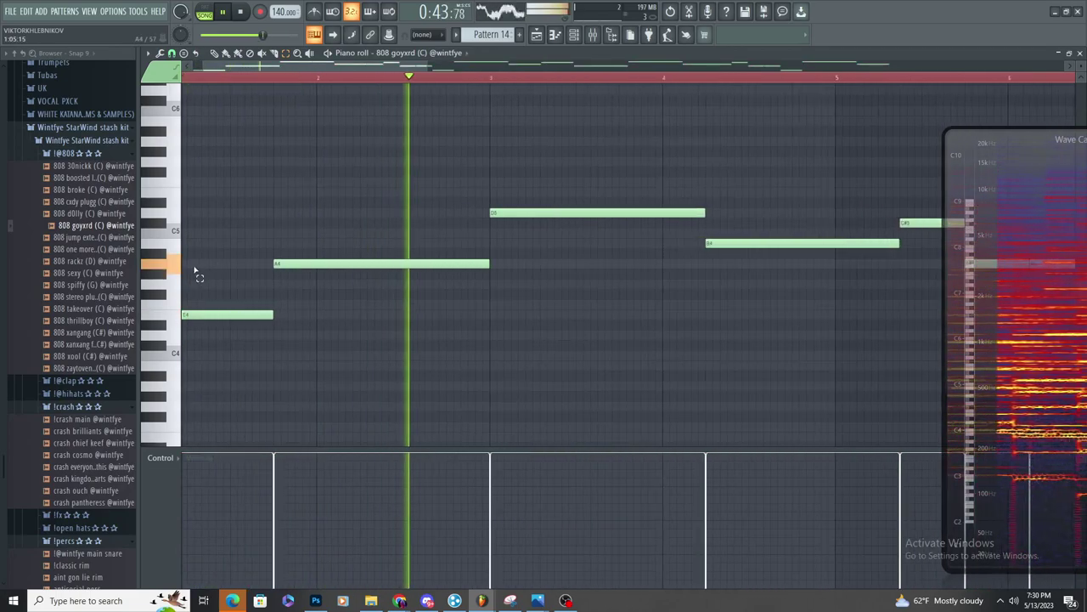
scroll(242, 306, down, 2)
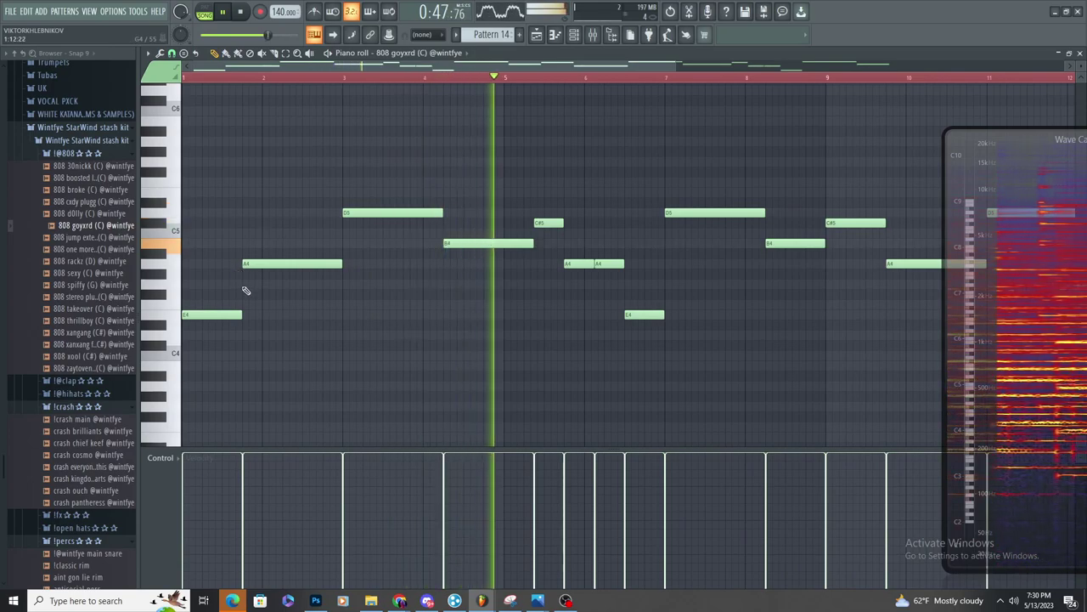
scroll(244, 291, down, 2)
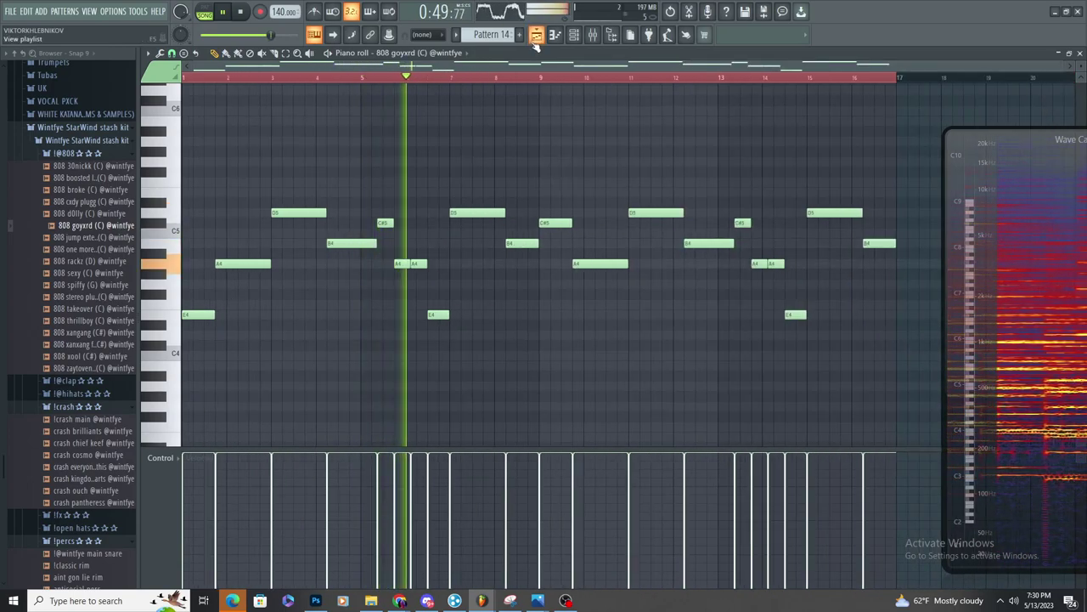
scroll(509, 67, up, 2)
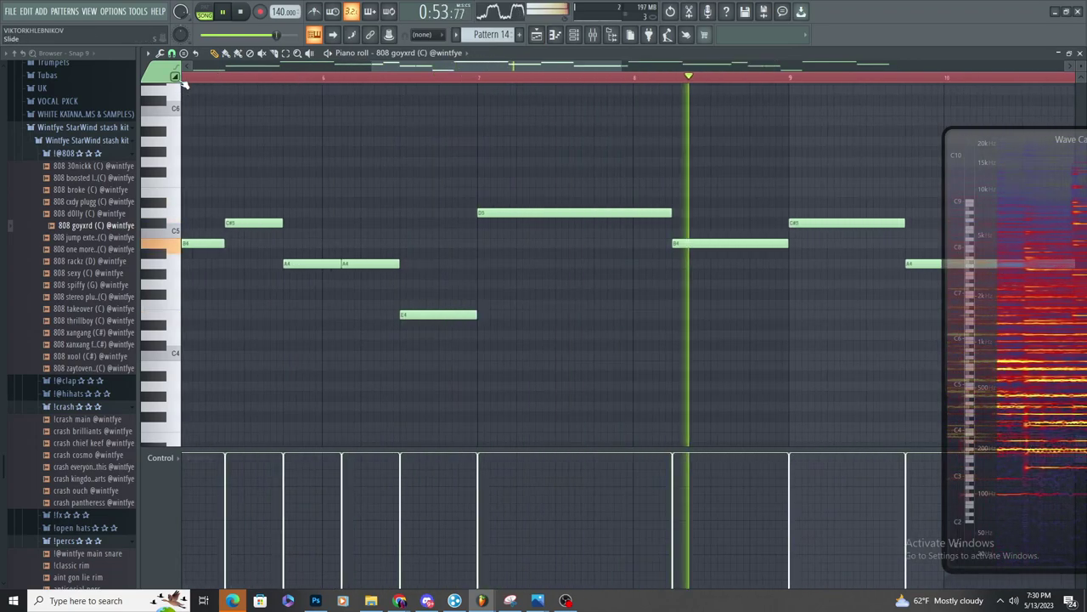
scroll(427, 152, down, 2)
scroll(407, 151, up, 3)
scroll(269, 145, down, 4)
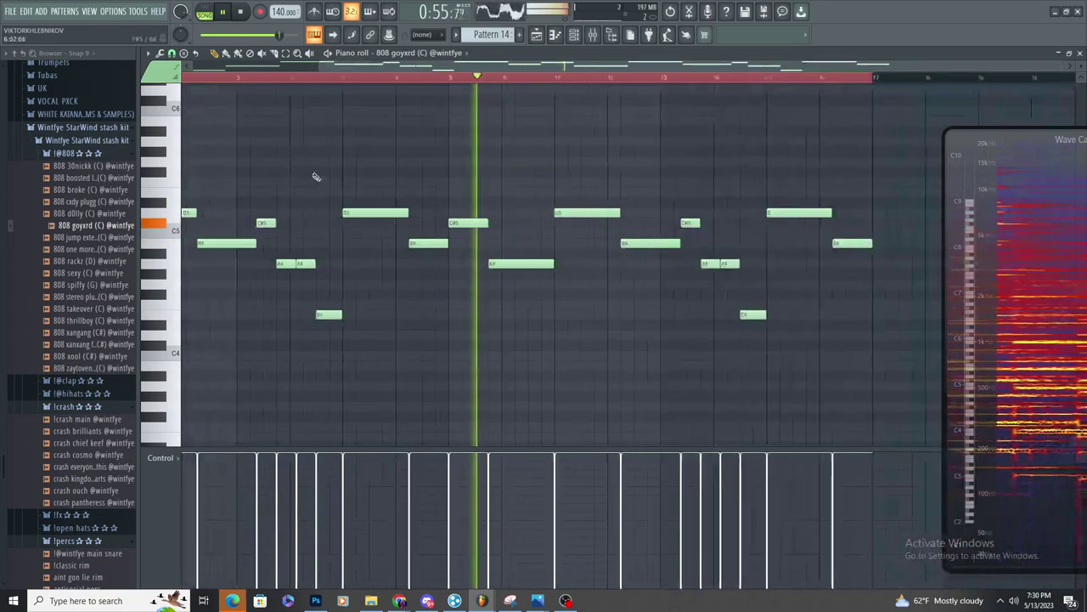
Select the 808 notes of Pattern 14, check them through to the pattern's end and return to the playlist
click(286, 53)
drag(922, 170, 185, 433)
scroll(625, 314, up, 5)
scroll(620, 328, down, 3)
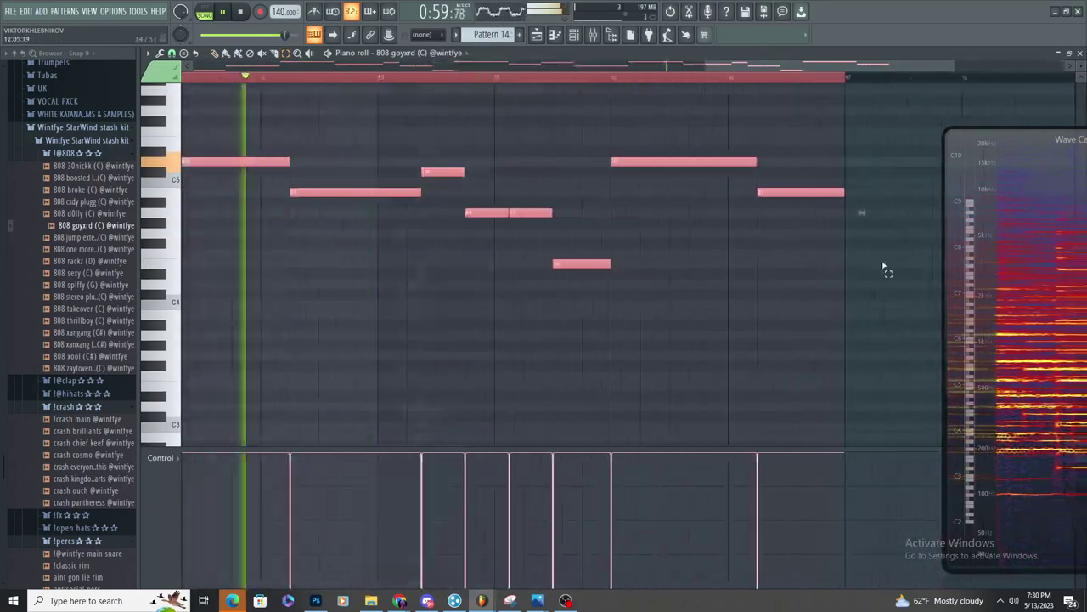
scroll(892, 268, up, 5)
key(ctrl+b)
scroll(425, 394, down, 3)
click(540, 35)
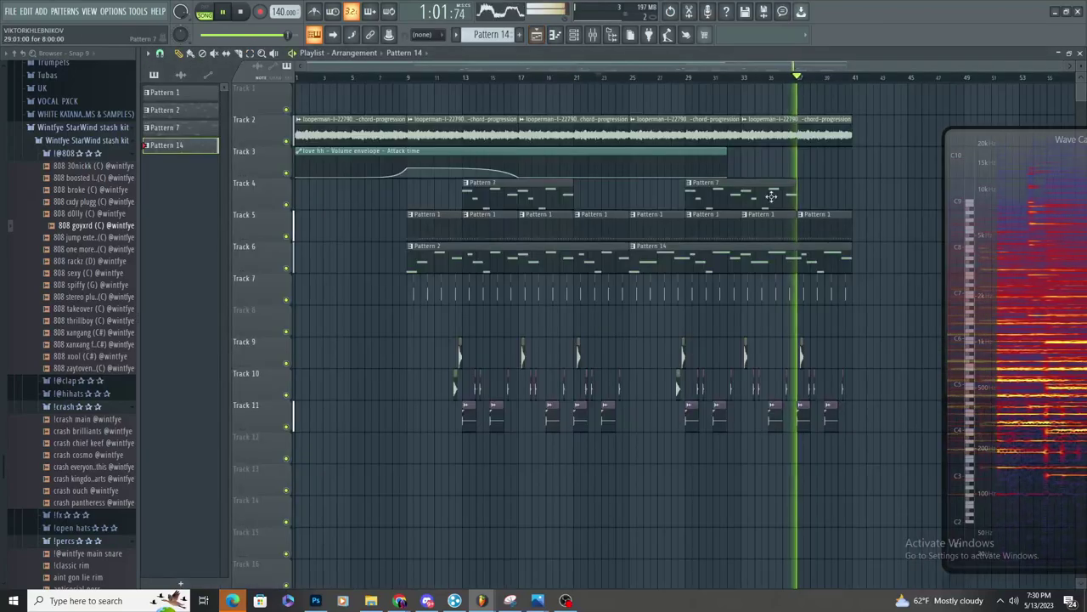
Duplicate all second-section clips on Tracks 4 to 11, bars 25 to 41, directly after themselves from bar 41
scroll(832, 211, up, 4)
drag(308, 453, 260, 471)
key(ctrl+z)
scroll(372, 410, down, 1)
scroll(372, 410, down, 2)
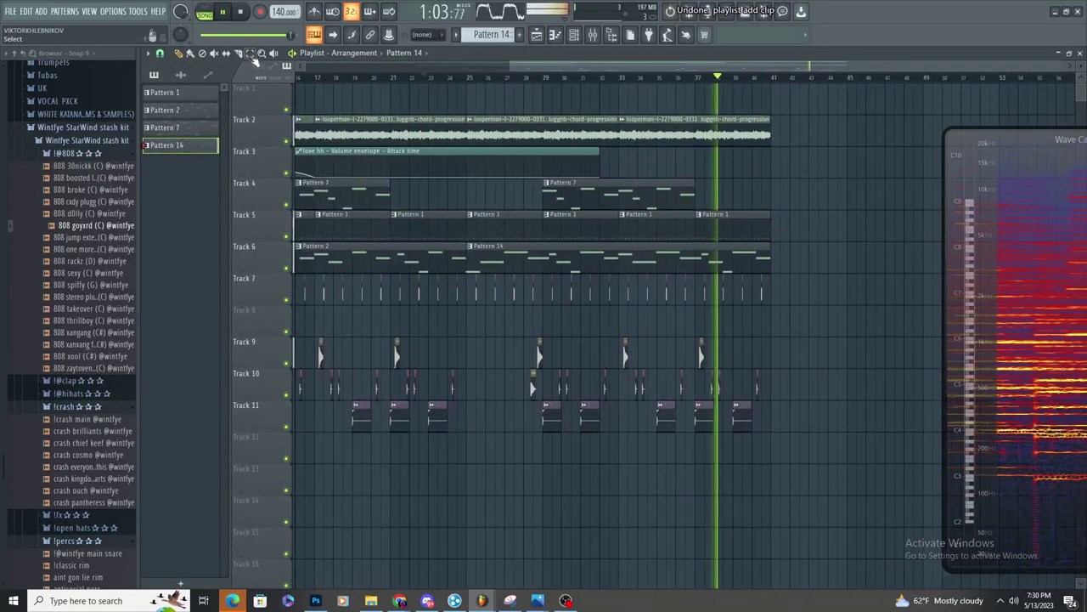
drag(828, 197, 471, 450)
scroll(782, 272, up, 5)
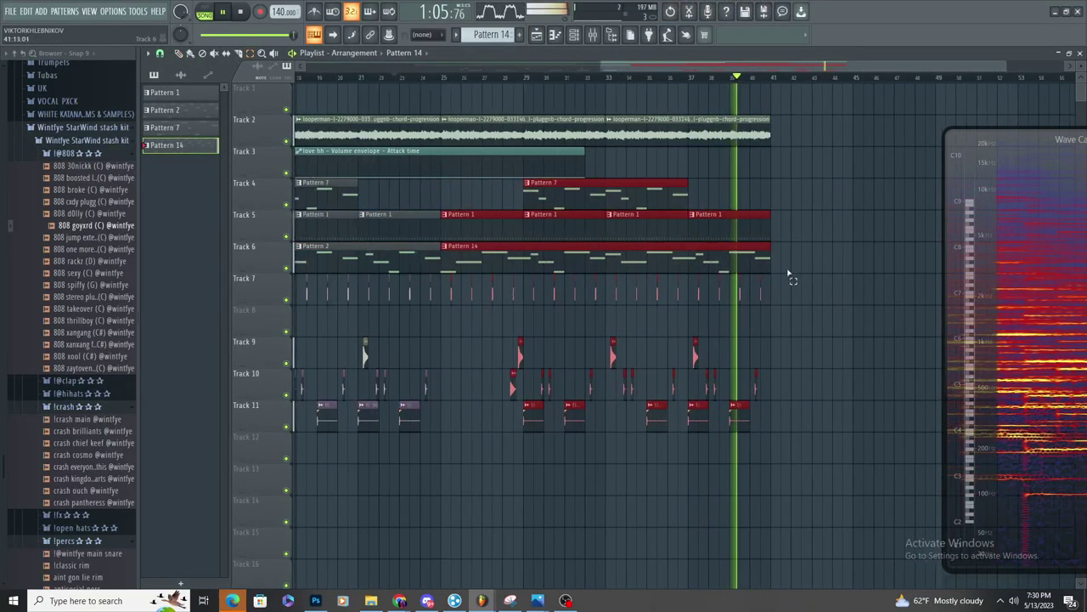
key(ctrl+b)
scroll(425, 244, down, 3)
Place two more chord progression loop clips end to end on Track 2, at bars 41 and 49
click(180, 55)
scroll(408, 153, down, 2)
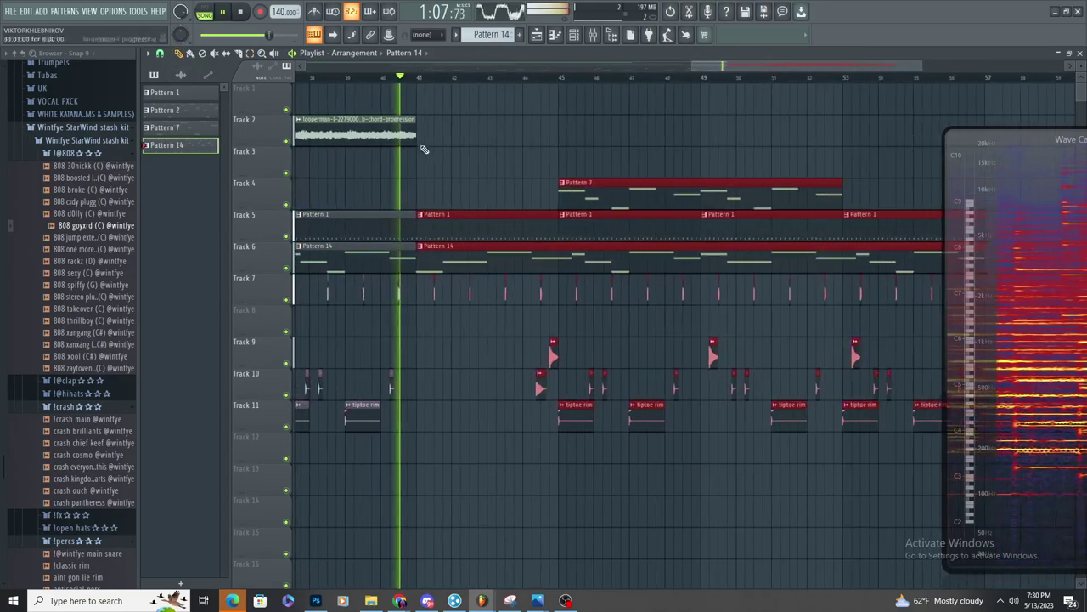
click(437, 134)
right_click(436, 134)
click(398, 134)
click(397, 133)
click(426, 127)
click(706, 136)
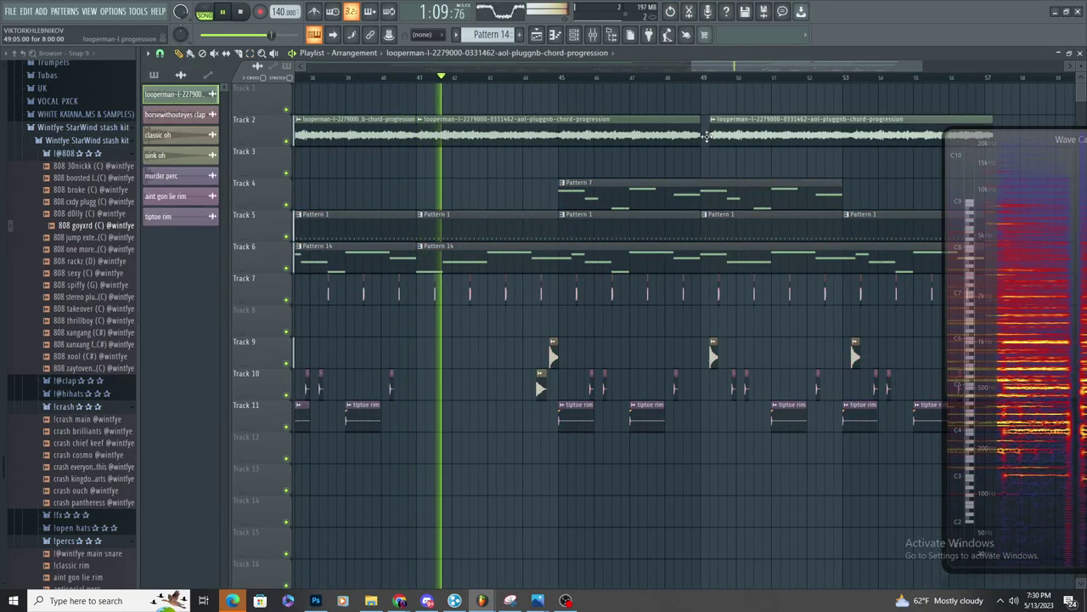
Delete the duplicated Pattern 14 clip at bar 41 on Track 6 and extend the preceding Pattern 14 clip to bar 57
right_click(471, 268)
drag(412, 263, 1077, 258)
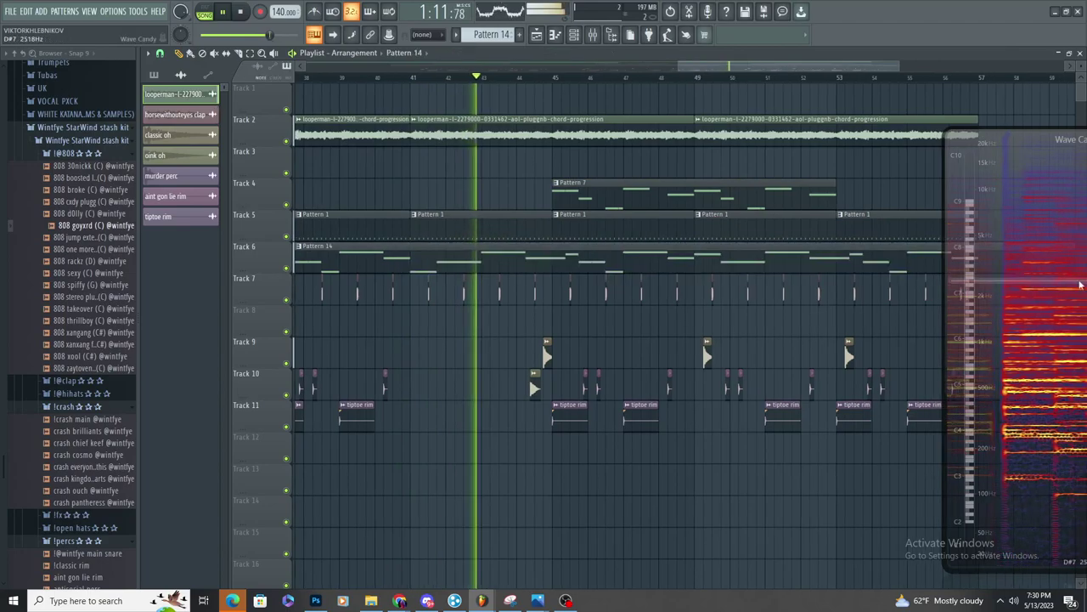
scroll(777, 253, down, 3)
Open Pattern 14's 808 notes, enable slide notes and add an A4 slide at bar 23 matching the length of the D5 above
double_click(784, 249)
scroll(608, 276, down, 5)
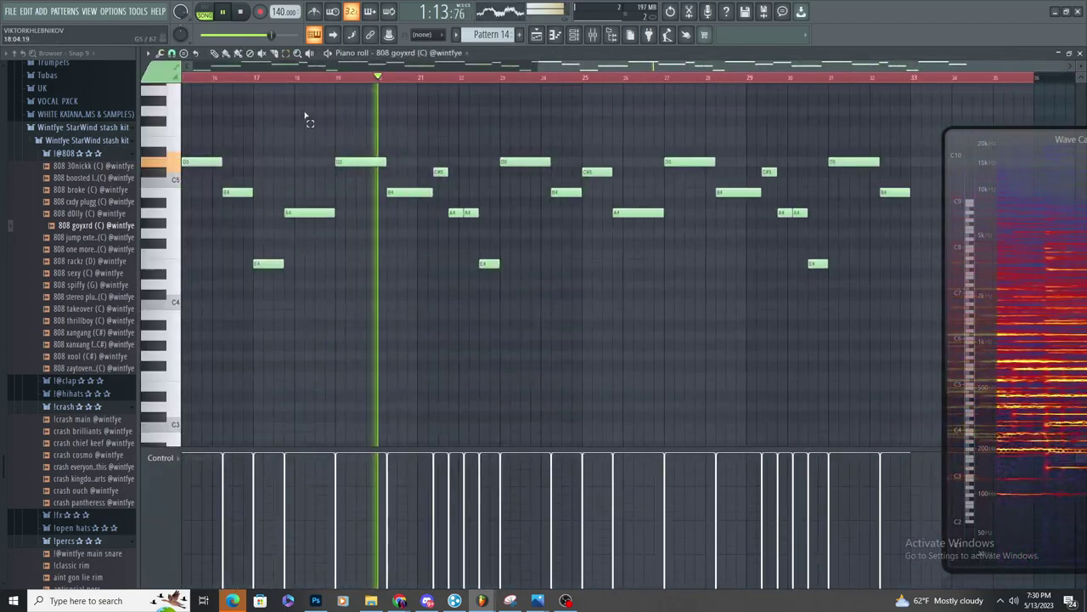
scroll(288, 136, up, 4)
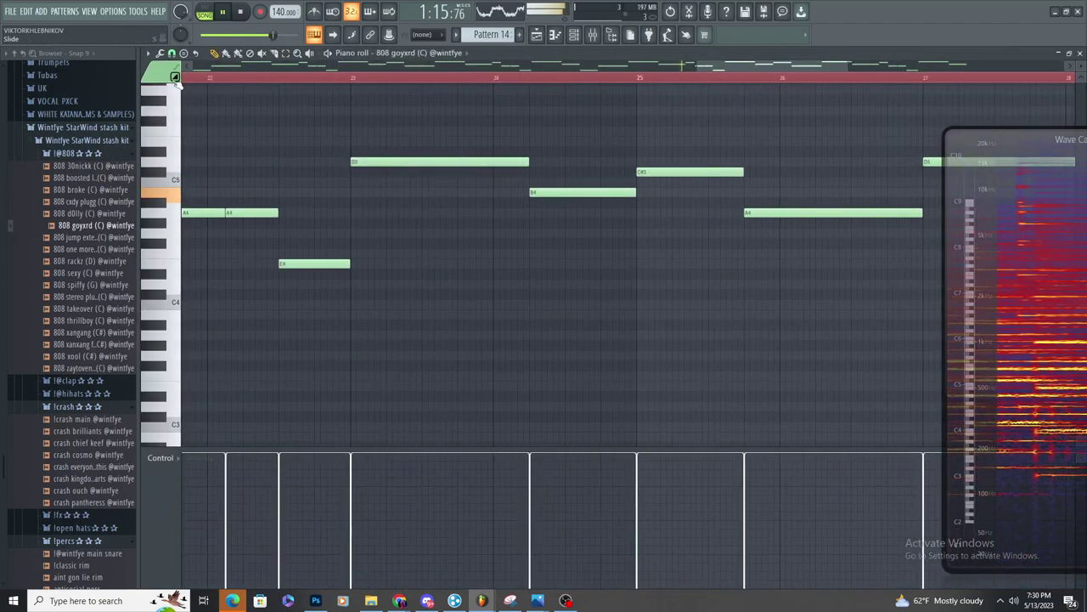
scroll(406, 214, up, 2)
scroll(429, 205, down, 2)
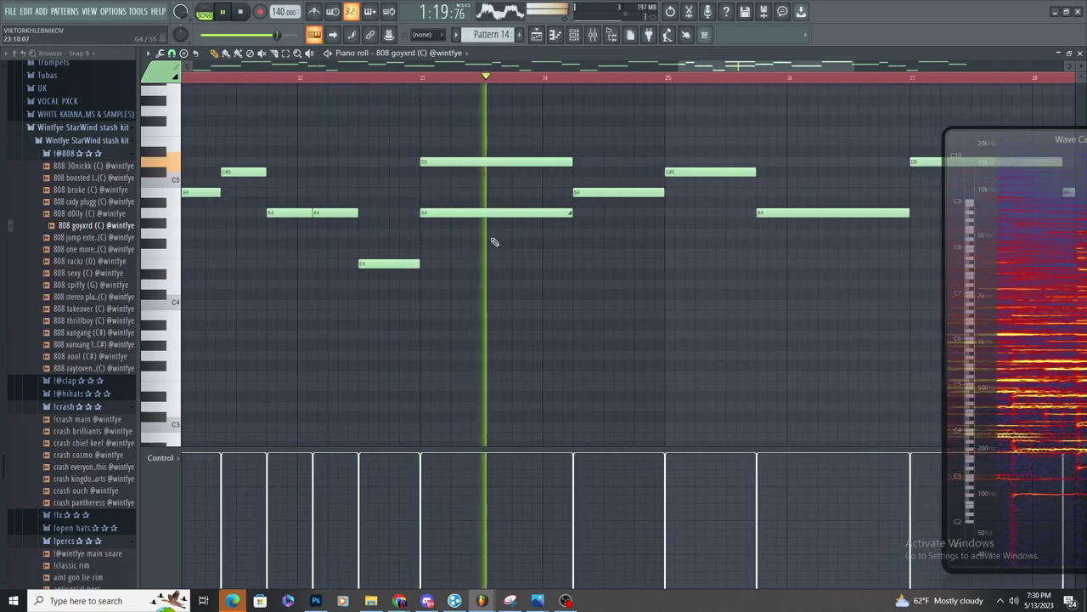
Shorten the C#5 note at bar 25 so a gap is left before the following A4 note
scroll(447, 280, down, 3)
scroll(517, 296, up, 3)
scroll(487, 316, down, 2)
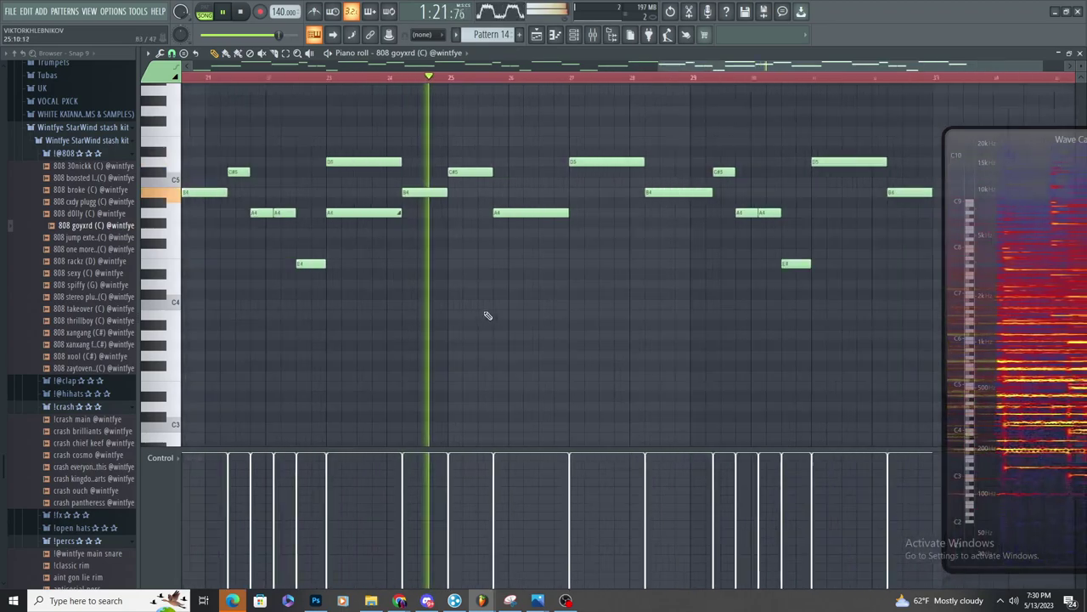
scroll(486, 306, up, 2)
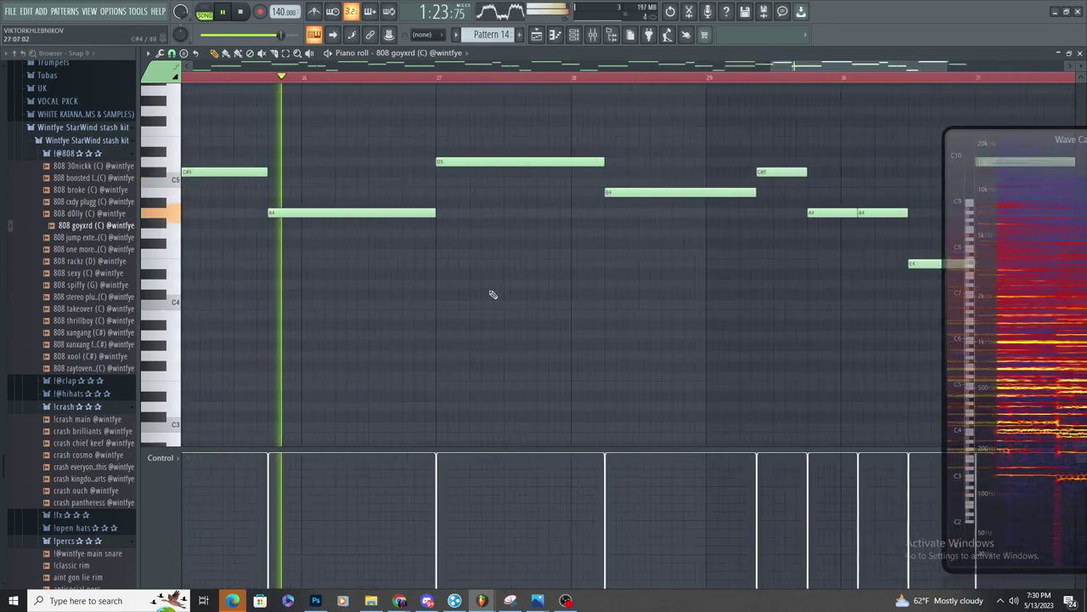
scroll(491, 296, down, 2)
scroll(329, 162, up, 3)
click(265, 79)
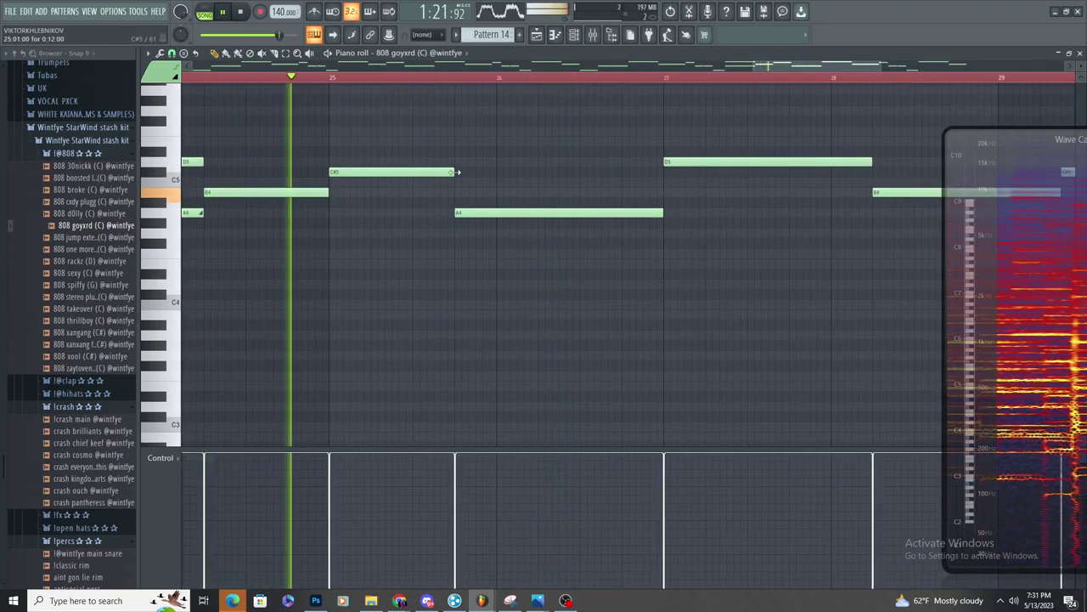
drag(457, 172, 415, 174)
scroll(429, 207, down, 2)
scroll(434, 208, up, 2)
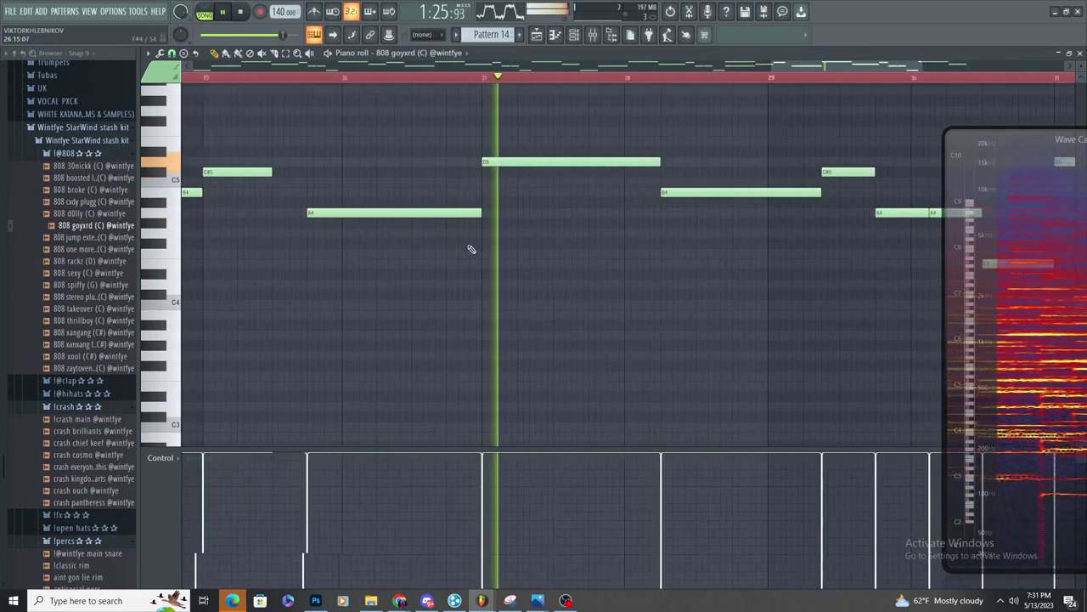
Start the B4 note in bar 28 later to leave a gap, shorten it to 14 steps and raise it to D5
key(space)
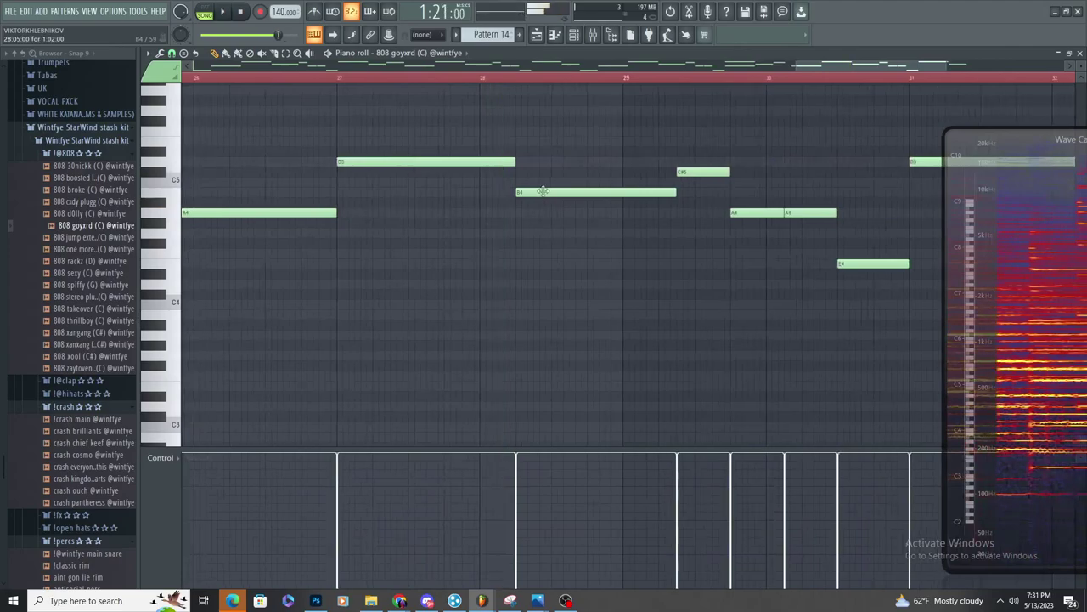
drag(1035, 296, 791, 265)
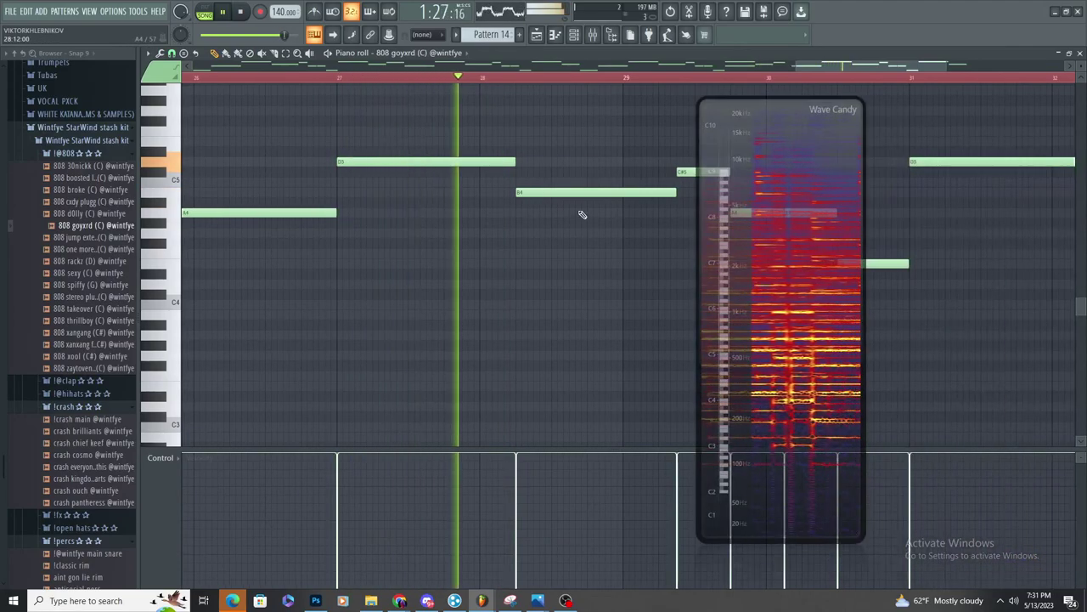
key(ctrl+z)
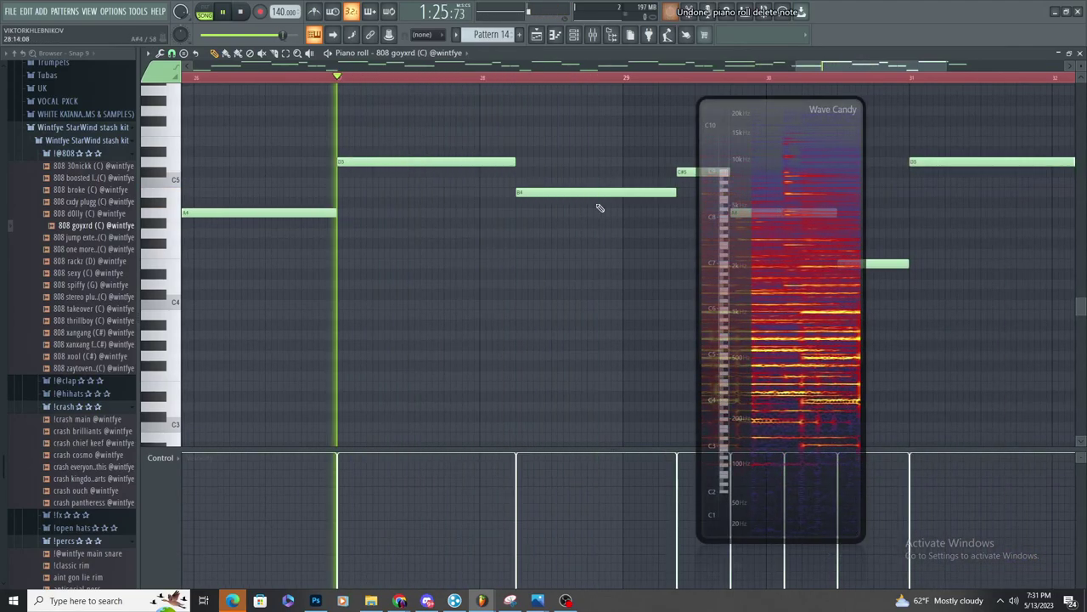
key(space)
drag(578, 192, 615, 186)
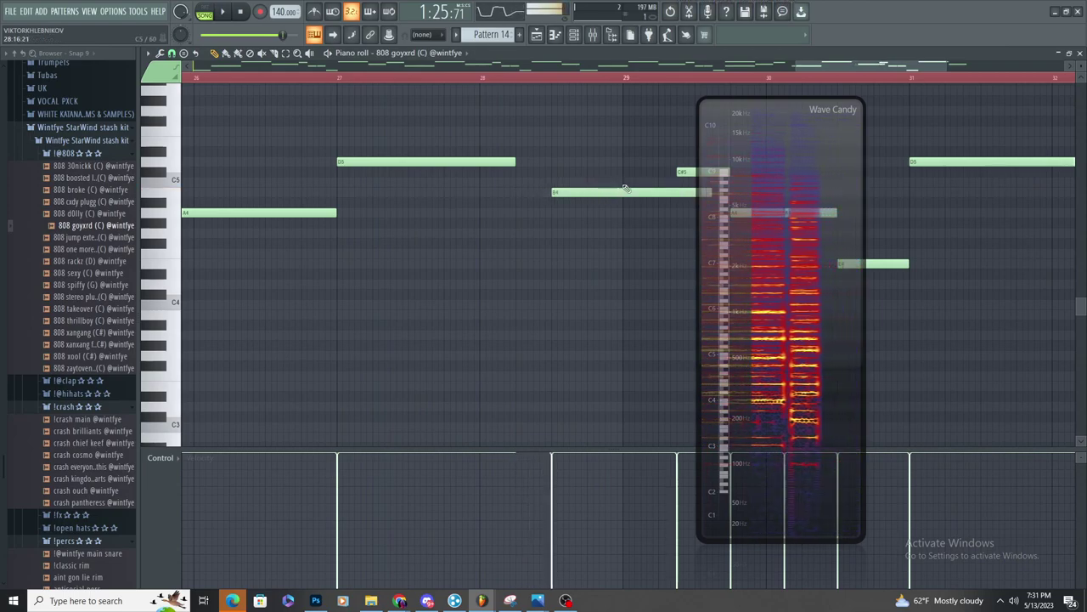
drag(694, 202, 738, 204)
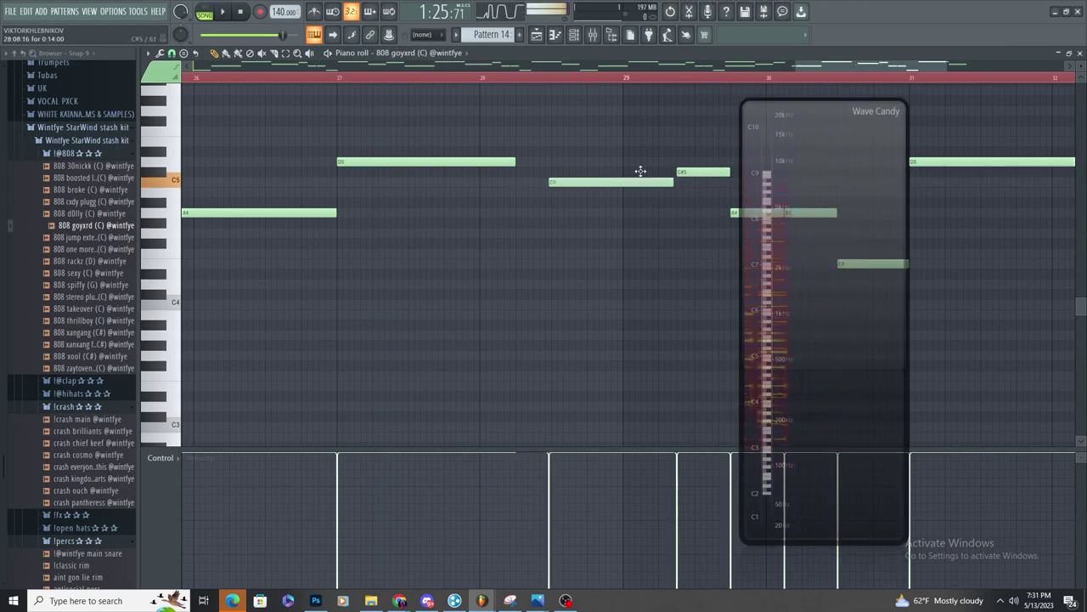
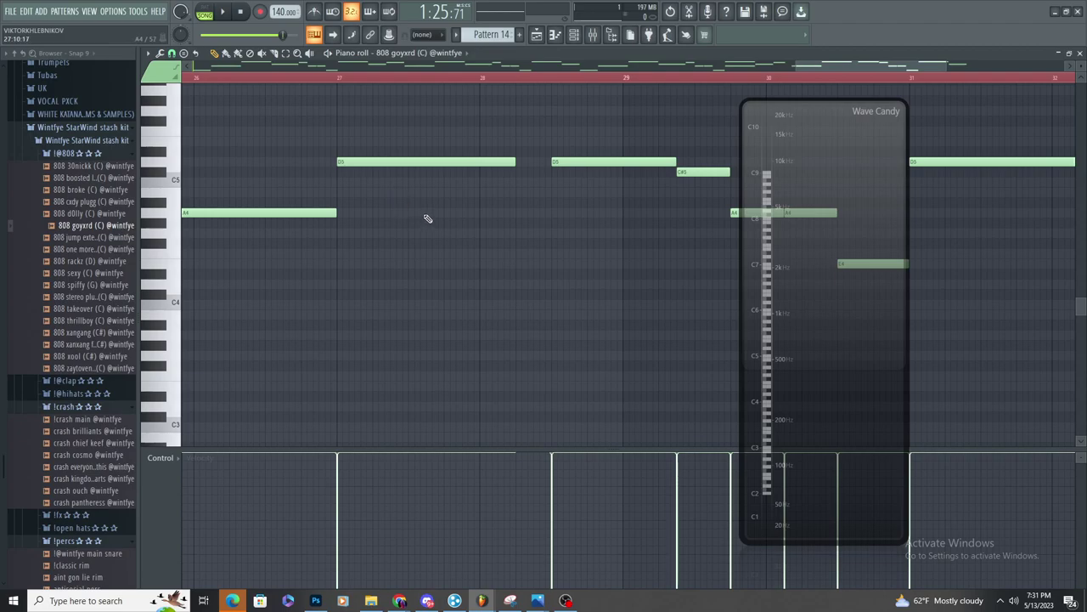
key(space)
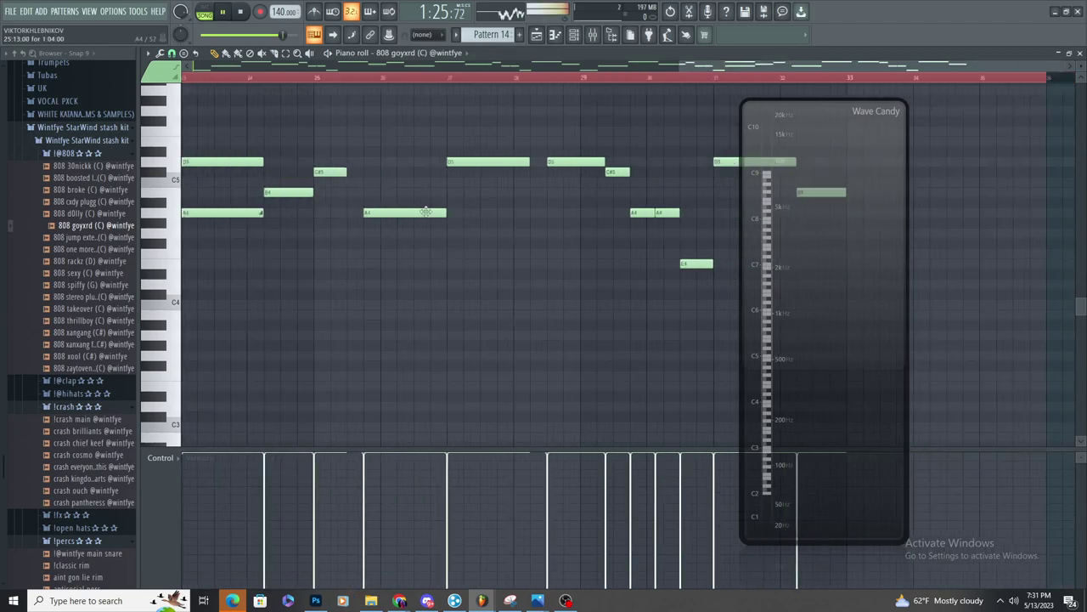
key(space)
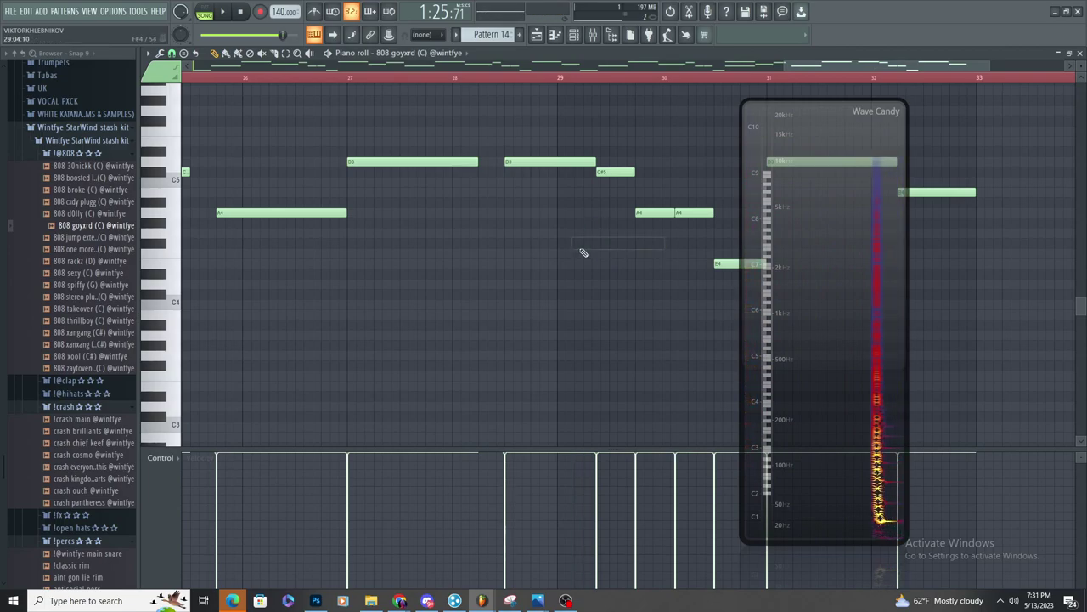
Move the Wave Candy display away from the notes and minimize it to a small tile
scroll(578, 238, left, 3)
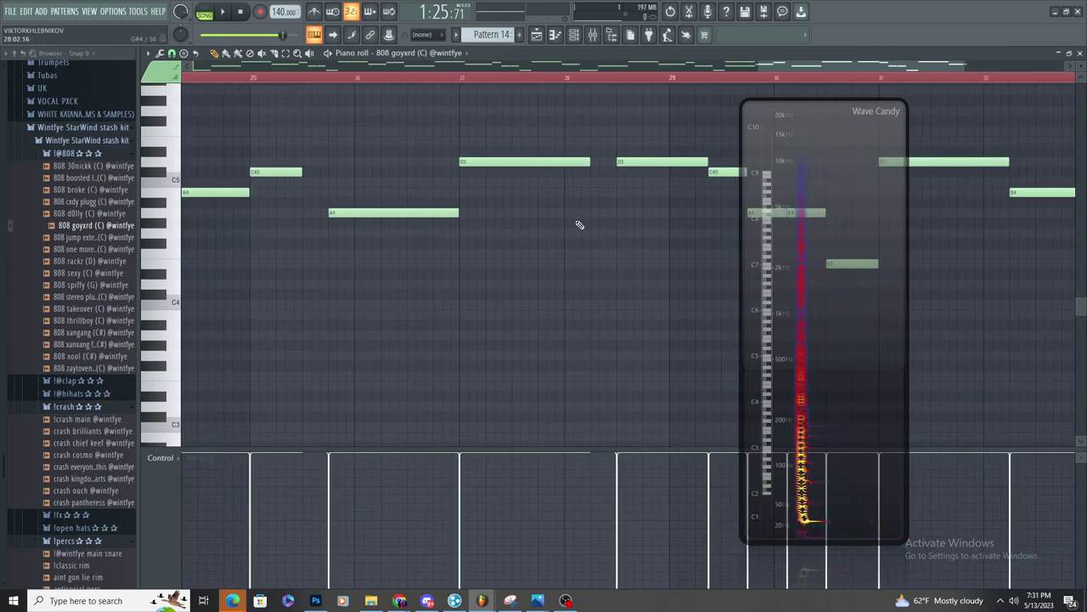
scroll(579, 224, down, 3)
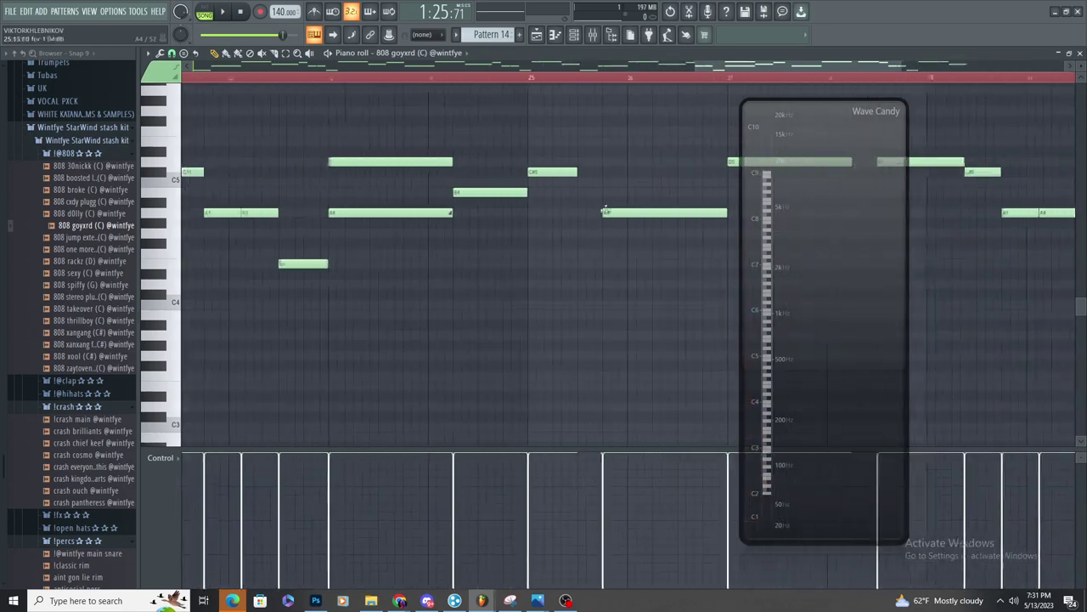
key(space)
scroll(654, 180, down, 5)
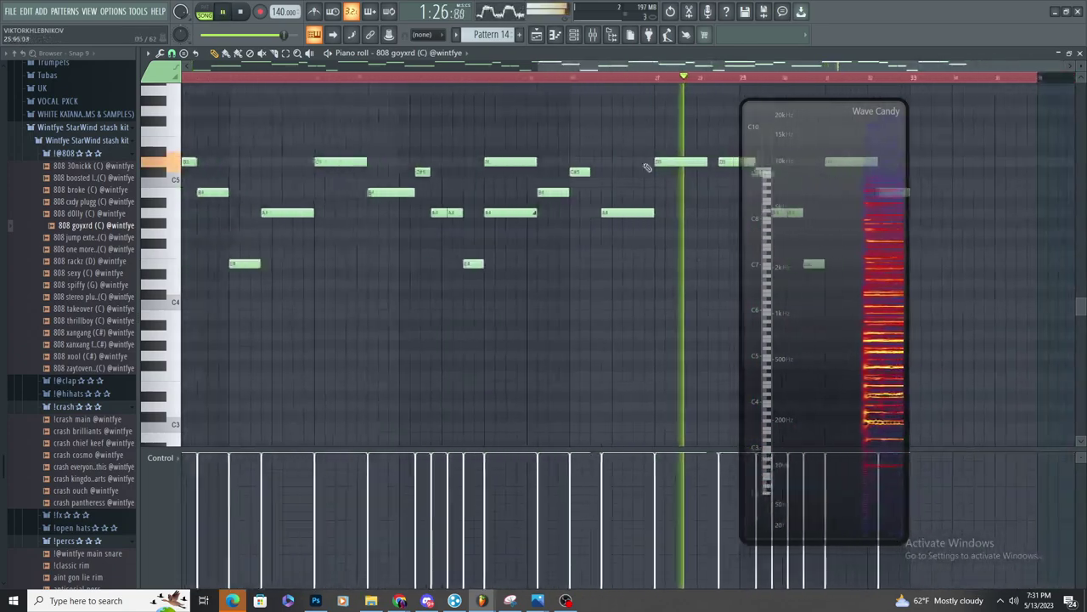
drag(818, 221, 605, 262)
scroll(935, 250, up, 6)
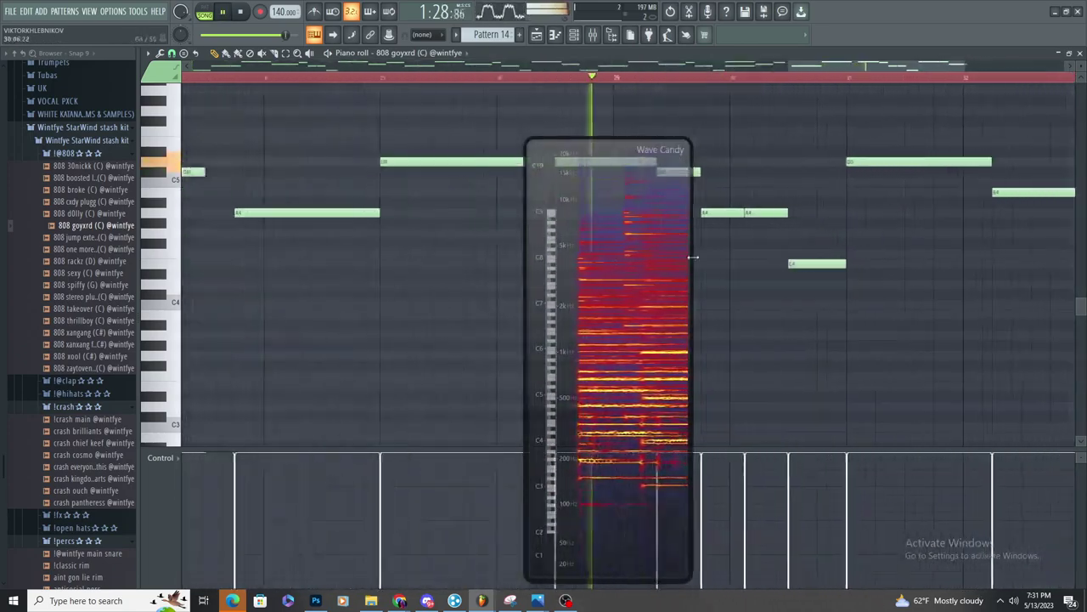
double_click(640, 269)
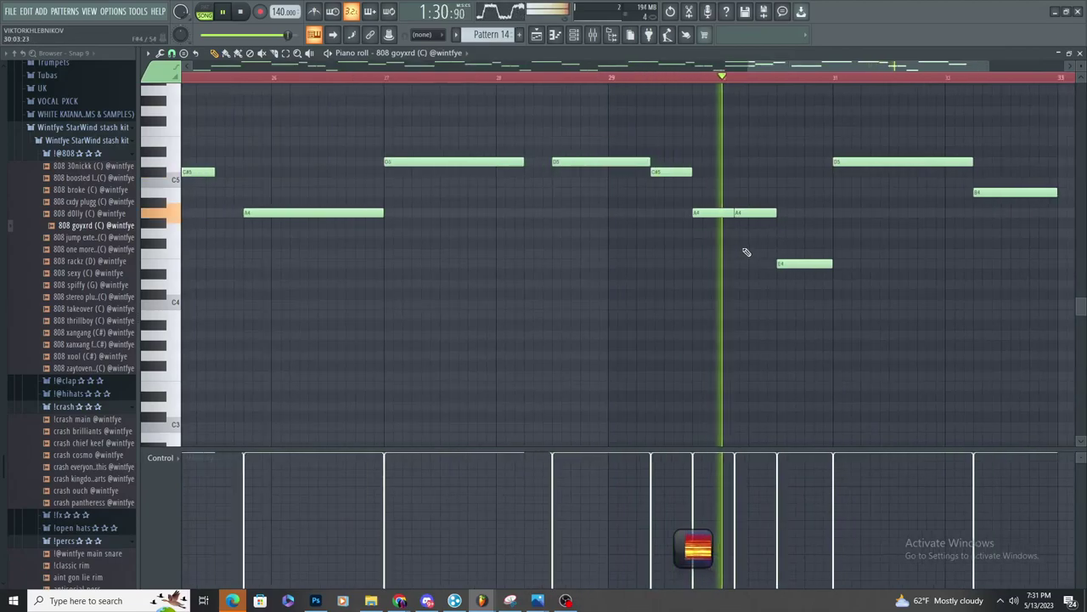
Add an A4 slide note beneath the D5 note at bar 31, ending near that note's end
scroll(896, 238, down, 5)
scroll(909, 235, up, 4)
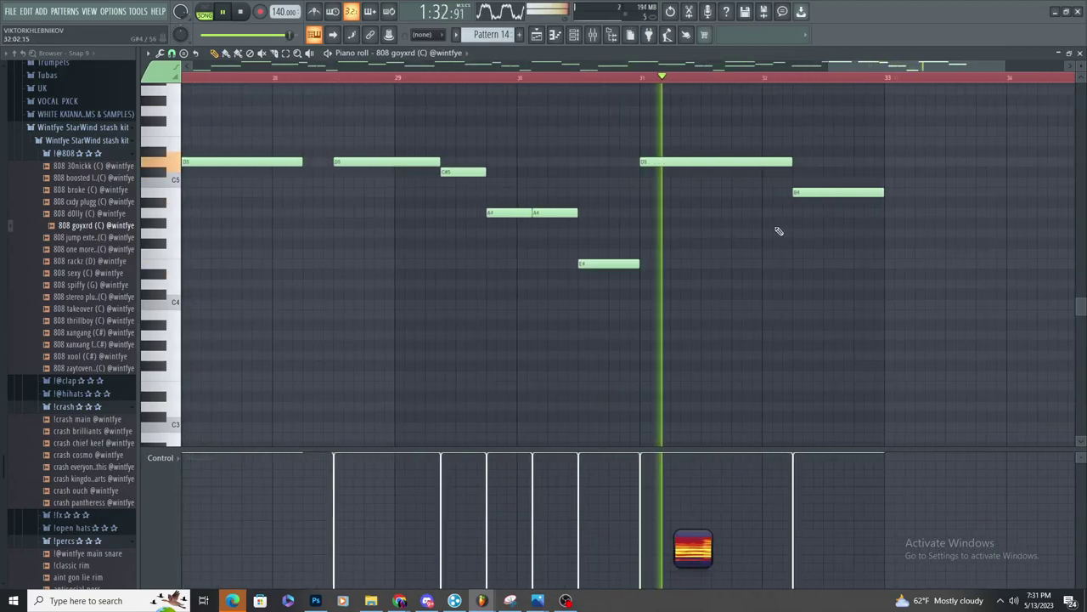
scroll(776, 174, up, 2)
scroll(459, 158, down, 2)
scroll(516, 175, down, 3)
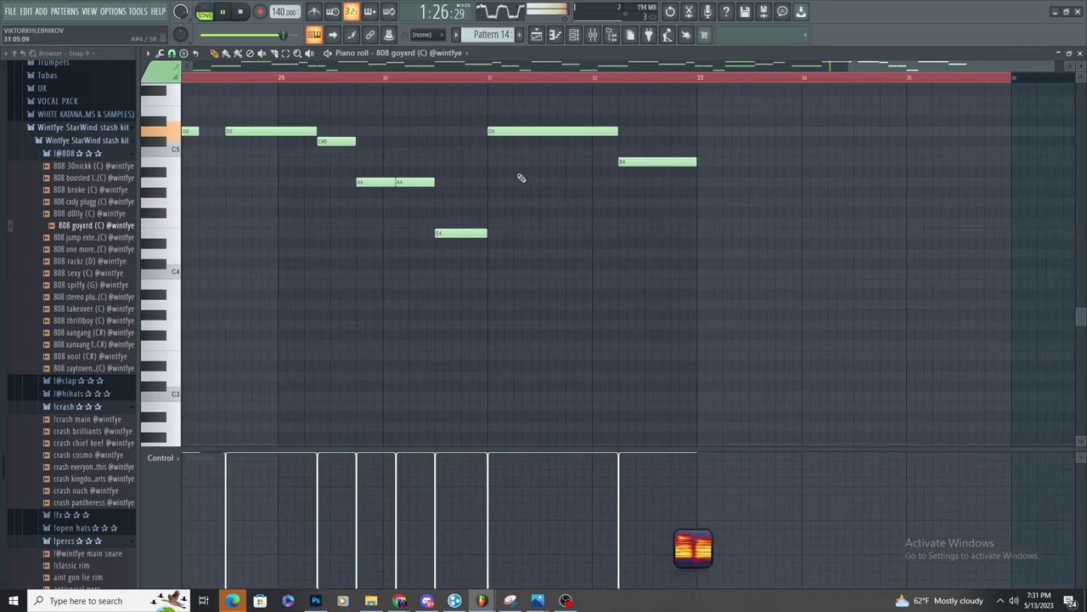
mouse_move(552, 174)
mouse_down()
mouse_move(550, 163)
mouse_move(568, 187)
mouse_up()
scroll(592, 176, up, 2)
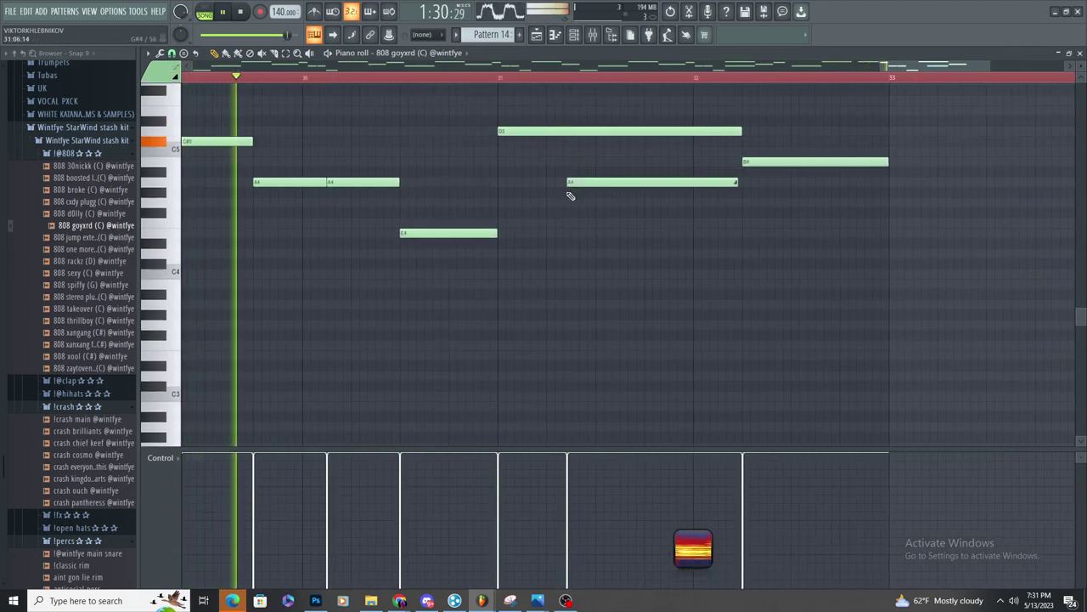
Raise the final B4 note in bar 32 to D5 and shift the A4 slide note to start at 31:07:00
scroll(574, 187, down, 2)
scroll(700, 174, up, 2)
drag(693, 161, 690, 131)
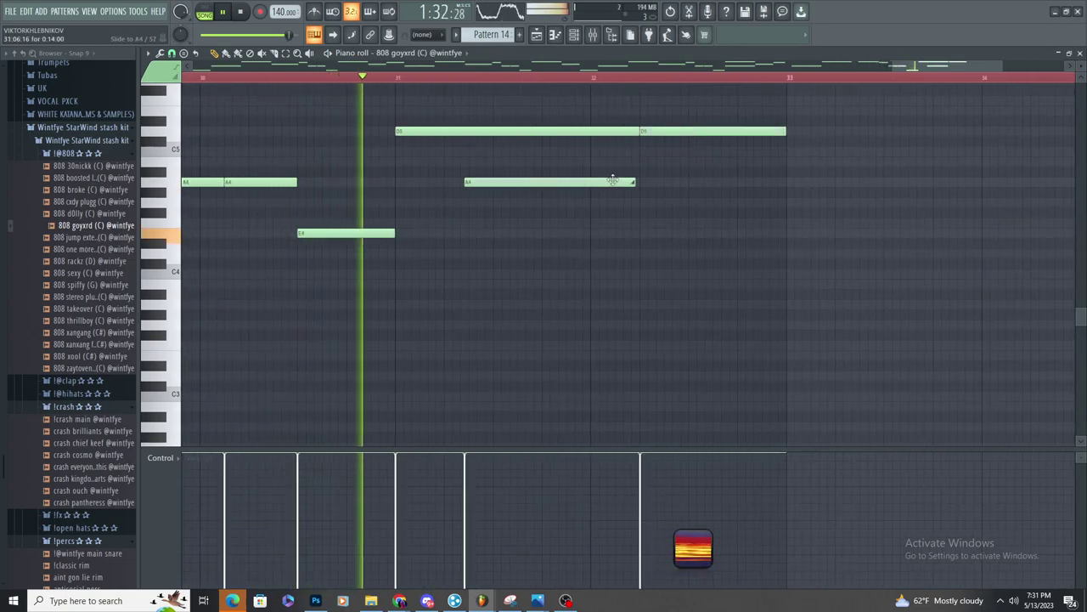
drag(614, 180, 618, 180)
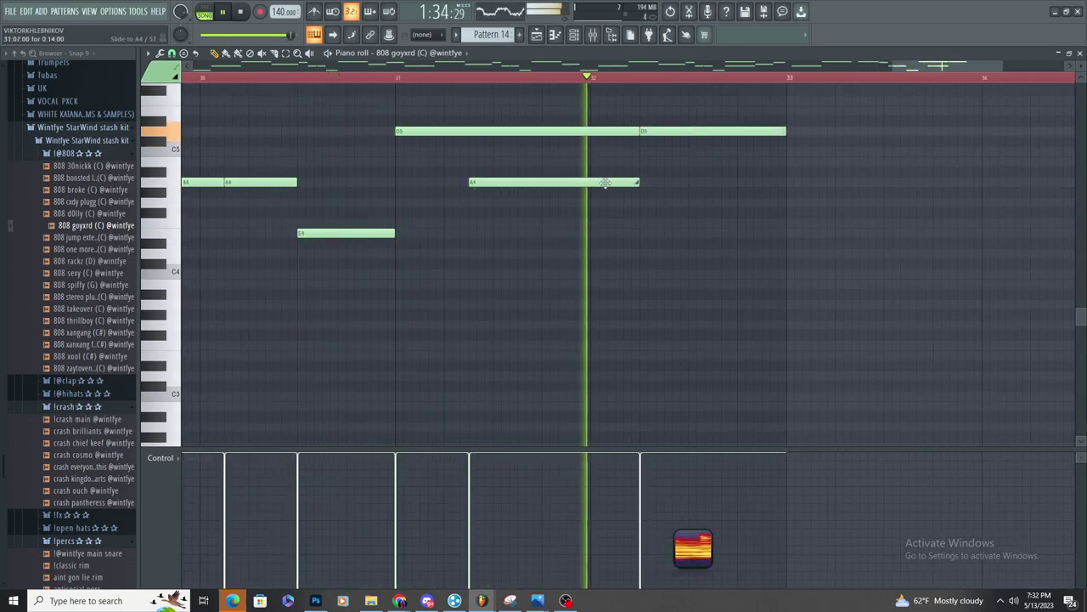
Move the A4 slide note to start at 31:09:00 and shorten it to 12 steps
scroll(578, 176, down, 2)
click(427, 78)
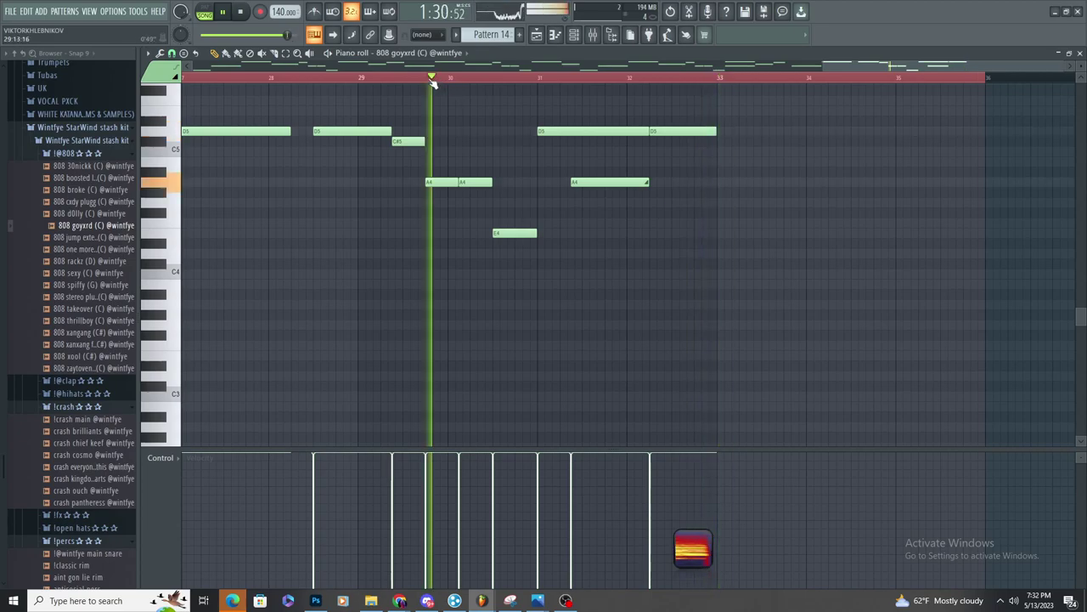
scroll(595, 175, up, 2)
ctrl+click(598, 179)
key(ctrl+z)
drag(605, 178, 629, 177)
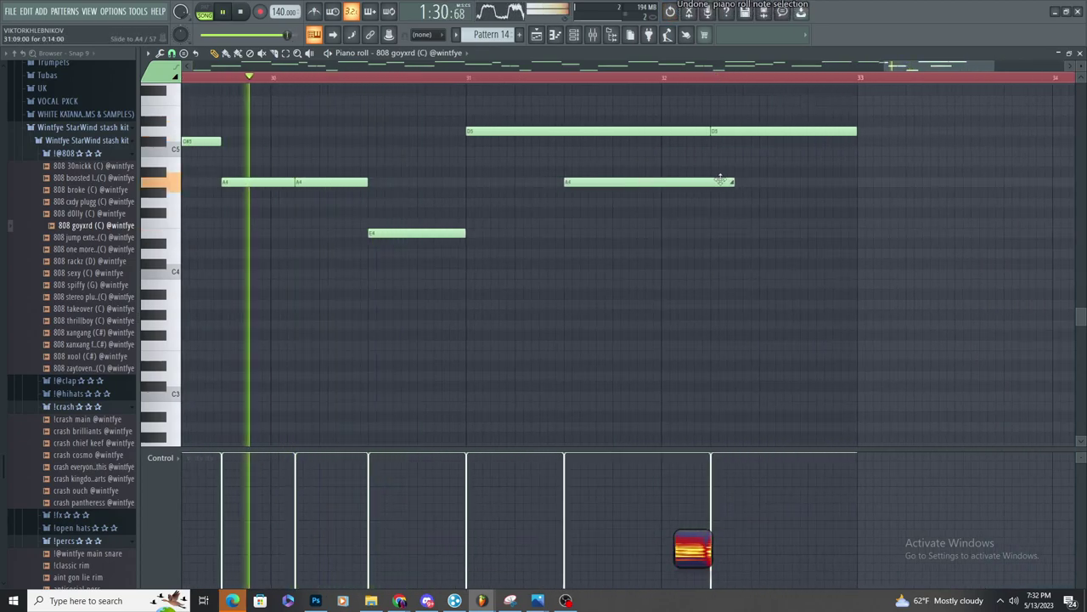
drag(729, 182, 710, 183)
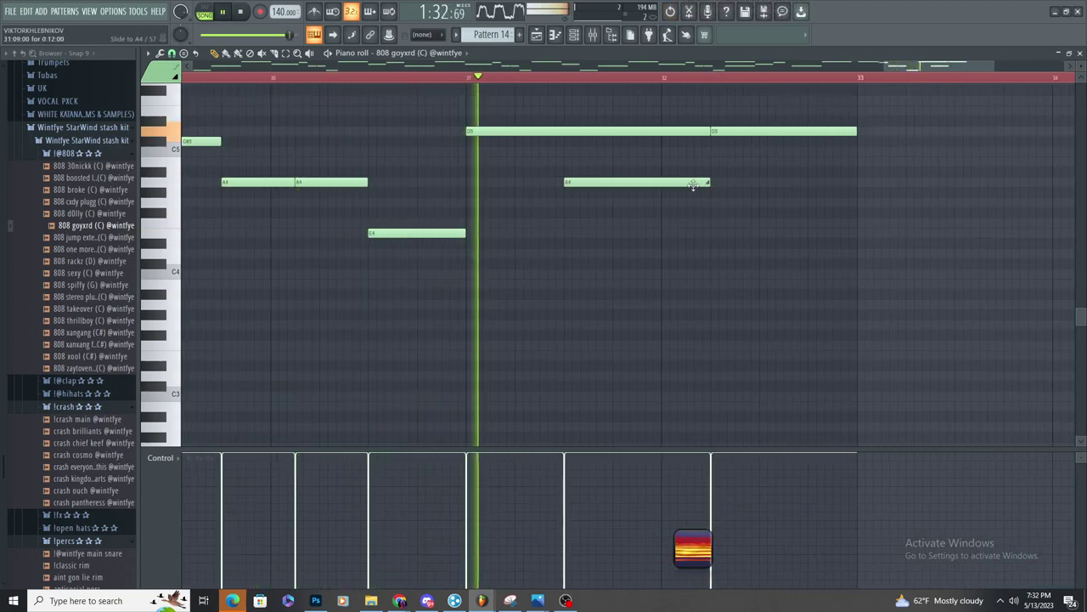
Shorten the A4 slide note to 6 steps and add a 6-step D5 slide note right after it at 31:15:00
scroll(662, 255, up, 4)
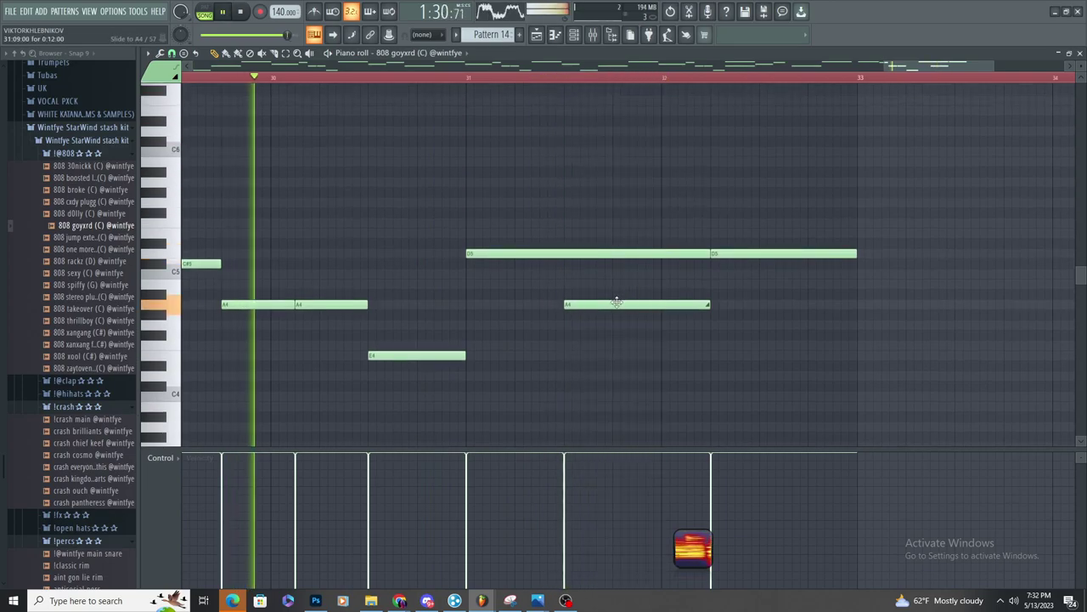
drag(709, 305, 636, 308)
click(640, 253)
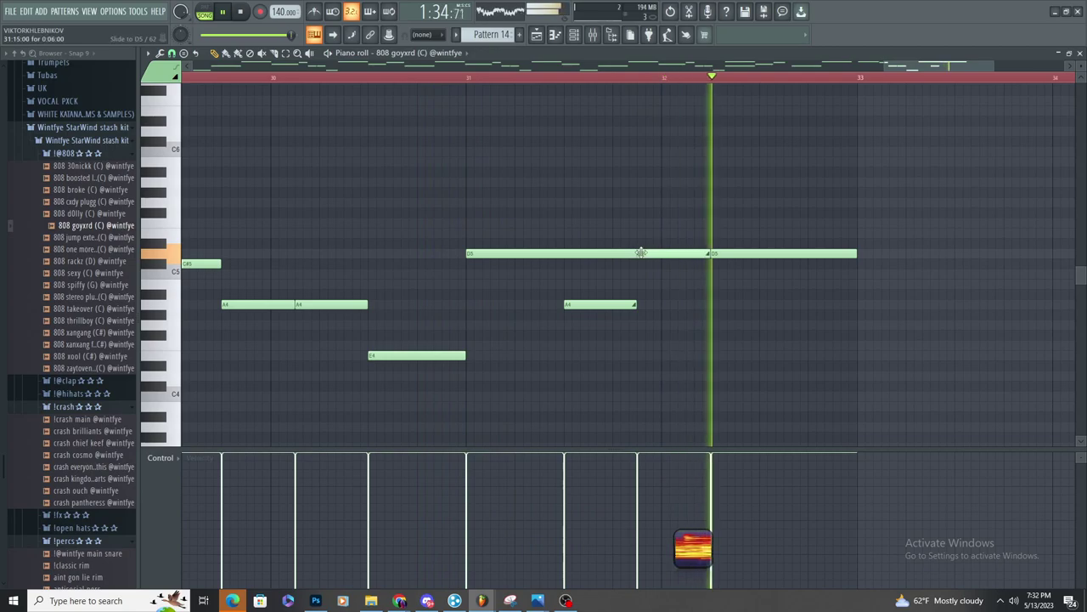
Set the two slide notes in bar 31 to 8 steps each, A4 starting at 31:05:00 and B4 at 31:13:00
drag(587, 306, 533, 308)
key(space)
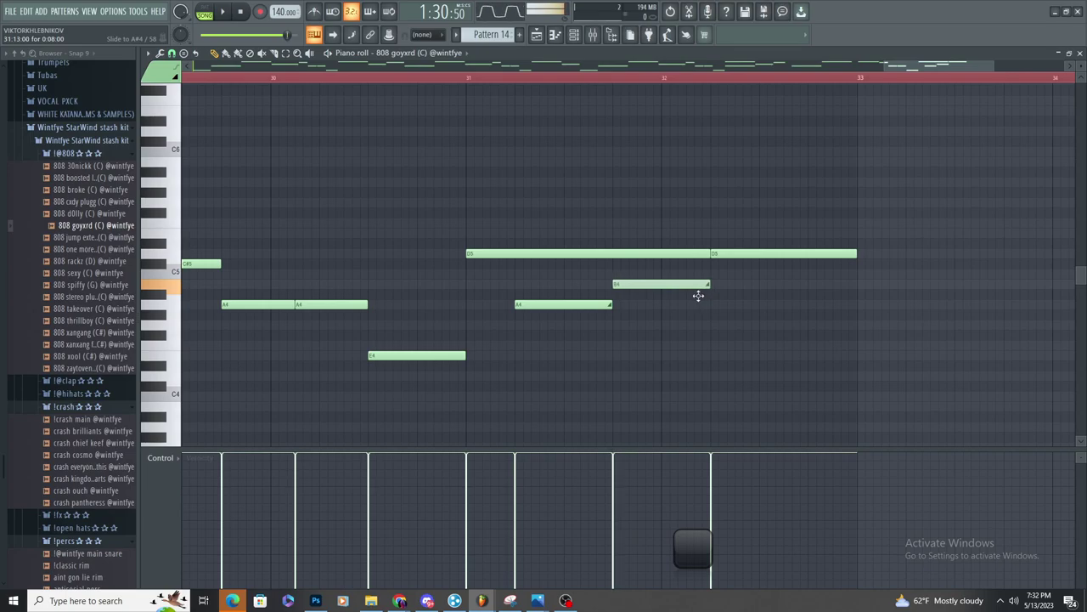
key(space)
scroll(697, 296, down, 4)
scroll(717, 253, up, 4)
ctrl+scroll(716, 252, up, 1)
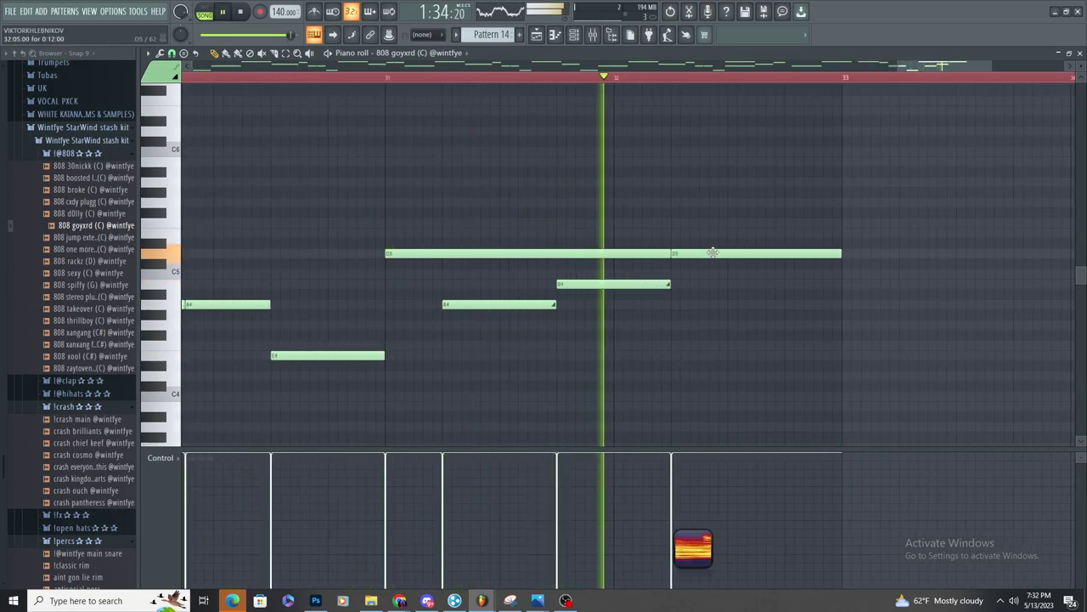
Try raising the B4 slide note at 31:13:00 to D5, keeping its 8-step length
drag(635, 285, 569, 243)
key(ctrl+z)
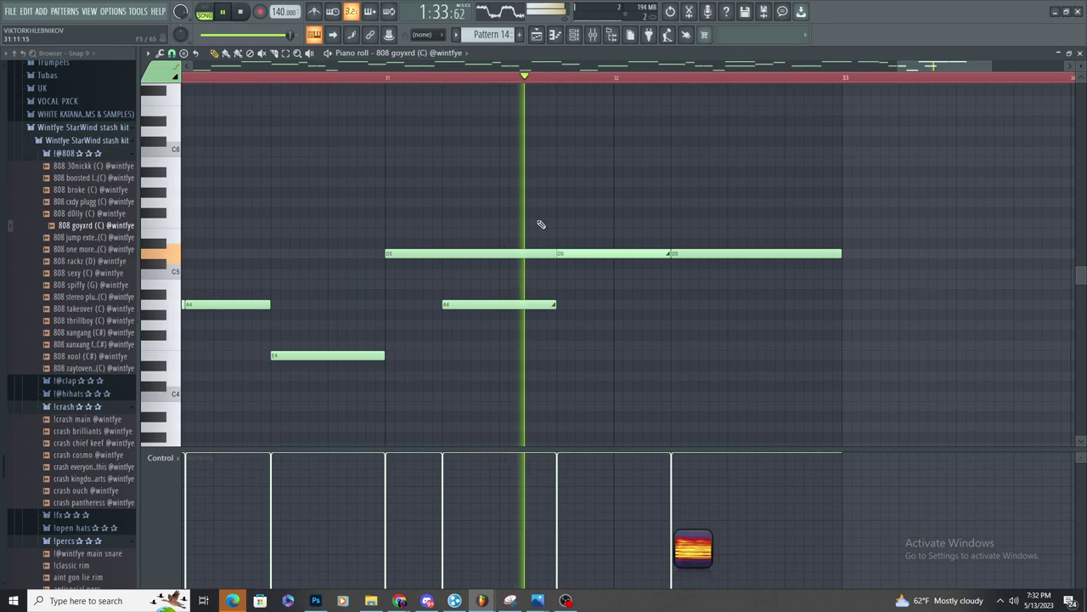
scroll(536, 224, down, 2)
scroll(532, 224, up, 2)
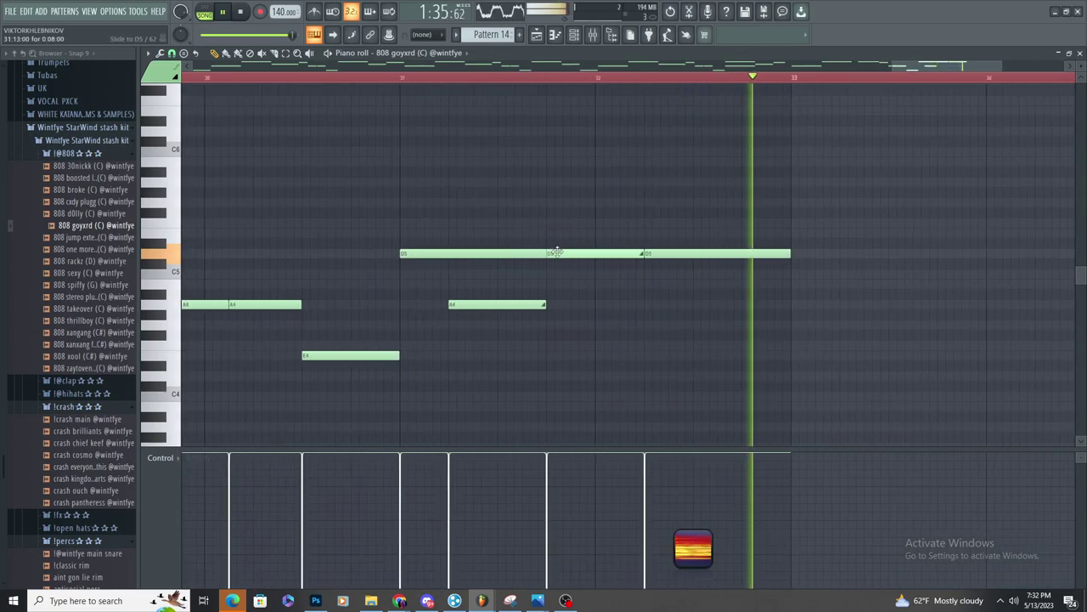
key(space)
click(549, 284)
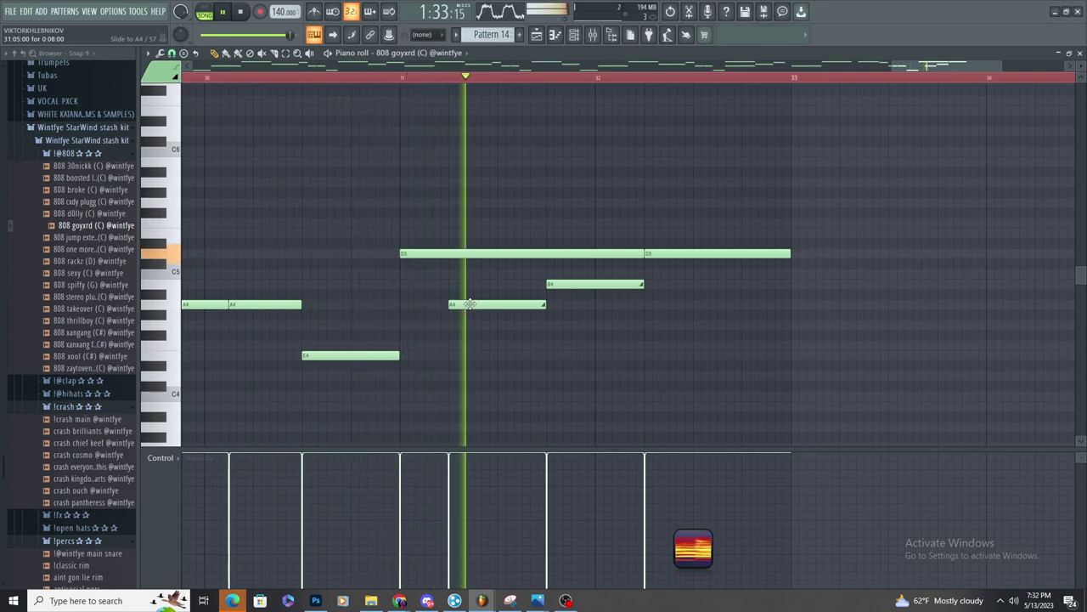
Lower the final D5 note in bar 32 to B4 to match the slide note before it
scroll(750, 315, down, 3)
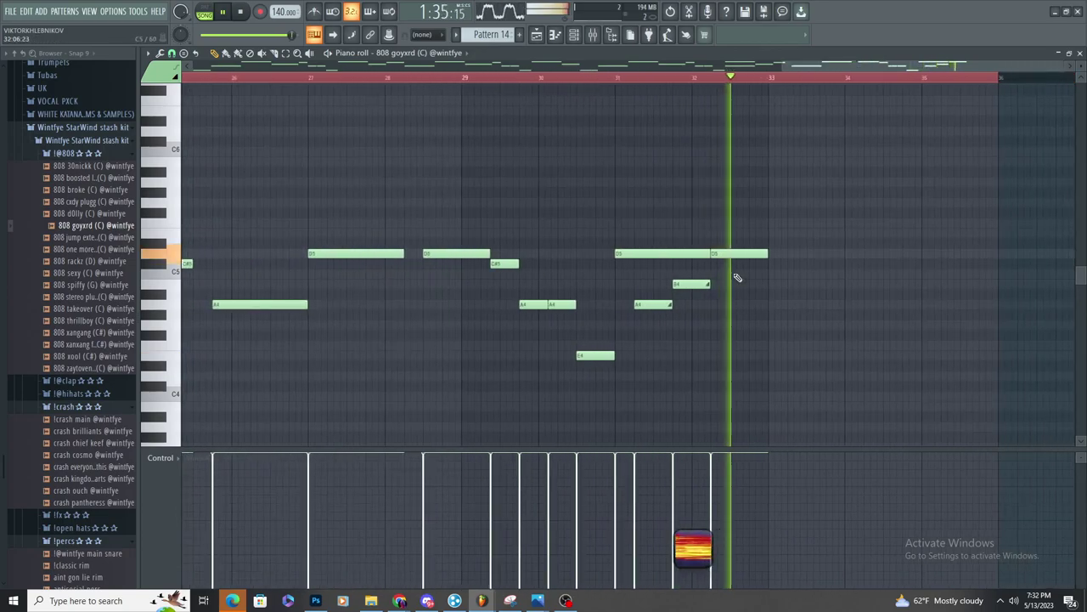
scroll(837, 325, up, 2)
key(space)
key(space)
drag(571, 252, 570, 283)
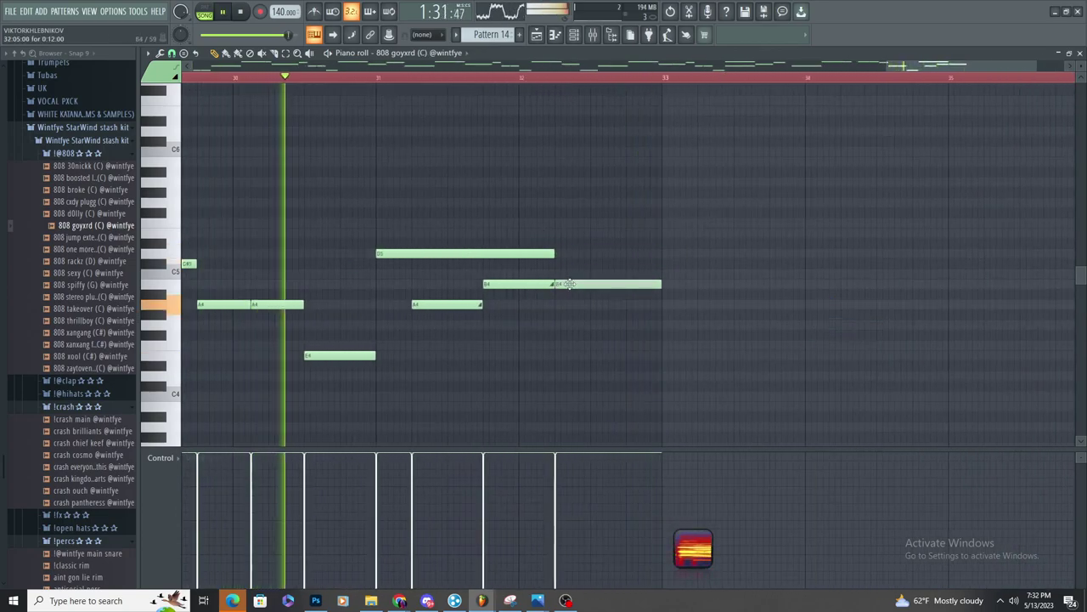
scroll(604, 267, down, 2)
scroll(689, 281, up, 4)
scroll(756, 283, down, 1)
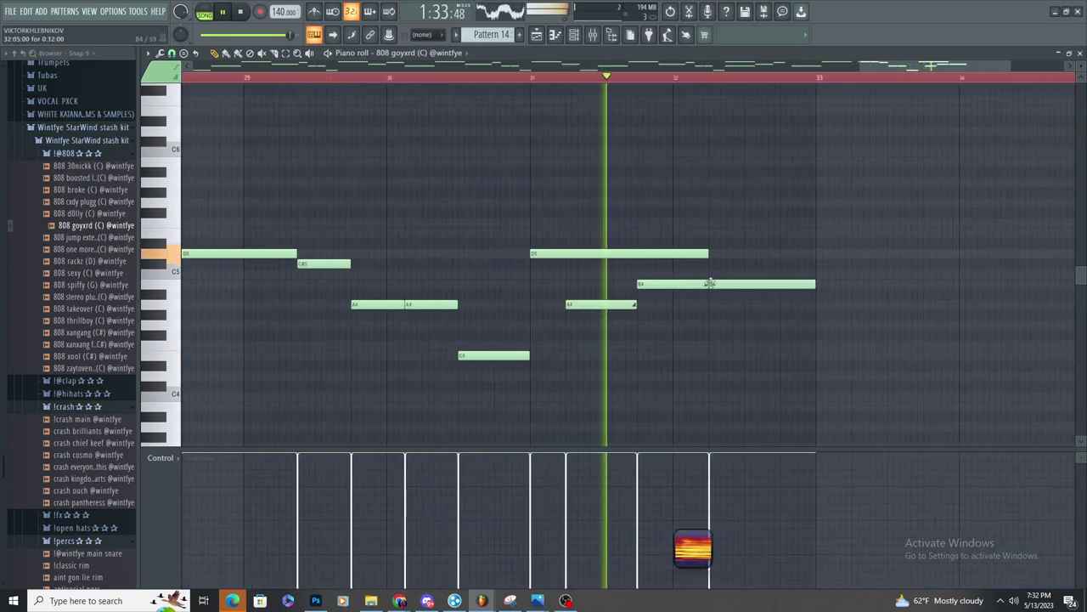
Shorten the last B4 note in bar 32 to 6 steps and add a second B4 note after it, ending at bar 33
scroll(761, 283, down, 3)
scroll(803, 253, up, 4)
click(688, 548)
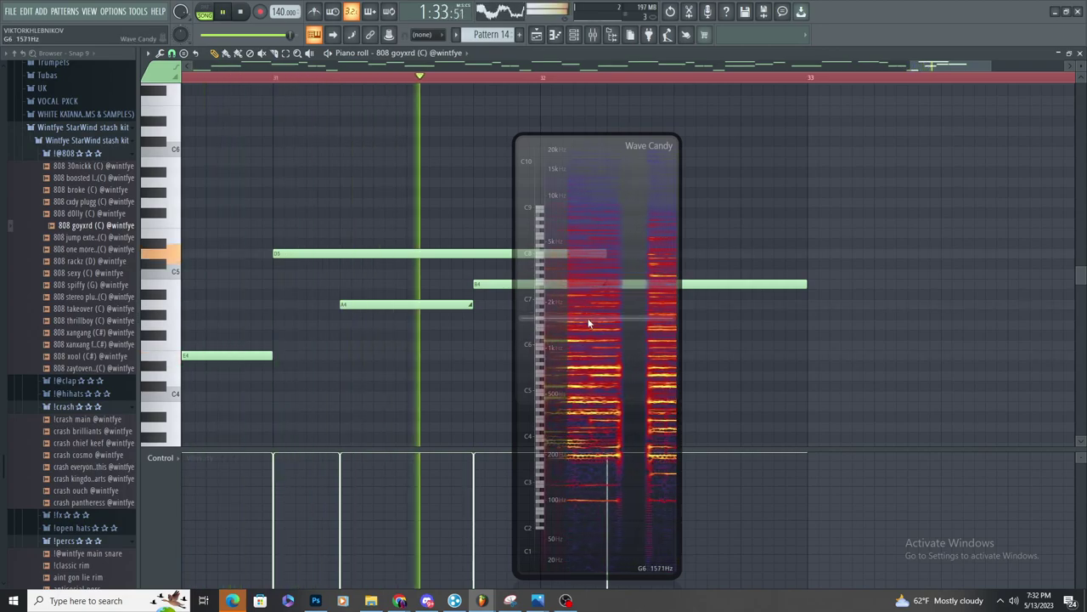
key(space)
key(space)
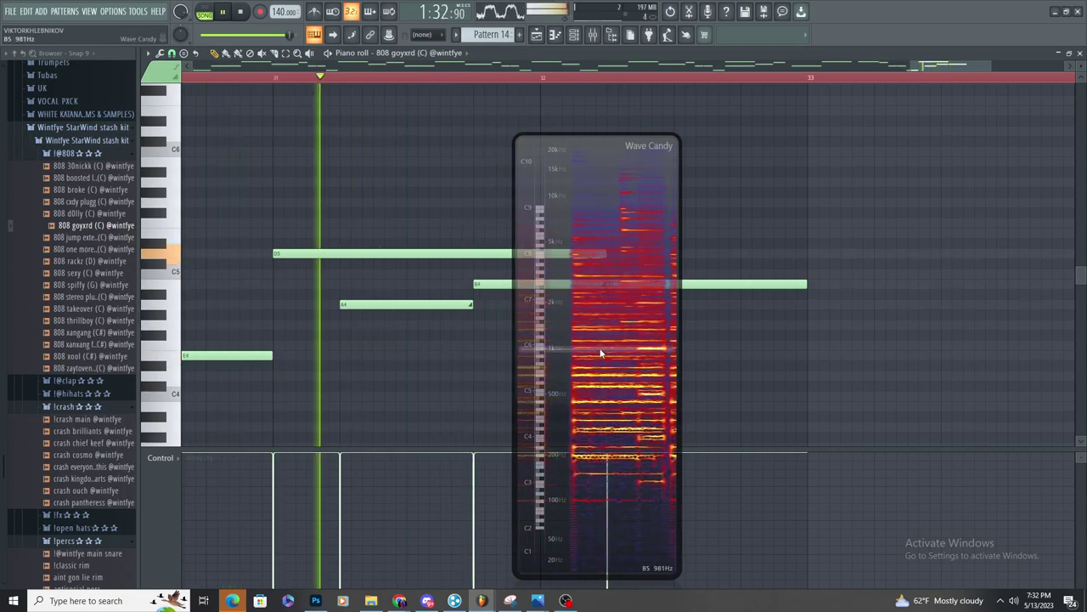
click(778, 345)
right_click(780, 346)
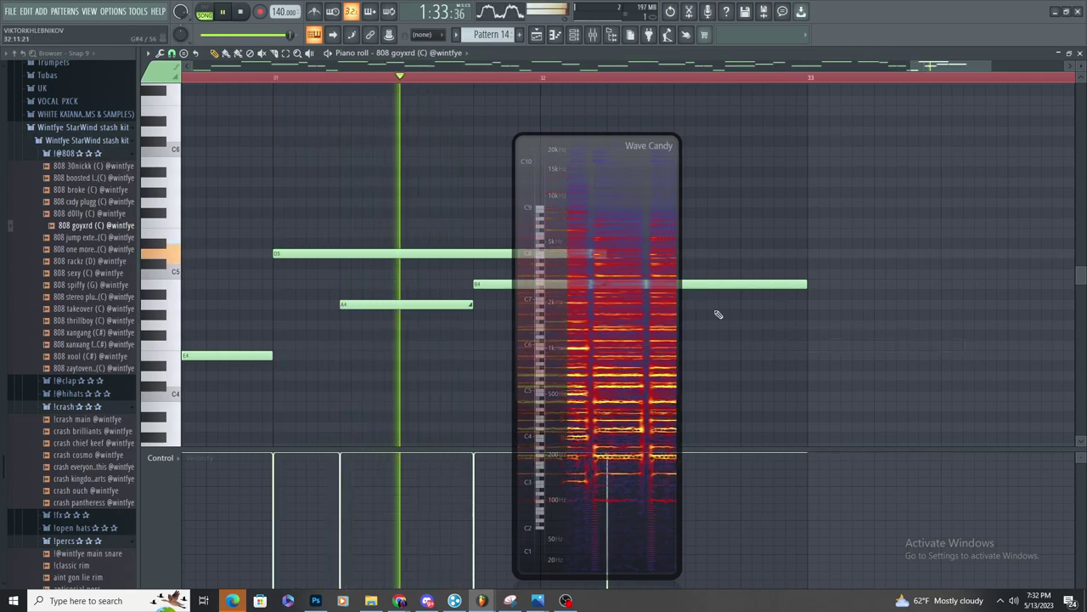
drag(807, 286, 711, 284)
click(712, 294)
scroll(698, 285, down, 8)
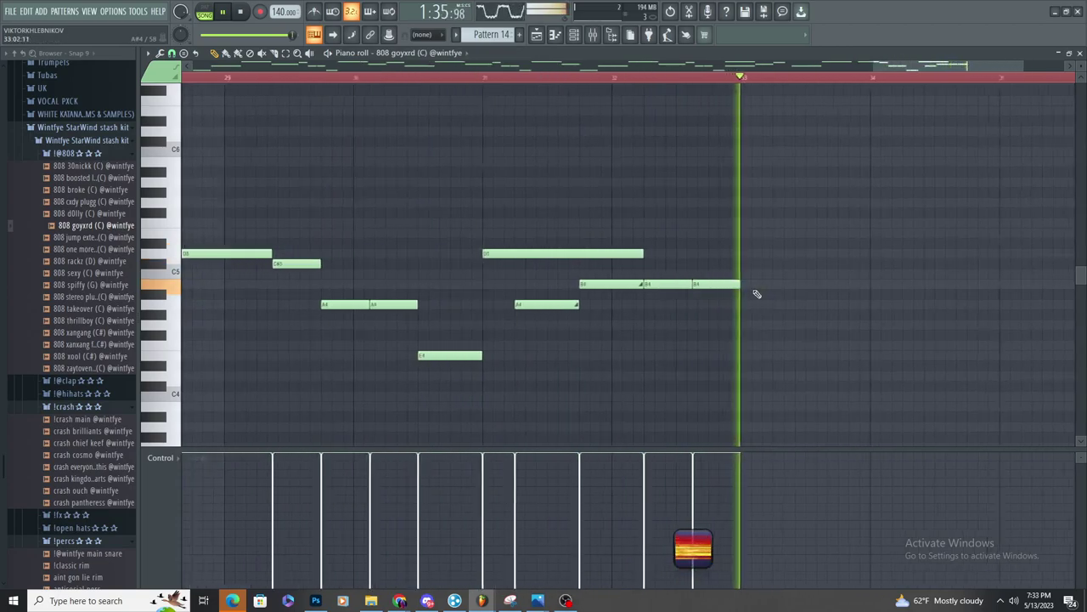
Stop playback, return to the playlist, and undo the extra Pattern 14 clip placed at the end of Track 6
click(865, 78)
click(536, 35)
key(space)
scroll(906, 241, up, 4)
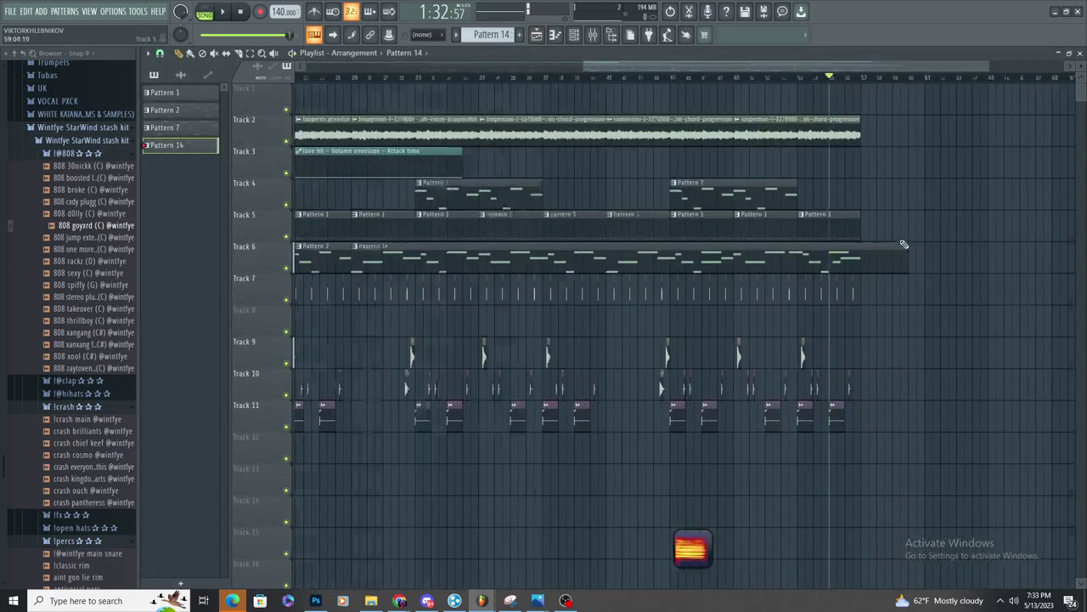
click(915, 258)
key(ctrl+z)
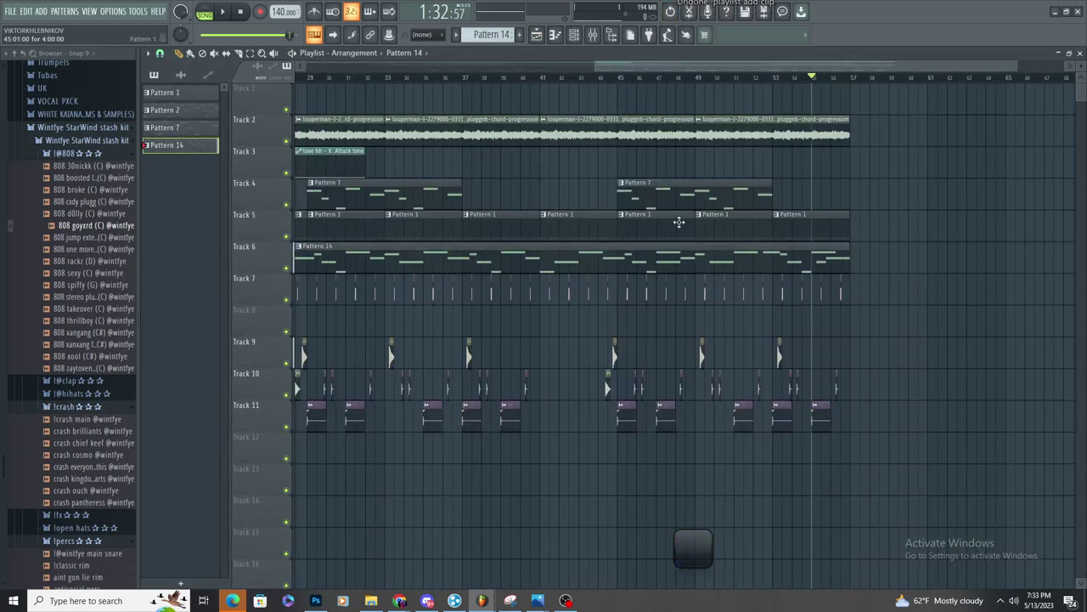
Duplicate the second section's clips on Tracks 4 to 11 so the copy starts at bar 57, leaving out the Track 2 loop
click(249, 54)
scroll(465, 154, down, 3)
drag(977, 166, 661, 366)
drag(943, 194, 559, 444)
scroll(937, 257, up, 5)
key(ctrl+b)
scroll(722, 236, down, 4)
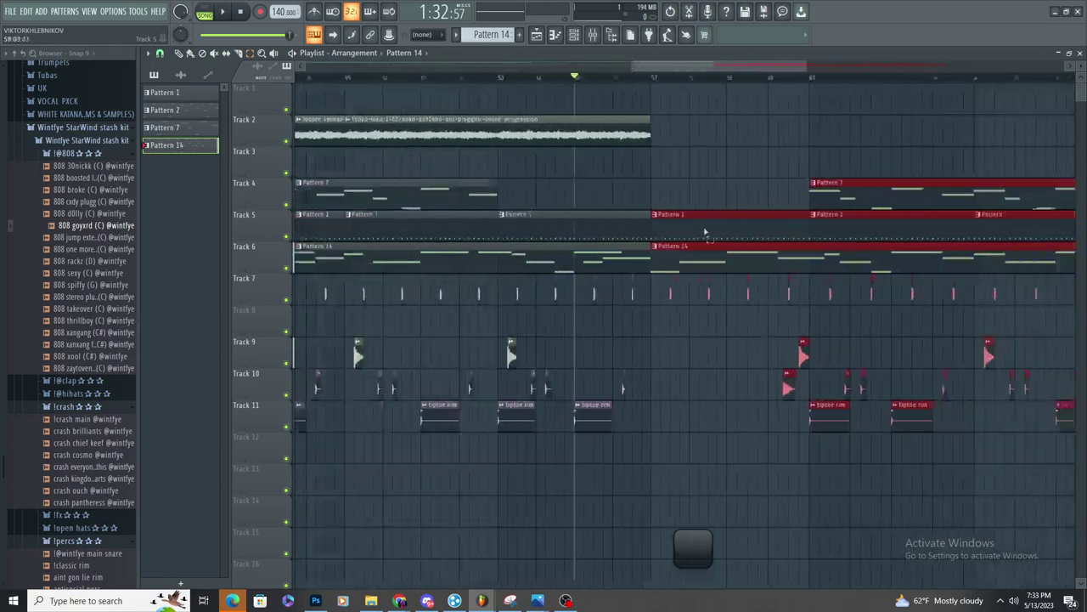
click(661, 195)
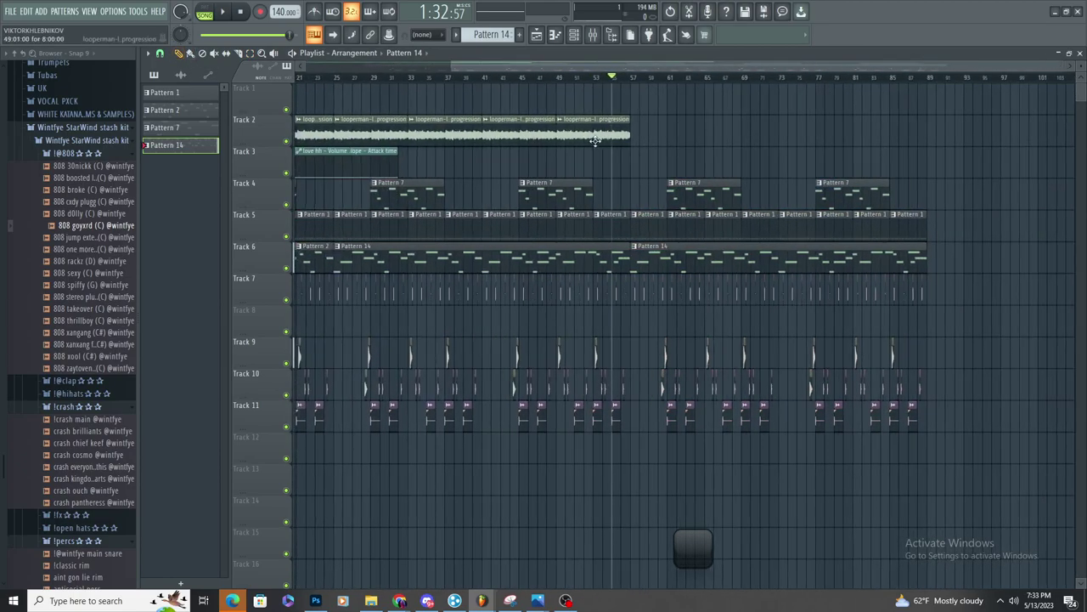
Extend the chord progression loop on Track 2 with repeated clips from bar 57 through the duplicated section
click(635, 128)
click(781, 119)
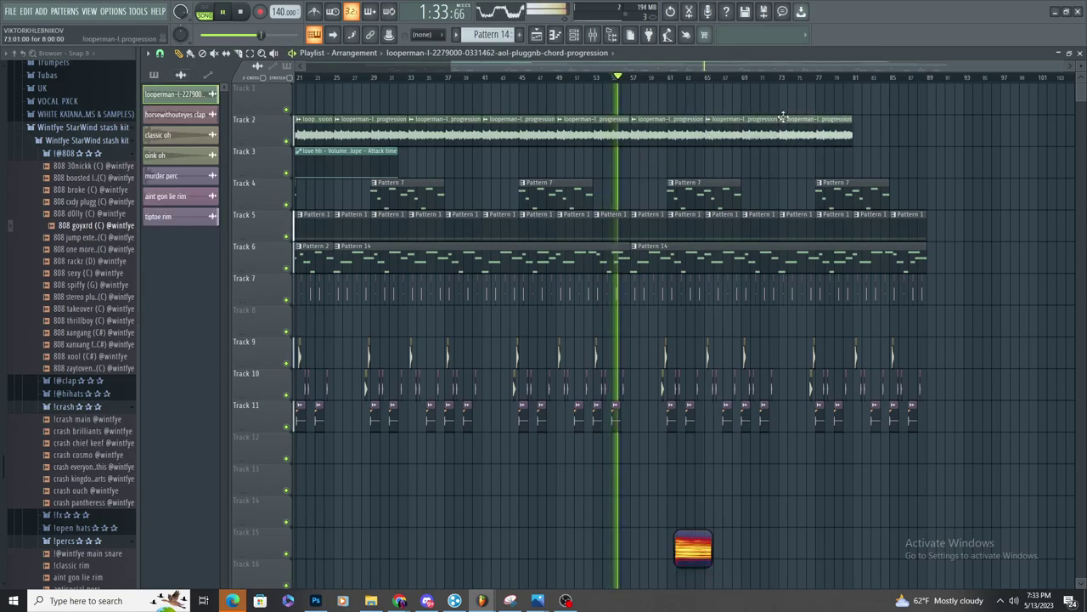
drag(861, 136, 858, 134)
click(951, 156)
right_click(951, 156)
Delete the second Pattern 14 clip on Track 6 and stretch the first one across the duplicated section
scroll(651, 154, up, 5)
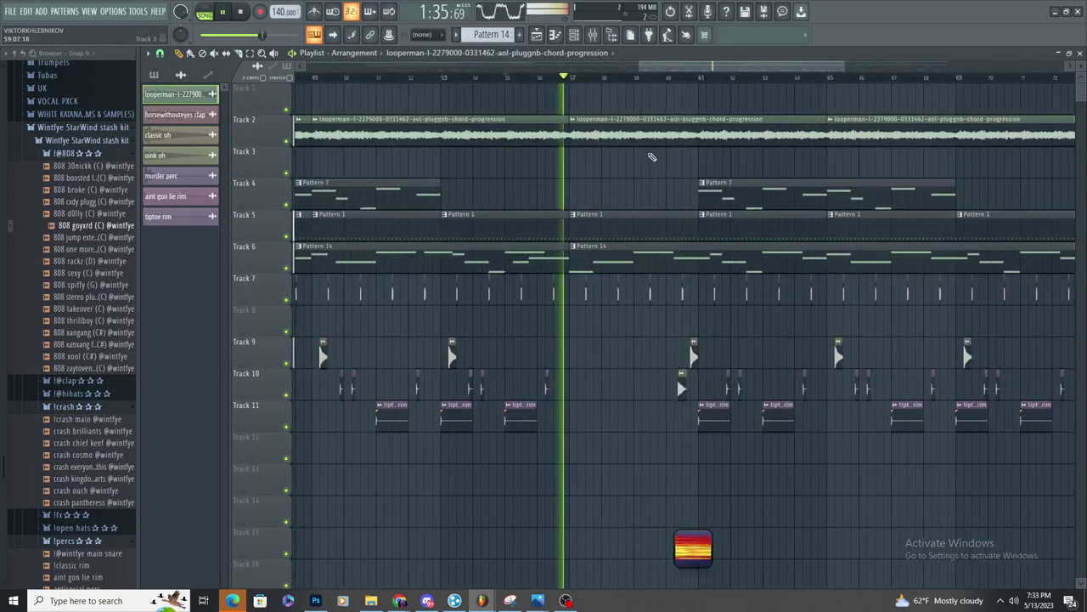
scroll(587, 144, up, 4)
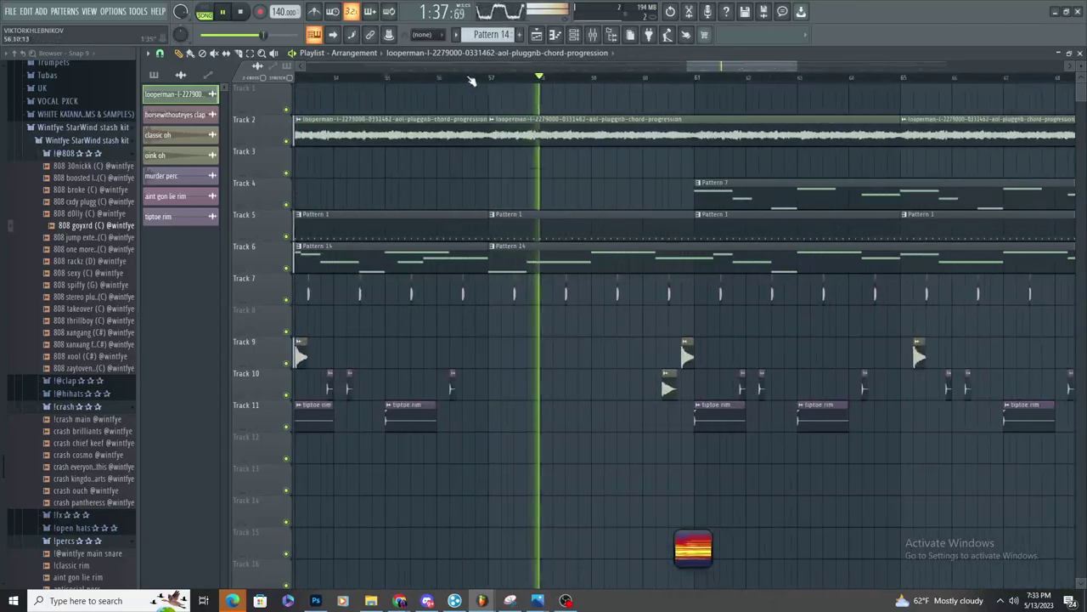
scroll(548, 260, down, 5)
right_click(546, 264)
drag(534, 266, 1066, 268)
Open Pattern 14's 808 notes and duplicate all of them so the copy starts at bar 33
double_click(1034, 270)
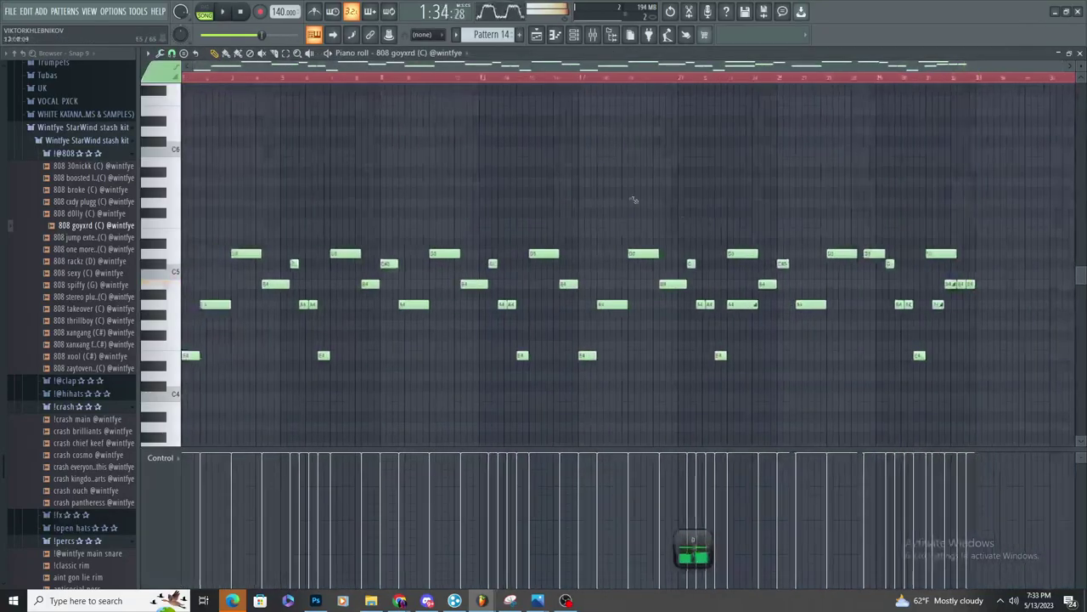
key(space)
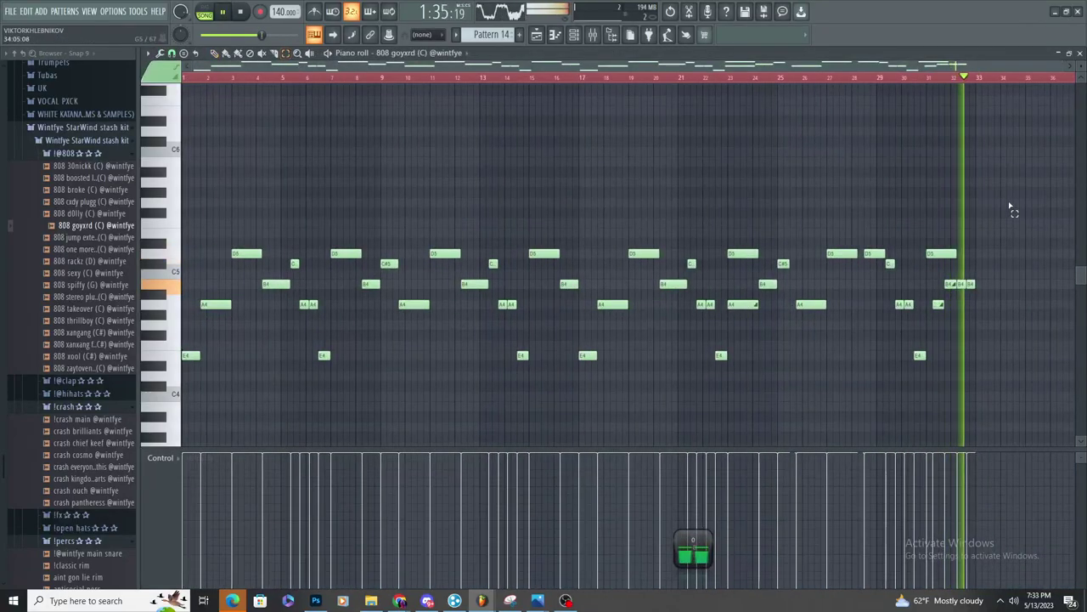
drag(1008, 183, 180, 399)
scroll(839, 333, up, 6)
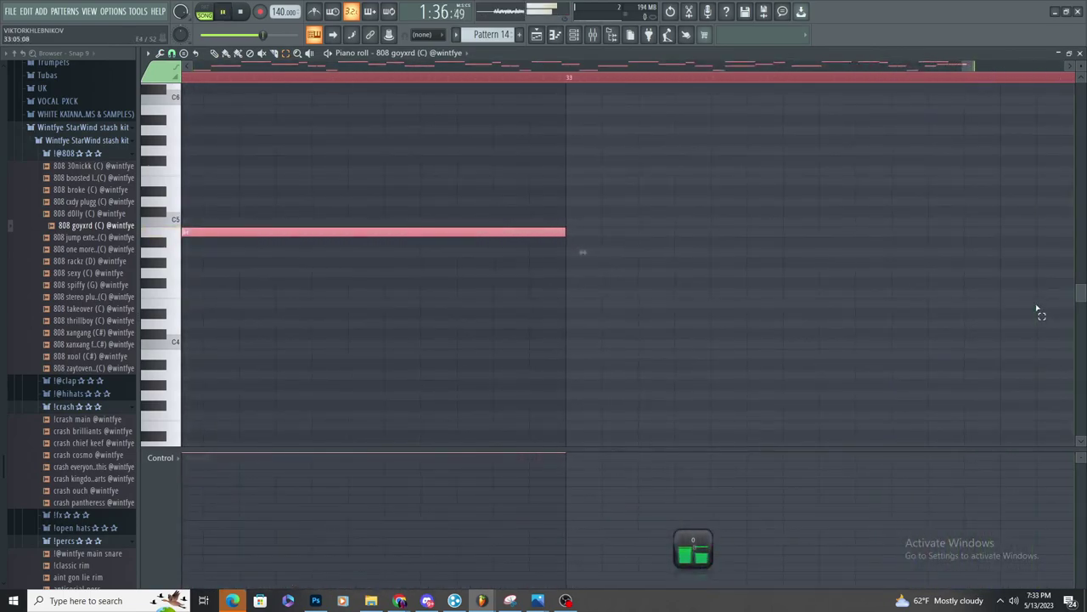
click(1034, 309)
scroll(680, 282, down, 3)
click(216, 53)
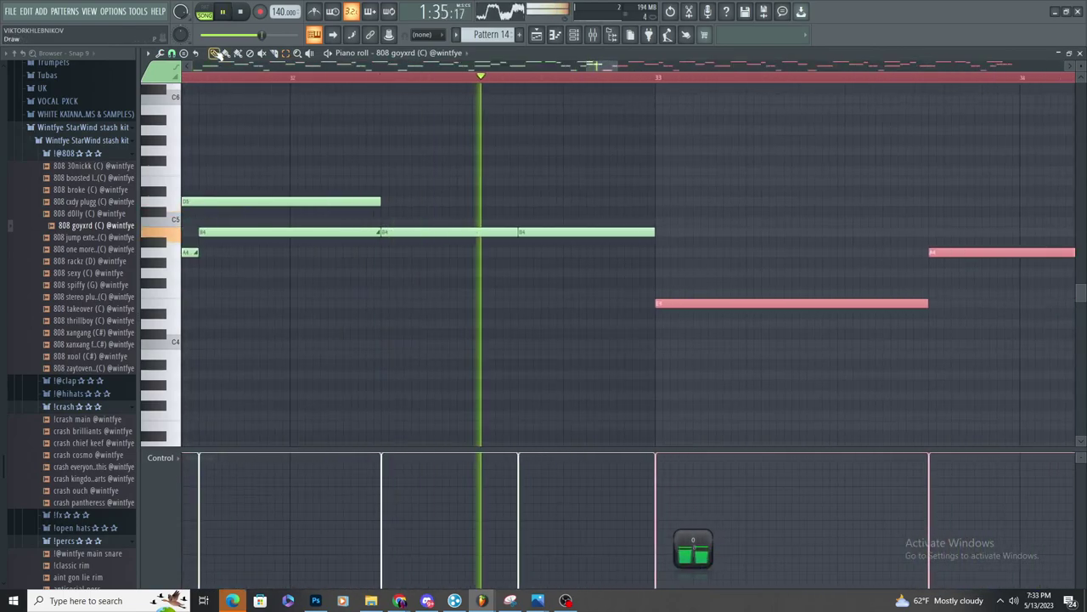
Deselect the duplicated notes and lower the A4 note at 33:13:00 to E4
scroll(552, 206, down, 3)
scroll(856, 344, up, 2)
ctrl+click(856, 344)
mouse_move(747, 255)
mouse_down()
mouse_move(744, 298)
mouse_move(732, 307)
mouse_up()
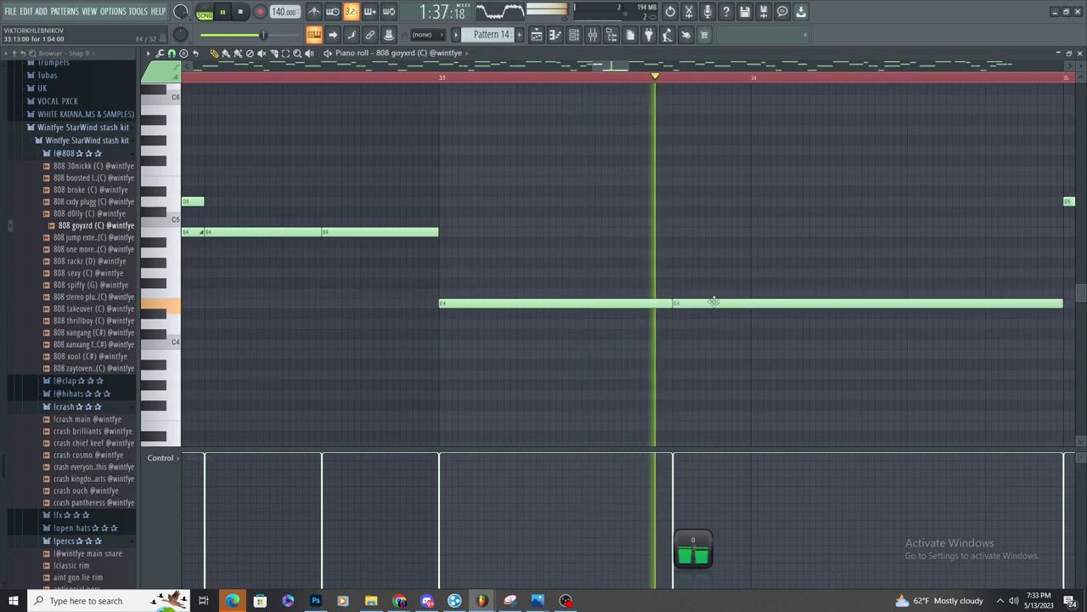
scroll(840, 331, down, 3)
scroll(771, 218, up, 3)
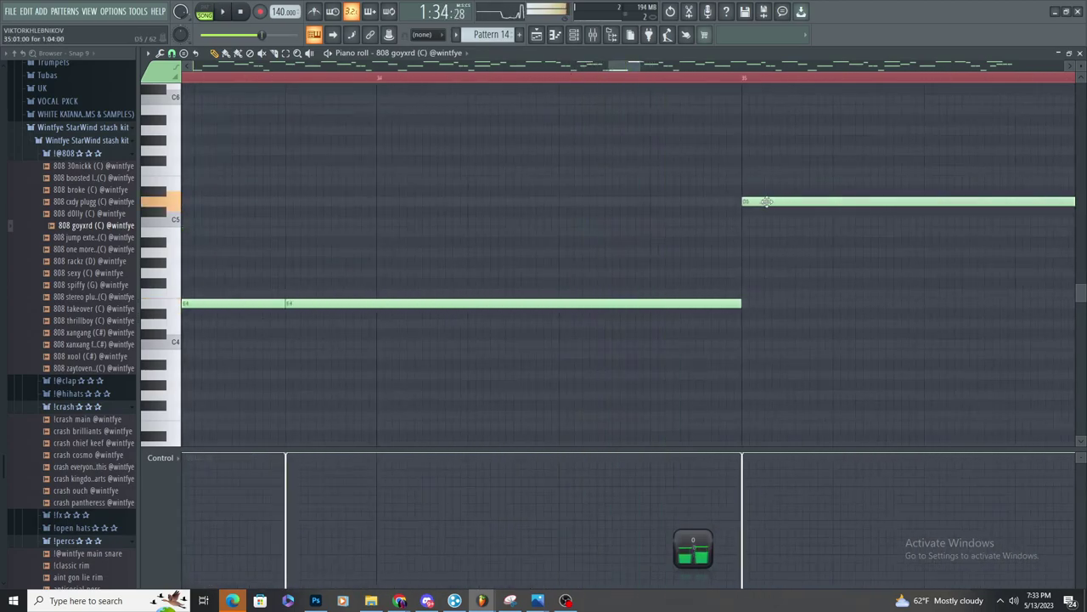
scroll(750, 253, down, 3)
scroll(727, 425, down, 2)
scroll(898, 309, up, 3)
Add an E4 slide note at 35:01:00 beneath the D5 note, with a length of 1:04:00
click(170, 75)
click(424, 173)
key(space)
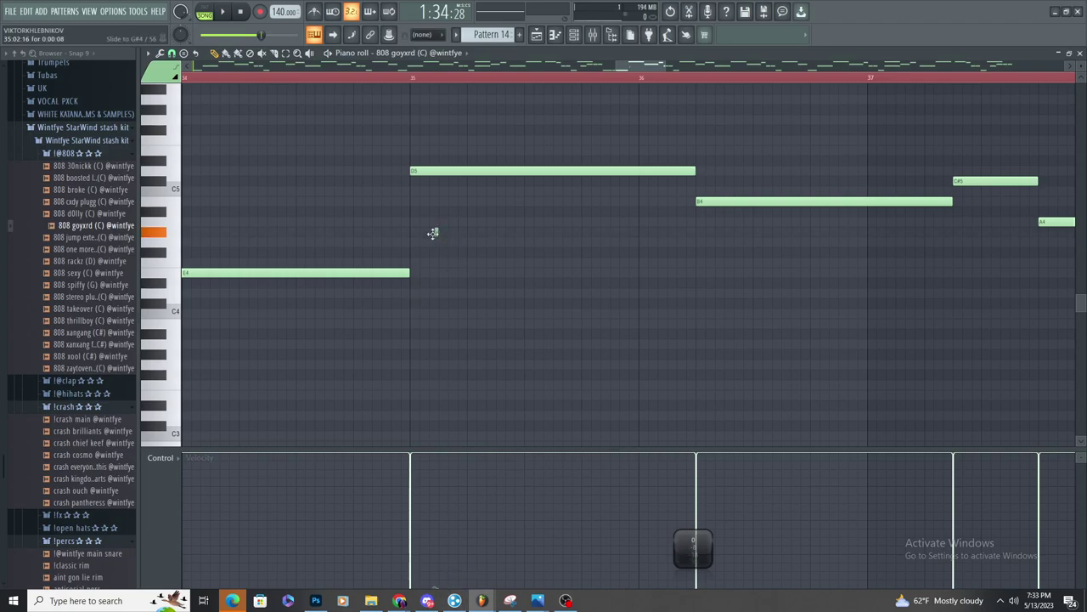
scroll(408, 278, up, 2)
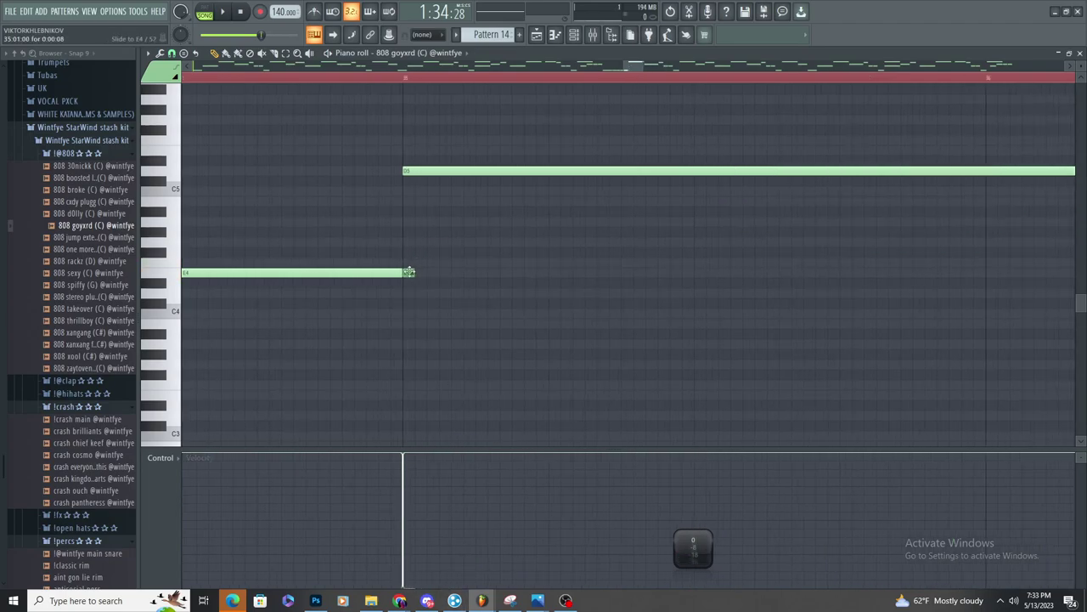
scroll(414, 271, down, 2)
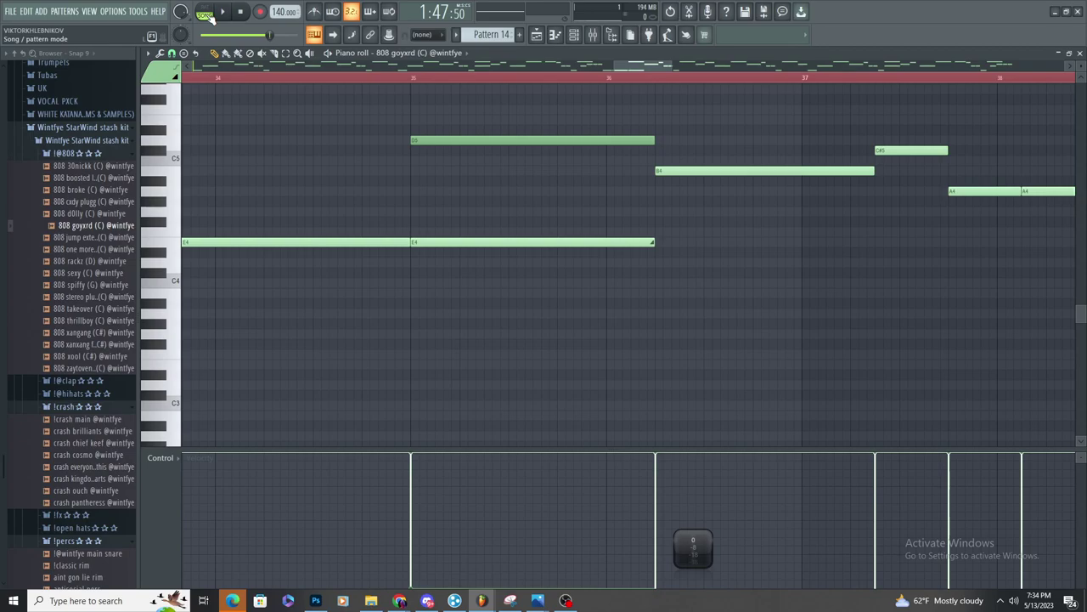
scroll(306, 115, down, 5)
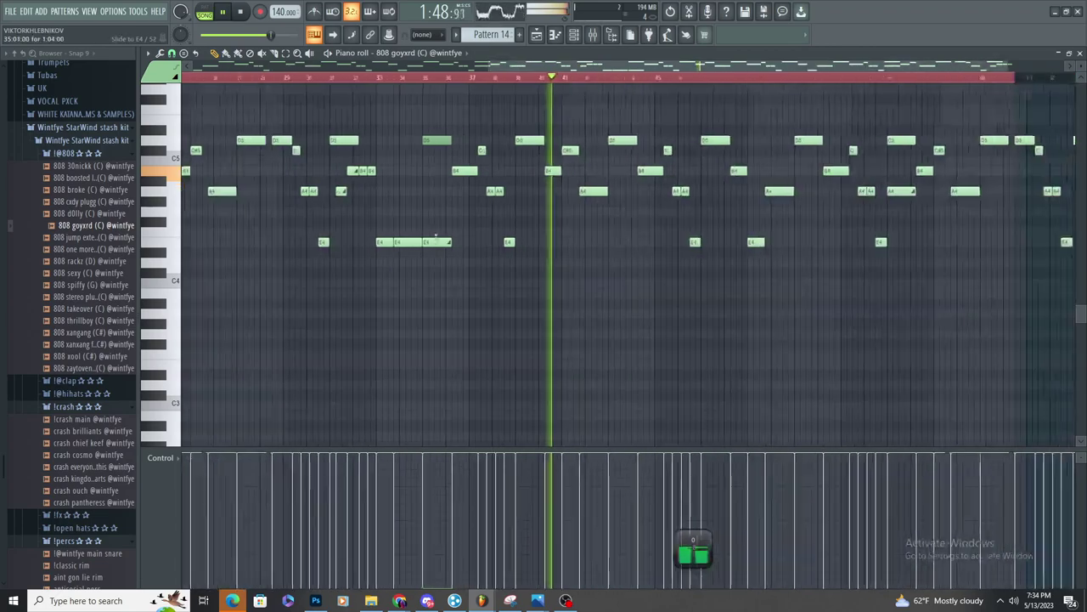
scroll(583, 245, up, 2)
Load Fruity Stereo Enhancer in slot 3 of mixer Insert 15 and create an automation clip for its mix level
click(596, 37)
key(space)
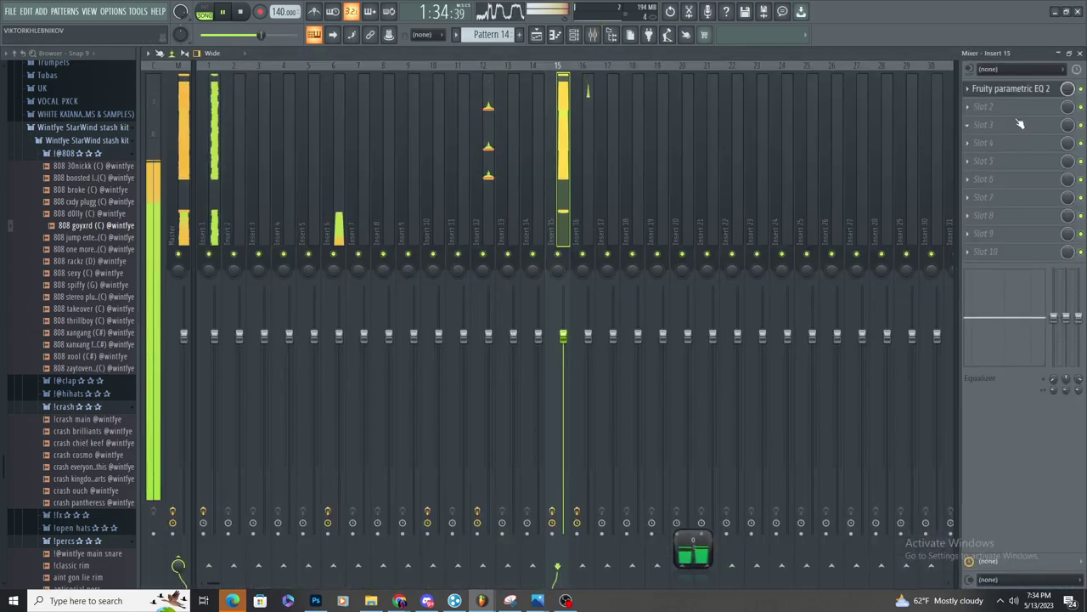
click(984, 106)
click(807, 509)
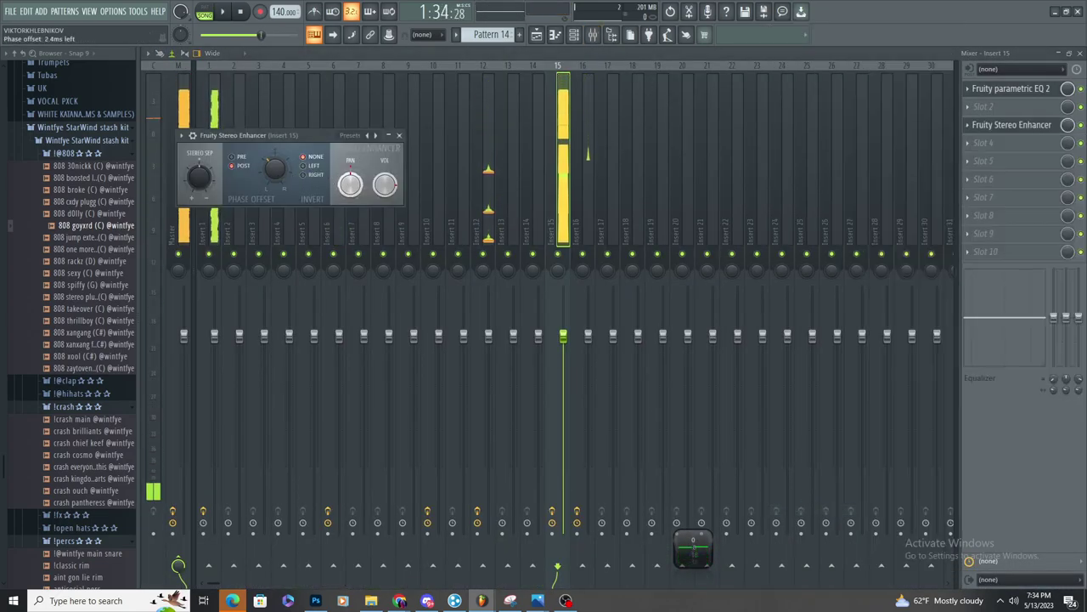
key(space)
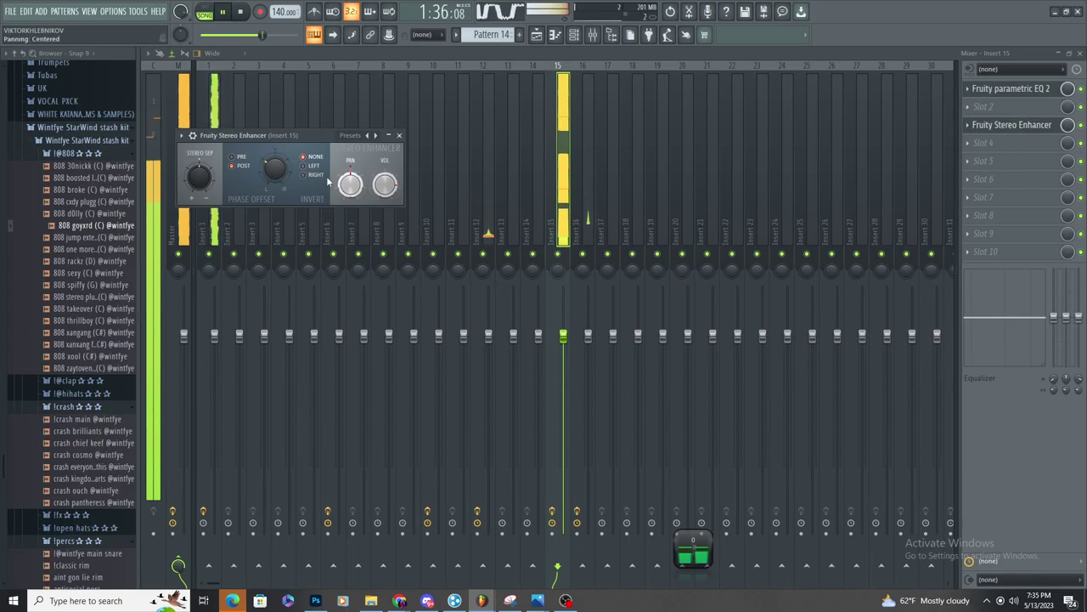
right_click(1067, 125)
click(1033, 209)
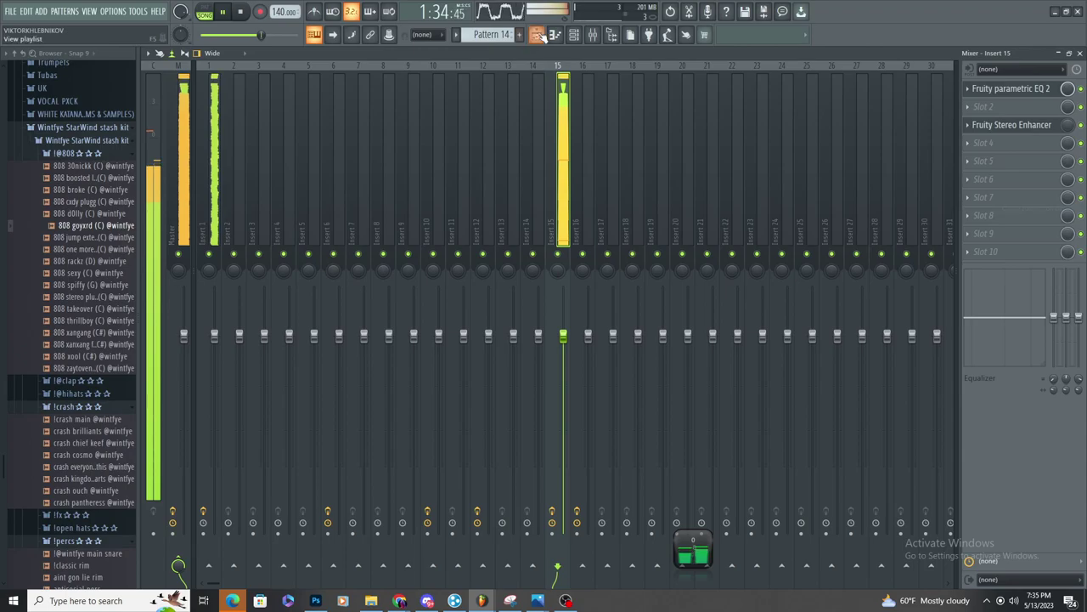
Place the third point of the Stereo Enhancer mix level automation at 57:01:00 and 100%, and bend the following segment upward to hold high
key(F5)
scroll(709, 158, up, 5)
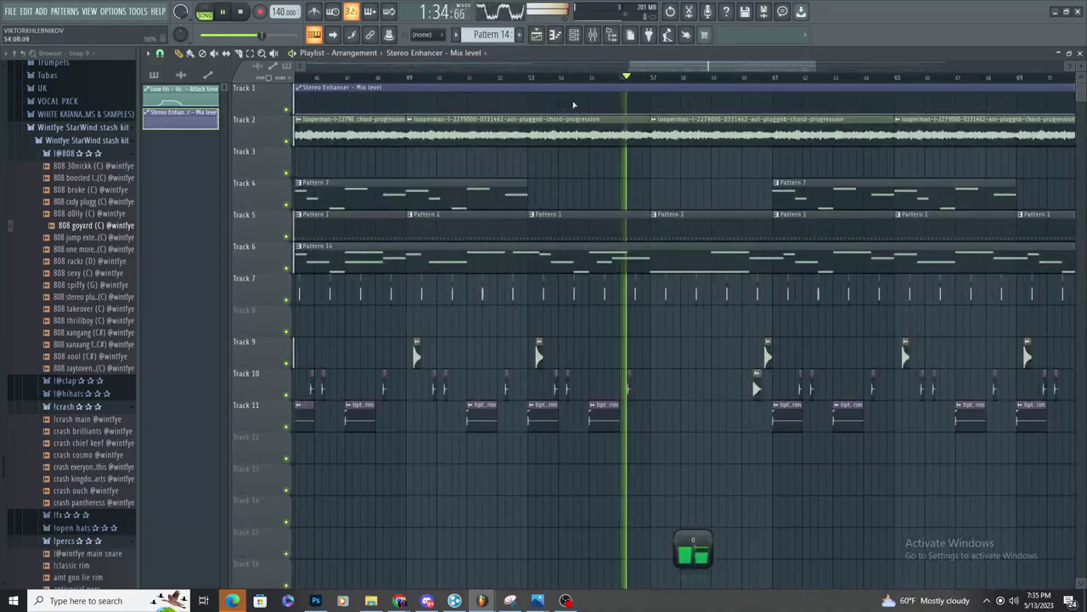
key(space)
drag(779, 102, 774, 91)
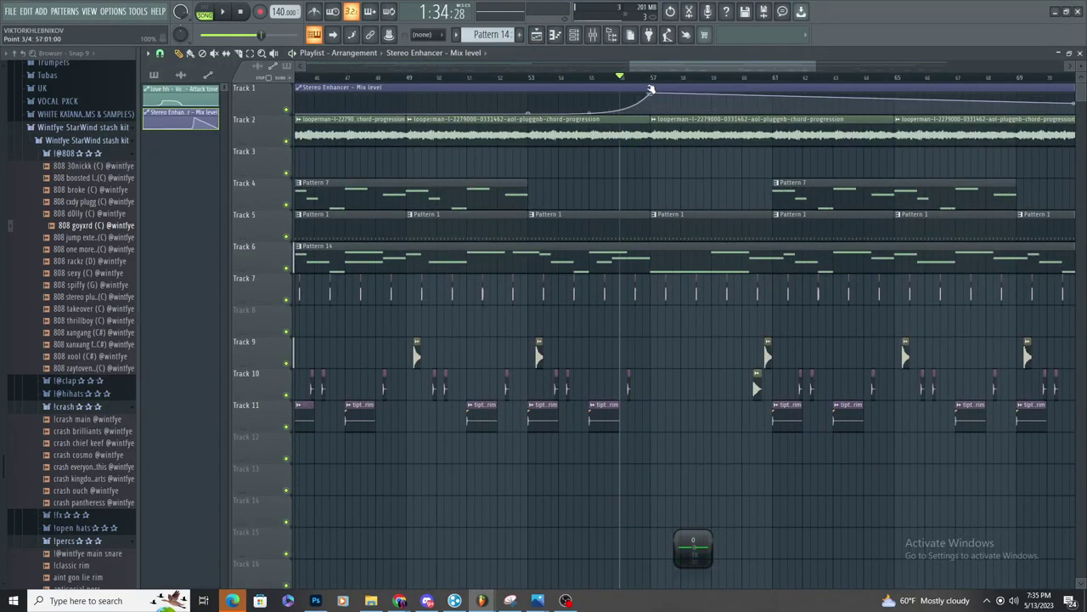
scroll(752, 111, down, 5)
key(space)
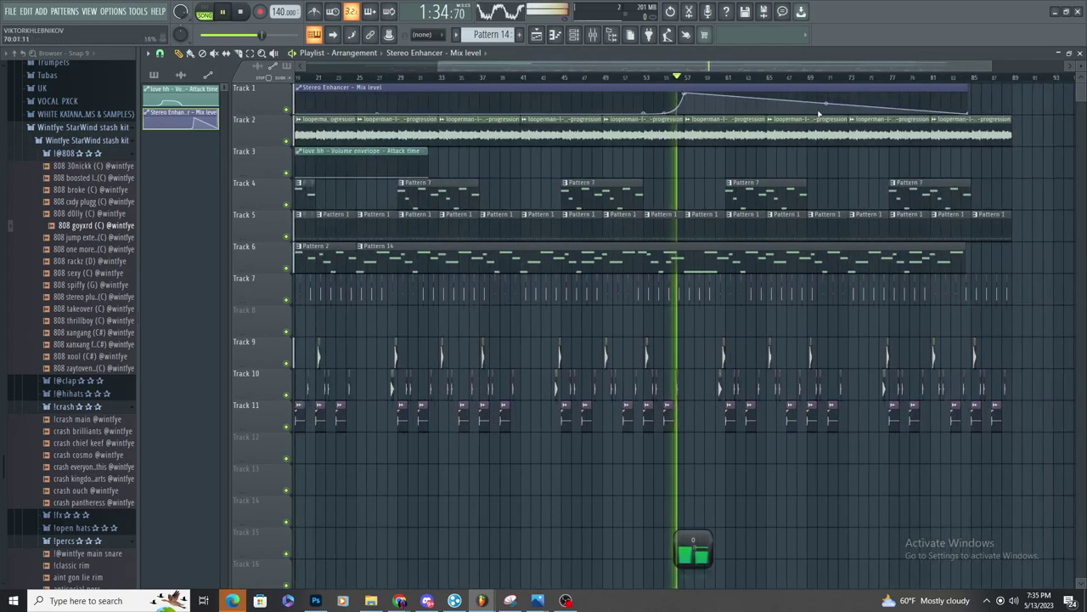
drag(828, 105, 812, 117)
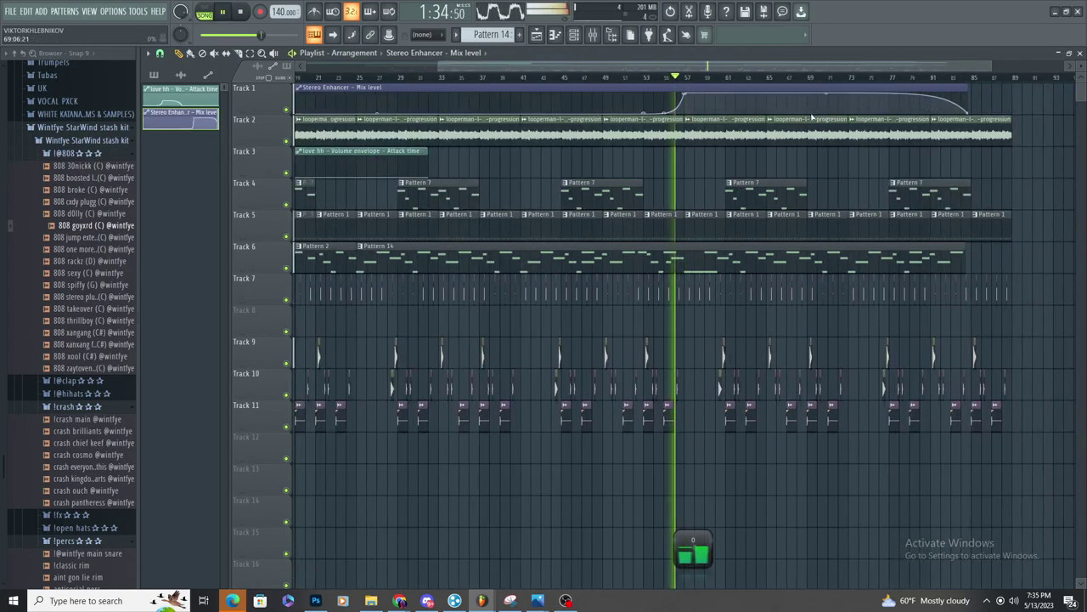
In Pattern 14's 808 notes, move the second E4 note's start to about 34:05:00 and lengthen the E4 at 33:01:00 to meet it
scroll(711, 175, up, 4)
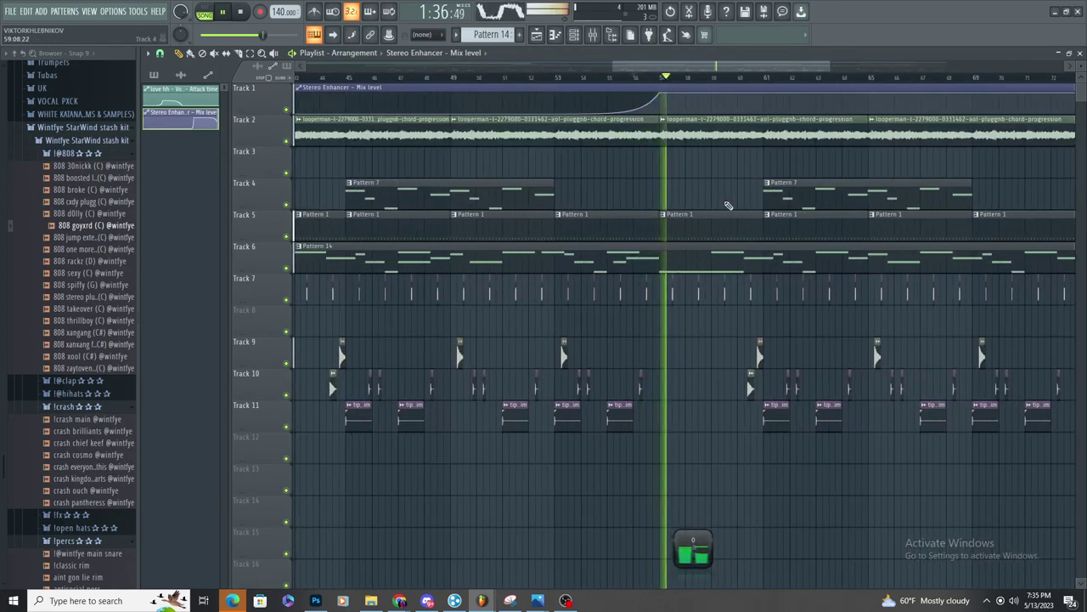
scroll(609, 281, down, 3)
scroll(710, 261, up, 4)
scroll(544, 193, up, 3)
click(413, 79)
double_click(478, 252)
scroll(502, 251, up, 3)
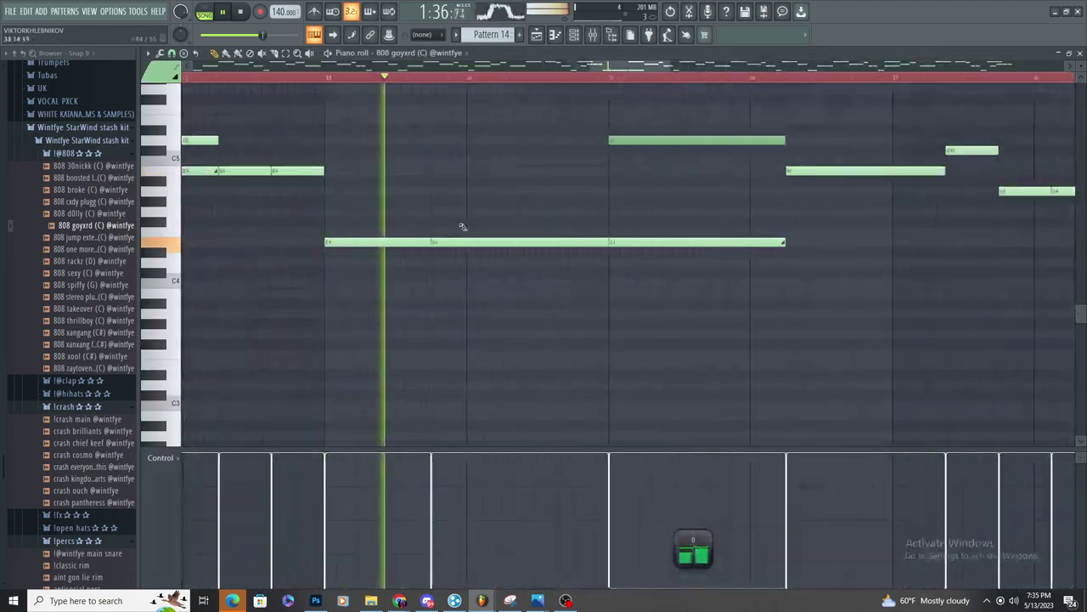
drag(501, 252, 597, 241)
key(space)
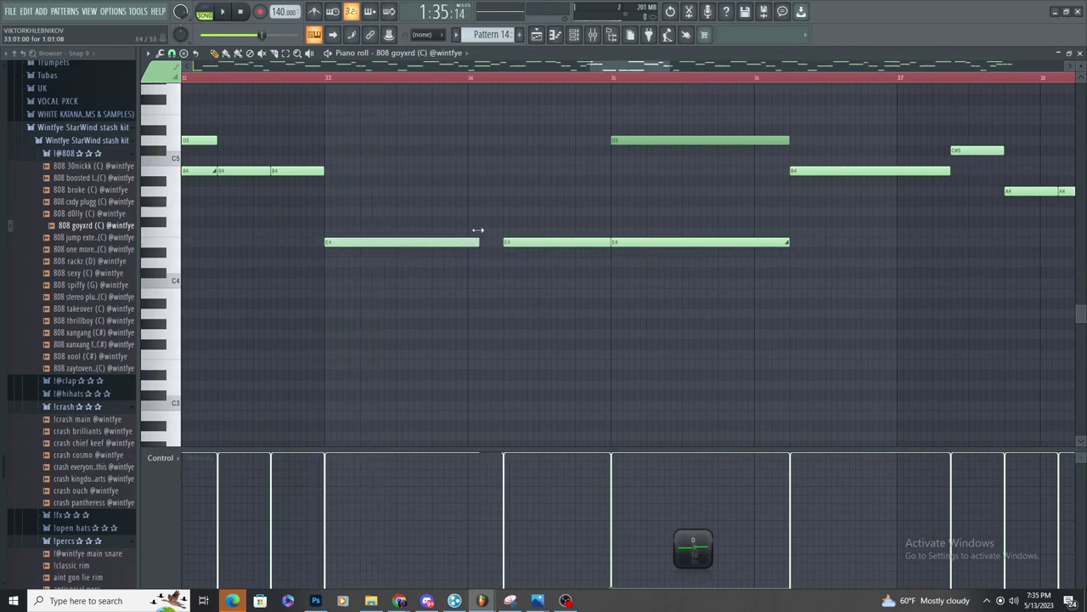
key(space)
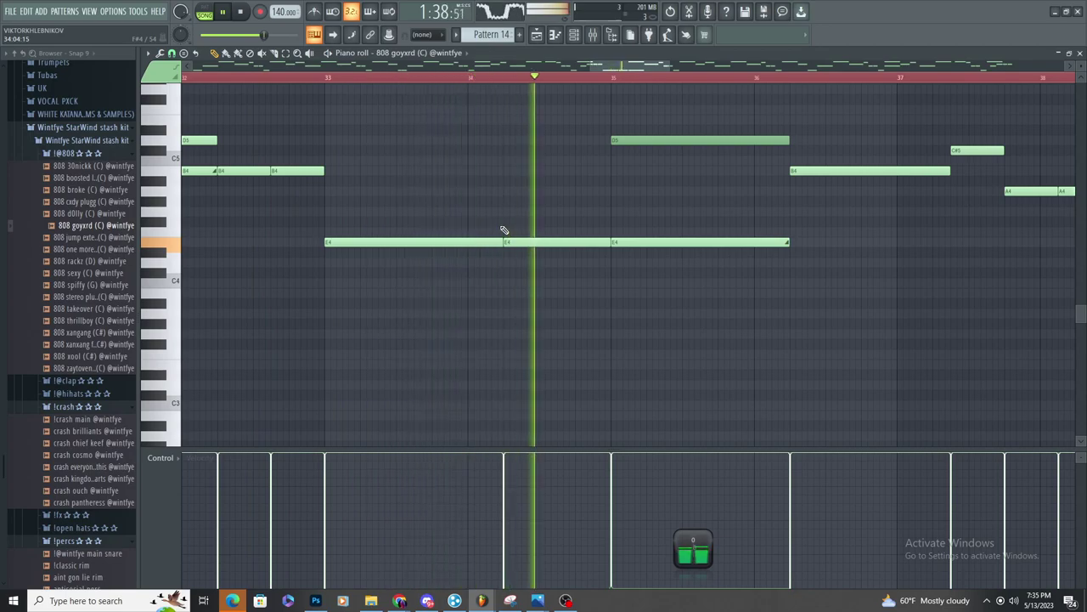
Play the 808 line from bar 35 and replace the B4 note at 36:05:00 with a darker one like the D5, 1:02:00 long
ctrl+scroll(549, 278, down, 3)
ctrl+scroll(549, 279, up, 4)
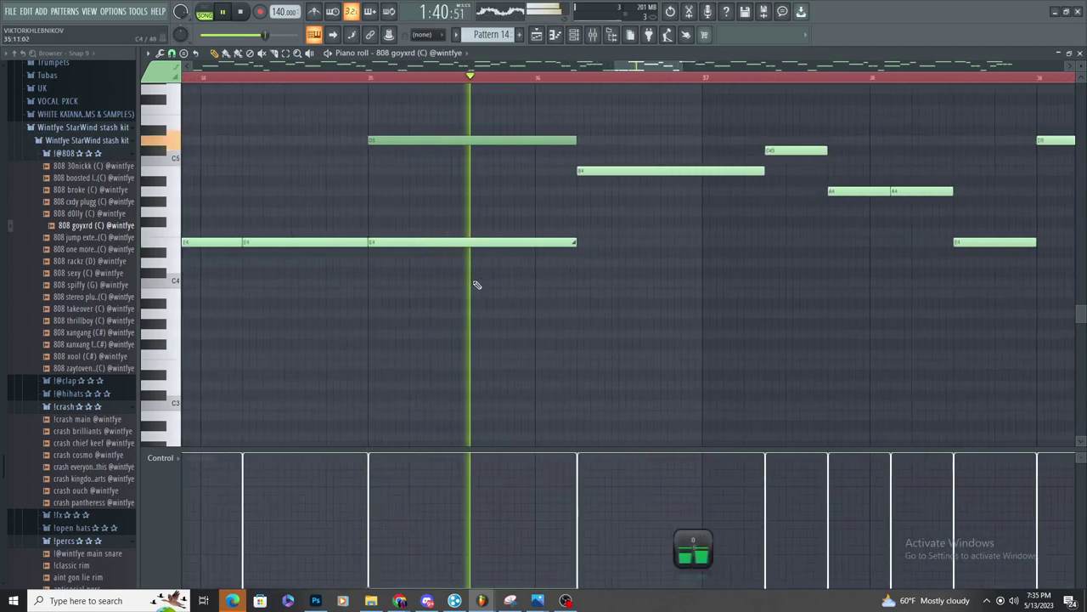
ctrl+scroll(544, 317, down, 3)
ctrl+scroll(558, 320, up, 4)
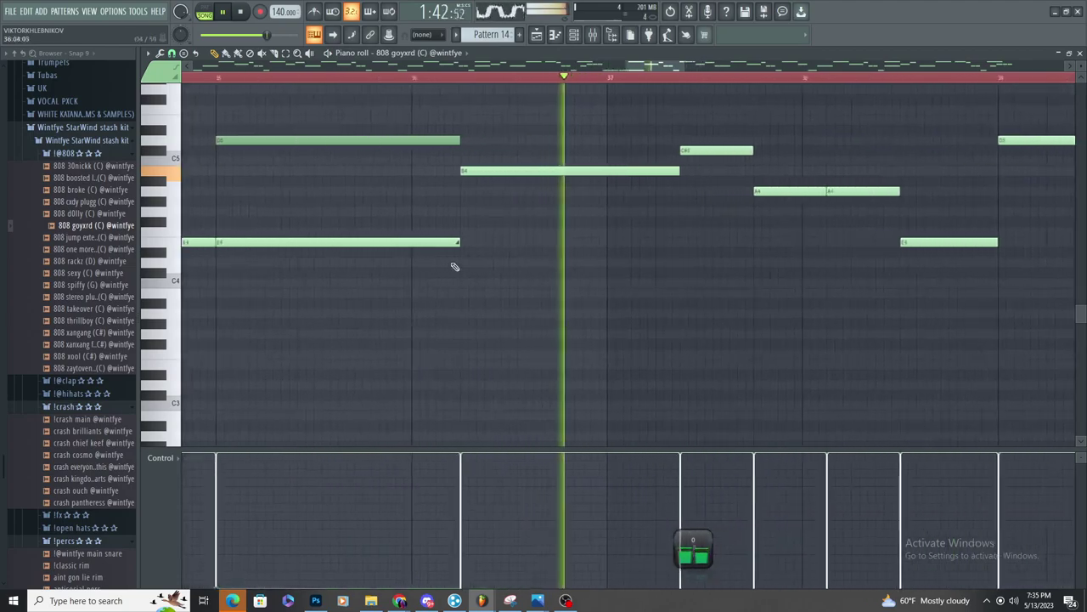
click(204, 81)
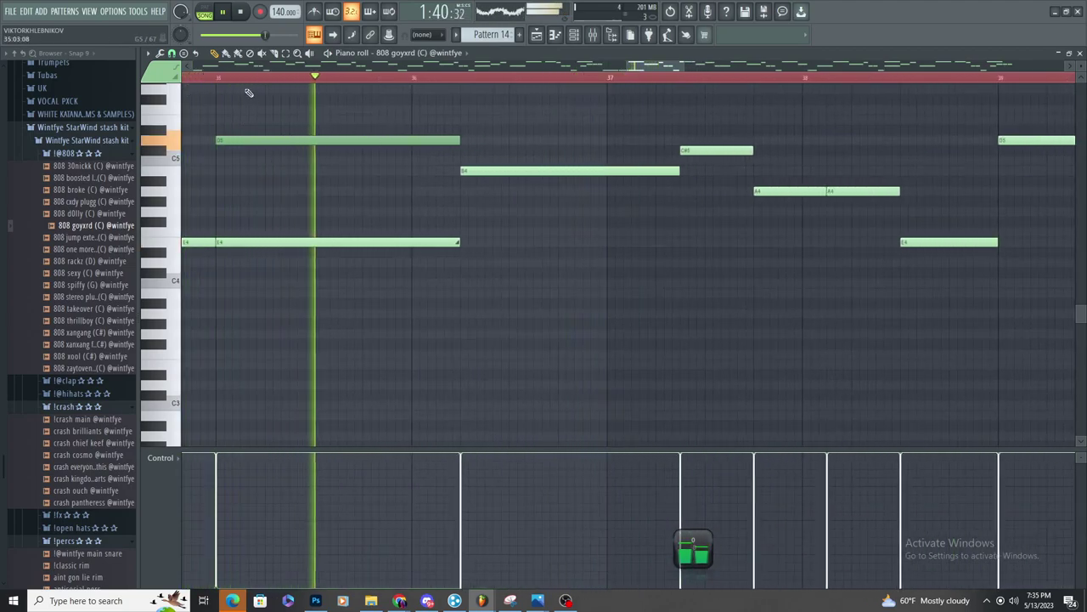
key(space)
key(space)
right_click(475, 174)
click(463, 173)
key(space)
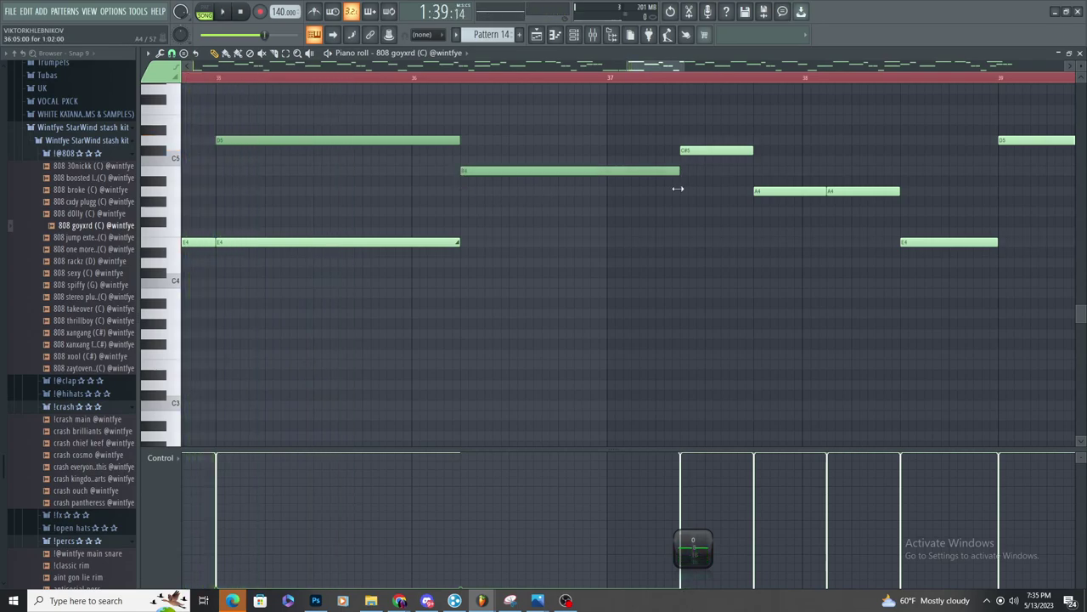
Add a slide note of length 1:04:00 at 36:05:00 on G#4 and lower the plain B4 note there to E4
click(457, 244)
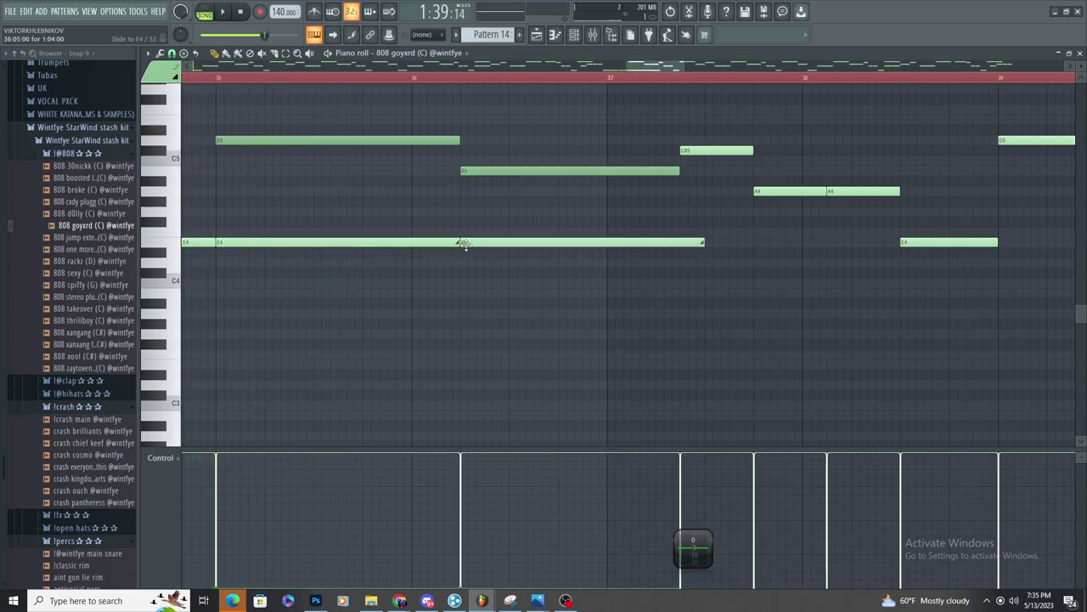
mouse_move(463, 244)
mouse_down()
mouse_move(473, 204)
mouse_move(473, 247)
mouse_up()
key(space)
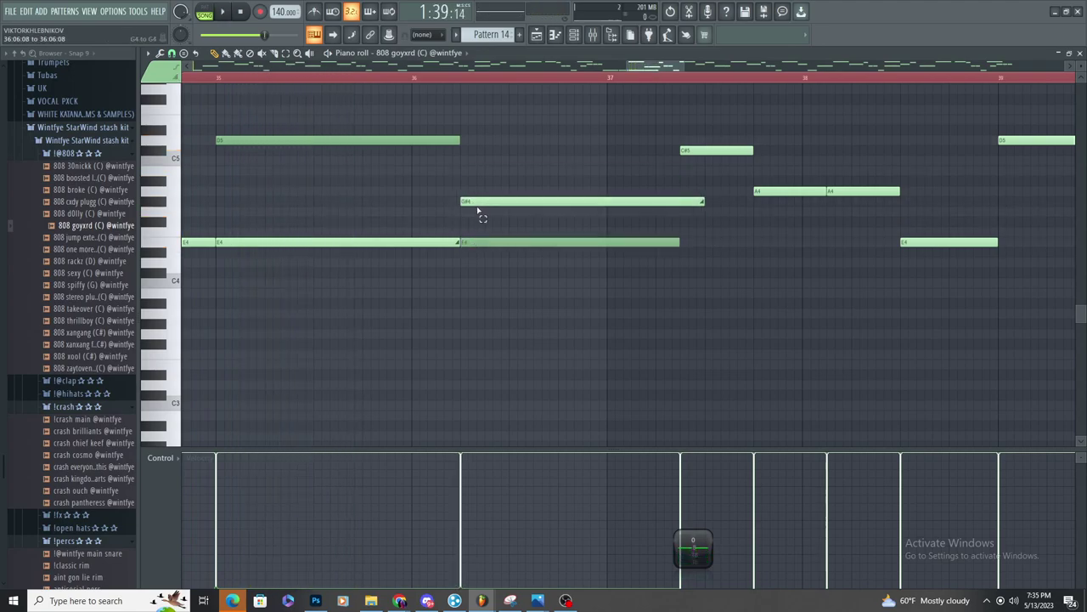
click(472, 174)
right_click(476, 175)
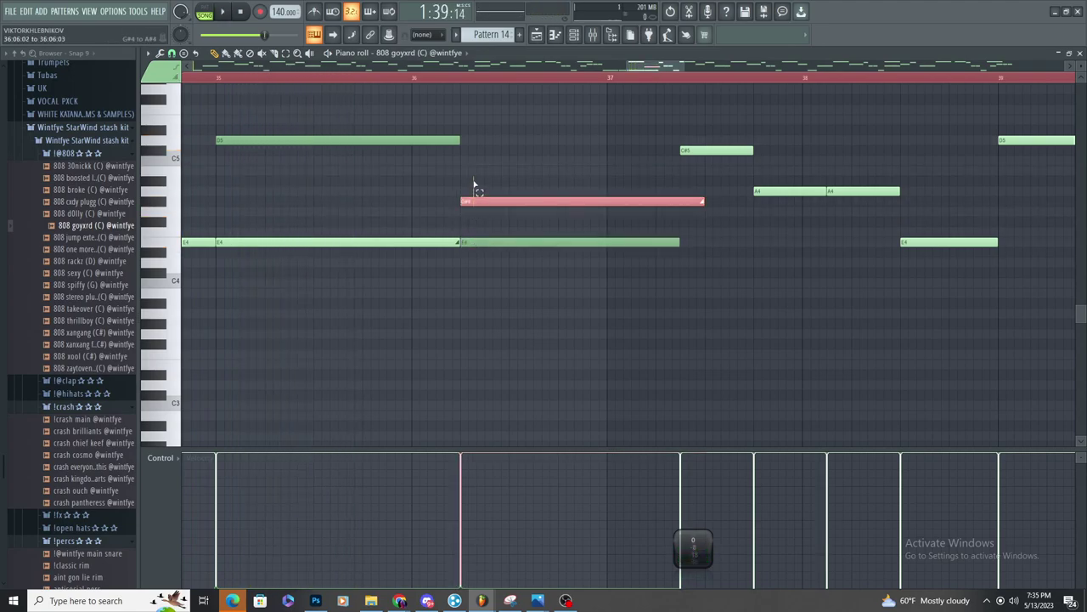
key(ctrl+z)
key(ctrl+z)
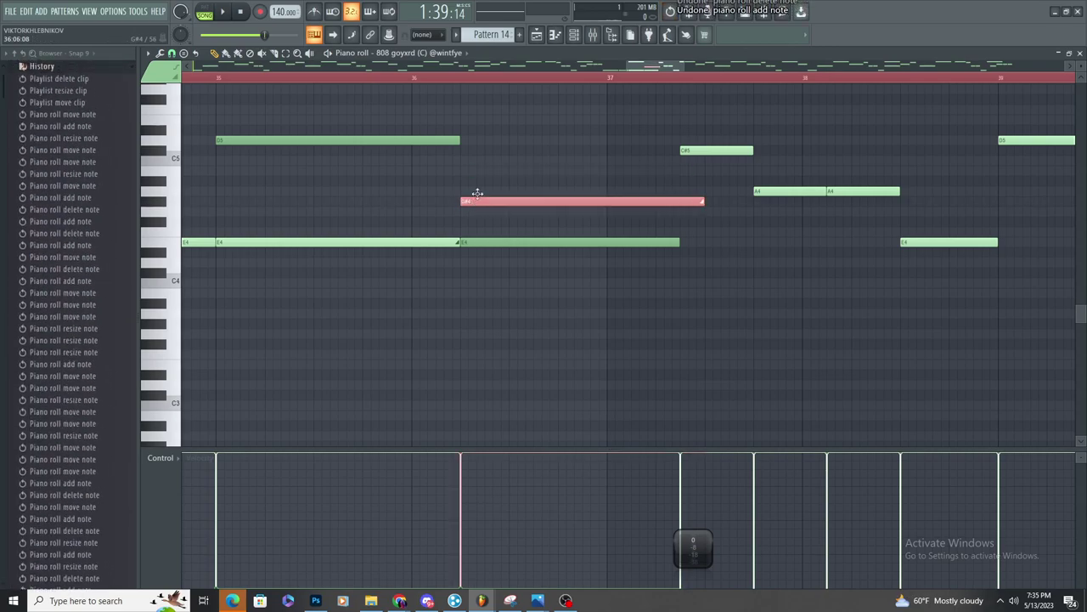
Raise the slide note at 36:05:00 from G#4 to B4 and play the section back
drag(477, 200, 477, 171)
key(space)
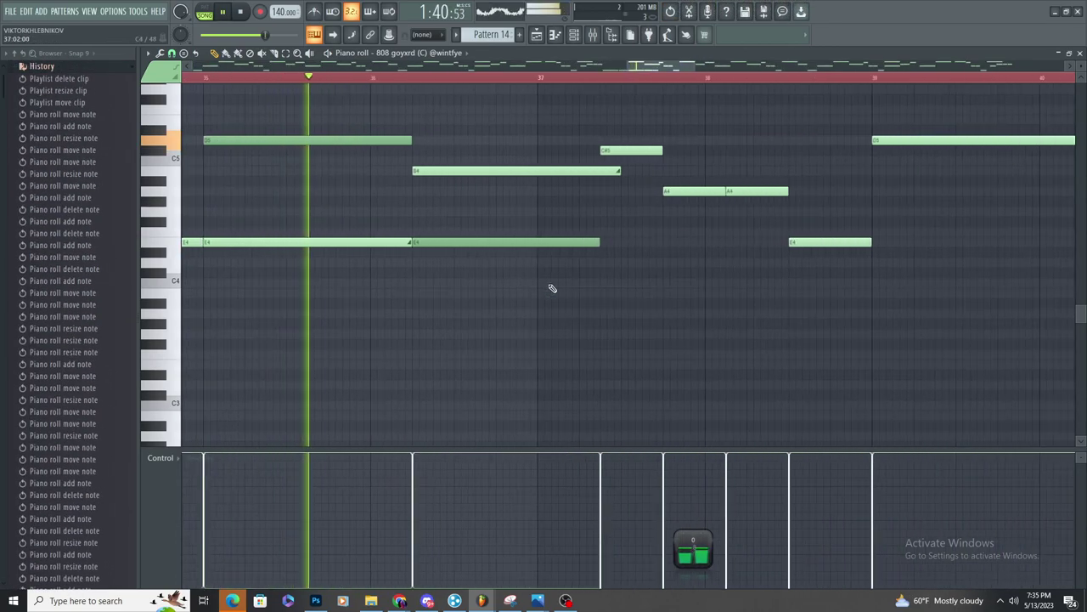
scroll(520, 308, down, 3)
scroll(520, 308, down, 5)
key(space)
key(space)
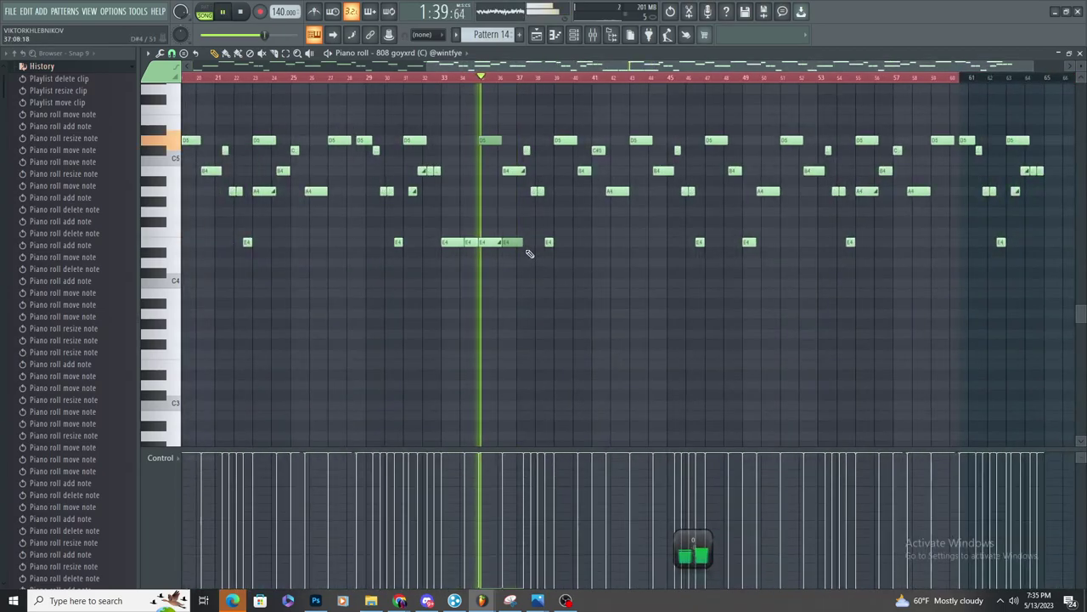
scroll(530, 250, up, 4)
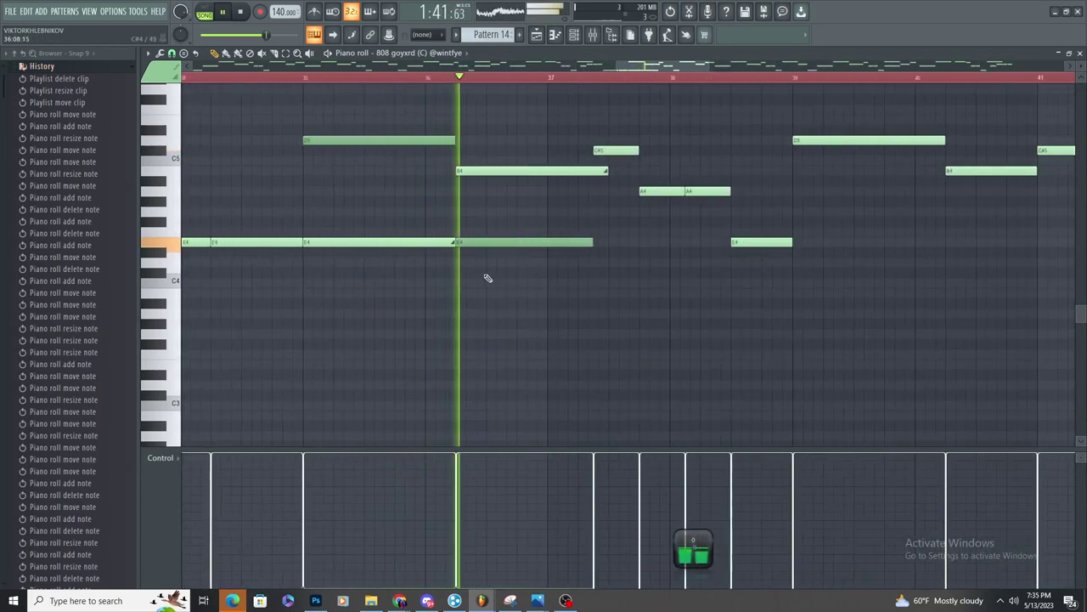
scroll(477, 281, up, 3)
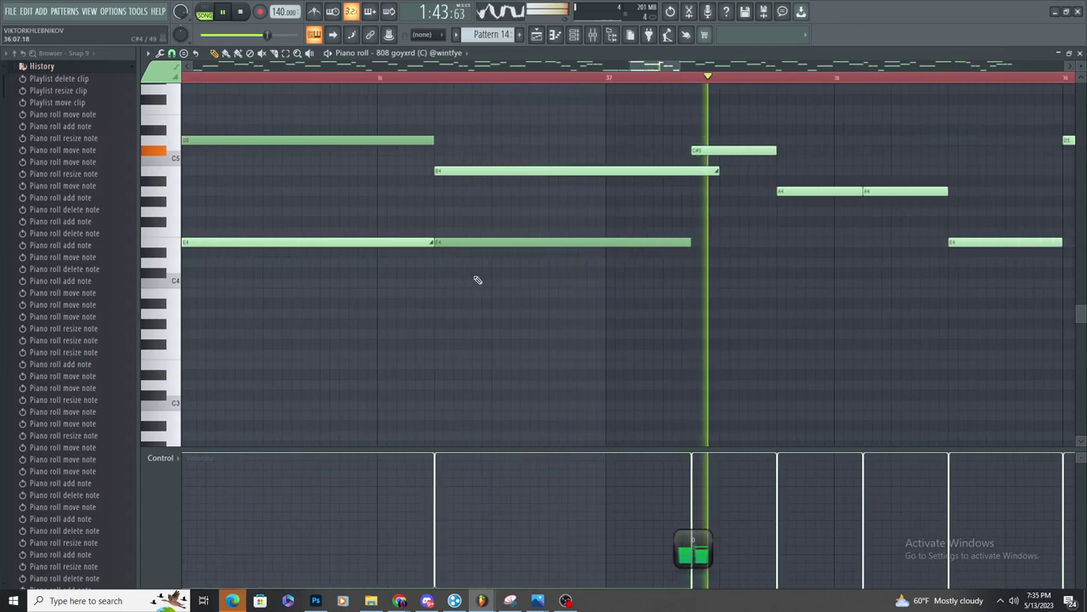
Extend the E4 note and B4 slide at 36:05:00 to the next A4 note, delete the C#5 in bar 37, and play back
drag(559, 244, 633, 244)
key(space)
right_click(628, 150)
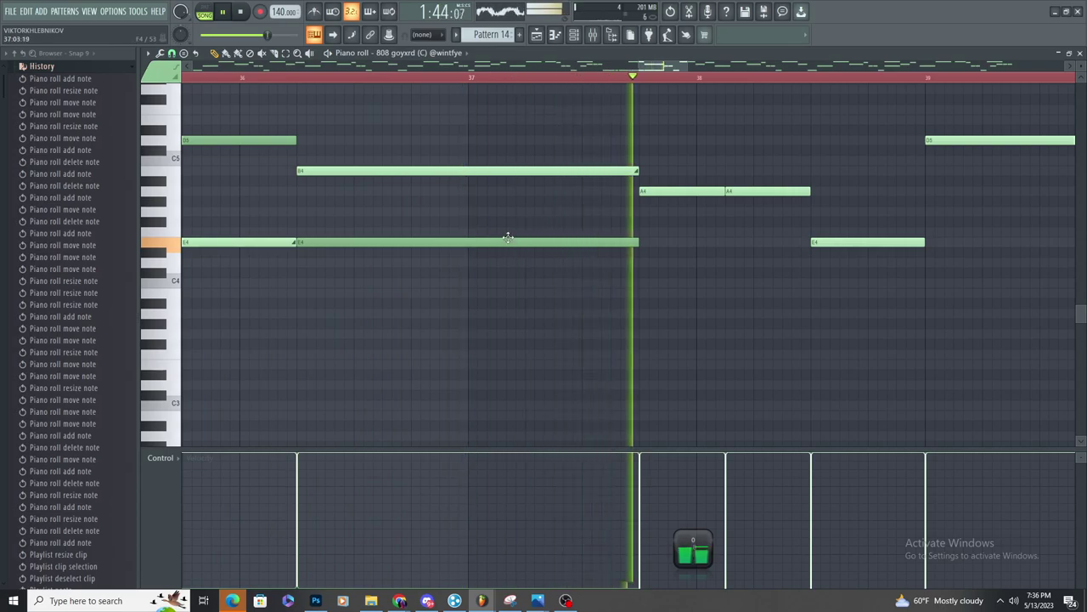
scroll(428, 292, down, 2)
scroll(432, 294, down, 1)
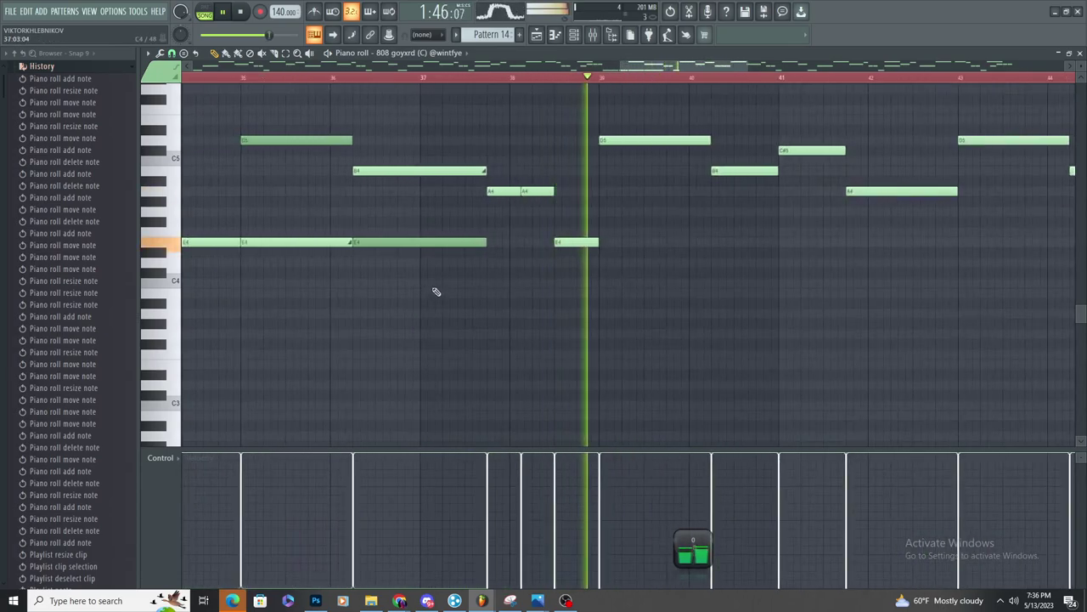
scroll(605, 297, down, 1)
scroll(493, 274, up, 2)
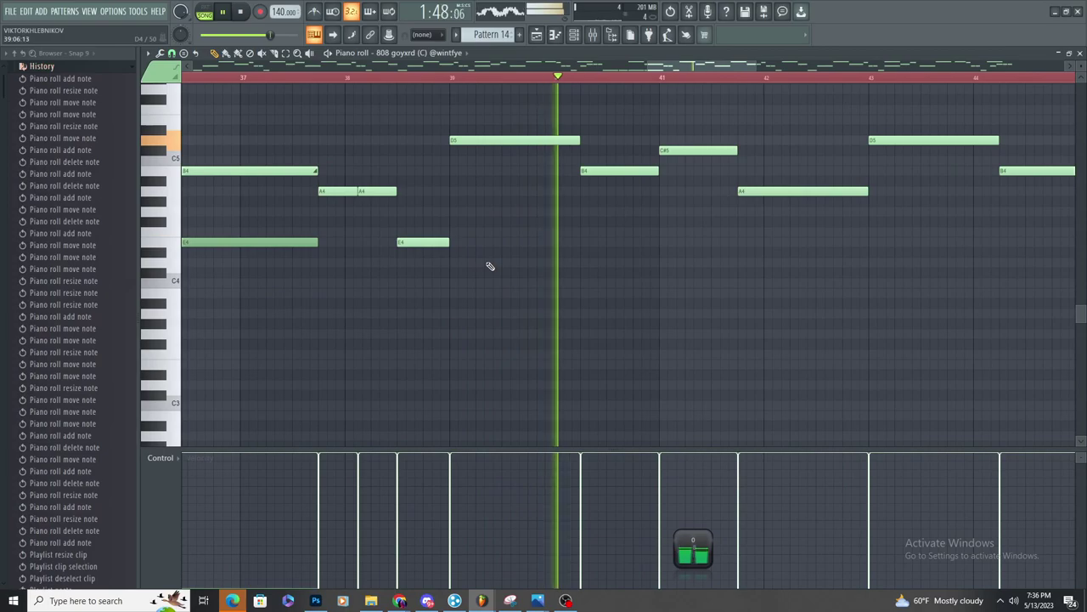
Return to the playlist and set the playback position to bar 65
key(F5)
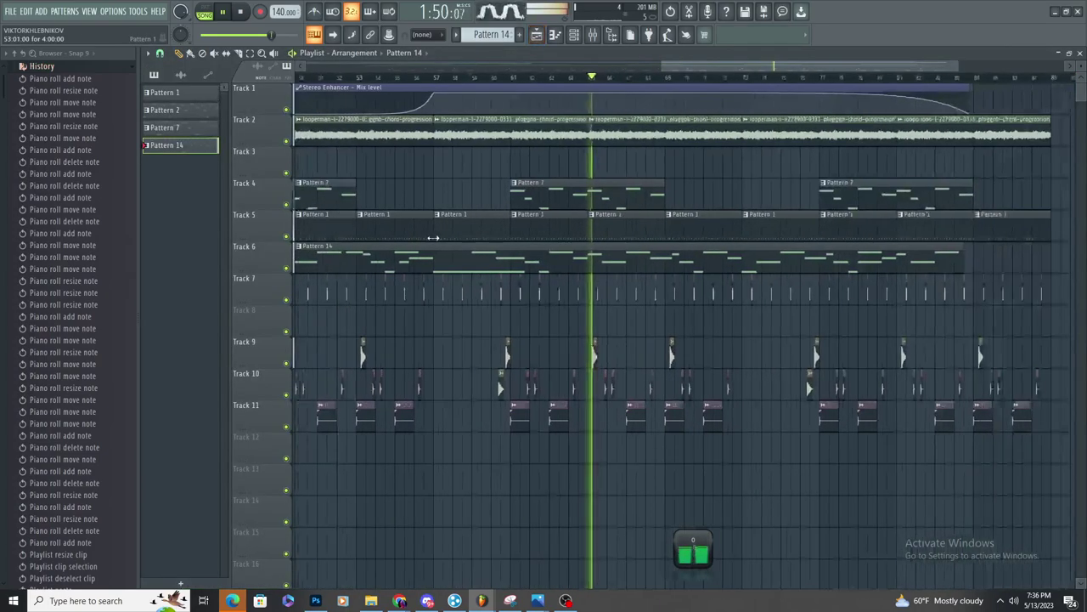
scroll(447, 160, up, 5)
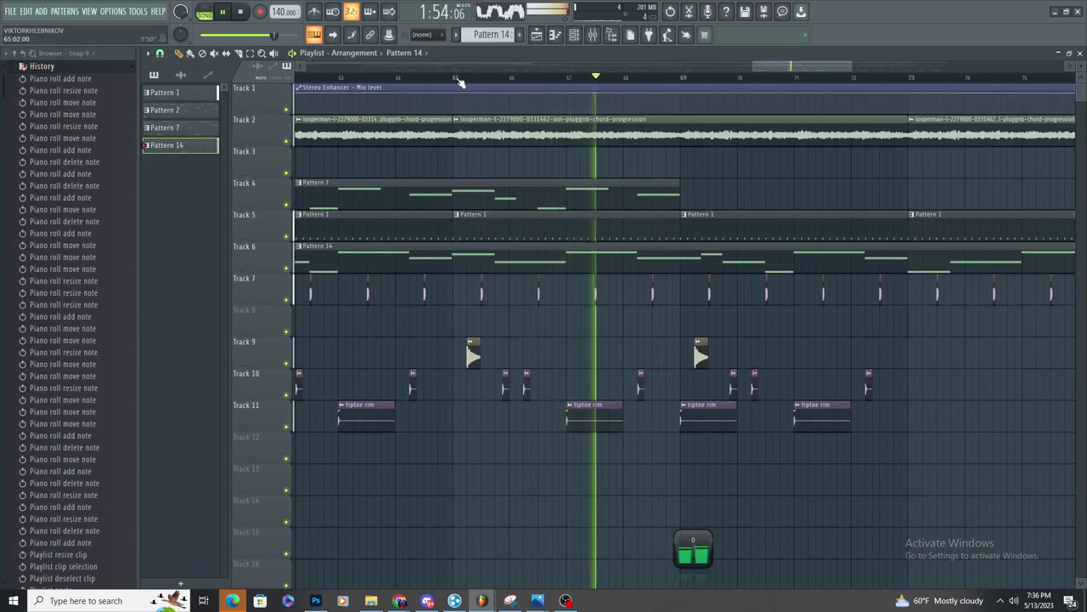
click(459, 77)
Load Effectrix in slot 1 of the mixer's Master track and draw across its Filter row
click(593, 34)
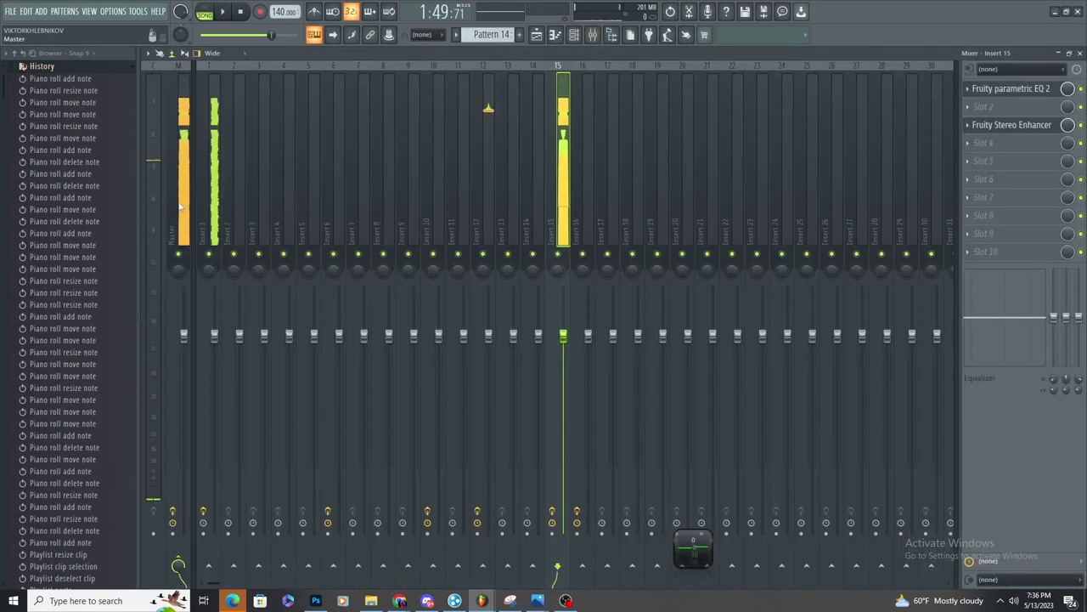
click(180, 206)
click(985, 88)
click(850, 24)
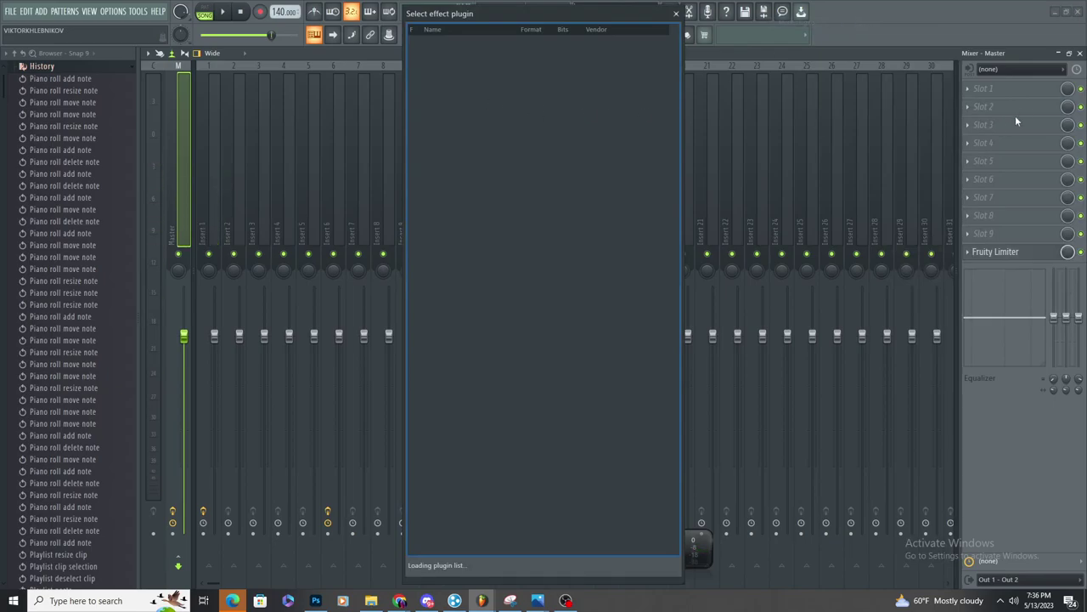
text(eff)
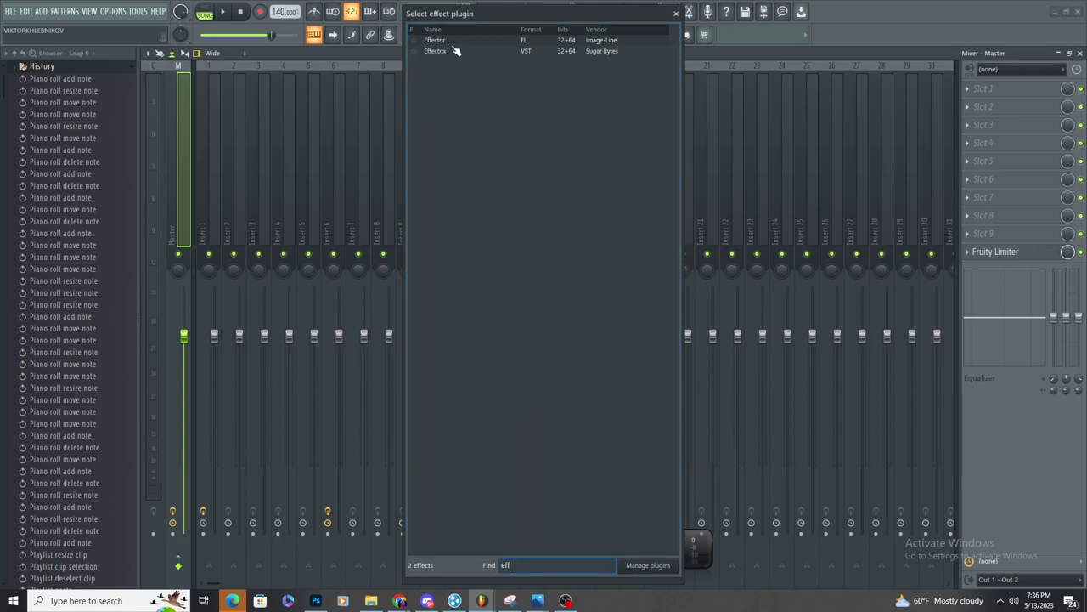
double_click(446, 54)
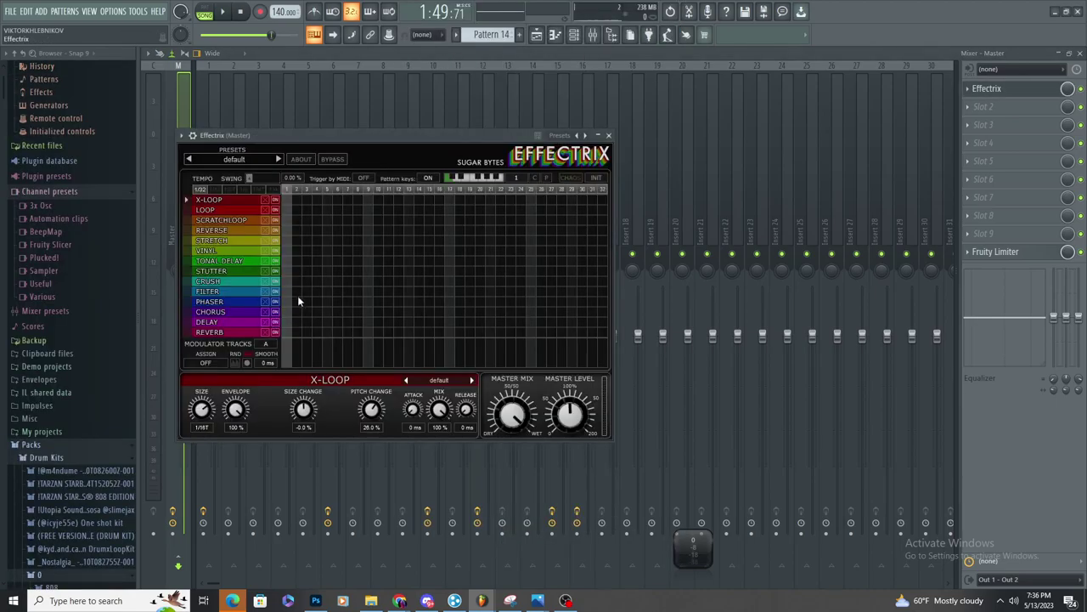
drag(288, 290, 620, 403)
Turn down the mix level of Effectrix on the Master track and create an automation clip for it
drag(1068, 90, 1068, 162)
right_click(1068, 89)
click(1011, 175)
Load Fruity Love Philter in Master slot 2, turn down its mix level and create an automation clip for it
click(983, 108)
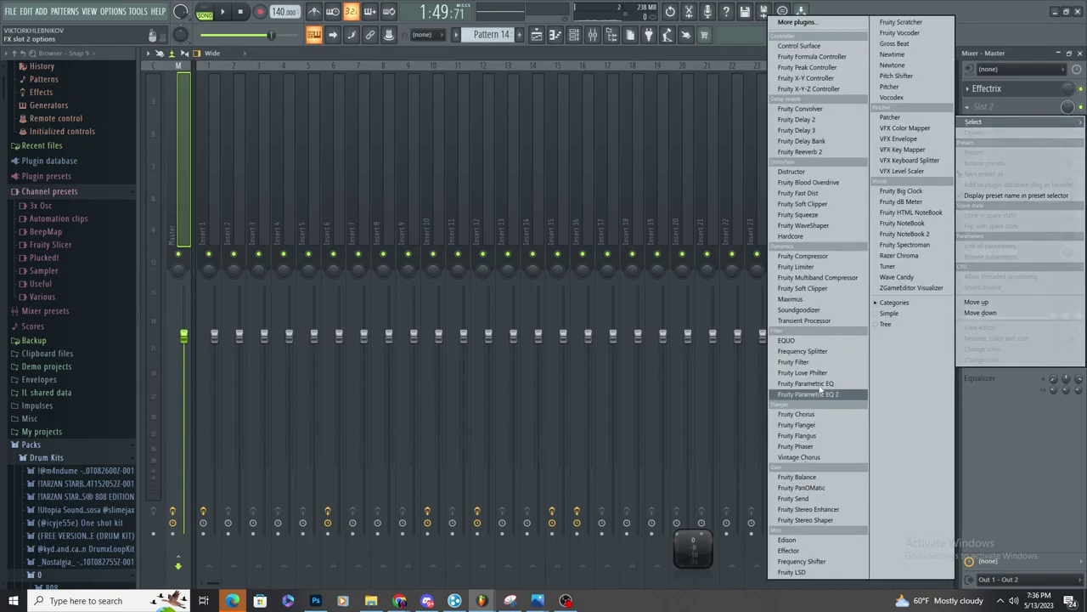
click(799, 372)
drag(1067, 109, 1067, 181)
right_click(1067, 109)
click(1011, 192)
click(1000, 110)
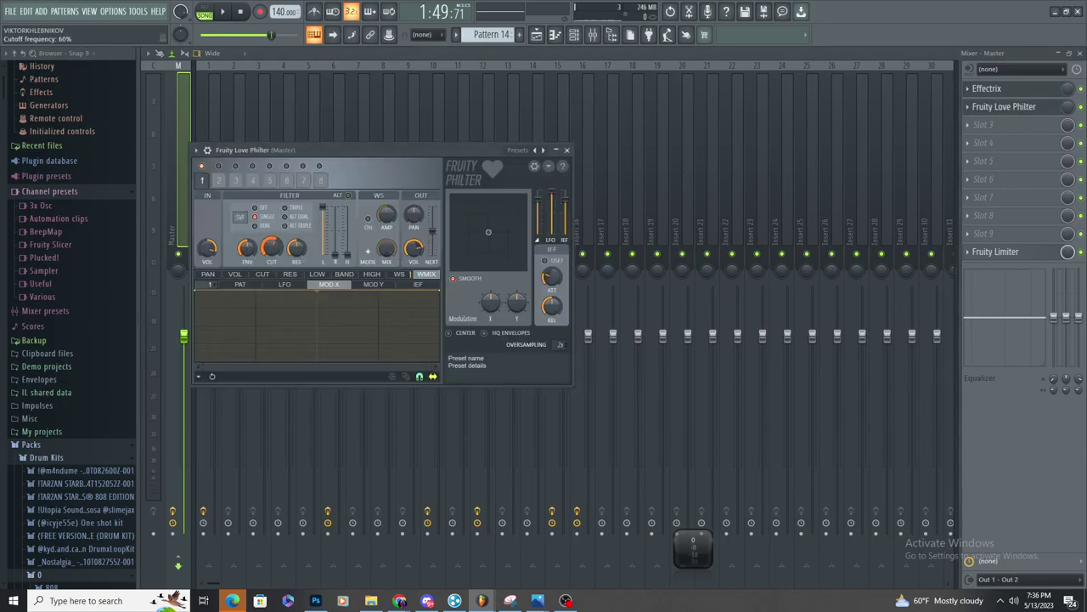
Load Fruity Stereo Enhancer in Master slot 3, turn down its mix level and create an automation clip for it
click(993, 125)
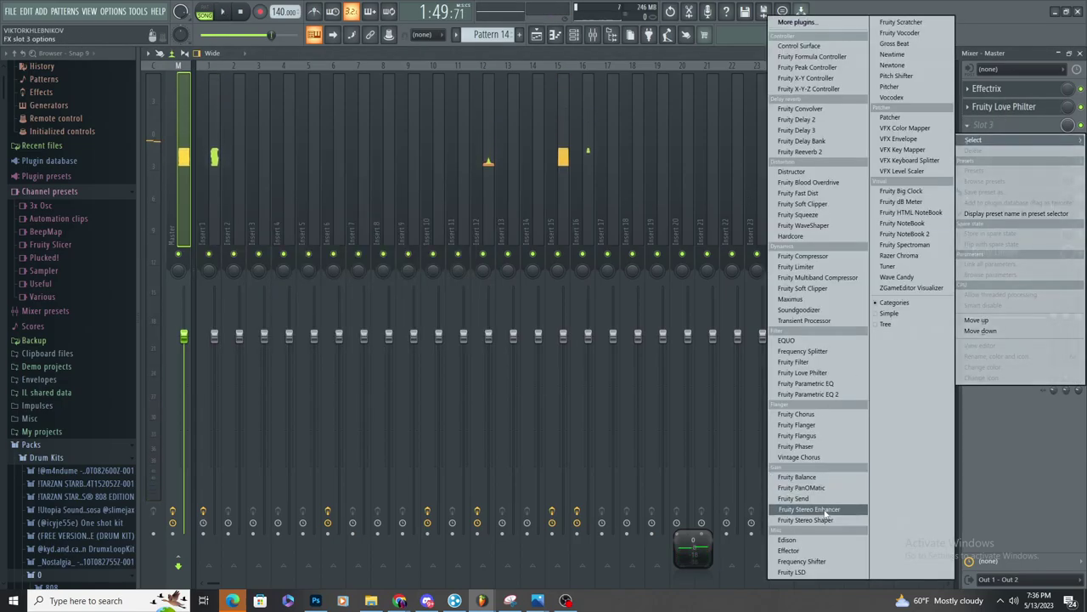
click(809, 509)
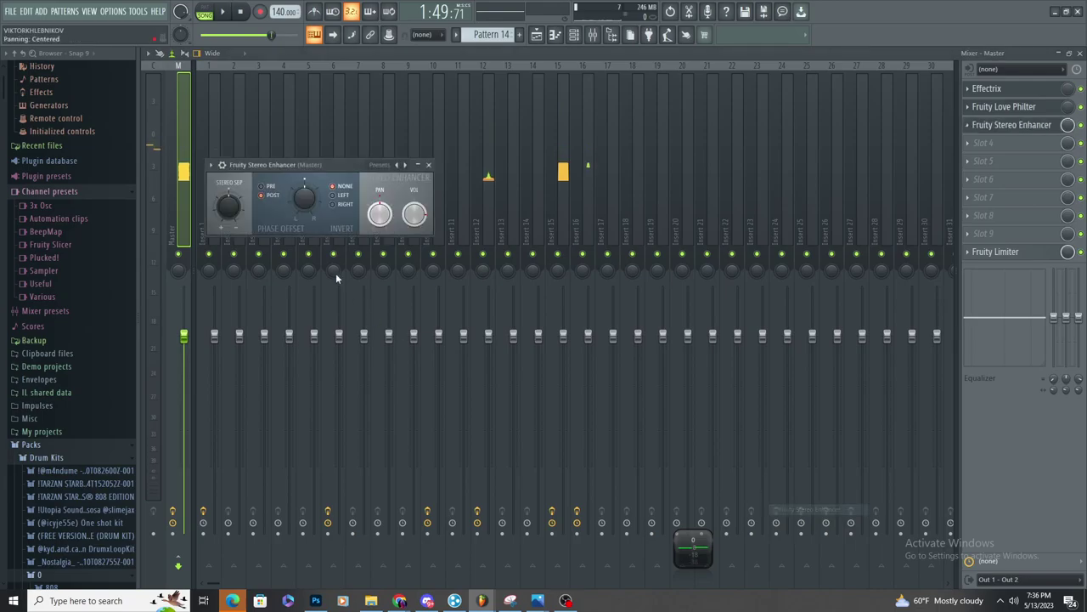
drag(1067, 129, 1067, 191)
right_click(1067, 127)
click(1022, 210)
Load Fruity Parametric EQ 2 in Master slot 4, roll off the highs, dip band 5 and reset band 1's low cut
click(1010, 145)
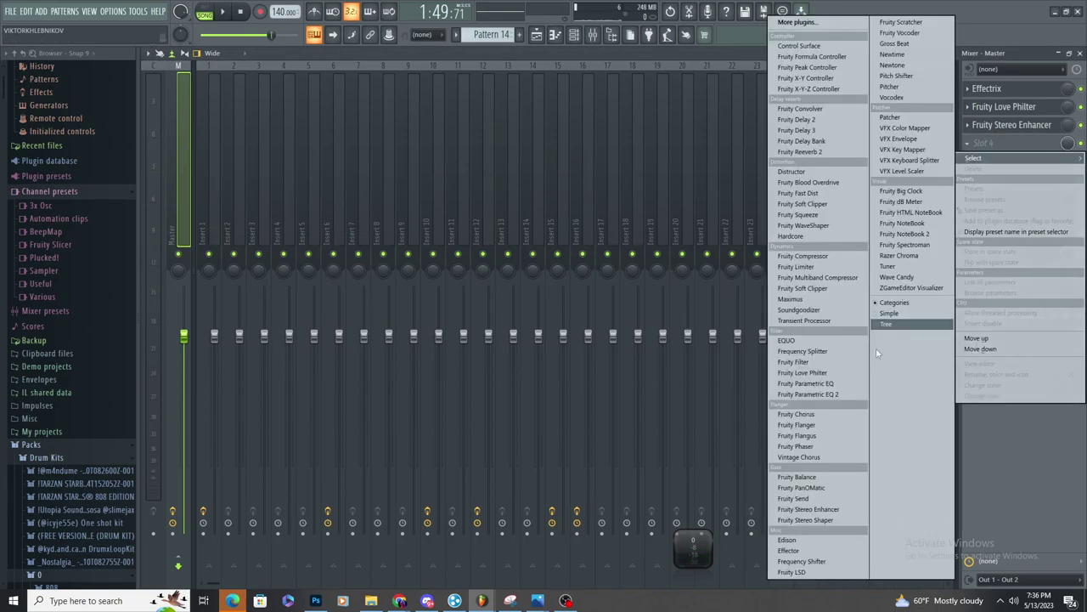
click(835, 395)
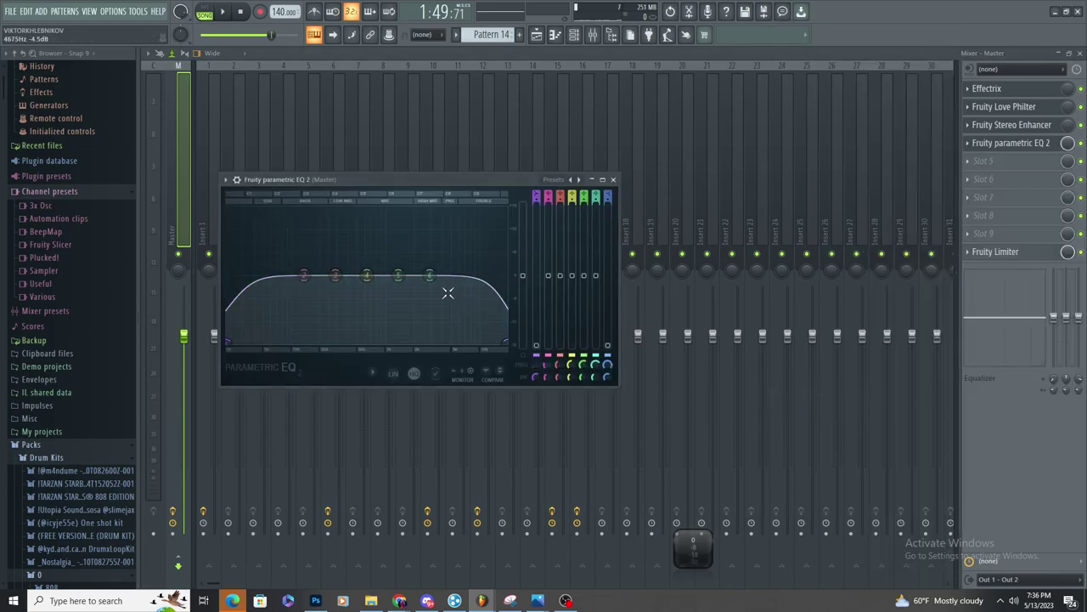
drag(430, 275, 227, 341)
drag(304, 276, 507, 342)
drag(398, 275, 404, 301)
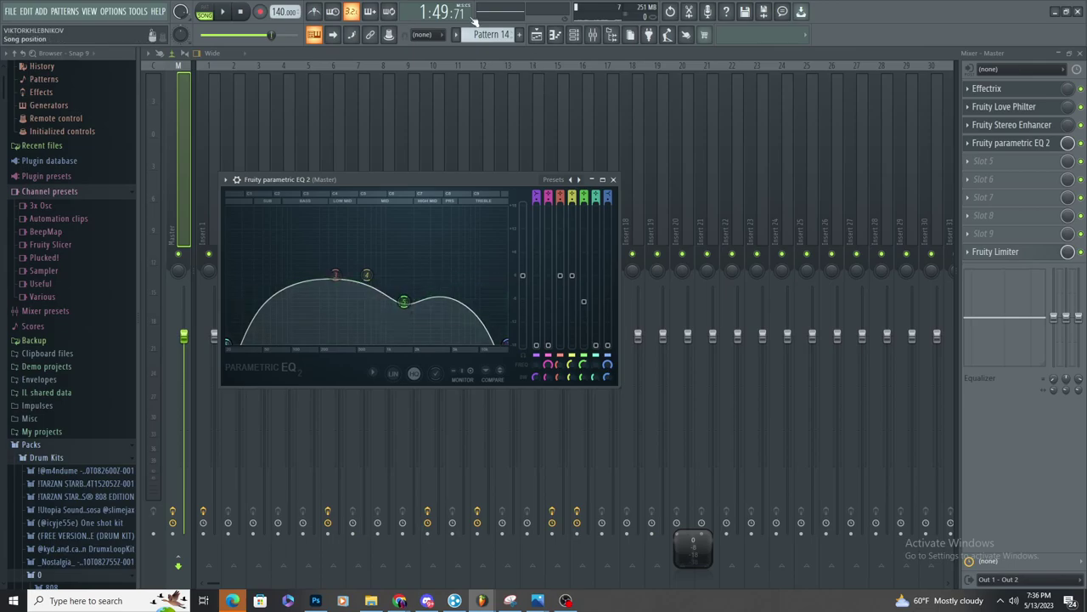
right_click(230, 344)
click(243, 361)
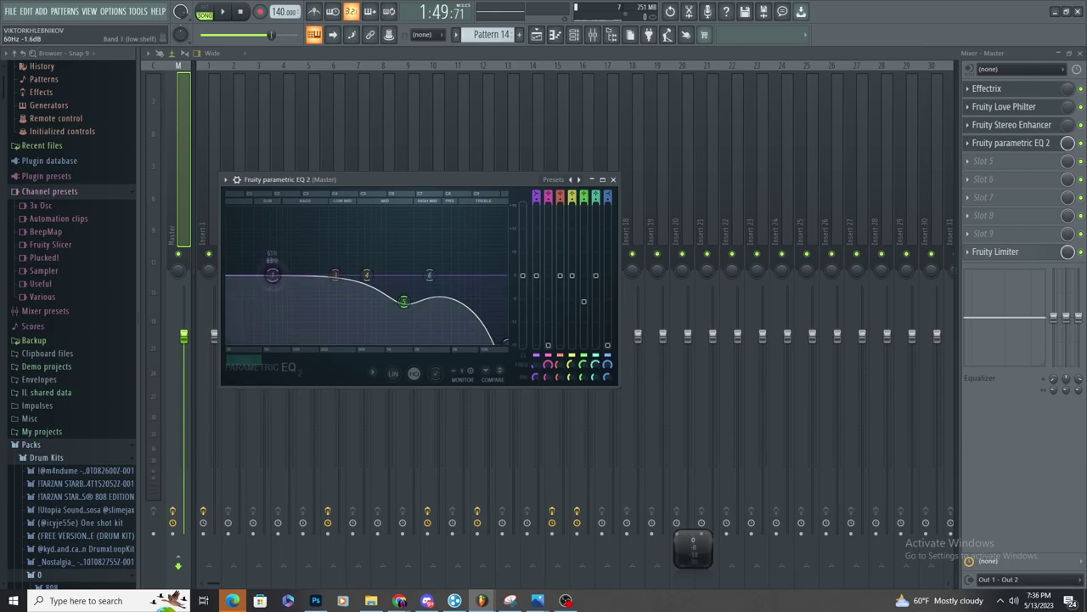
Open the playlist, play the arrangement around bar 65 and examine the drum hits against the Effectrix mix level automation
click(536, 35)
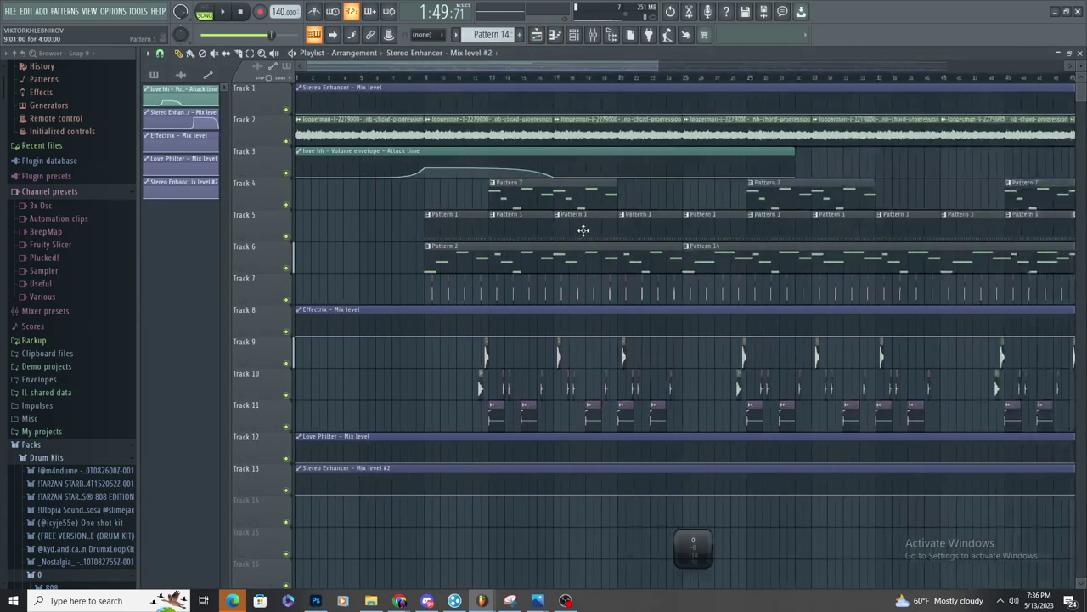
scroll(611, 244, down, 1)
scroll(784, 249, up, 5)
key(space)
scroll(816, 237, down, 2)
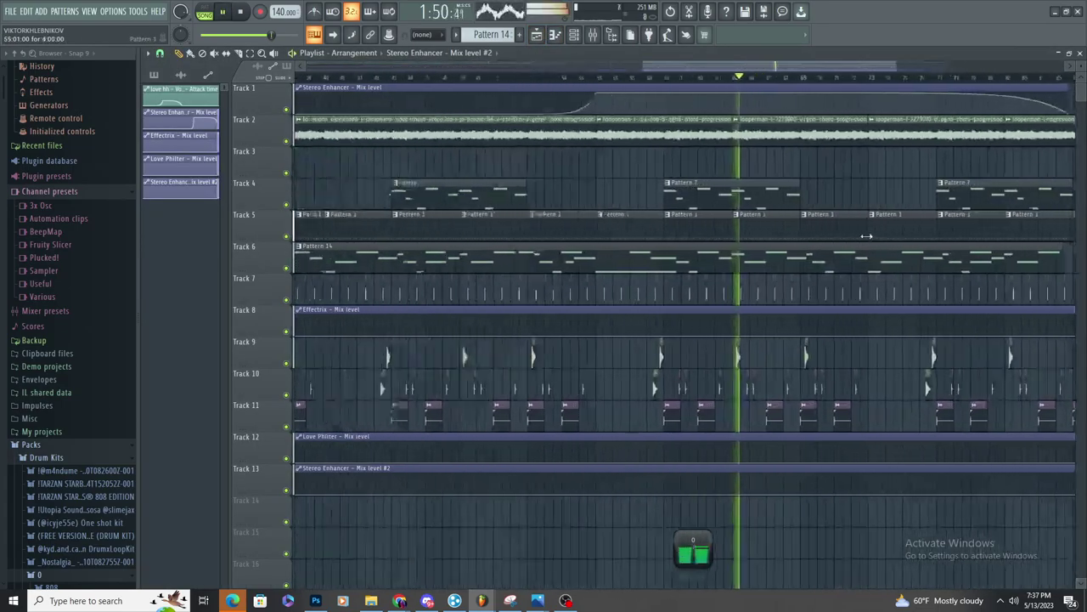
scroll(680, 222, up, 5)
scroll(543, 366, down, 4)
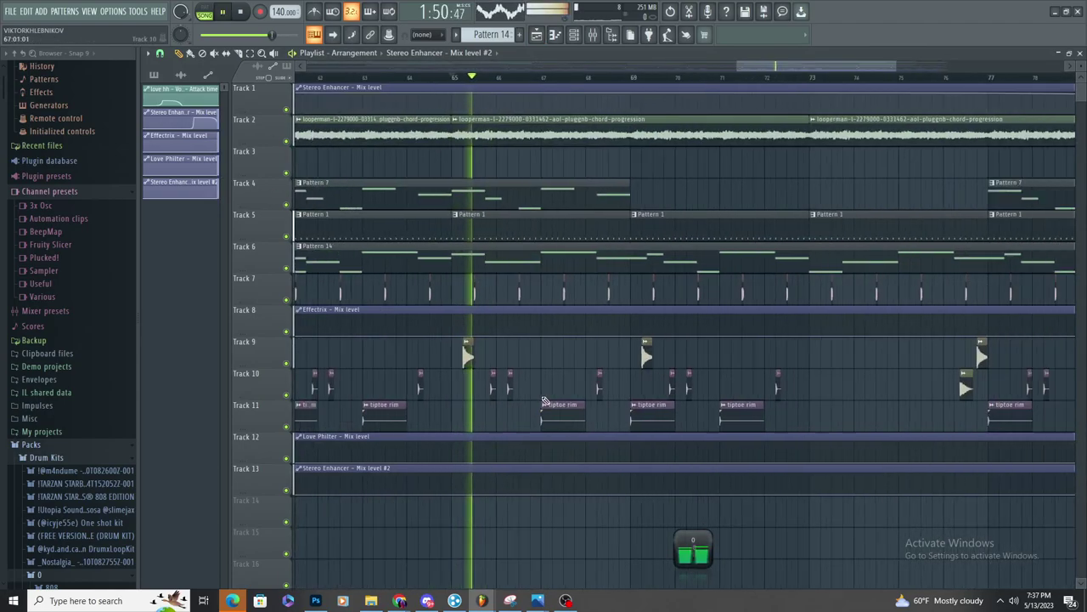
scroll(544, 357, up, 3)
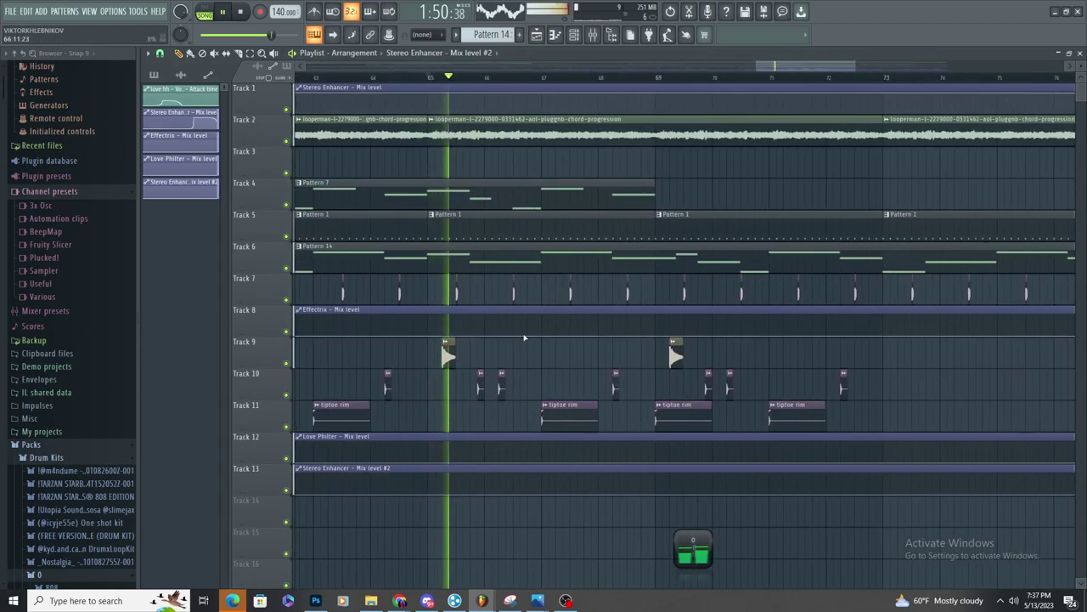
Shape the Effectrix mix-level automation on Track 8 to rise into bar 67 and curve back down by bar 69
right_click(547, 327)
key(ctrl+z)
key(ctrl+z)
key(ctrl+z)
key(space)
right_click(488, 336)
key(space)
right_click(543, 315)
key(space)
right_click(655, 336)
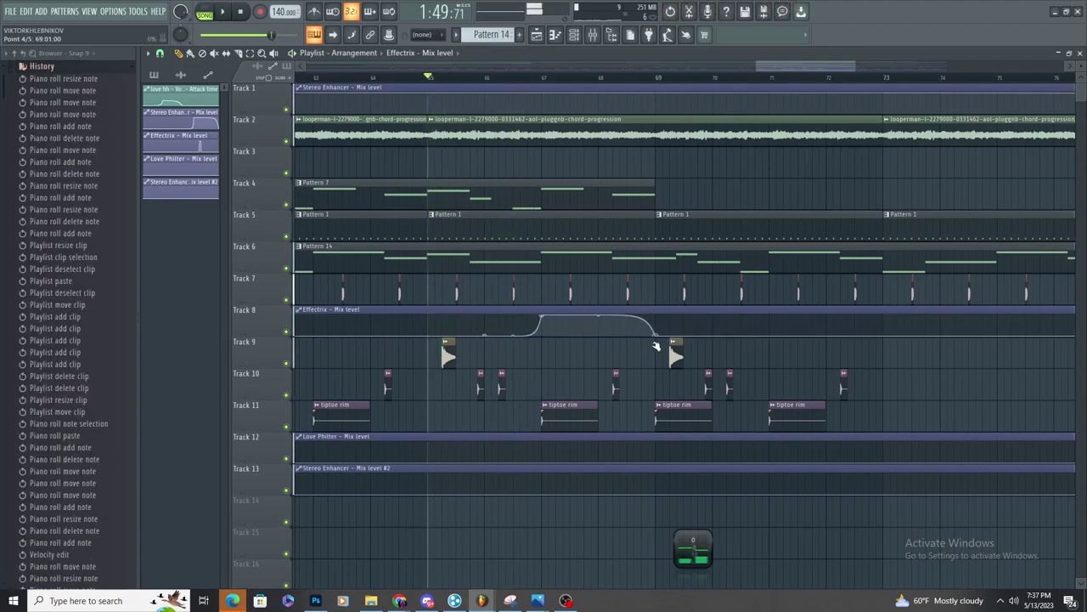
Shape the Love Philter and Stereo Enhancer #2 mix-level automation on Tracks 12 and 13 to rise into bar 67 and fall by bar 69
right_click(429, 463)
right_click(542, 443)
right_click(429, 495)
right_click(542, 474)
key(ctrl+shift+z)
key(ctrl+shift+z)
key(ctrl+shift+z)
key(ctrl+shift+z)
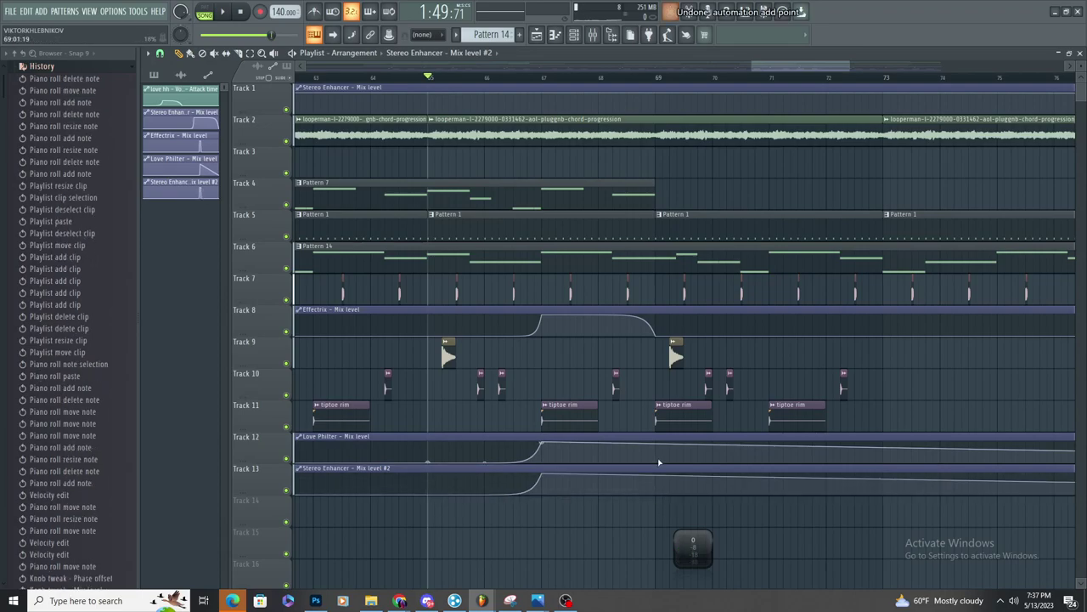
key(space)
scroll(645, 515, down, 8)
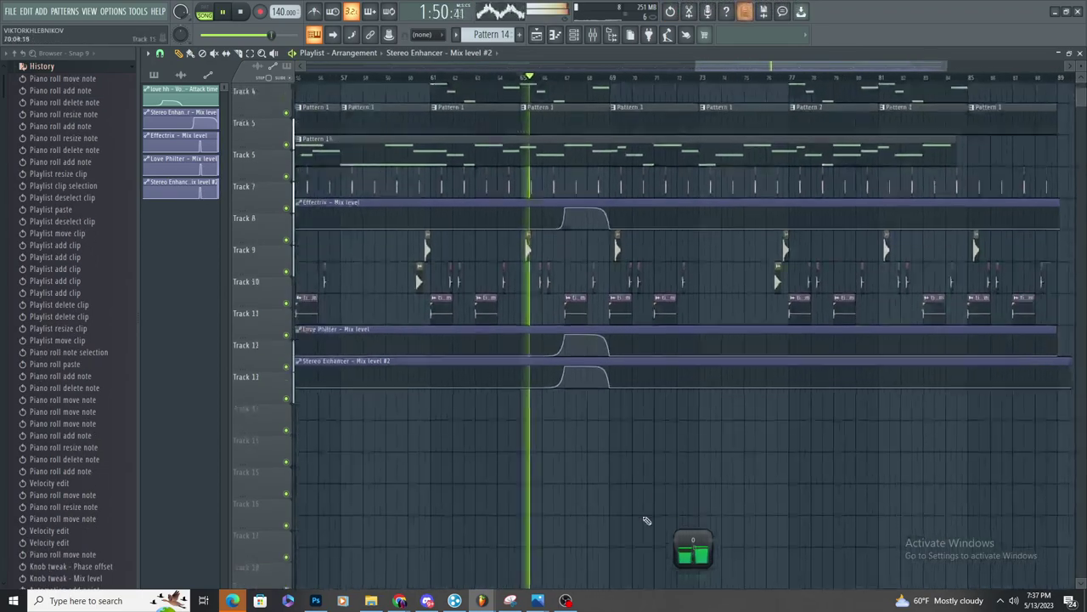
Create an automation clip for the mix level of Fruity parametric EQ 2 on the master track
scroll(633, 255, up, 5)
click(592, 37)
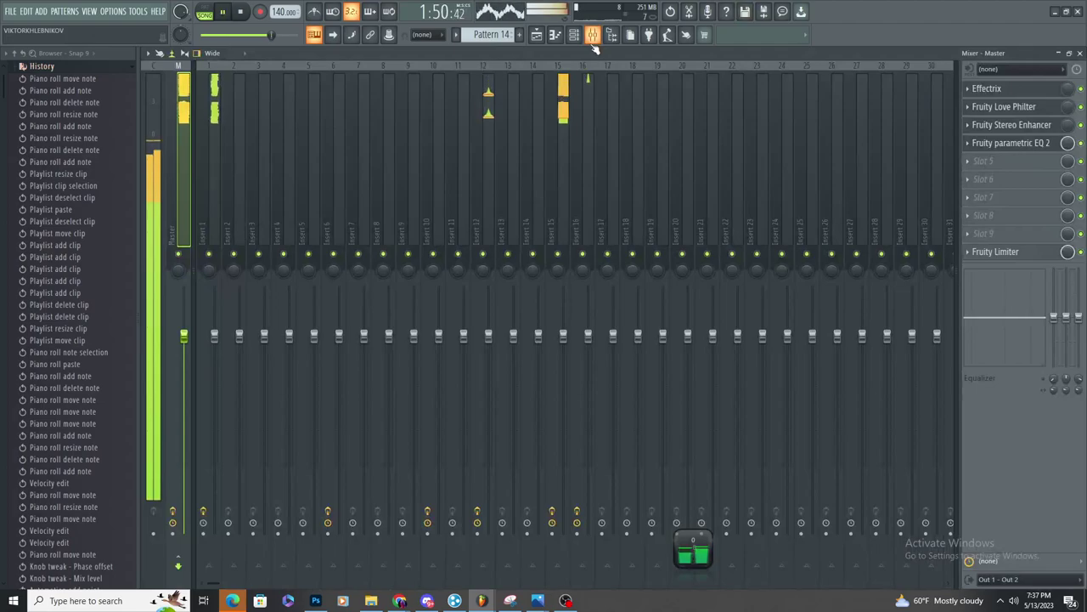
key(space)
right_click(1069, 146)
click(1027, 234)
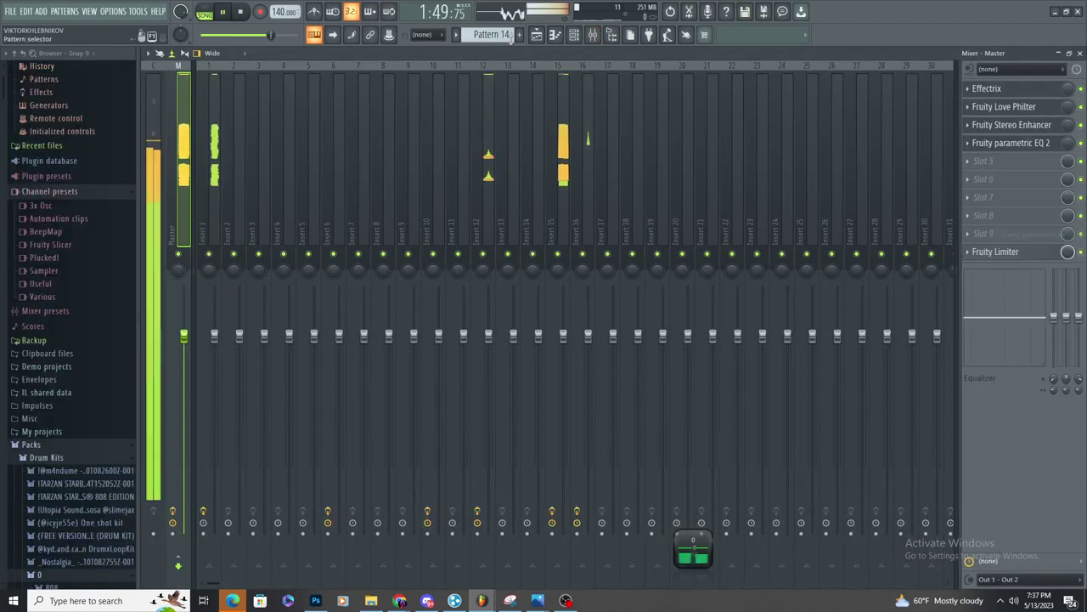
Shape the Param. EQ 2 mix-level automation on Track 14 to rise into bar 67 and curve back down by bar 69
click(536, 36)
scroll(611, 187, down, 1)
scroll(790, 340, up, 9)
key(space)
key(space)
right_click(574, 524)
right_click(703, 512)
key(space)
key(space)
right_click(836, 519)
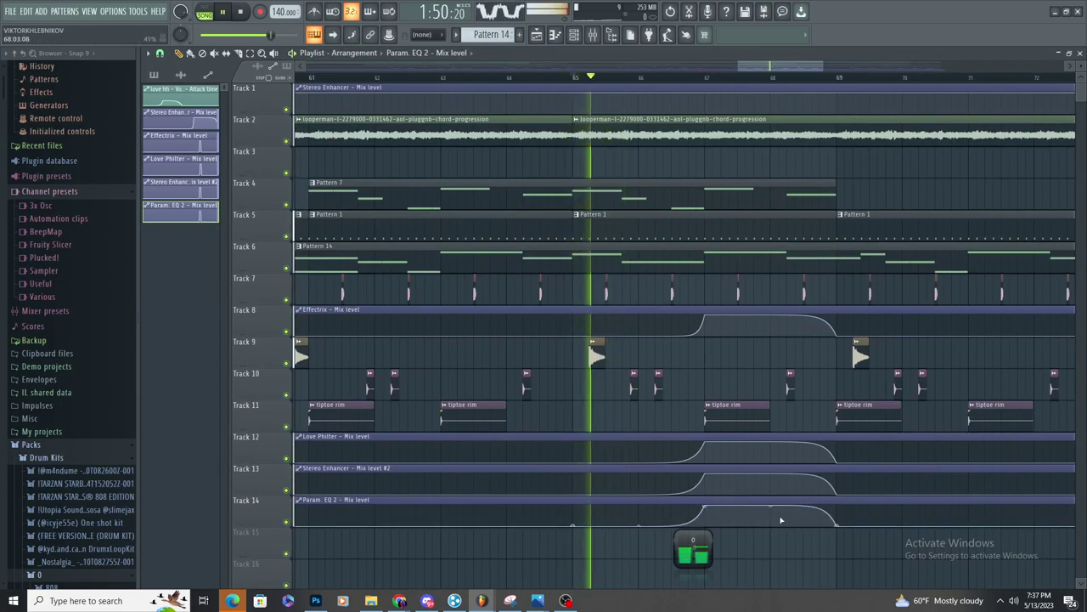
Play back the automated section and inspect the band curve of the master's Fruity parametric EQ 2
scroll(728, 466, down, 3)
scroll(807, 434, up, 4)
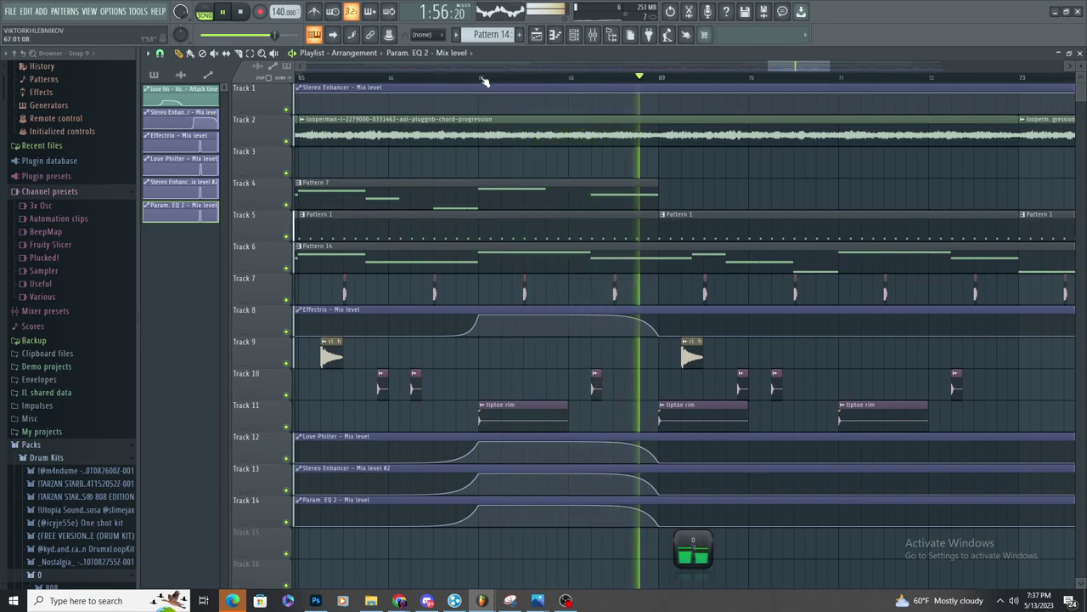
click(592, 35)
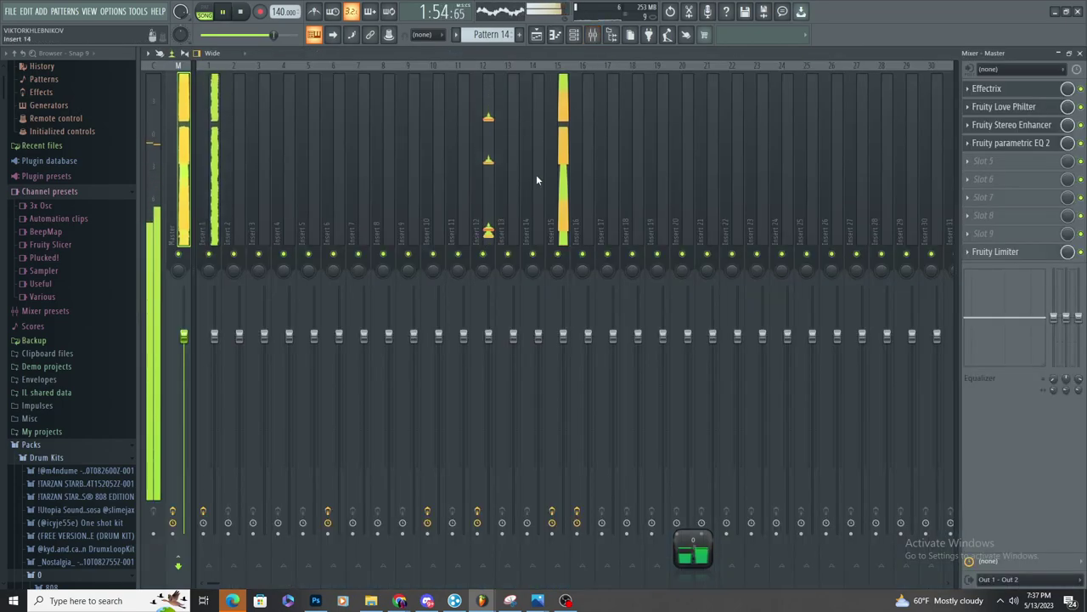
click(1029, 149)
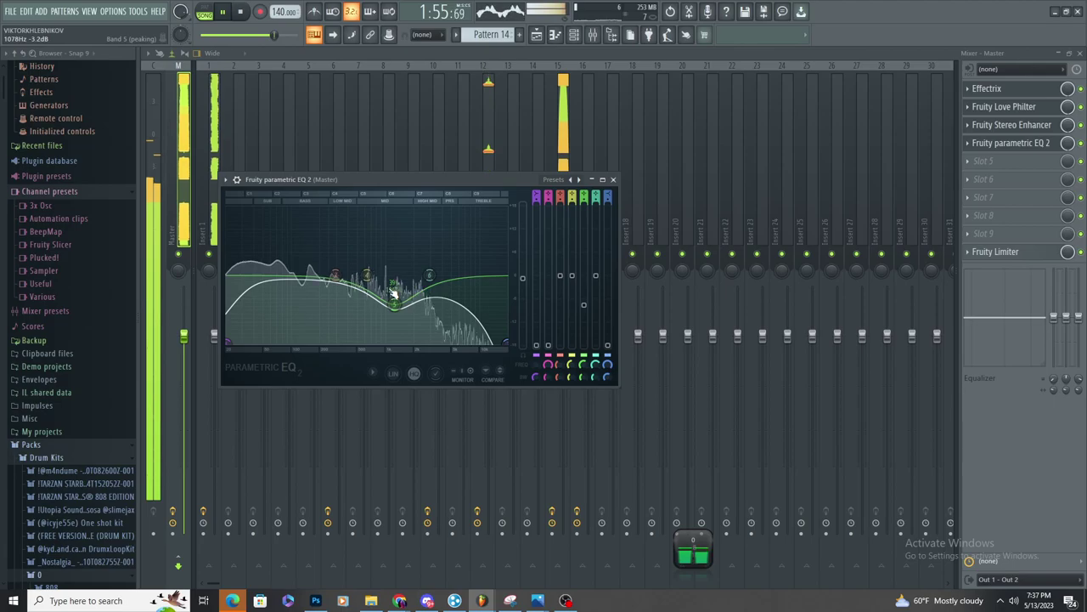
key(F5)
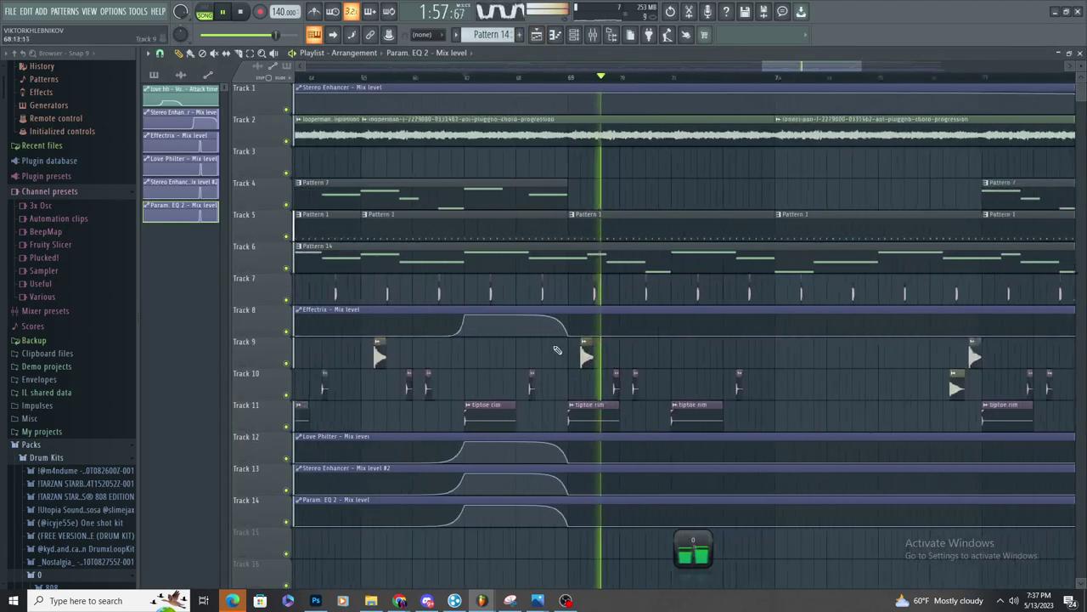
Load Gross Beat into slot 5 of the master track, switch to its flange preset and reduce the time mix
key(F9)
click(1015, 162)
mouse_move(977, 176)
click(895, 44)
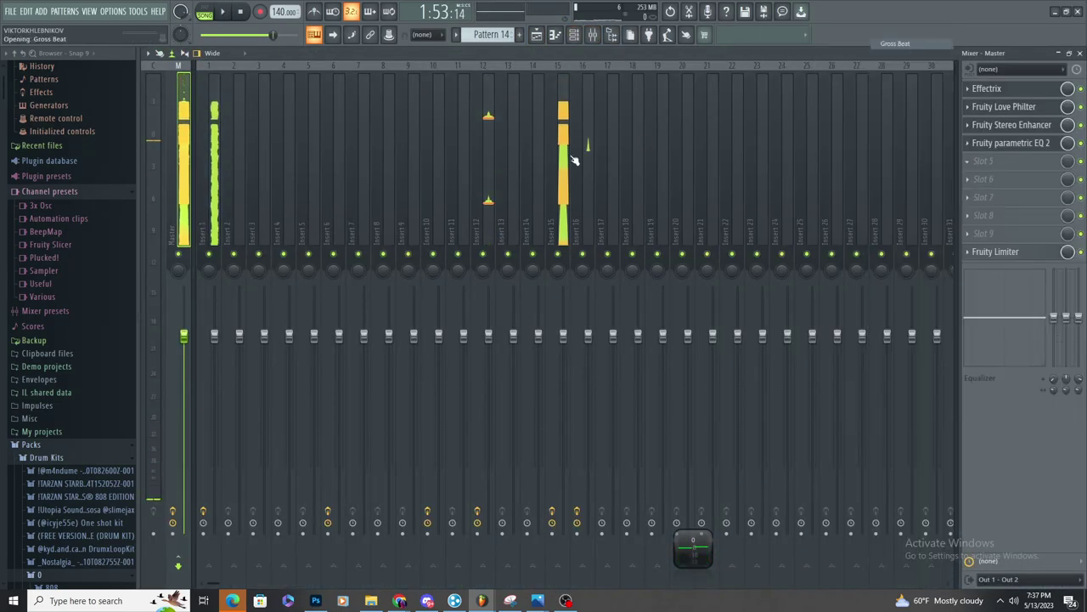
click(668, 194)
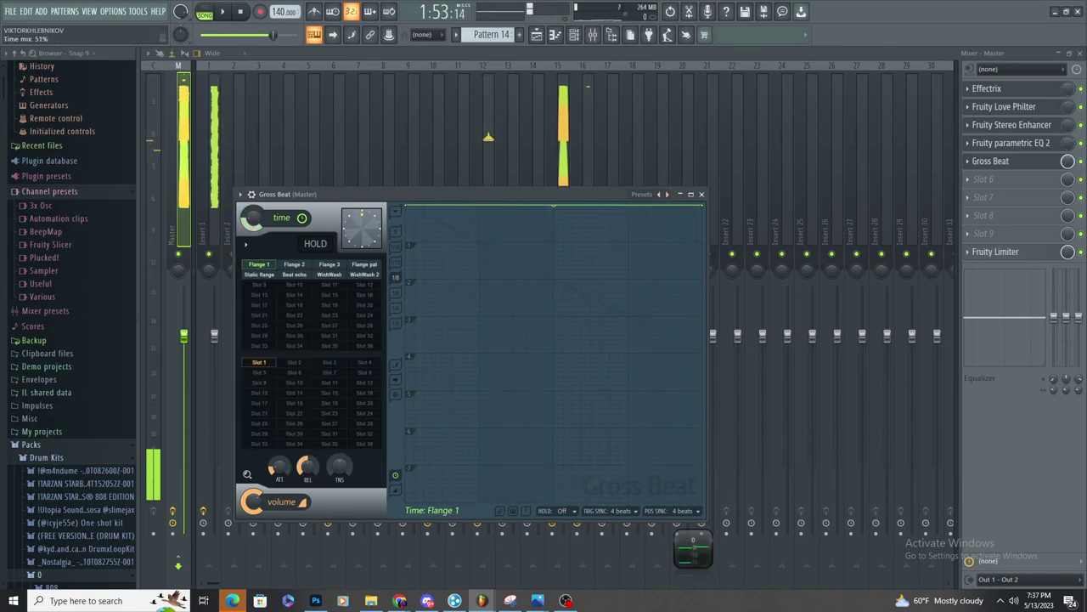
Audition the Flange 1, Flange 2 and Flange pat time slots in Gross Beat during playback
key(space)
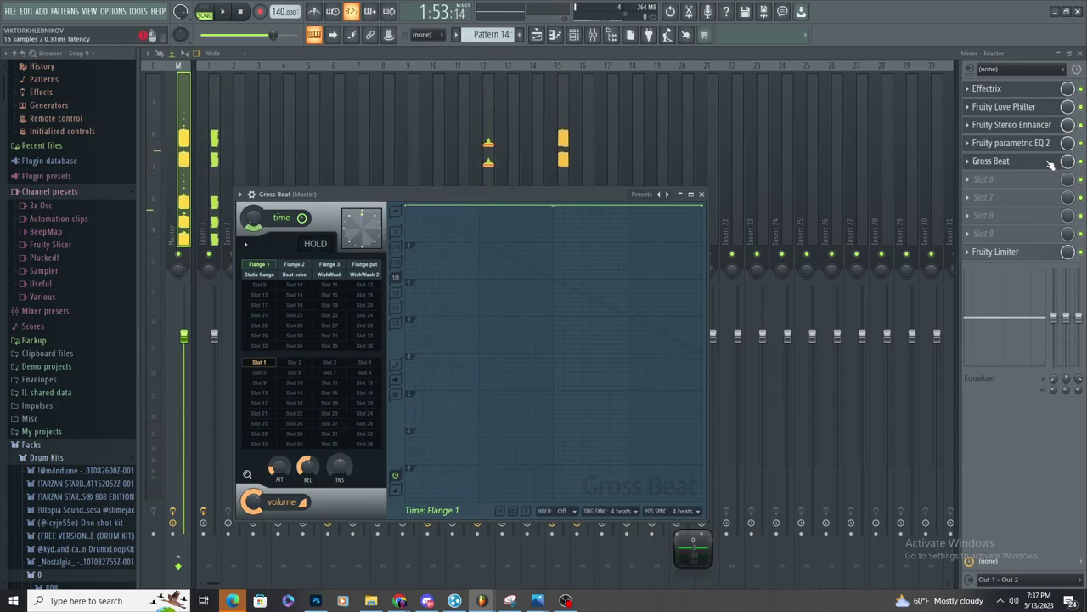
key(space)
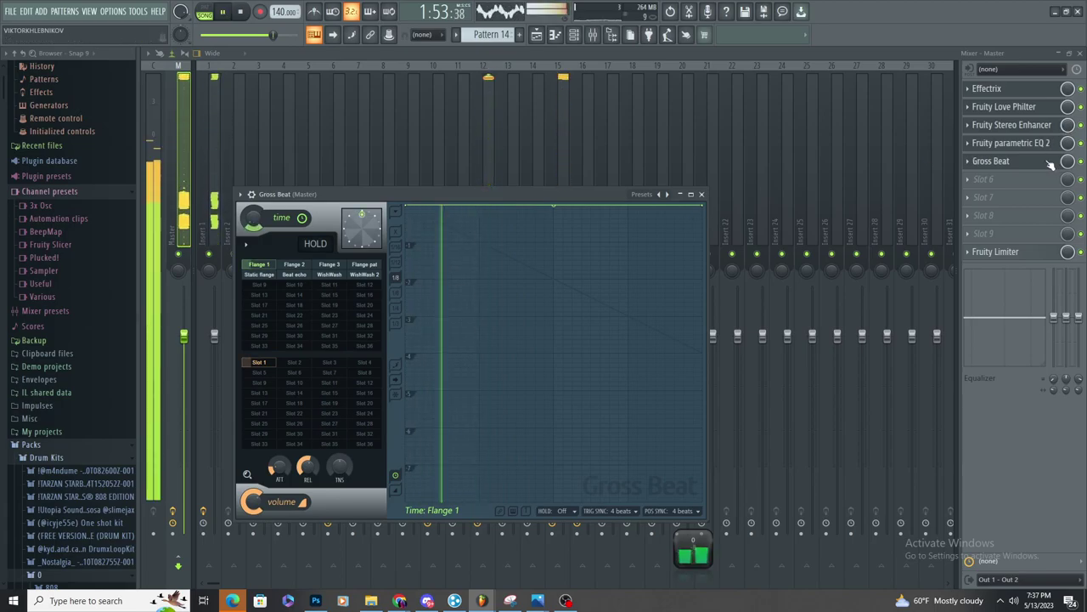
click(294, 265)
key(space)
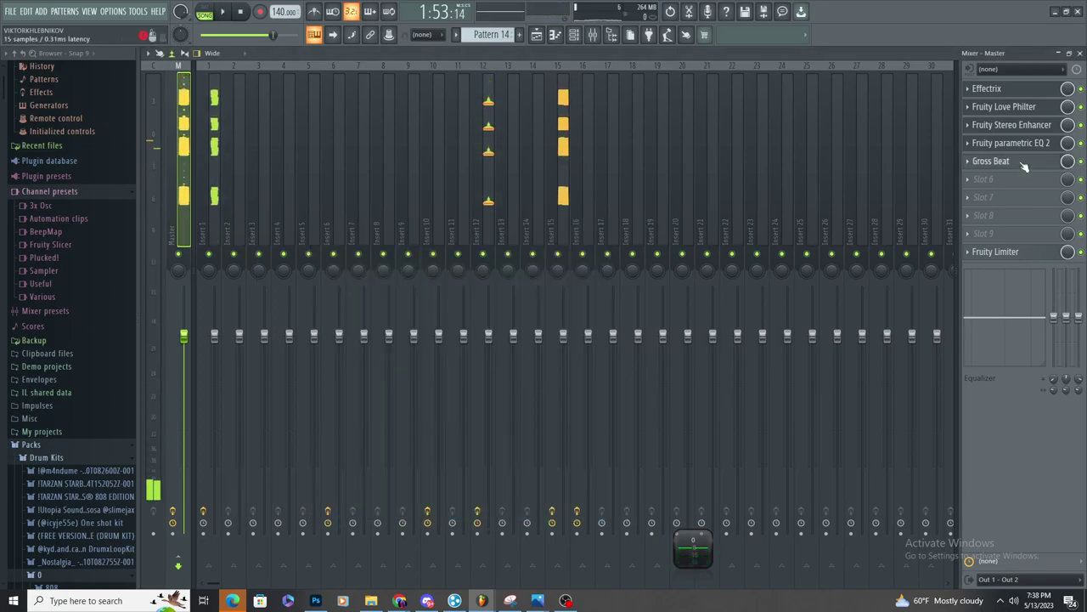
click(1026, 166)
click(365, 265)
key(space)
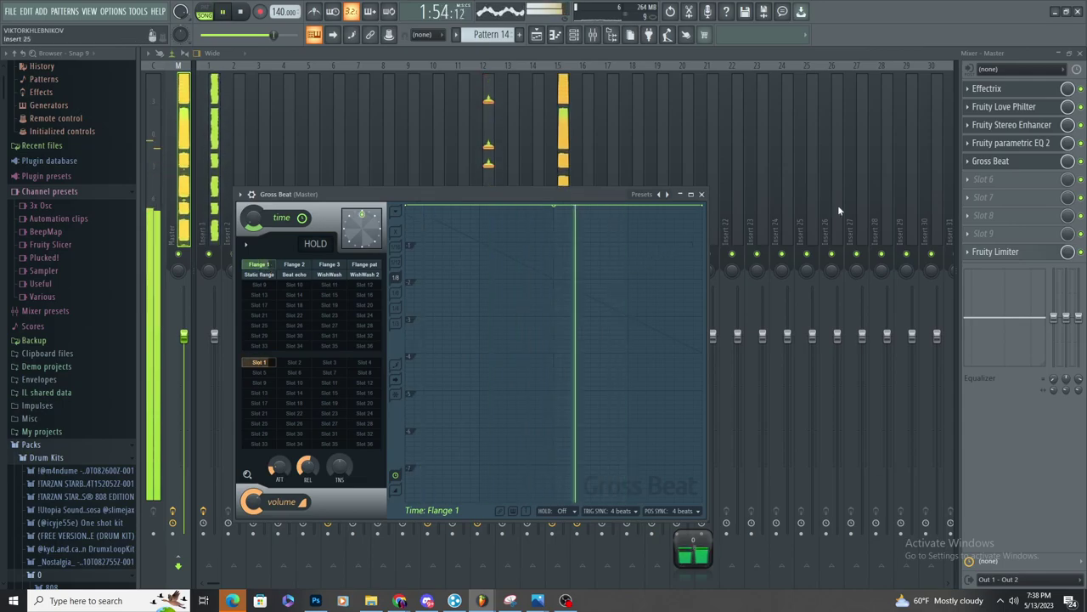
Create an automation clip for the Gross Beat mix level on the master and return to the playlist
right_click(1069, 163)
click(1009, 249)
click(536, 35)
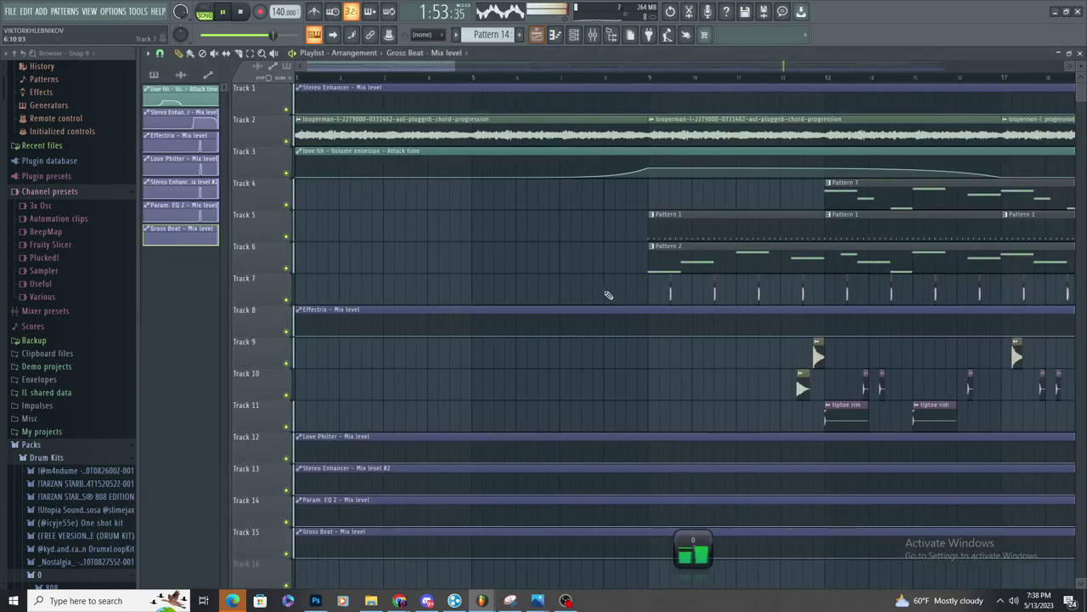
Shape the Gross Beat mix-level automation on Track 15 into two humps between bars 67 and 69, dipping at bar 68
scroll(610, 295, down, 6)
scroll(818, 408, up, 8)
key(space)
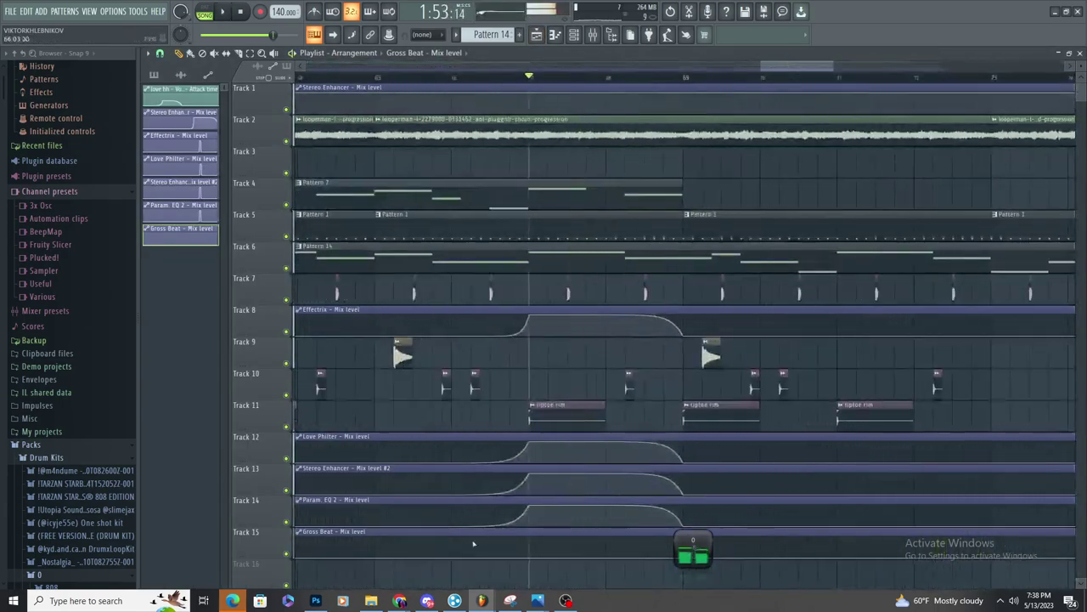
drag(536, 556, 553, 535)
key(space)
scroll(561, 531, down, 3)
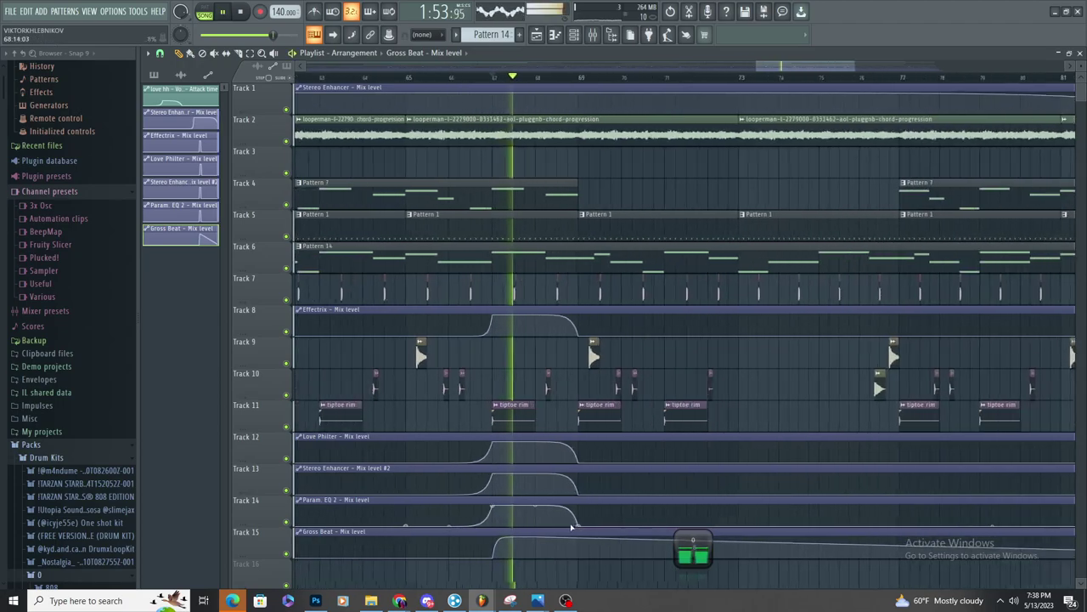
scroll(571, 527, up, 3)
click(301, 78)
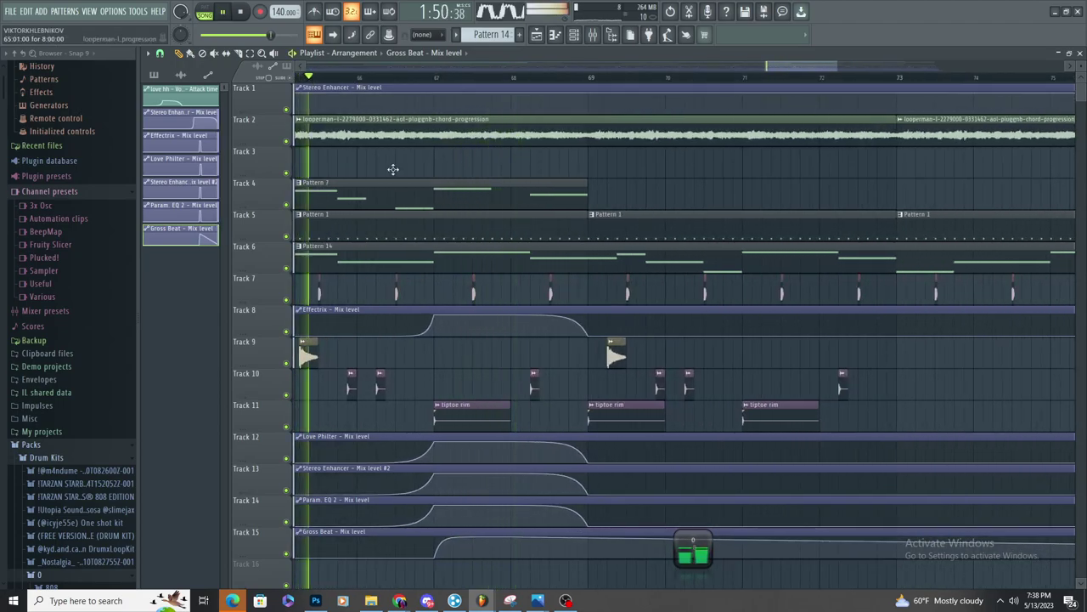
right_click(585, 556)
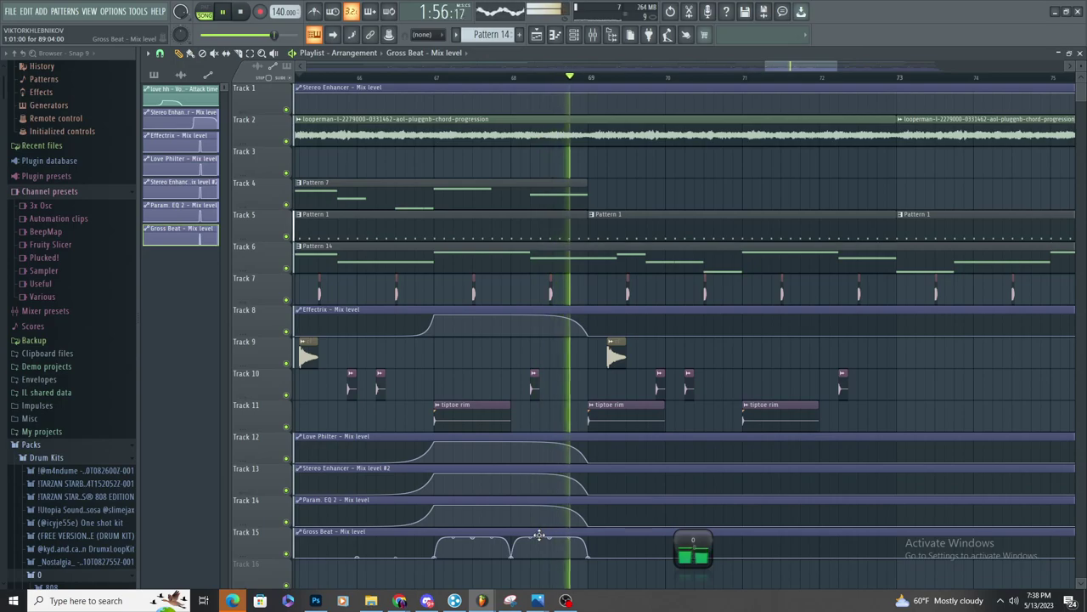
Review the arrangement during playback and preview percussion samples from the perc folder of the drum kit
scroll(535, 550, down, 3)
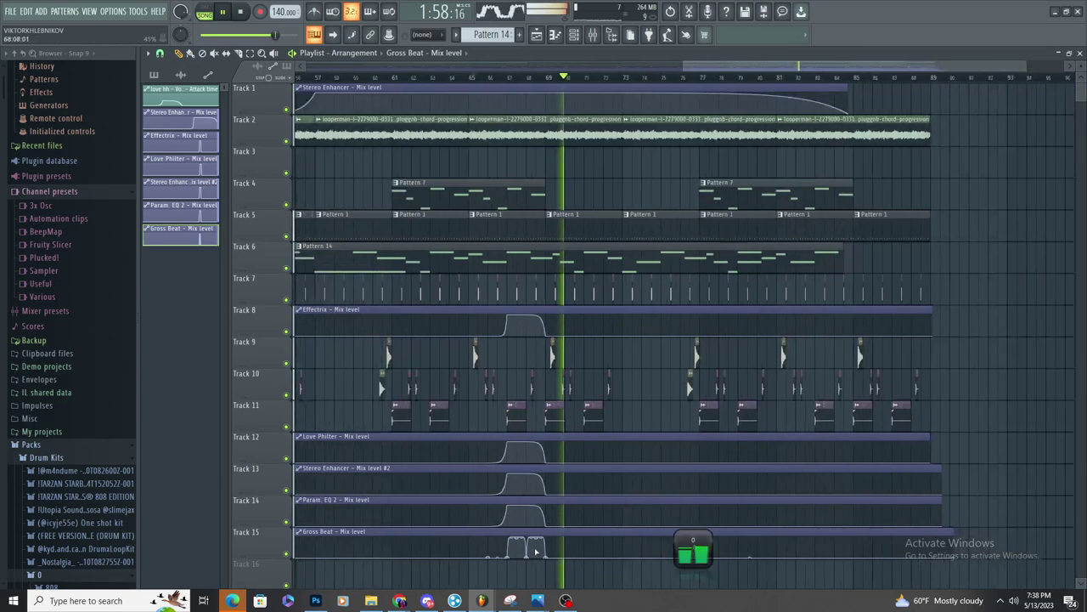
scroll(535, 550, down, 3)
scroll(921, 376, up, 4)
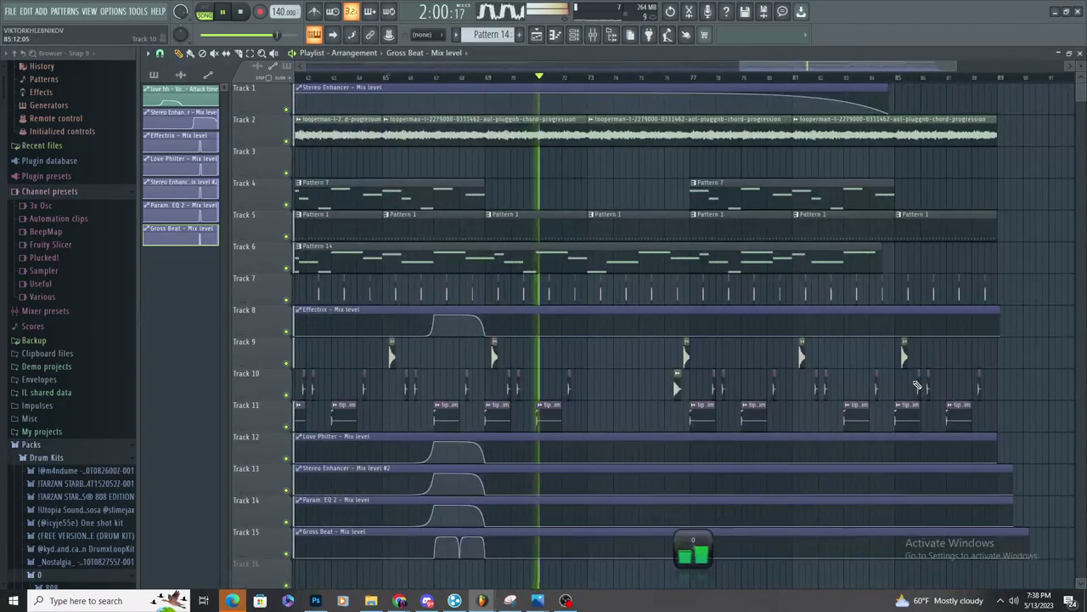
scroll(89, 422, down, 5)
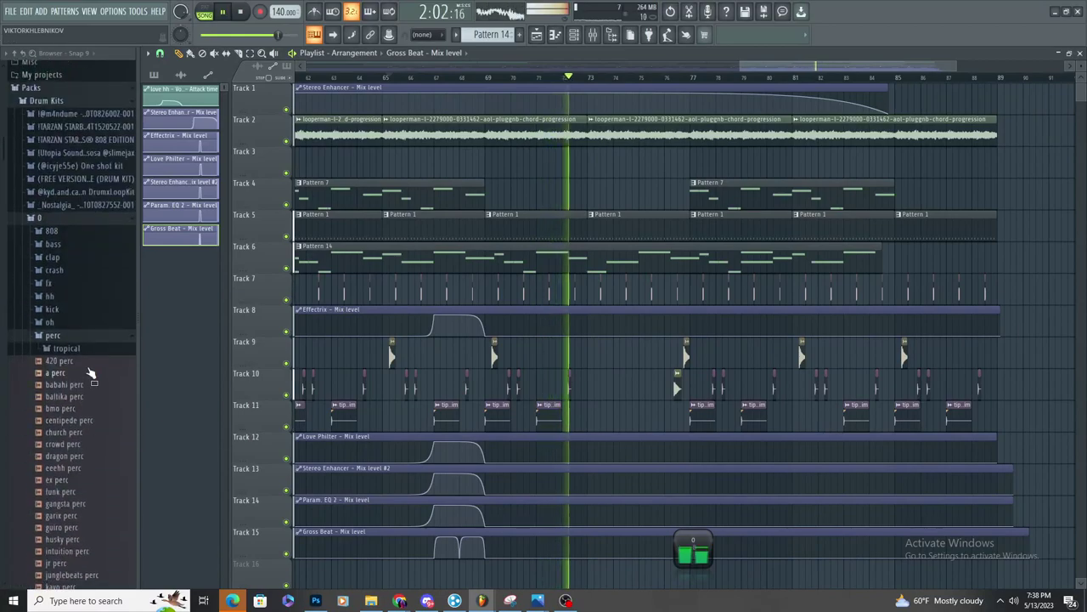
scroll(639, 385, up, 2)
scroll(639, 385, down, 2)
scroll(646, 384, up, 3)
click(68, 434)
click(75, 445)
key(space)
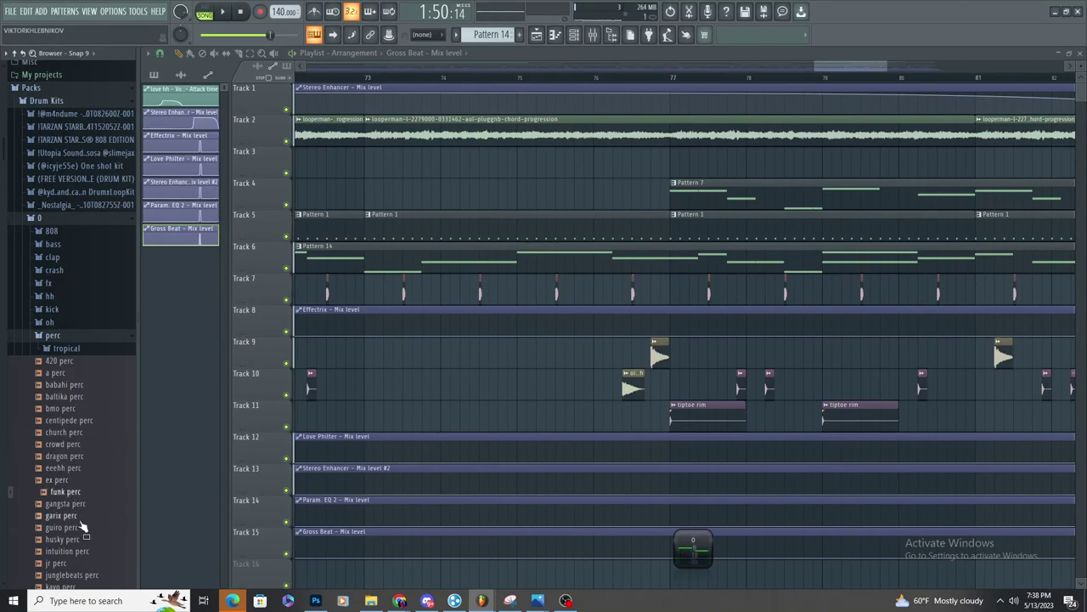
Place junglebeats perc on Track 10 just before bar 75 and apply Remove DC offset, a fade-in and a 23% fade-out
scroll(82, 522, down, 5)
drag(223, 292, 463, 387)
key(space)
double_click(512, 388)
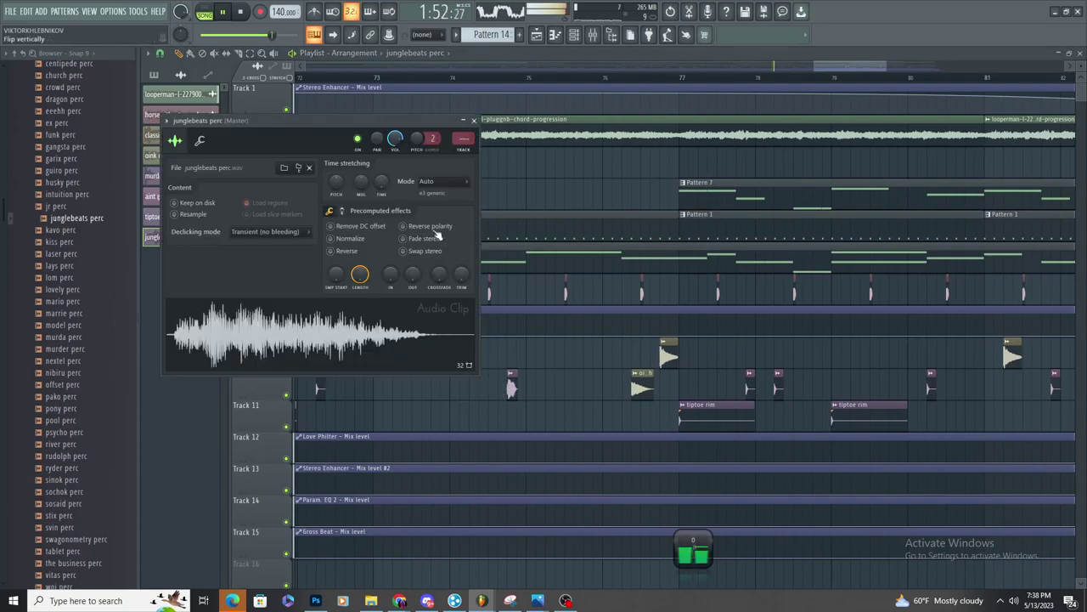
drag(400, 268, 402, 270)
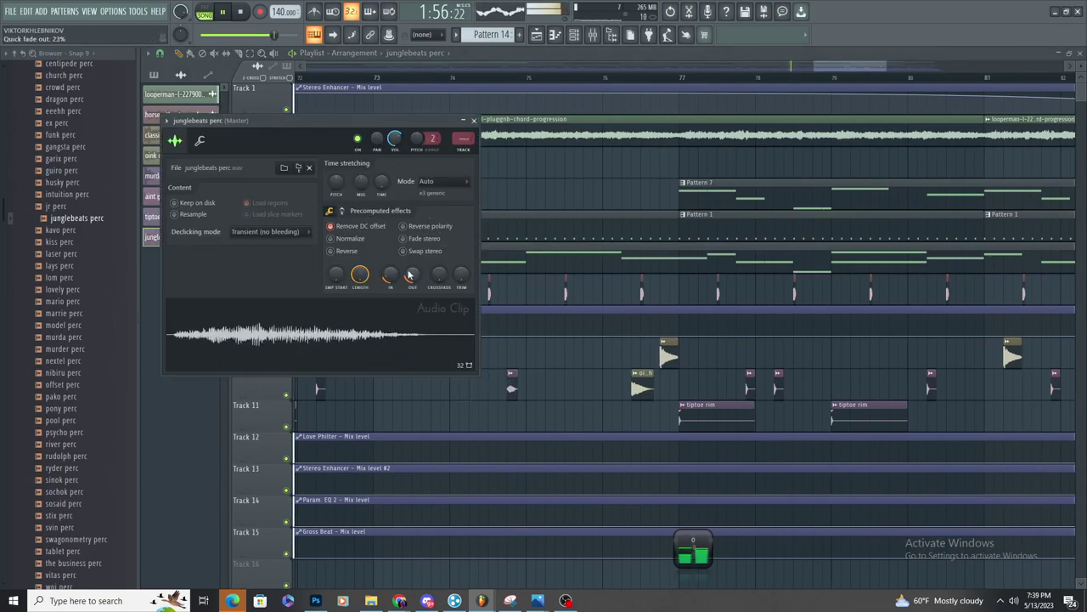
Route junglebeats perc to Insert 28 and add Fruity Parametric EQ 2 with the high frequencies rolled off
key(F9)
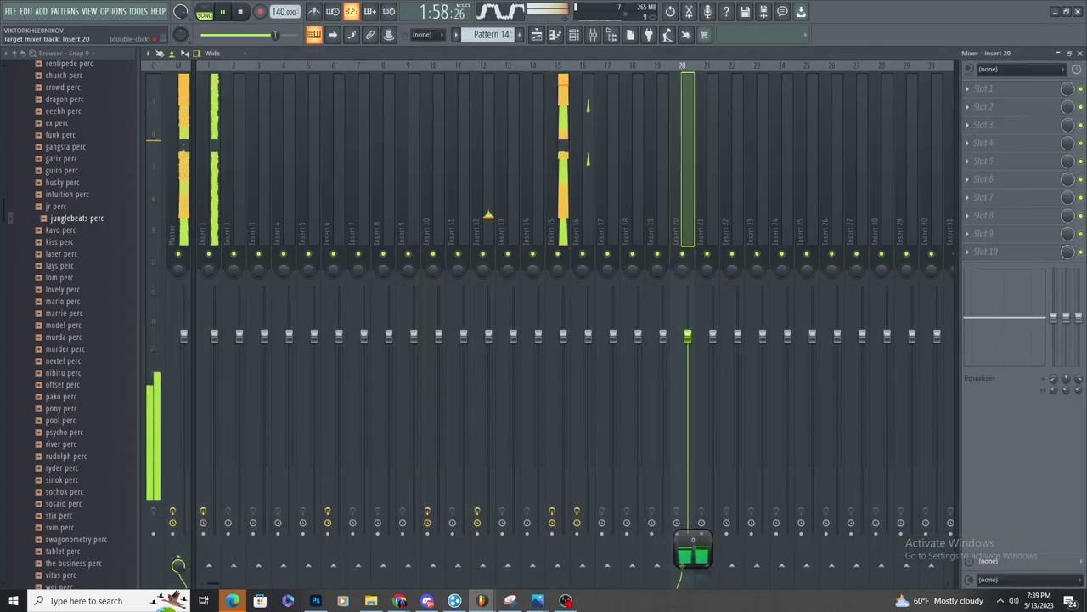
click(988, 106)
click(807, 377)
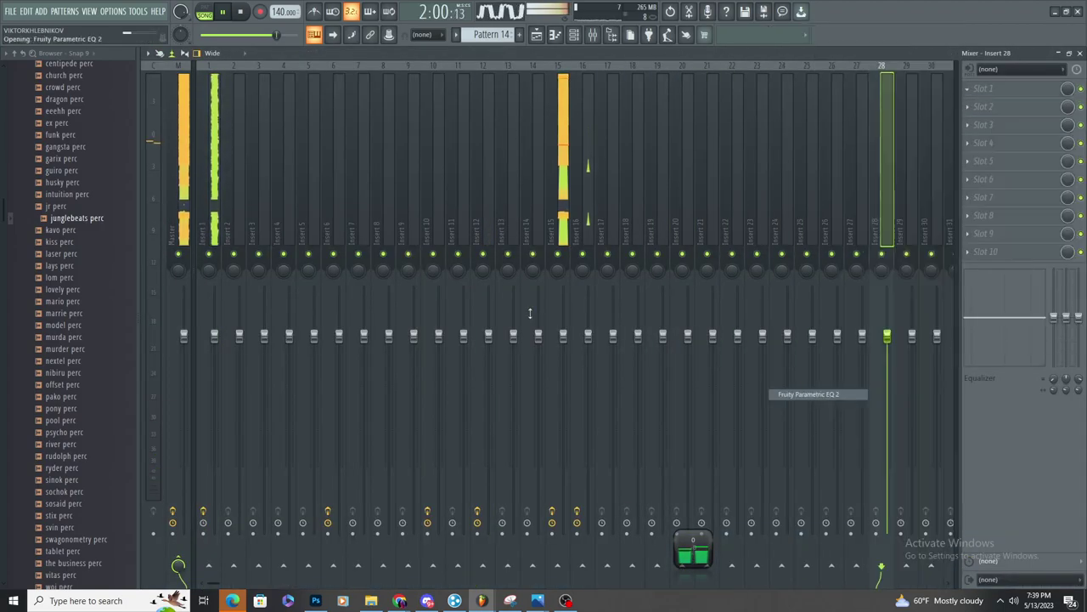
drag(463, 284, 462, 301)
drag(355, 231, 392, 266)
key(ctrl+z)
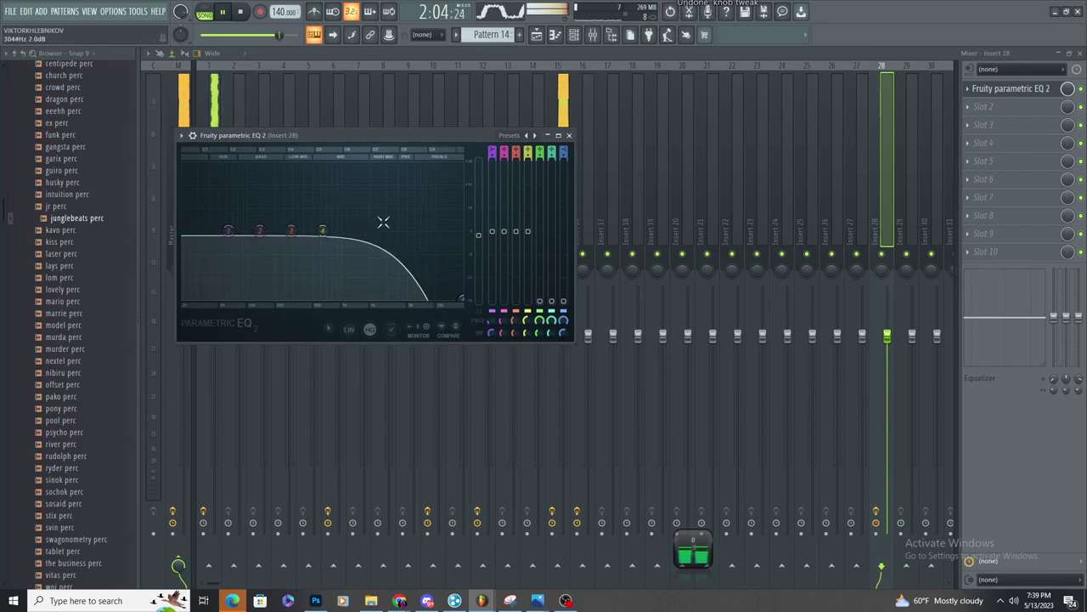
Add junglebeats perc clips on Track 10 just before bars 79 and 83 and check them in playback
click(559, 35)
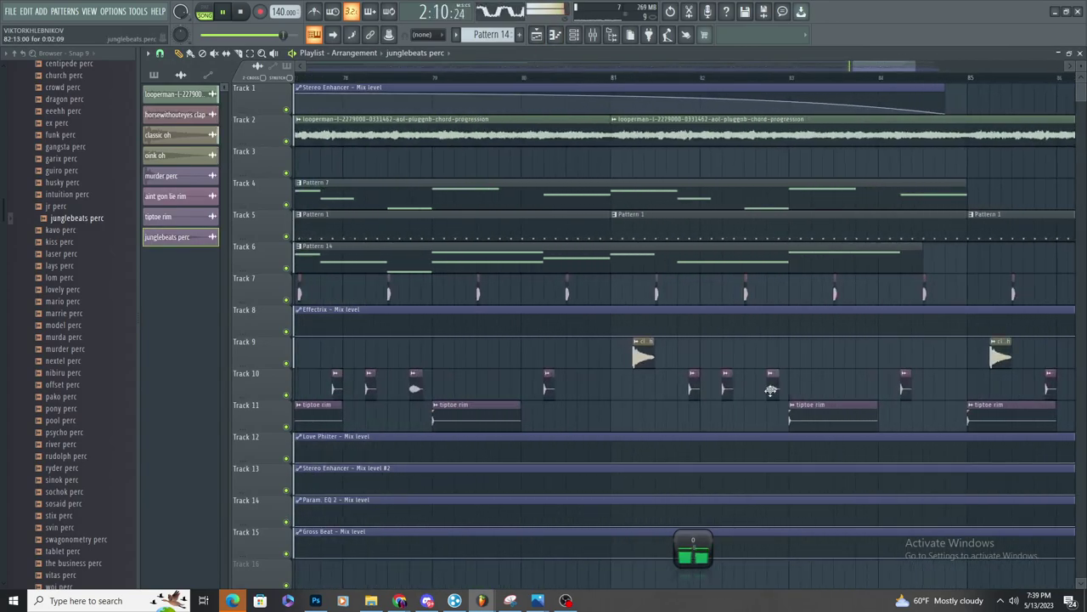
scroll(670, 401, down, 4)
scroll(658, 400, up, 3)
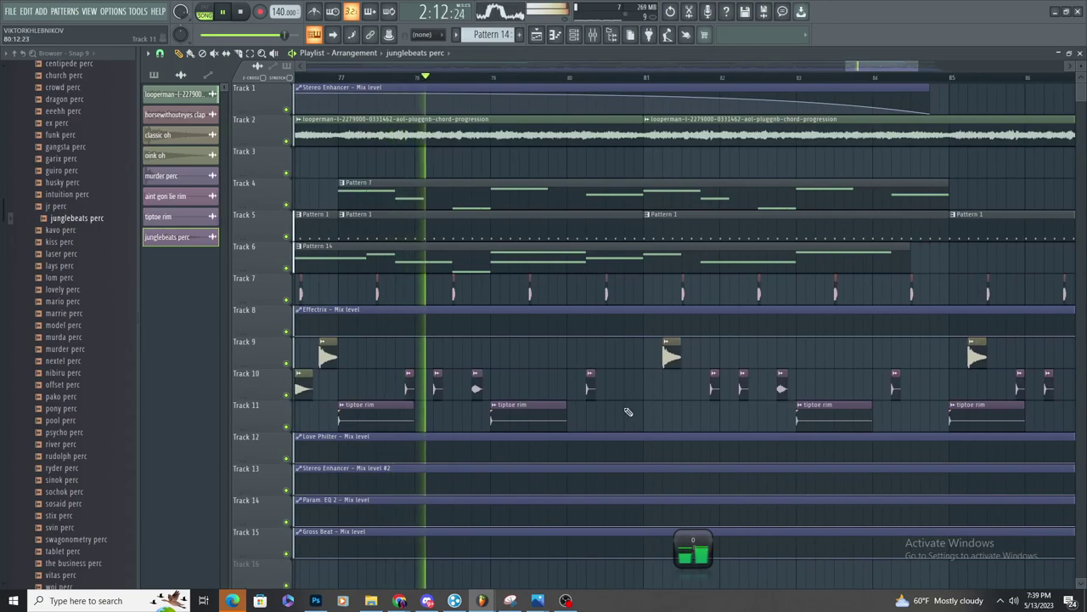
scroll(511, 427, down, 2)
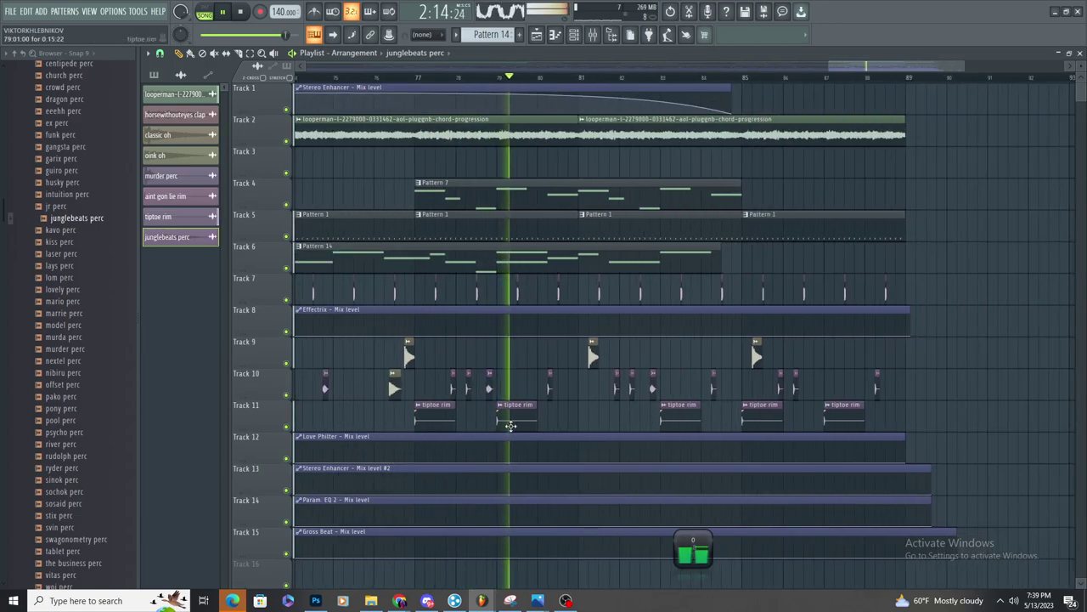
scroll(498, 426, down, 2)
scroll(497, 418, up, 3)
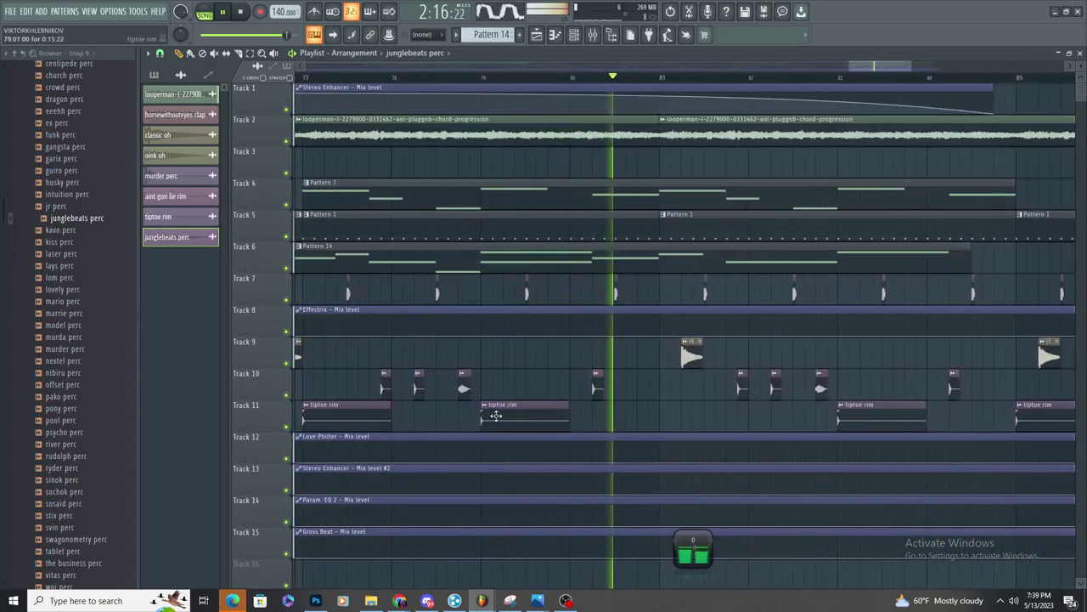
scroll(496, 416, down, 2)
scroll(492, 412, up, 4)
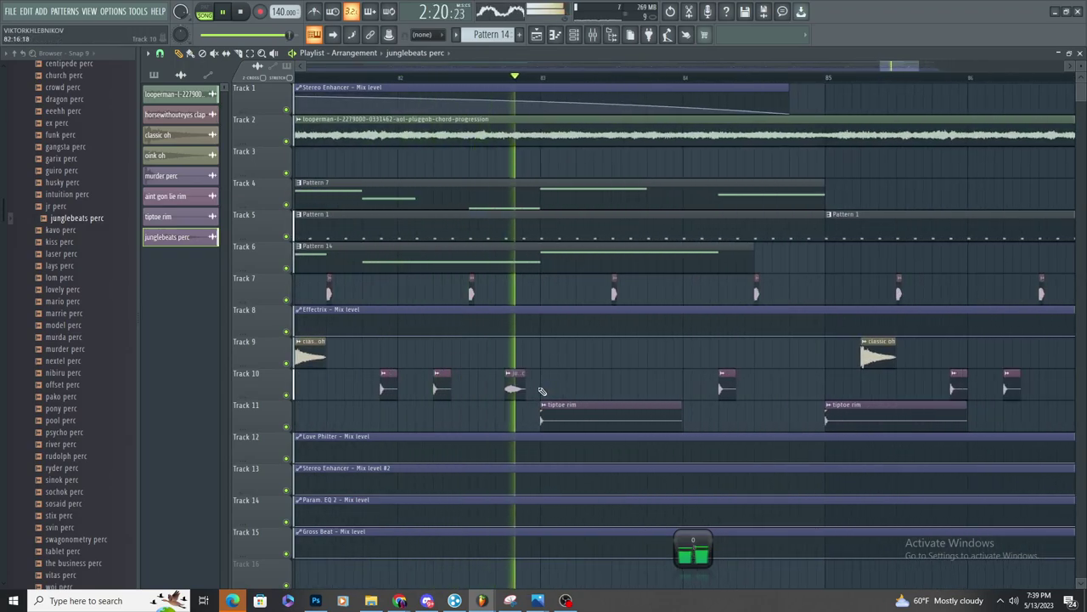
Add another junglebeats perc clip on Track 10 just before bar 87
scroll(538, 398, down, 4)
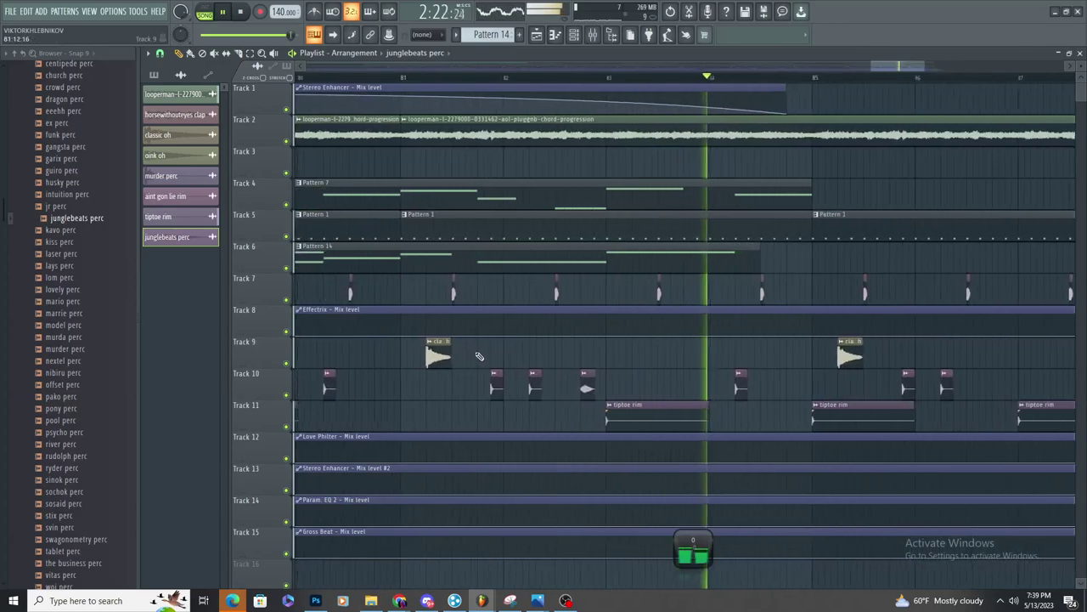
scroll(790, 366, up, 2)
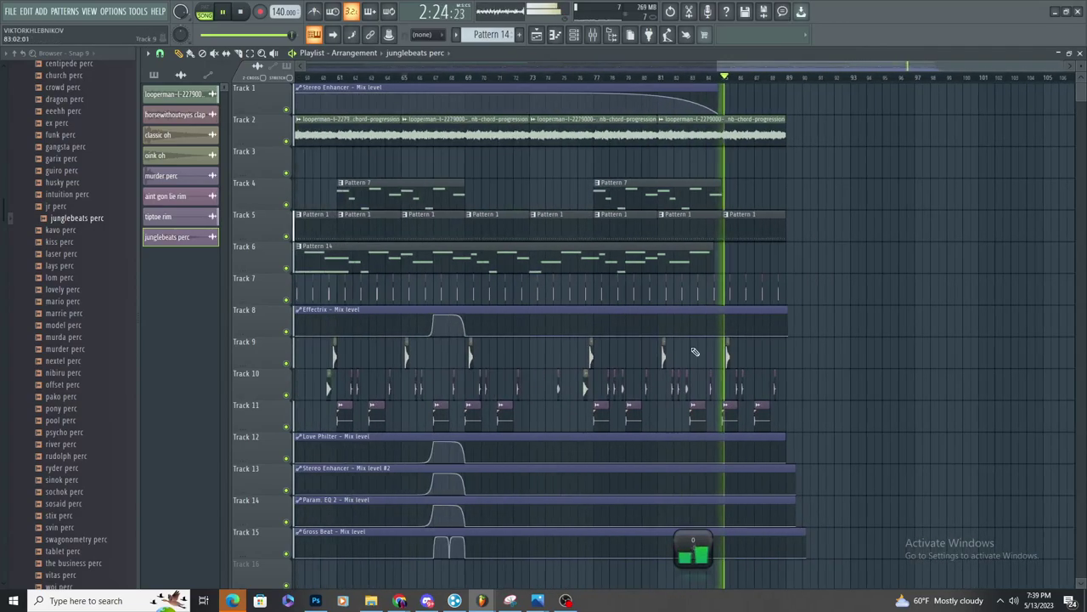
drag(831, 385, 820, 386)
scroll(875, 390, up, 2)
scroll(761, 383, down, 2)
scroll(759, 384, up, 3)
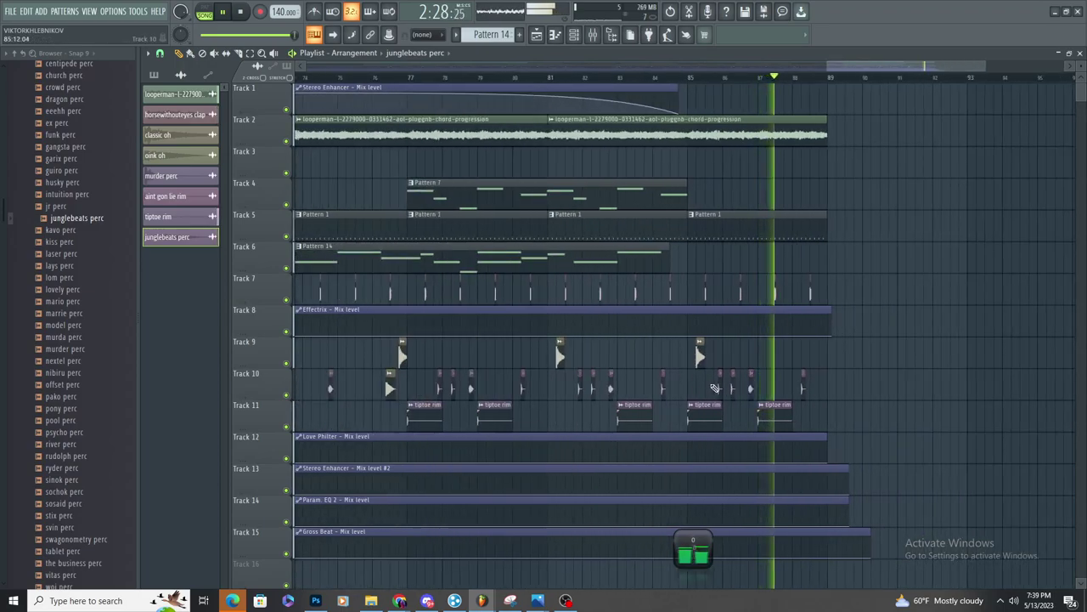
Play back the arrangement from the bar 67 transition to its end and check the percussion and 808 pattern
key(space)
double_click(762, 384)
key(space)
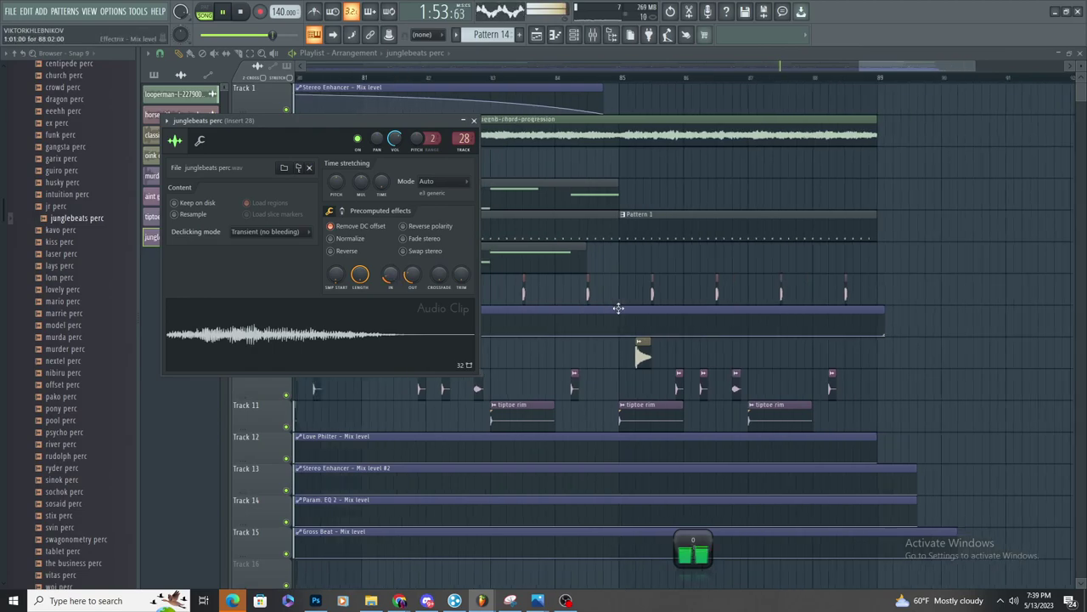
scroll(664, 339, down, 3)
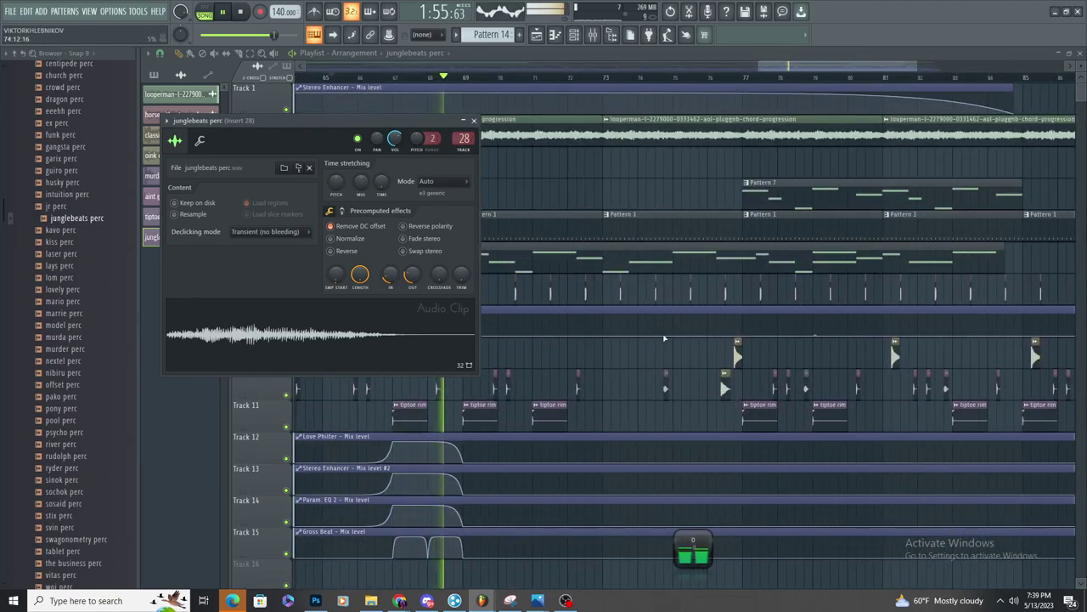
click(463, 121)
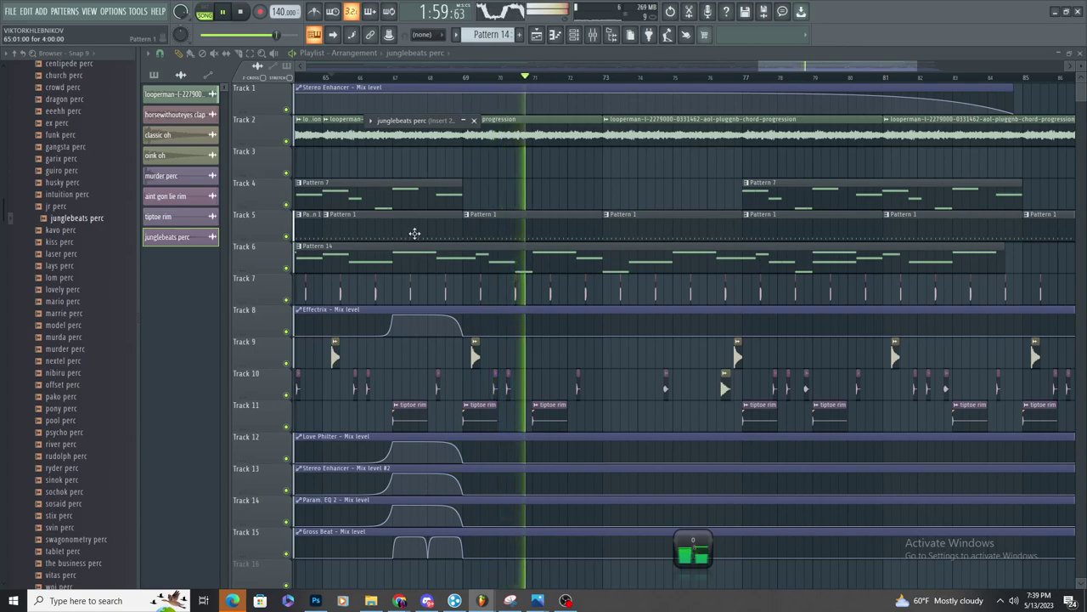
scroll(415, 233, down, 3)
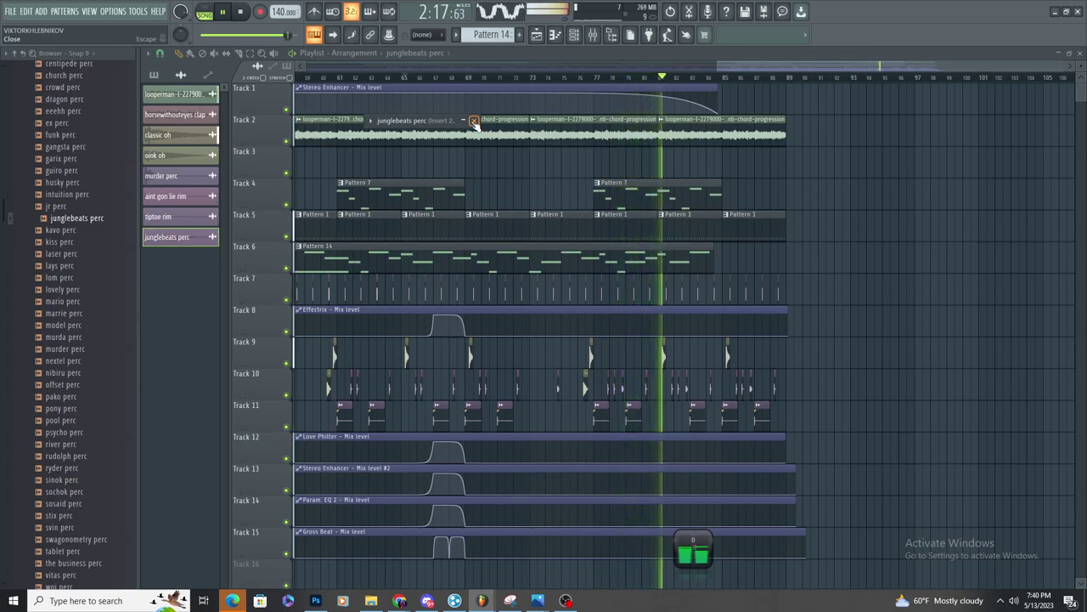
scroll(706, 226, up, 3)
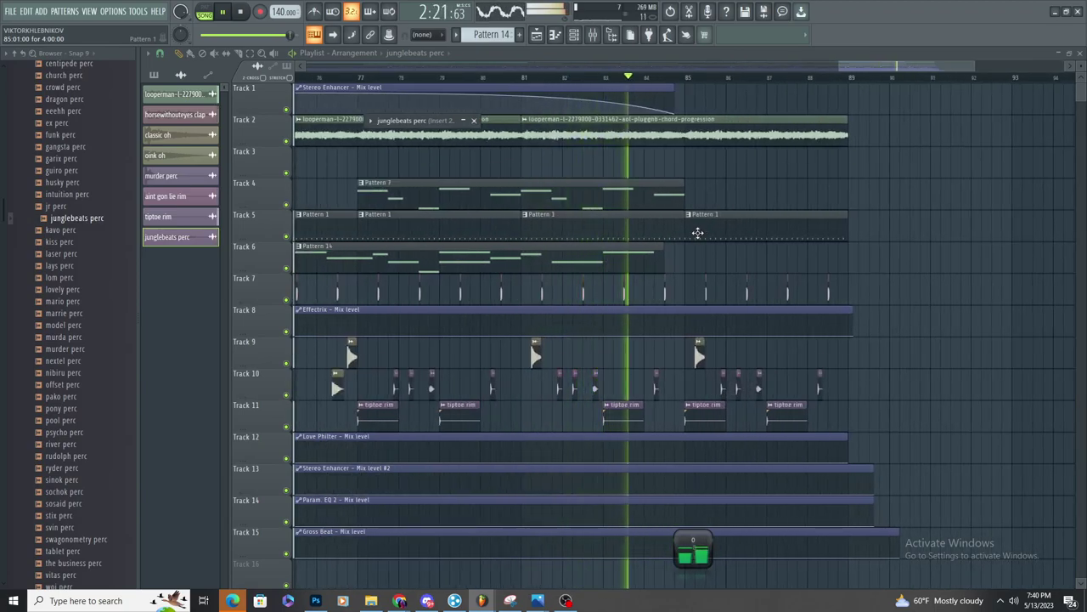
scroll(688, 272, up, 2)
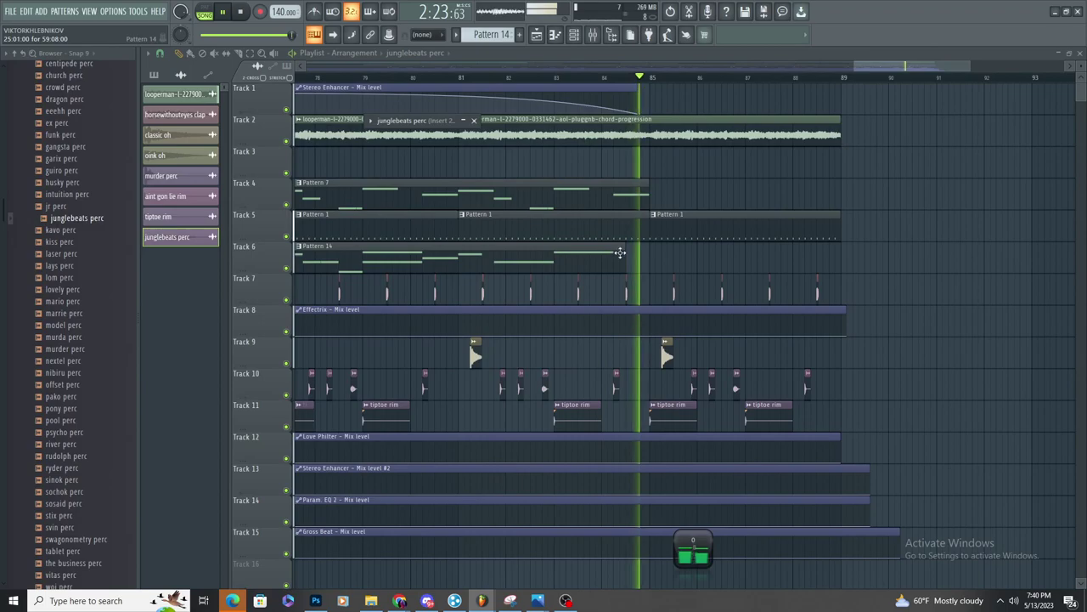
scroll(814, 276, down, 5)
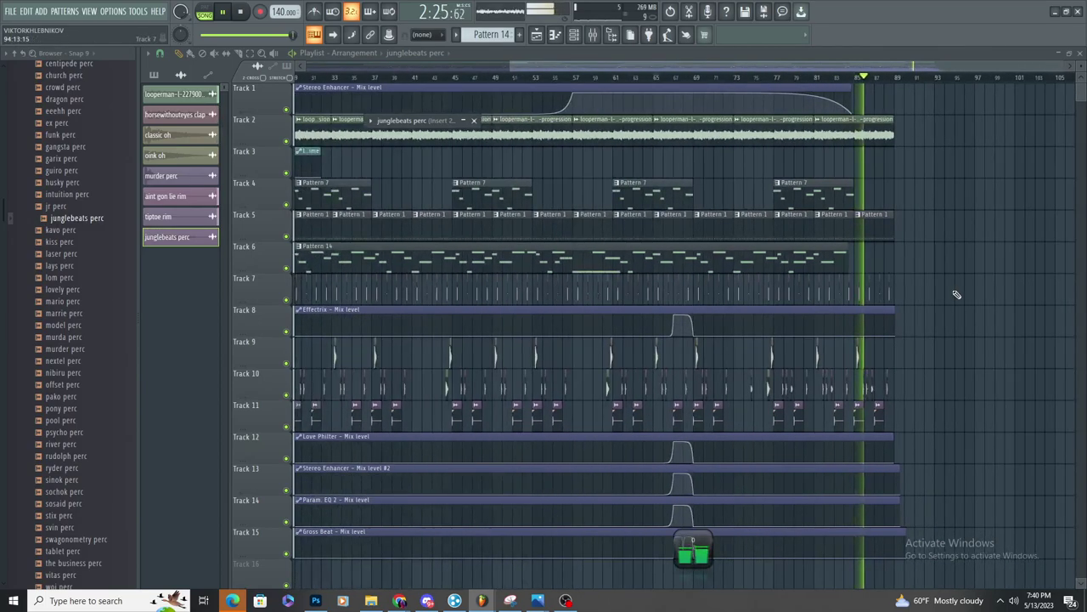
Inspect Pattern 14's closing 808 notes and extend its clip on Track 6 to bar 89
scroll(958, 295, up, 3)
click(650, 78)
double_click(680, 264)
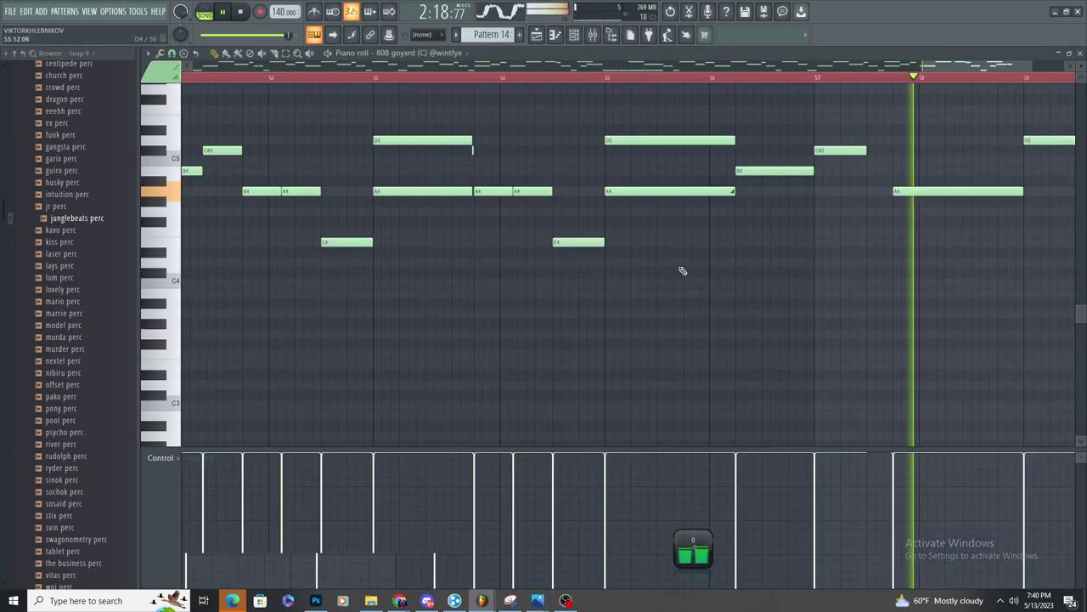
scroll(737, 251, down, 3)
click(276, 53)
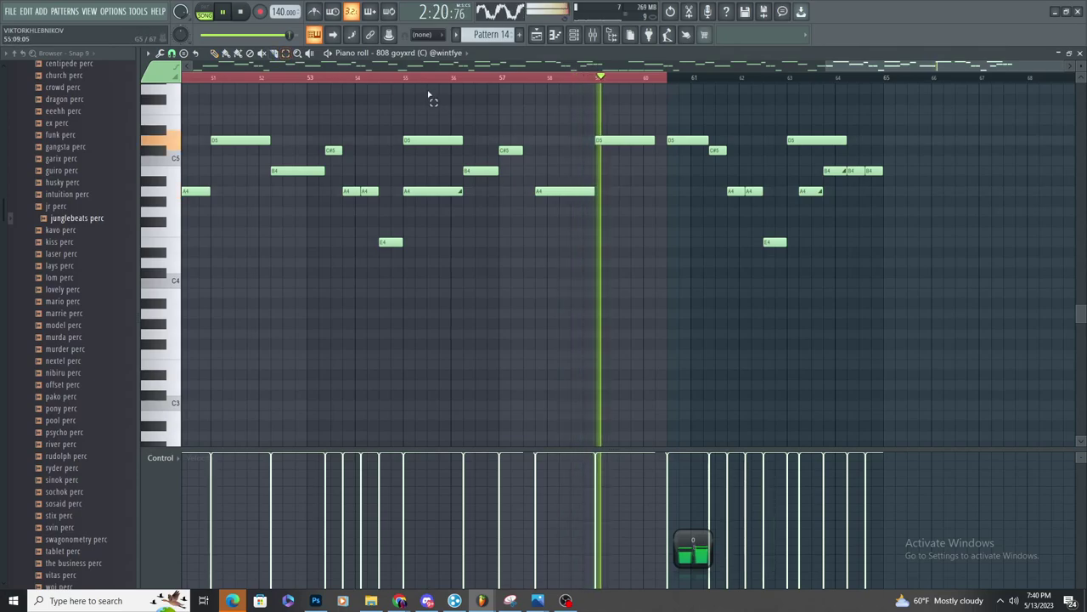
right_click(516, 77)
click(536, 34)
drag(710, 255, 810, 287)
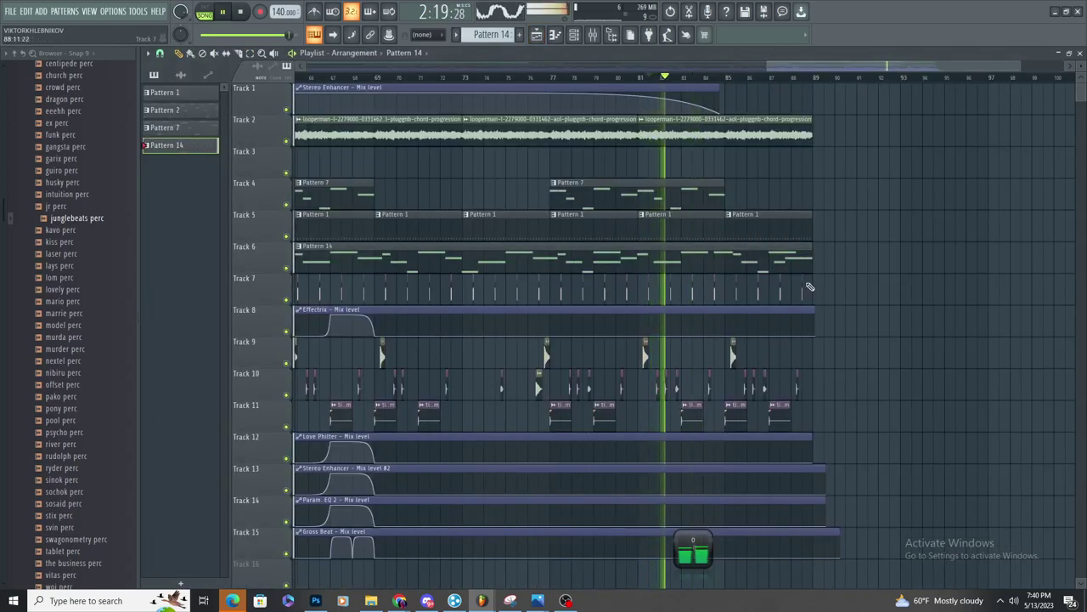
In Pattern 14, lengthen the D5 808 note at bar 60 to about bar 62.5 and delete the C#5 and two A4 notes it overlaps
double_click(762, 262)
scroll(842, 213, up, 5)
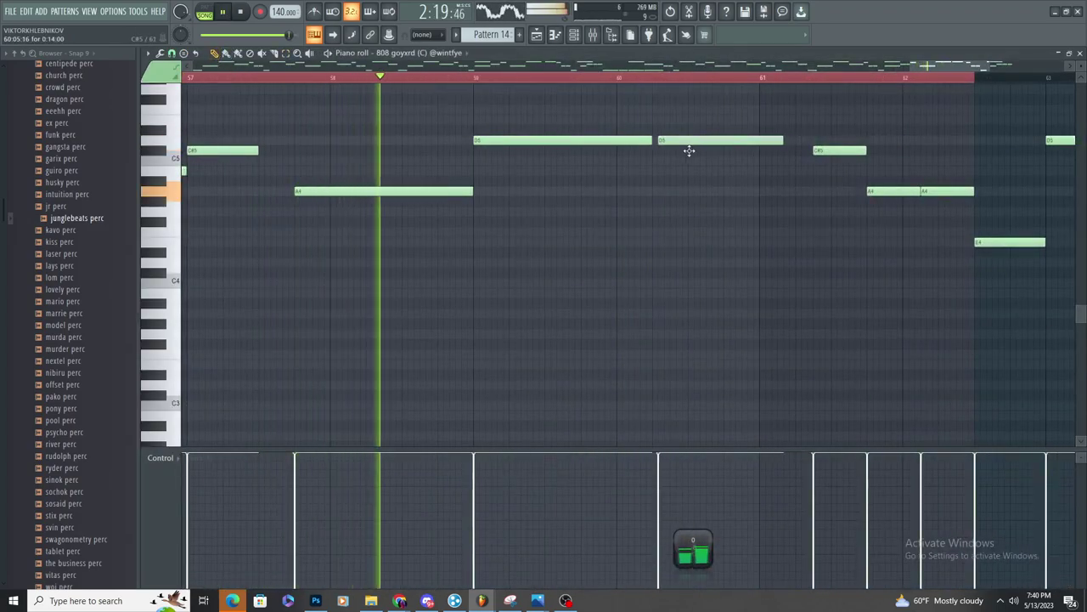
scroll(692, 197, down, 4)
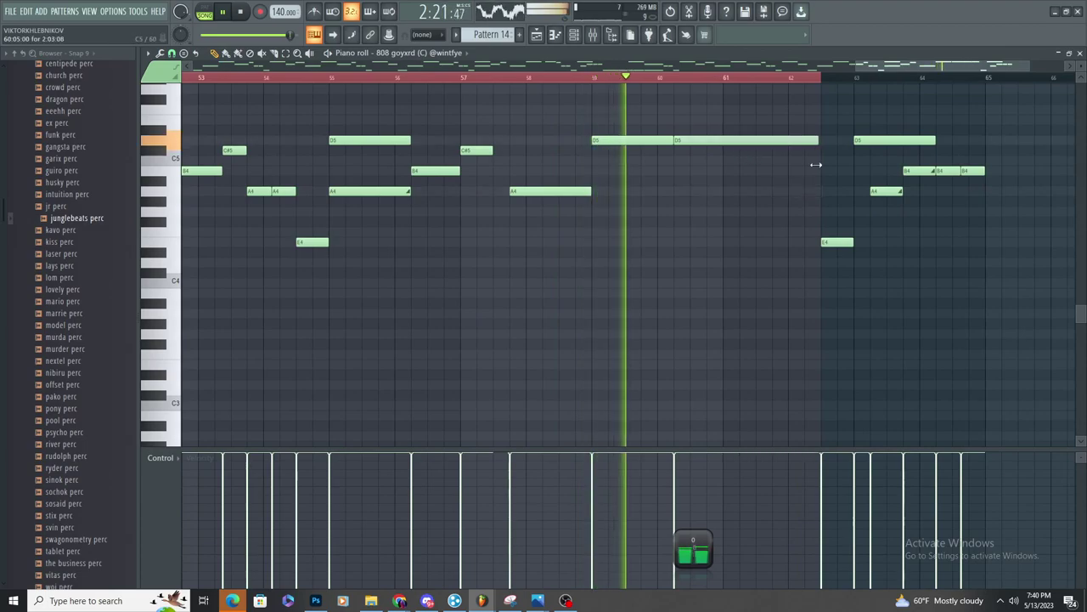
Shorten the Pattern 14 clip on Track 6 to end about bar 86.5, where the long D5 note stops, and check it in playback
key(F4)
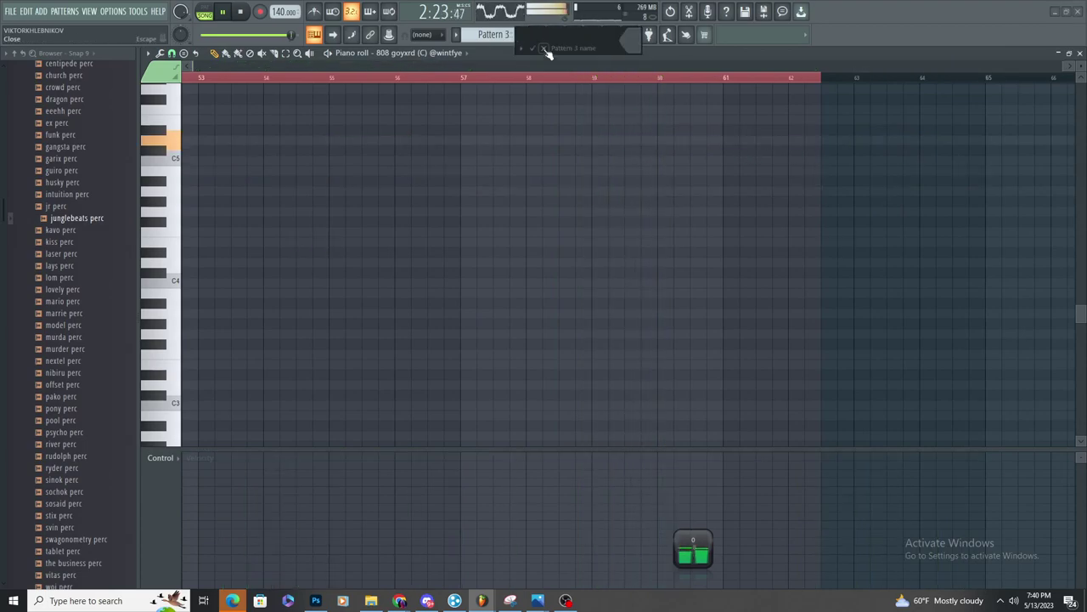
click(544, 40)
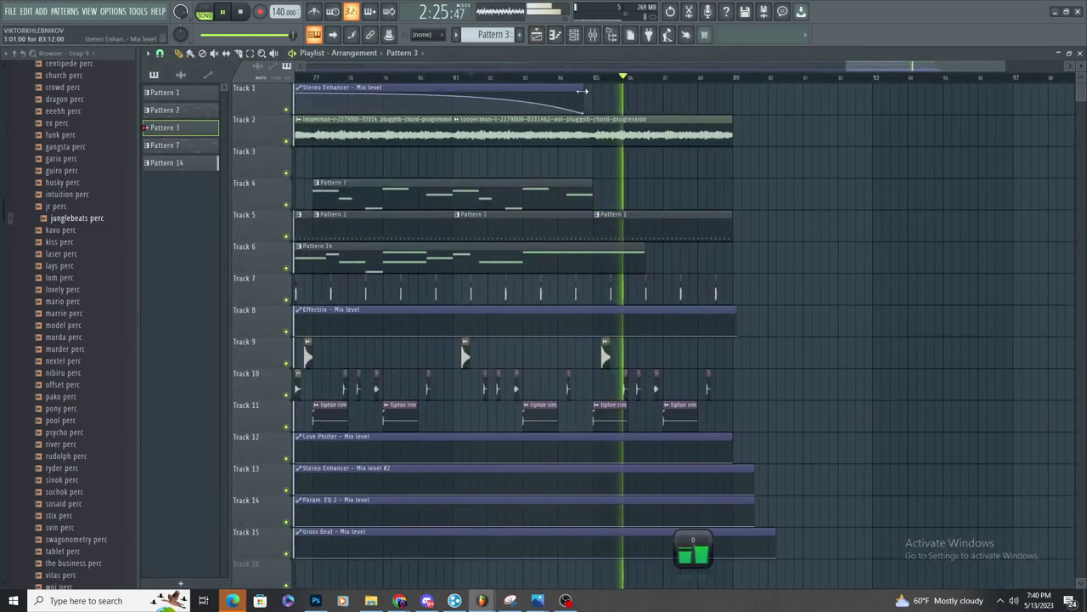
key(space)
key(space)
mouse_move(644, 271)
mouse_down()
mouse_move(658, 269)
mouse_move(644, 280)
mouse_up()
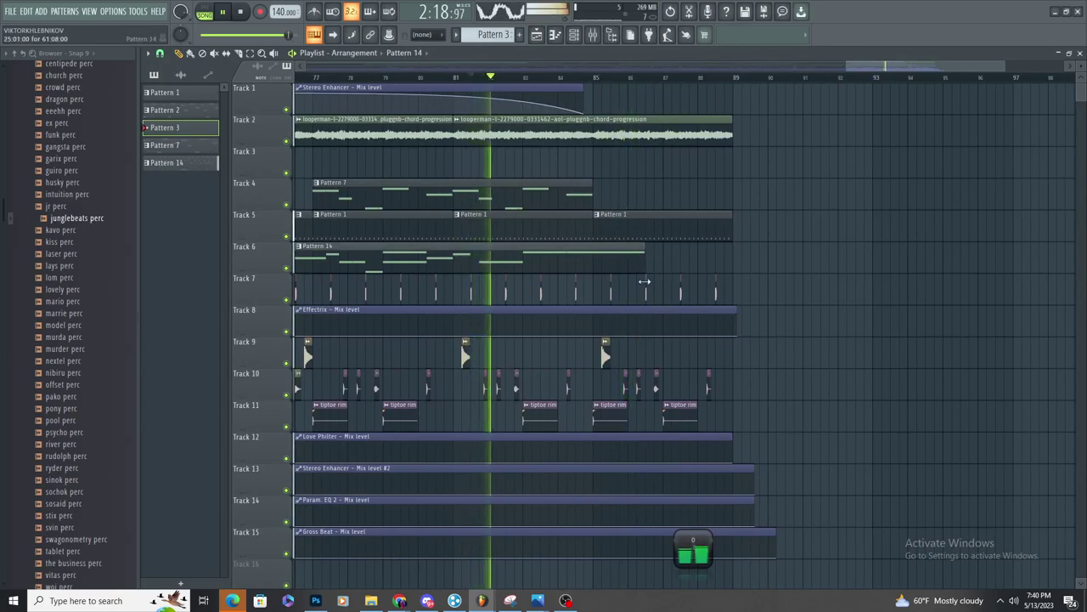
double_click(632, 263)
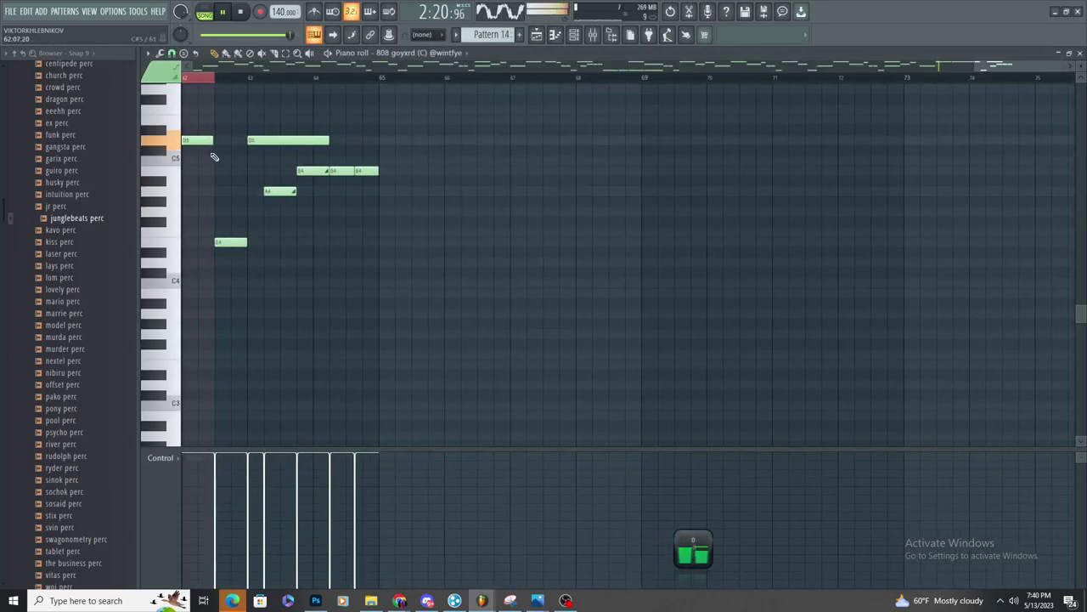
click(553, 49)
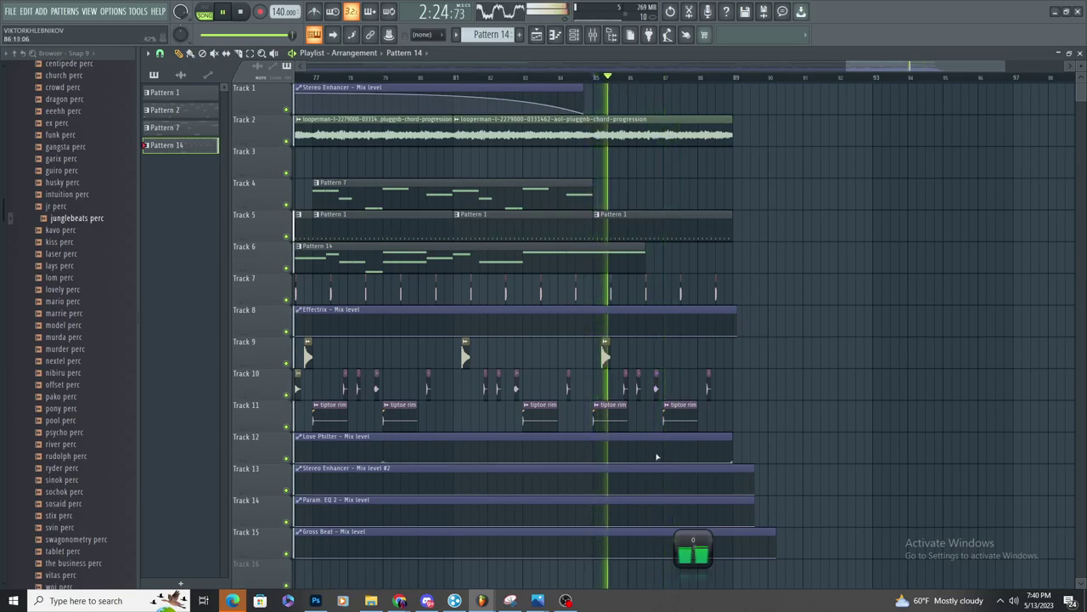
Raise the Love Philter, Stereo Enhancer #2, Param. EQ 2 and Gross Beat mix-level automations at bar 87, then play from bar 85
right_click(661, 457)
right_click(671, 445)
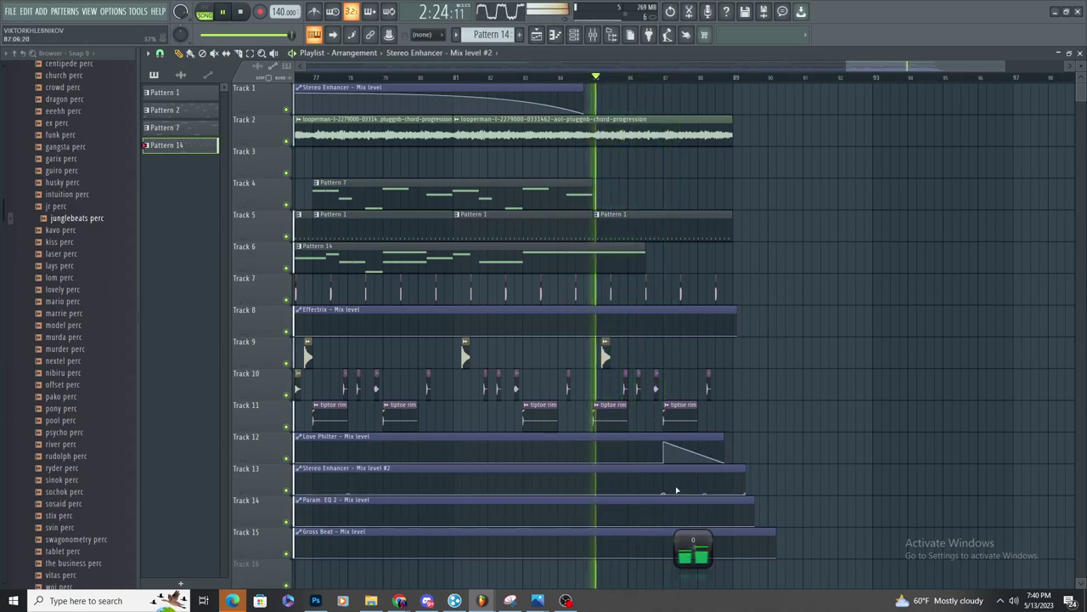
click(676, 492)
click(667, 520)
click(668, 553)
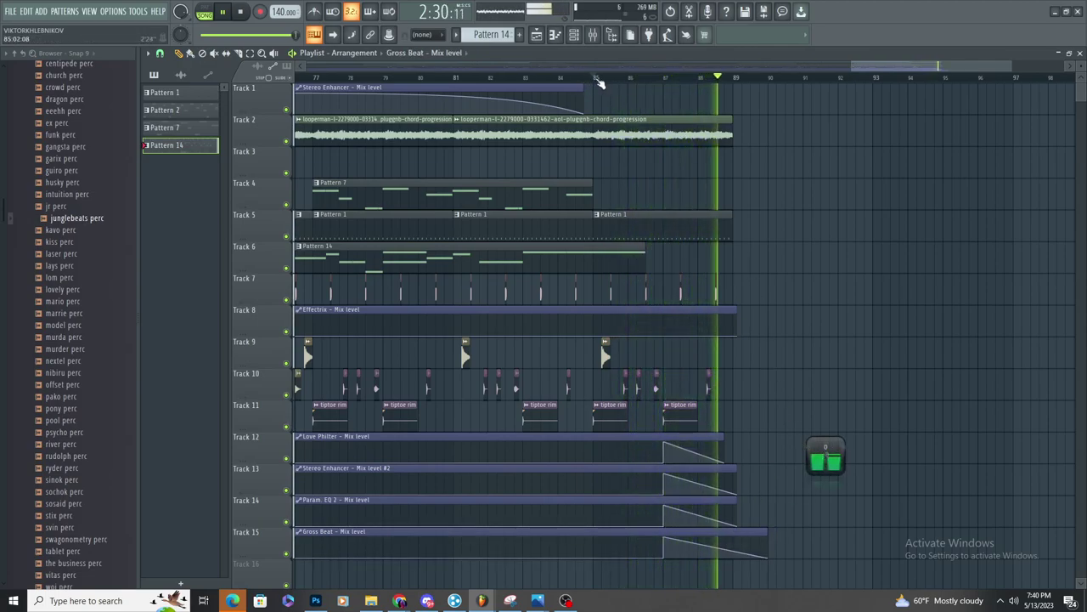
click(597, 80)
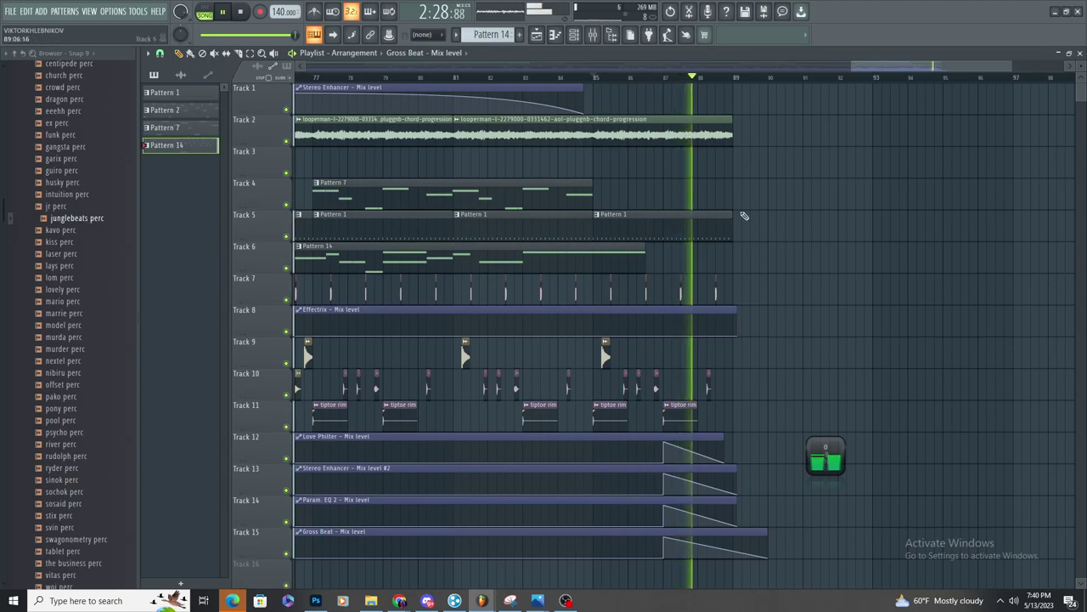
Load a second Effectrix into slot 6 of the Master channel and fill its FILTER row across the sequence
click(592, 35)
key(space)
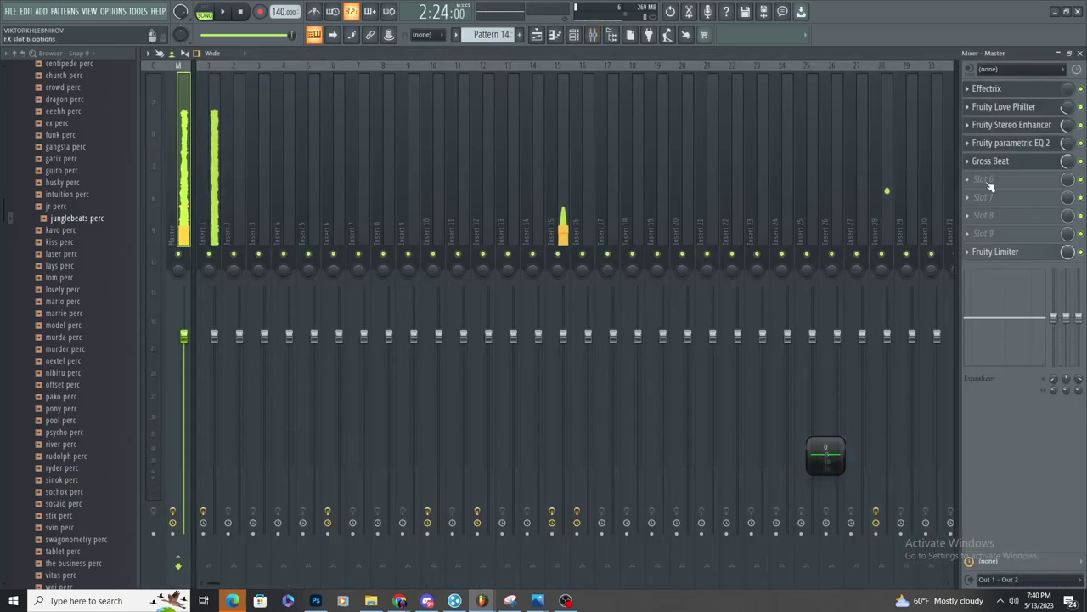
click(990, 185)
click(819, 24)
text(eff)
double_click(453, 54)
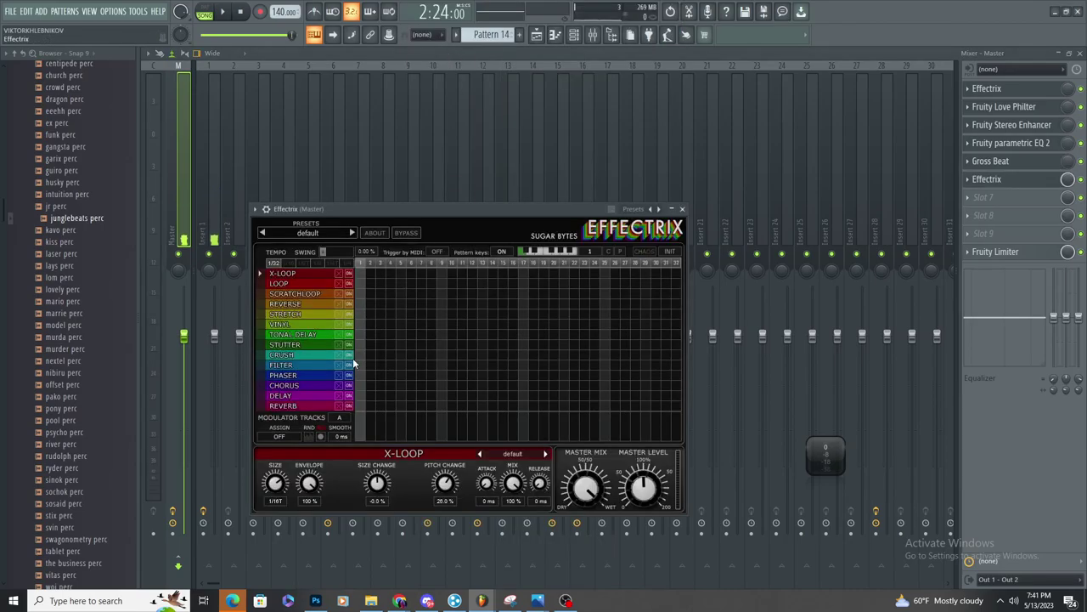
click(353, 363)
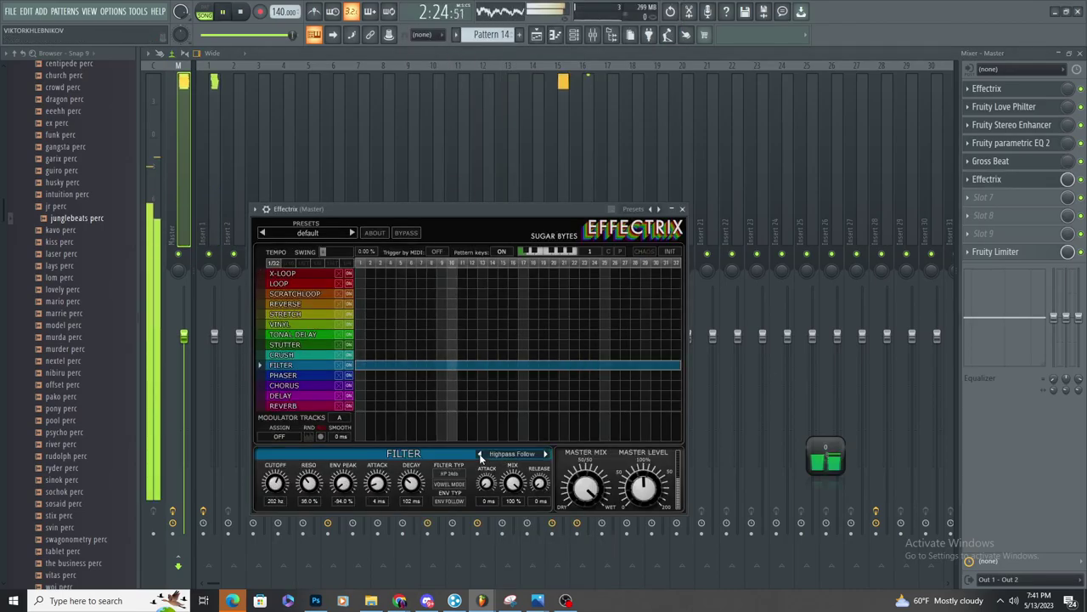
Audition the Effectrix FILTER presets while replaying the ending around bar 87 and choose Comb Vowel
click(536, 34)
key(space)
key(space)
click(593, 35)
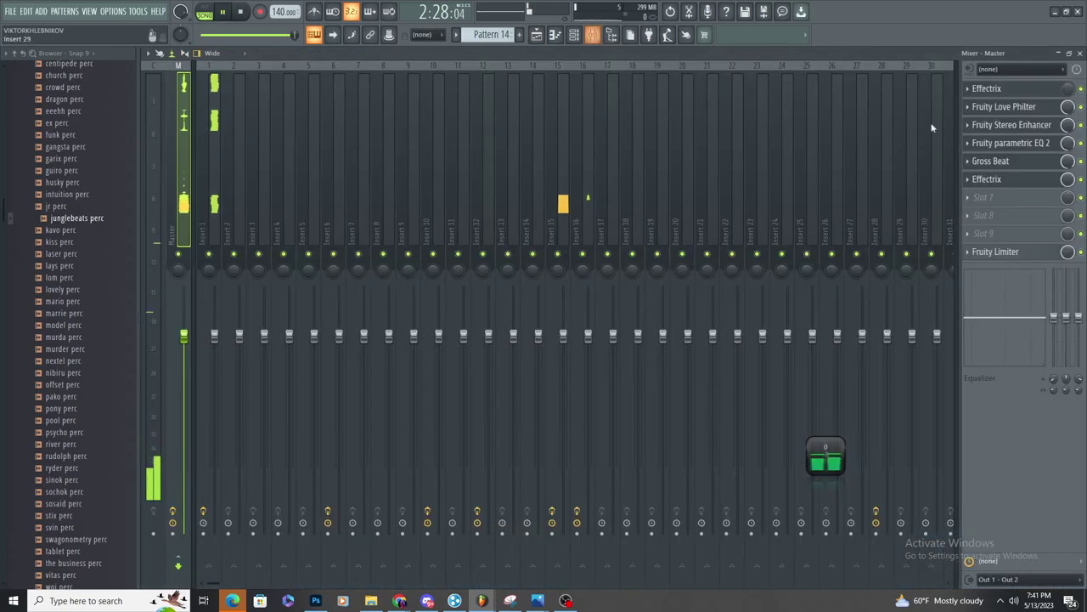
click(988, 178)
key(space)
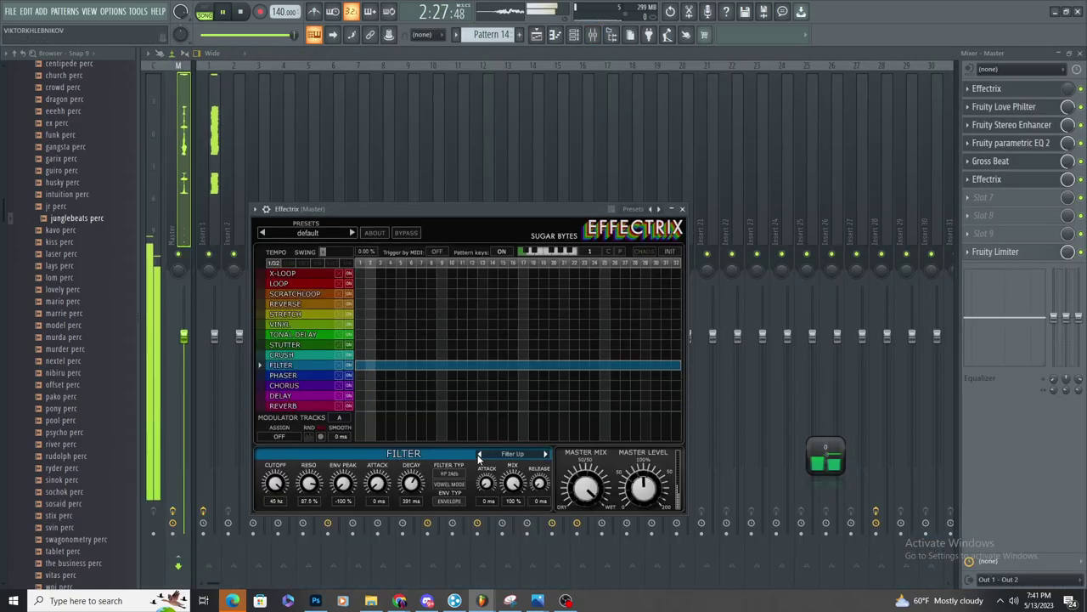
click(479, 455)
key(space)
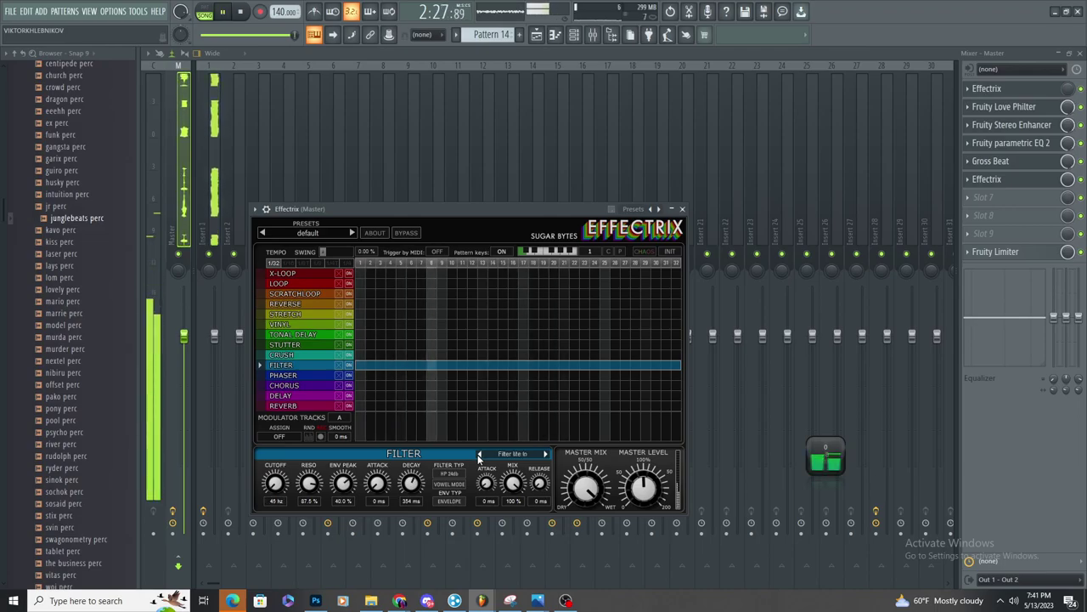
click(479, 455)
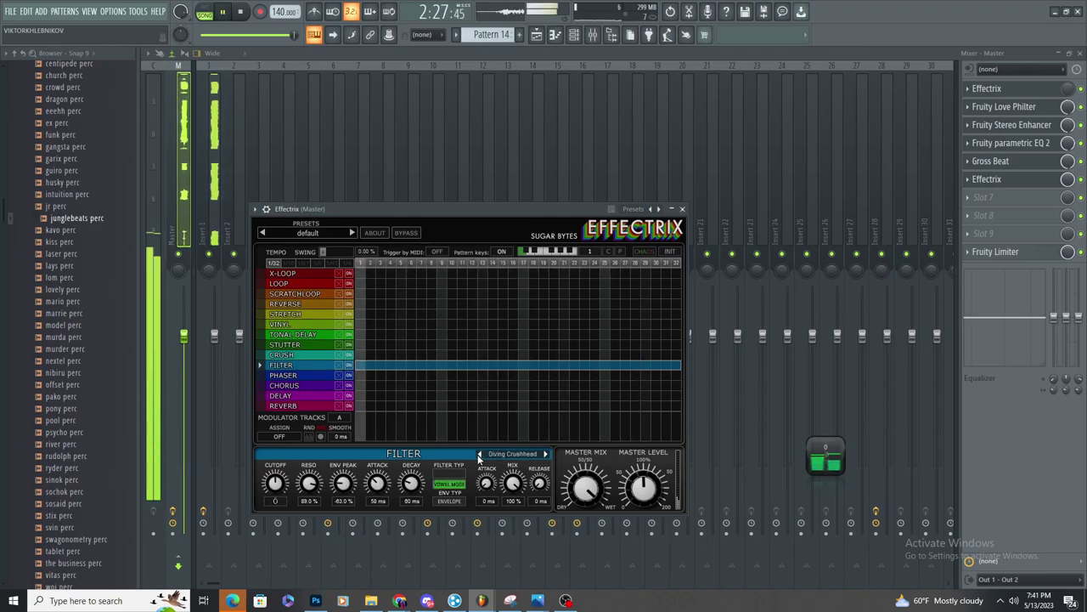
click(479, 454)
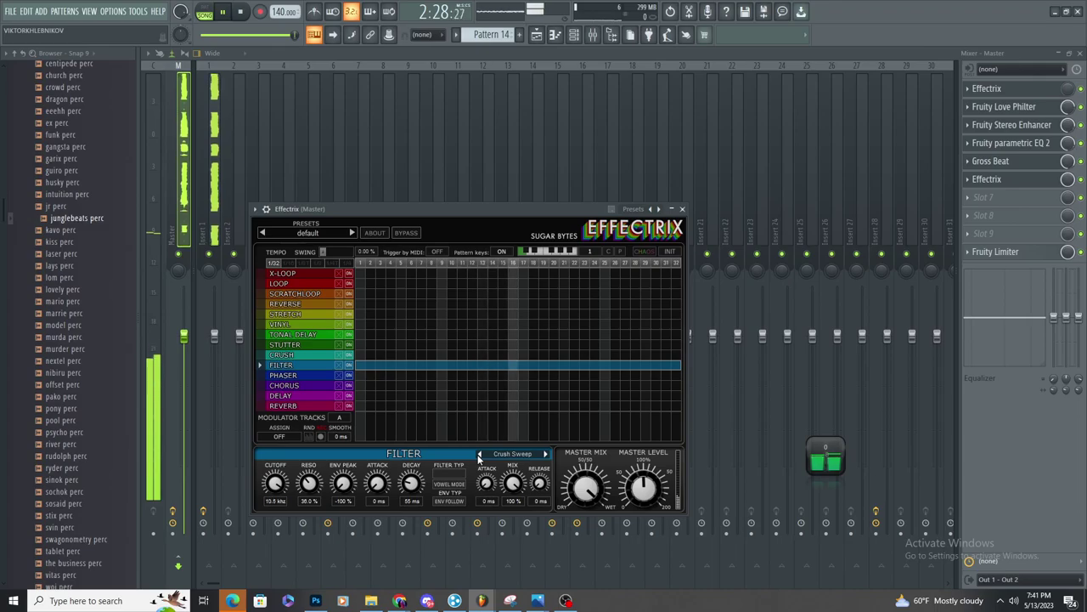
click(479, 455)
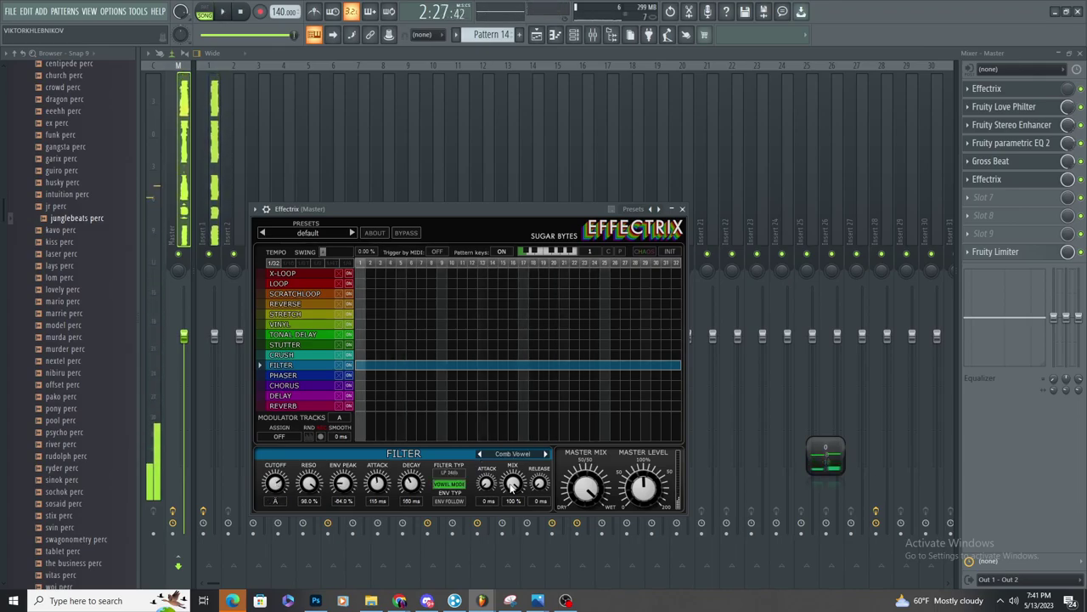
Lower the Effectrix master mix and slightly reduce its master level while replaying the ending
key(space)
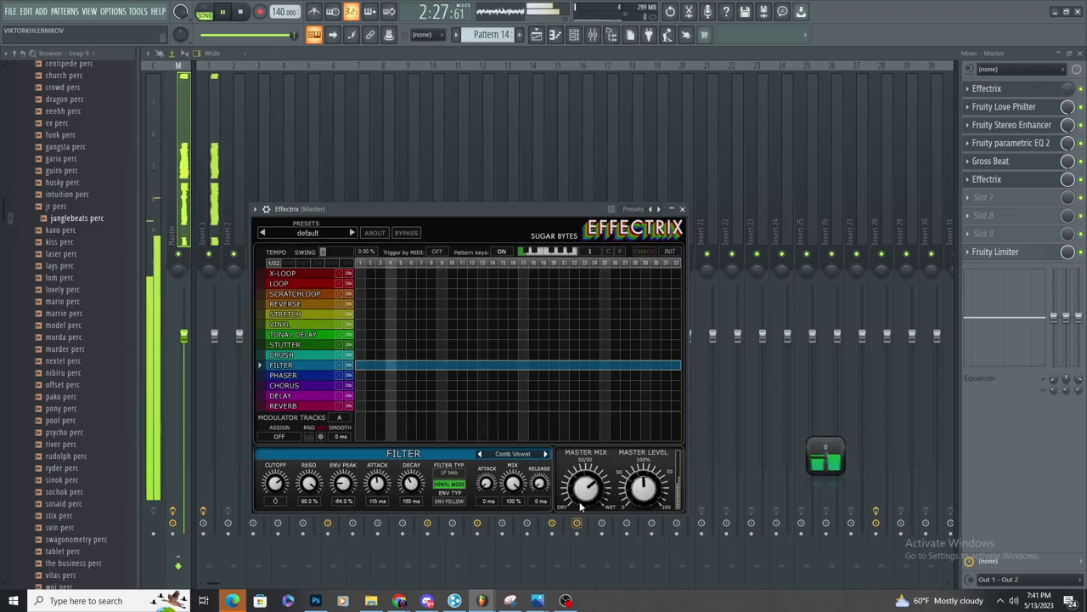
key(space)
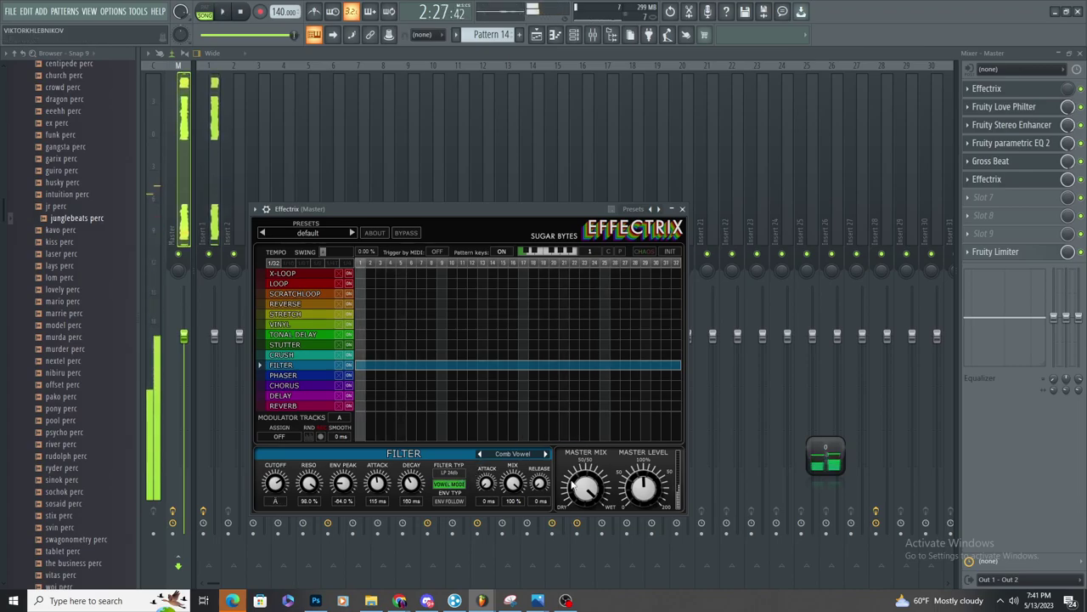
key(space)
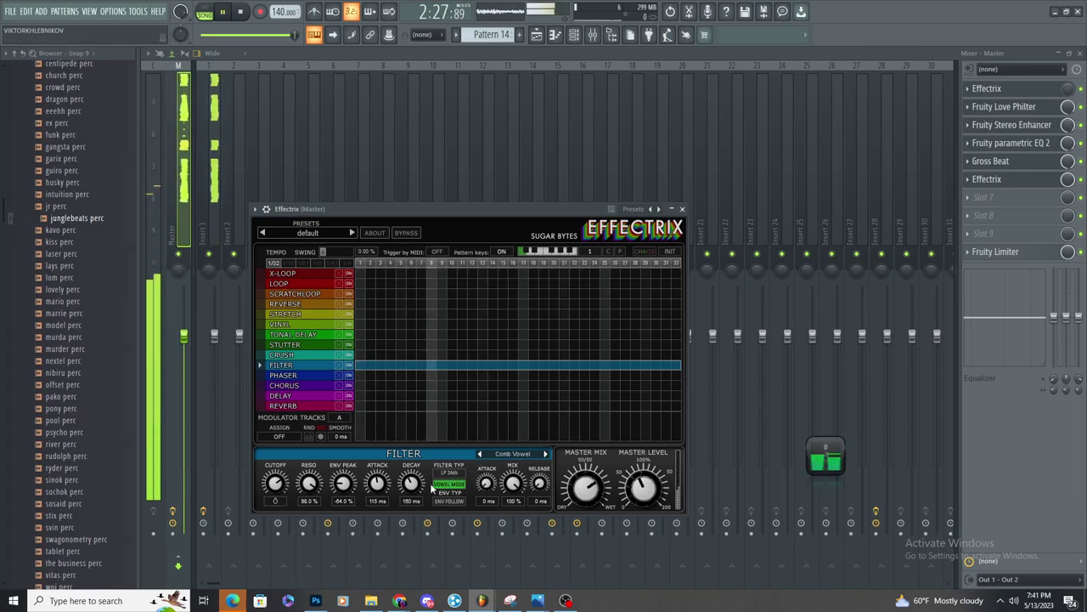
Set the Comb Vowel filter's decay to 0 ms, resonance to 70% and envelope peak to -88% while replaying the ending
key(space)
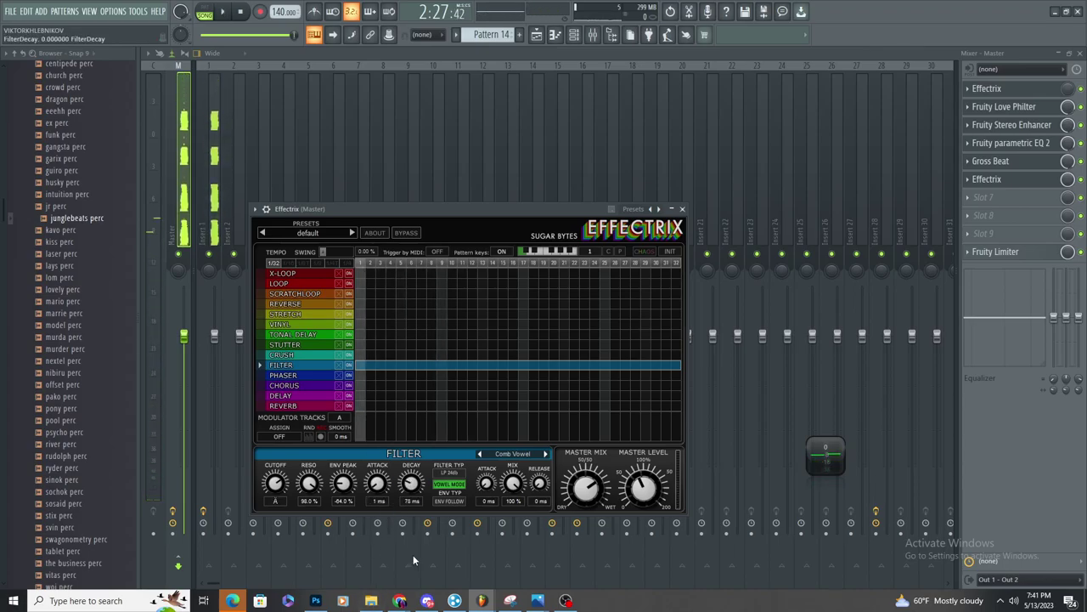
key(space)
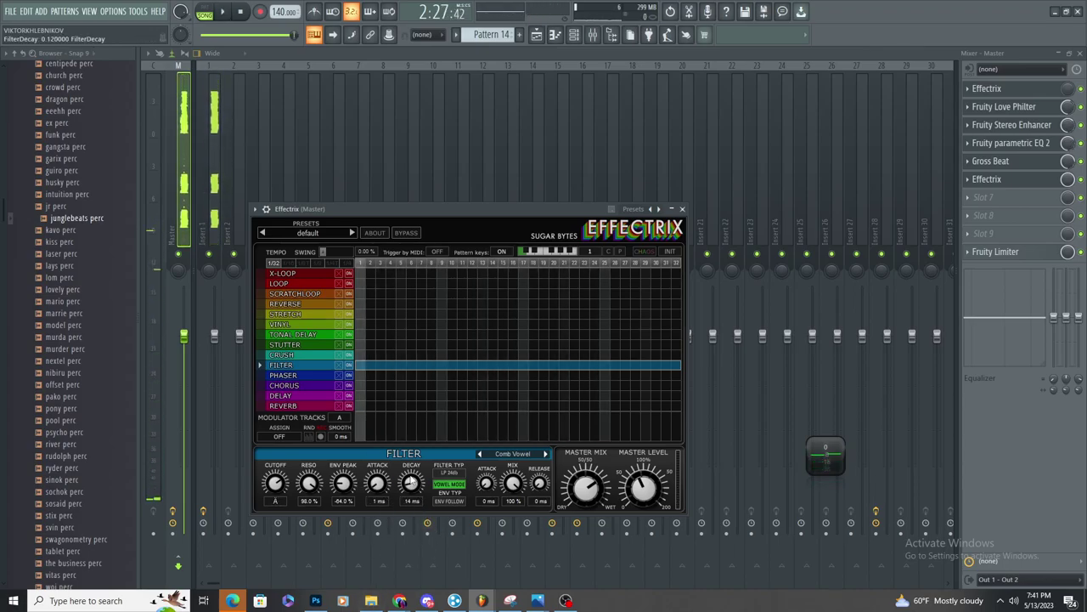
key(space)
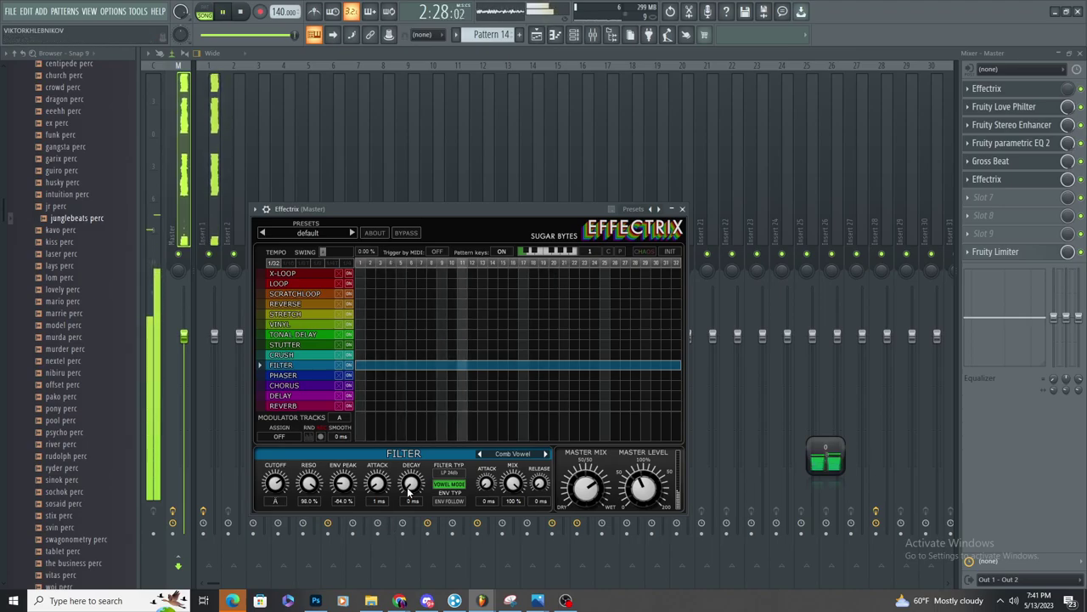
drag(415, 491, 405, 524)
drag(310, 484, 349, 422)
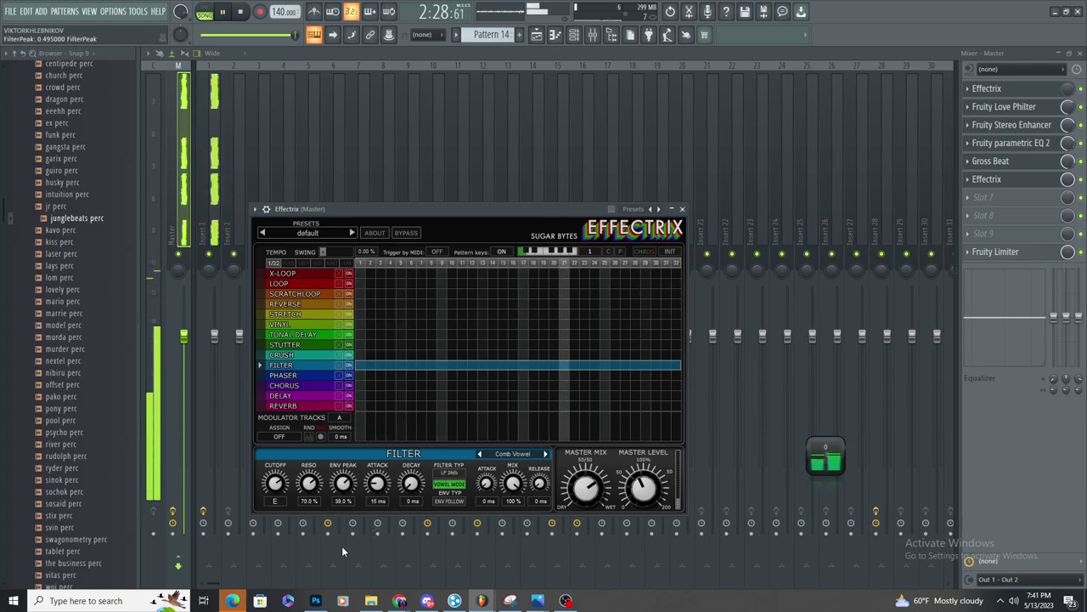
drag(344, 482, 347, 494)
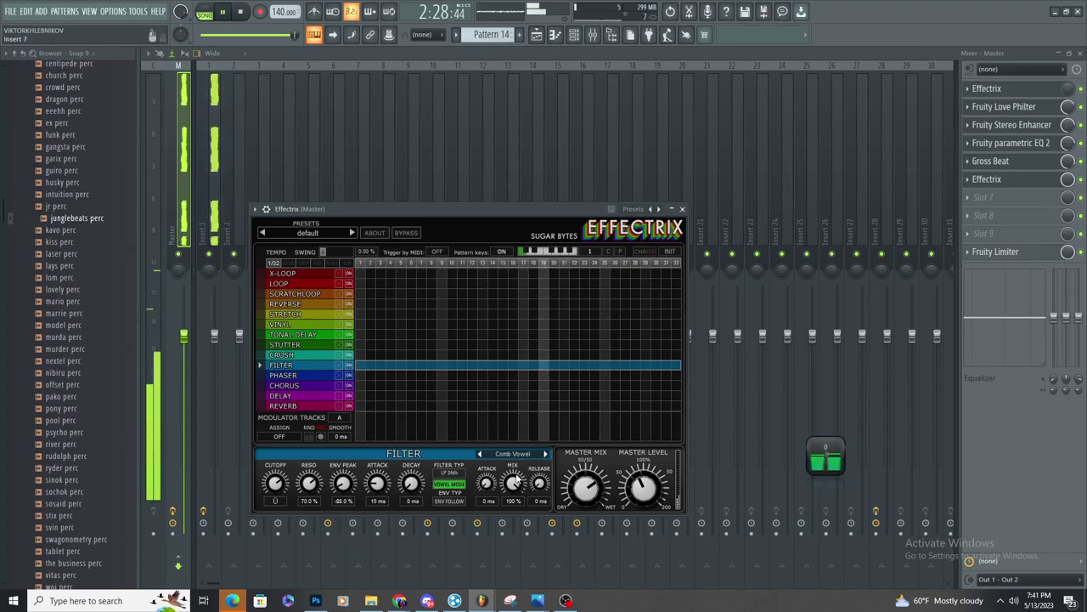
Audition other Effectrix FILTER presets while replaying the ending from bar 87 and choose Lowpass Follow
key(space)
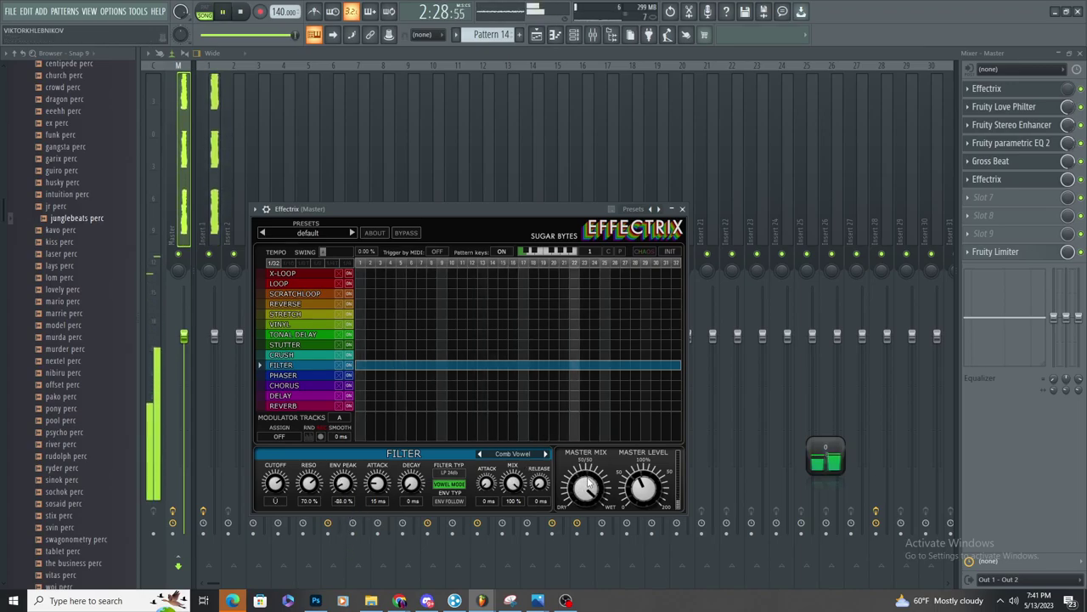
key(space)
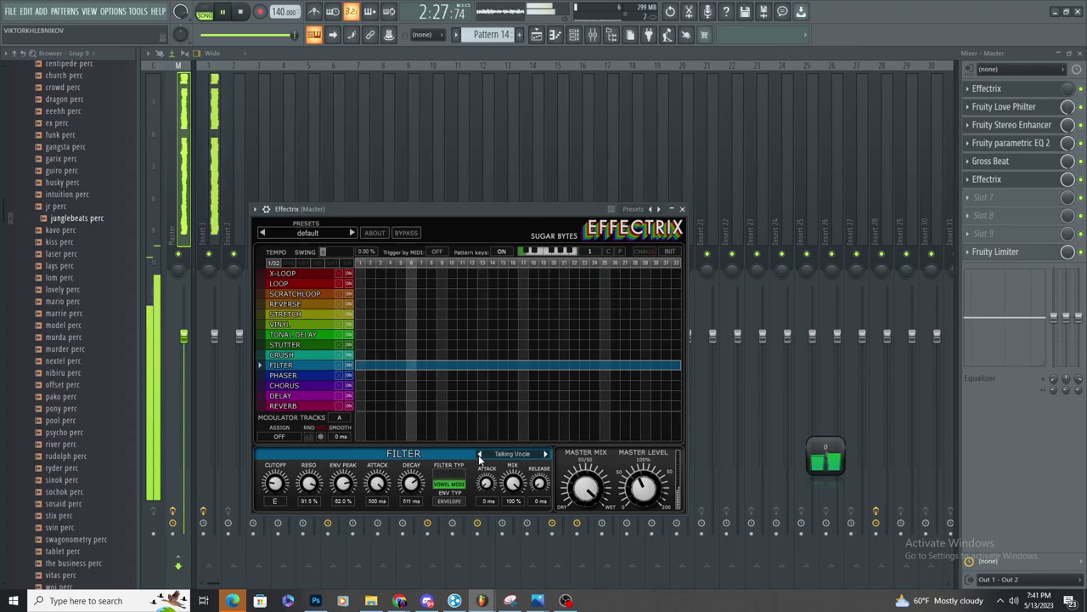
click(480, 456)
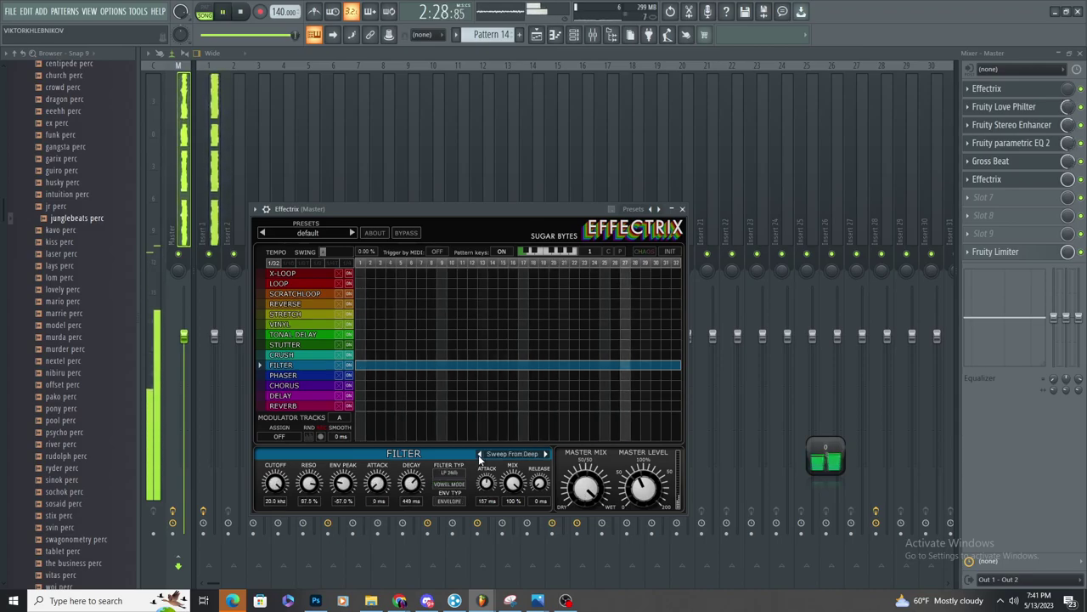
click(480, 455)
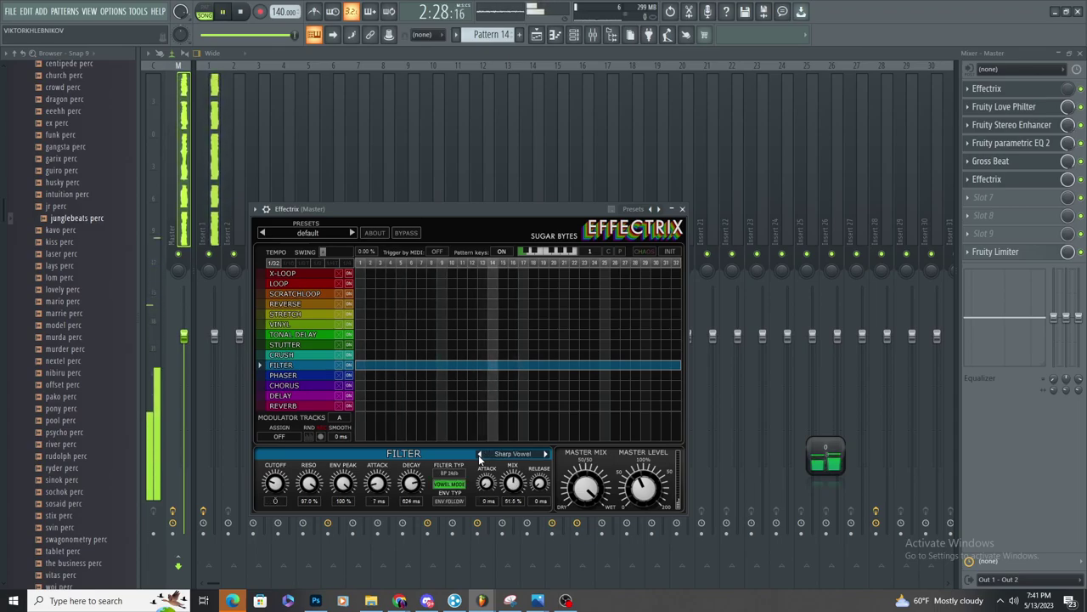
click(480, 455)
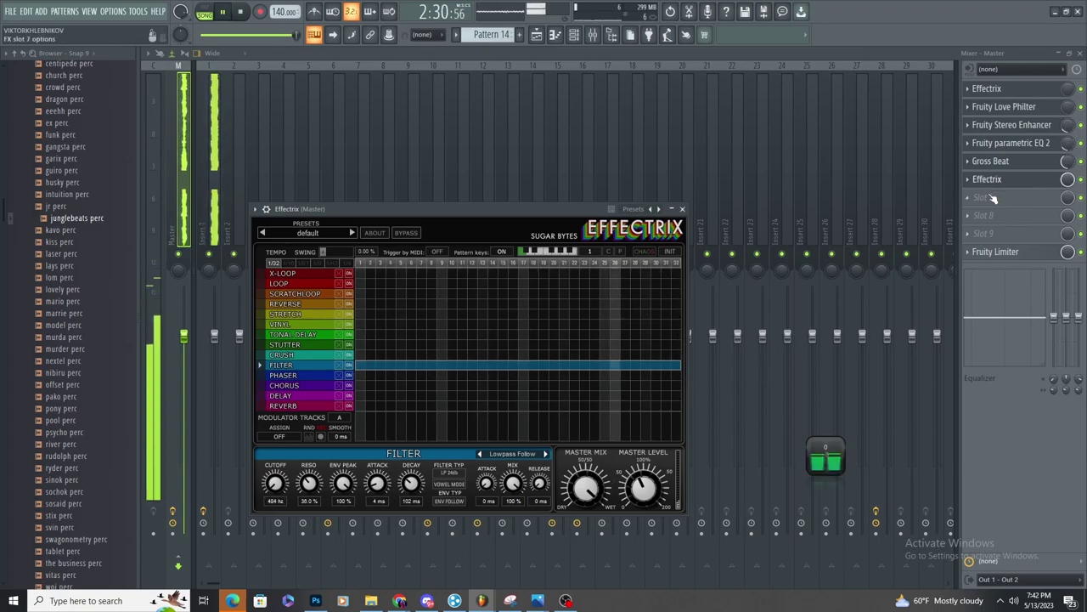
Adjust the second Effectrix's master mix and lower its master level while replaying the ending
drag(582, 521, 582, 452)
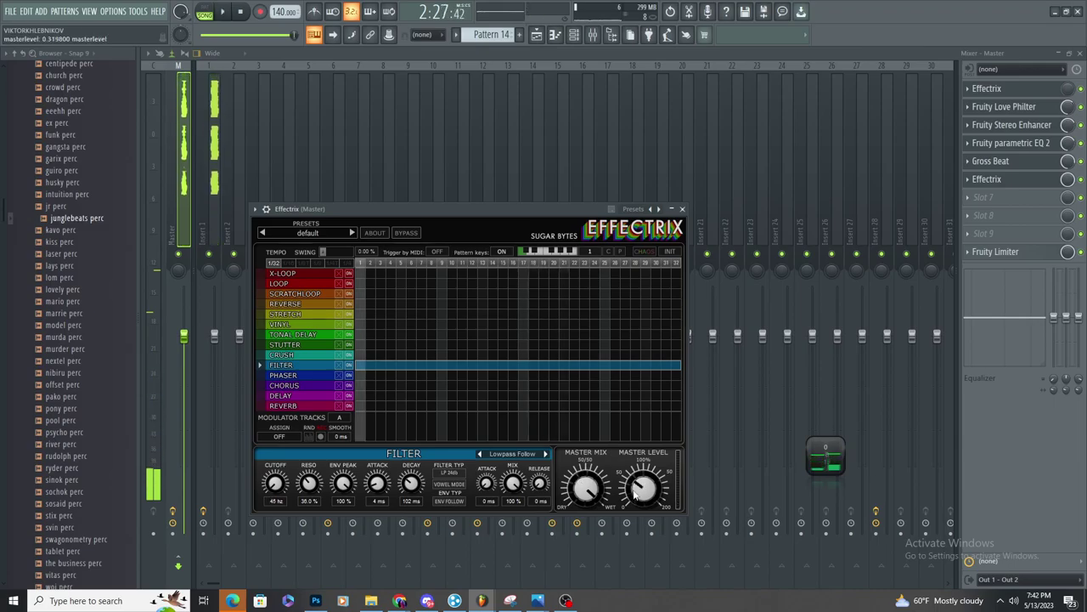
mouse_move(639, 489)
mouse_down()
mouse_move(637, 504)
mouse_move(643, 486)
mouse_up()
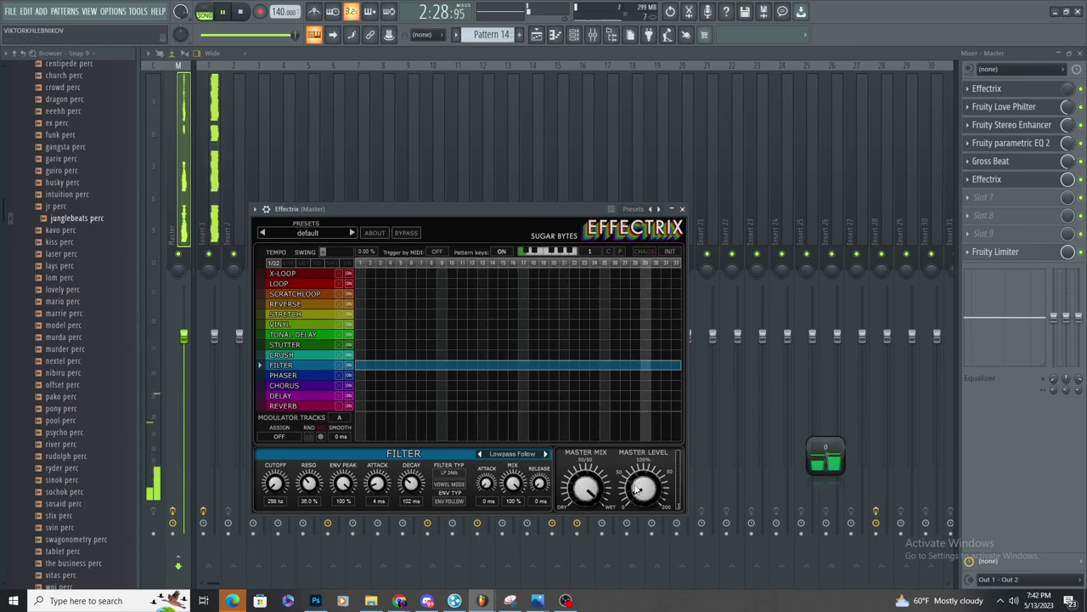
drag(638, 492, 640, 482)
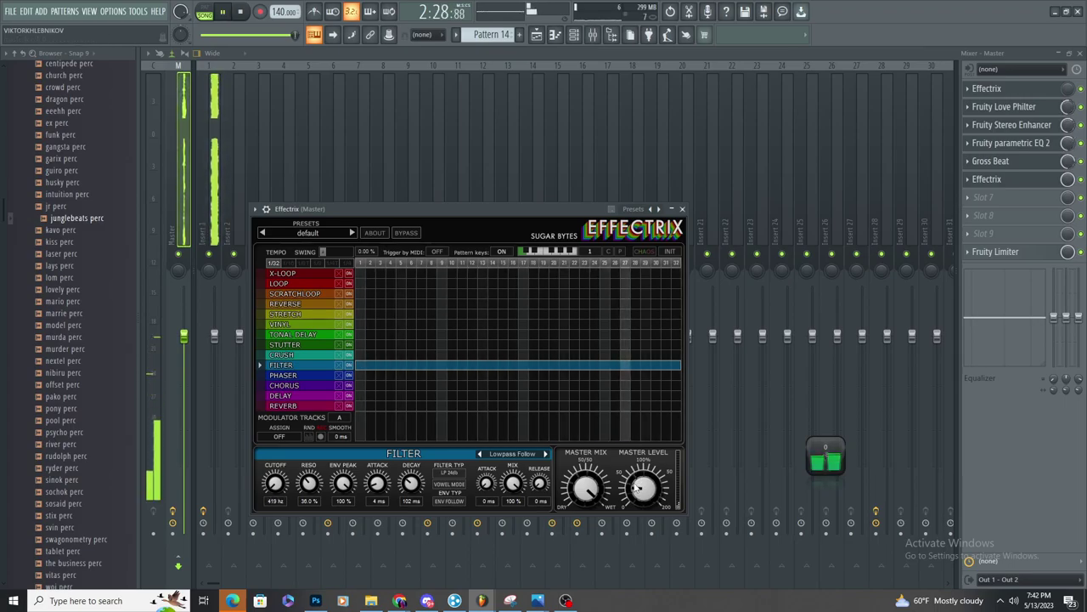
drag(638, 490, 640, 480)
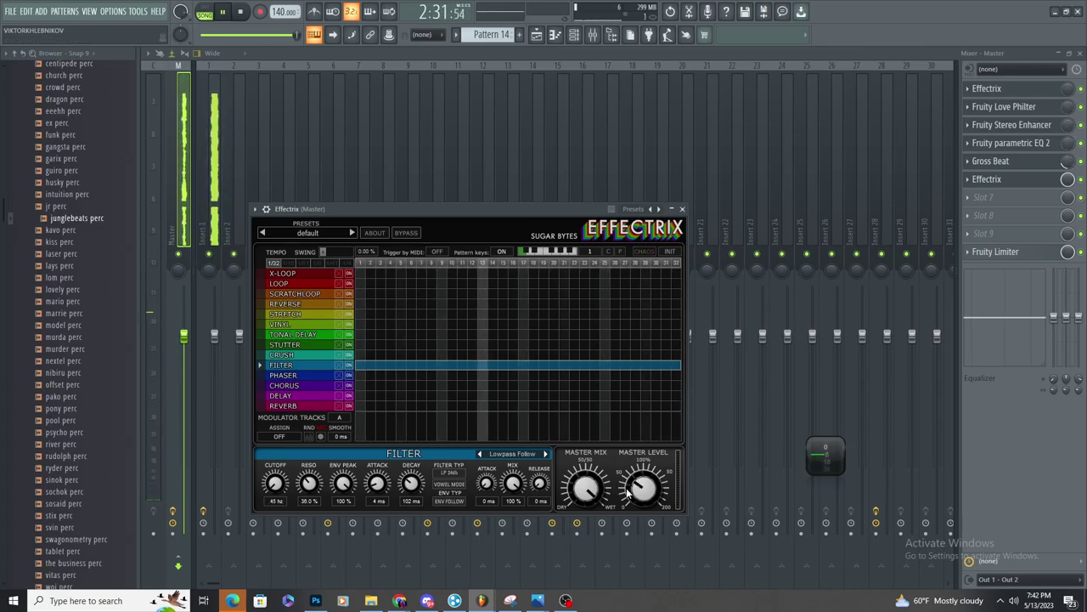
drag(643, 472, 639, 501)
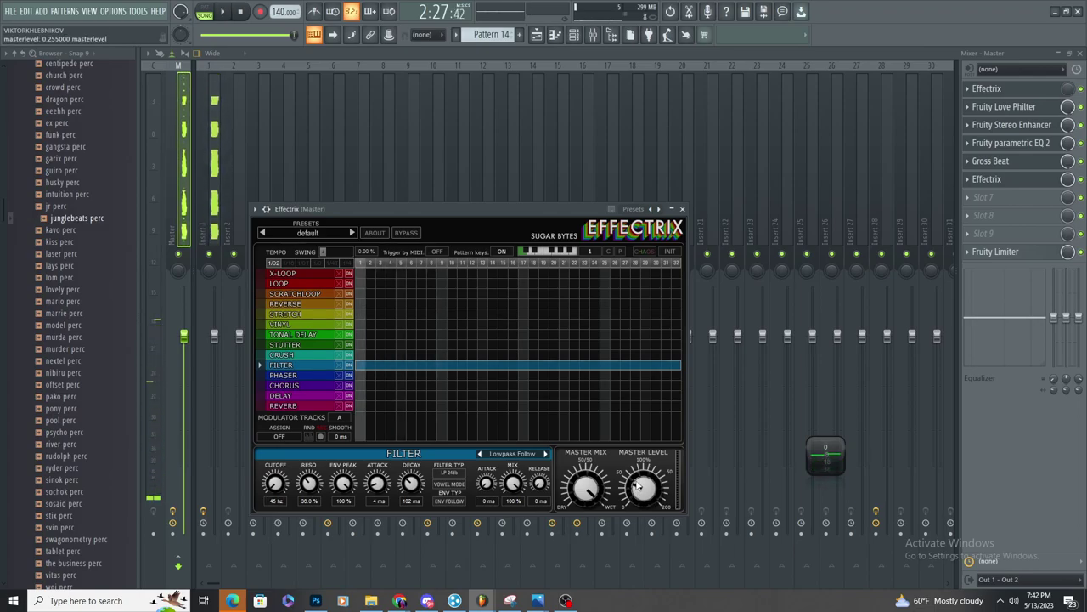
Turn the mix level of the slot 6 Effectrix down to zero and create an automation clip for it
drag(1068, 180, 1068, 255)
right_click(1068, 182)
click(1038, 270)
Shape the Effectrix mix level #2 automation to jump up at bar 87 and curve down to zero at bar 89
click(537, 34)
scroll(633, 353, down, 6)
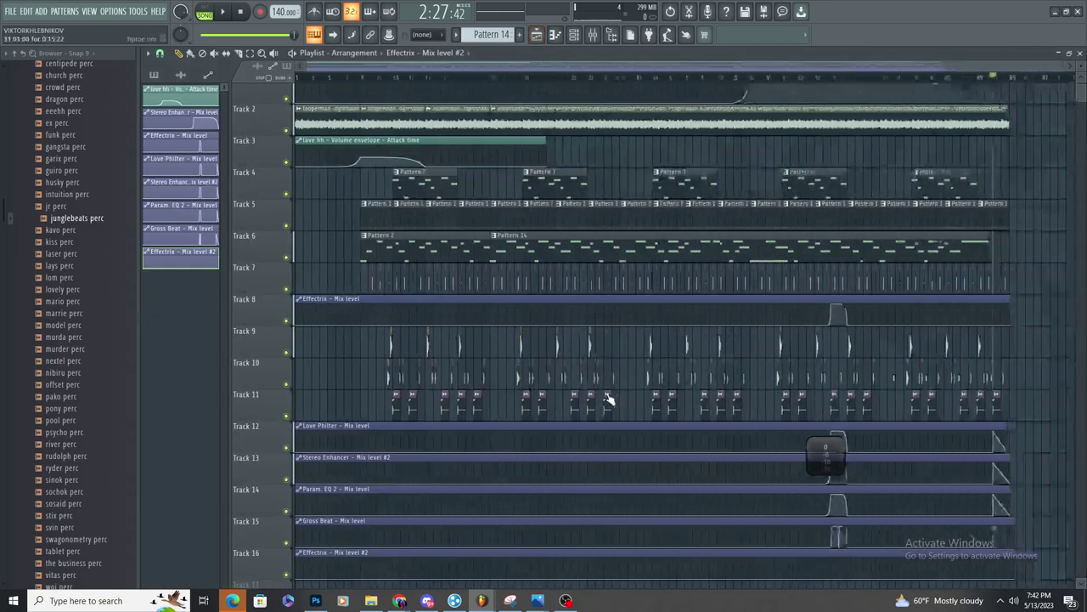
scroll(838, 444, down, 1)
scroll(978, 417, up, 7)
right_click(618, 546)
right_click(617, 527)
key(space)
right_click(715, 545)
drag(666, 537, 666, 548)
Replay the ending from bar 87 several times to check the new Effectrix automation
key(space)
key(space)
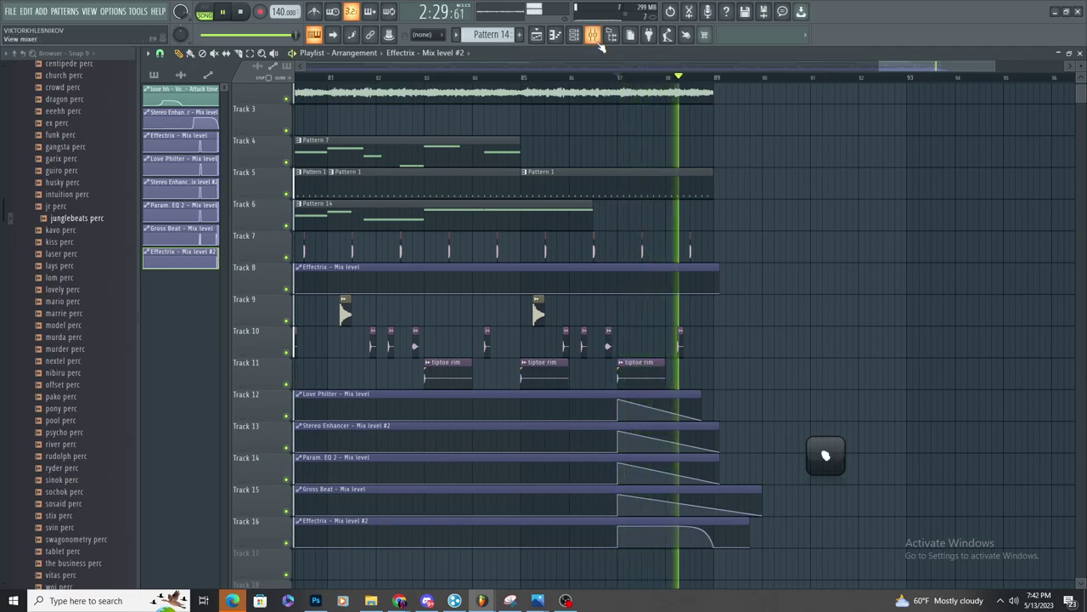
key(space)
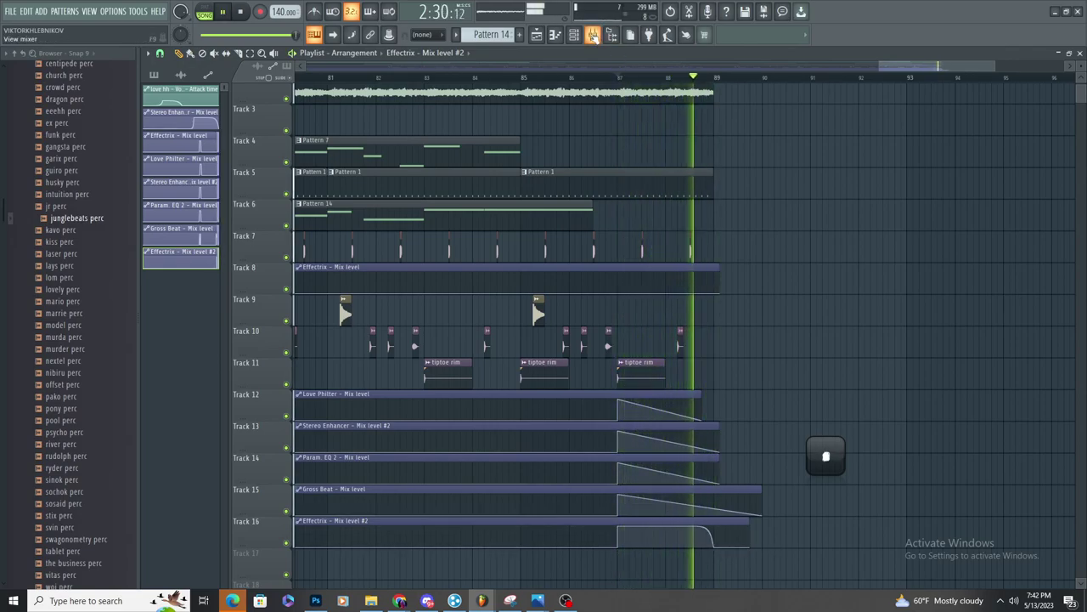
click(593, 35)
click(537, 35)
key(space)
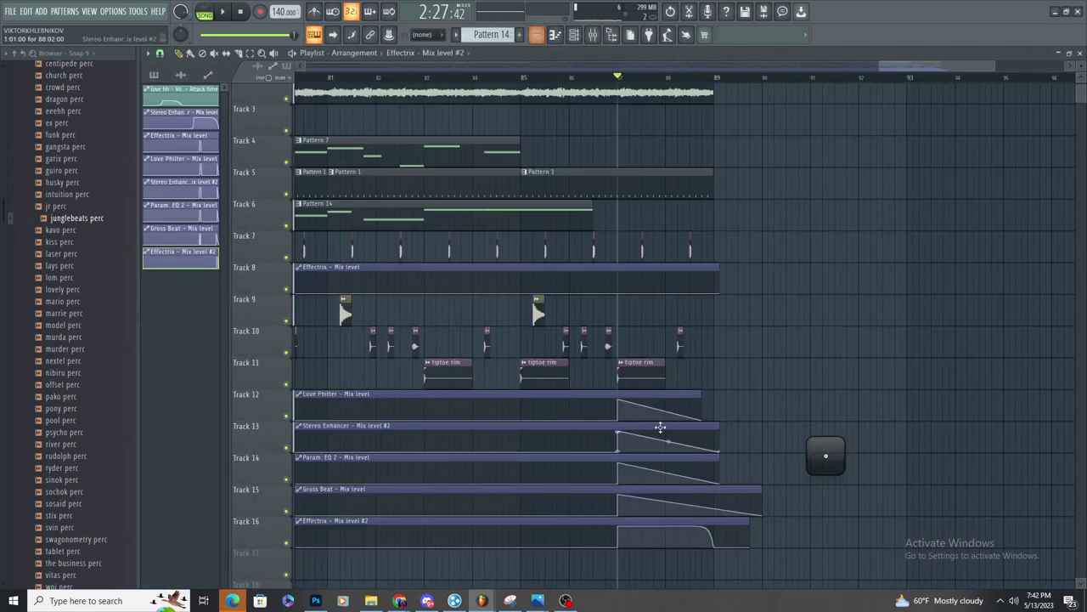
key(space)
scroll(692, 235, down, 3)
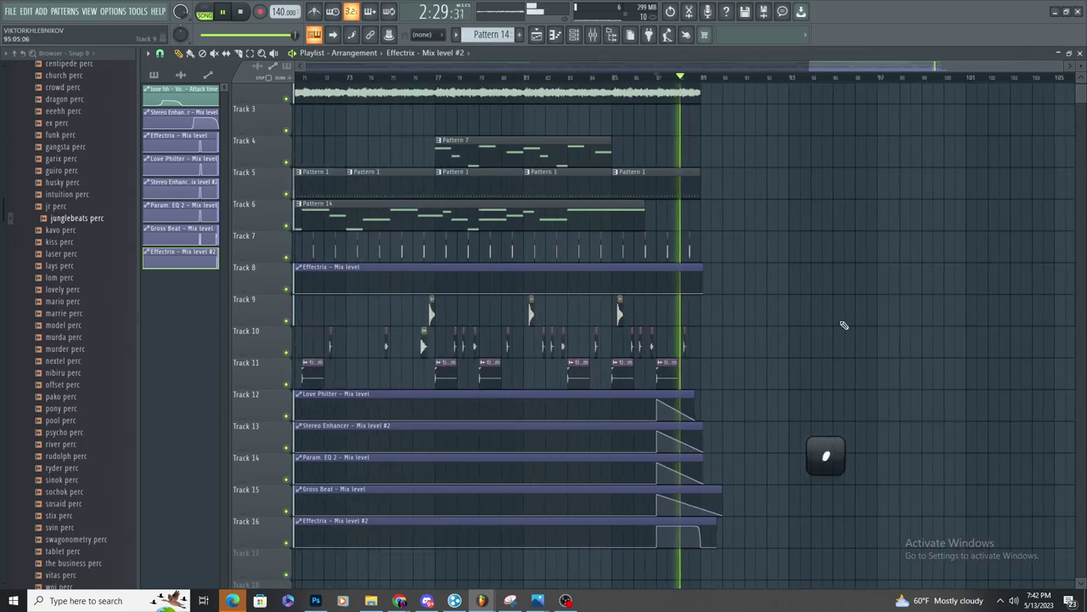
scroll(844, 326, up, 3)
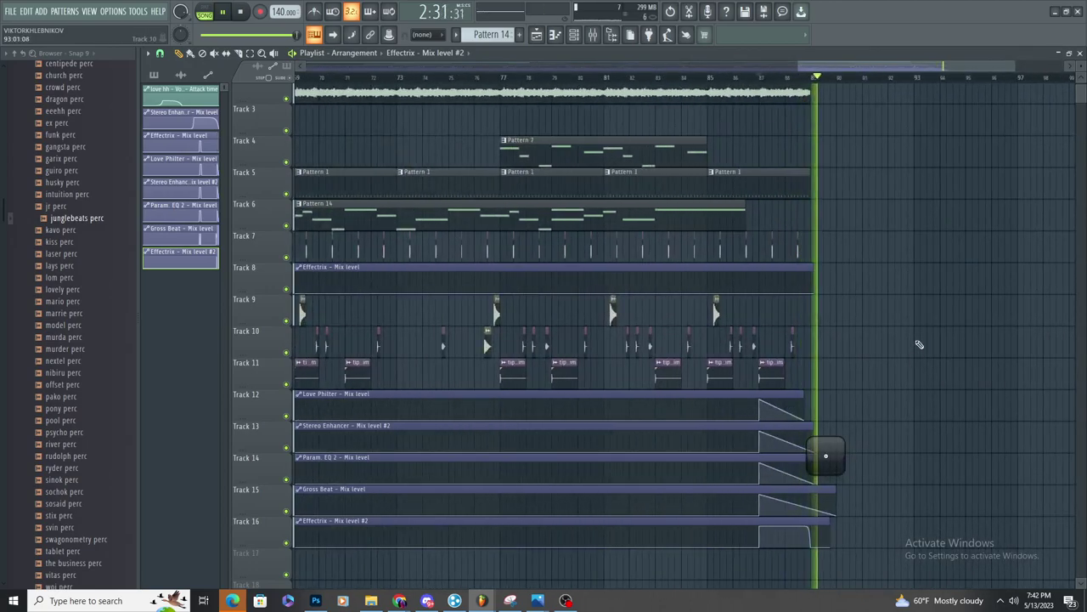
scroll(918, 346, up, 5)
key(F9)
key(F5)
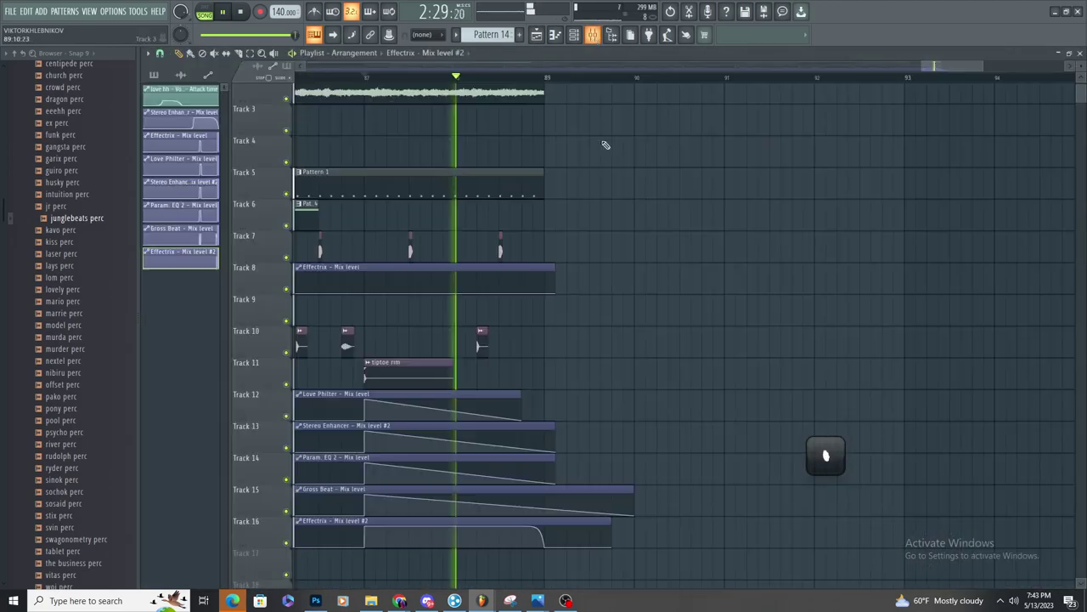
Try raising the bar 89 point of the Effectrix mix level #2 automation, replay the ending and undo the change
drag(544, 547, 549, 515)
key(space)
key(space)
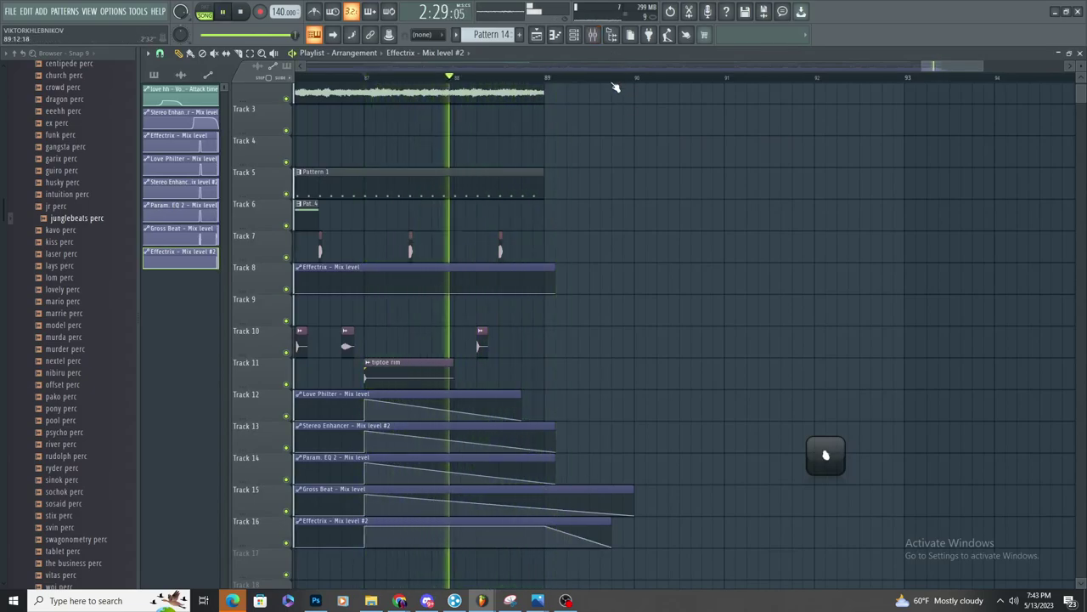
key(space)
key(space)
key(ctrl+z)
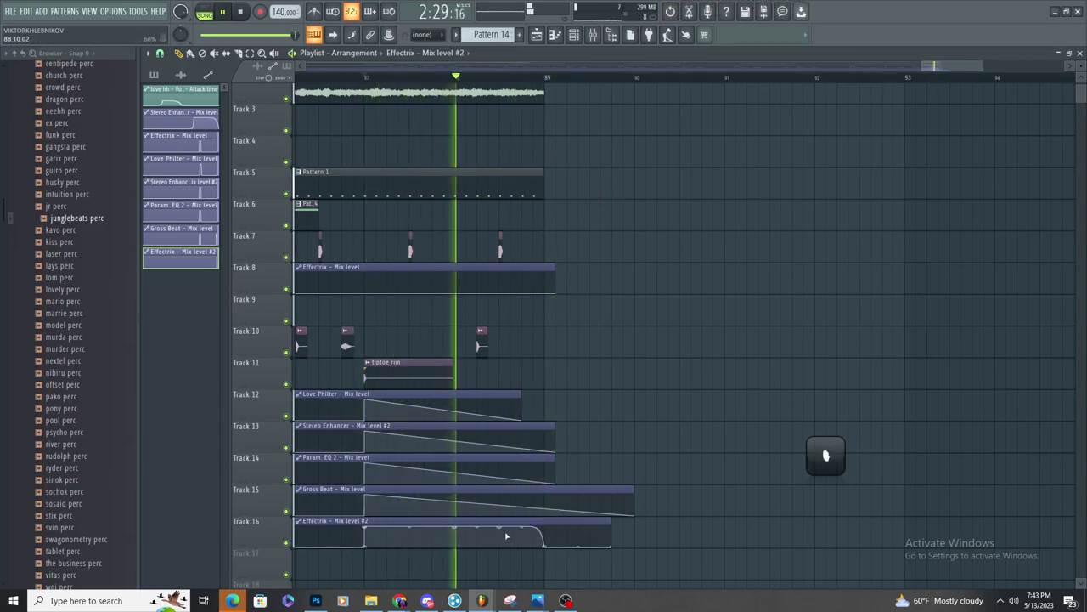
Reopen the slot 6 Effectrix on the Master channel and lower its master level further
click(592, 35)
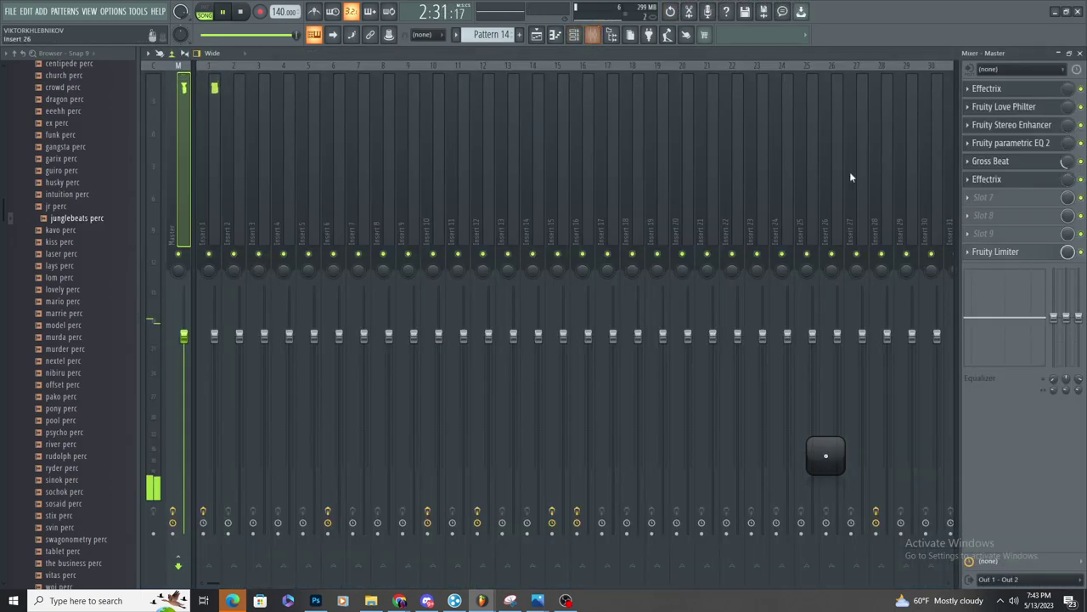
click(994, 179)
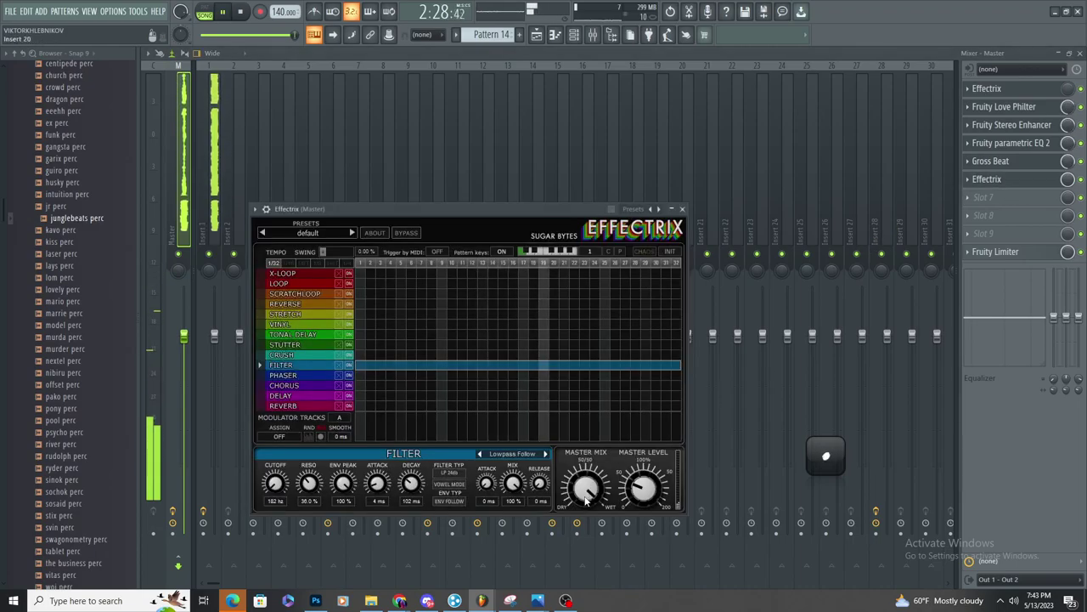
drag(635, 490, 633, 501)
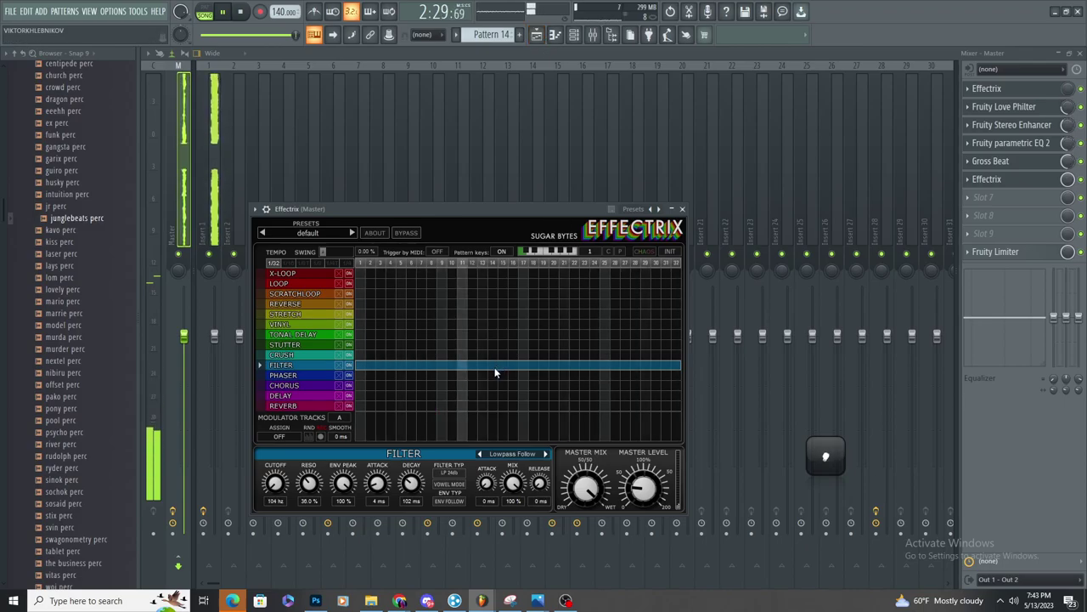
Check the outro in the playlist, then play the arrangement from around bar 60 to review the transition at bar 67
click(539, 36)
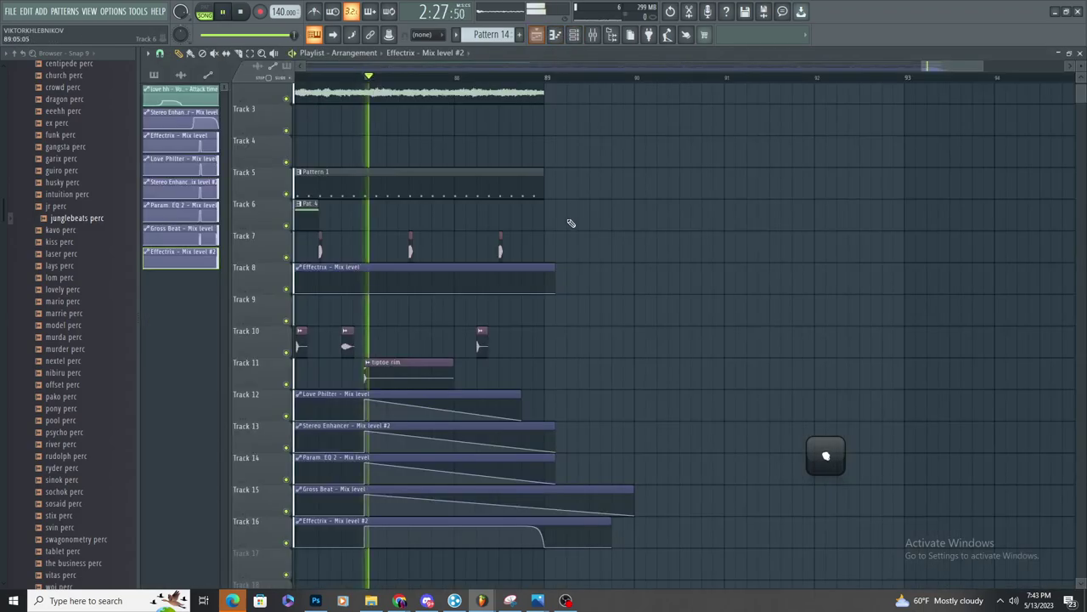
scroll(736, 275, down, 5)
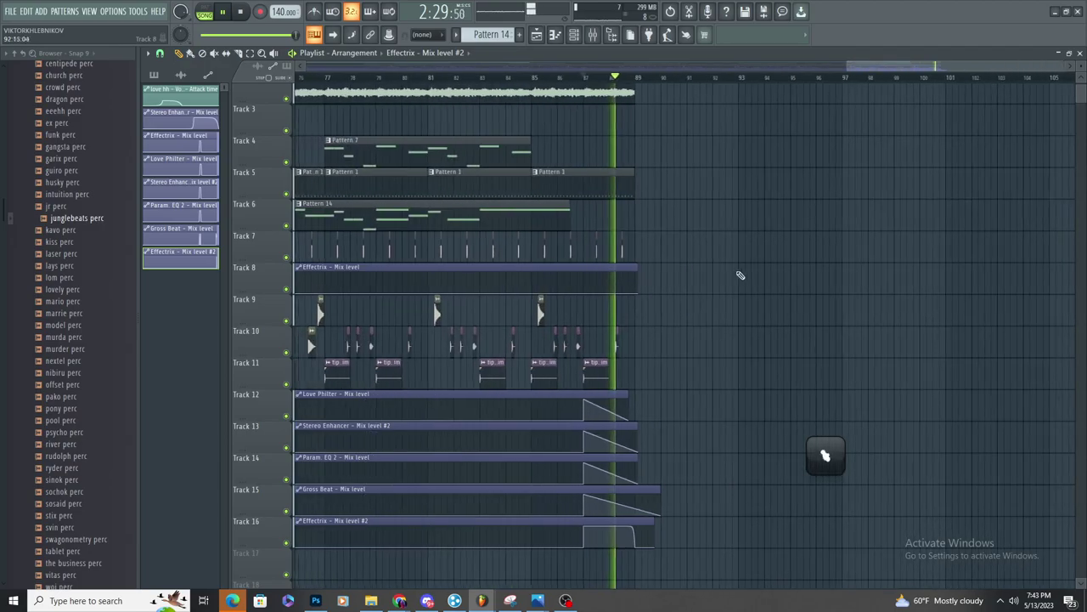
scroll(772, 330, down, 3)
click(736, 78)
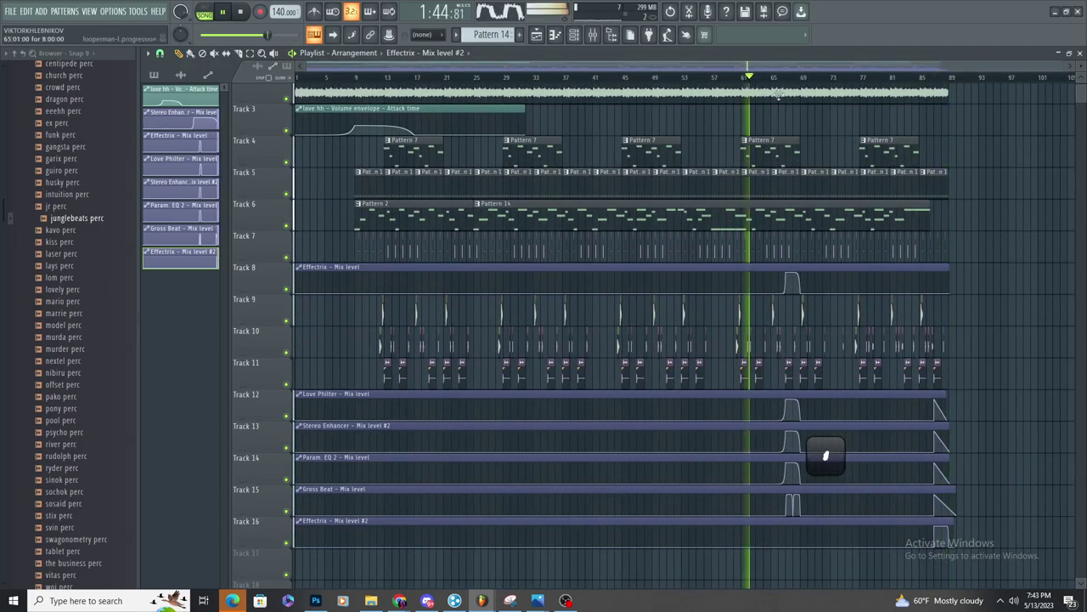
scroll(707, 136, up, 4)
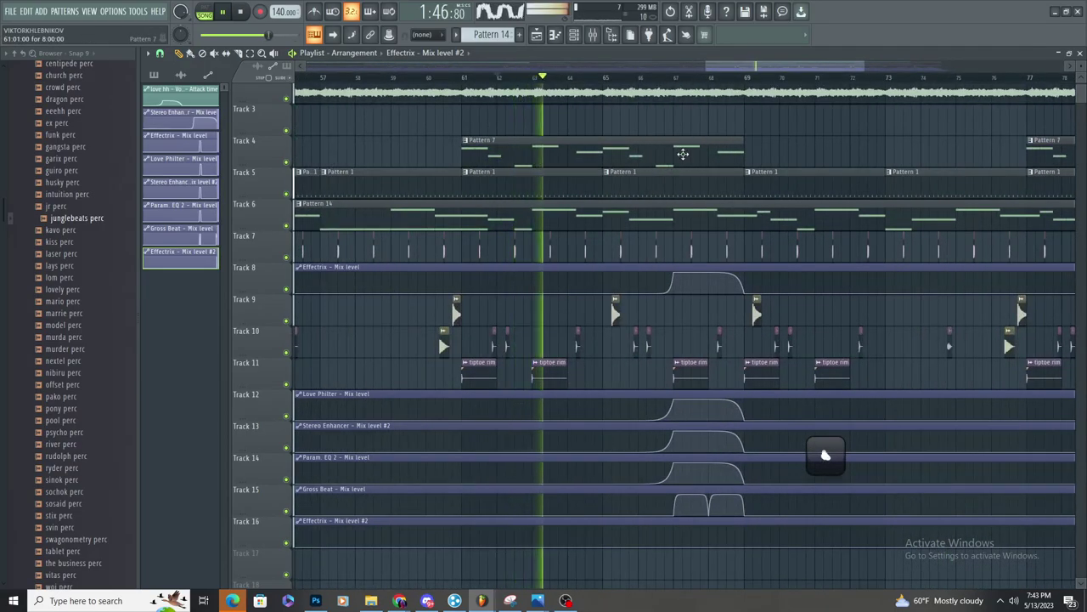
scroll(649, 170, down, 5)
scroll(42, 276, up, 5)
scroll(51, 272, down, 10)
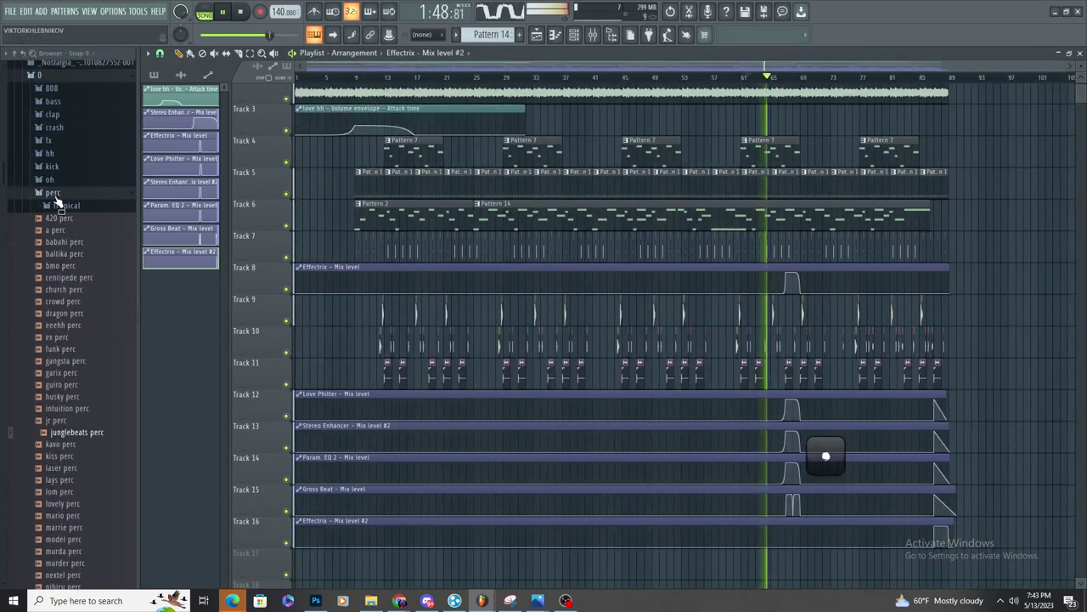
Browse the sample library to the tags folder under MYDRUMS2, SOUNDSBYME to find a producer tag
scroll(73, 248, down, 8)
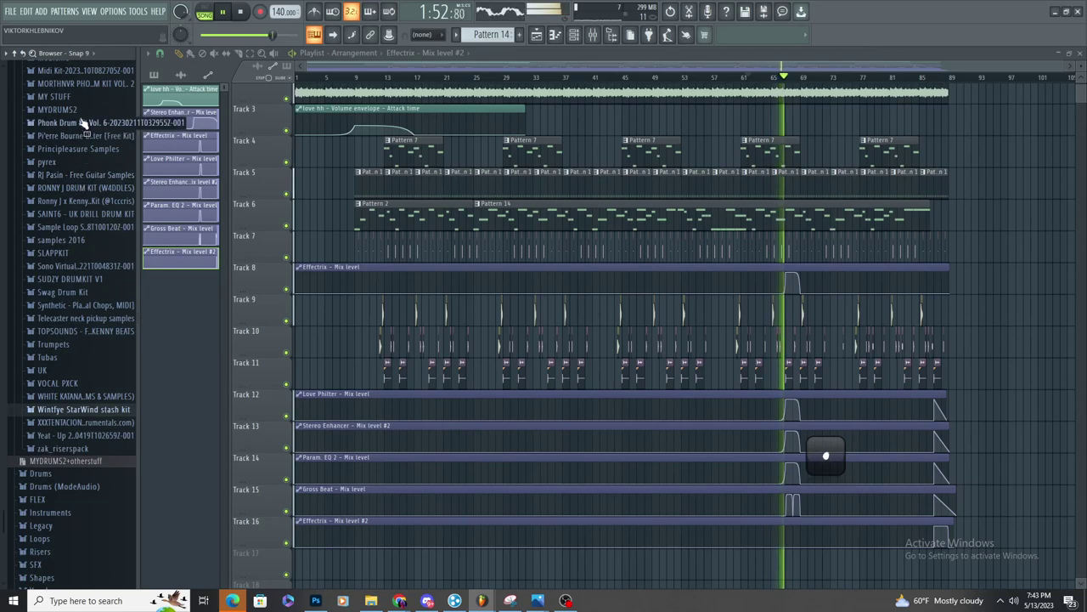
click(81, 111)
click(80, 148)
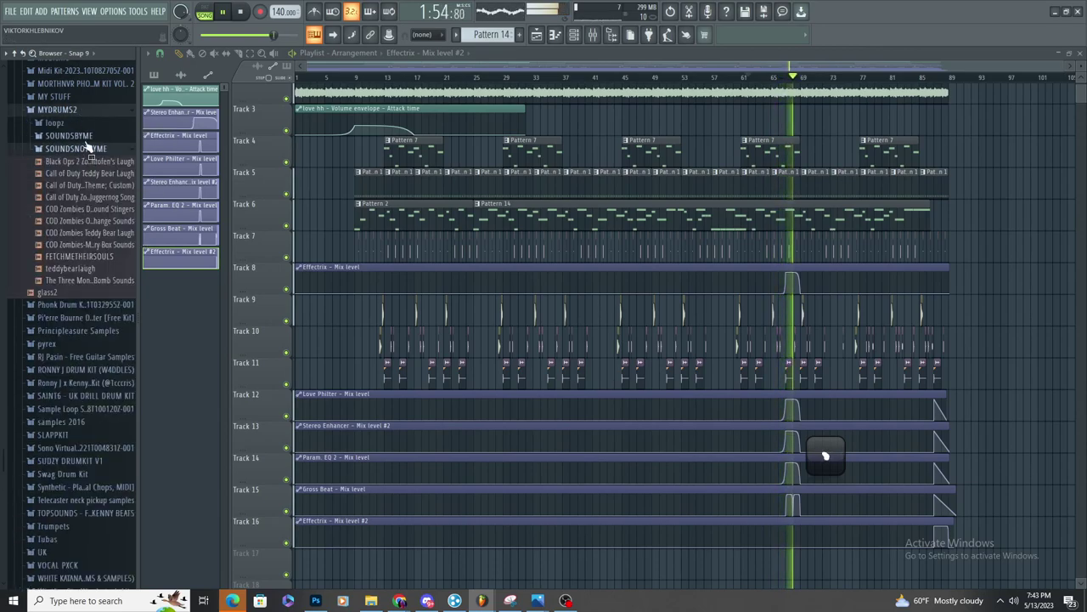
click(85, 137)
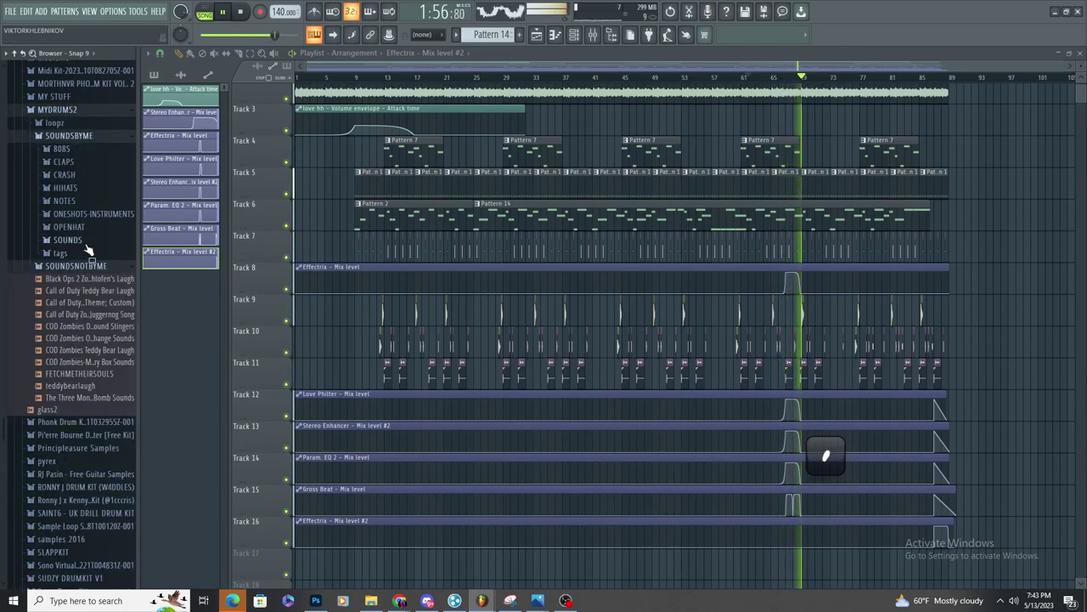
click(61, 253)
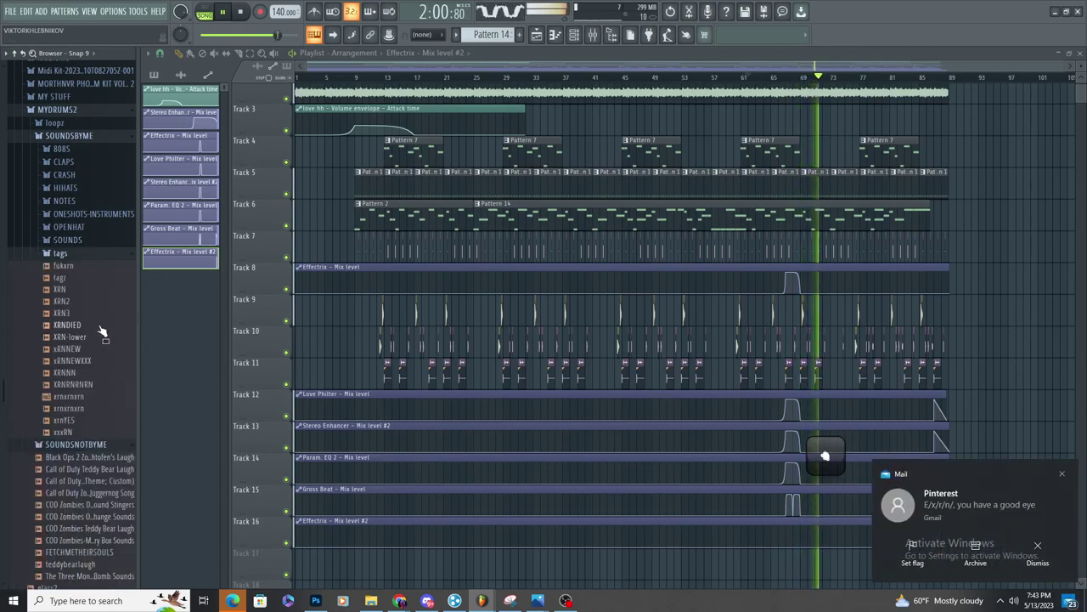
Place the XRNDIED tag on Track 10 at bar 8 of the playlist and open its sample settings
drag(343, 355, 348, 344)
scroll(348, 344, up, 5)
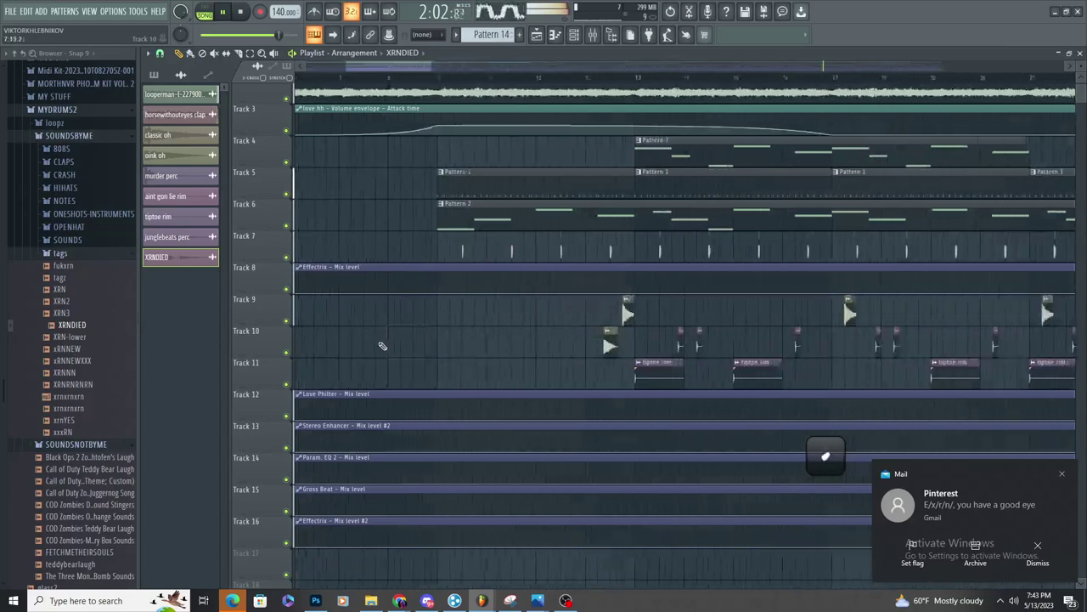
double_click(416, 346)
drag(412, 150, 679, 210)
scroll(370, 243, up, 4)
drag(595, 209, 838, 209)
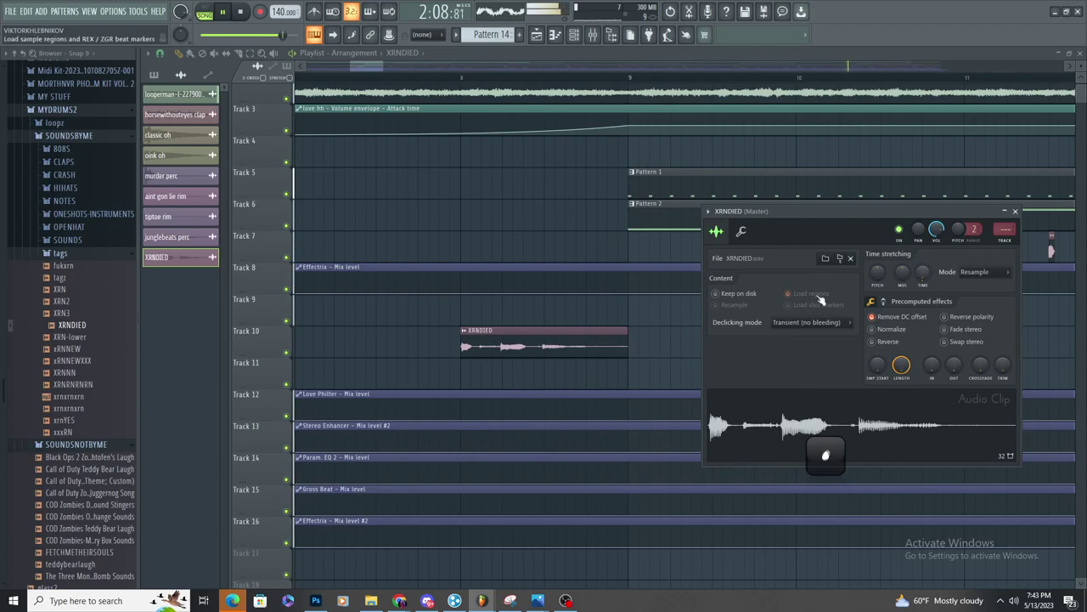
scroll(413, 317, up, 5)
scroll(485, 333, down, 5)
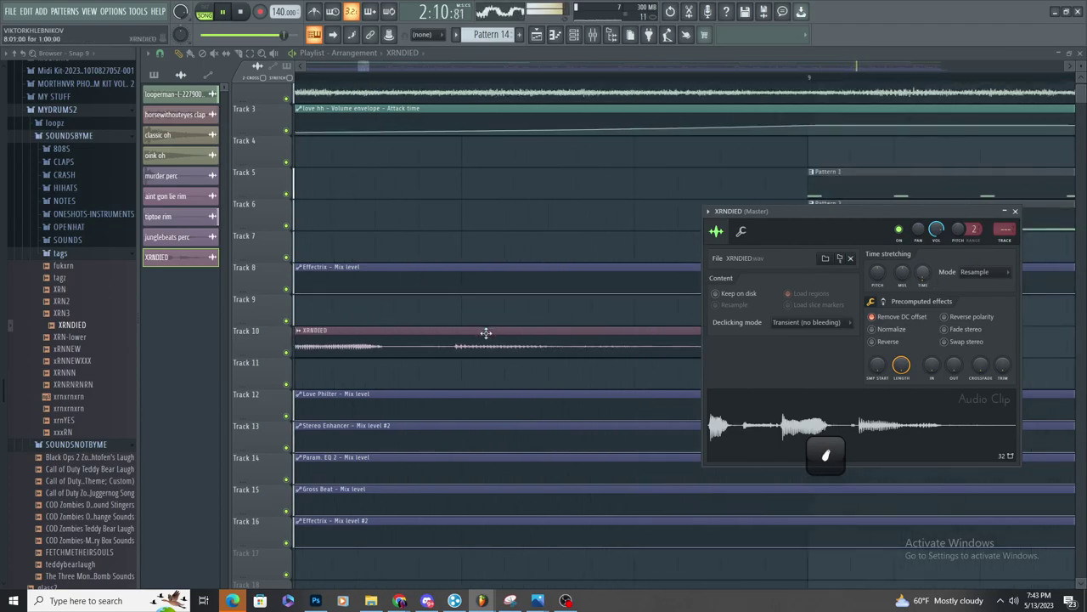
Route the XRNDIED tag to mixer insert 19 and cut its low end with a Fruity Parametric EQ 2
click(1006, 229)
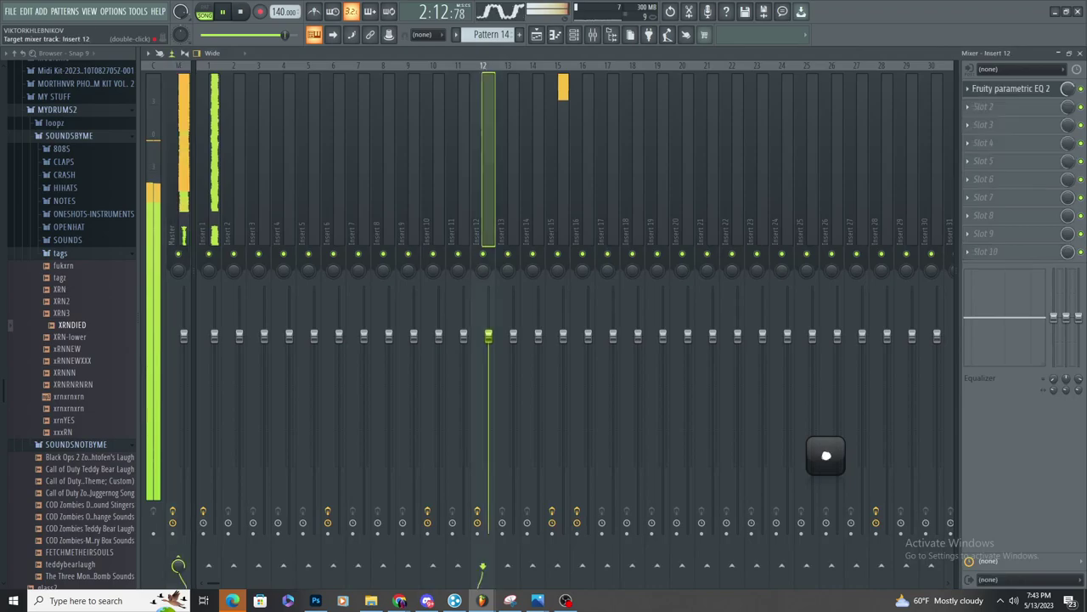
click(986, 88)
click(808, 394)
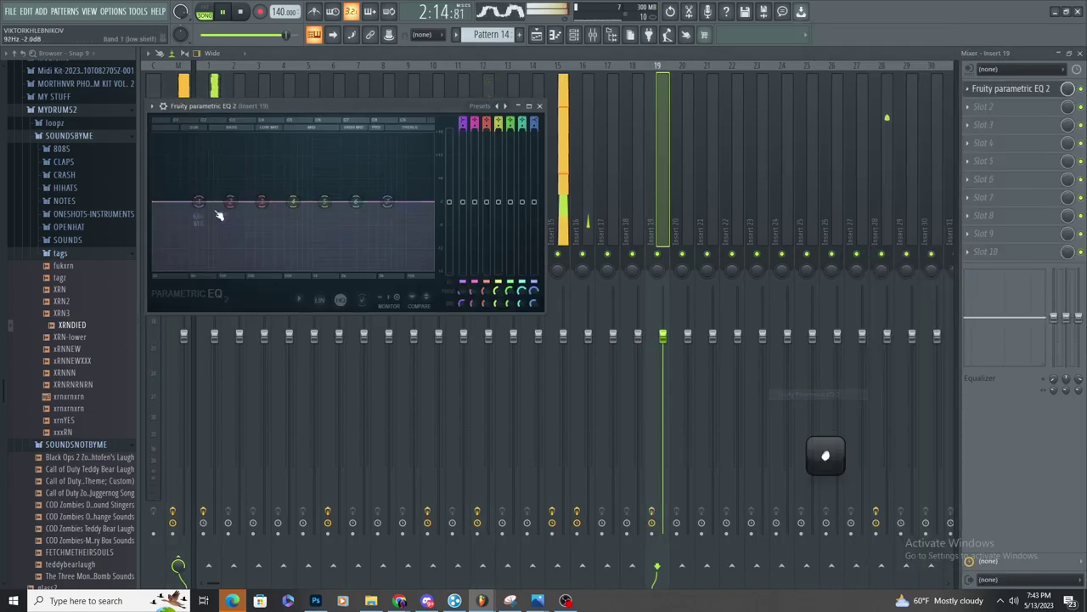
drag(262, 203, 174, 268)
drag(326, 202, 154, 270)
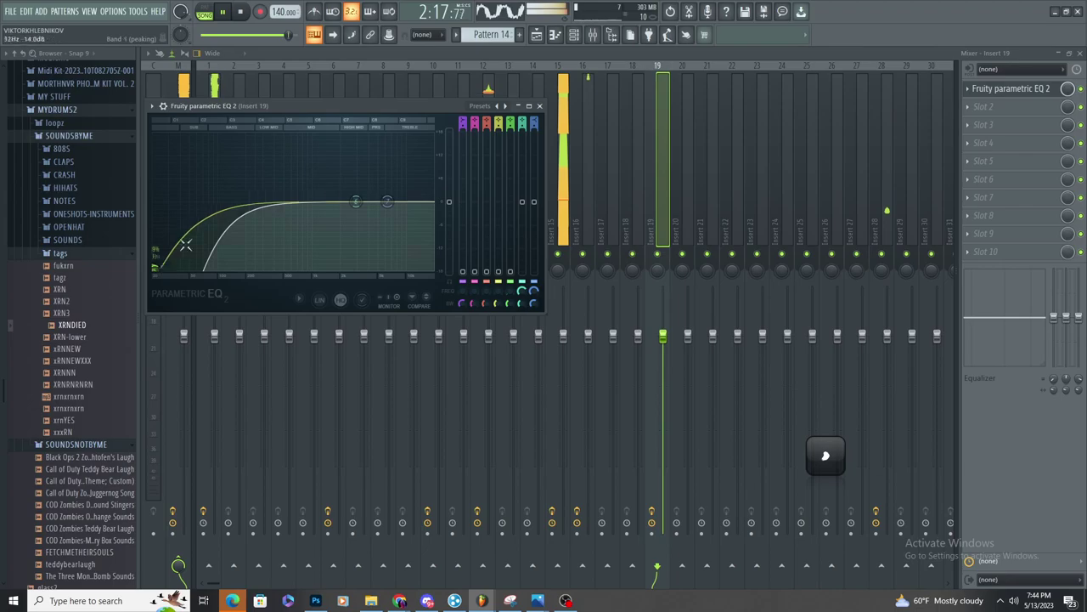
click(537, 34)
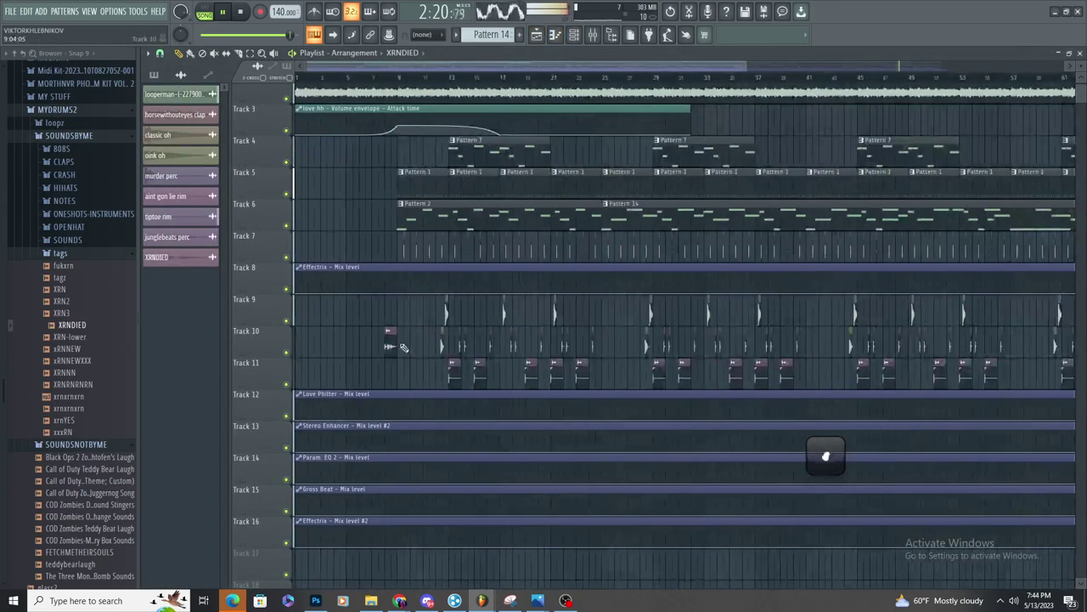
Try placing the XRNDIED tag at bar 88 on Track 9, and remove the clip again
scroll(509, 335, down, 3)
scroll(1034, 309, up, 5)
scroll(643, 290, up, 3)
scroll(575, 303, down, 5)
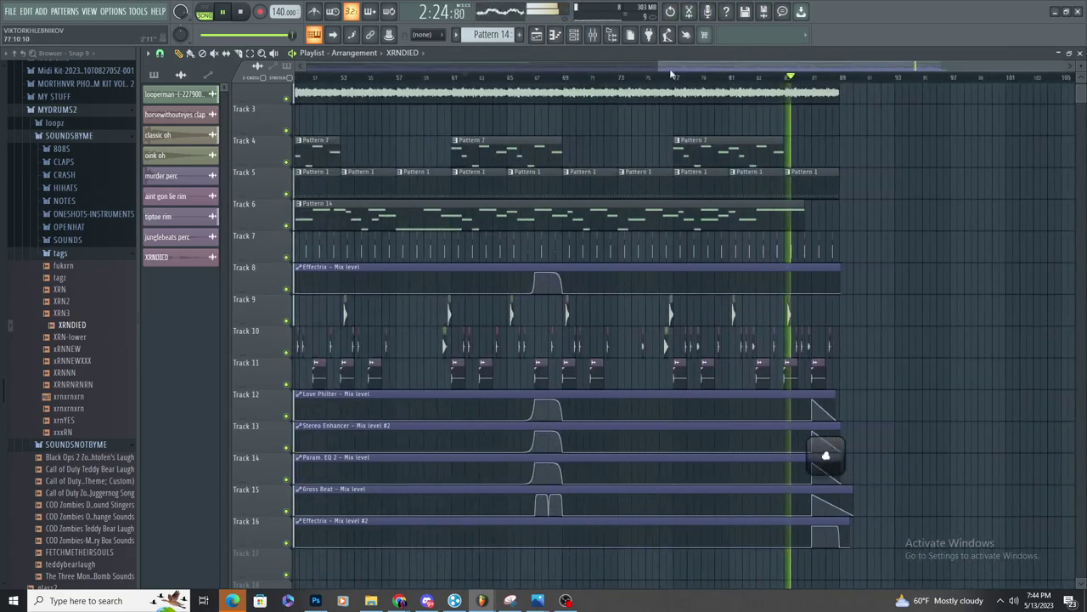
scroll(898, 190, up, 3)
click(714, 315)
scroll(714, 314, up, 4)
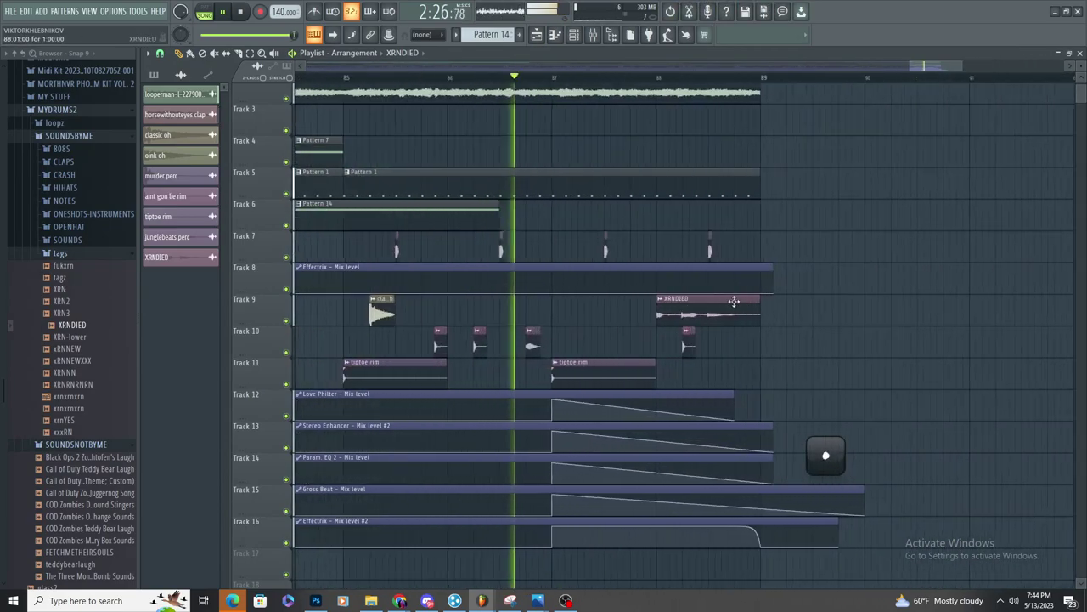
right_click(713, 314)
scroll(405, 79, down, 3)
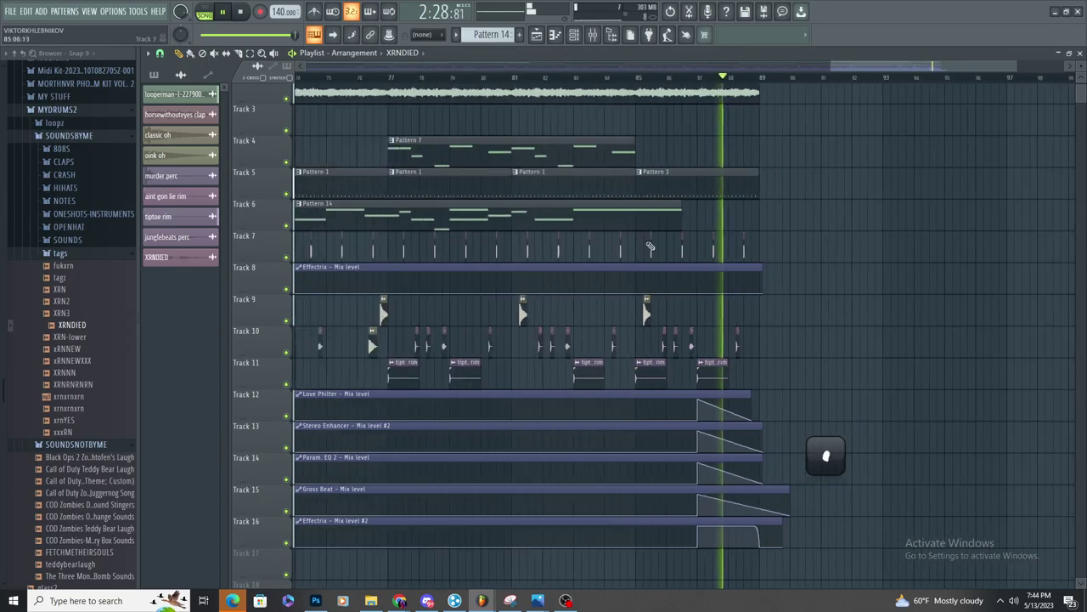
Replay the last section, then add an XRNDIED tag on Track 9 and move it to bar 72
click(349, 79)
scroll(409, 148, up, 3)
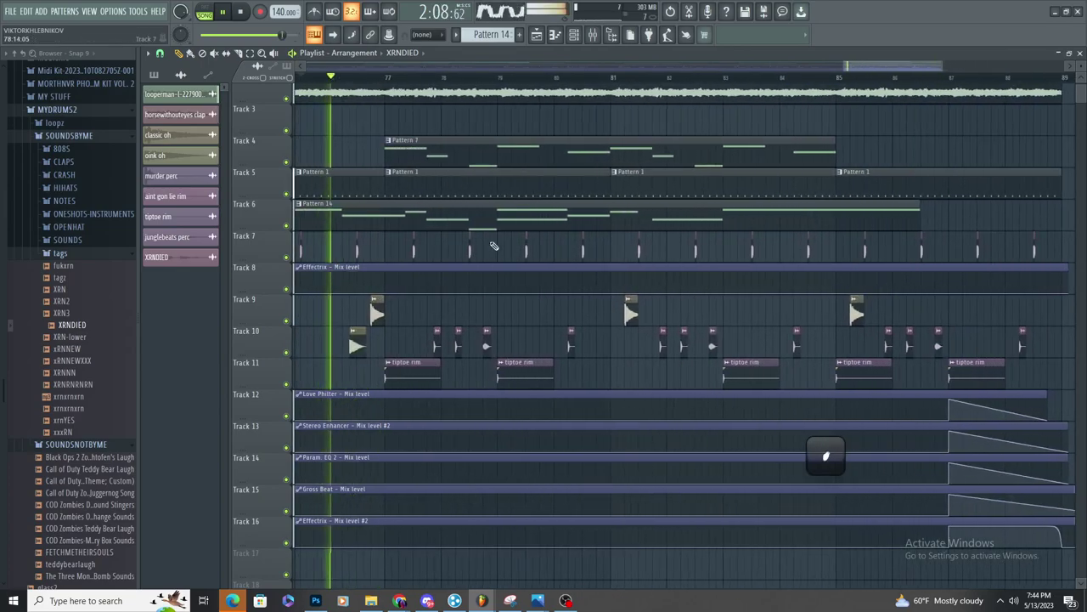
scroll(490, 241, down, 3)
scroll(397, 253, up, 3)
scroll(398, 254, down, 4)
click(610, 310)
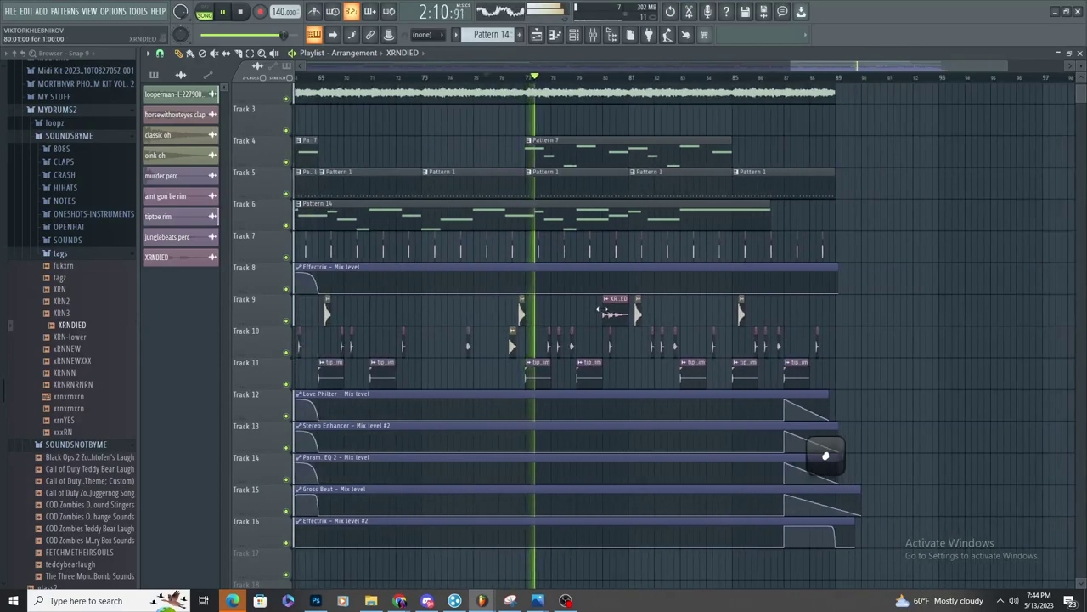
drag(610, 313, 406, 313)
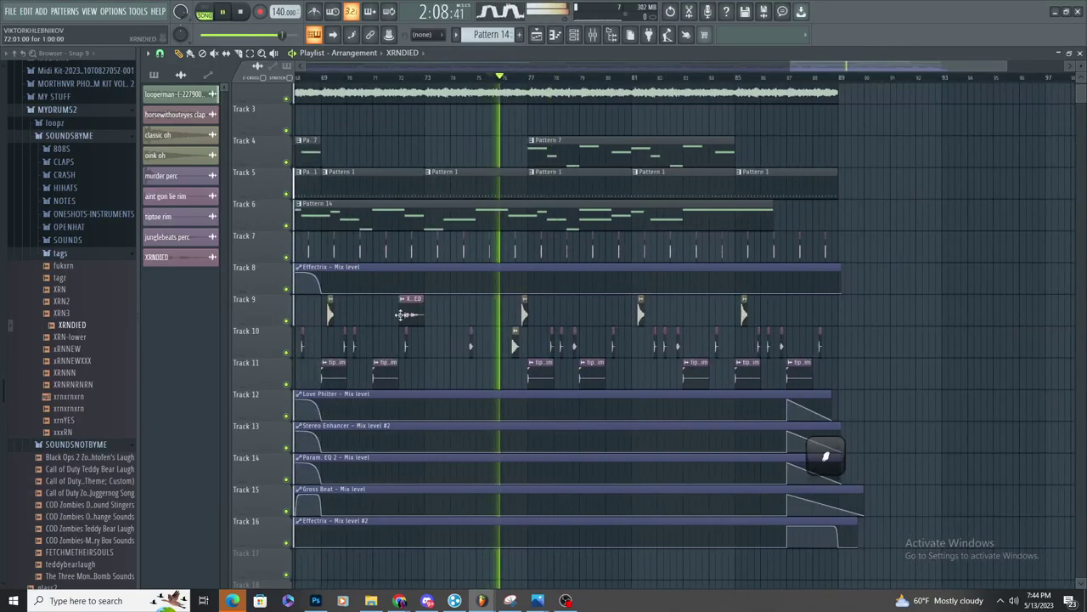
Play from bar 69 to hear the tag, then set XRNDIED's time-stretching mode to Auto and add a slight fade-in
click(326, 79)
scroll(323, 86, up, 2)
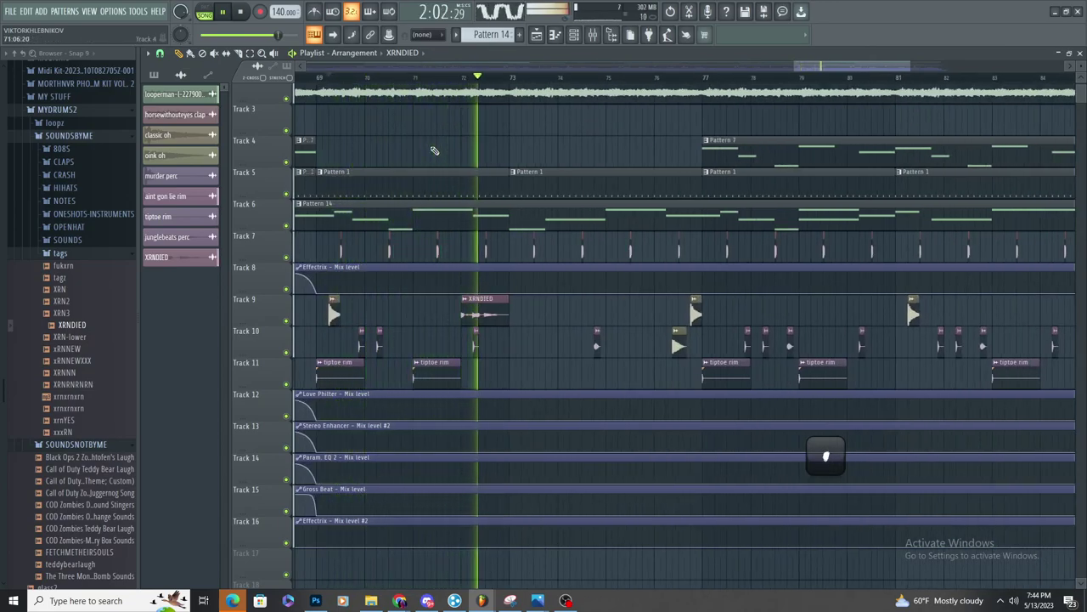
double_click(472, 311)
key(space)
key(space)
click(977, 272)
click(976, 383)
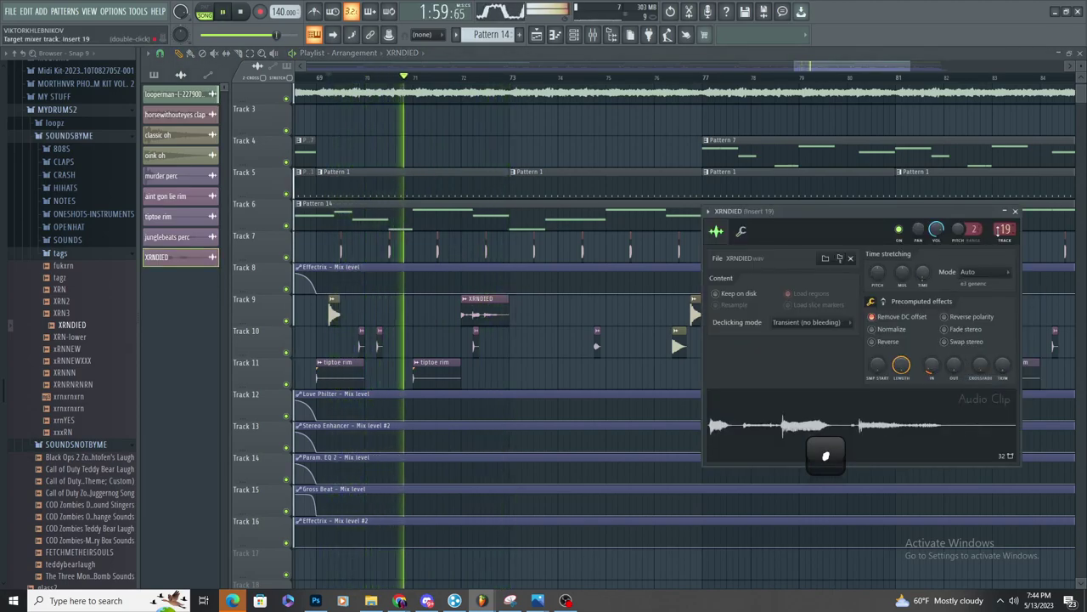
Shorten the end of the bar 72 XRNDIED clip on Track 9 and add a slight quick fade-out
click(506, 373)
right_click(533, 367)
double_click(489, 312)
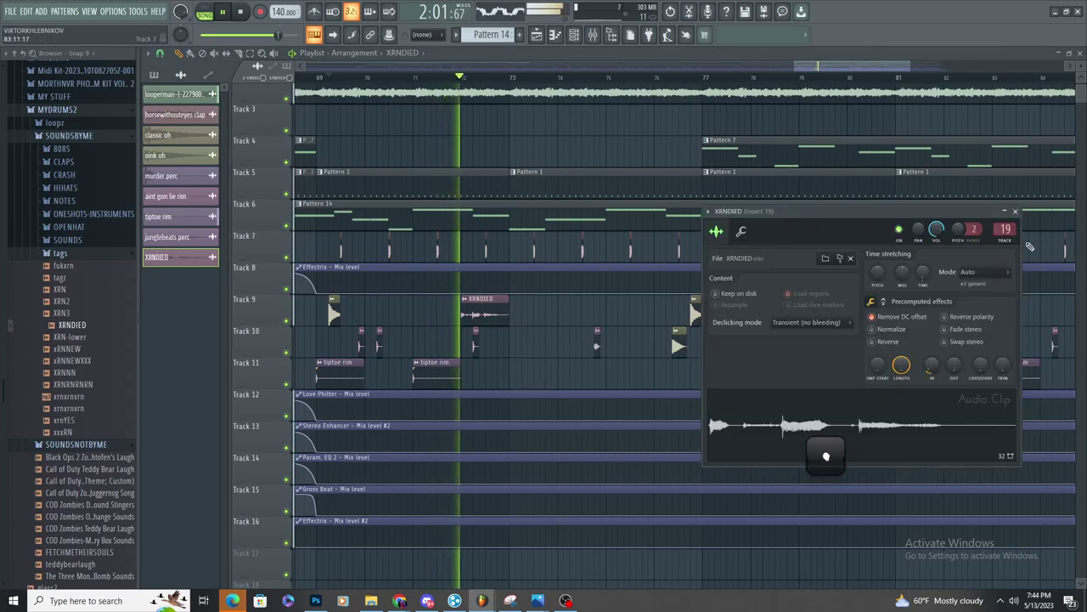
drag(507, 316, 499, 328)
double_click(488, 314)
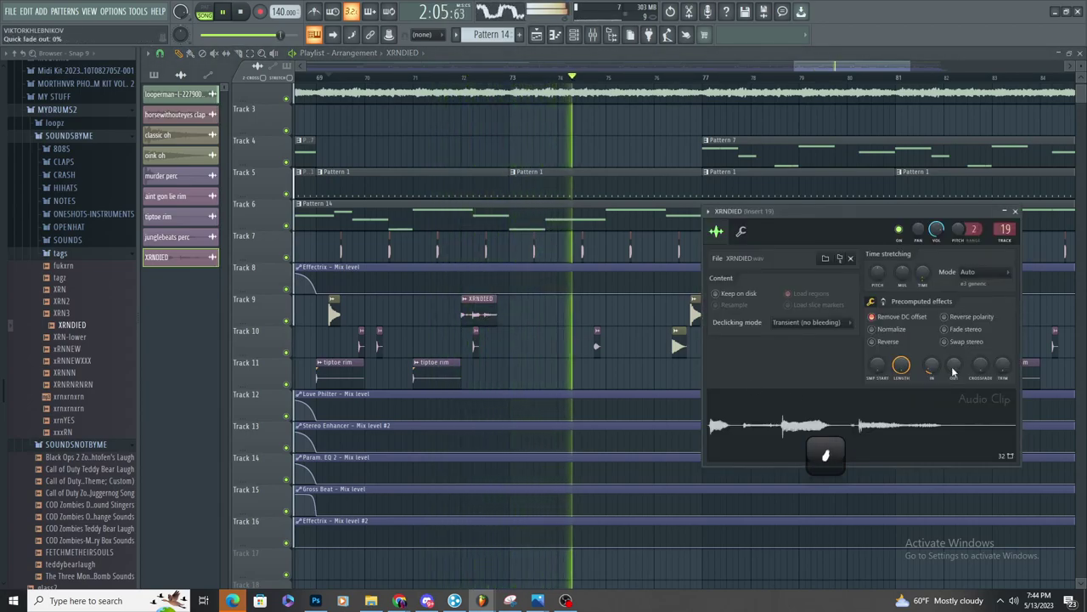
scroll(481, 315, up, 5)
scroll(471, 360, down, 7)
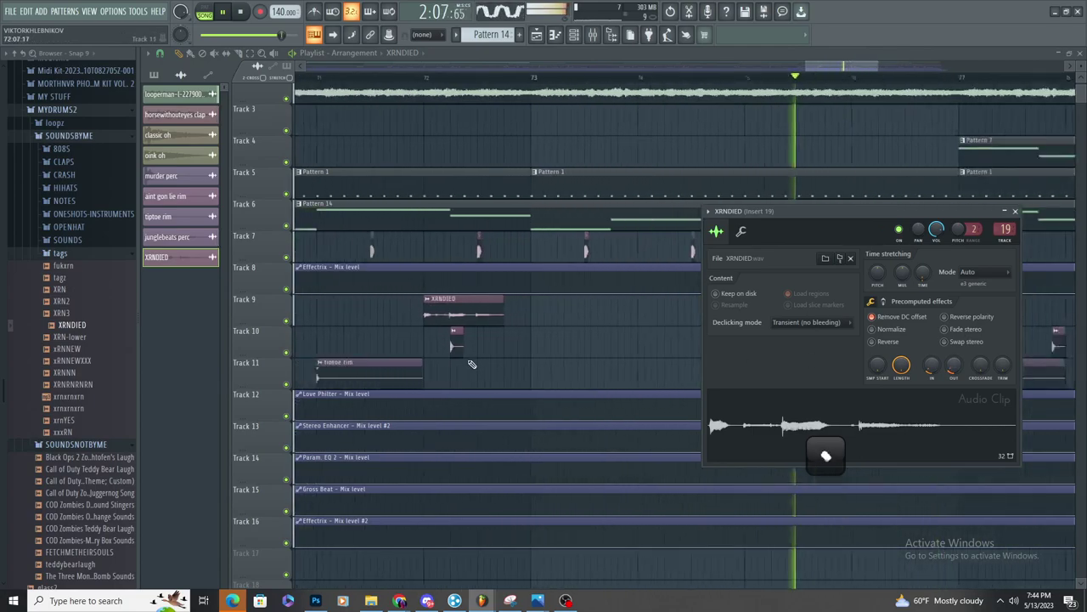
click(499, 334)
scroll(497, 333, down, 4)
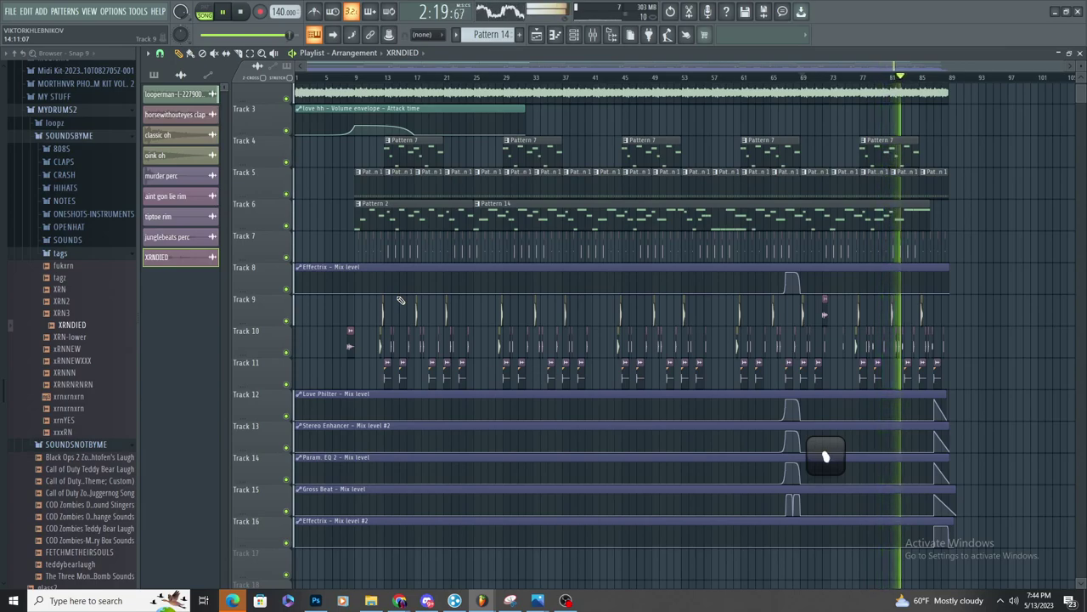
Play the arrangement from around bar 8 and look up a channel's mixer insert through the channel rack
scroll(379, 93, up, 6)
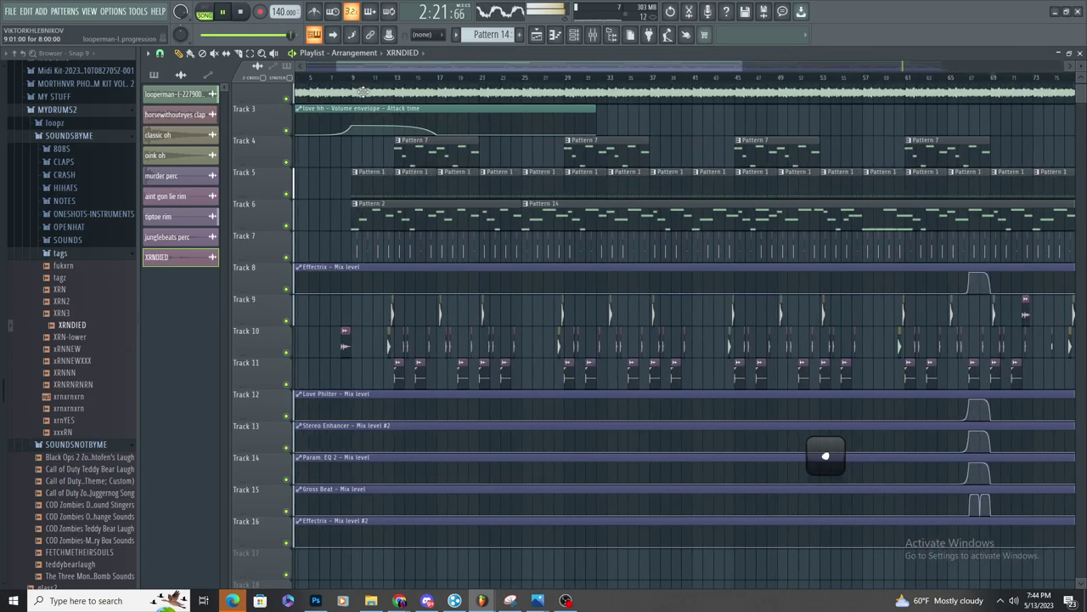
click(344, 78)
scroll(353, 100, up, 4)
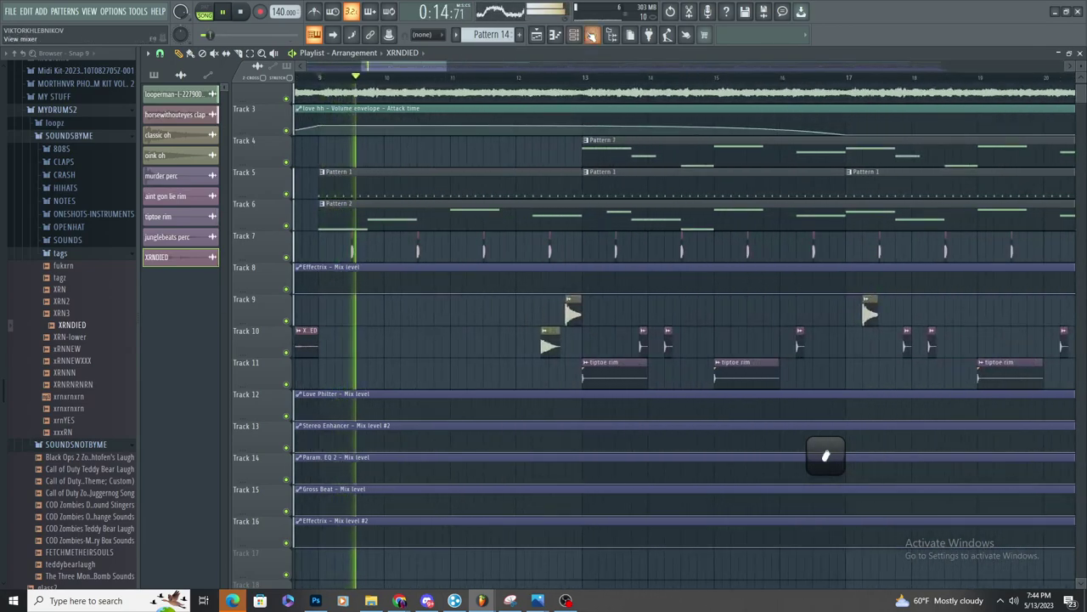
key(F9)
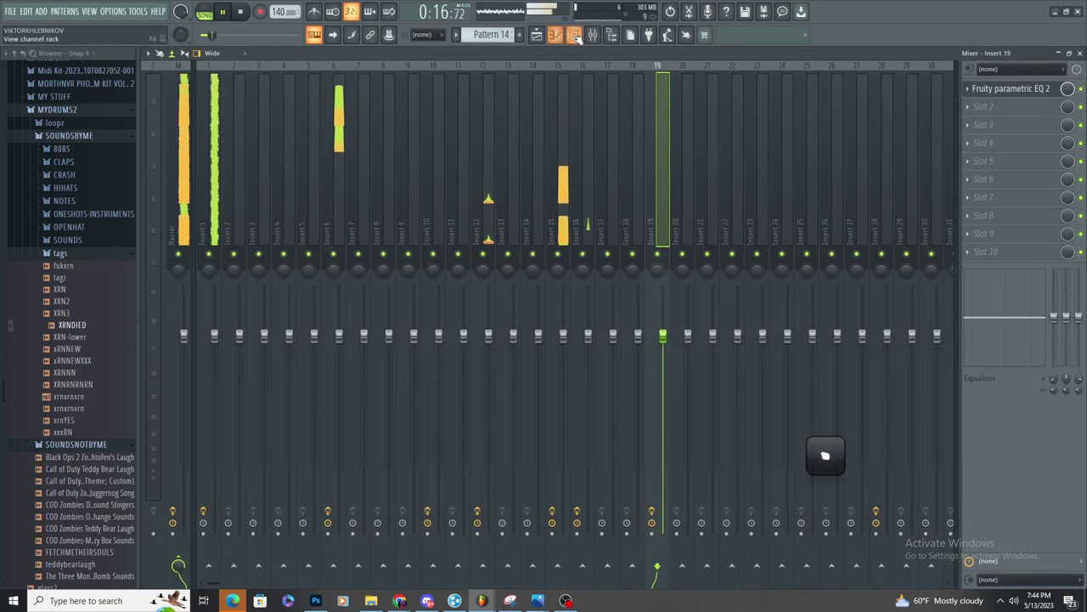
click(575, 36)
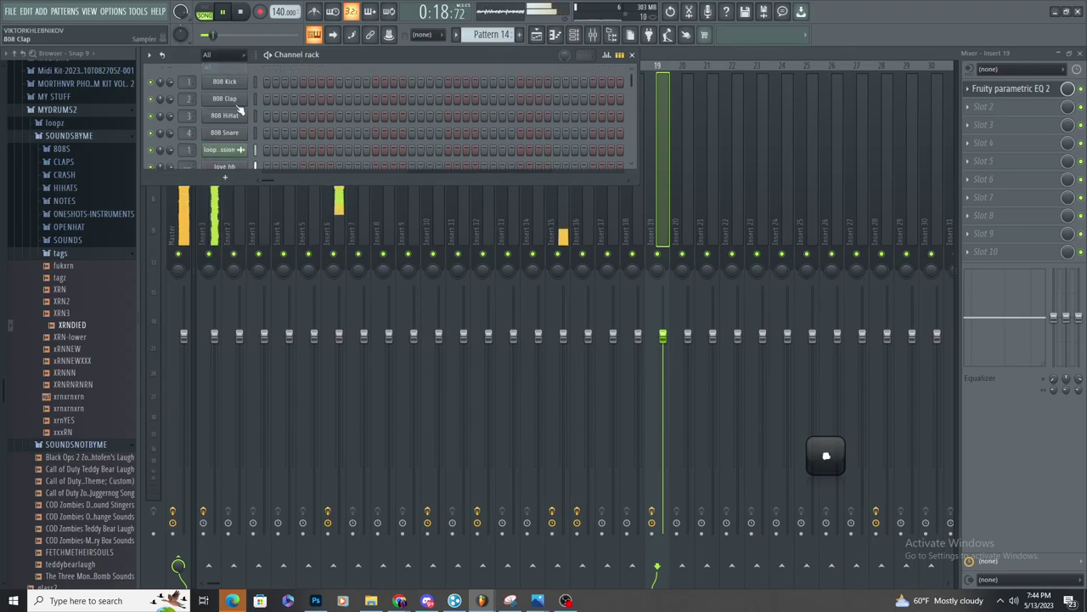
double_click(181, 162)
click(558, 136)
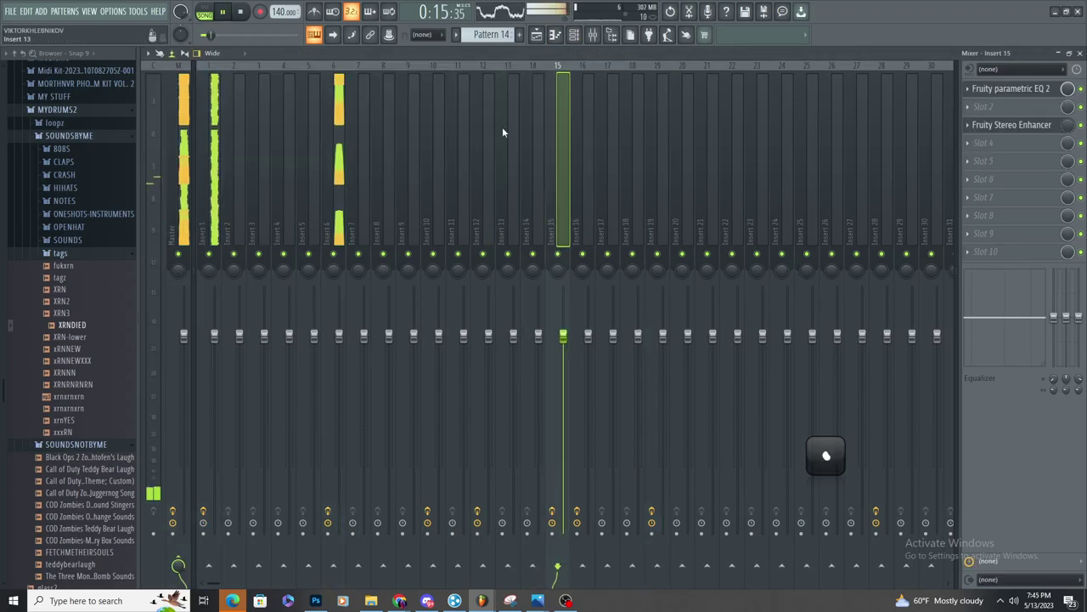
Check the mixer routing of further channels from the channel rack and bring up mixer insert 11
click(569, 34)
double_click(188, 167)
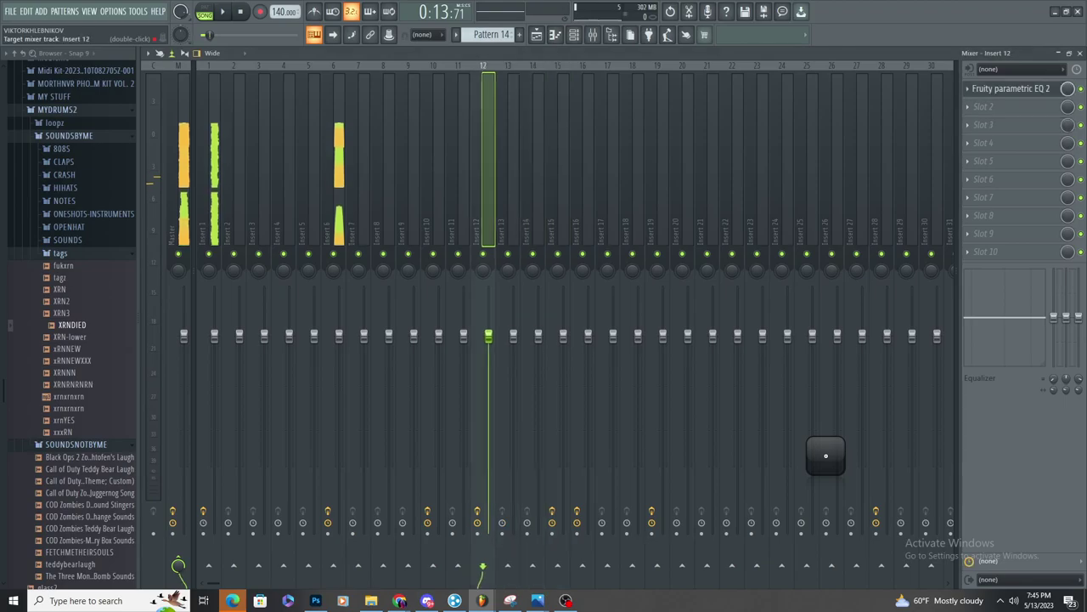
click(558, 35)
click(594, 35)
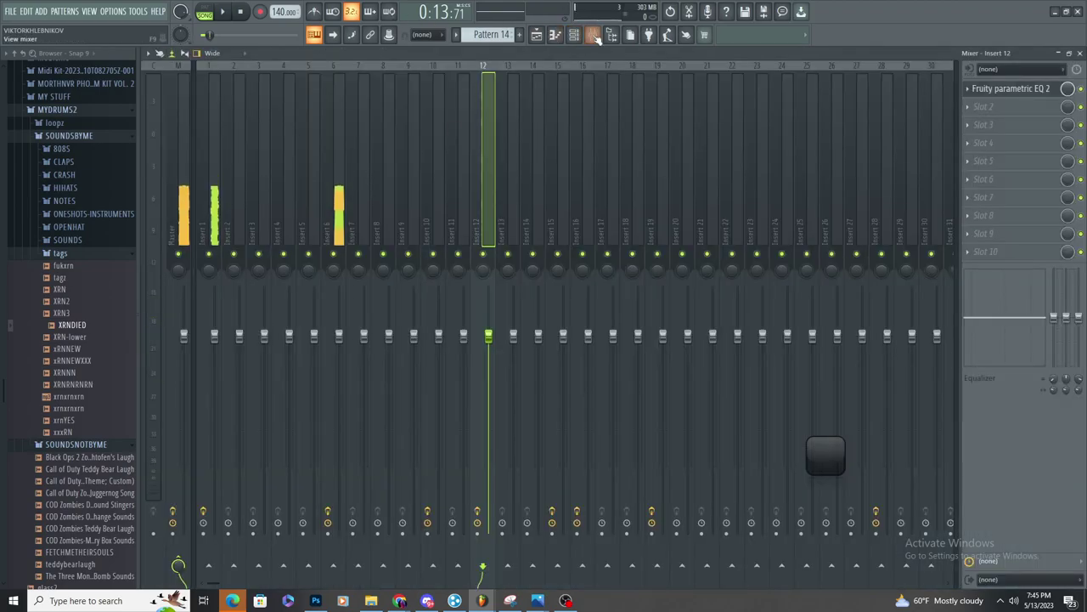
click(594, 35)
click(578, 38)
double_click(192, 165)
scroll(379, 157, up, 1)
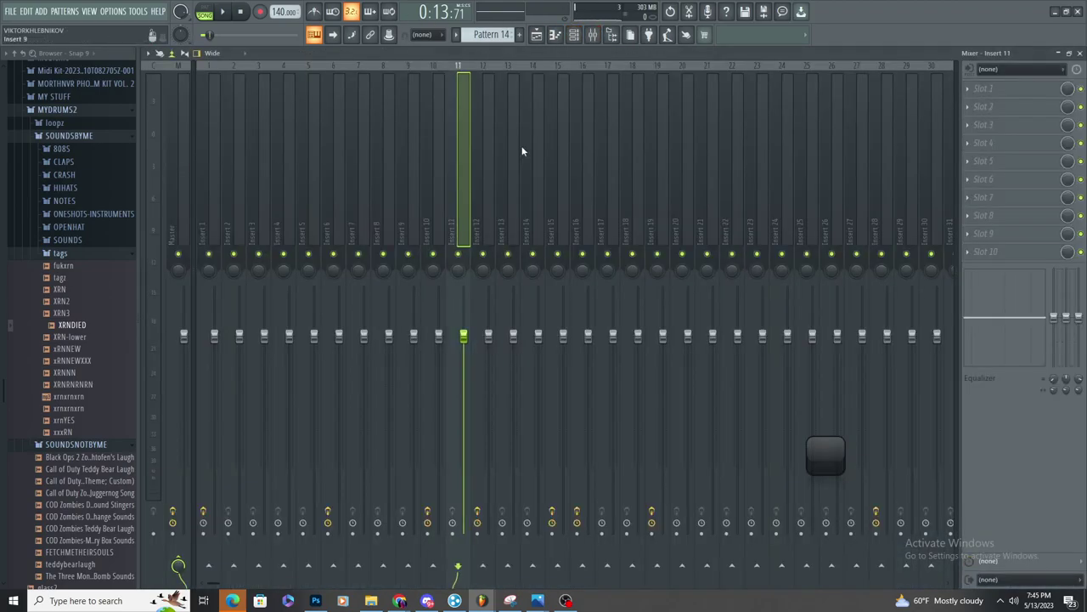
Add Fruity Reeverb 2 to slot 1 of insert 11 and raise the insert's volume to 125%
click(1041, 95)
mouse_move(1020, 103)
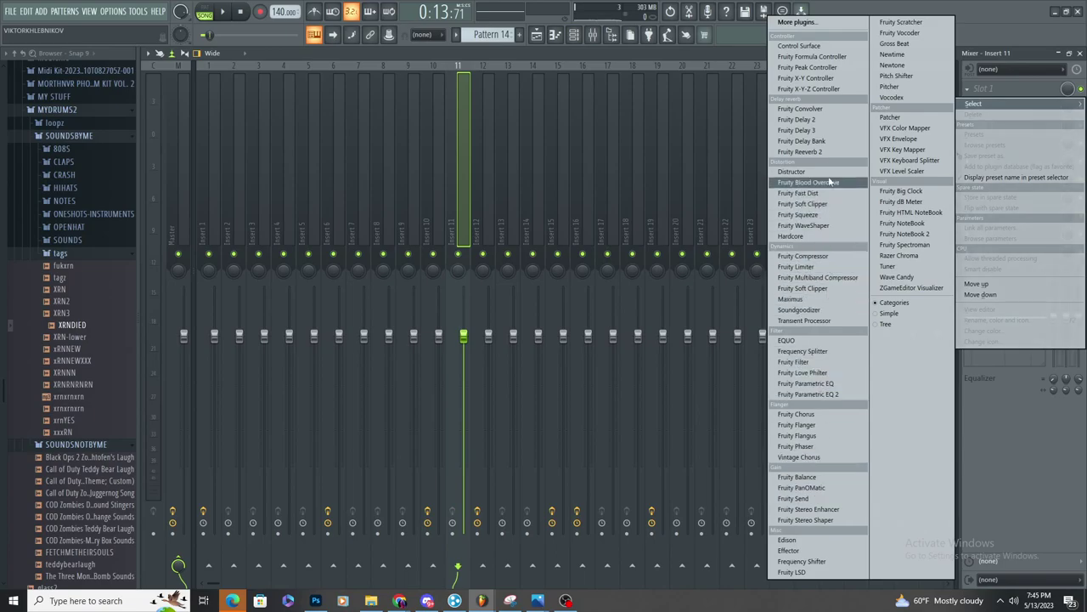
click(803, 151)
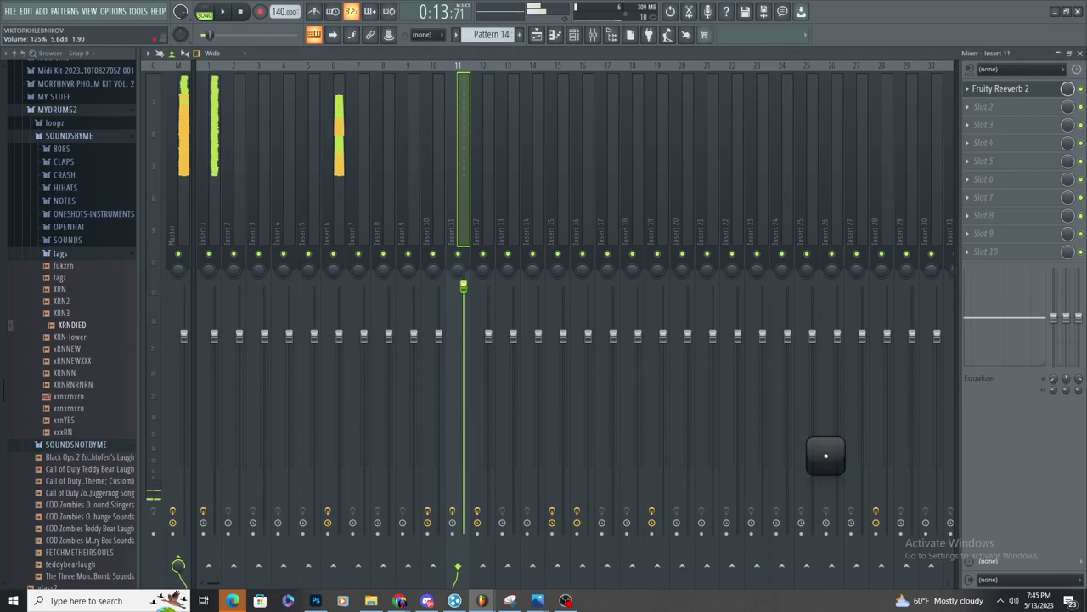
Add Fruity Parametric EQ 2 to slot 2 of insert 11, boosting the band 6 high mids and cutting the band 7 high shelf
click(977, 106)
click(807, 394)
drag(370, 216, 399, 151)
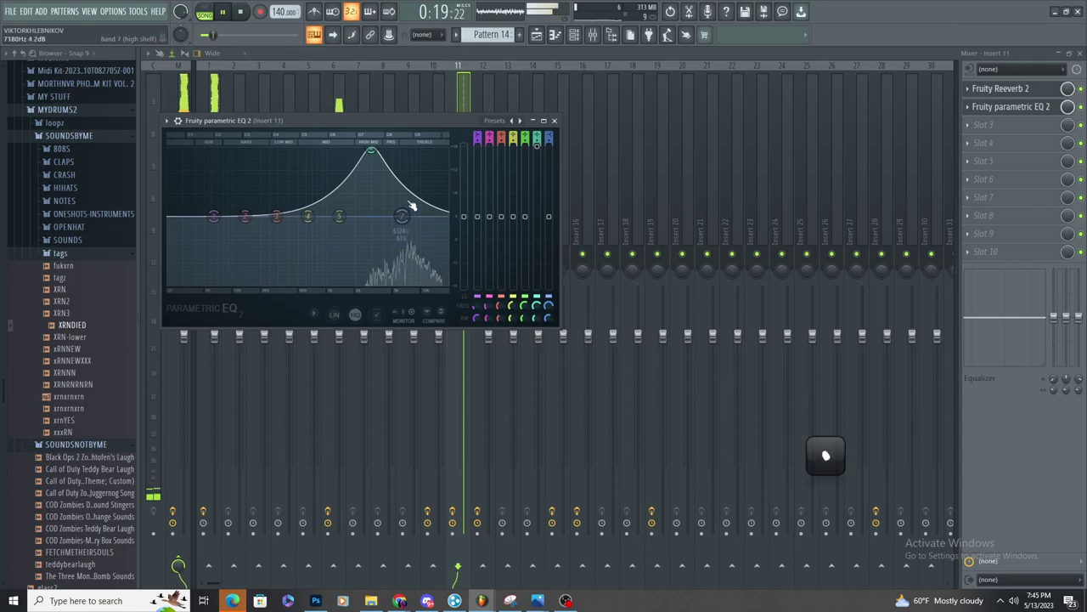
drag(449, 284, 425, 285)
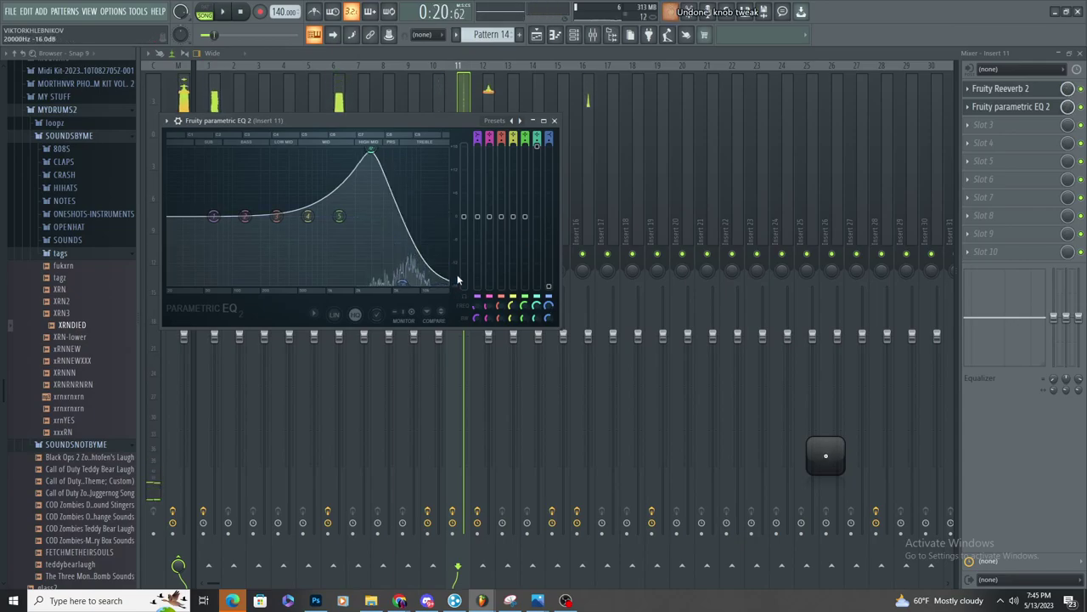
Undo the last EQ tweak and create automation clips for the mix levels of Fruity Parametric EQ 2 and Fruity Reeverb 2 on insert 11
key(ctrl+z)
key(space)
drag(1068, 106, 1067, 140)
right_click(1068, 107)
click(1032, 190)
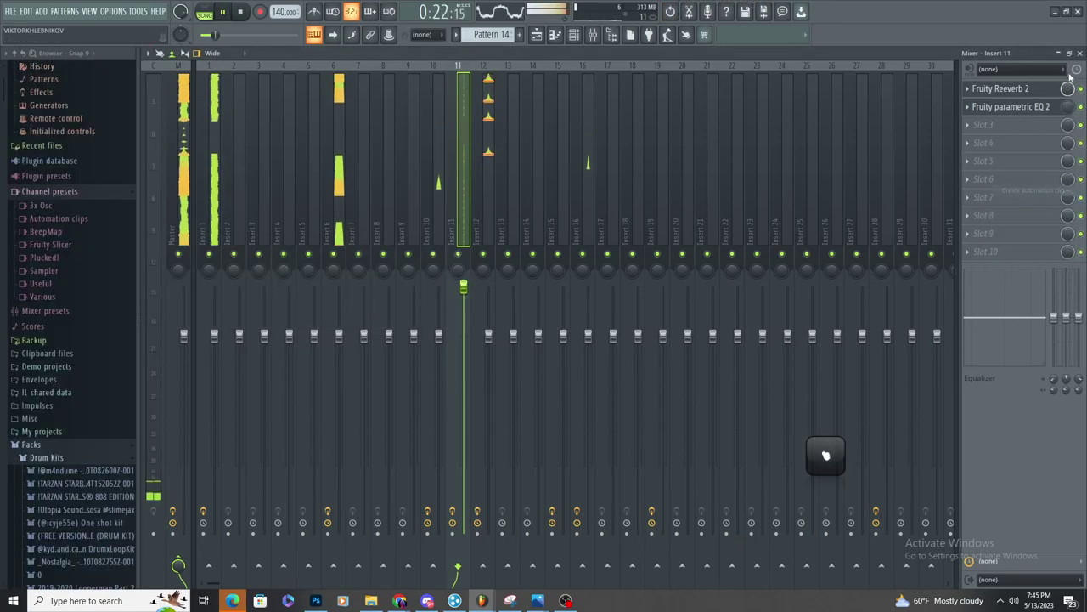
right_click(1068, 89)
click(1032, 173)
In the playlist, shape both new mix-level clips to rise from bar 9 to bar 17 and fall back to zero by bar 25
click(537, 34)
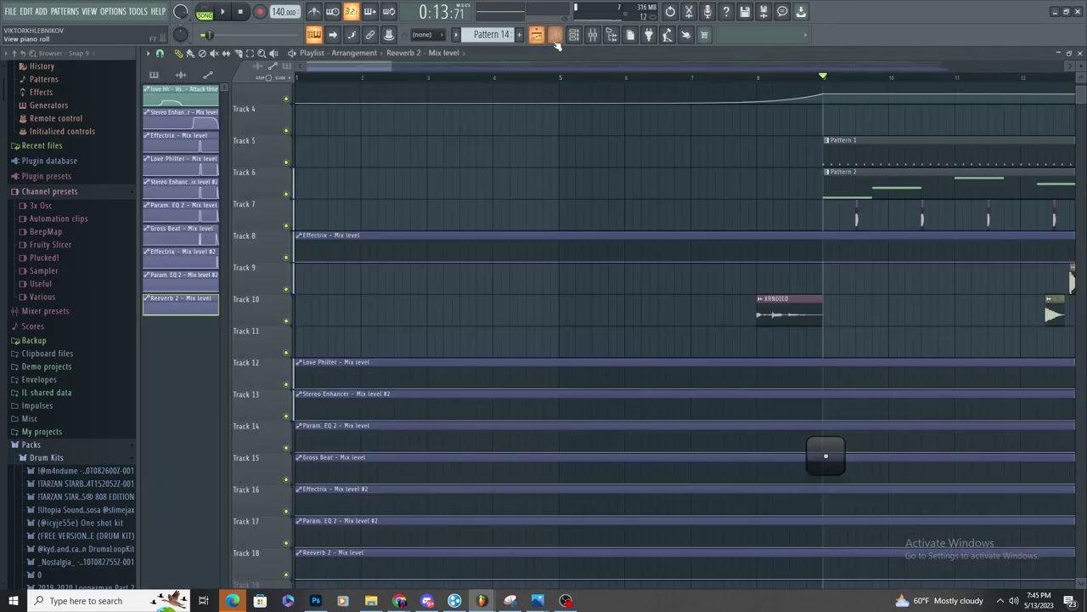
scroll(481, 408, down, 3)
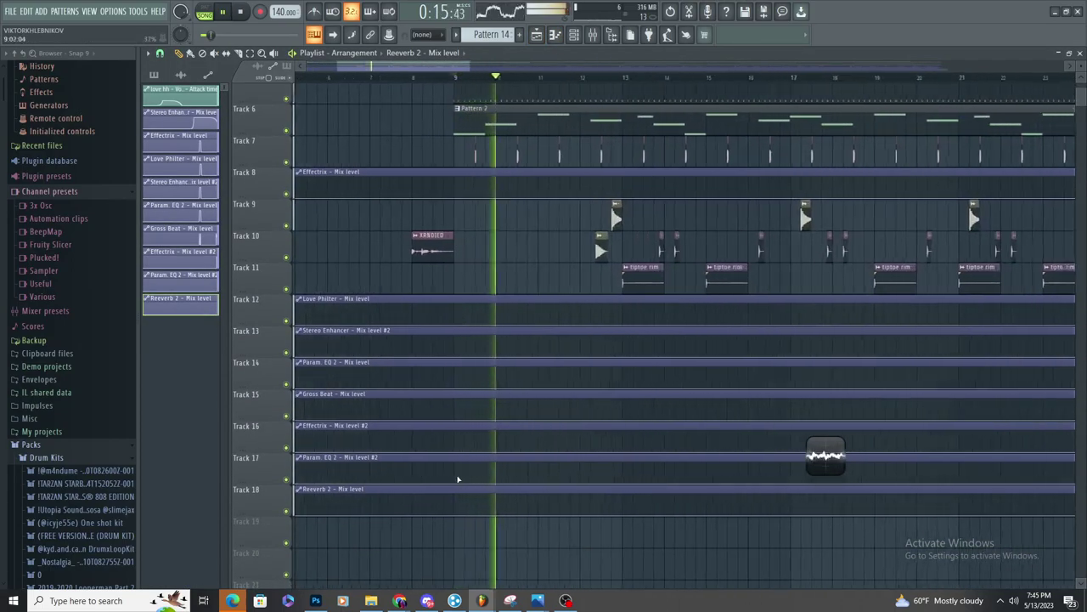
scroll(460, 480, down, 3)
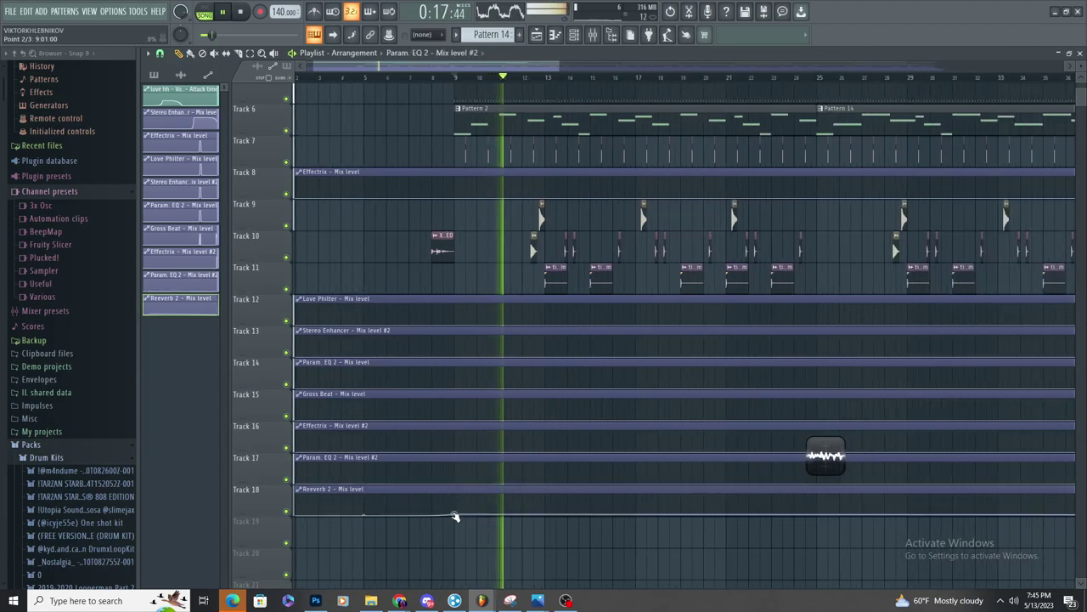
right_click(638, 501)
right_click(637, 470)
scroll(578, 474, right, 3)
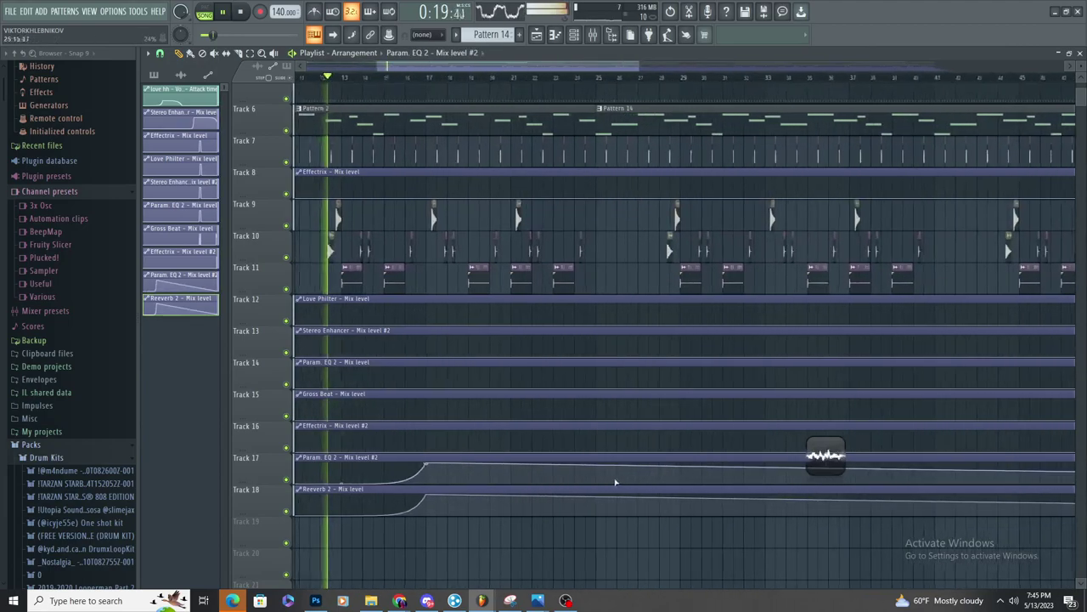
right_click(606, 482)
drag(603, 504, 598, 516)
scroll(379, 454, up, 2)
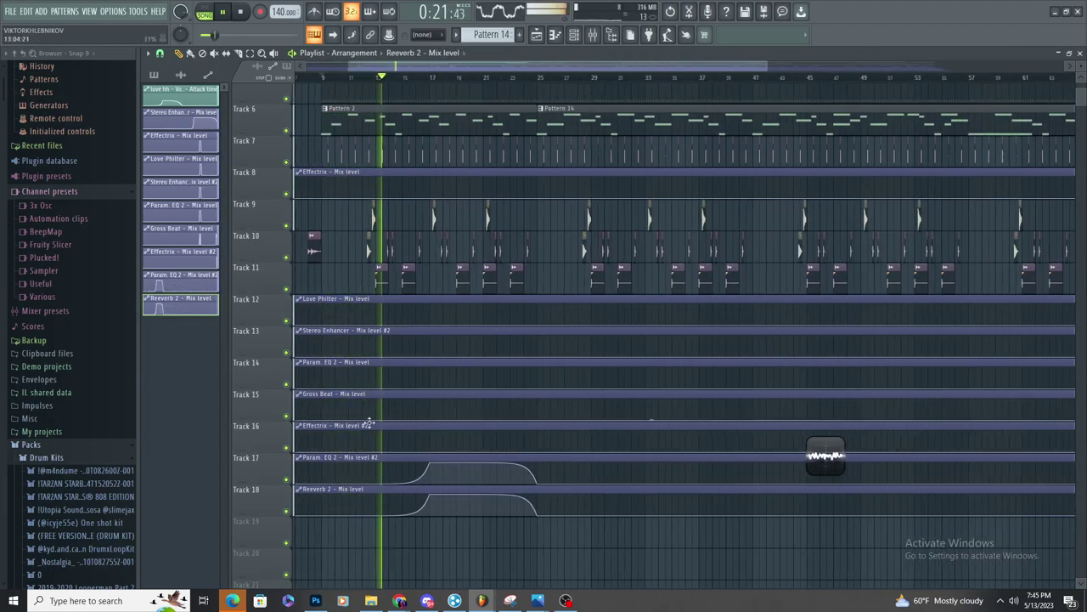
Soften the tension of the rising curves in the EQ and Reeverb mix-level clips, checking them against playback
drag(395, 484, 395, 478)
key(space)
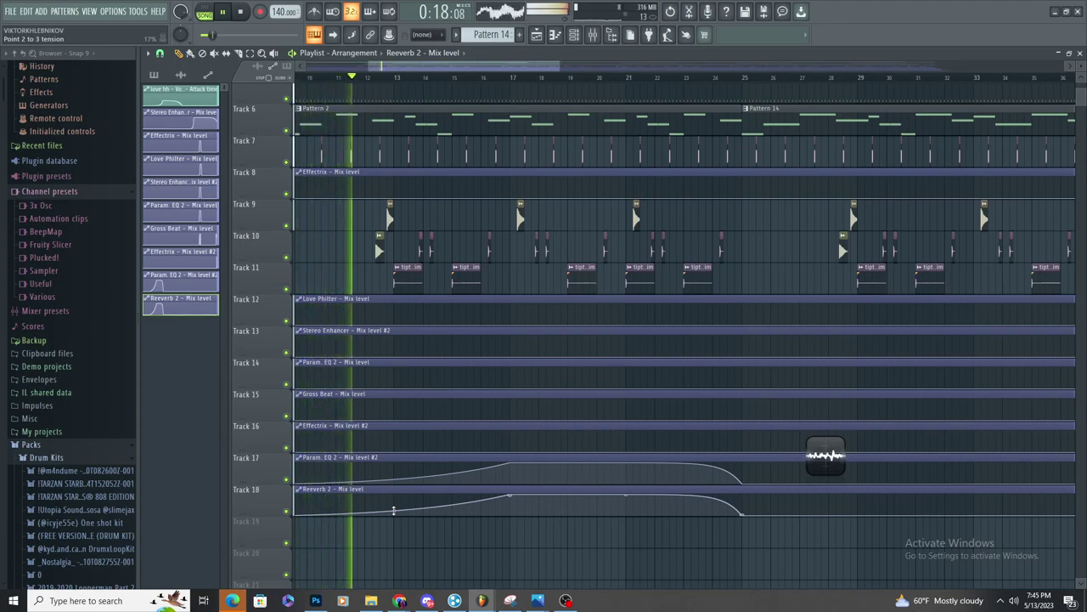
key(space)
right_click(393, 510)
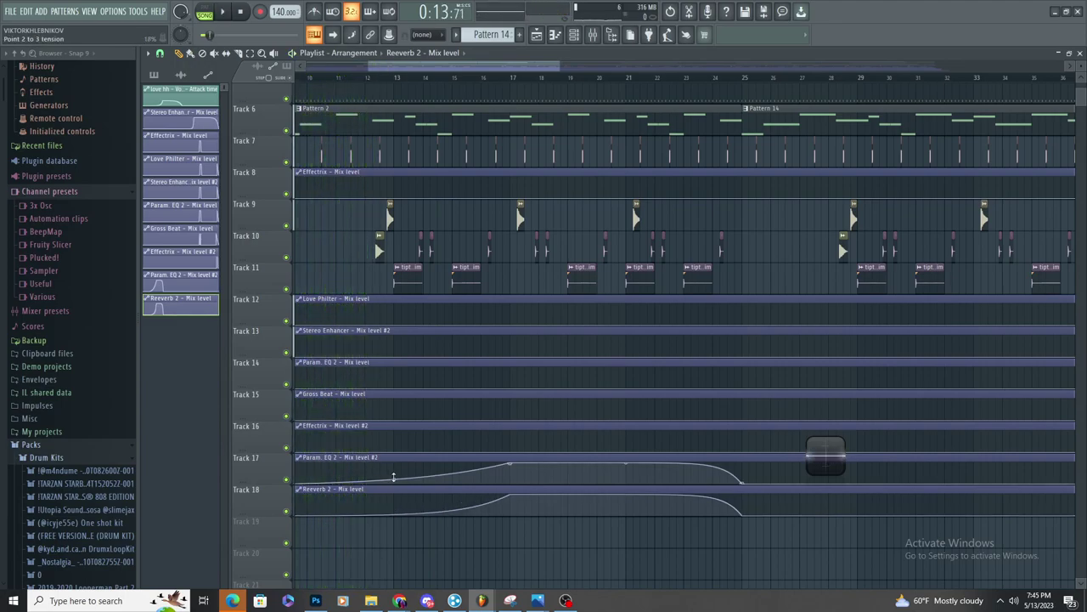
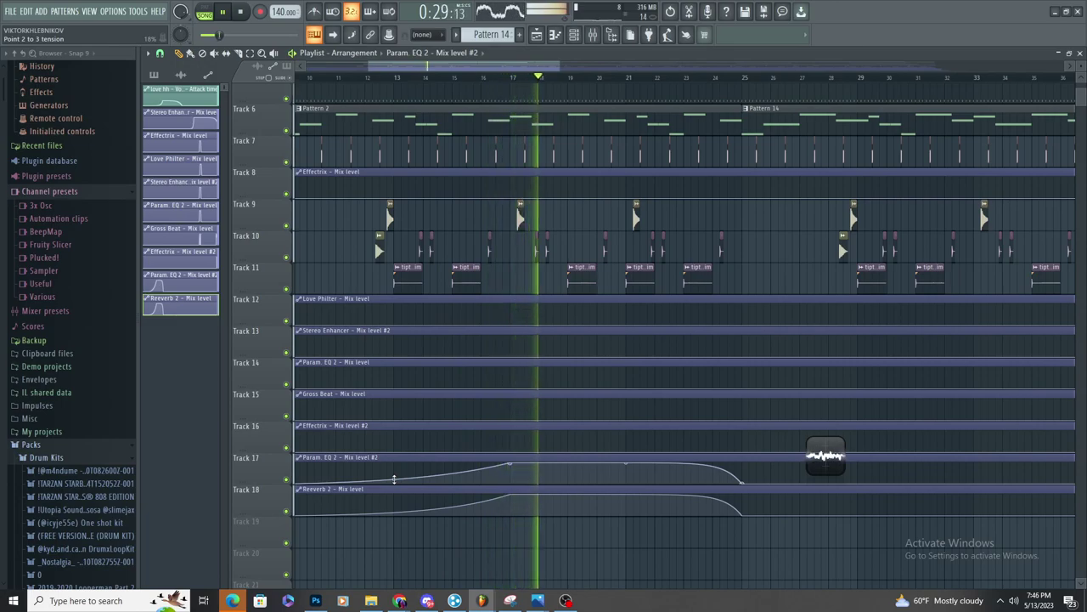
key(space)
key(space)
Reshape both mix-level clips into two ramps, bars 9 to 13 and 13 to 17, each dropping abruptly to zero at its end
scroll(534, 307, down, 2)
scroll(544, 382, up, 1)
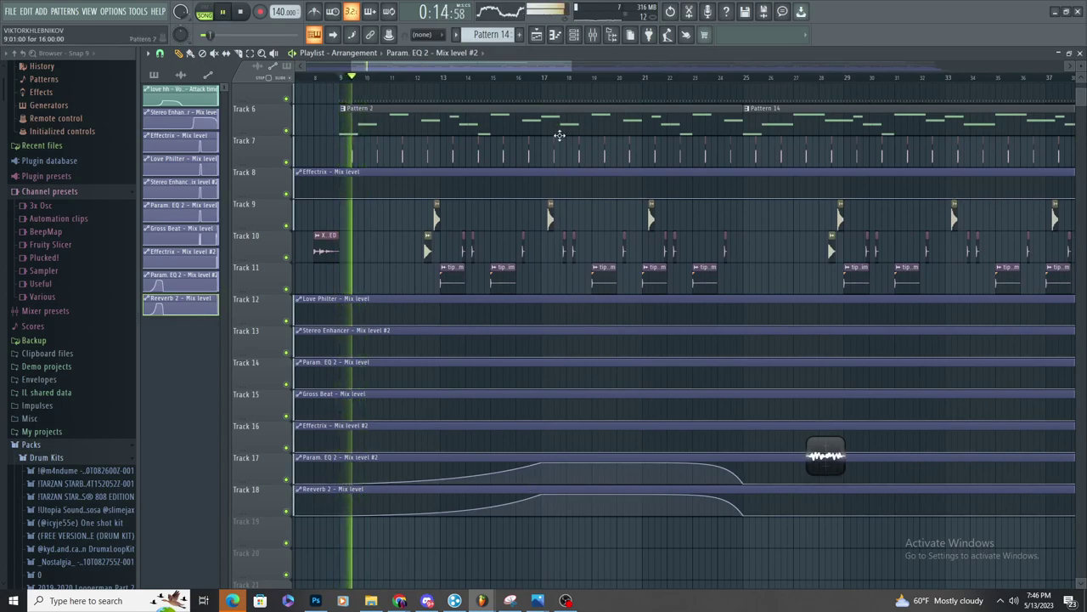
drag(540, 464, 440, 459)
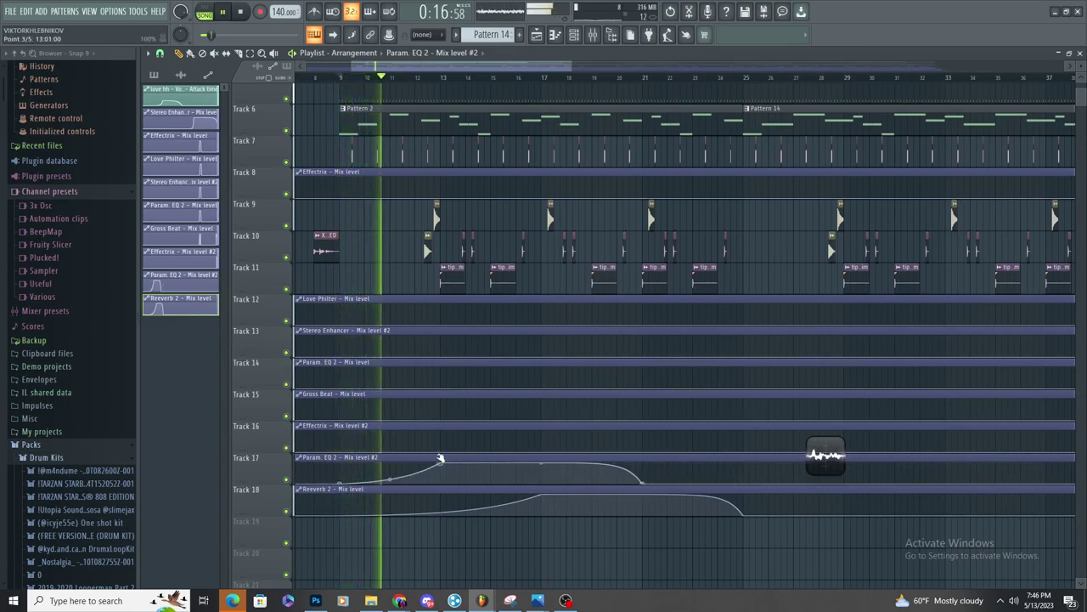
right_click(441, 493)
right_click(455, 510)
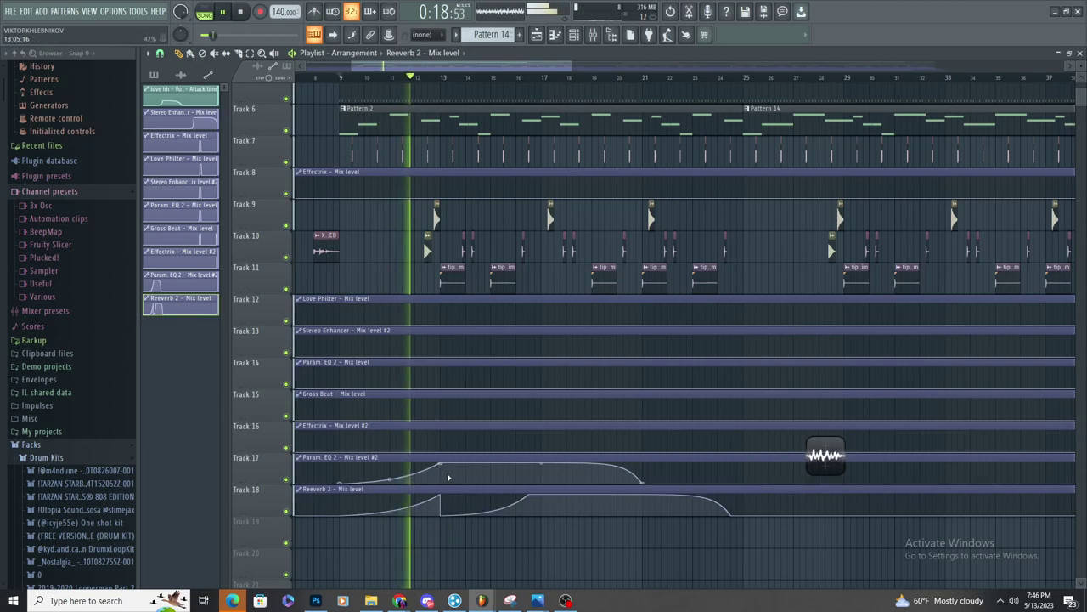
right_click(447, 482)
right_click(532, 463)
drag(531, 494, 541, 489)
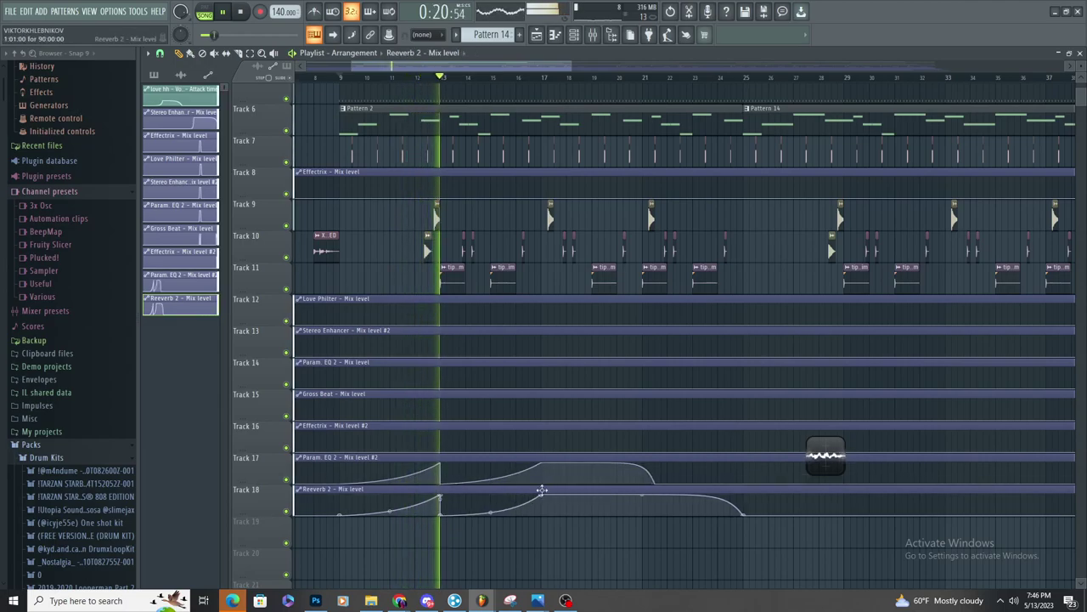
right_click(548, 512)
right_click(548, 481)
scroll(328, 298, up, 3)
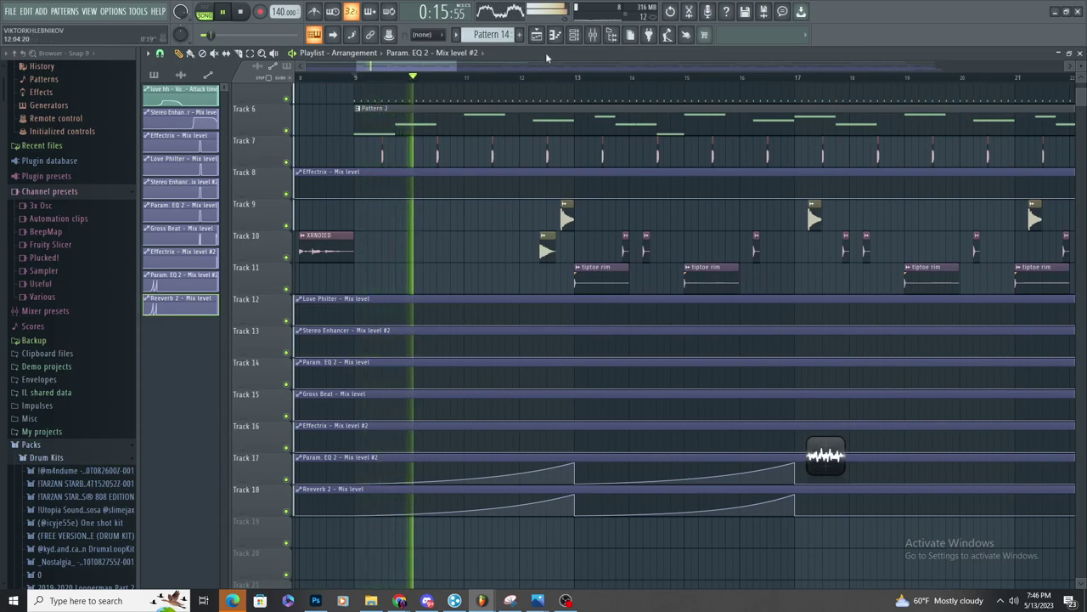
Raise the main level of Fruity Parametric EQ 2 on insert 11 and return to the playlist
click(592, 35)
click(1000, 108)
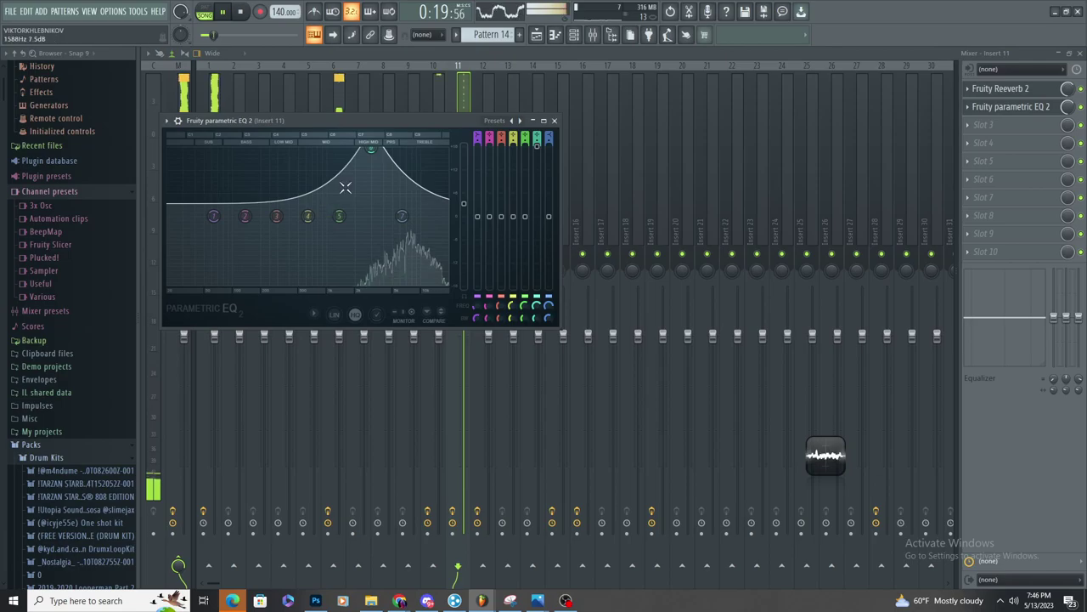
drag(307, 190, 309, 184)
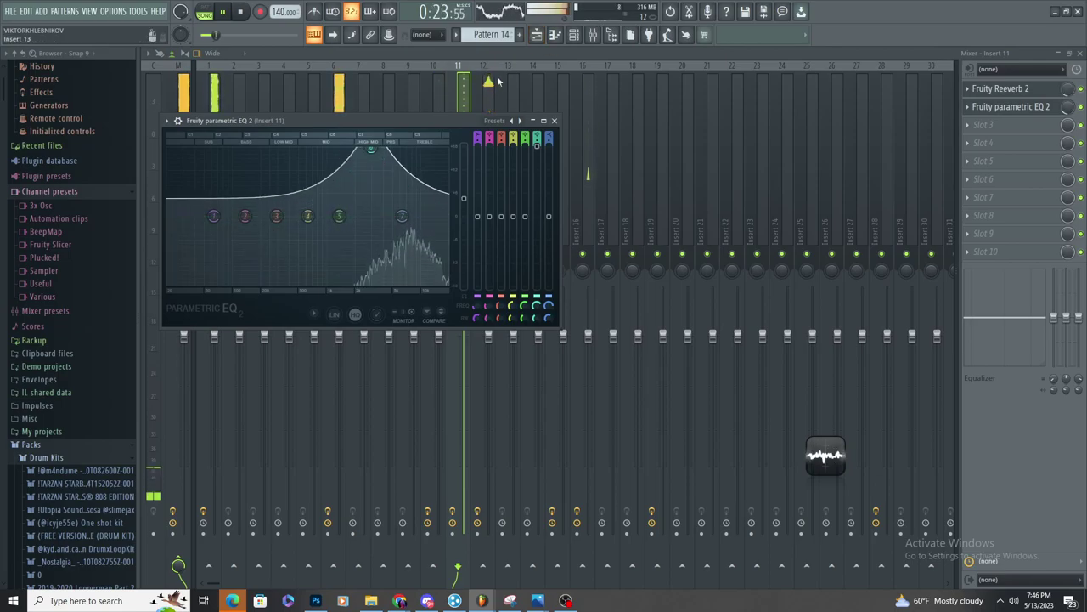
click(537, 35)
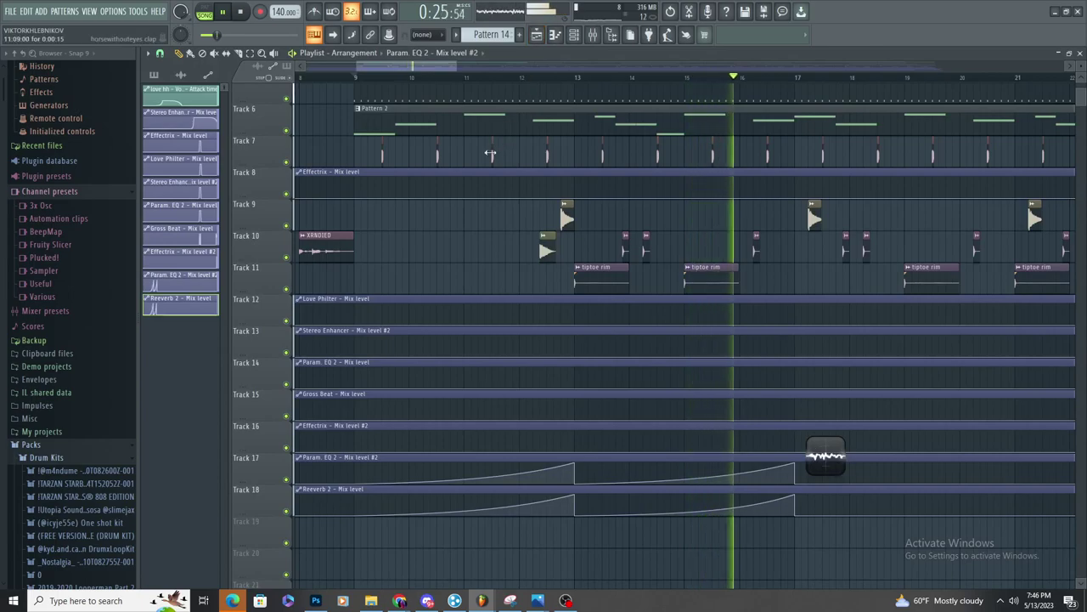
Replay the section and lower the bar 17 peaks of the Param. EQ 2 and Reeverb 2 mix-level clips
key(space)
key(space)
click(594, 40)
click(595, 39)
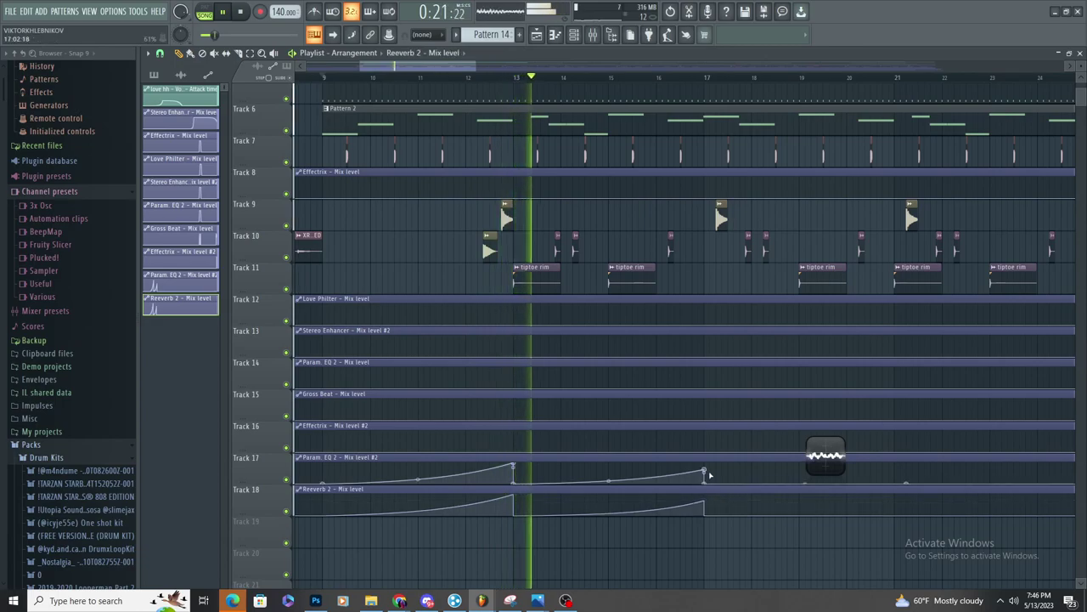
scroll(625, 471, down, 2)
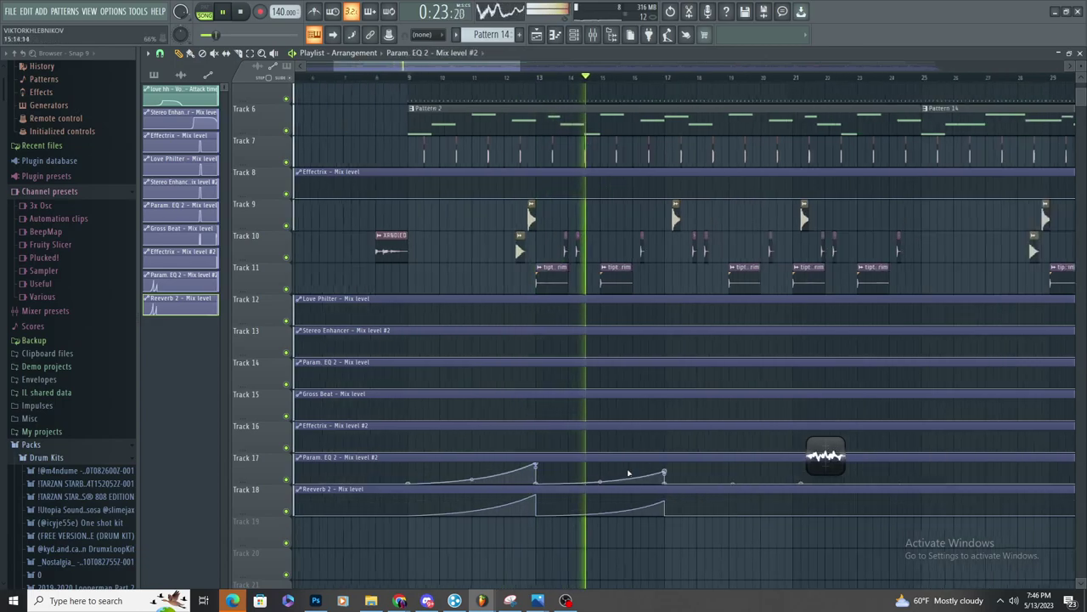
scroll(502, 513, up, 3)
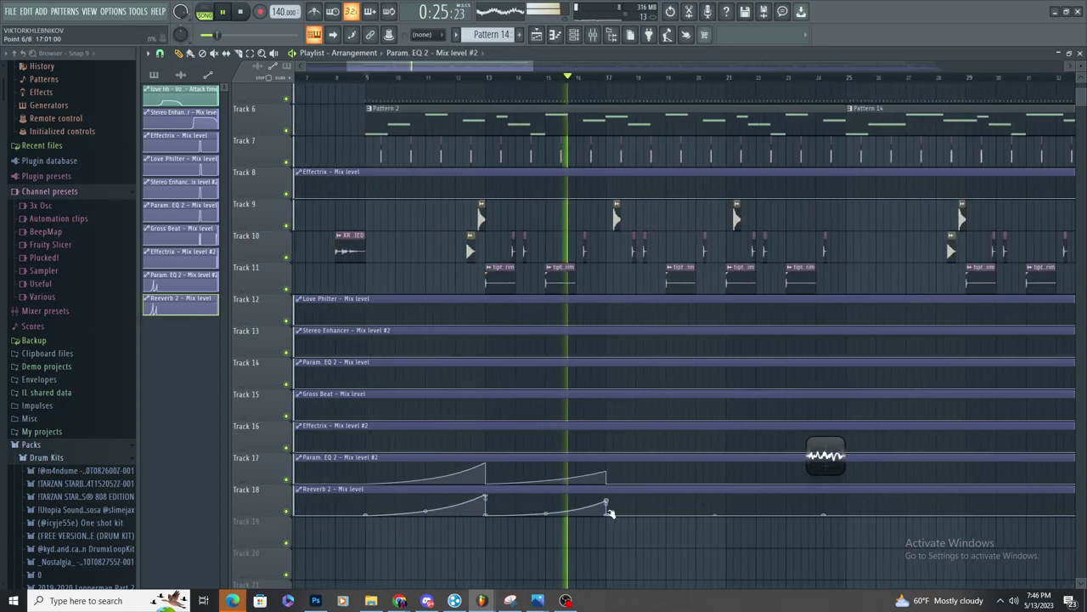
scroll(584, 477, down, 1)
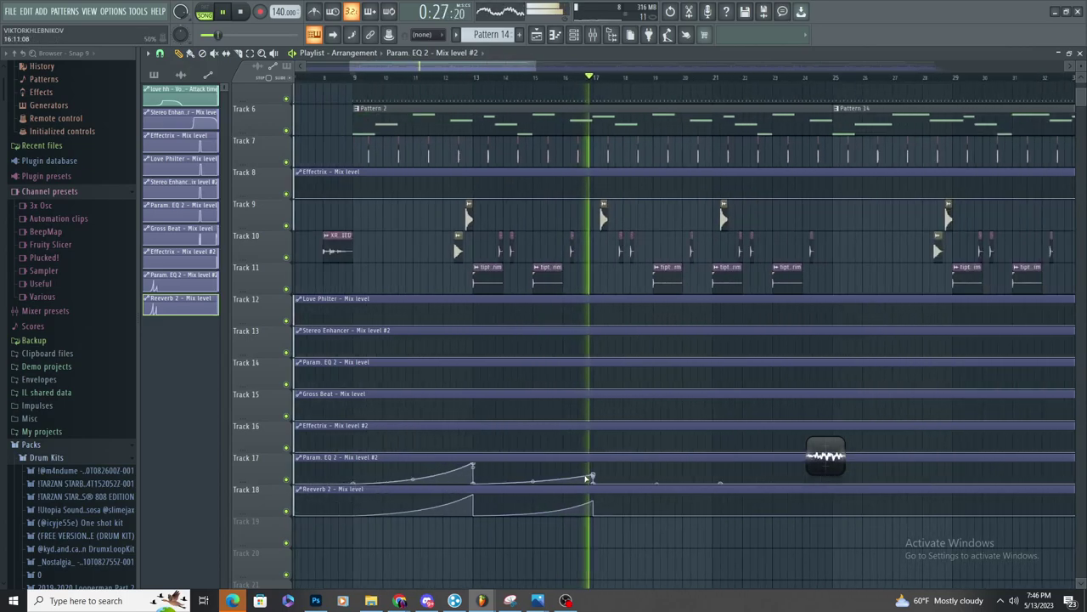
click(590, 501)
scroll(571, 487, down, 3)
scroll(627, 274, up, 4)
Lower insert 11's fader to the default level, in line with the other inserts, and return to the playlist
click(594, 35)
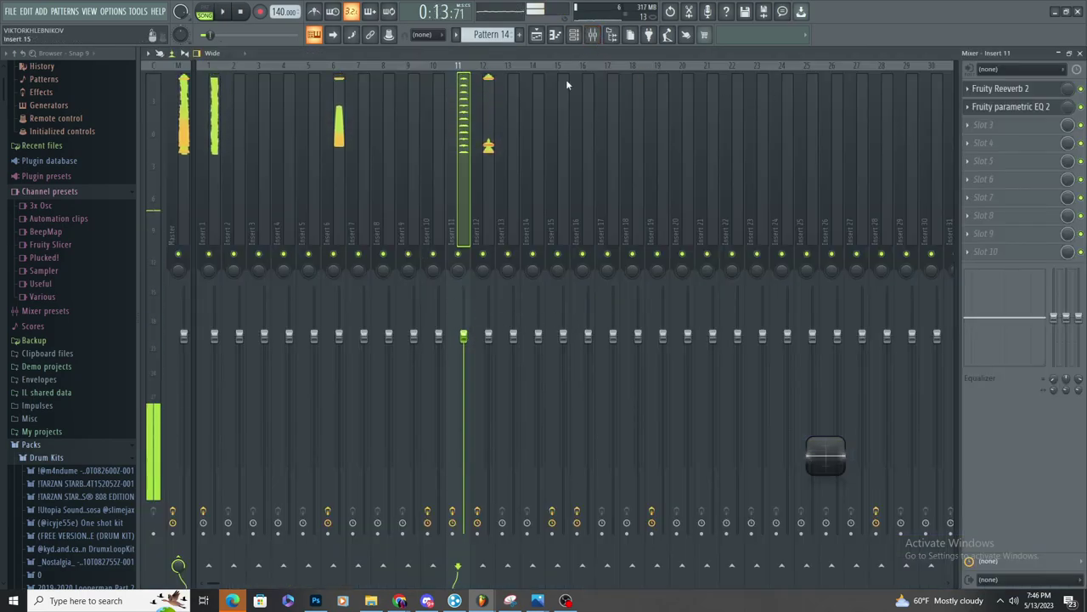
click(537, 37)
scroll(628, 276, down, 4)
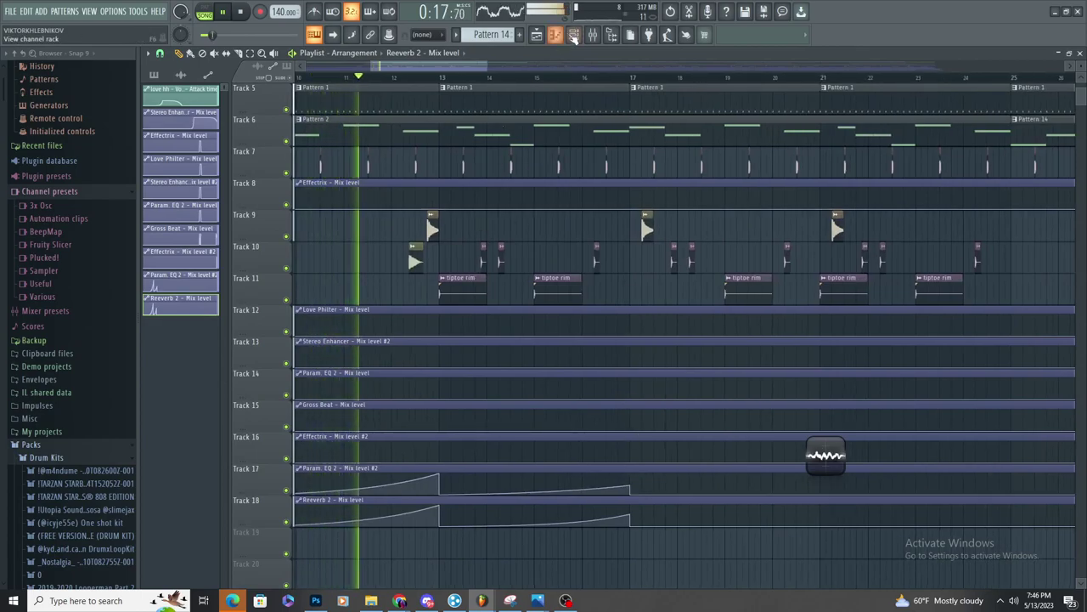
In insert 11's Parametric EQ 2, boost band 4 by 11 dB at 5402 Hz and set the main level to 6.3 dB
click(594, 36)
click(995, 106)
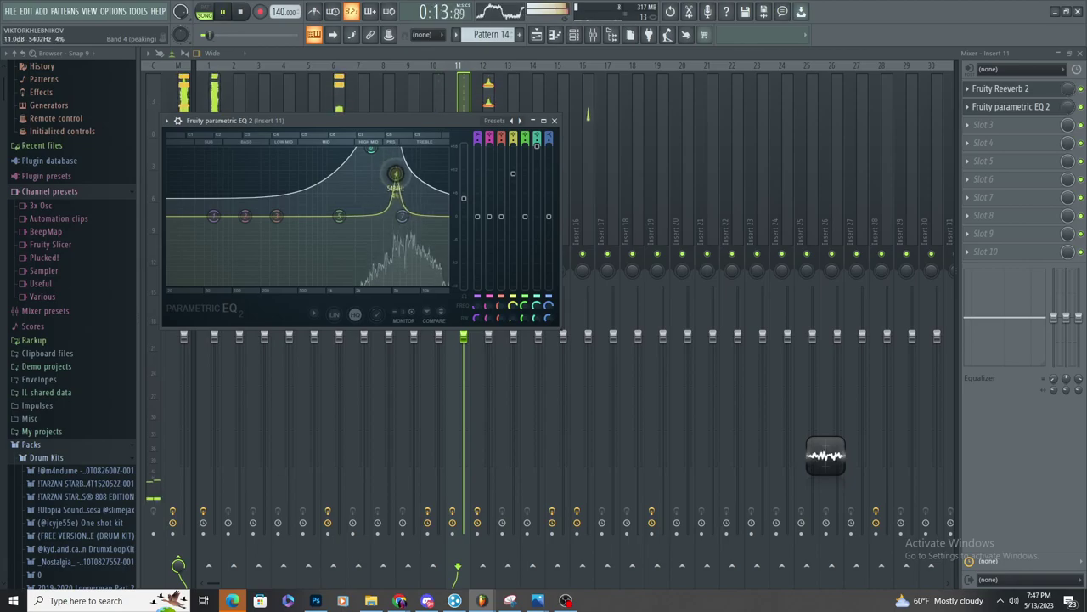
drag(335, 198, 335, 192)
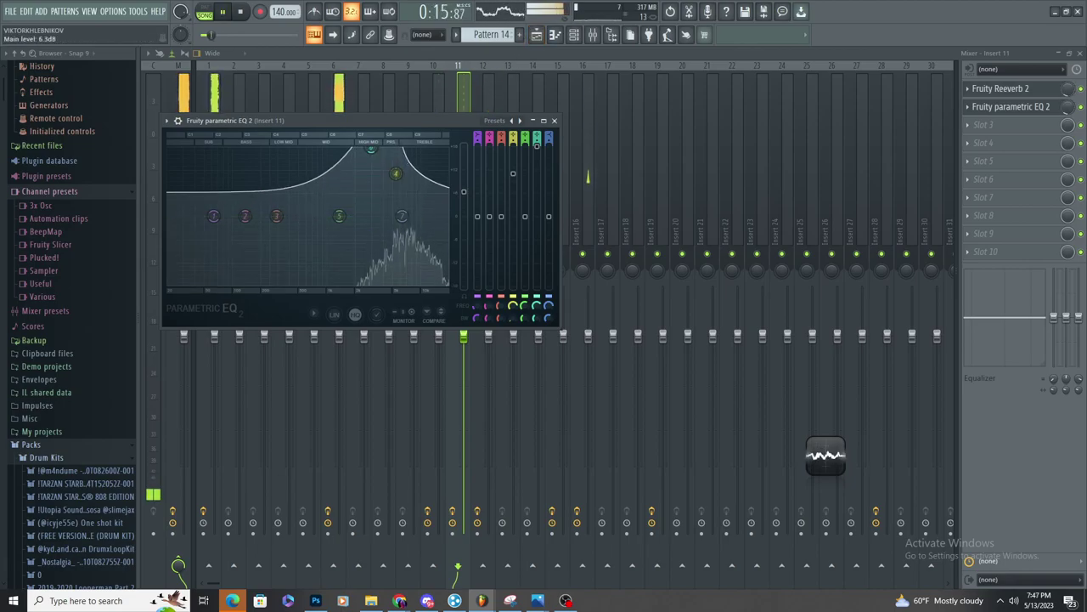
key(F5)
ctrl+scroll(405, 309, up, 3)
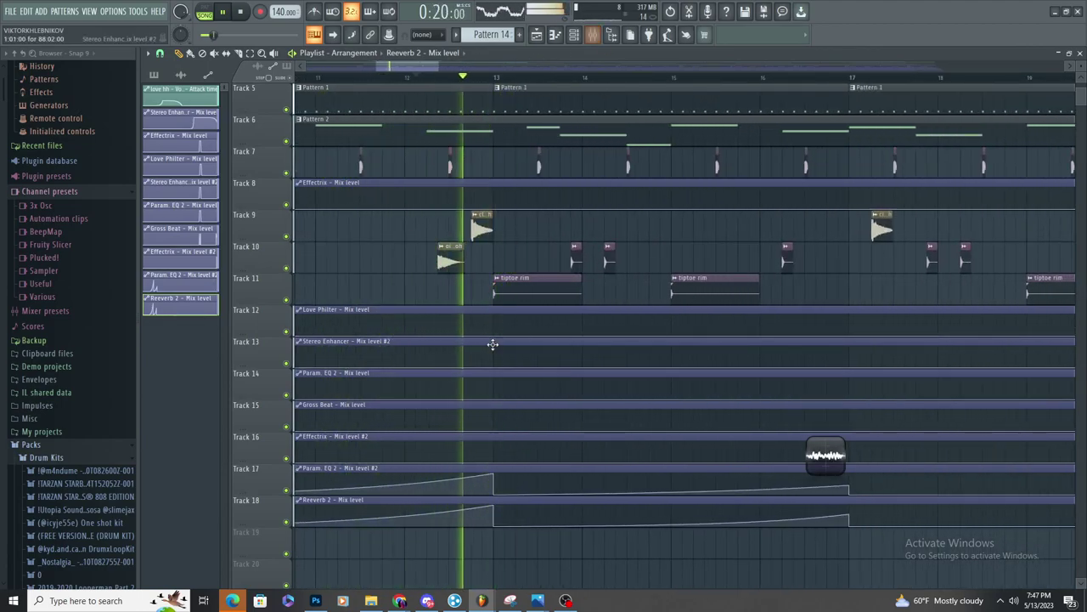
On insert 11, set the Reeverb 2 decay time to about 6.8 s and boost EQ band 5 by about 5.2 dB at 10645 Hz
click(594, 37)
click(1011, 90)
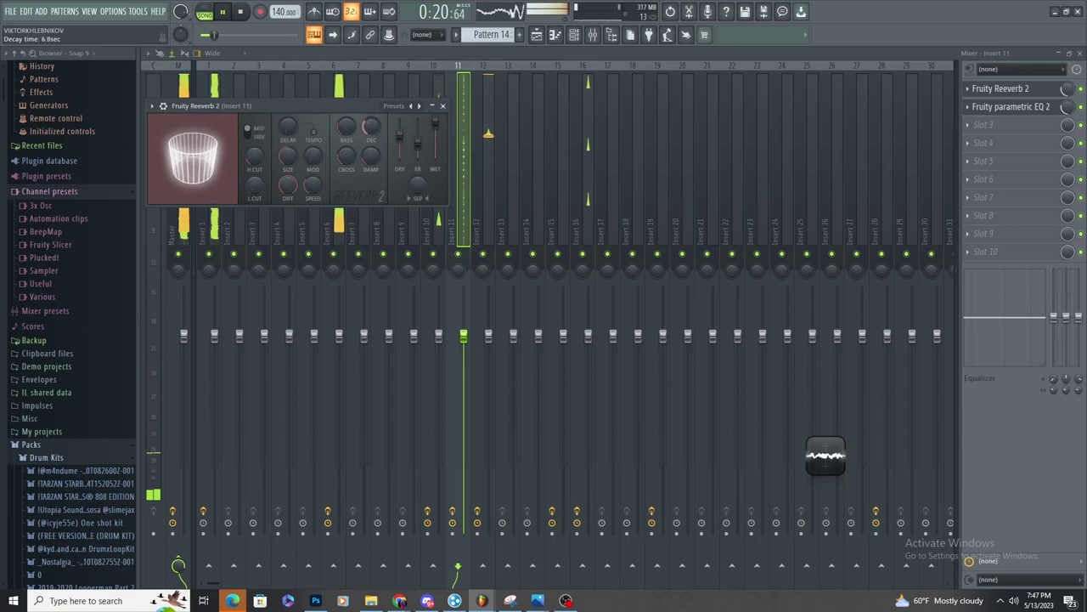
click(1038, 108)
drag(340, 215, 437, 173)
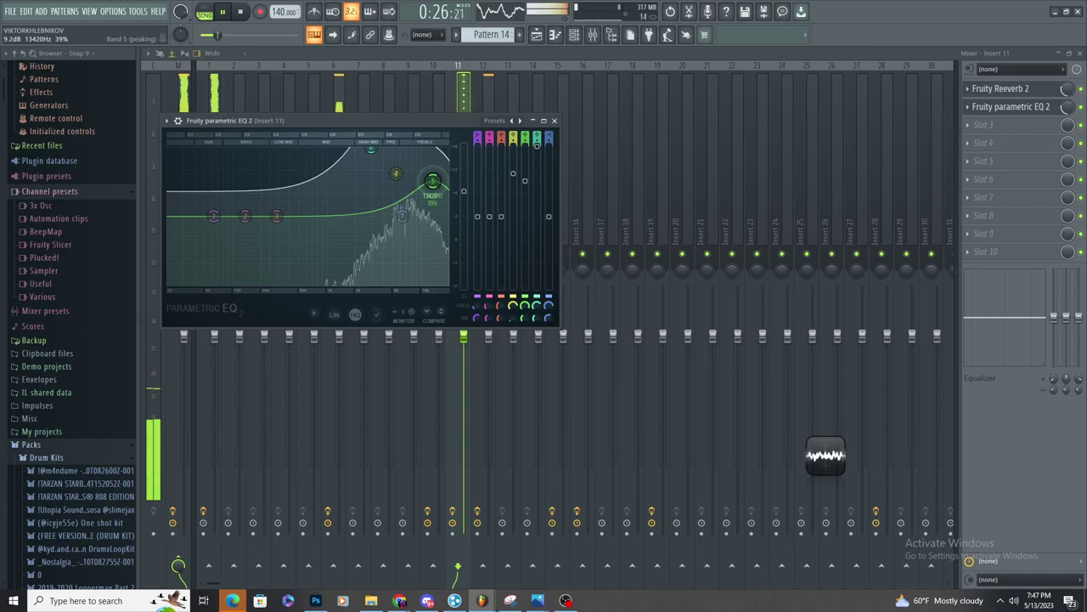
drag(431, 185, 422, 199)
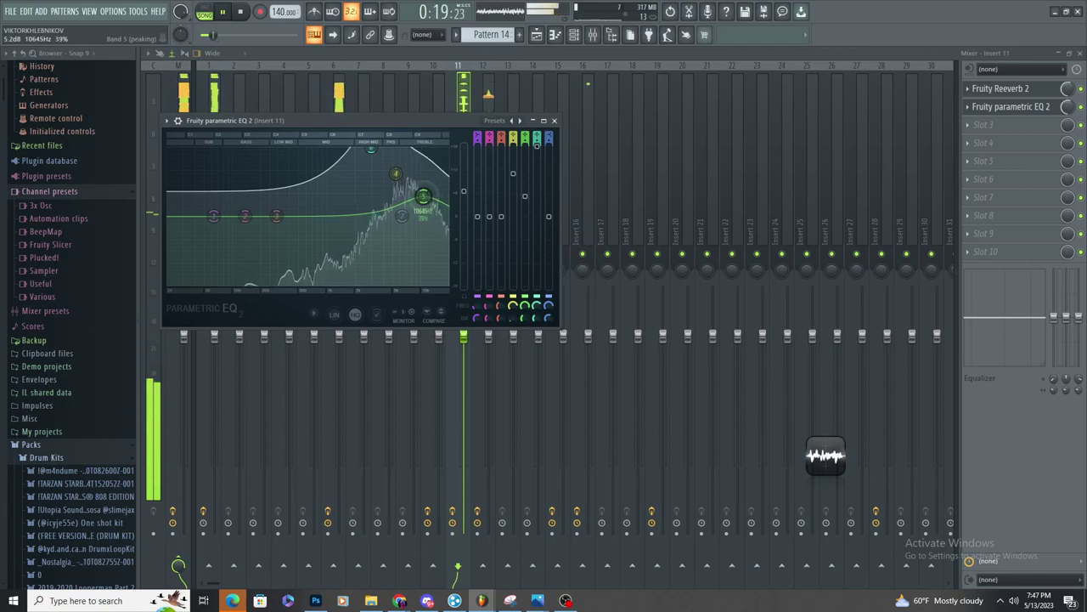
Lower the bar 17 peak of the Param. EQ 2 mix-level clip on track 17 further
click(536, 35)
scroll(538, 170, down, 2)
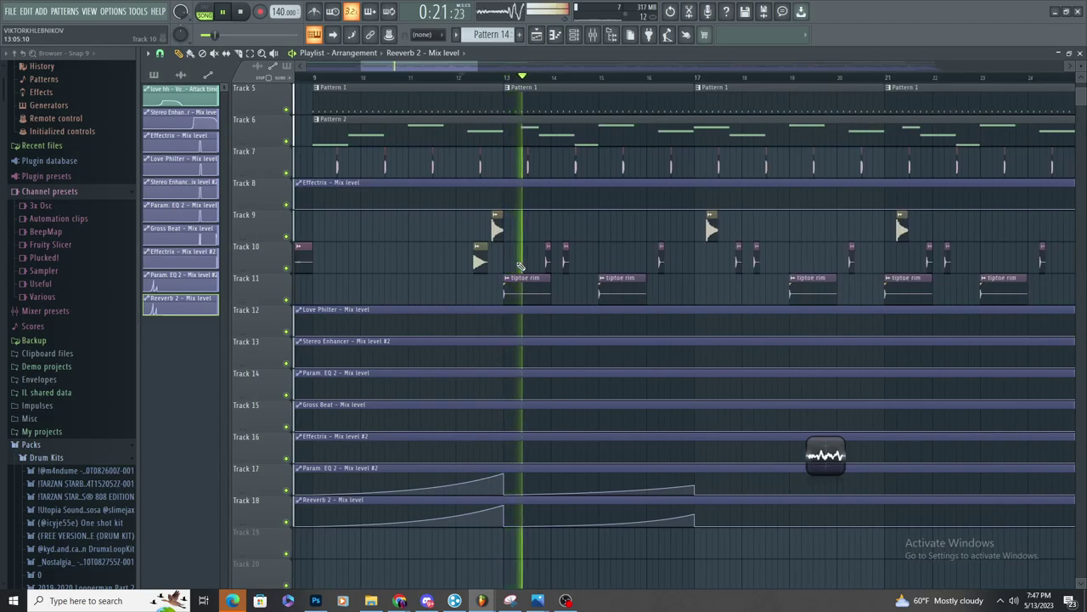
scroll(701, 404, up, 2)
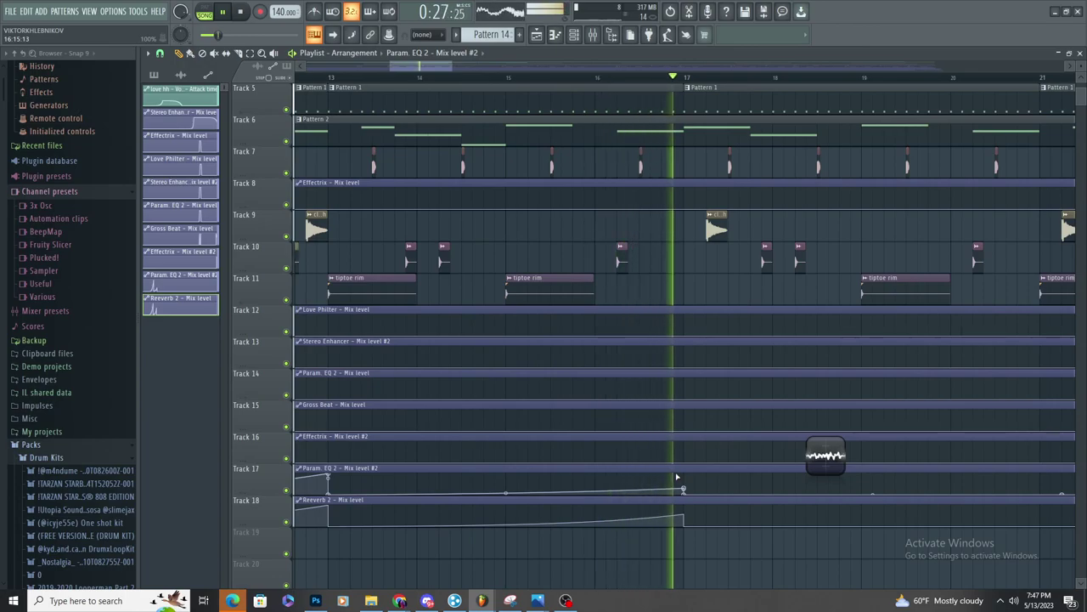
scroll(595, 449, down, 1)
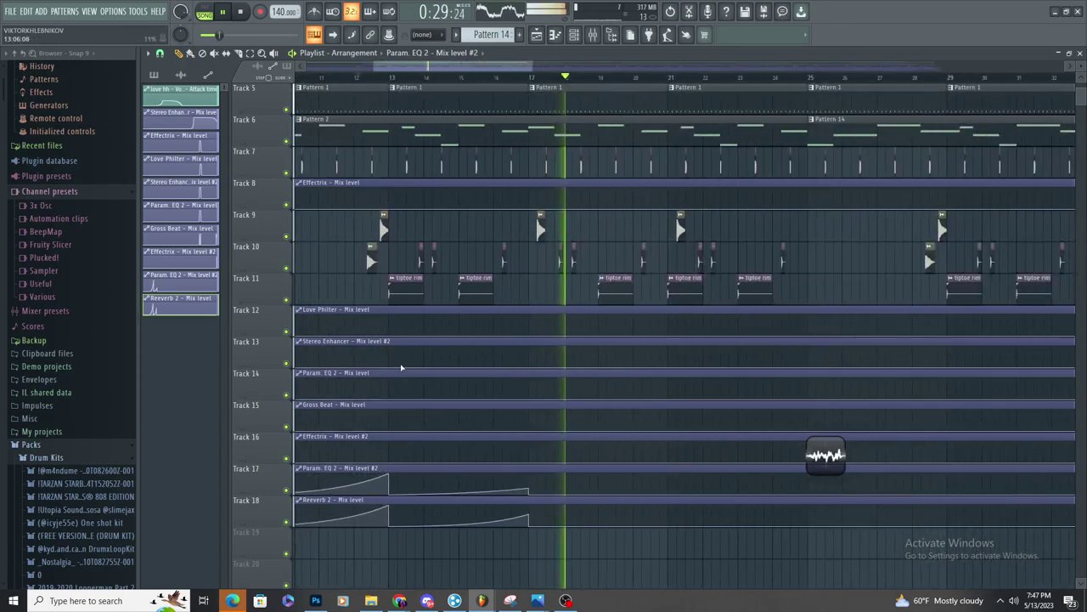
Look over the full arrangement during playback and browse the drum kits in the sample packs
scroll(401, 365, down, 4)
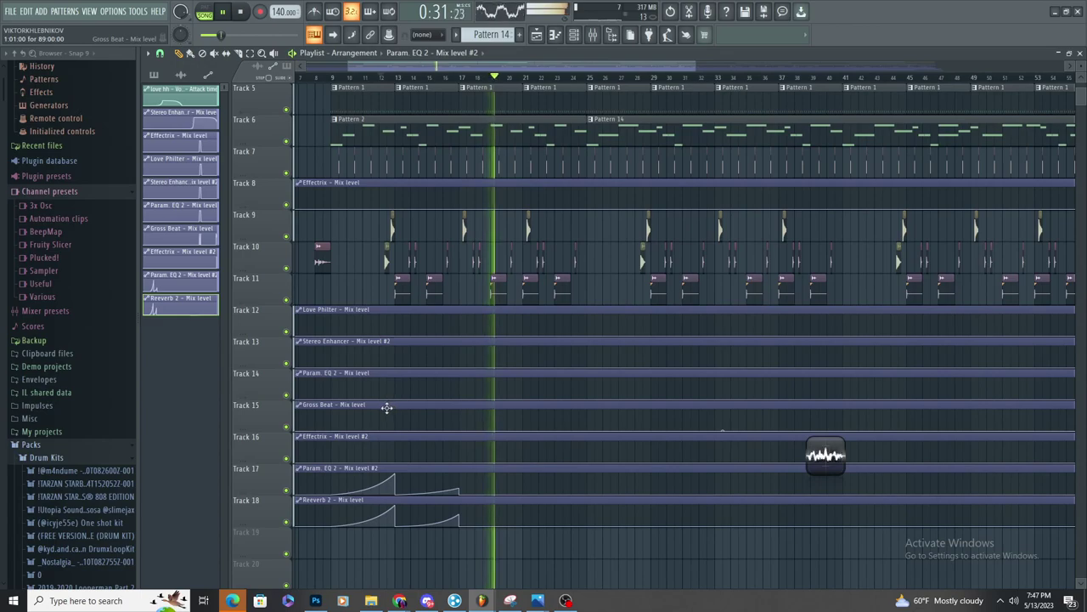
scroll(400, 403, up, 4)
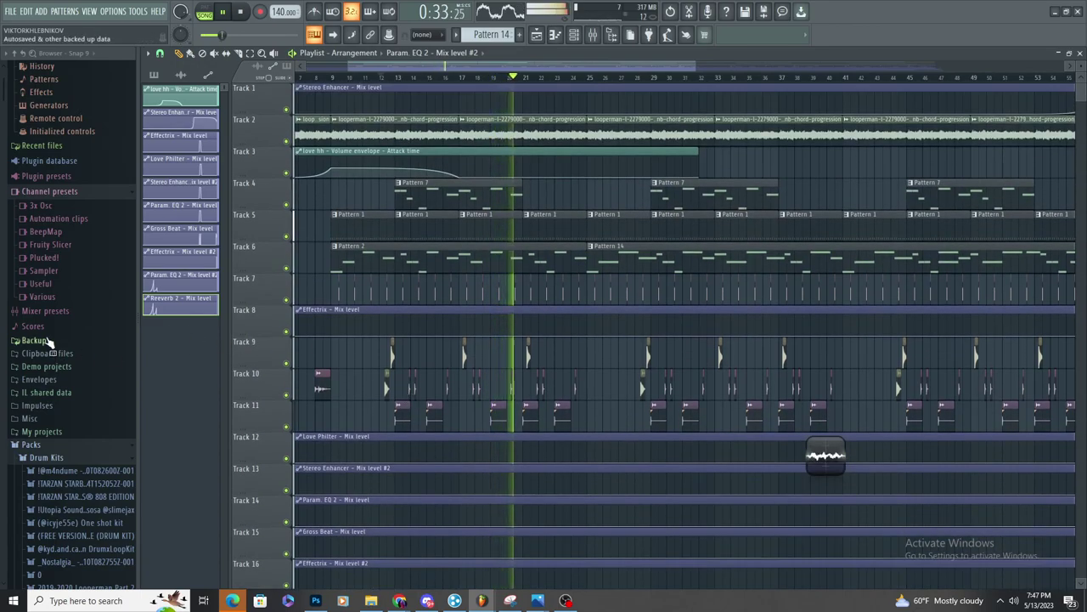
scroll(49, 340, down, 7)
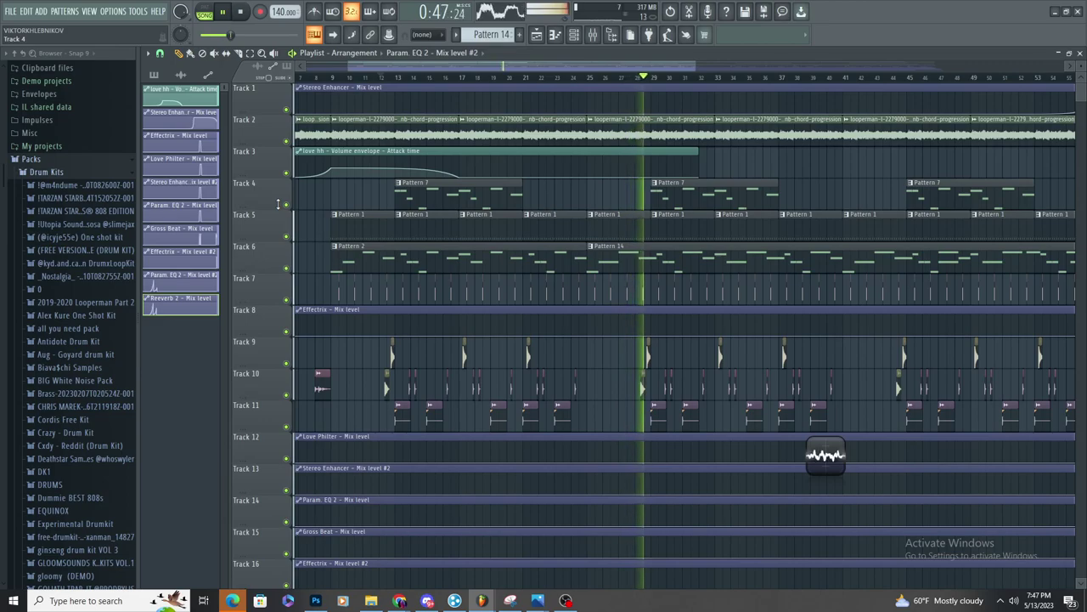
scroll(435, 214, down, 3)
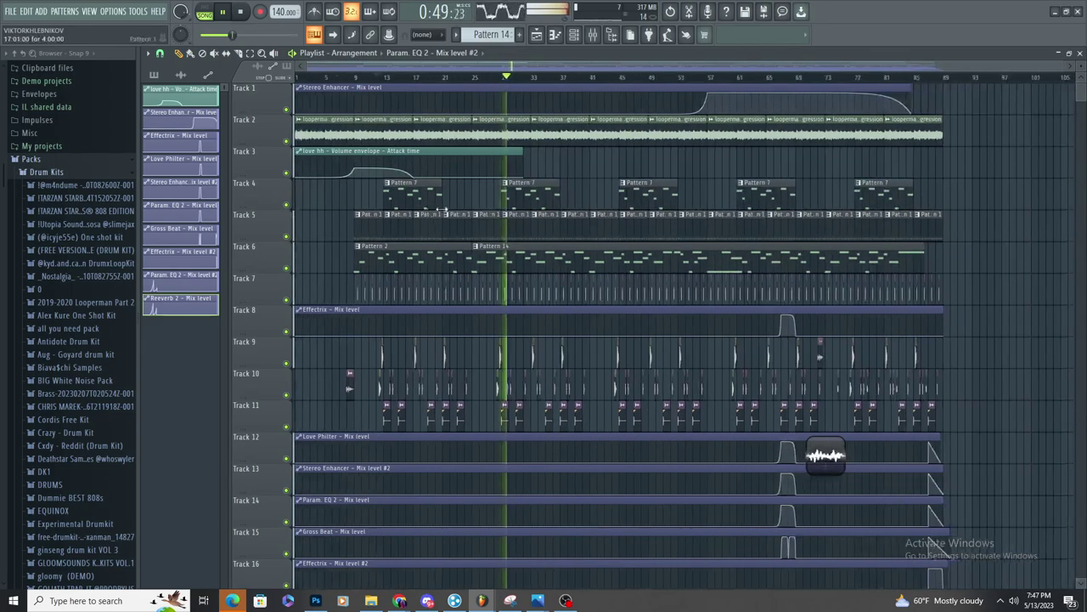
click(593, 36)
click(576, 36)
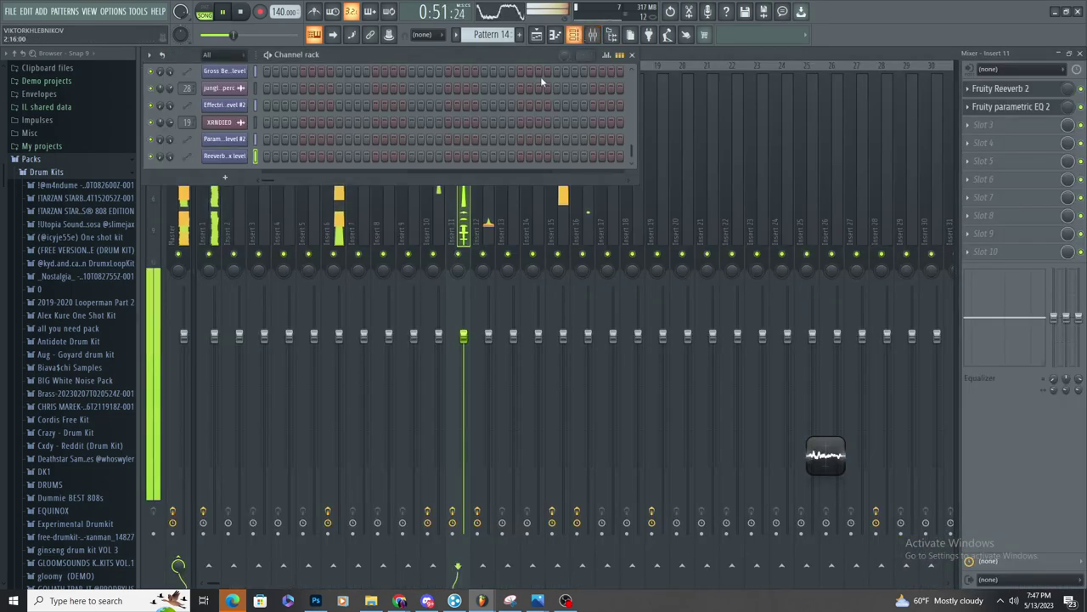
click(226, 177)
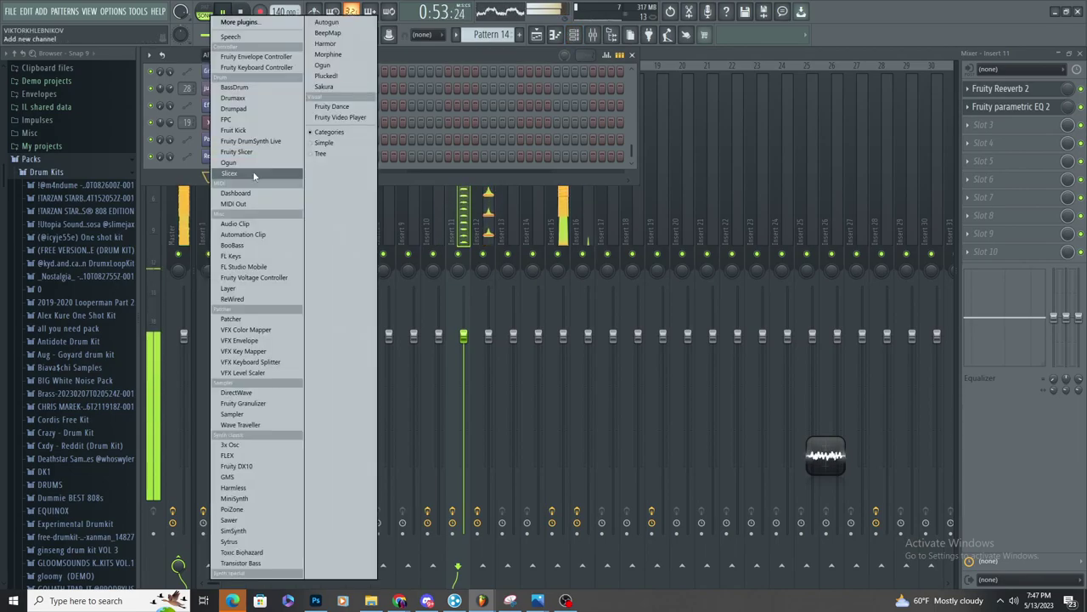
click(536, 34)
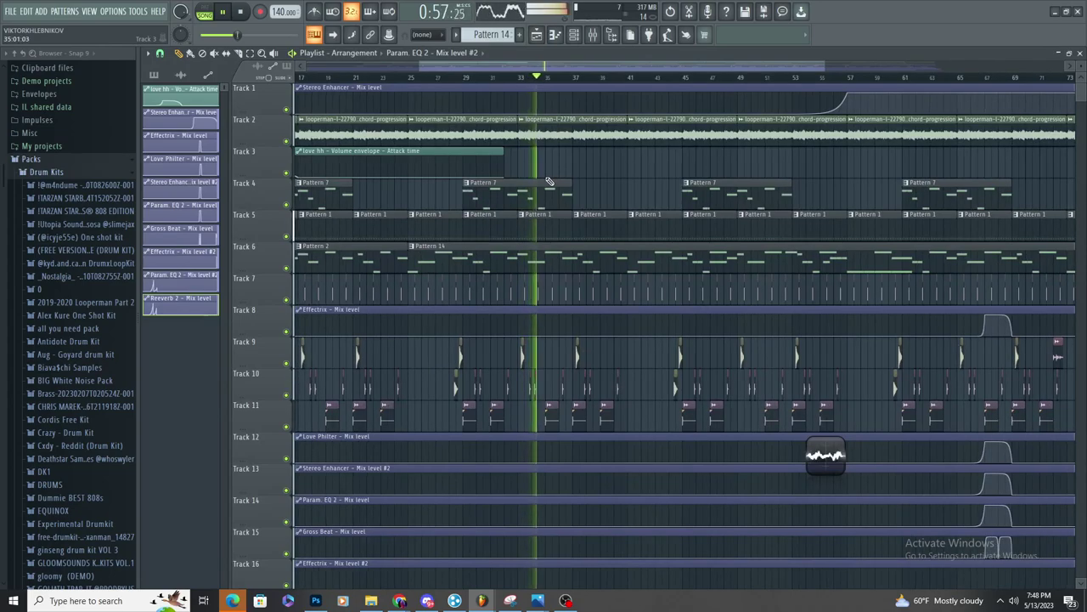
Stop playback and add Fruity Love Philter to slot 7 of the Master mixer track
ctrl+scroll(550, 181, up, 4)
key(space)
click(592, 34)
click(984, 199)
click(836, 21)
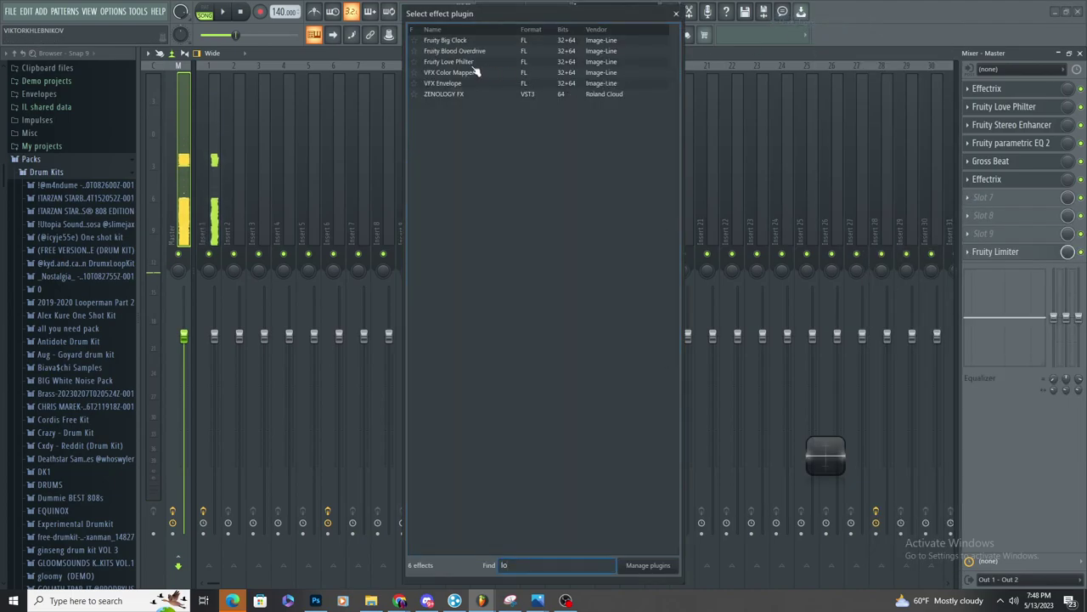
click(470, 62)
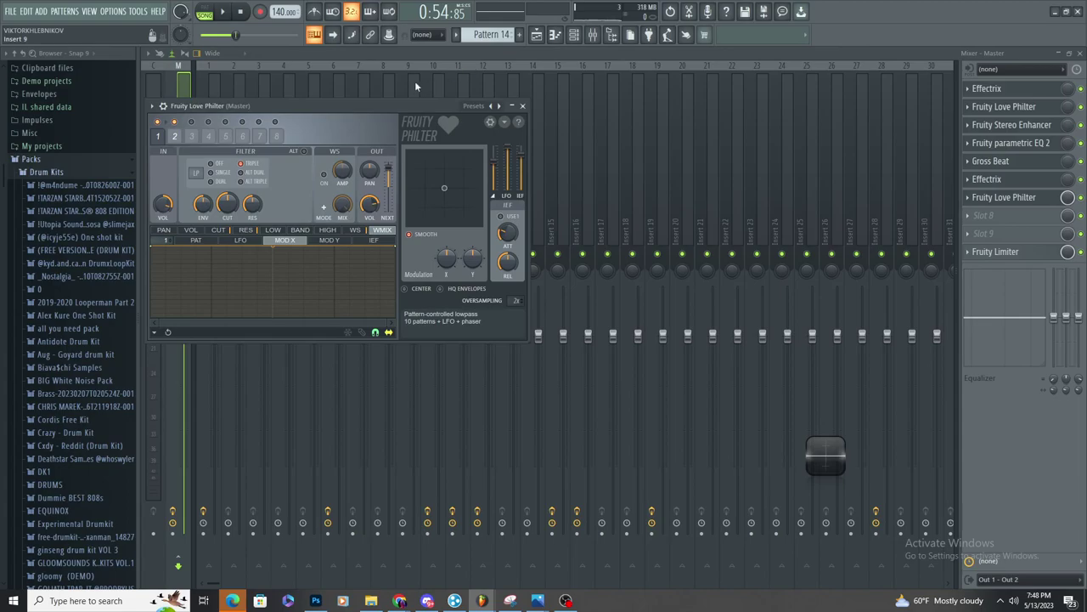
Create an automation clip for the mix level of the Master's slot 7 Love Philter and find it on track 19
right_click(1069, 197)
click(1019, 280)
click(542, 38)
scroll(575, 264, down, 6)
scroll(601, 525, down, 5)
key(space)
scroll(599, 419, up, 5)
Shape the Love Philter mix-level clip on track 19 into a curved rise to bar 35 that falls back to zero at bar 37
right_click(584, 419)
scroll(583, 437, down, 2)
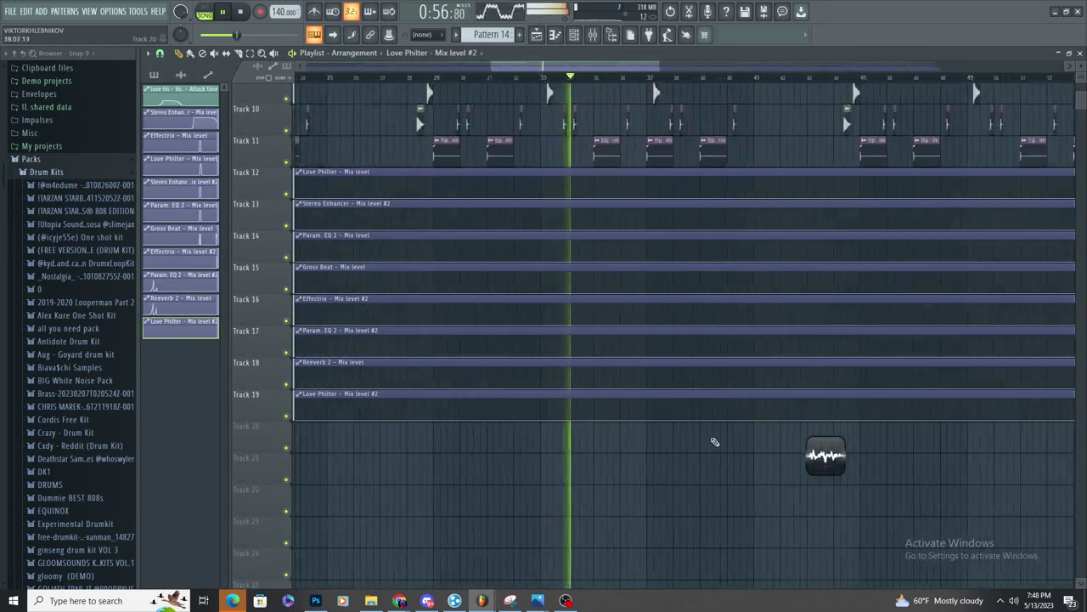
scroll(717, 440, up, 5)
right_click(567, 420)
drag(568, 420, 449, 389)
key(space)
key(space)
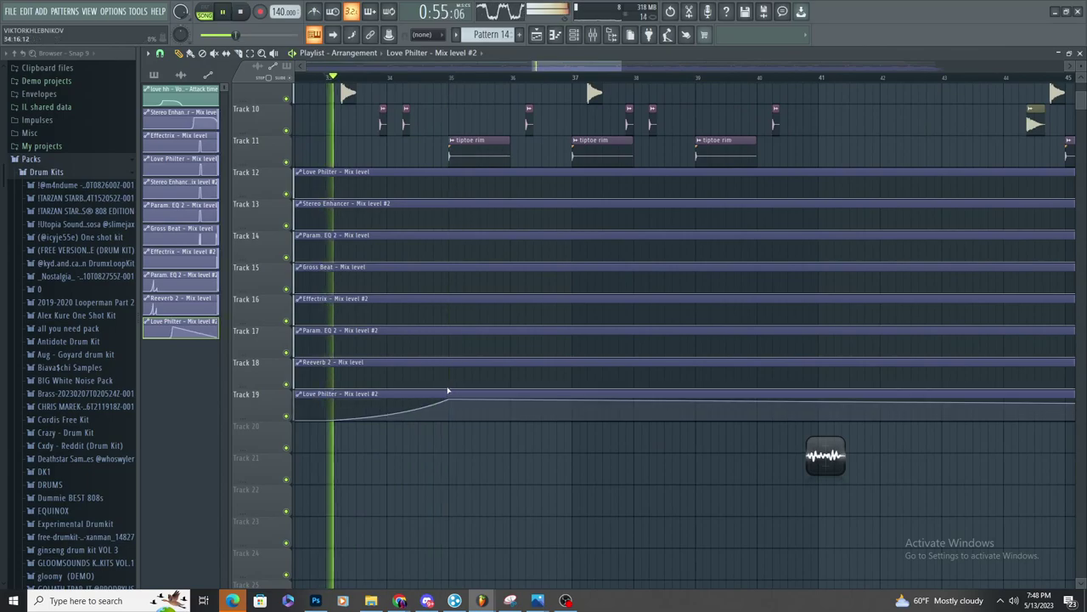
drag(387, 415, 387, 419)
key(space)
key(space)
right_click(573, 417)
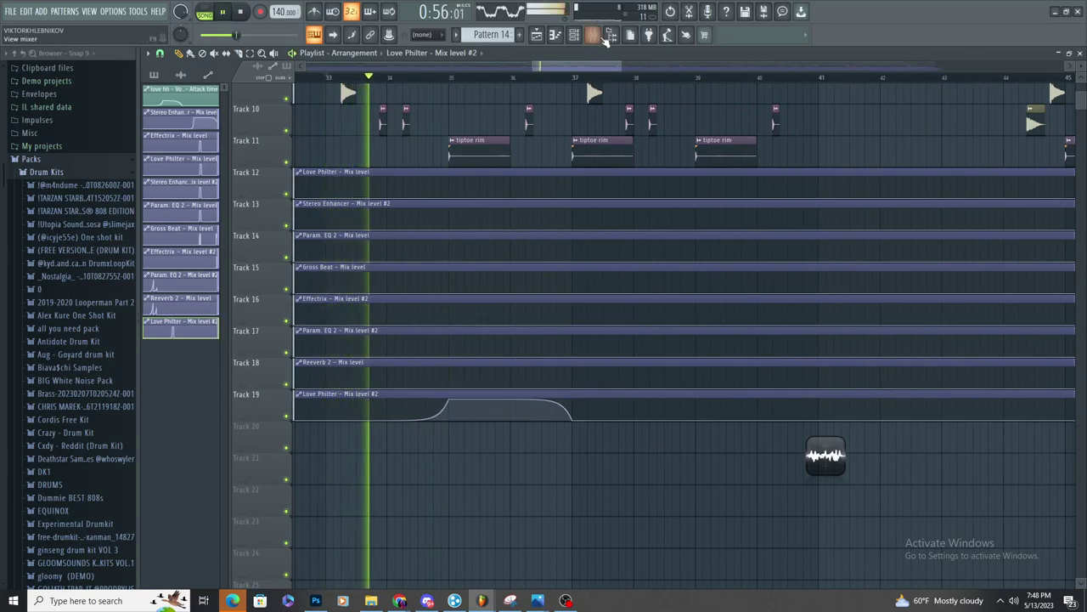
Create an automation clip for the Filter 1 cutoff frequency of the Master's slot 7 Love Philter
click(593, 36)
click(1009, 200)
right_click(227, 197)
click(263, 284)
click(537, 39)
click(573, 34)
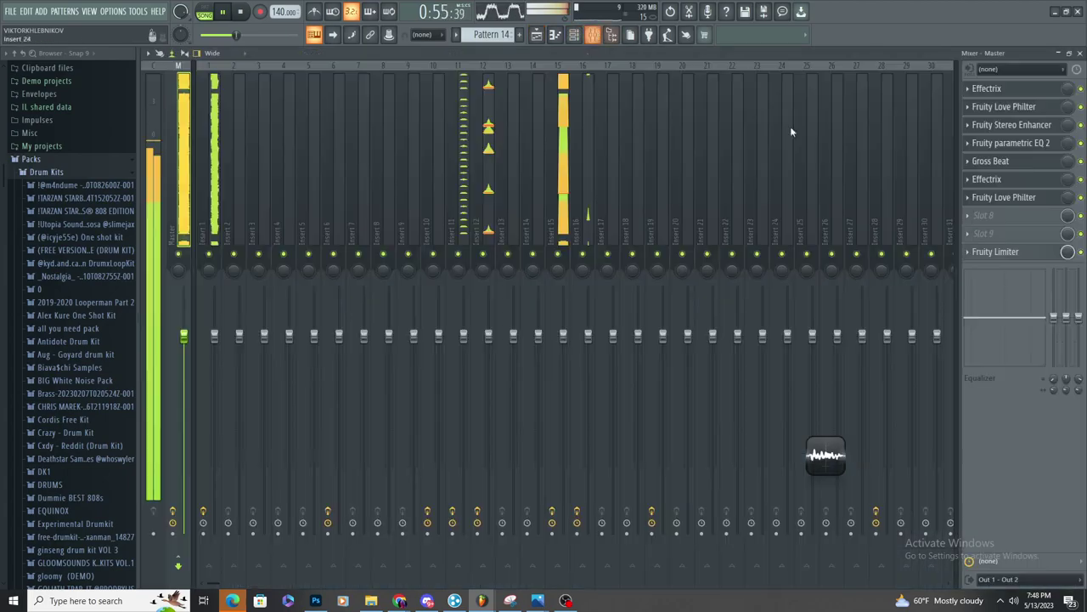
click(1004, 197)
key(F5)
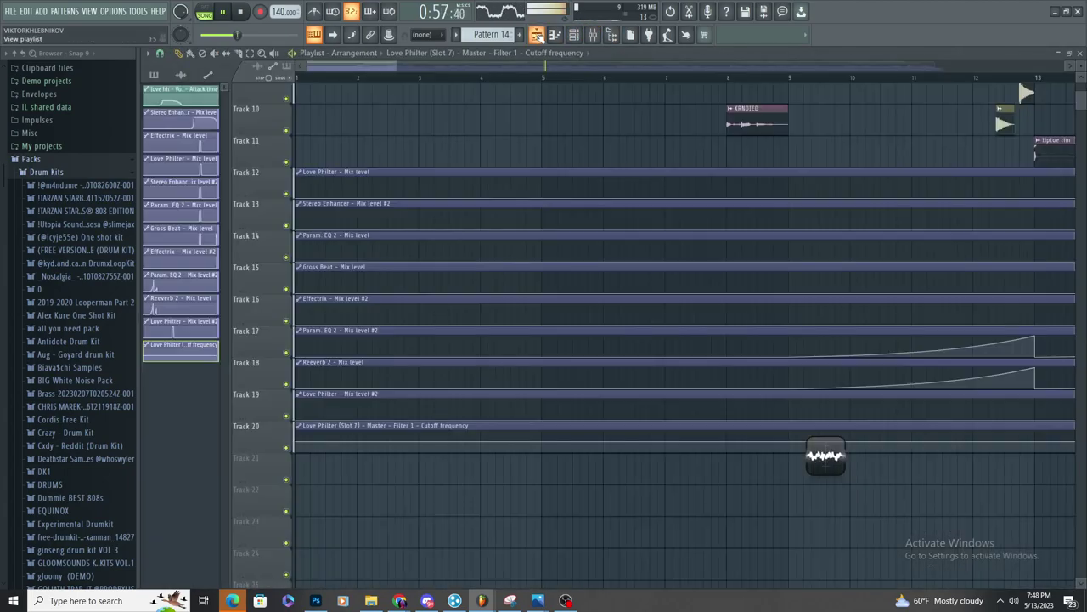
scroll(756, 412, up, 8)
click(298, 77)
Add Fruity Parametric EQ 2 to Master slot 8, cut band 4 about 6.4 dB near 220 Hz, and pull bands 1 and 7 fully down
click(574, 34)
click(967, 216)
mouse_move(974, 231)
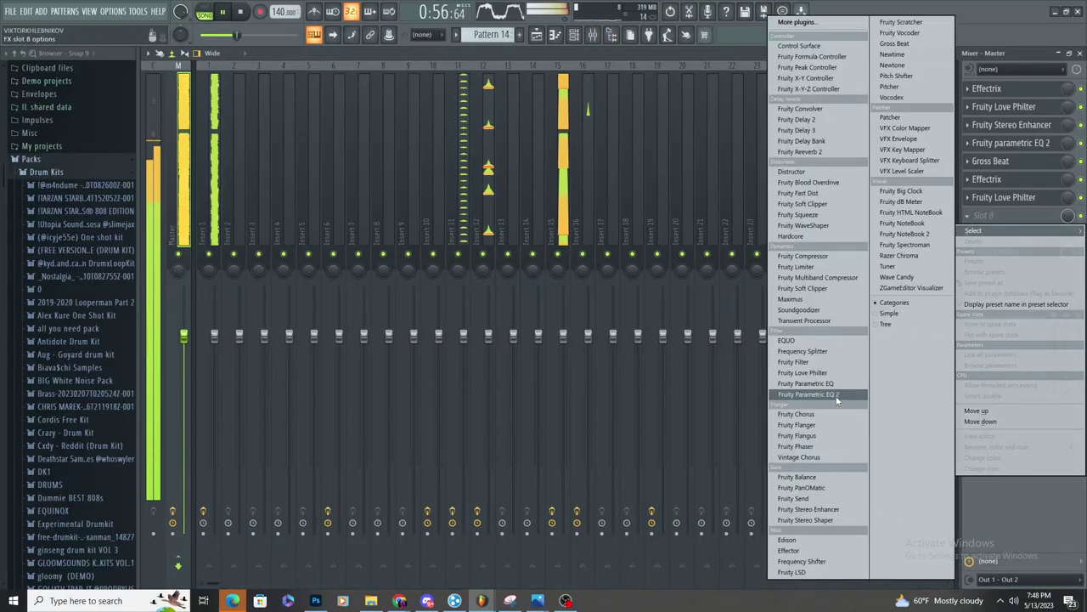
click(808, 394)
drag(283, 236, 277, 242)
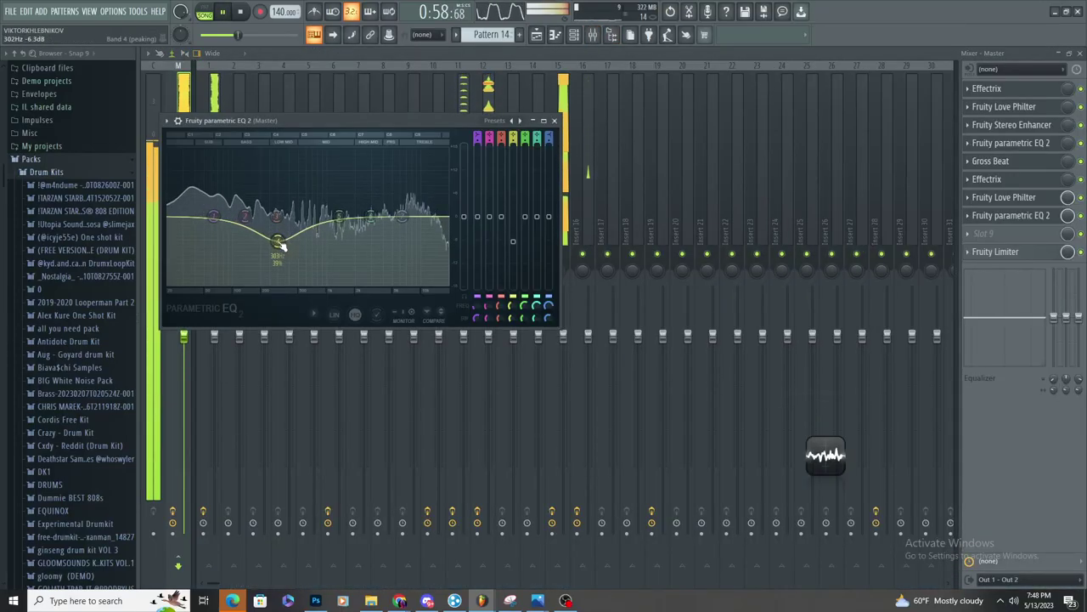
drag(402, 216, 448, 284)
drag(212, 216, 168, 283)
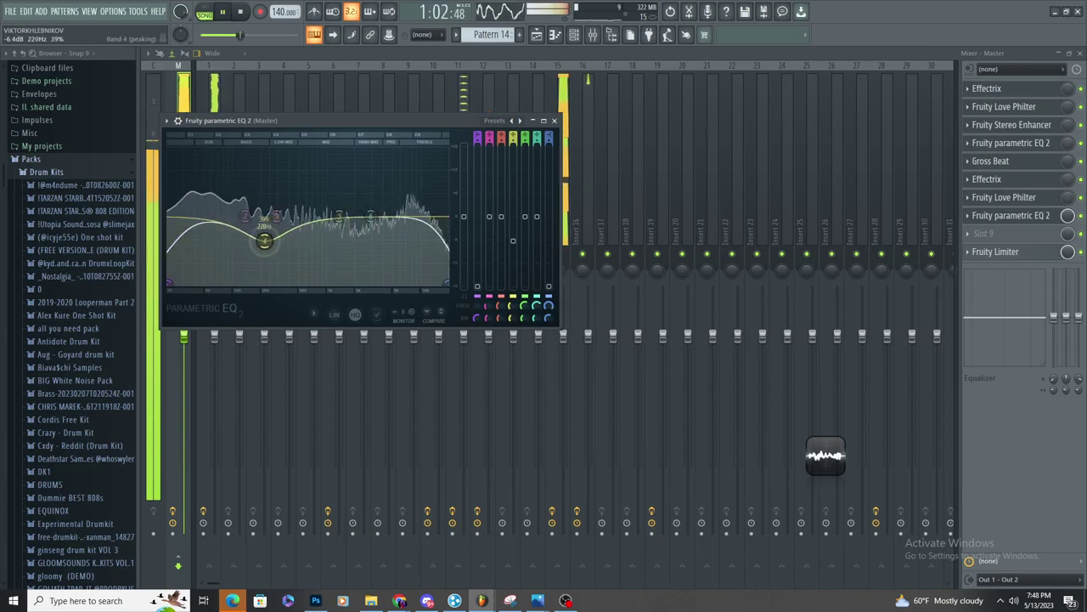
Automate the mix level of the Master's slot 8 Parametric EQ 2 with a curved bump peaking from bar 35 and ending at bar 37
right_click(1068, 217)
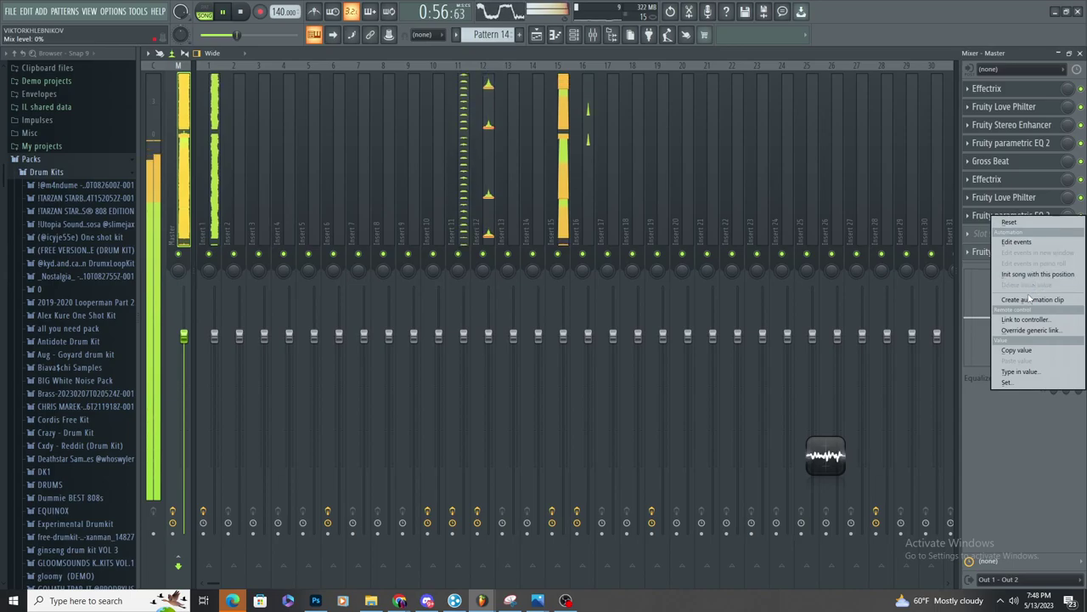
click(1029, 300)
key(space)
click(537, 34)
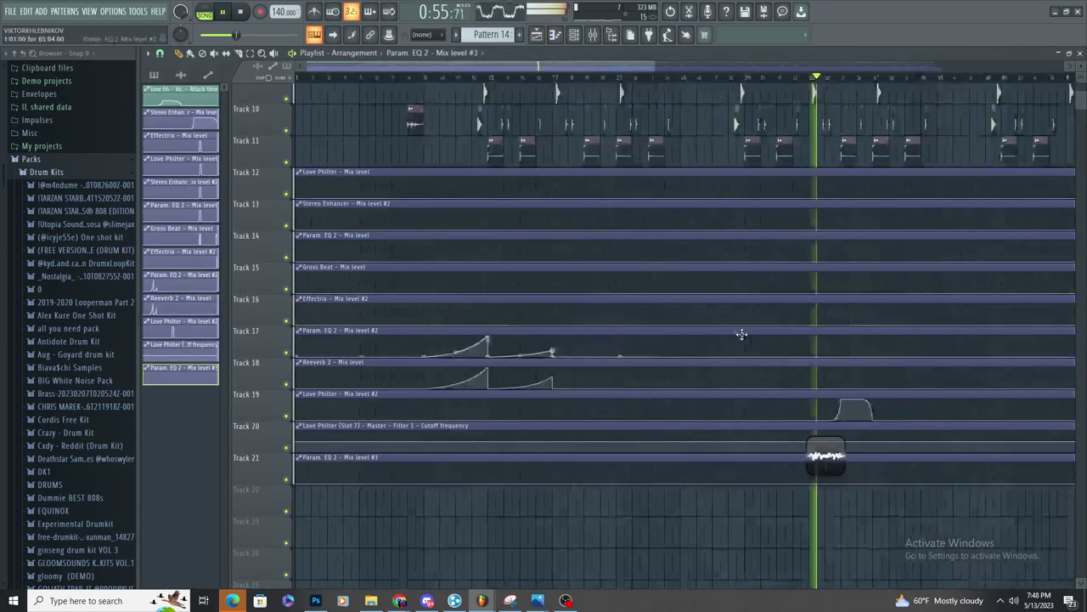
drag(660, 483, 665, 452)
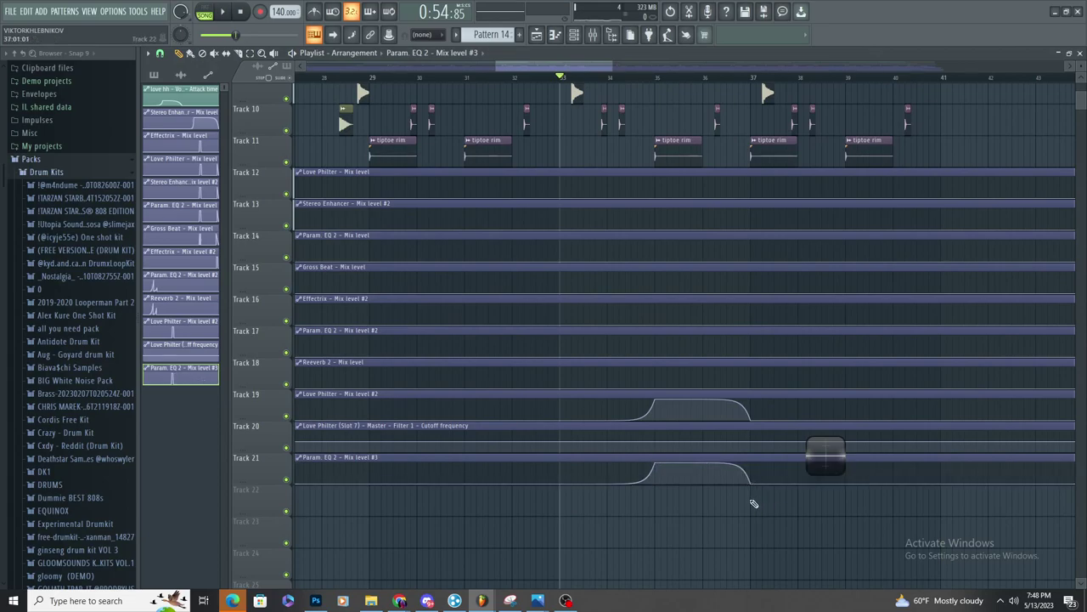
In the Master's slot 8 Parametric EQ 2, cut band 5 by 18 dB at 20000 Hz and lower band 6 in the mids
key(space)
key(F9)
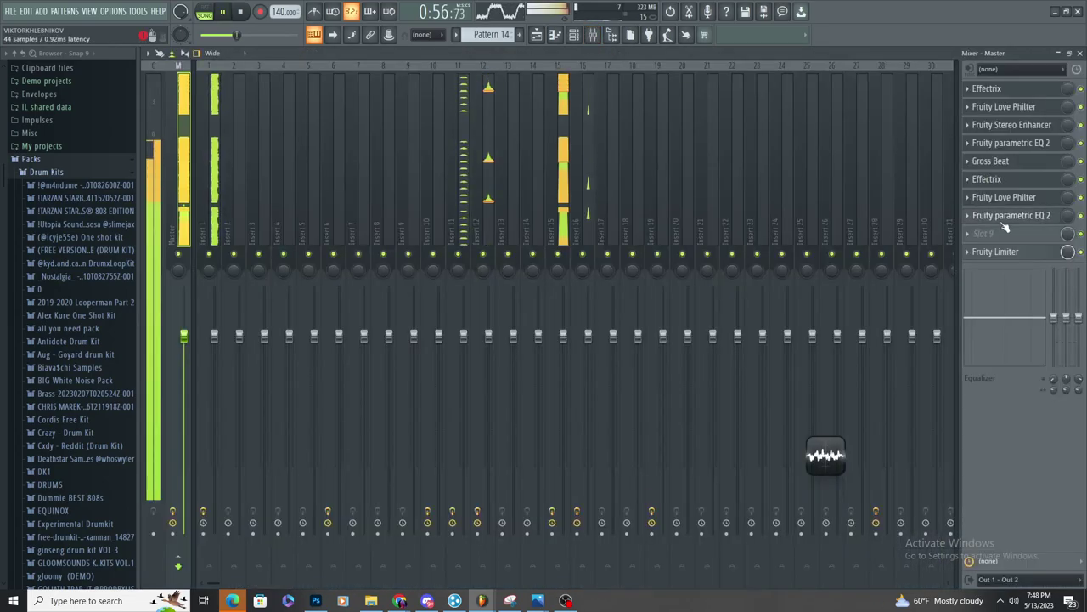
click(1005, 223)
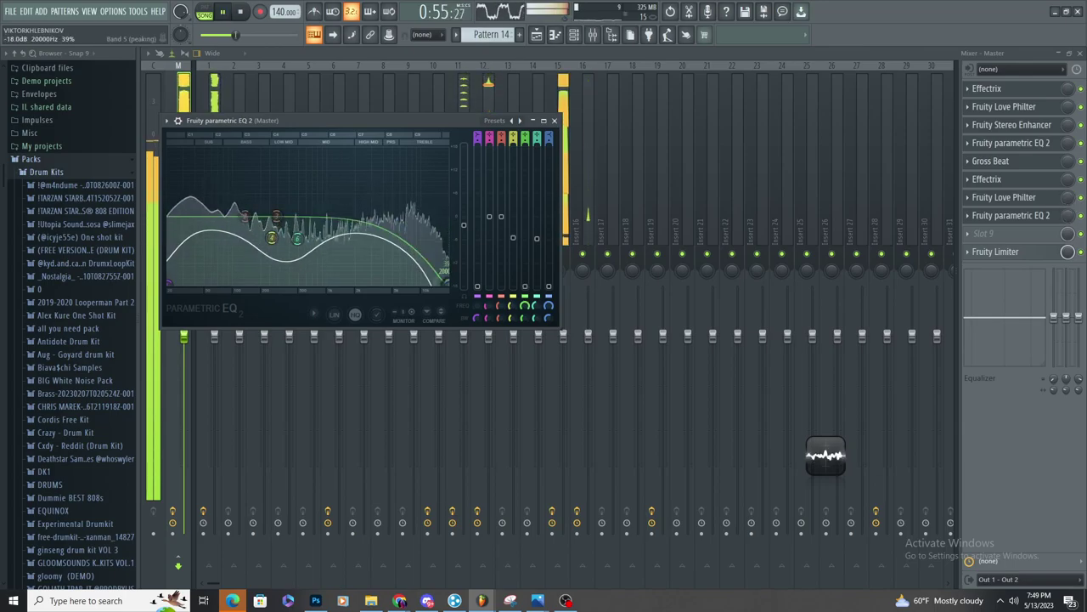
click(537, 35)
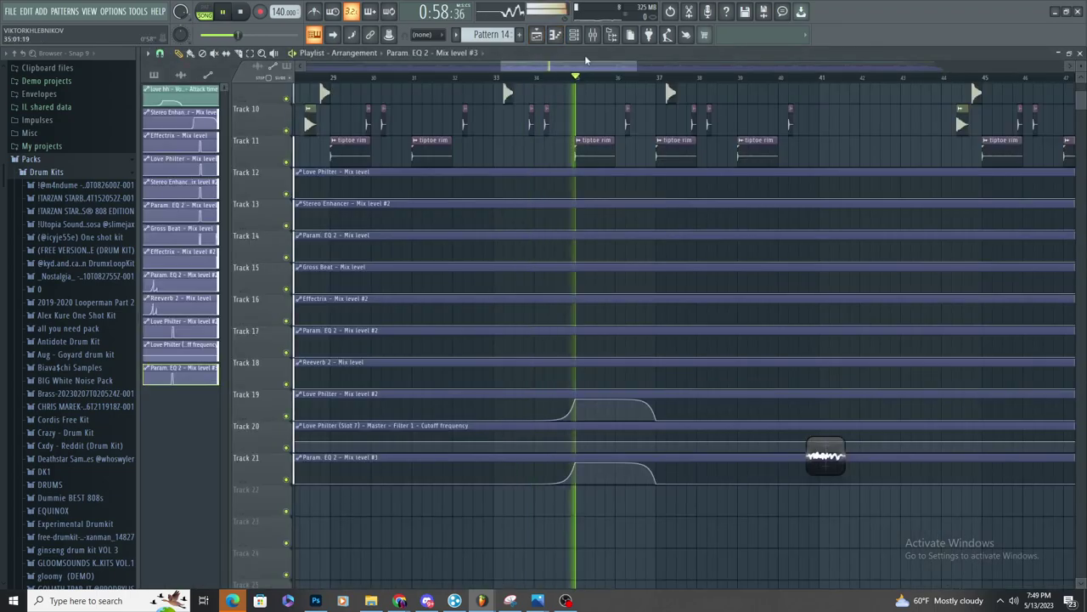
Cut band 3 of the Master's slot 8 Parametric EQ 2 by about 7.5 dB at 49 Hz during playback
click(593, 35)
click(1034, 216)
key(space)
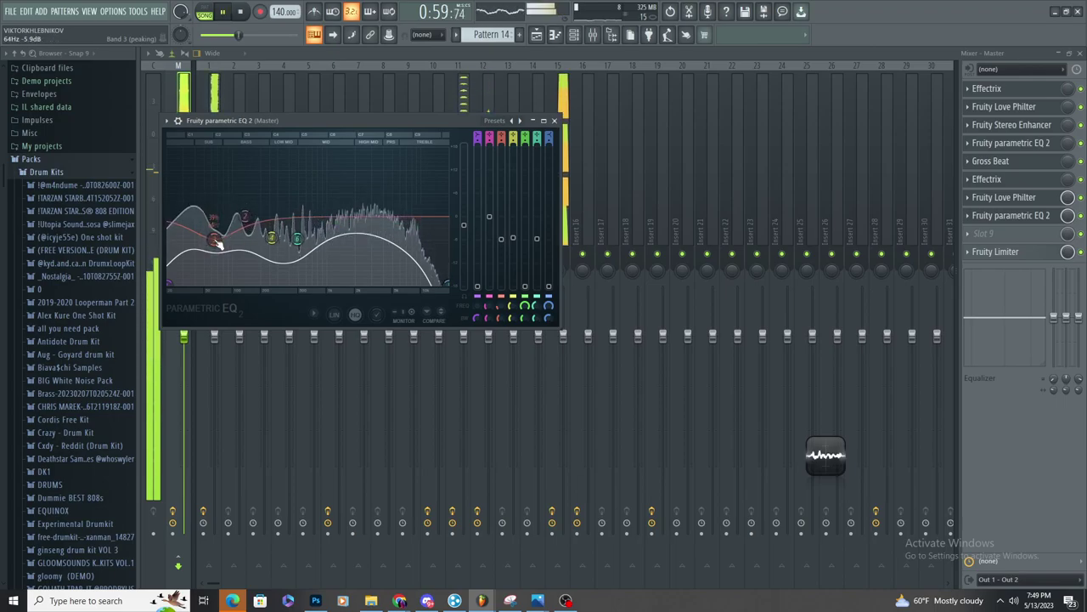
key(space)
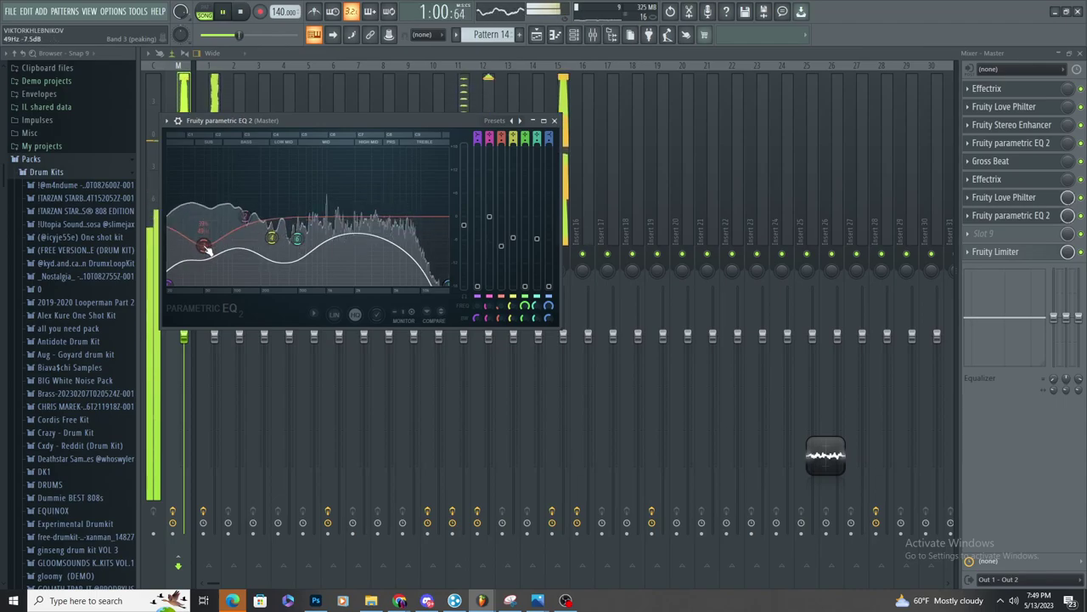
Add points at bars 35 and 36 to the cutoff frequency clip on track 20 so the cutoff drops between them
key(F5)
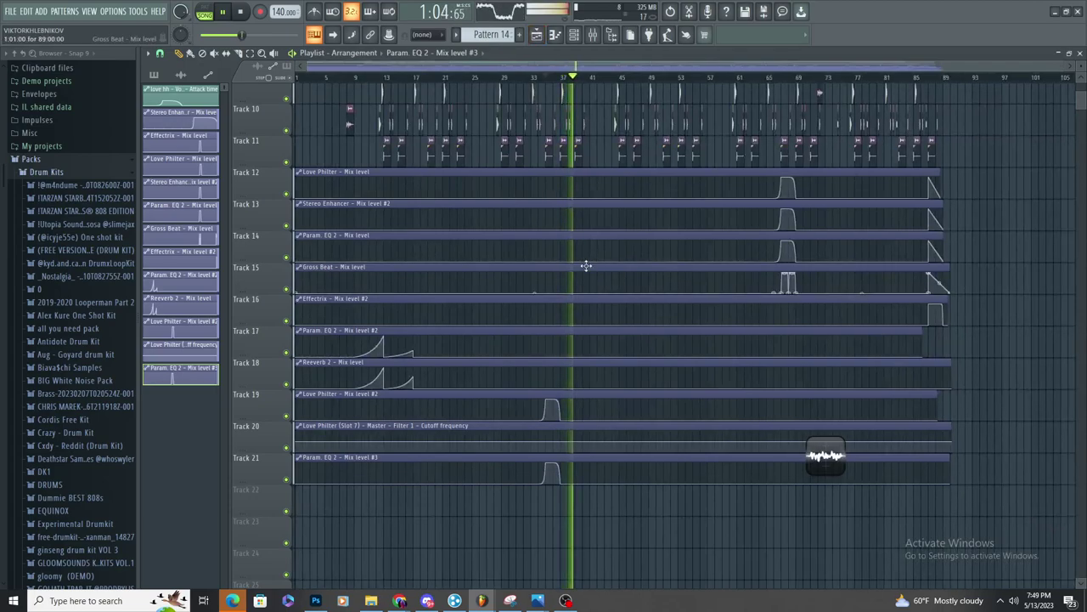
key(space)
ctrl+scroll(556, 362, up, 6)
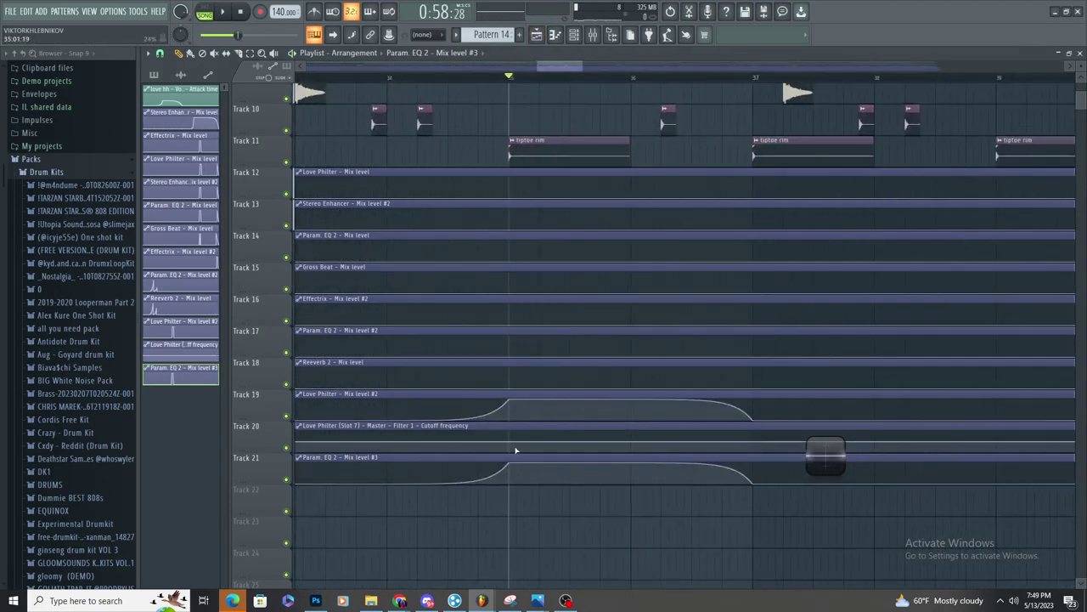
key(ctrl+z)
right_click(512, 443)
right_click(632, 447)
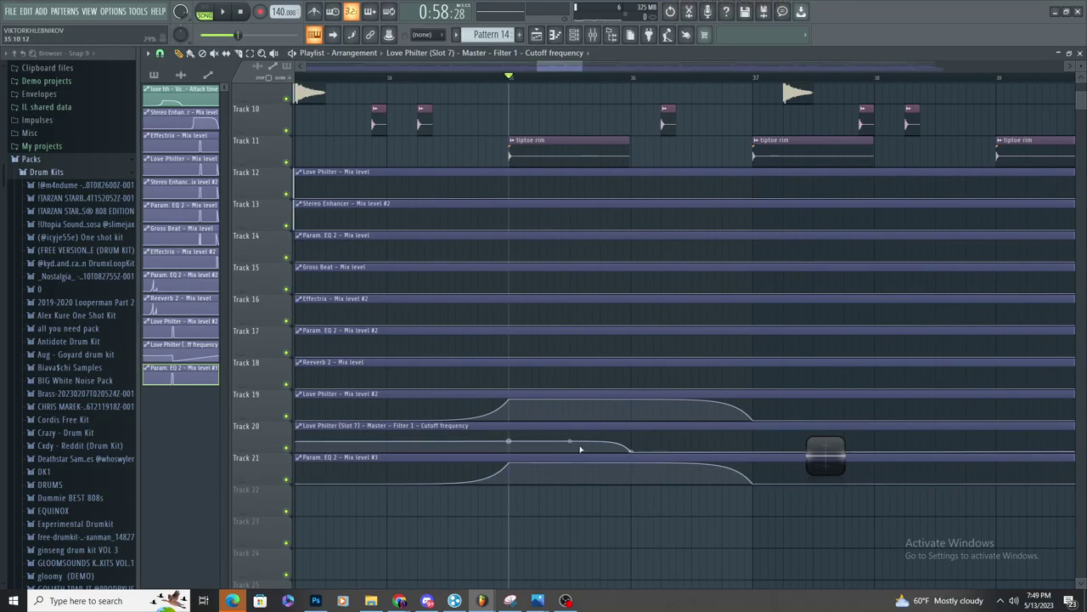
Audition the filter section and fine-tune the height of the cutoff clip's bar 36 point on track 20
key(space)
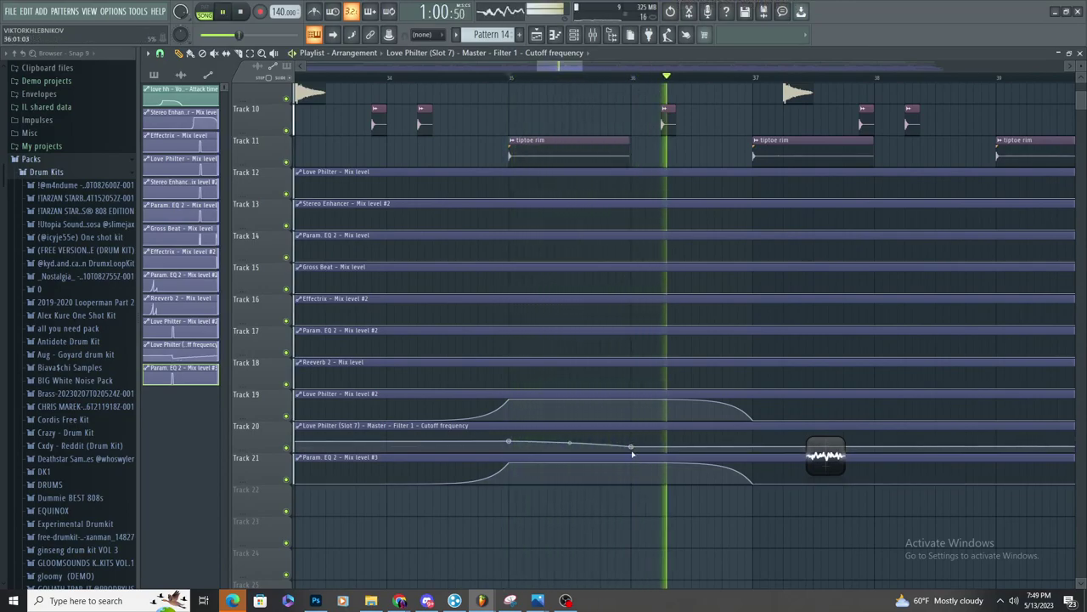
key(space)
key(space)
key(space)
drag(630, 447, 634, 455)
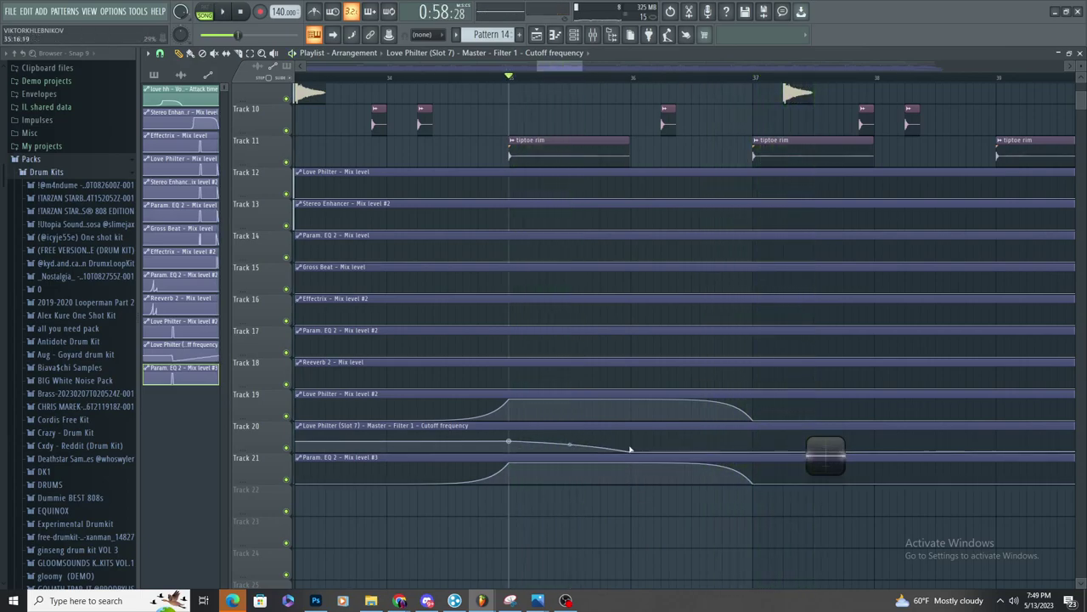
key(space)
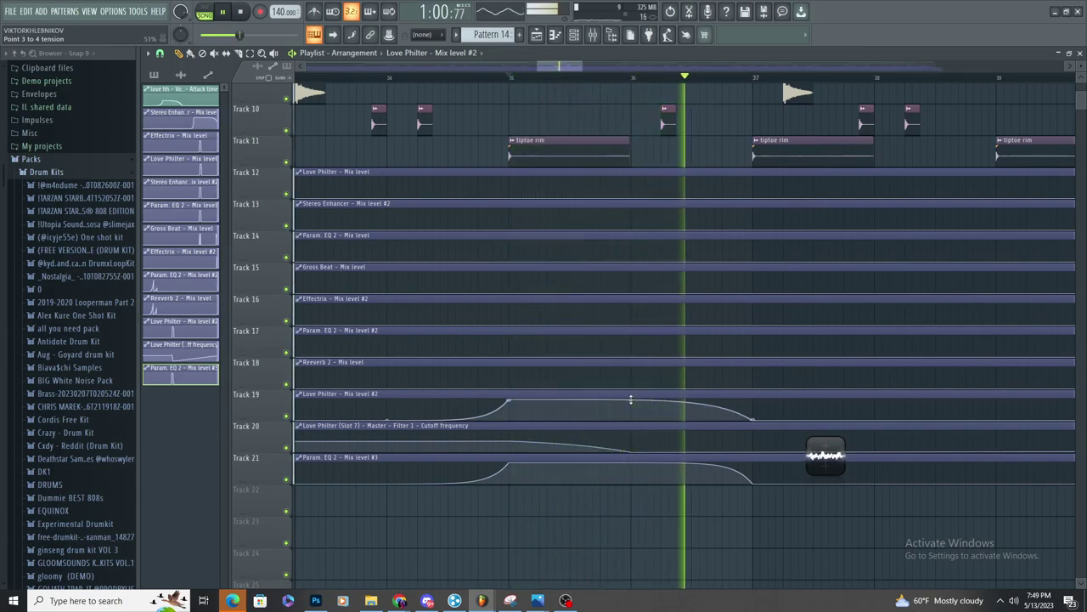
key(space)
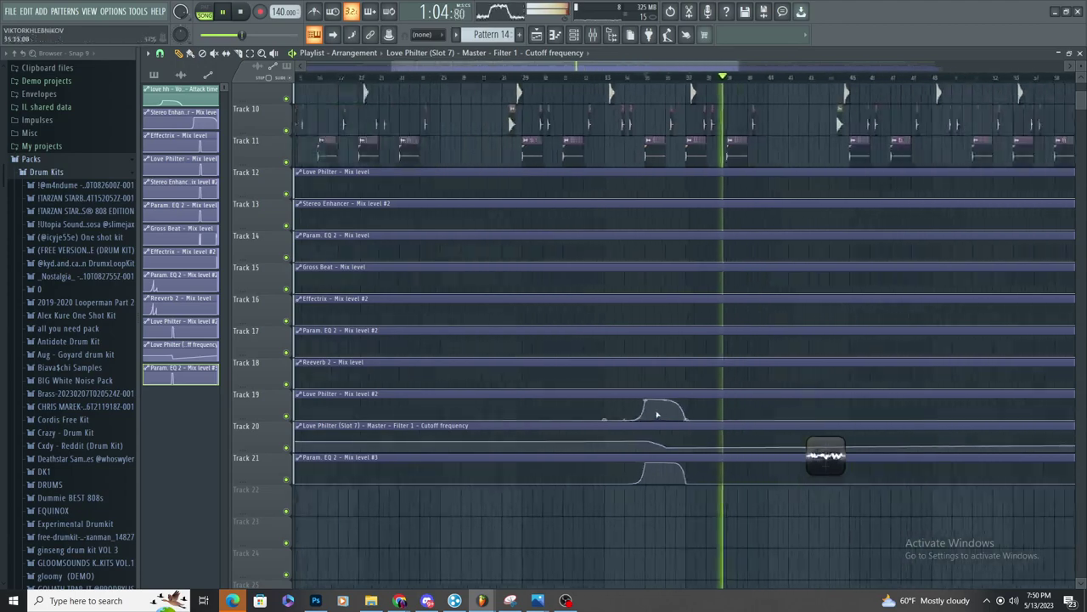
Add the Effectrix plugin to slot 9 of the Master mixer track
ctrl+scroll(681, 426, down, 8)
scroll(705, 251, up, 5)
ctrl+scroll(705, 250, up, 6)
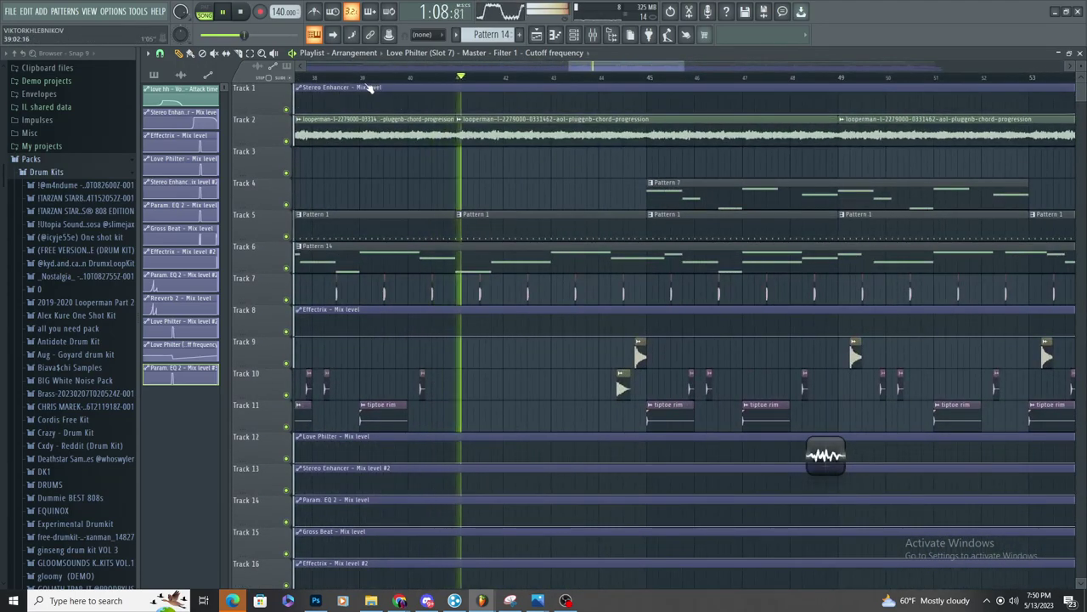
click(573, 34)
click(983, 233)
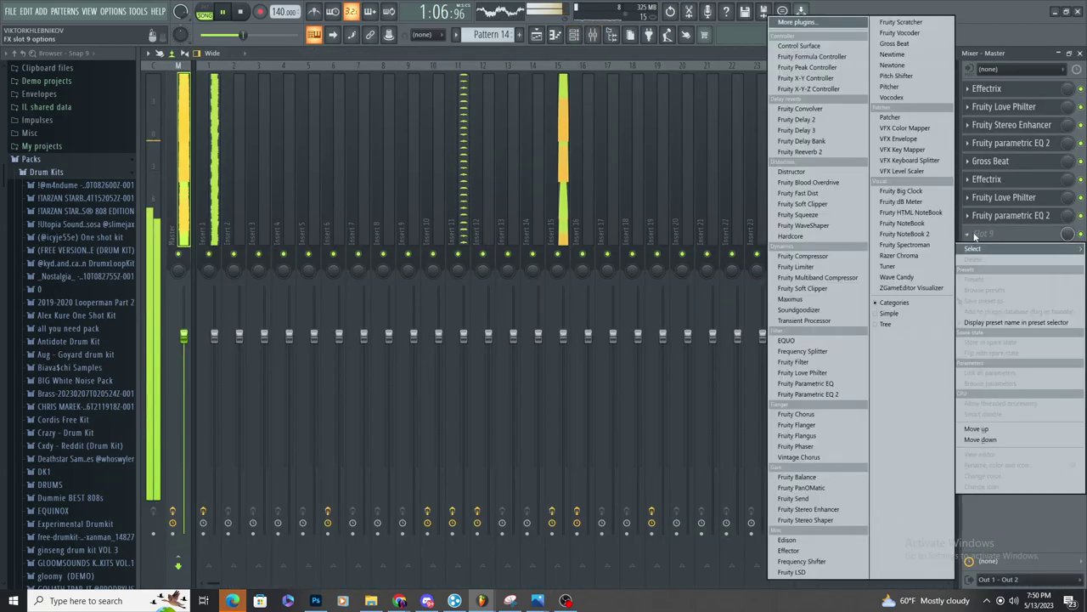
click(773, 58)
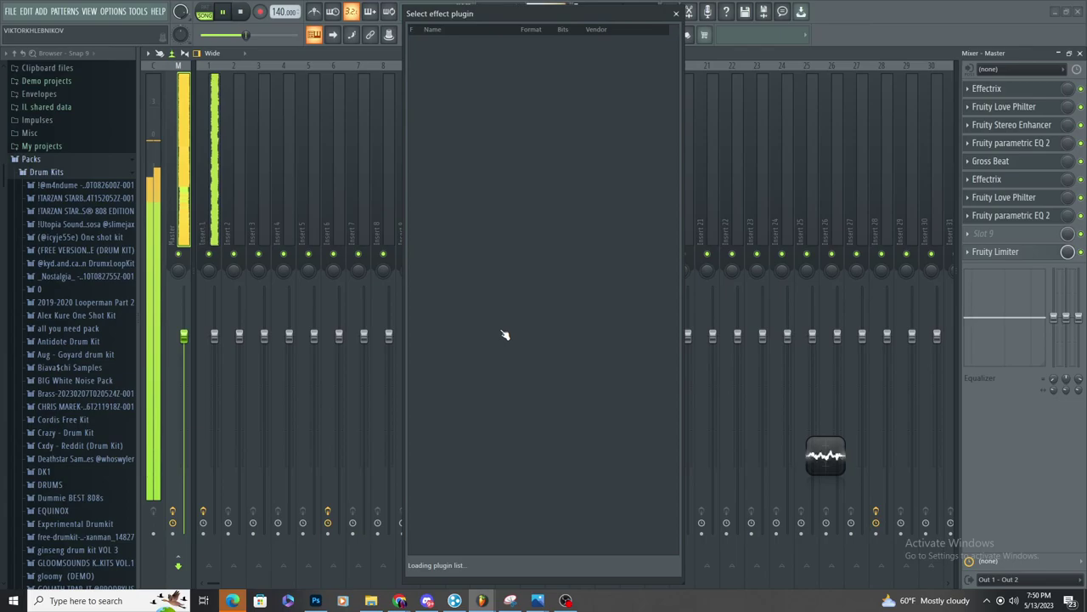
text(eeff)
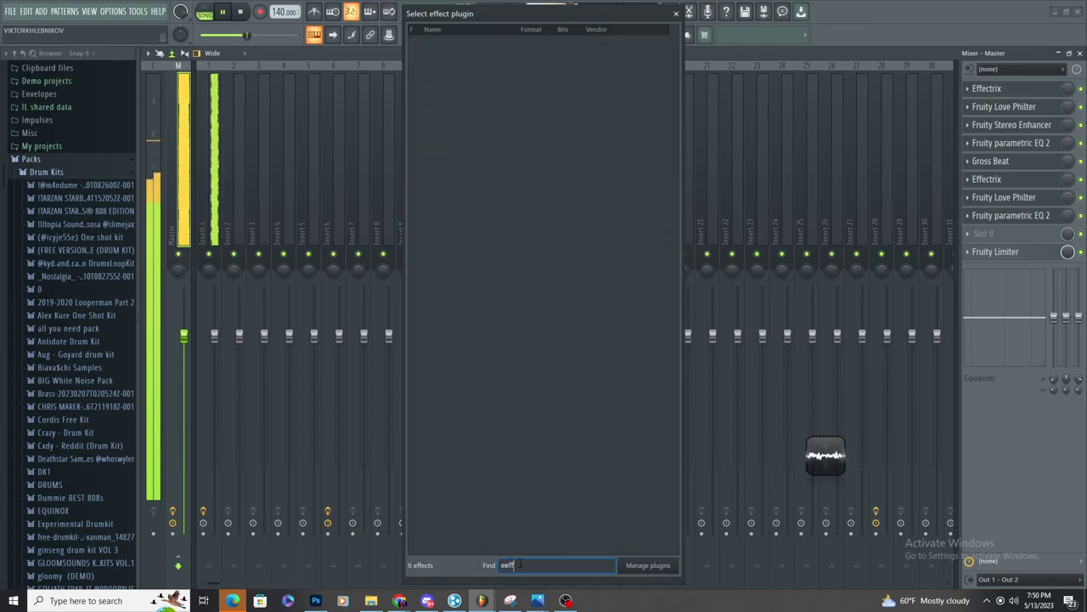
double_click(463, 52)
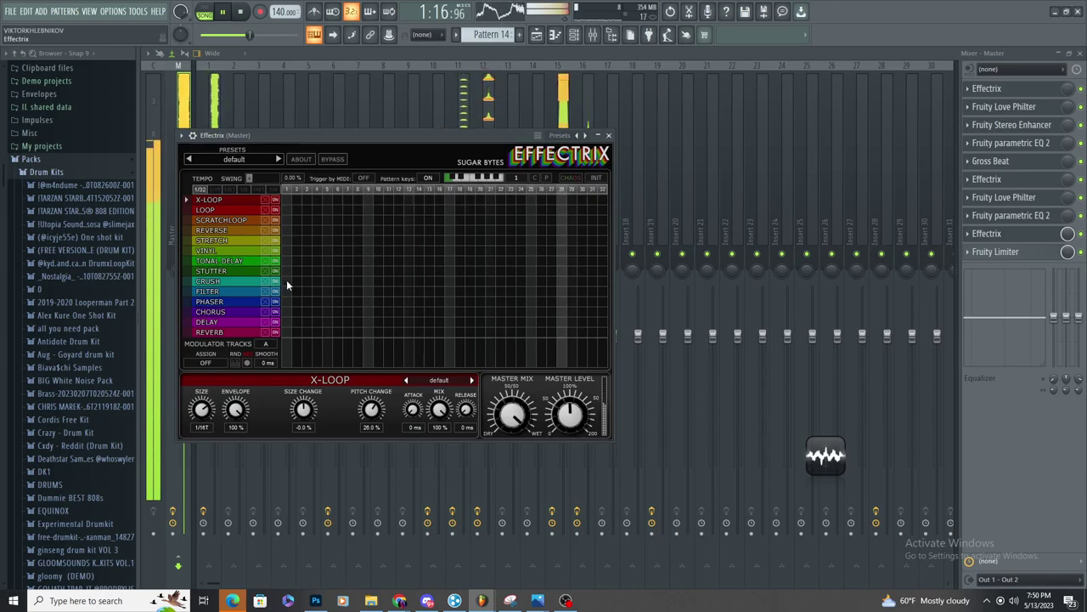
Fill the CRUSH row of the new Effectrix across all 32 steps
click(287, 280)
drag(268, 462, 268, 516)
drag(597, 281, 608, 283)
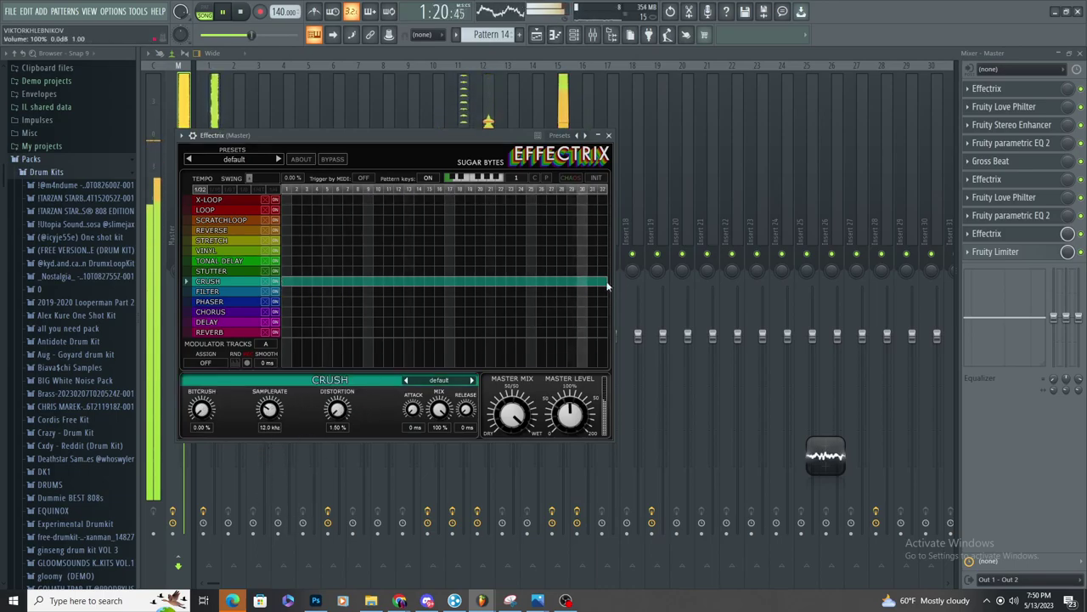
Clear the CRUSH row in the new Effectrix and fill the REVERSE row from step 17 to step 32
click(263, 281)
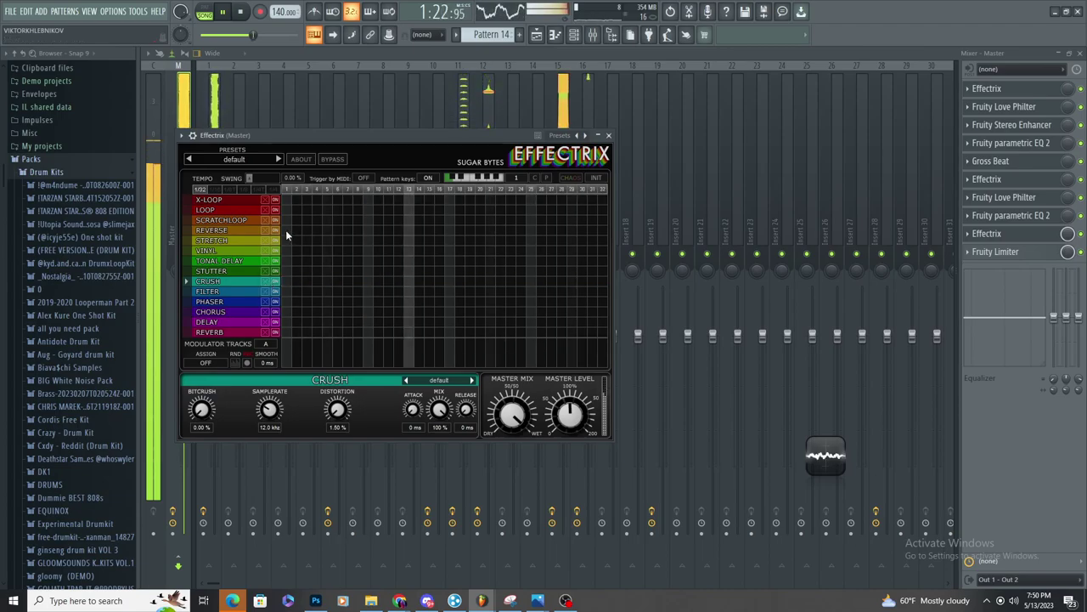
drag(444, 231, 608, 230)
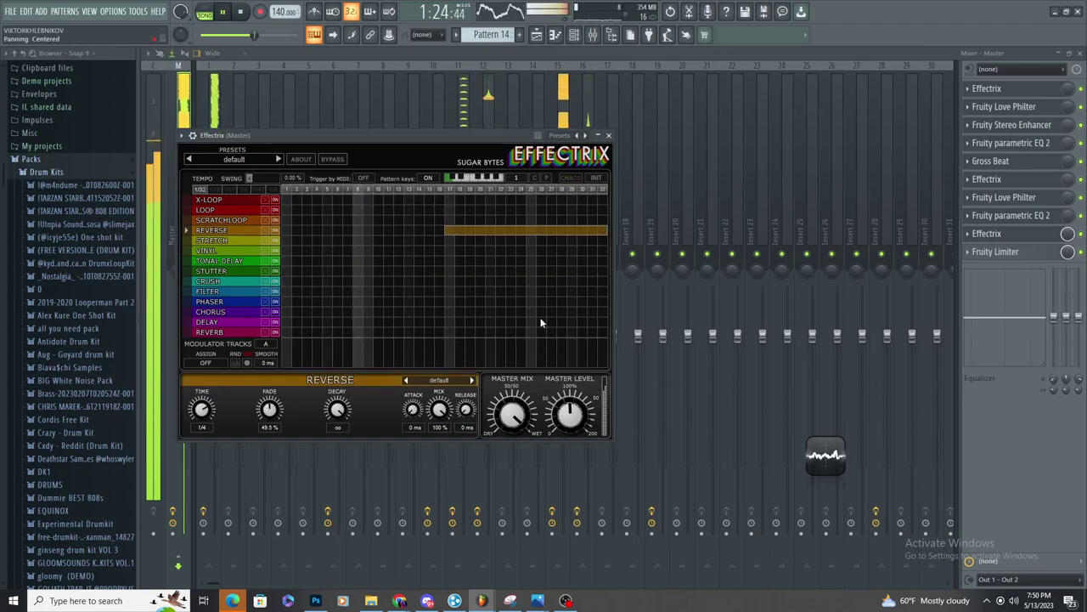
Turn the mix level of the slot 9 Effectrix on the Master track down to zero and create an automation clip for it
drag(1068, 233, 1068, 294)
right_click(1068, 233)
click(1041, 316)
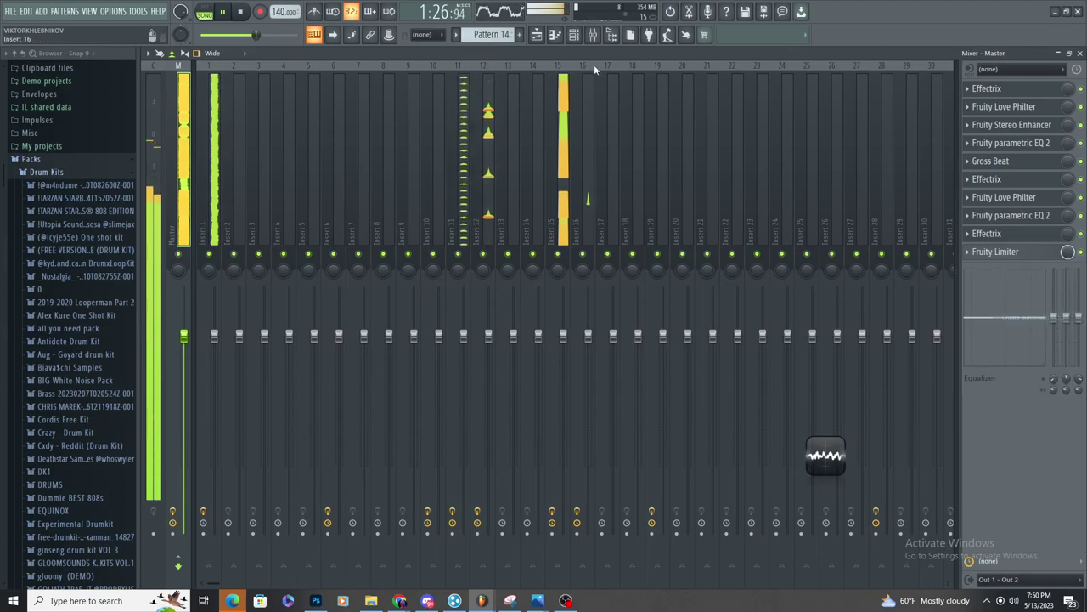
Add points at mid-bar 44 and bar 45 to the Effectrix mix clip on track 22, raising the mix between them and zero elsewhere
click(537, 35)
ctrl+scroll(583, 223, down, 5)
scroll(632, 326, down, 4)
ctrl+scroll(631, 325, up, 2)
click(481, 77)
ctrl+scroll(509, 327, up, 3)
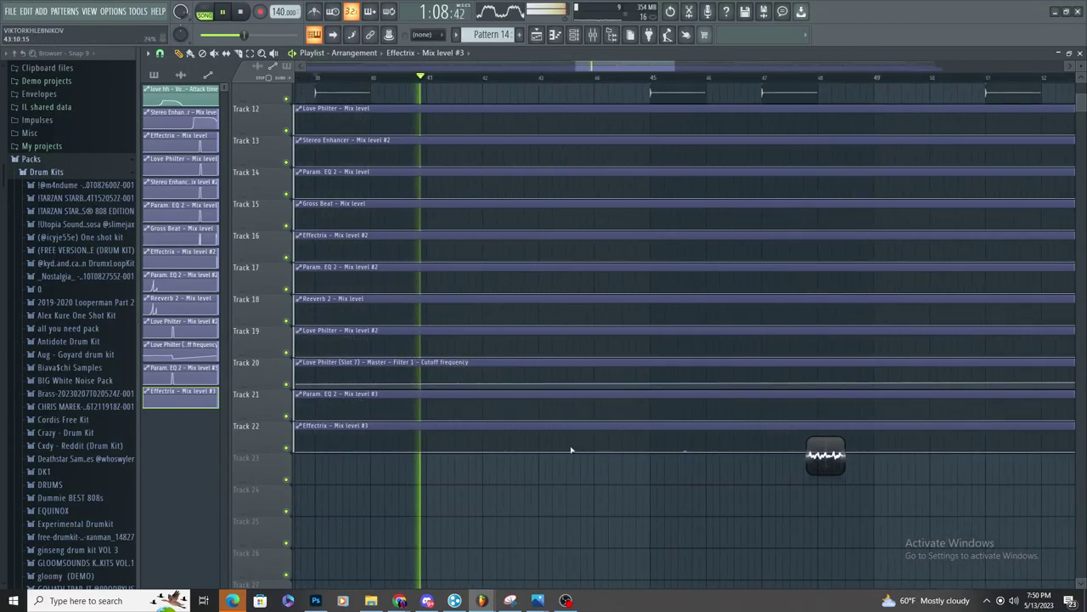
key(space)
key(space)
ctrl+scroll(374, 439, up, 3)
ctrl+scroll(493, 451, down, 3)
ctrl+scroll(638, 444, up, 3)
right_click(643, 451)
right_click(644, 441)
right_click(687, 432)
right_click(688, 442)
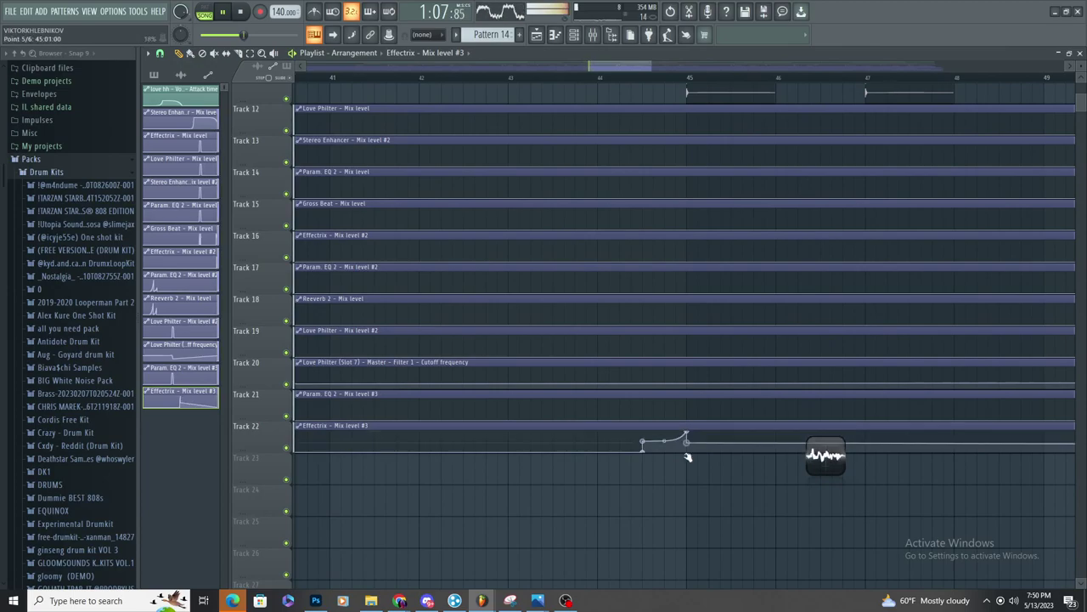
scroll(664, 443, up, 2)
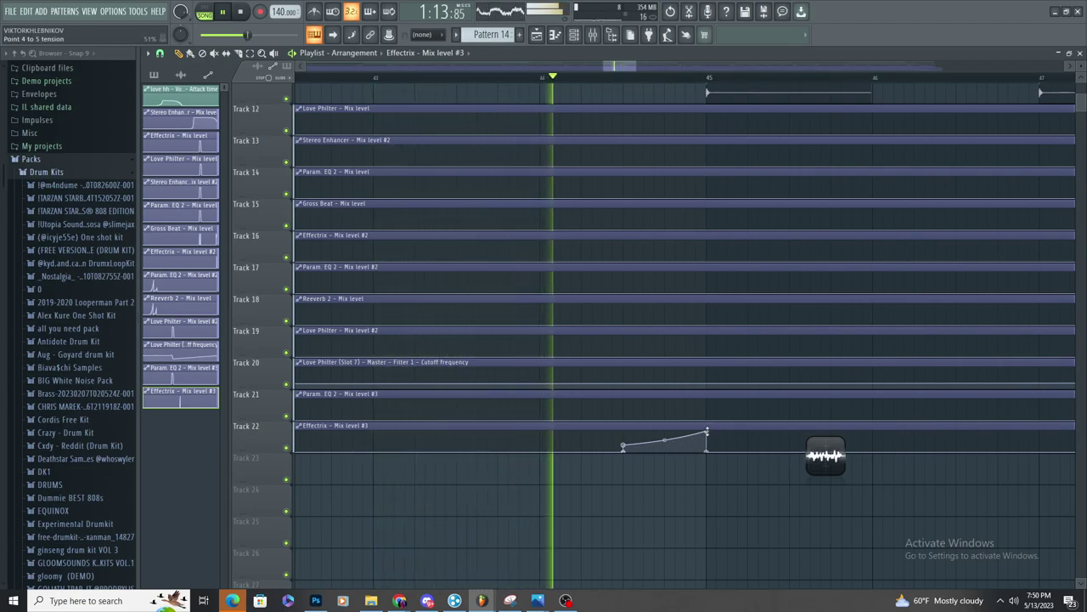
Move the peak of the track 22 mix clip back to about three quarters through bar 44 and lower its start to zero
drag(709, 433, 684, 436)
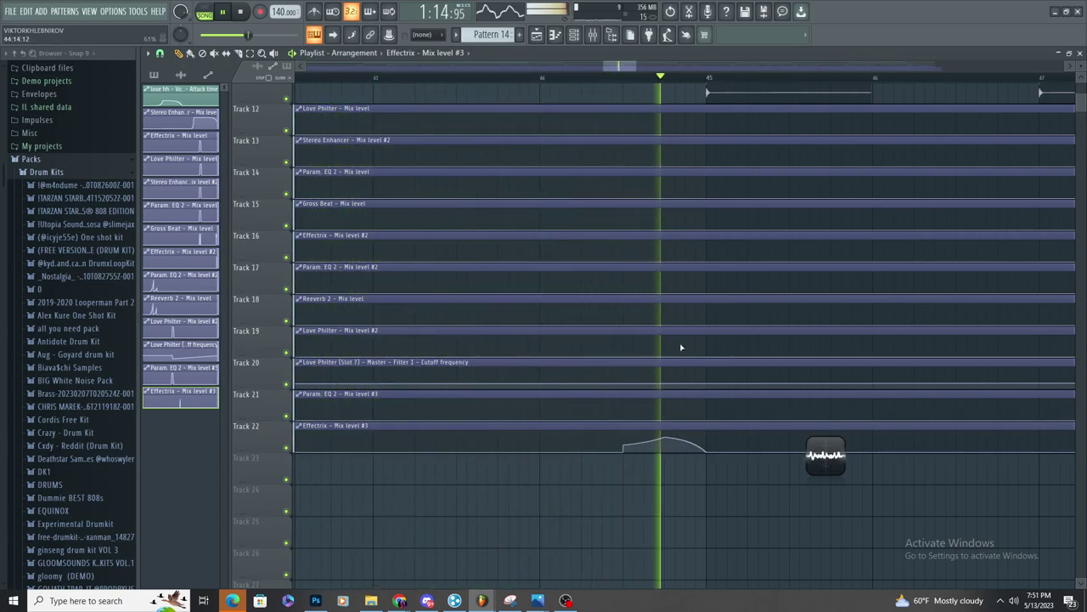
click(541, 78)
key(space)
key(space)
drag(623, 446, 623, 456)
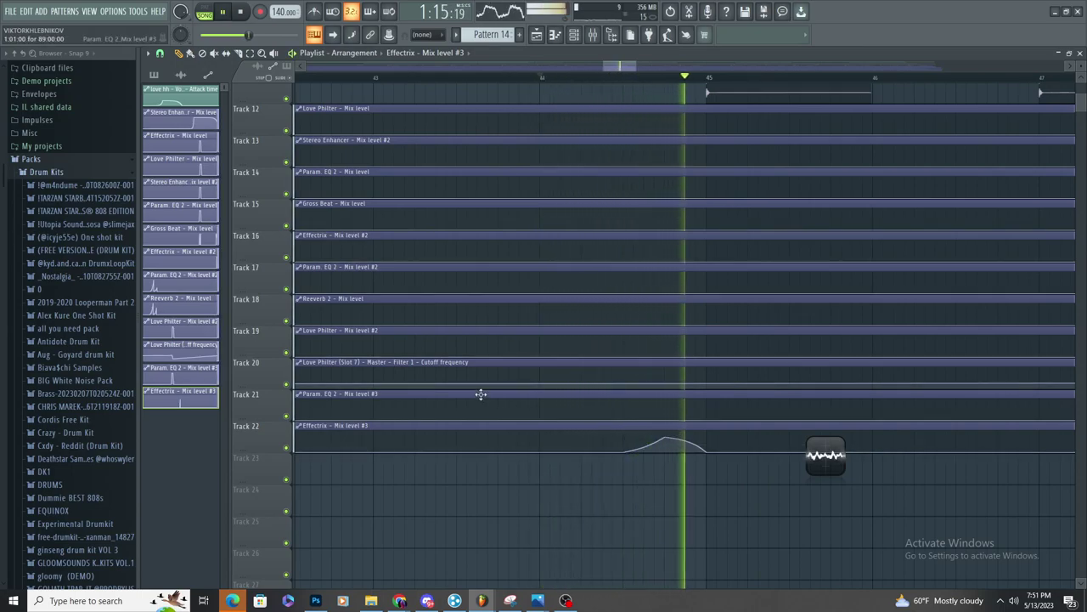
Adjust the curve of the rise before the peak in the track 22 mix clip and audition it
scroll(481, 394, down, 2)
scroll(614, 413, up, 3)
key(space)
key(space)
drag(498, 447, 498, 452)
key(space)
key(space)
key(space)
key(space)
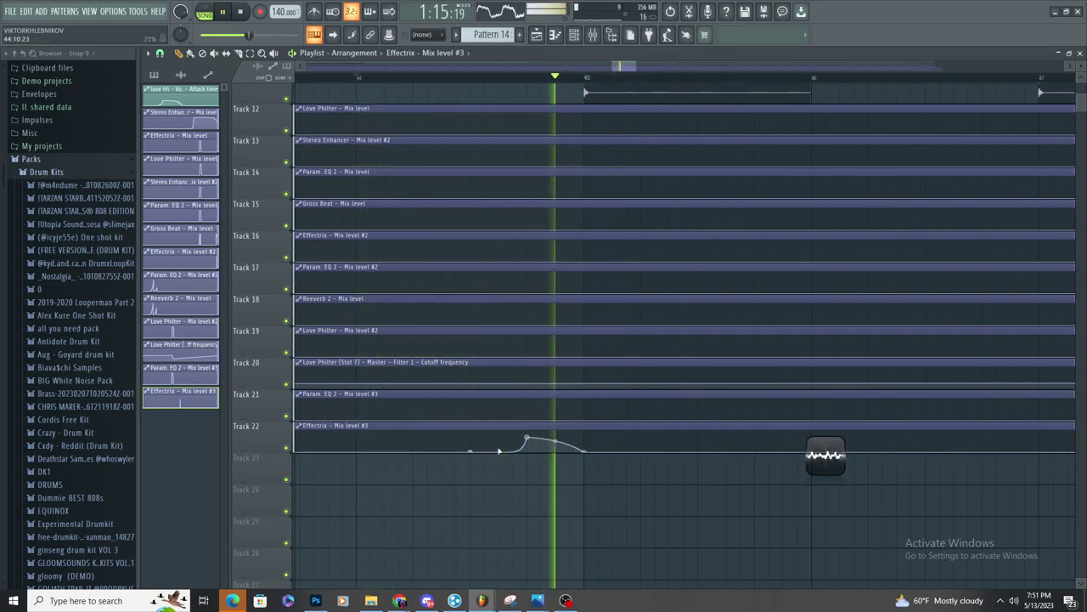
Move the track 22 peak back to mid-bar 44 so the mix jumps up at once and fades out a quarter bar after it
key(space)
key(space)
drag(497, 437, 440, 442)
key(space)
key(space)
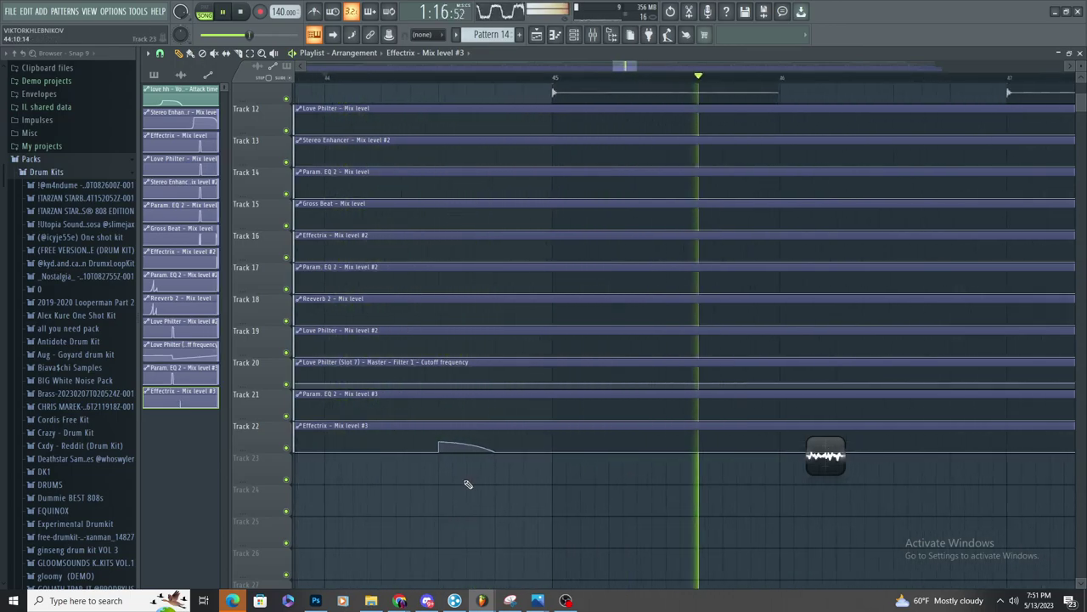
Add points to the track 22 Effectrix mix clip forming a raised rectangular block from the middle of bar 52 to bar 53
scroll(468, 485, down, 5)
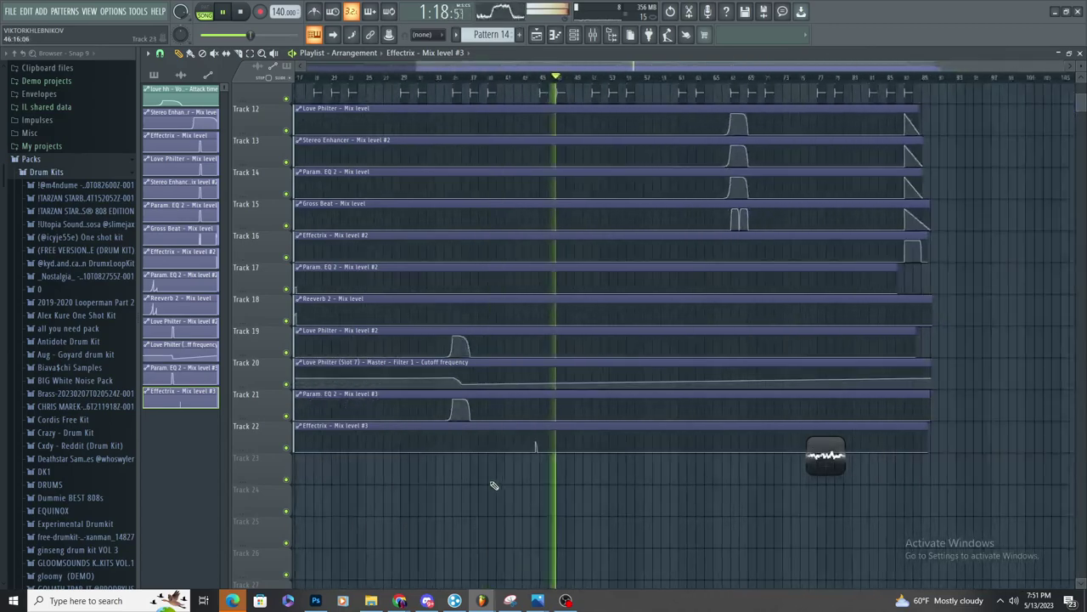
scroll(561, 399, up, 5)
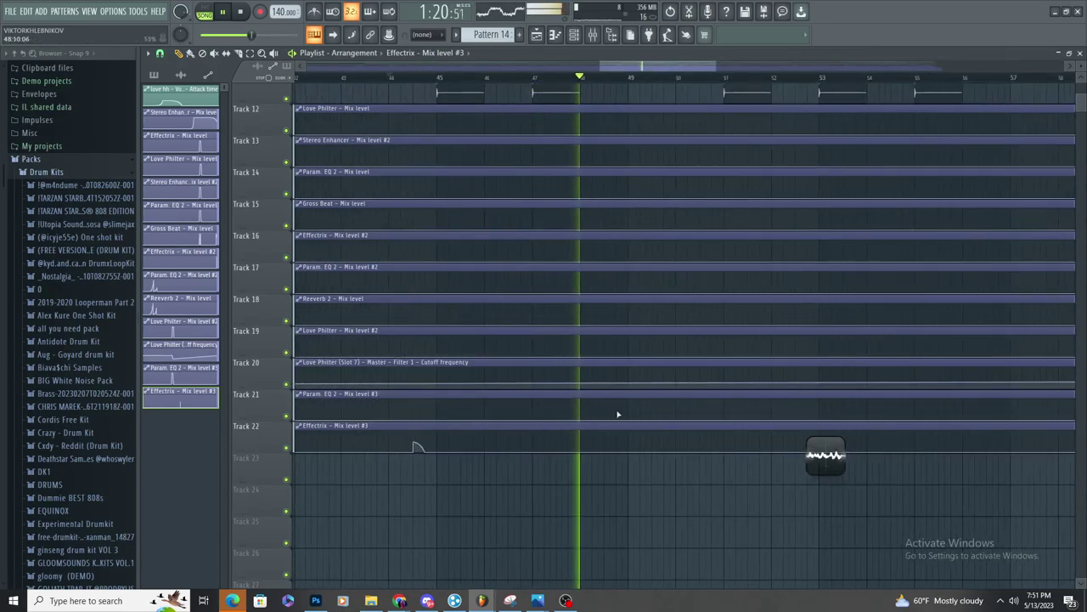
scroll(478, 487, up, 2)
scroll(651, 498, down, 1)
scroll(663, 476, up, 3)
right_click(667, 449)
right_click(663, 432)
right_click(780, 445)
drag(780, 444, 780, 431)
right_click(779, 450)
Audition the new mix block before bar 53 and review the whole arrangement during playback
scroll(636, 238, down, 2)
scroll(637, 228, up, 1)
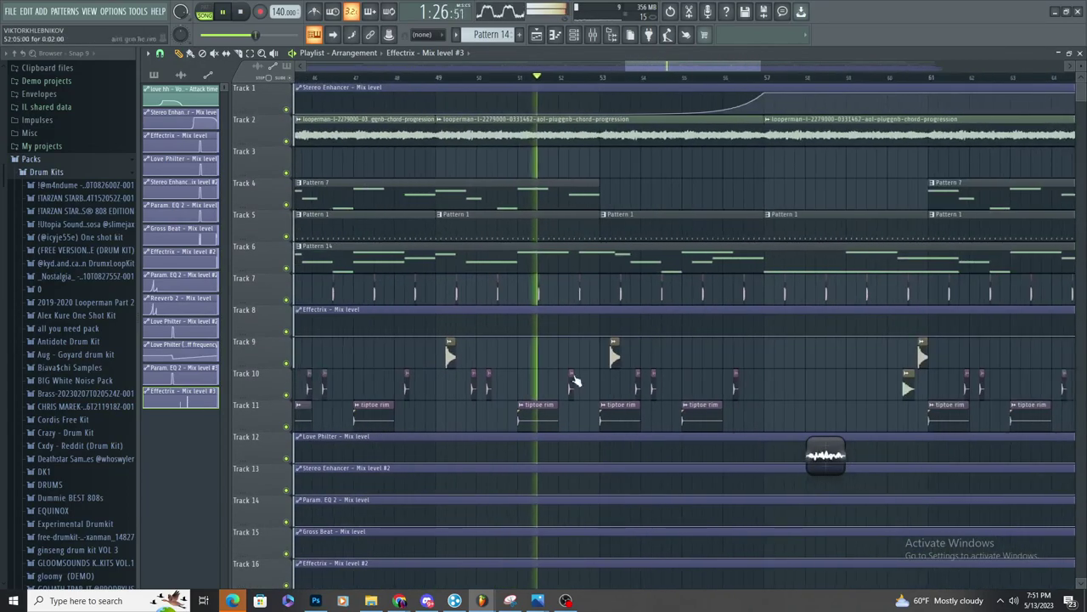
scroll(631, 498, down, 5)
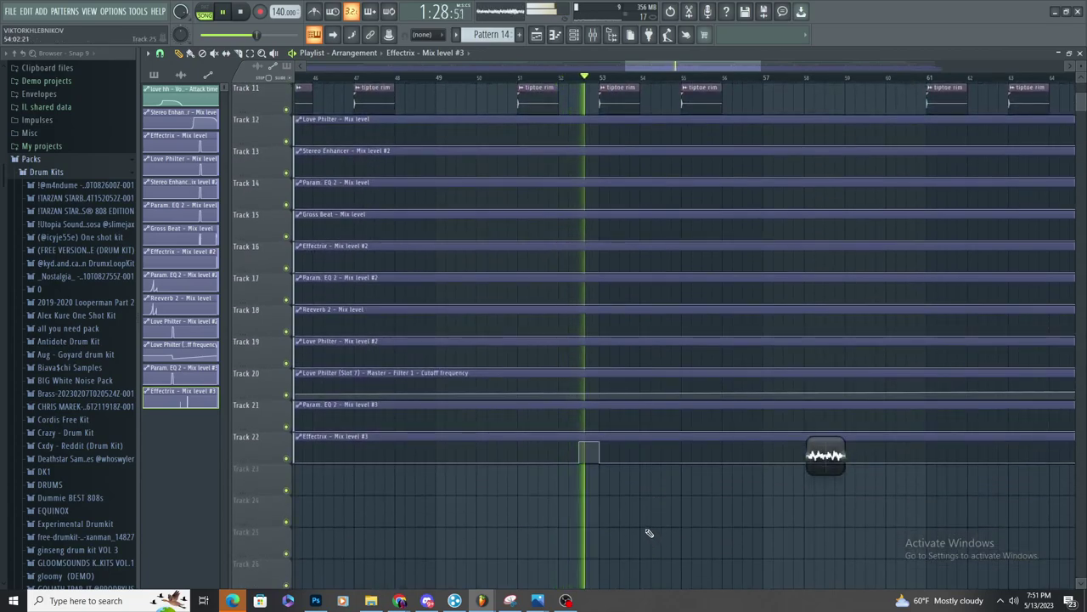
key(space)
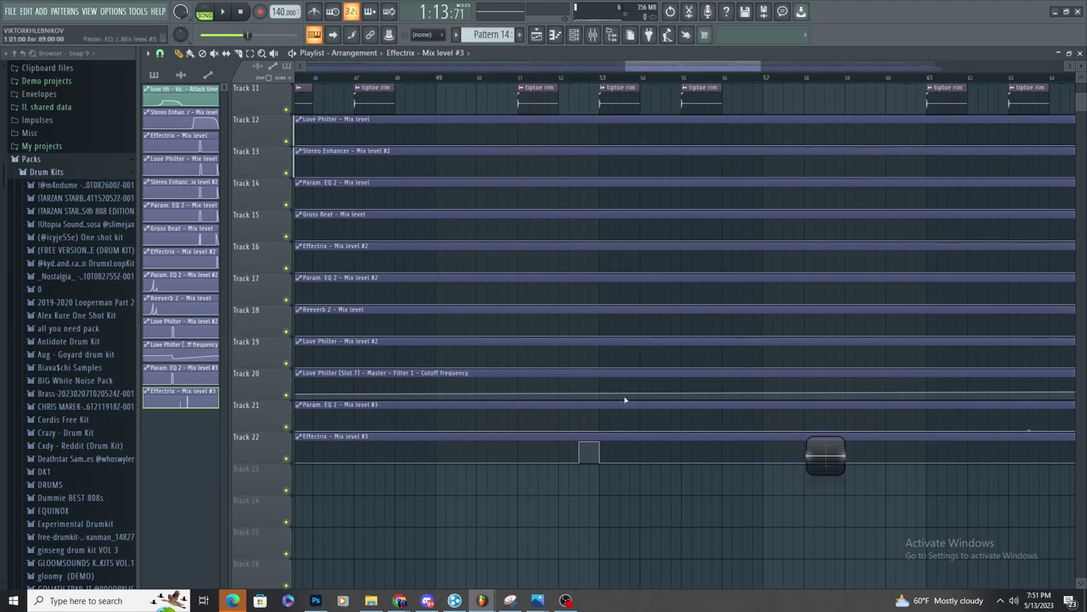
ctrl+scroll(624, 405, down, 6)
scroll(609, 185, up, 5)
scroll(608, 185, up, 5)
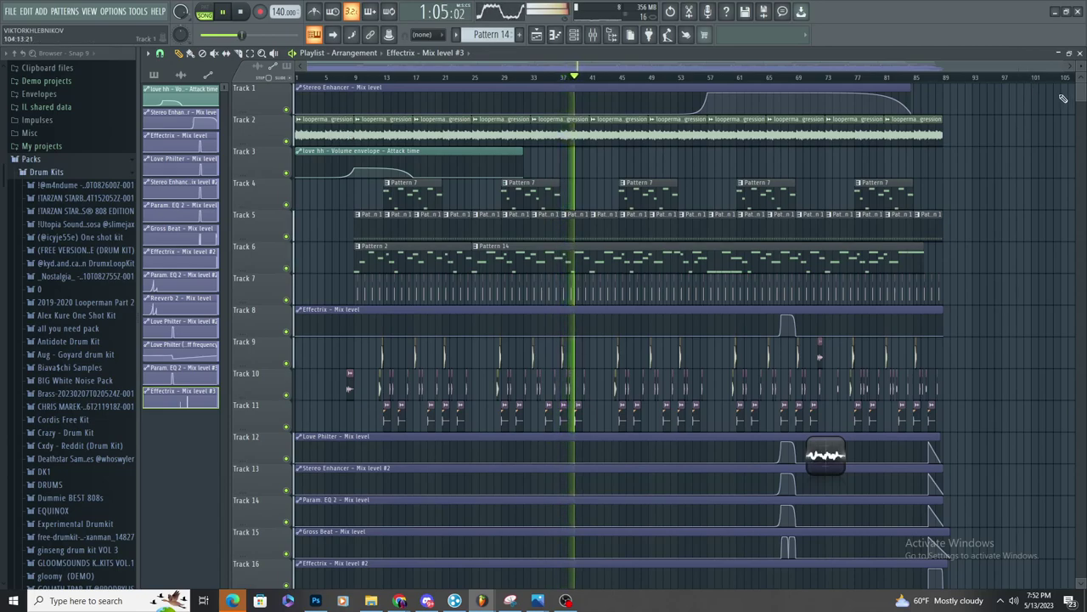
scroll(1079, 102, down, 5)
scroll(841, 211, up, 5)
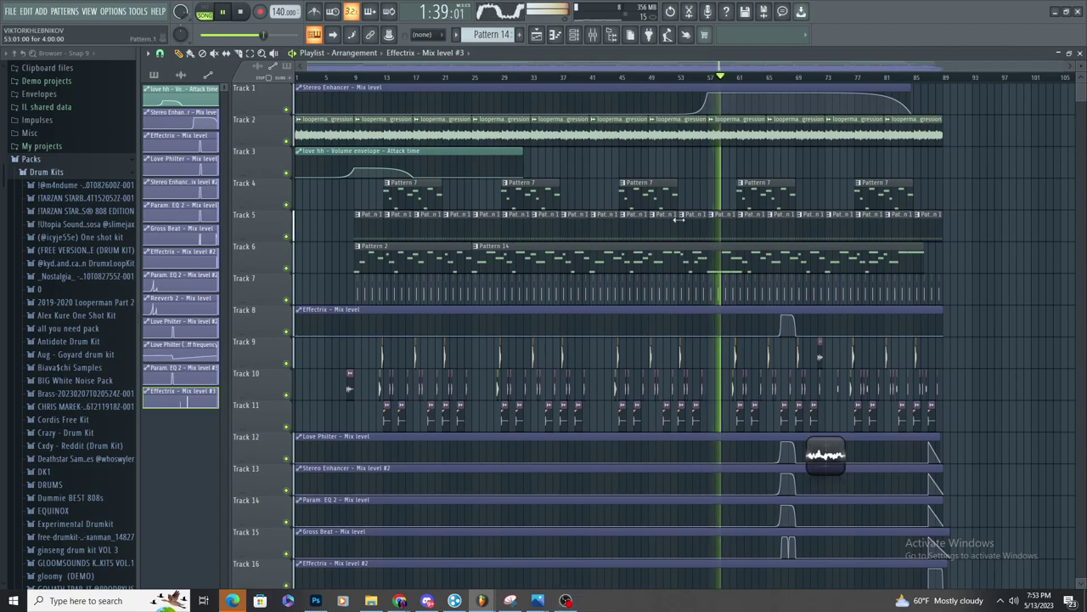
Play from about bar 53 and open the 808 notes of Pattern 14 in the piano roll around bar 32
click(678, 76)
double_click(707, 260)
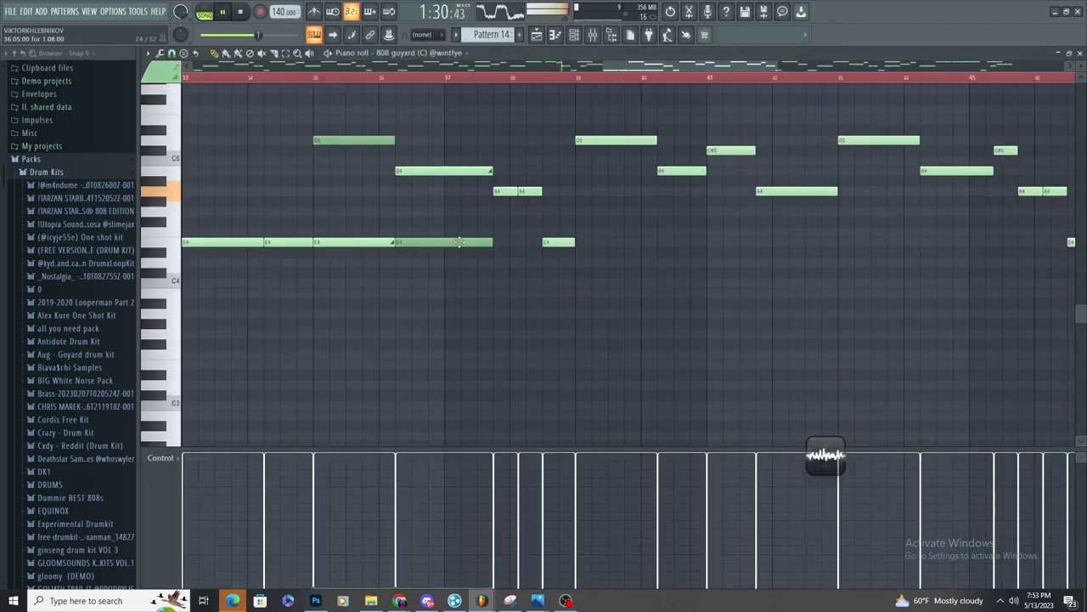
scroll(579, 253, down, 6)
key(space)
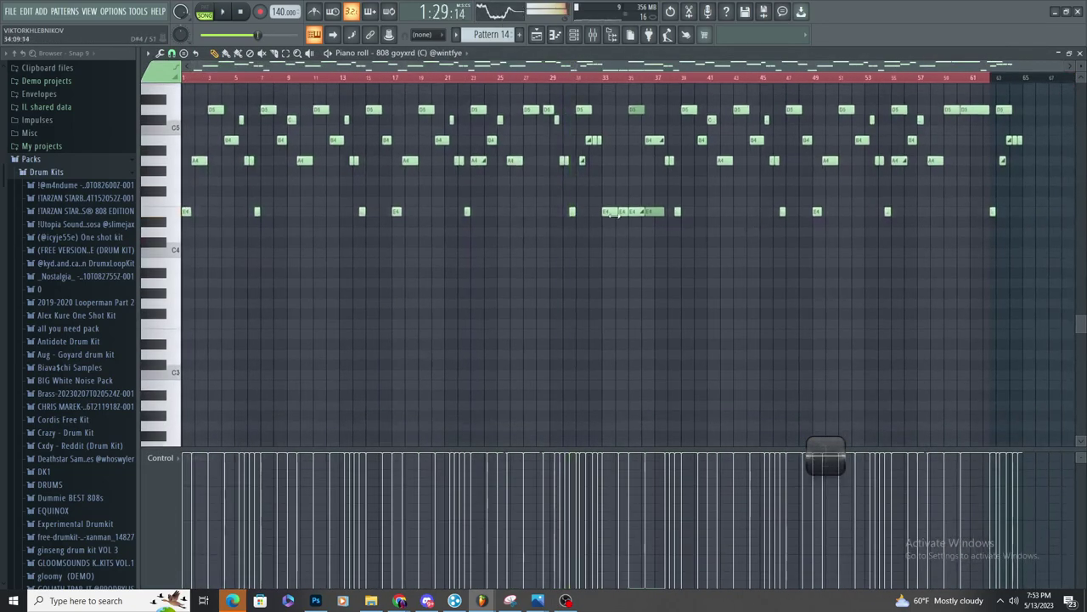
key(space)
scroll(605, 183, up, 9)
Delete the plain B4 note before bar 33 in the 808 line, lengthen the D5 note to bar 33 and audition the change
right_click(630, 145)
drag(623, 141, 683, 144)
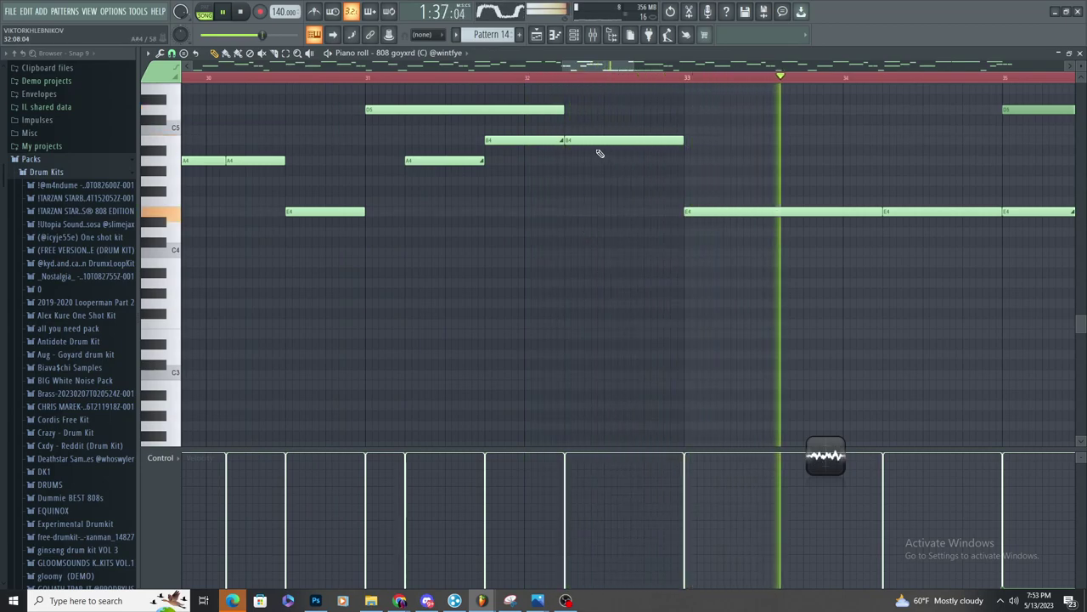
right_click(576, 141)
key(space)
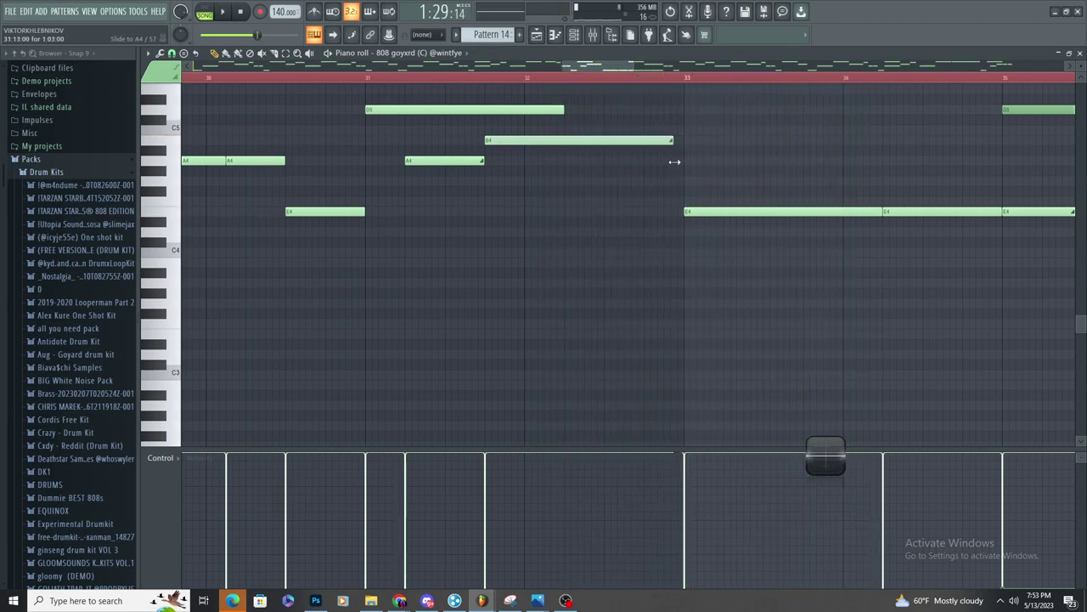
key(ctrl+z)
drag(563, 110, 670, 133)
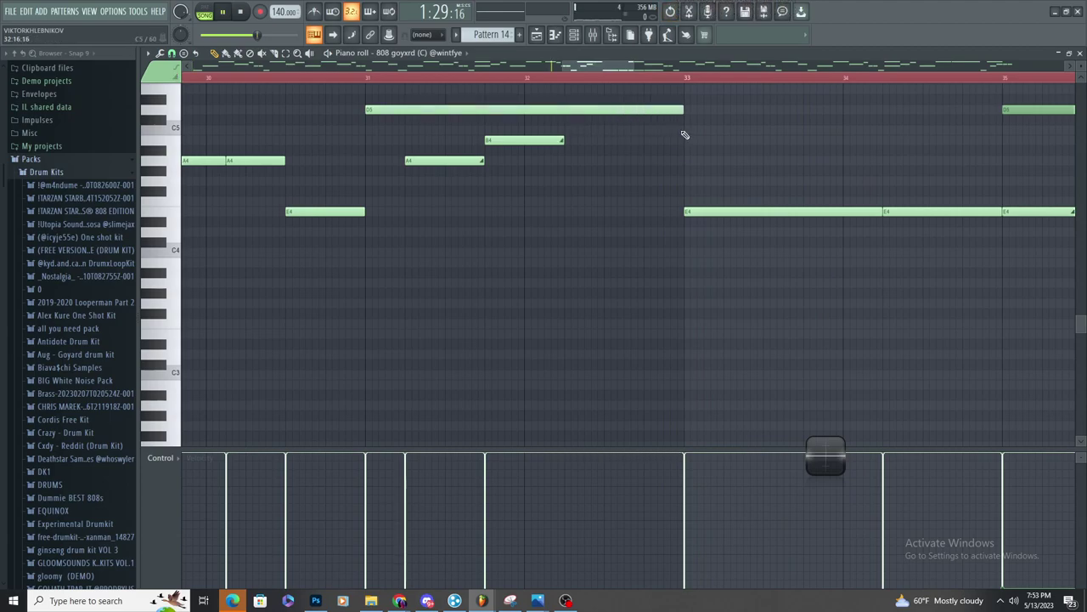
key(space)
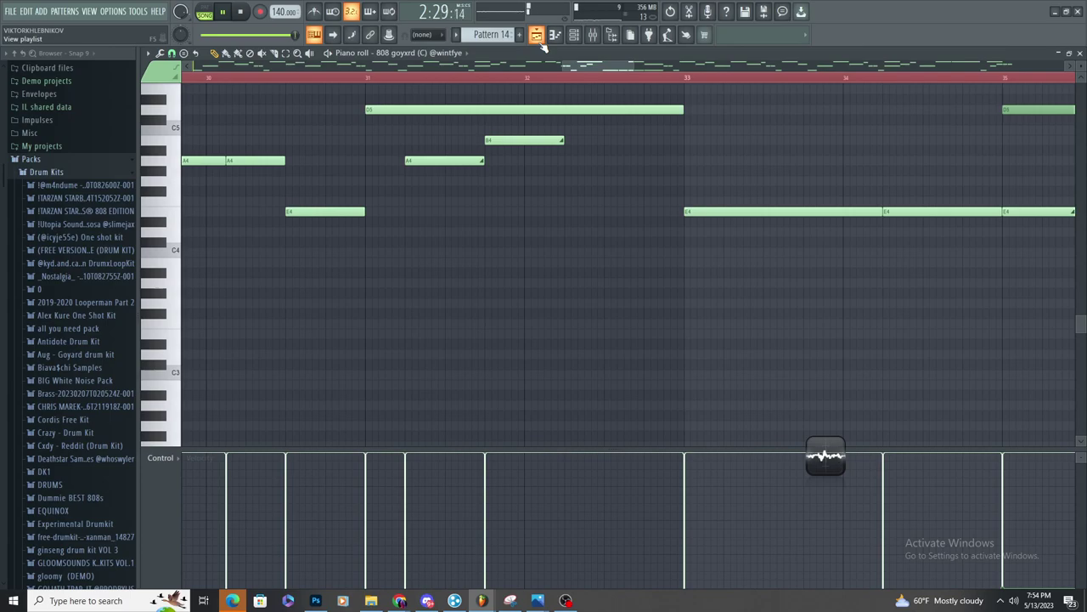
Return to the playlist and save the project as bruhxxx in the UNTAGGED folder
click(538, 37)
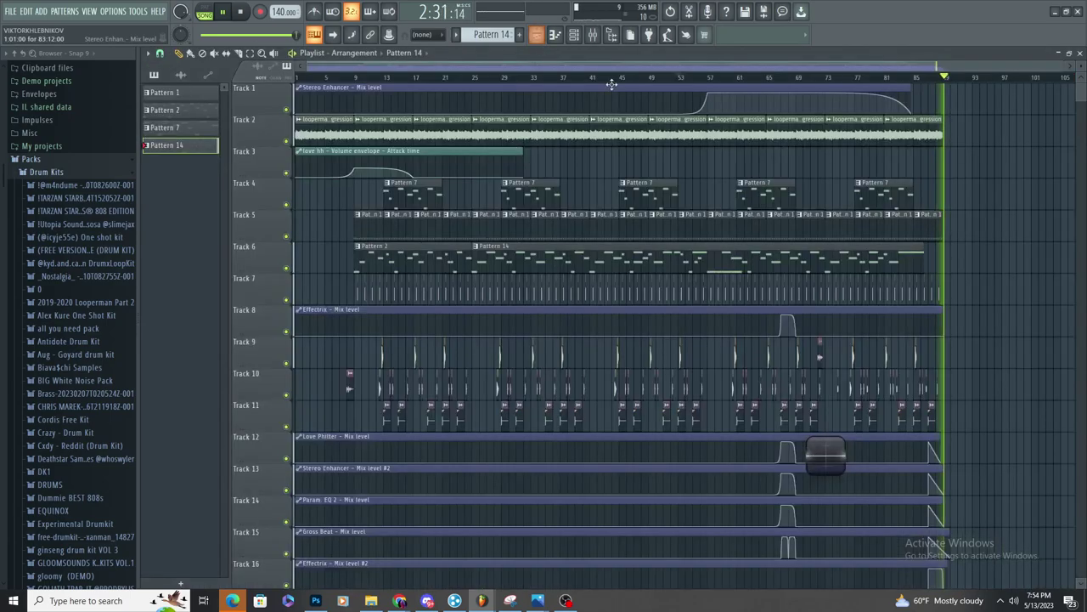
click(10, 12)
click(58, 85)
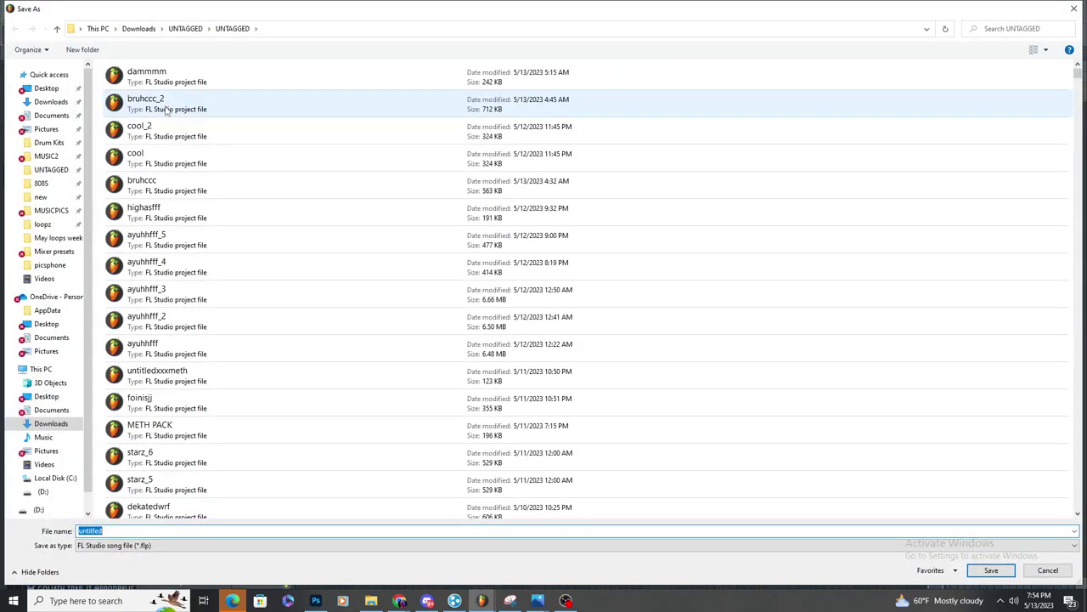
text(bruhxxx)
key(Return)
Export the full song as a 32-bit float WAV file named bruhxxx (dripchord & prodXRN)
click(13, 12)
mouse_move(51, 111)
click(128, 117)
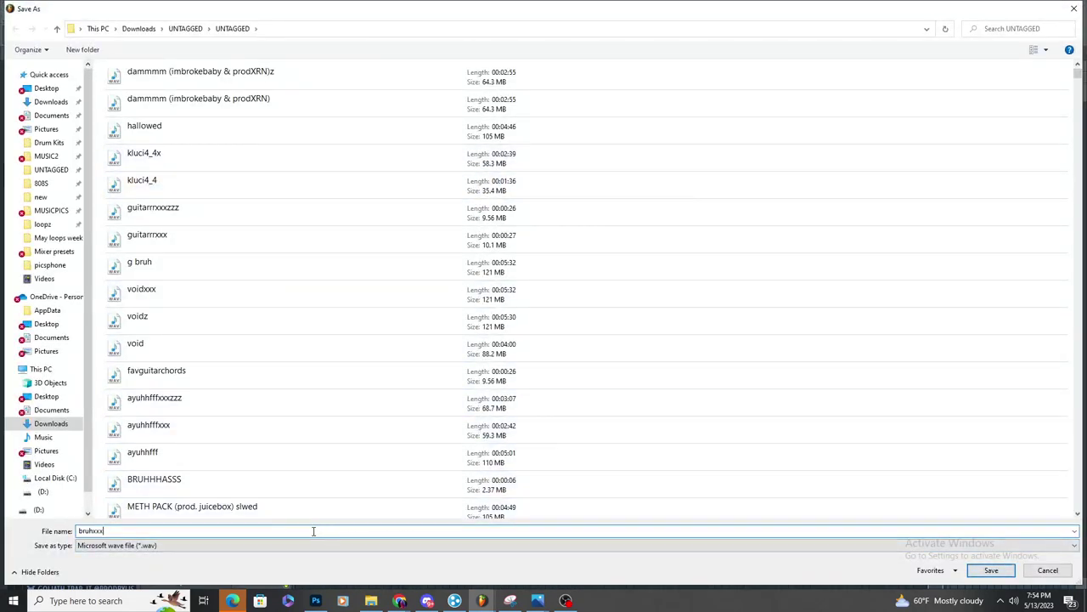
key(alt+Tab)
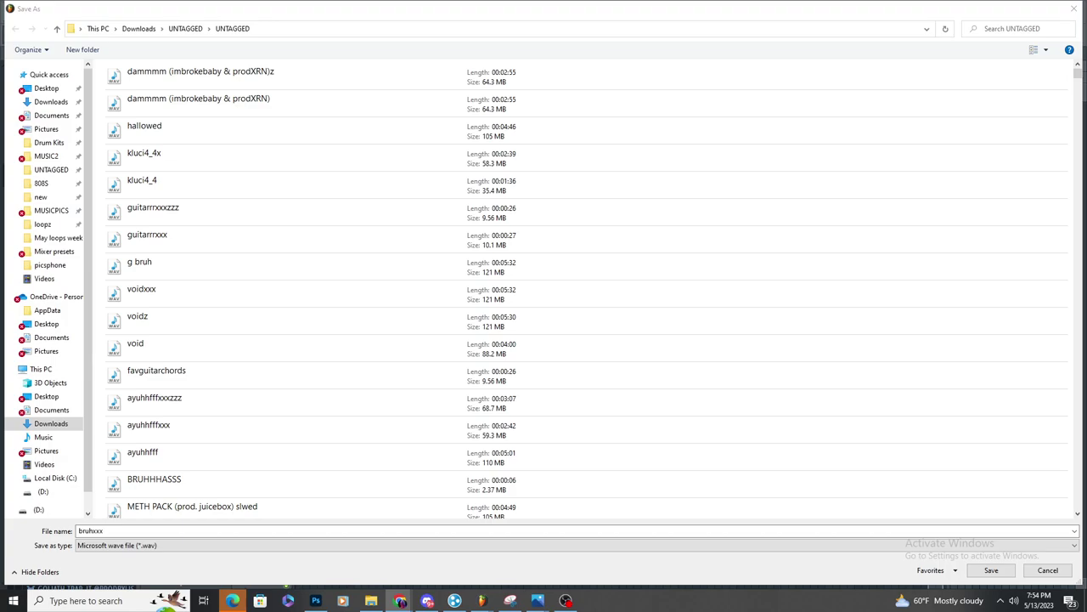
click(185, 531)
click(184, 531)
text((dripchor)
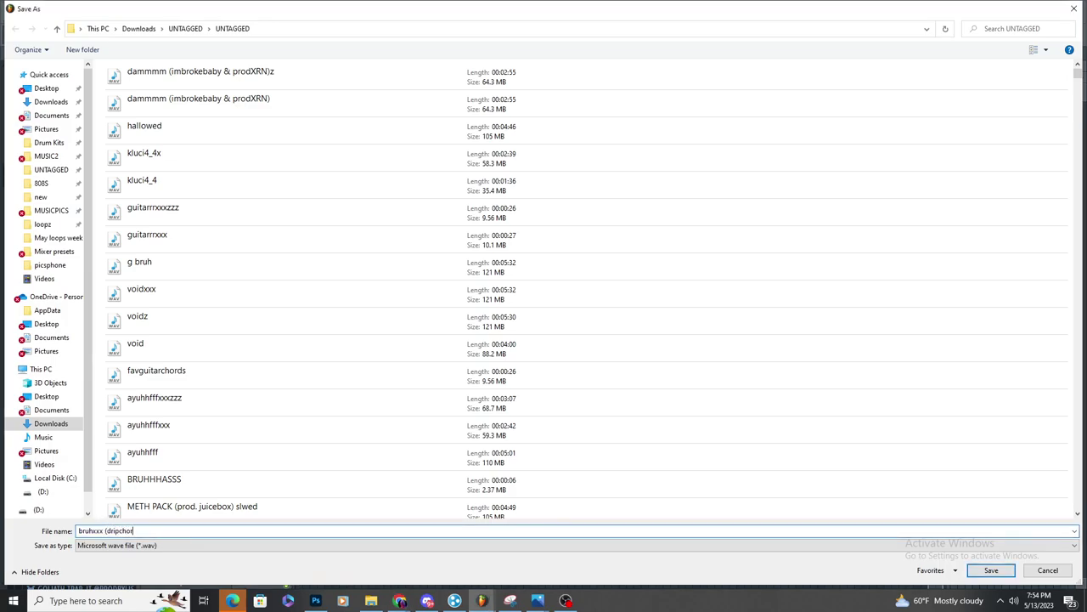
text(d & prodXRN))
key(Return)
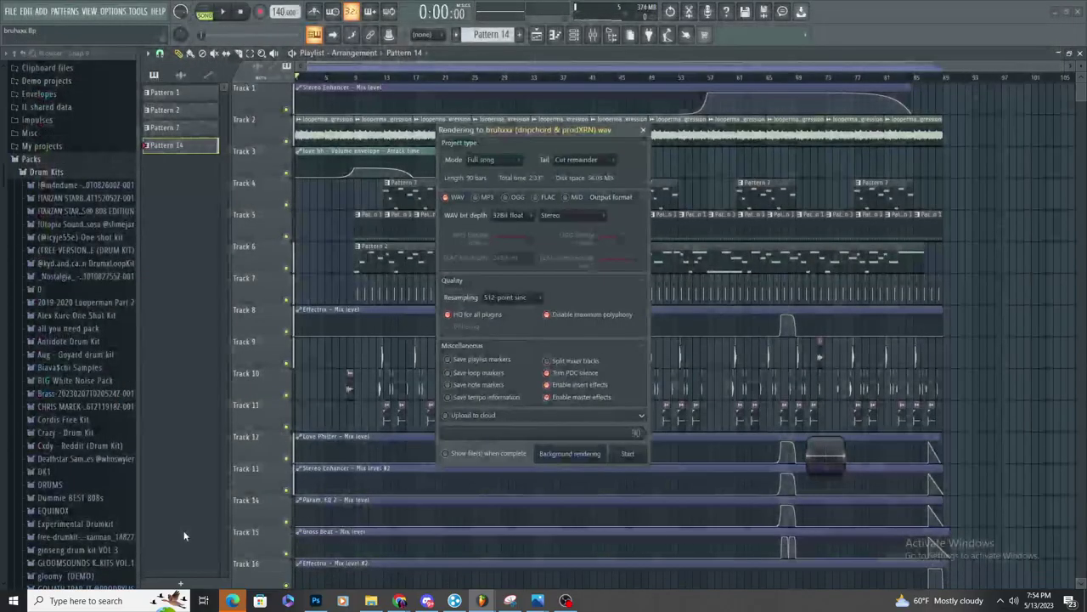
click(627, 453)
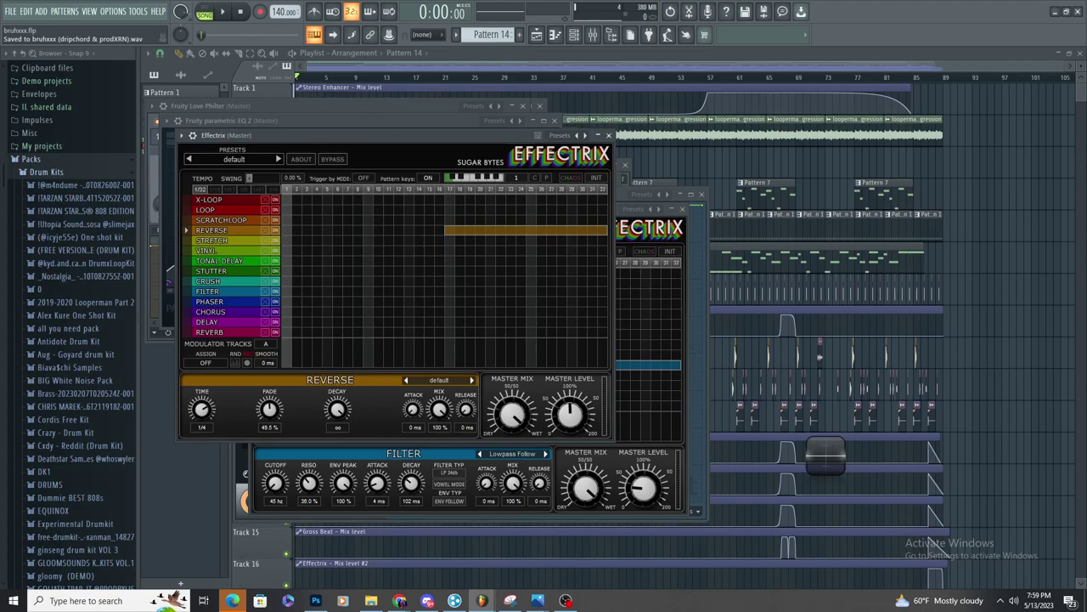
Bring the rendered bruhxxx WAV from the UNTAGGED folder into the playlist at bar 1 of track 24
click(536, 35)
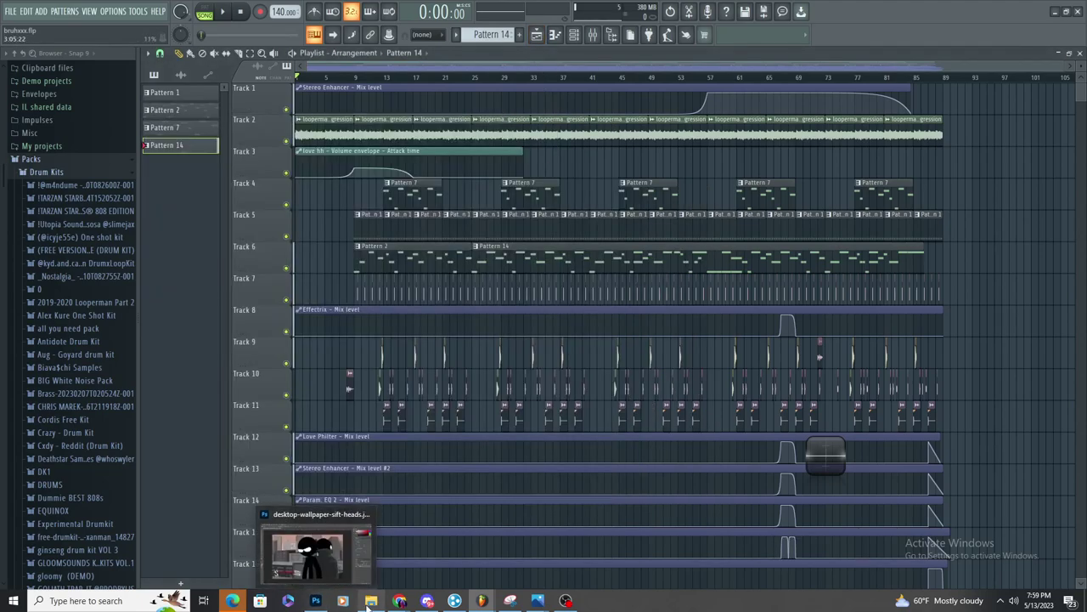
click(335, 544)
click(341, 327)
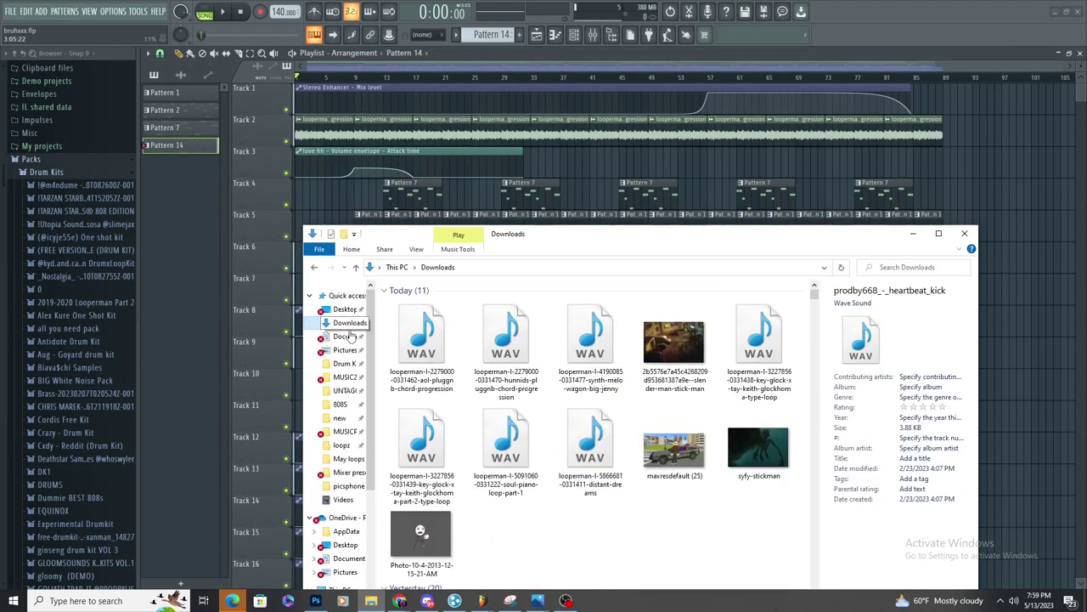
click(339, 395)
click(340, 391)
drag(621, 289, 299, 537)
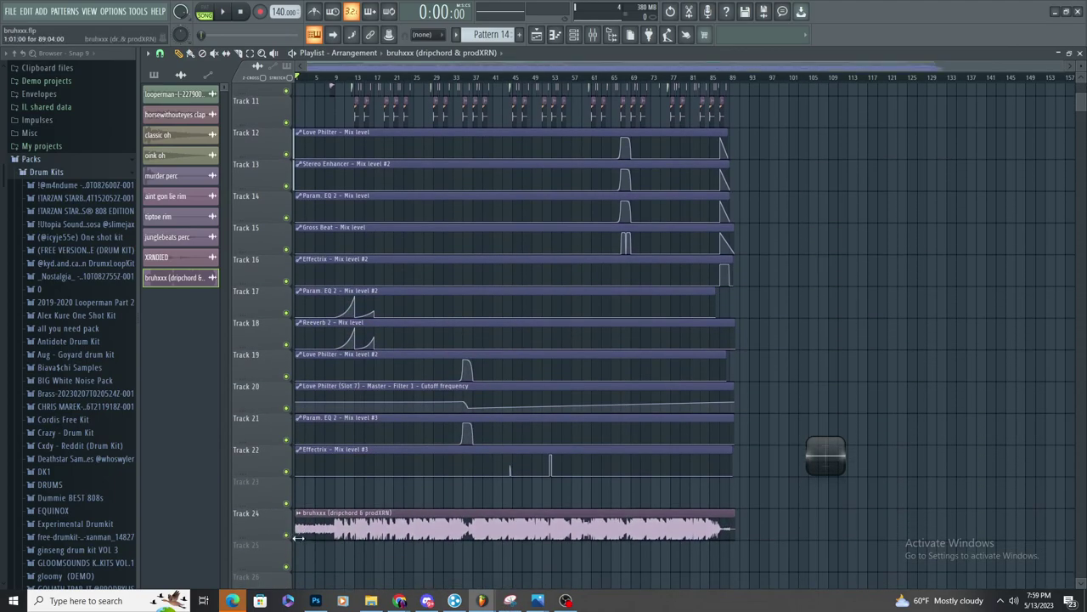
Move the rendered audio clip to start at bar 89 on track 12 and play briefly from about bar 87
drag(303, 539, 574, 558)
drag(621, 530, 542, 148)
click(720, 78)
key(space)
scroll(875, 161, up, 3)
key(space)
scroll(554, 137, up, 5)
scroll(505, 128, up, 3)
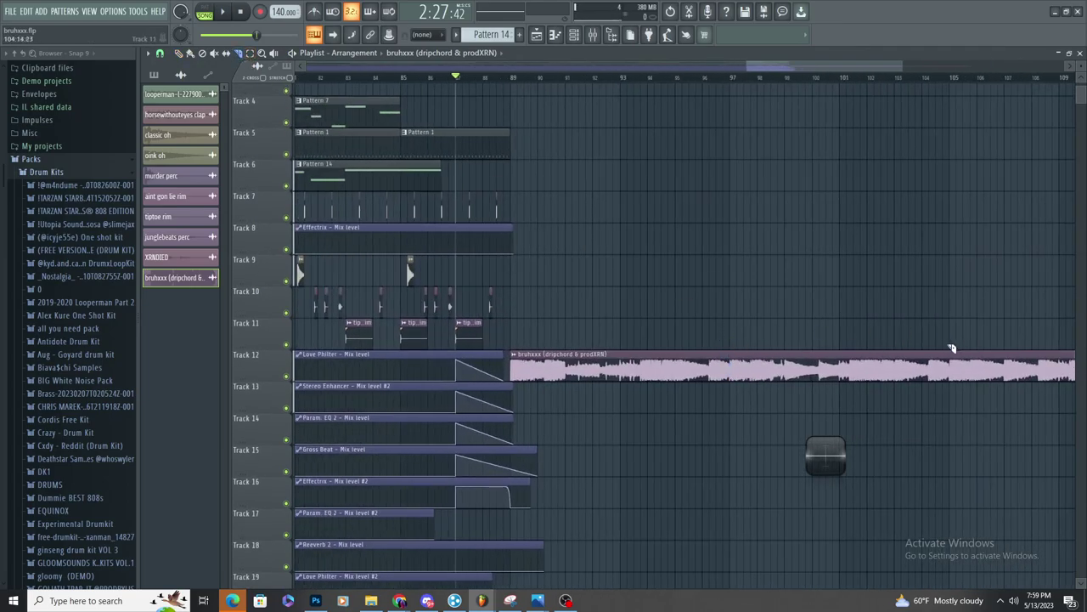
Slice the rendered audio clip on track 12 at about bar 105
drag(944, 392, 943, 400)
scroll(807, 335, down, 4)
scroll(785, 320, up, 3)
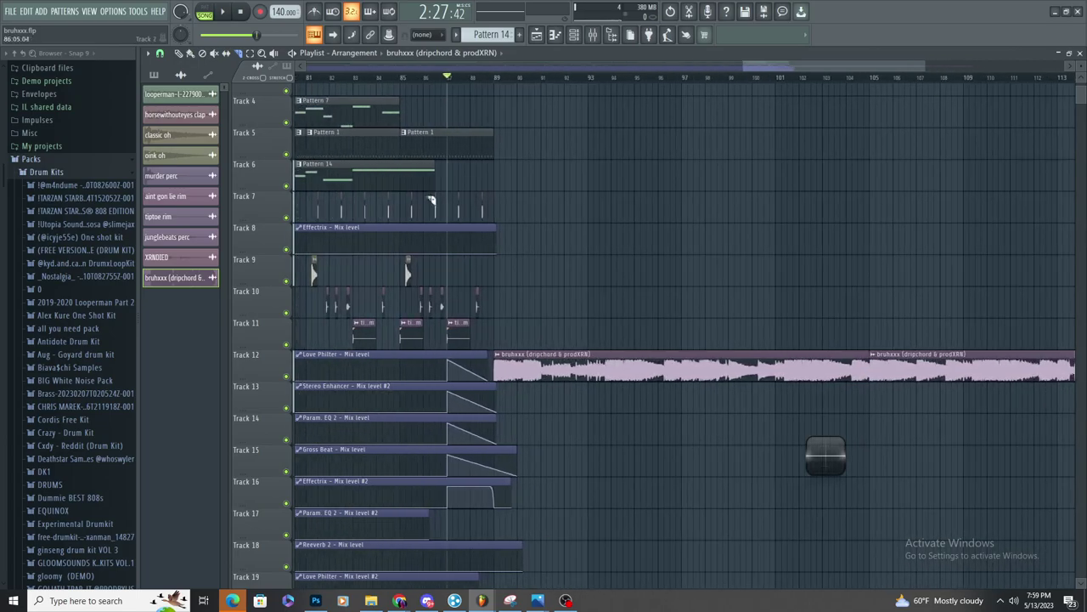
Delete the second slice of the rendered audio, trim the remaining clip, and move it to bar 91 on track 11
right_click(885, 361)
drag(869, 367, 681, 367)
key(space)
drag(610, 374, 610, 340)
drag(728, 333, 765, 331)
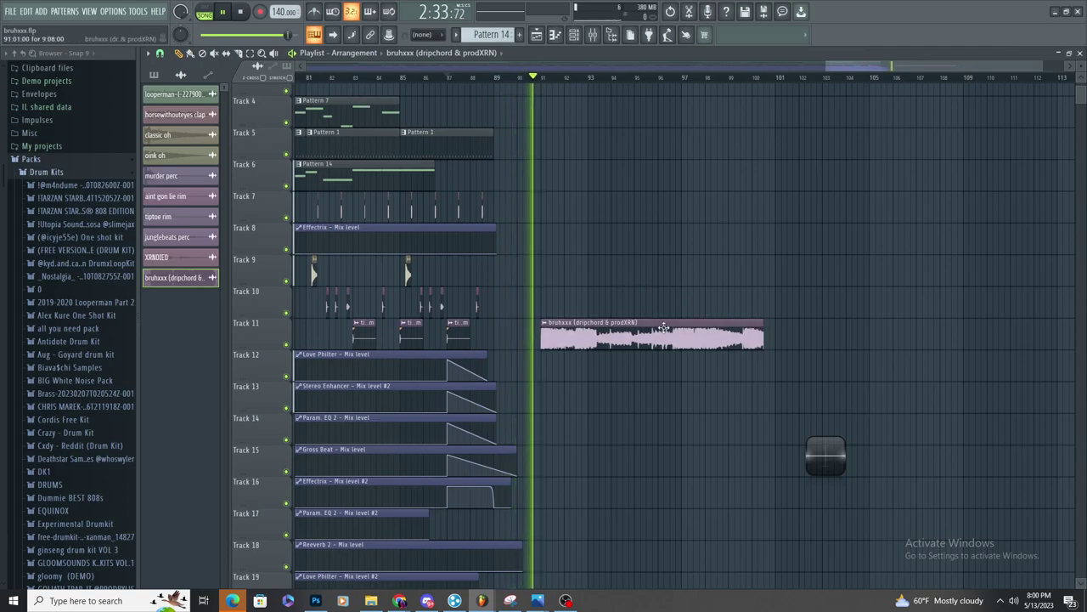
Play the rendered audio clip on track 11 and inspect its waveform and position after the song's ending
double_click(663, 327)
scroll(927, 326, up, 2)
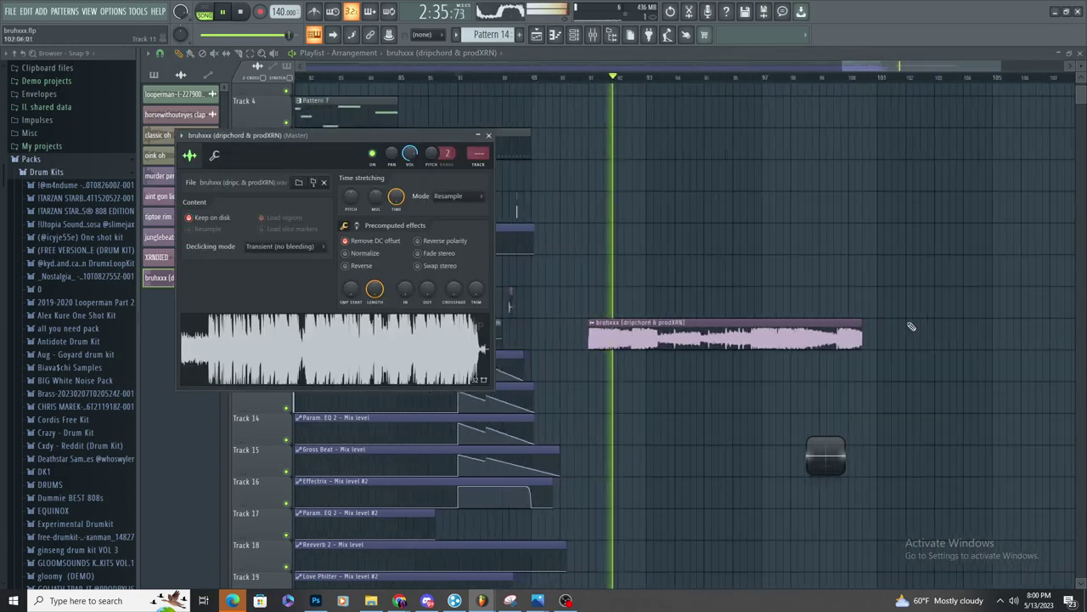
scroll(866, 350, down, 3)
scroll(887, 350, up, 4)
click(925, 353)
right_click(927, 352)
scroll(816, 378, down, 4)
scroll(812, 417, up, 3)
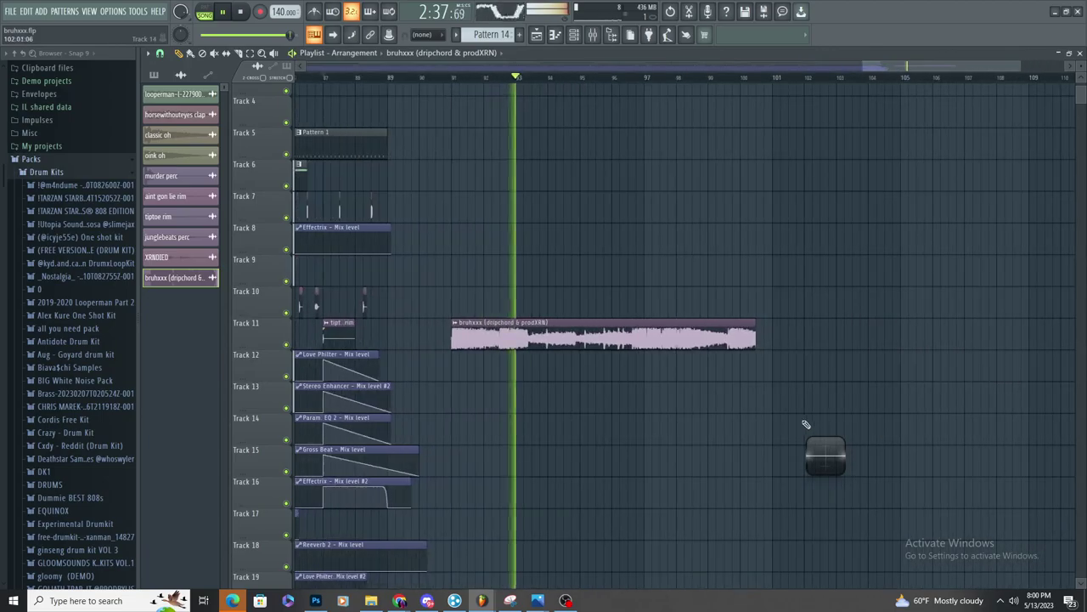
scroll(803, 419, down, 3)
scroll(892, 400, down, 2)
scroll(984, 385, up, 3)
scroll(987, 365, down, 4)
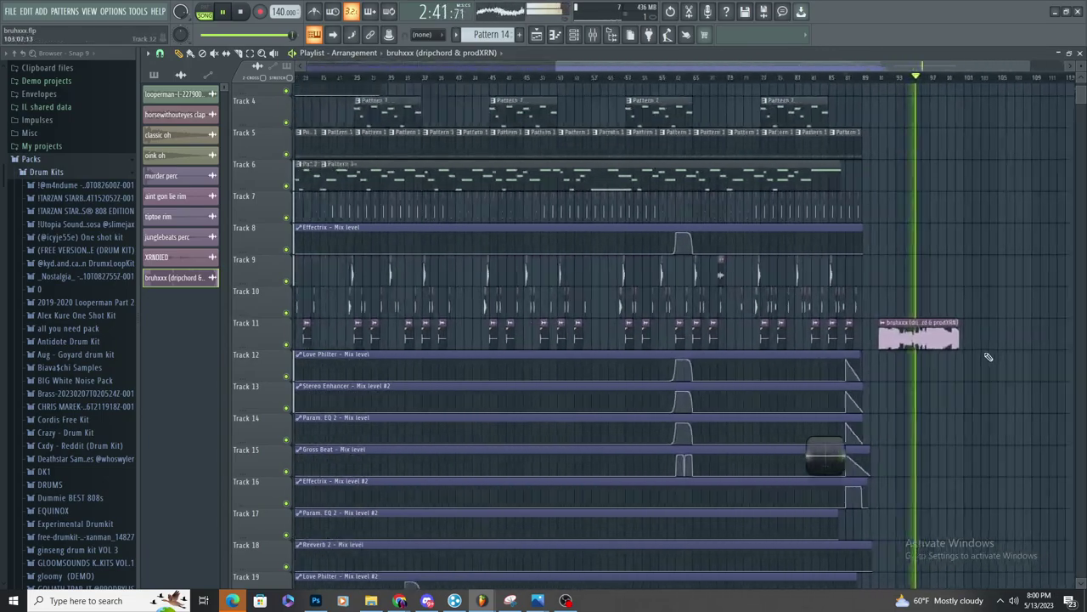
scroll(860, 374, up, 2)
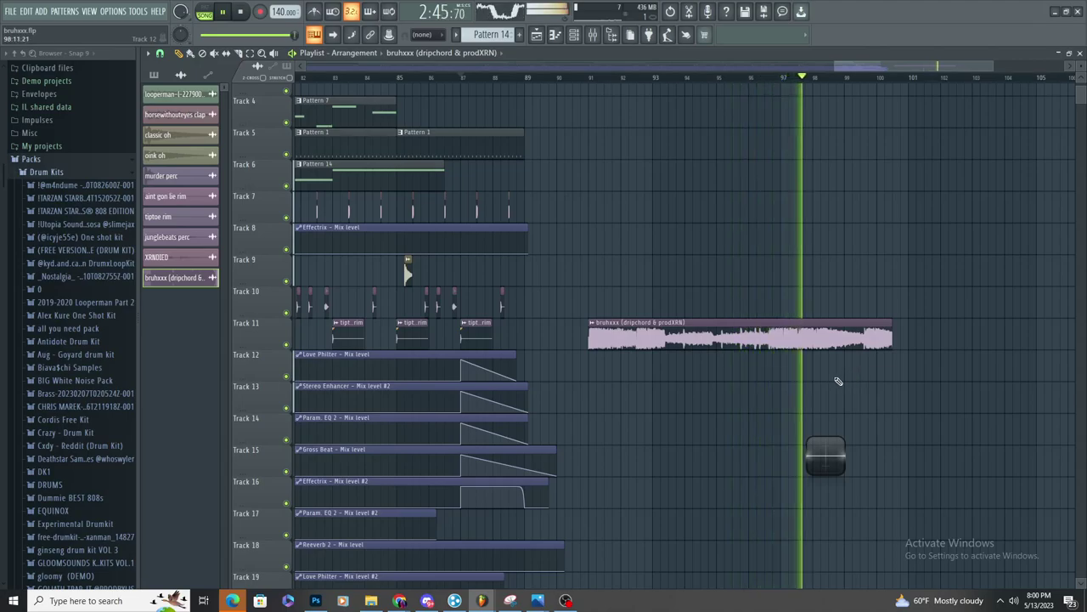
scroll(850, 382, down, 3)
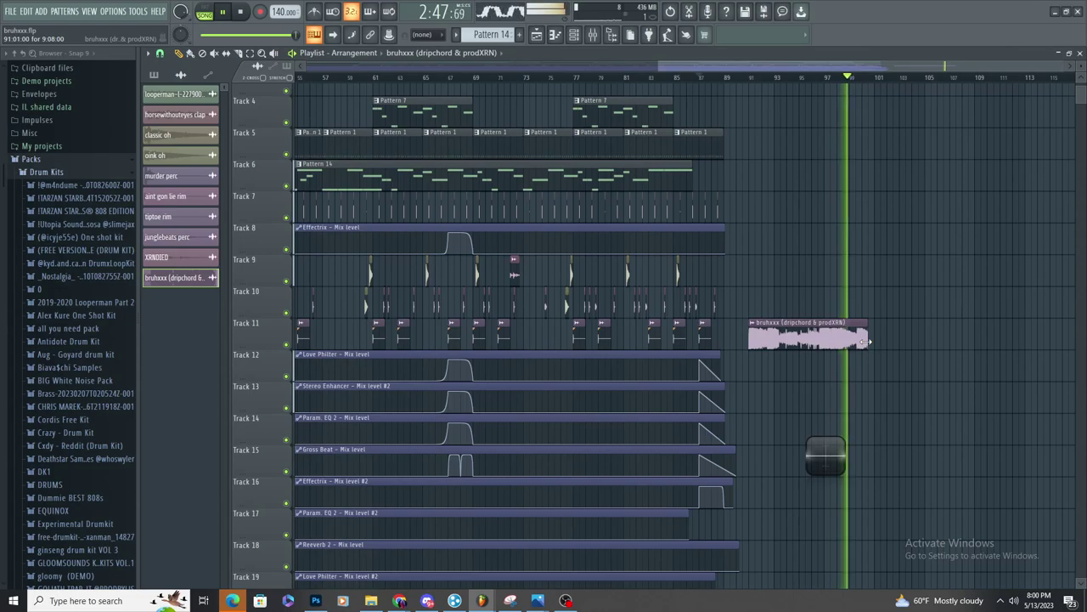
scroll(854, 383, down, 3)
scroll(1011, 350, up, 3)
scroll(1012, 346, up, 1)
key(space)
key(space)
right_click(857, 346)
scroll(857, 346, down, 3)
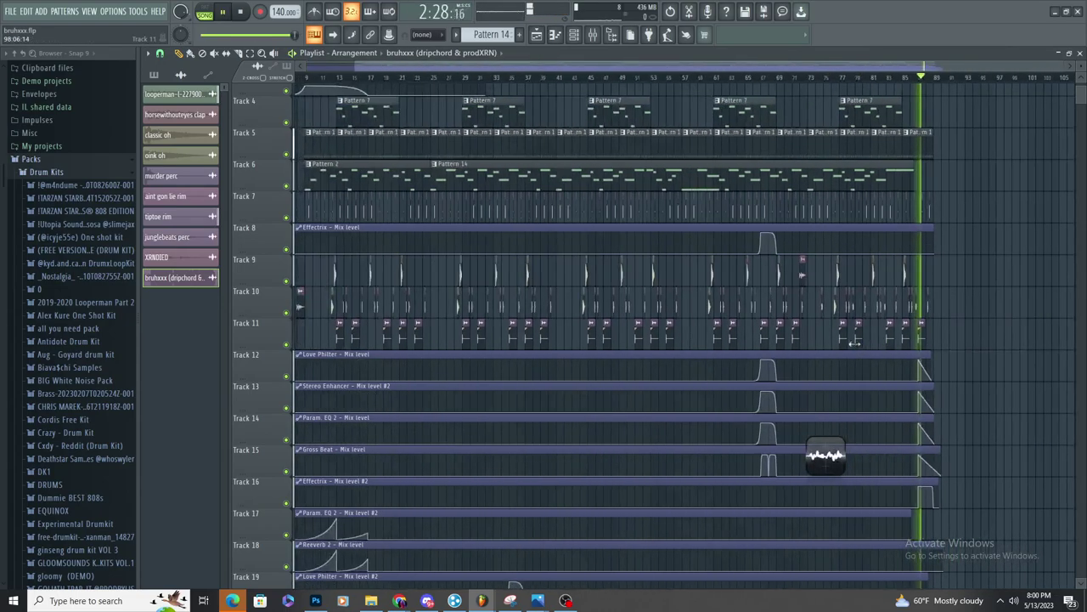
scroll(858, 349, up, 3)
key(ctrl+z)
Route the rendered audio clip to mixer insert 21 and load Fruity Love Philter in slot 1
scroll(726, 416, up, 4)
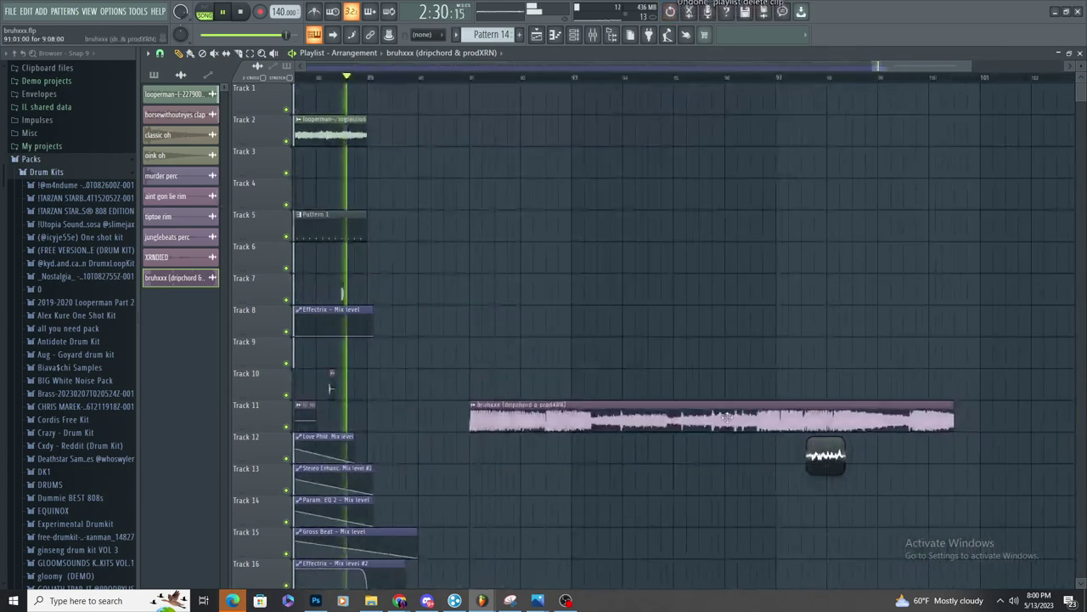
double_click(727, 417)
key(F9)
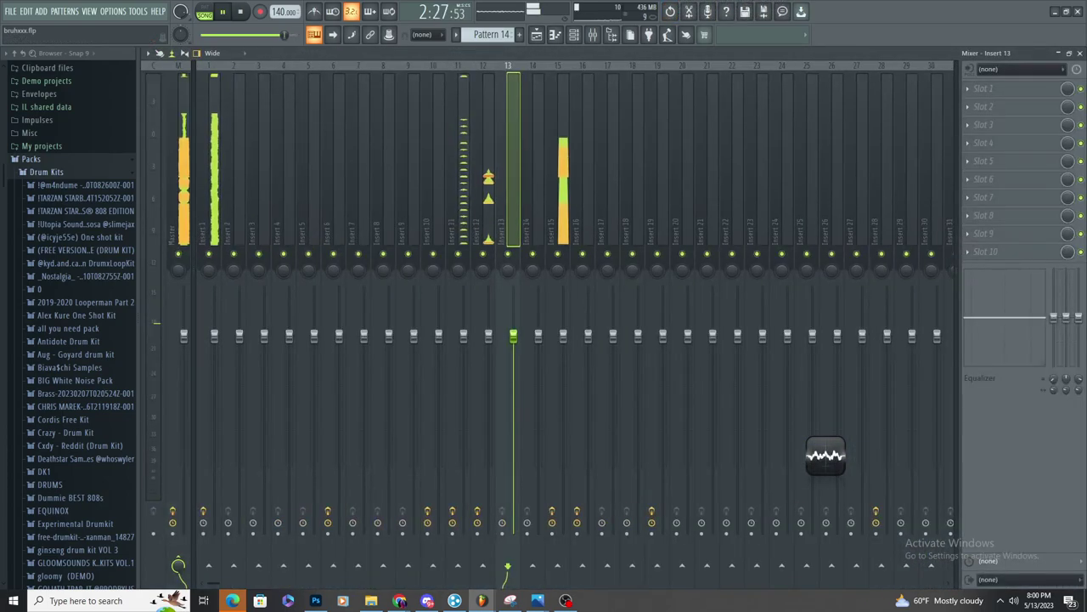
click(712, 153)
click(983, 88)
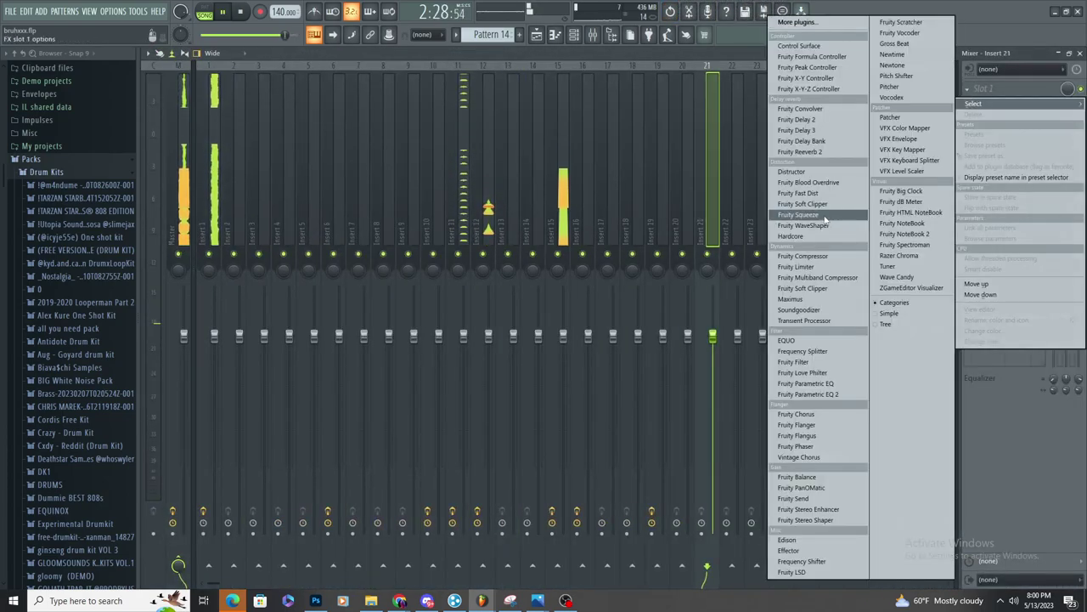
click(828, 374)
Add Fruity Parametric EQ 2 in slot 2 of insert 21, cutting the lows and highs and slightly dipping band 5
click(994, 109)
click(808, 394)
drag(272, 275, 226, 343)
drag(431, 276, 508, 344)
drag(399, 275, 374, 294)
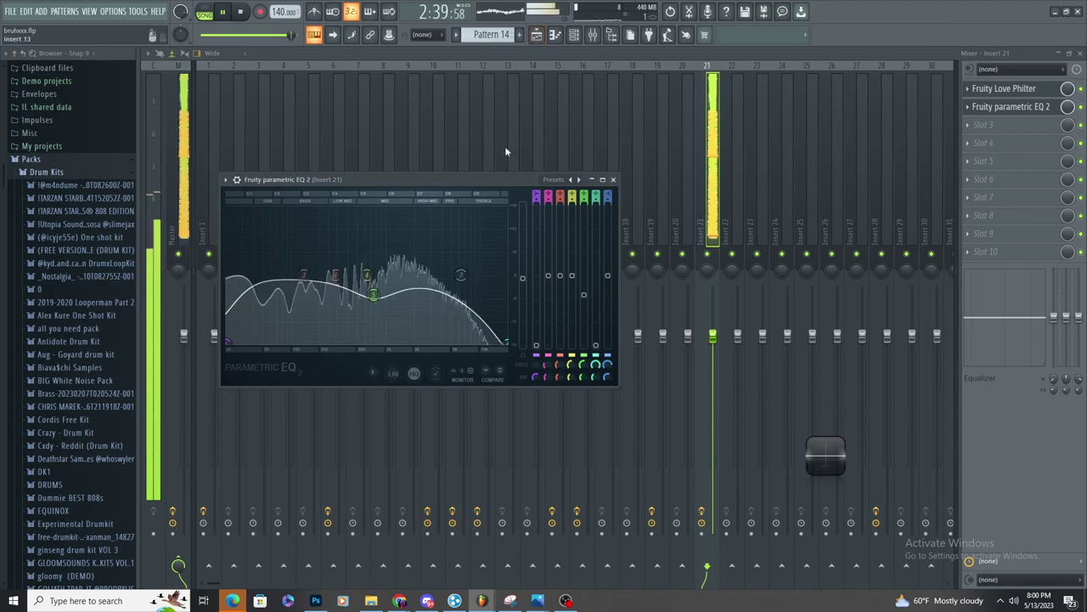
key(F5)
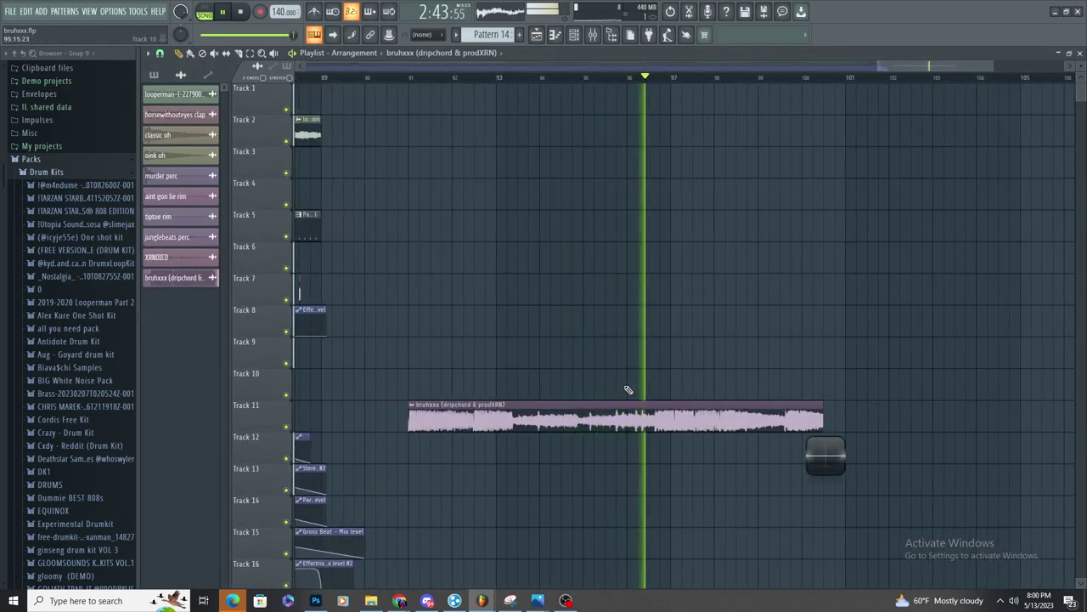
Slice the rendered audio clip on track 11 at about 98:03:00
scroll(606, 388, down, 3)
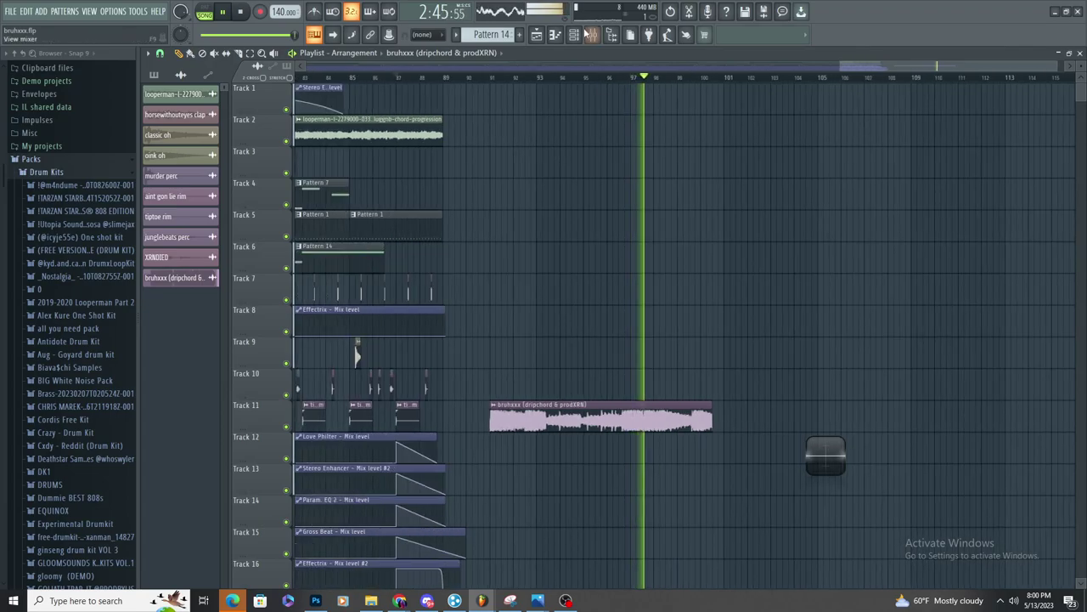
scroll(614, 252, up, 3)
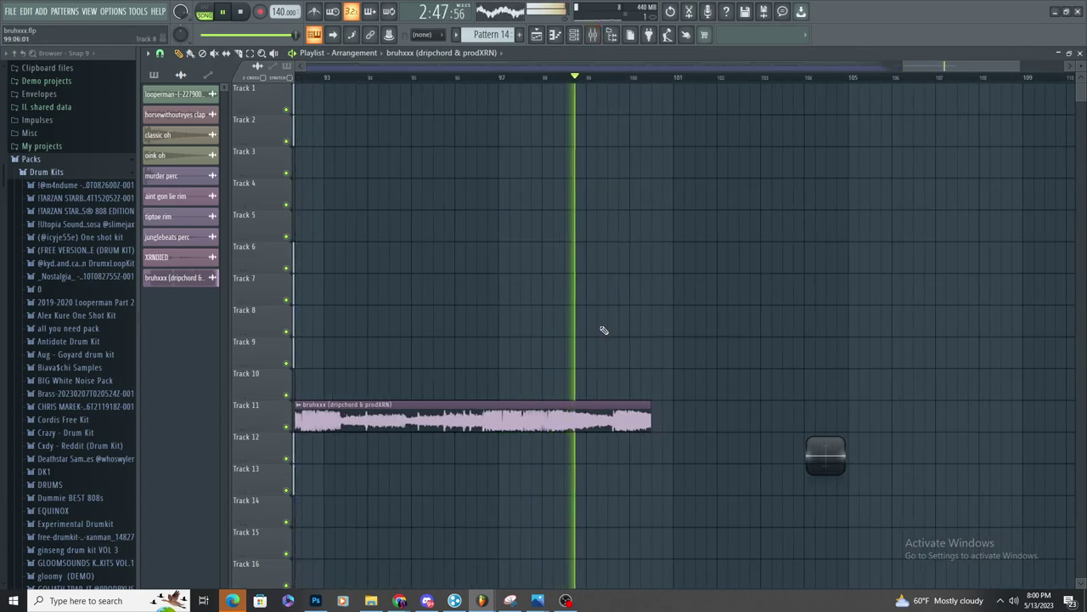
scroll(603, 329, up, 3)
click(336, 73)
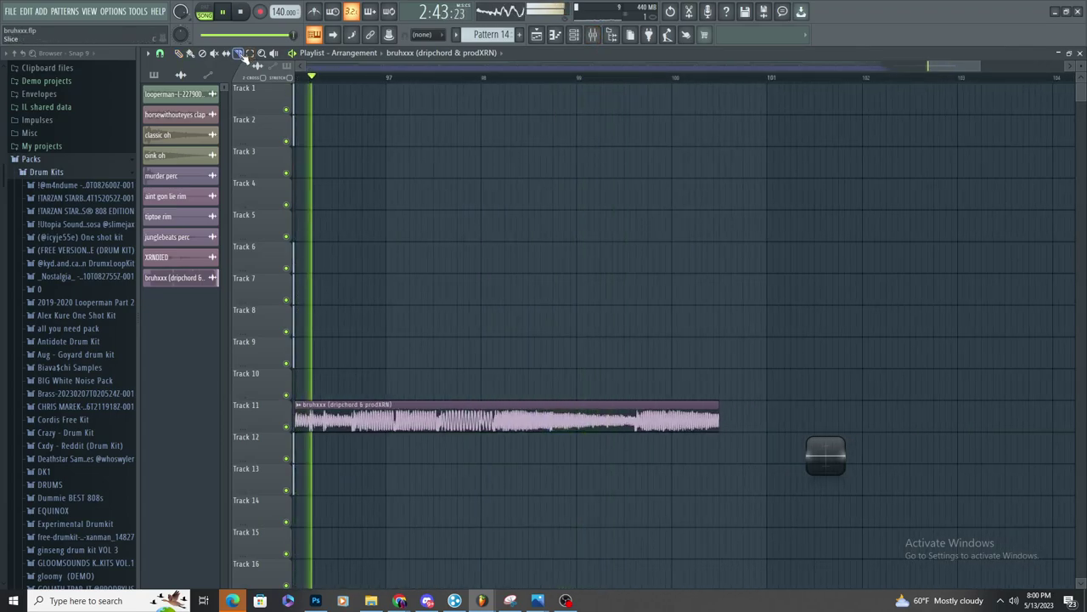
scroll(525, 386, up, 3)
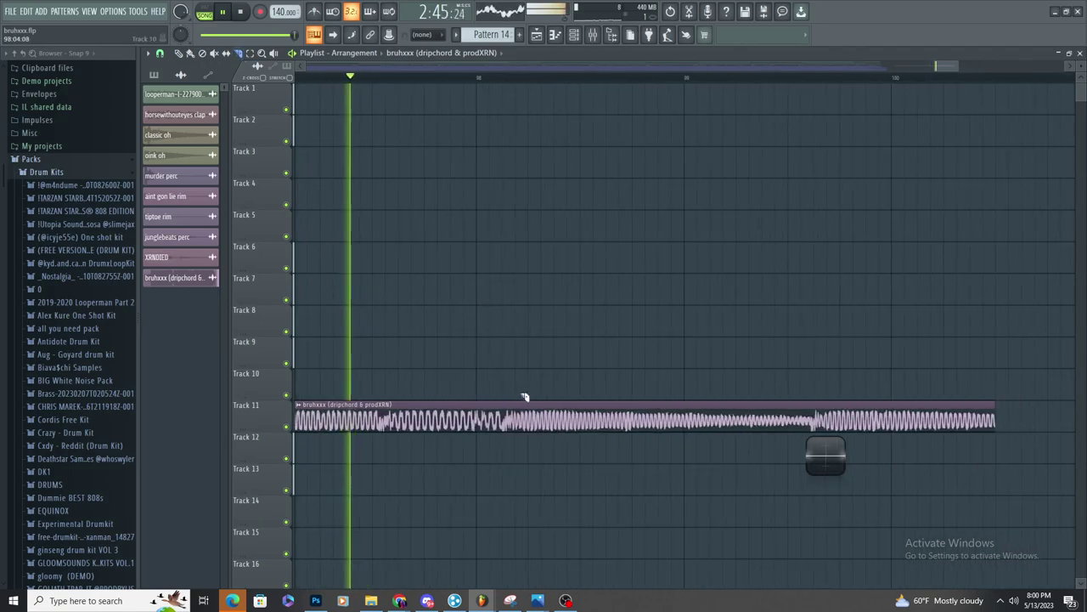
scroll(516, 445, down, 8)
key(space)
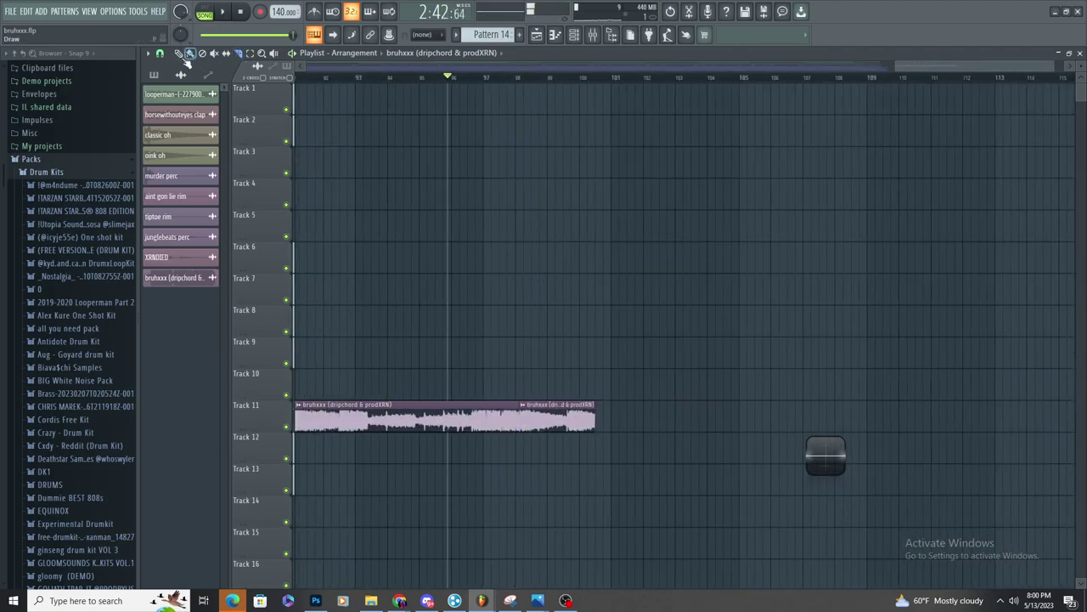
Extend the five mix level automation clips on tracks 12 to 16 past the end of the rendered audio
click(179, 55)
scroll(660, 512, down, 4)
key(space)
scroll(725, 393, down, 1)
double_click(724, 351)
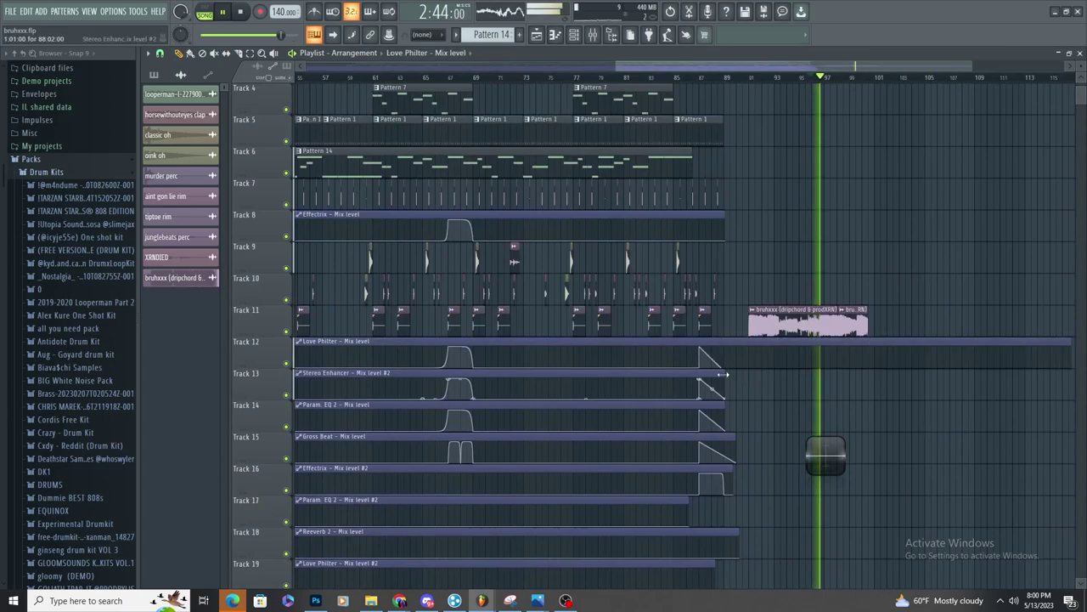
drag(725, 375, 1077, 381)
drag(721, 407, 990, 418)
key(space)
key(space)
drag(727, 491, 1054, 486)
drag(732, 439, 1070, 440)
Add automation steps at 98:03:00 on tracks 12 to 16 that raise the effect mix levels at the audio slice
scroll(885, 416, up, 4)
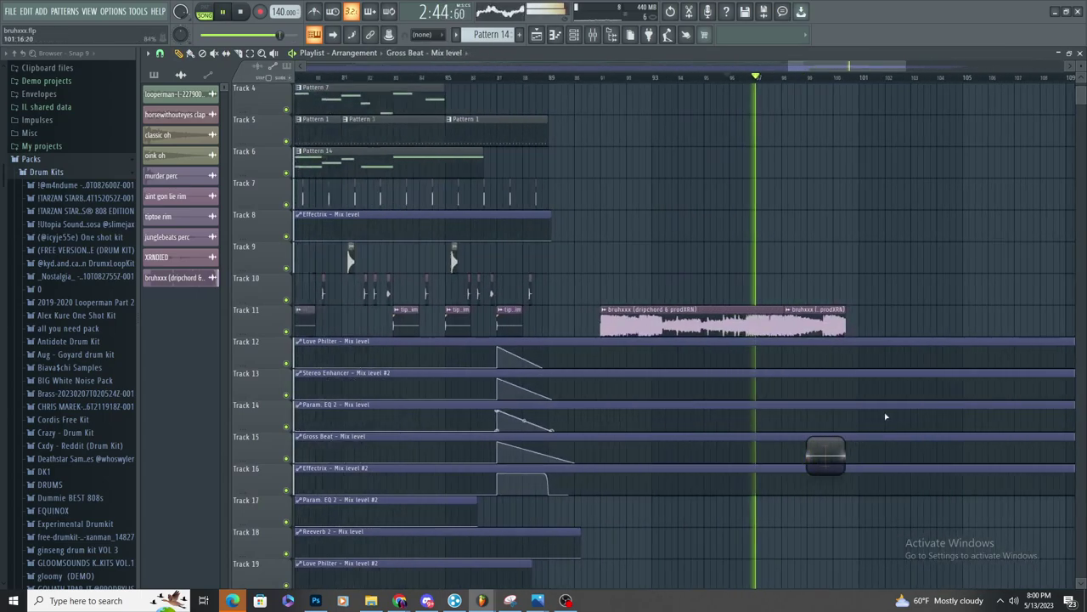
scroll(886, 416, up, 3)
scroll(799, 501, up, 1)
click(363, 78)
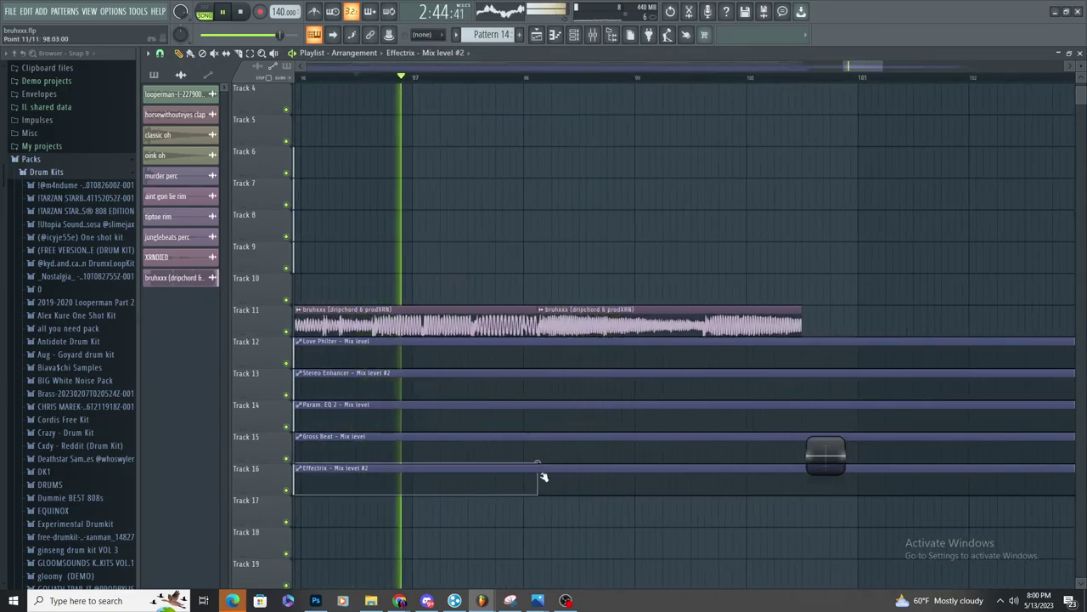
right_click(538, 442)
right_click(540, 426)
key(space)
key(space)
right_click(538, 411)
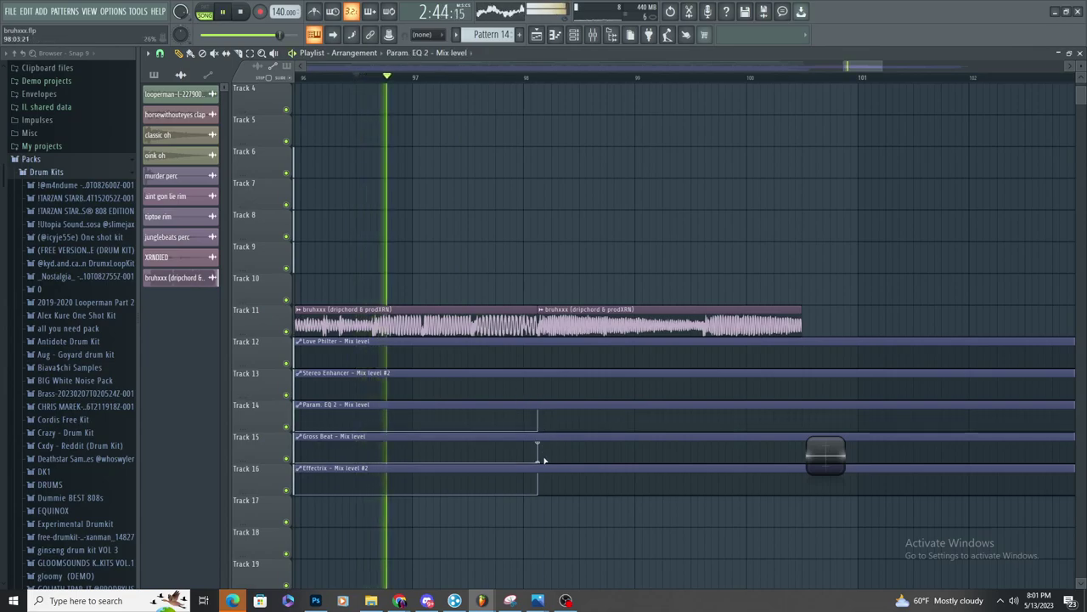
click(539, 440)
right_click(540, 394)
right_click(540, 387)
right_click(542, 360)
right_click(543, 355)
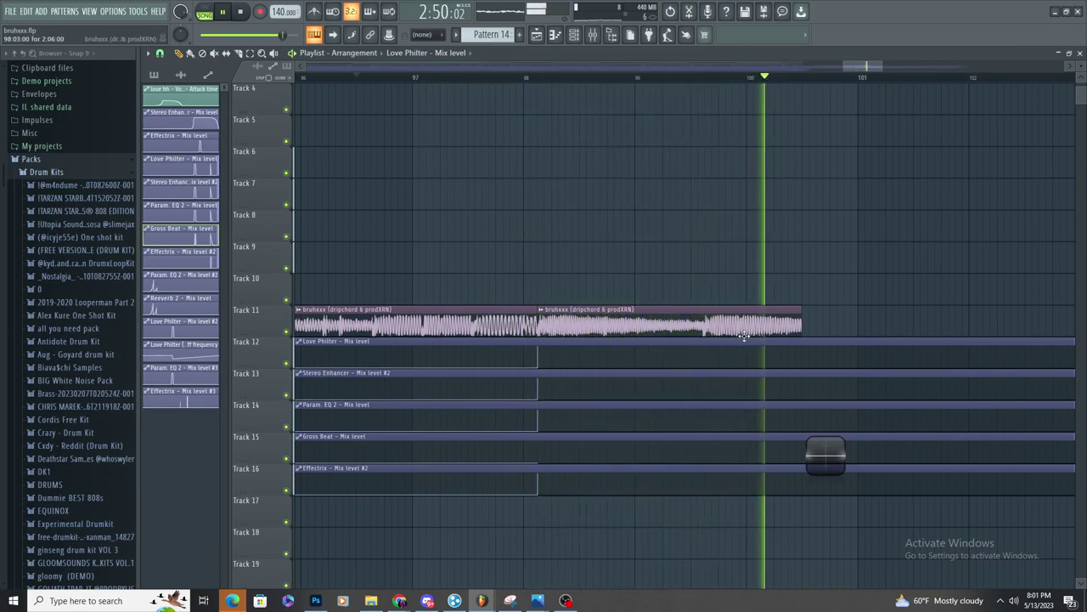
Make the second slice of the rendered audio unique, adjust its channel volume, and play it back
click(554, 78)
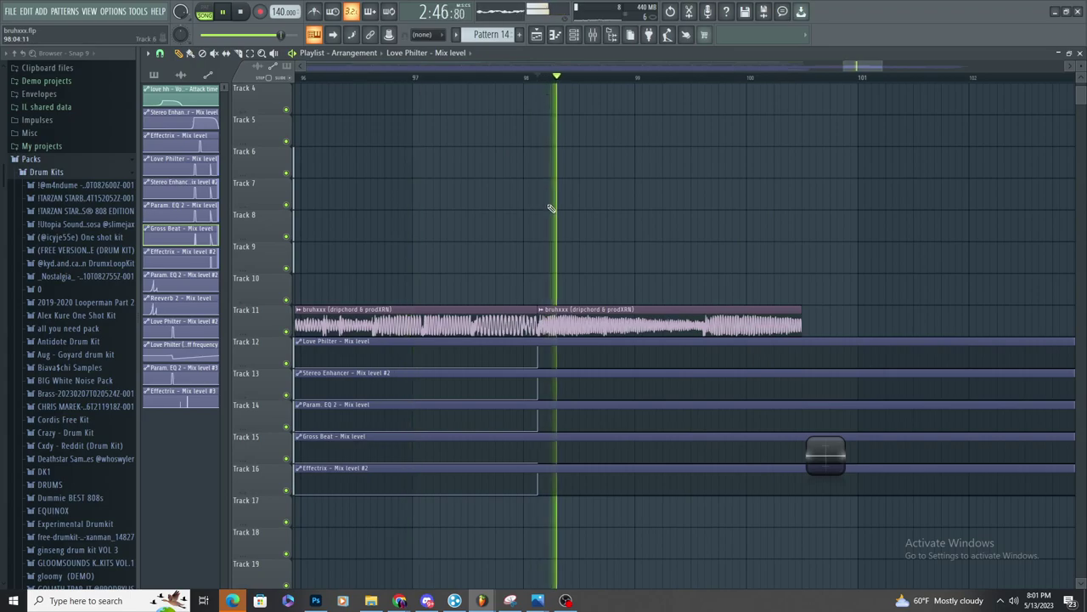
key(space)
double_click(557, 323)
click(541, 311)
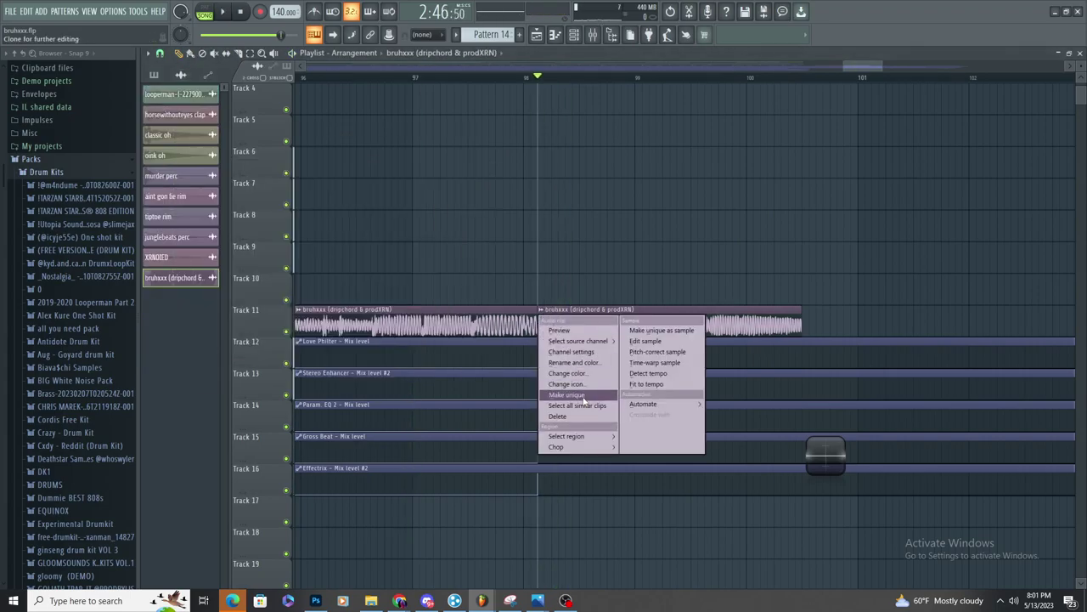
click(567, 395)
key(space)
drag(429, 174, 429, 176)
key(space)
key(space)
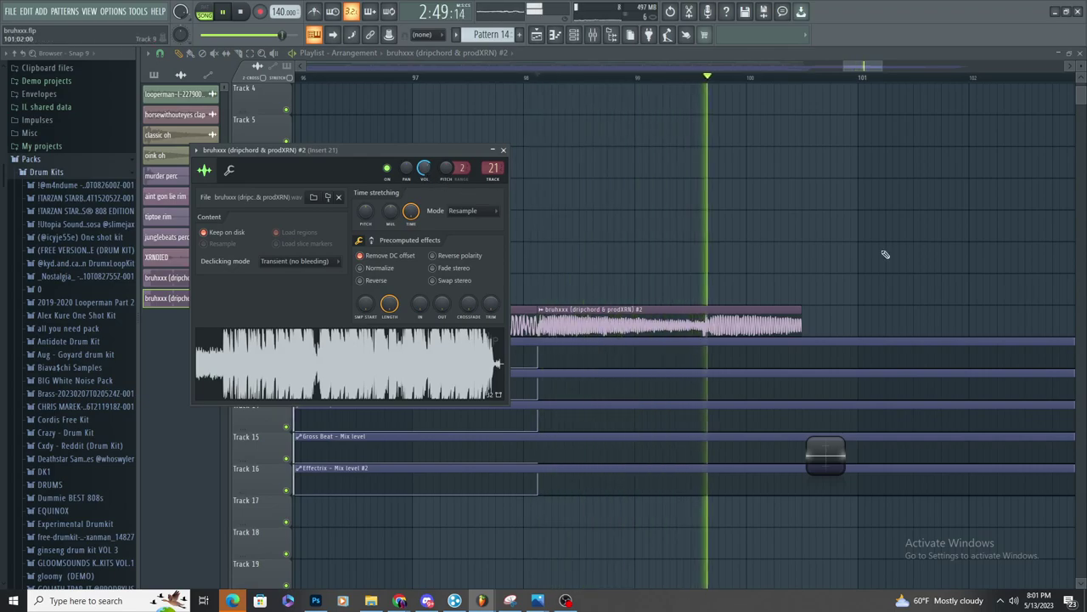
click(945, 281)
right_click(945, 284)
Select the whole arrangement from bar 1 to bar 101 on the timeline
scroll(897, 320, down, 8)
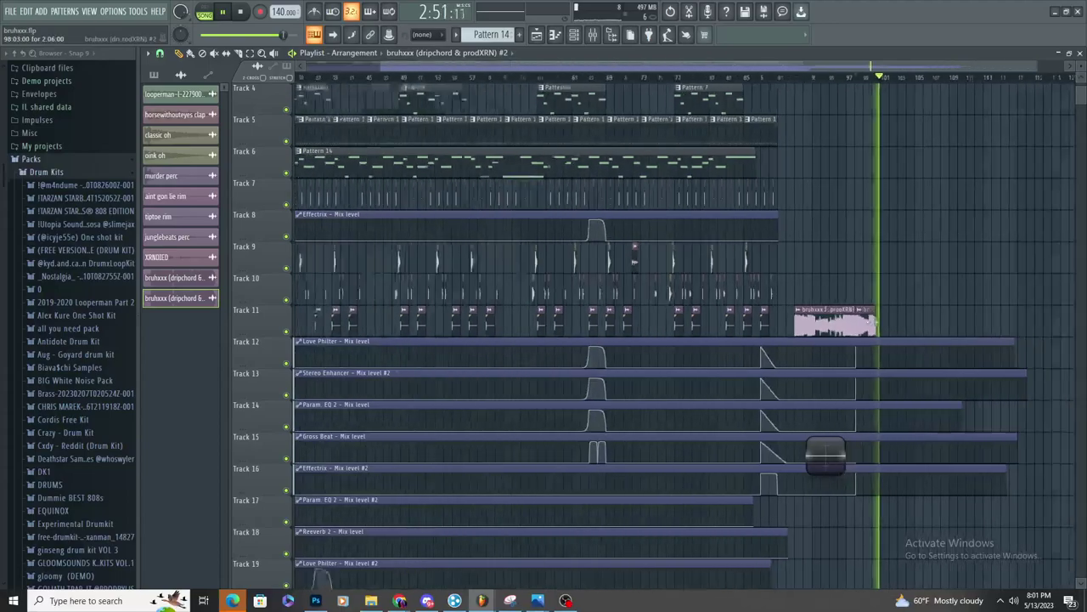
scroll(875, 321, down, 3)
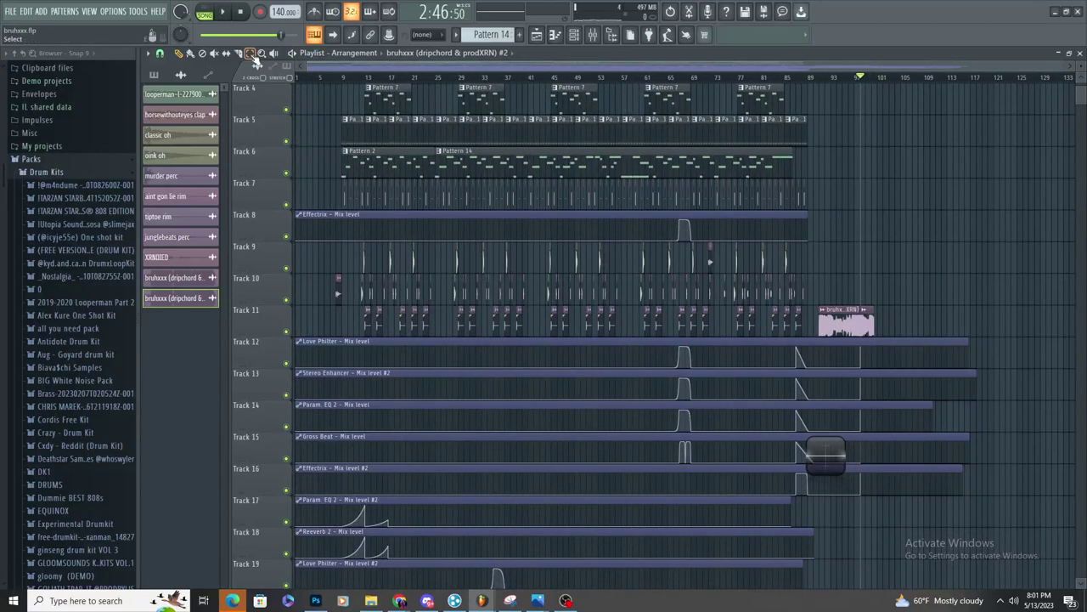
scroll(863, 119, up, 3)
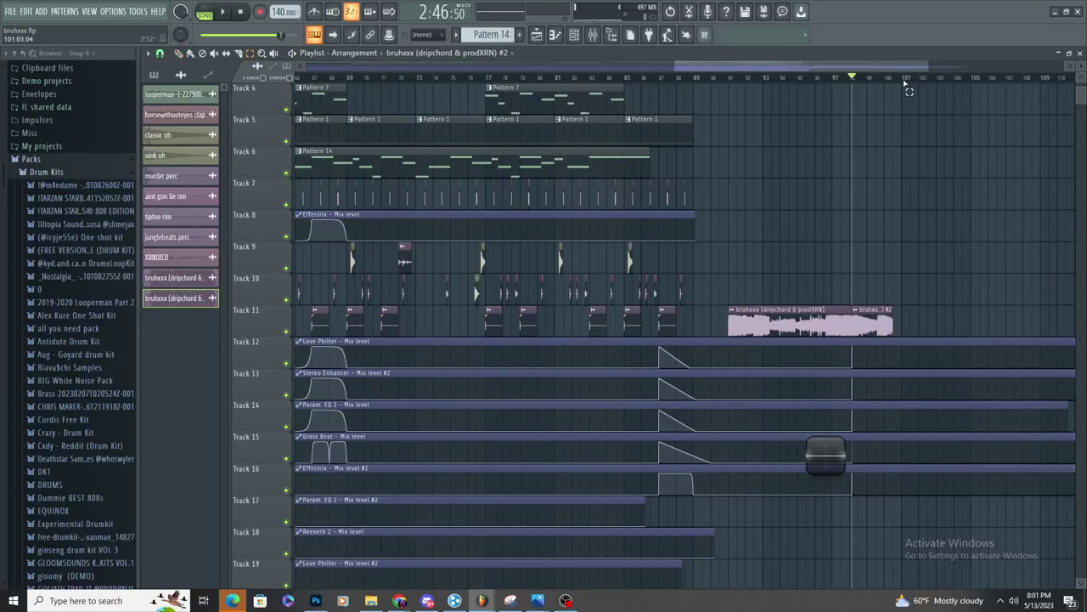
drag(884, 88, 898, 83)
key(ctrl+z)
click(892, 79)
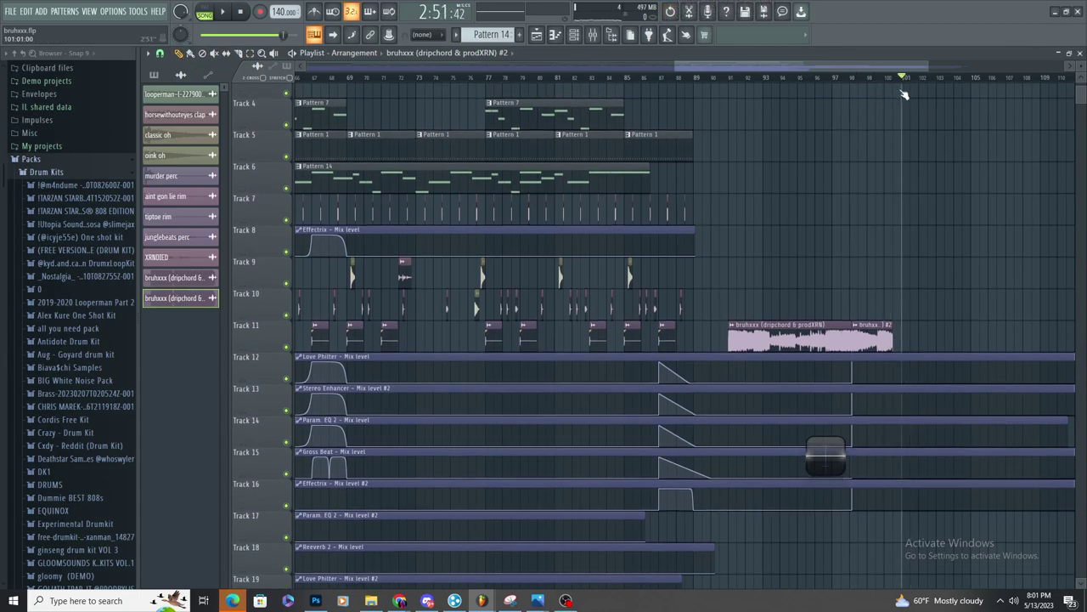
scroll(816, 101, down, 2)
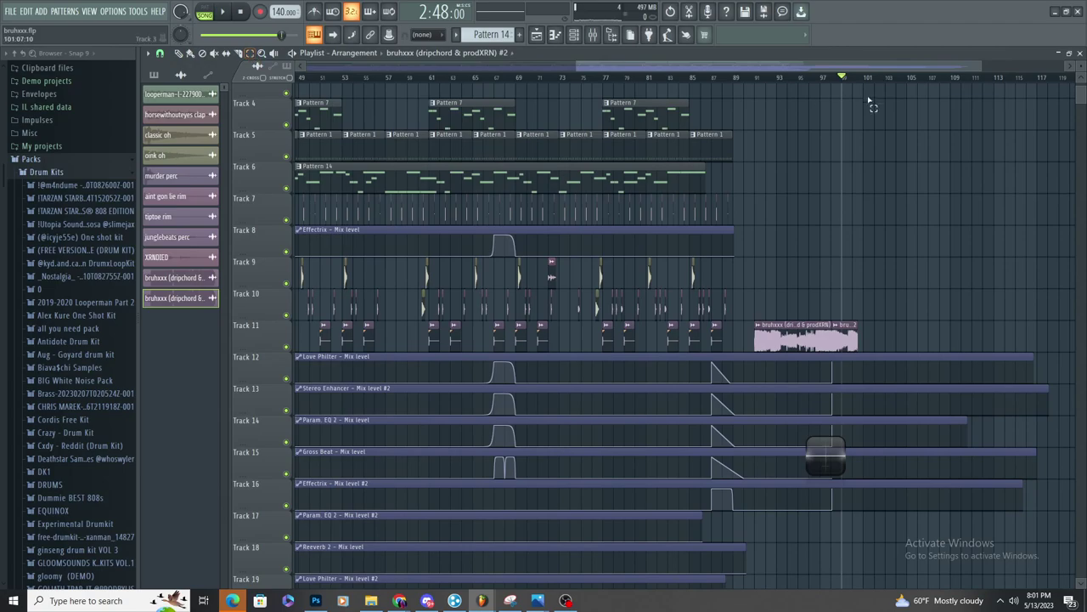
key(ctrl+a)
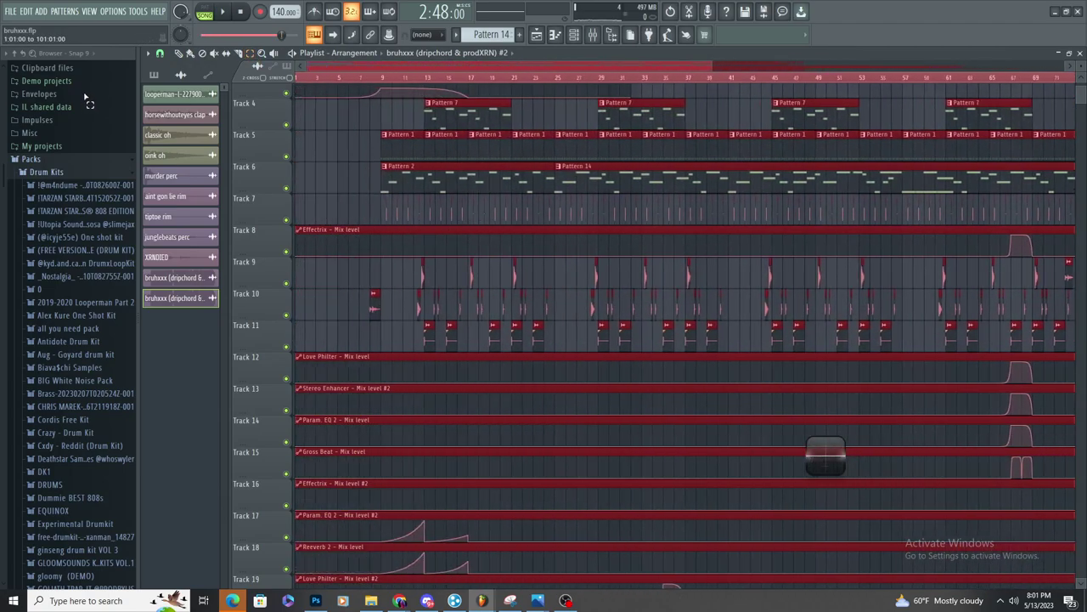
Start a WAV export into the UNTAGGED folder, reusing the existing file name bruhxxx (dripchord & prodXRN)
click(12, 11)
mouse_move(39, 108)
click(136, 112)
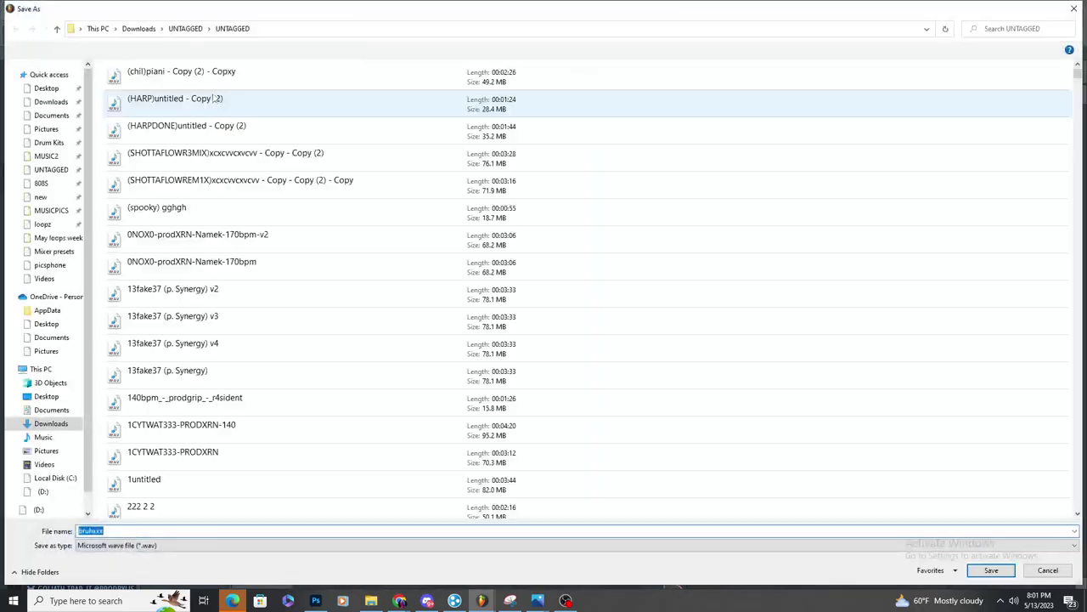
click(213, 77)
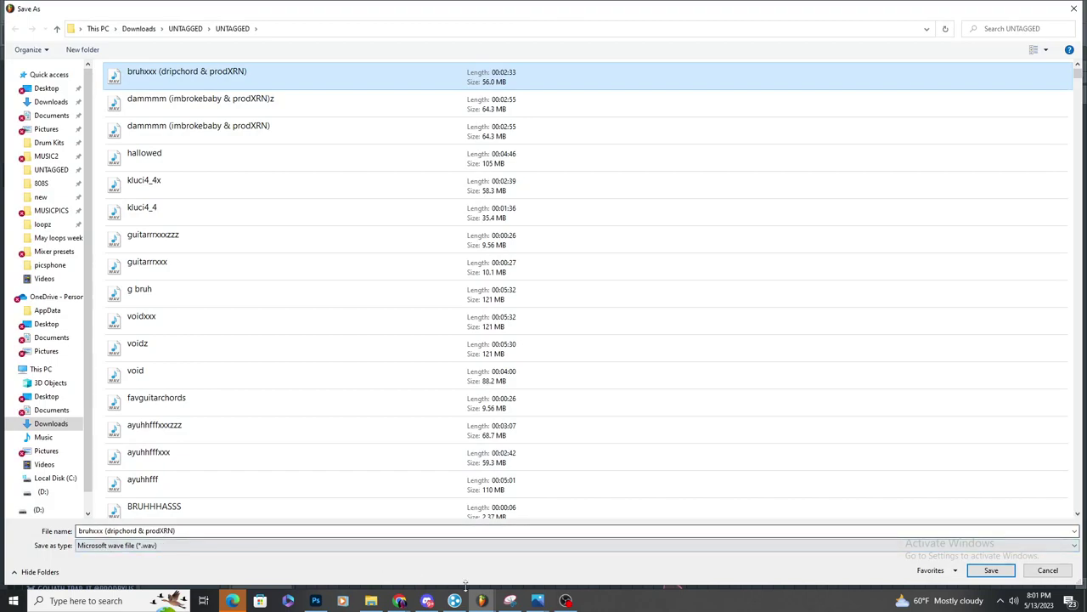
Switch to the media player and listen to the exported bruhxxx (dripchord & prodXRN) WAV
click(384, 604)
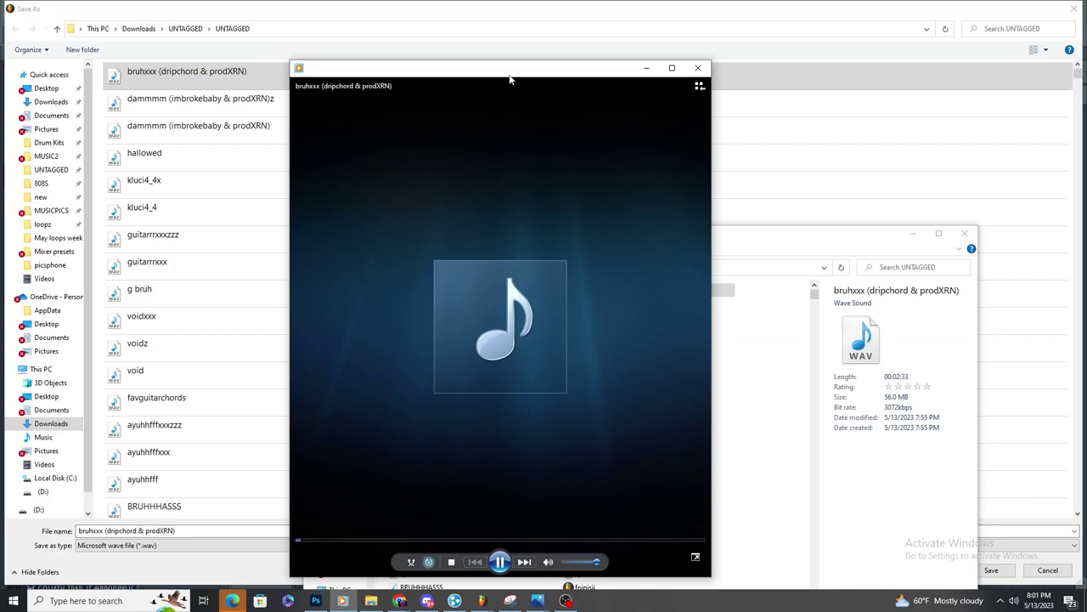
click(646, 68)
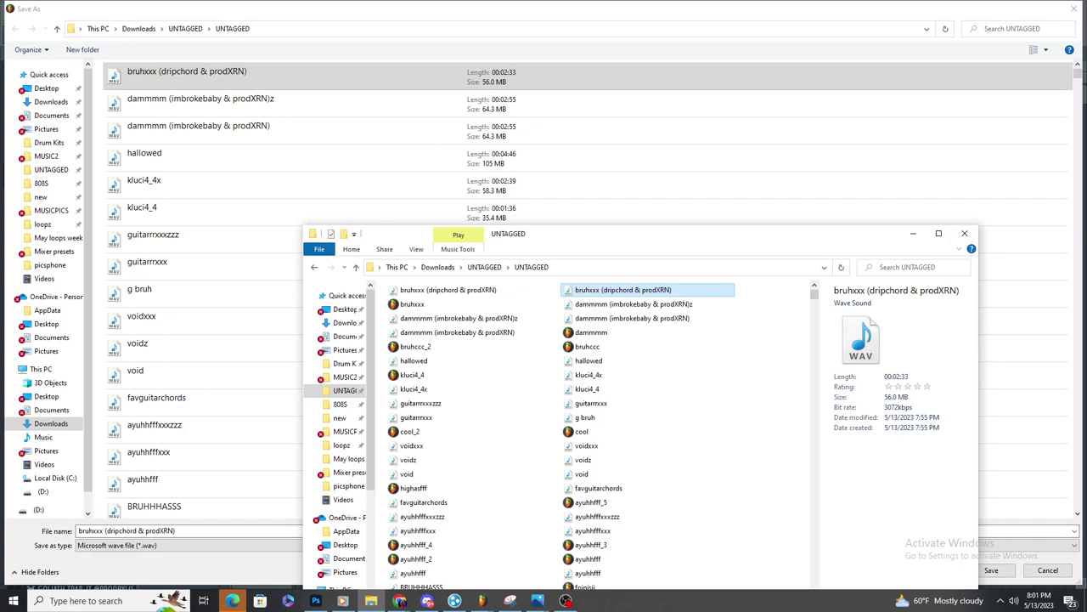
key(alt+Tab)
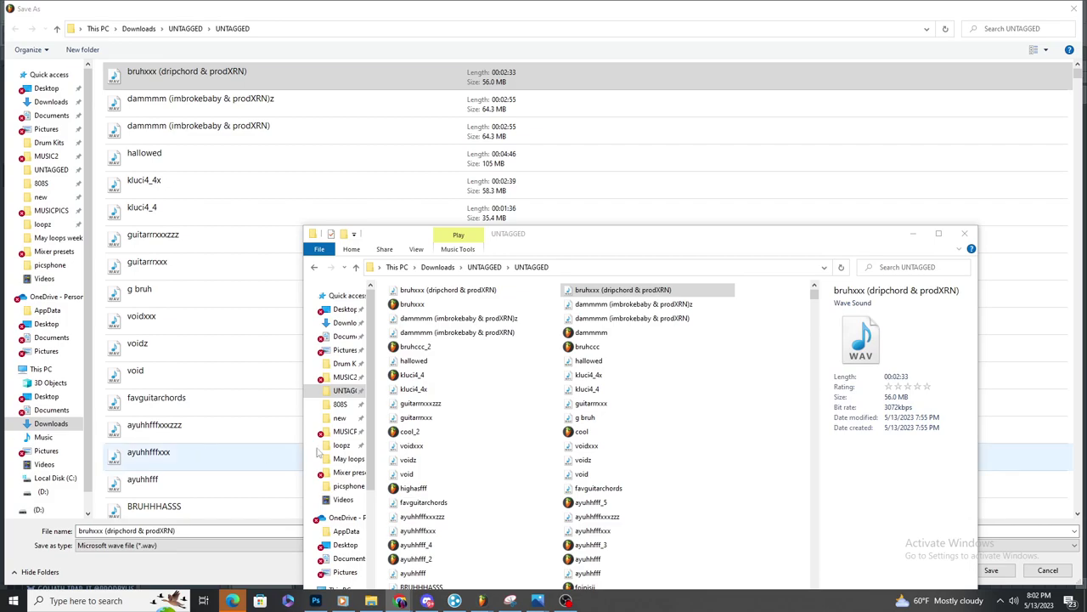
click(344, 601)
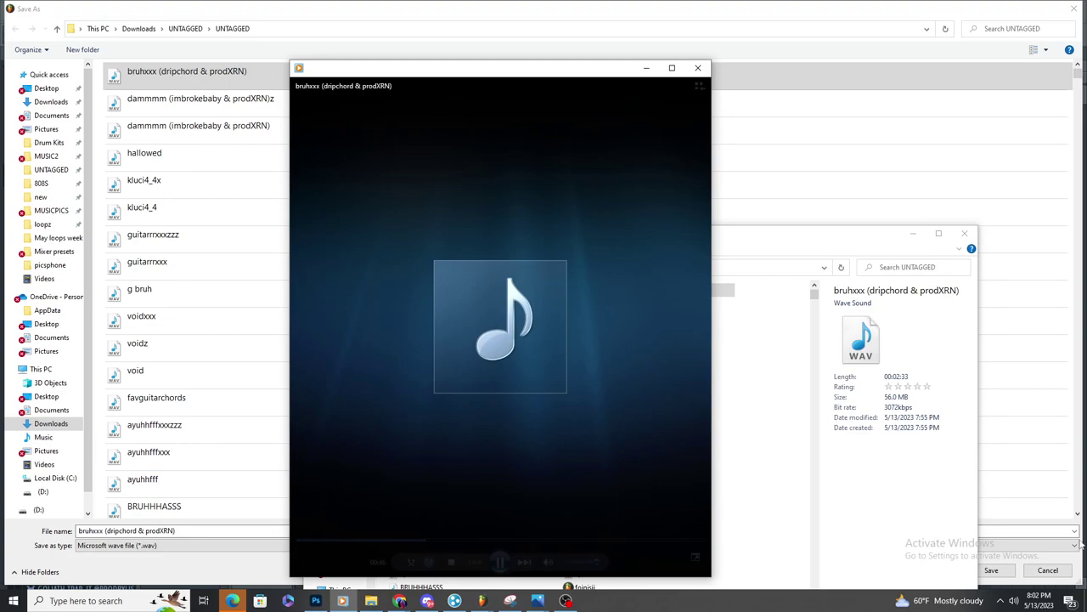
Cancel the WAV save dialog, pause the media player, and return to the FL Studio playlist in draw mode
click(1049, 571)
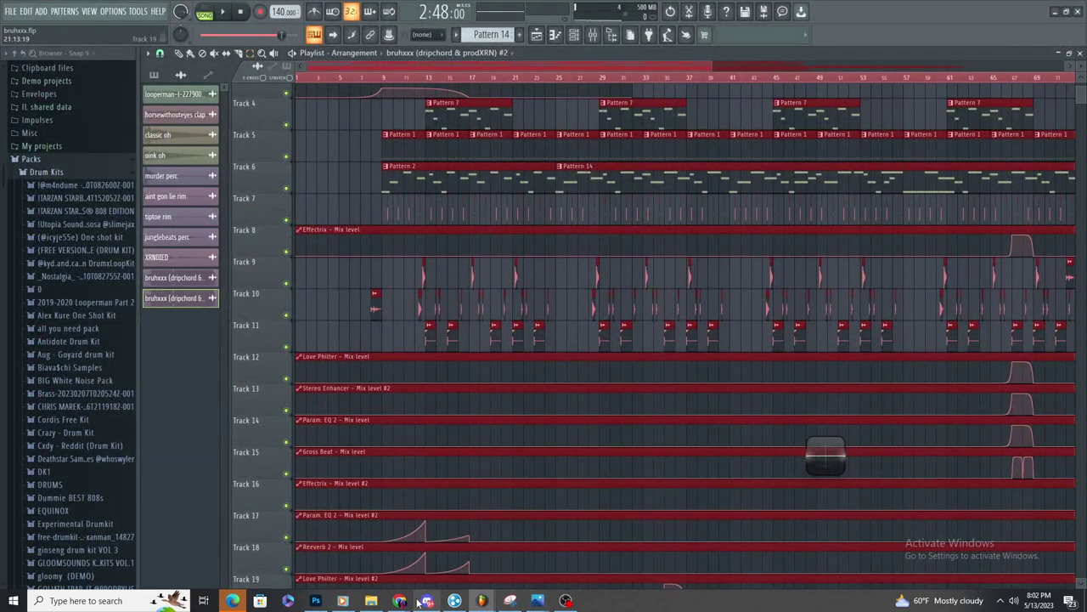
click(343, 600)
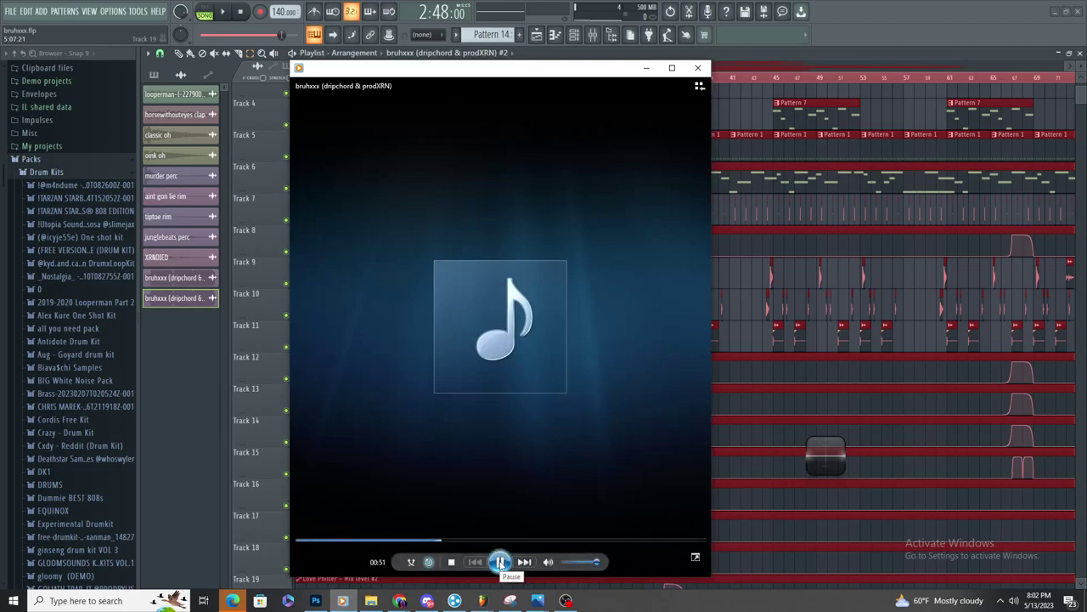
click(178, 54)
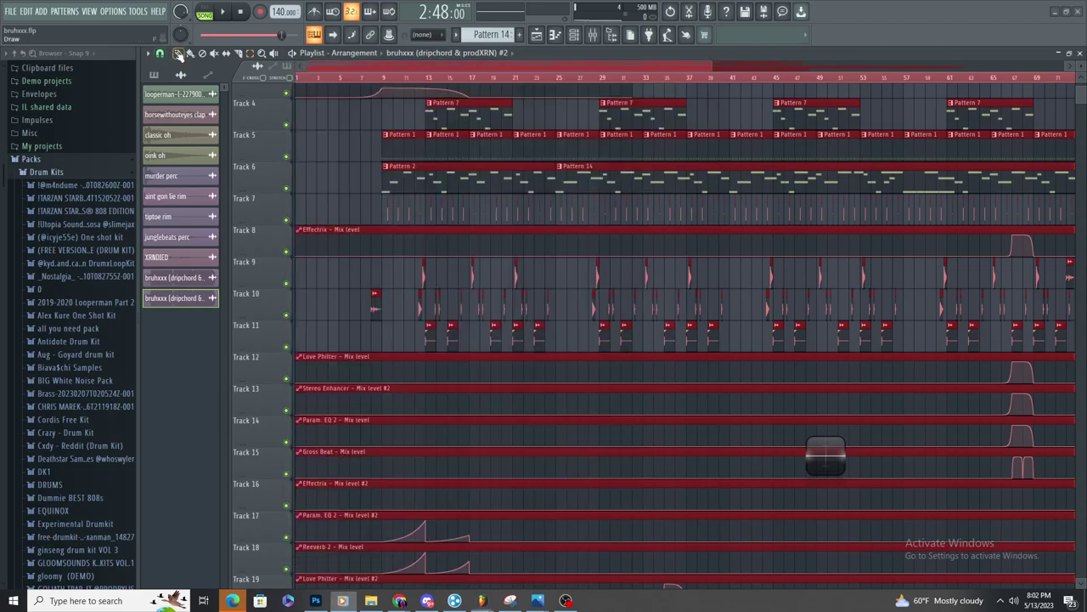
Play the arrangement and jump through the timeline to review the section around bars 32 to 37
key(space)
click(769, 80)
scroll(628, 83, down, 3)
scroll(626, 83, up, 3)
click(443, 79)
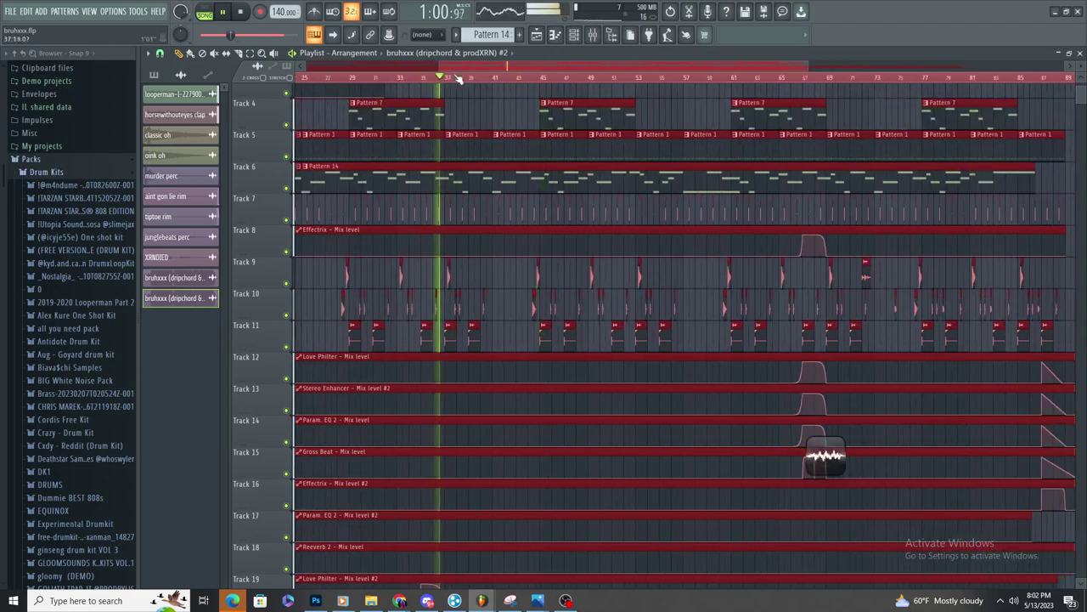
scroll(464, 87, up, 4)
click(296, 83)
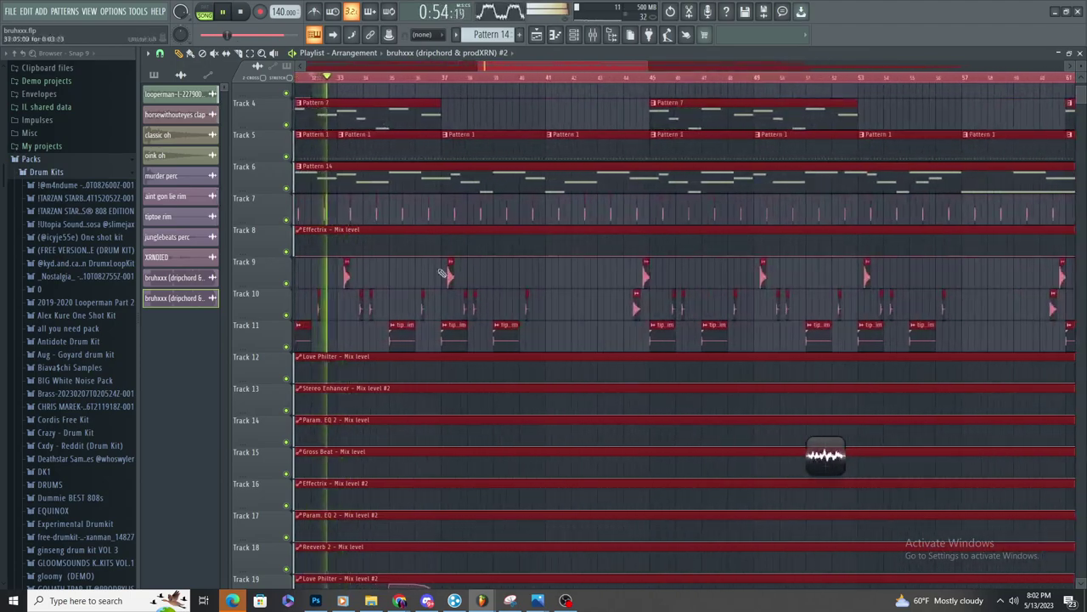
scroll(335, 148, up, 3)
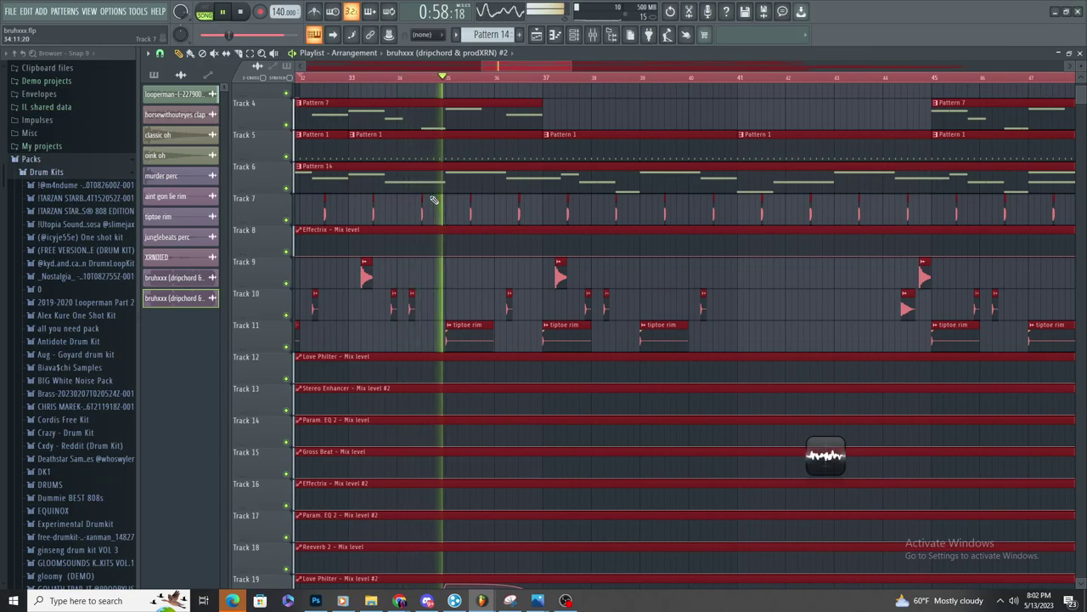
scroll(433, 201, down, 3)
scroll(430, 192, up, 5)
scroll(476, 183, down, 5)
scroll(535, 178, up, 3)
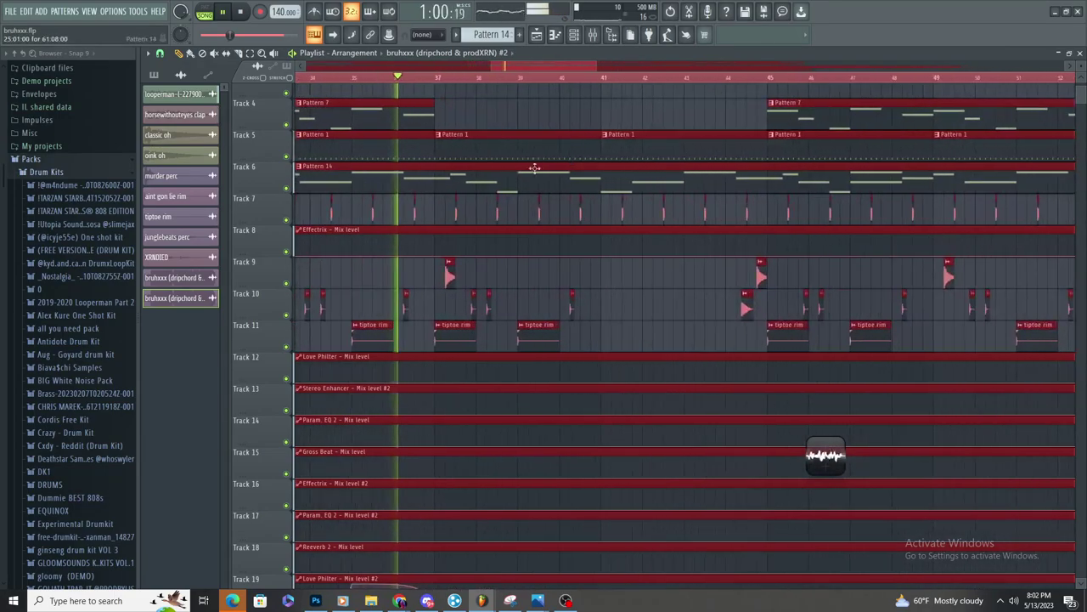
Deselect all clips in the playlist by placing and removing a clip on track 4
click(524, 116)
right_click(525, 116)
scroll(484, 124, up, 3)
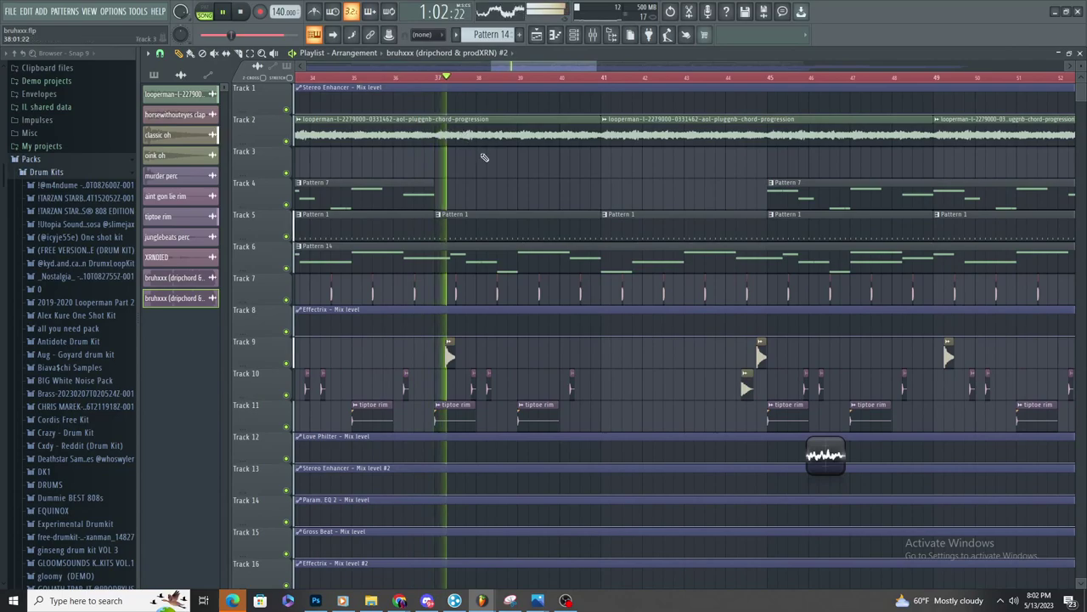
scroll(501, 161, down, 3)
Replay the arrangement from about bar 32 and listen through bar 38
key(space)
key(space)
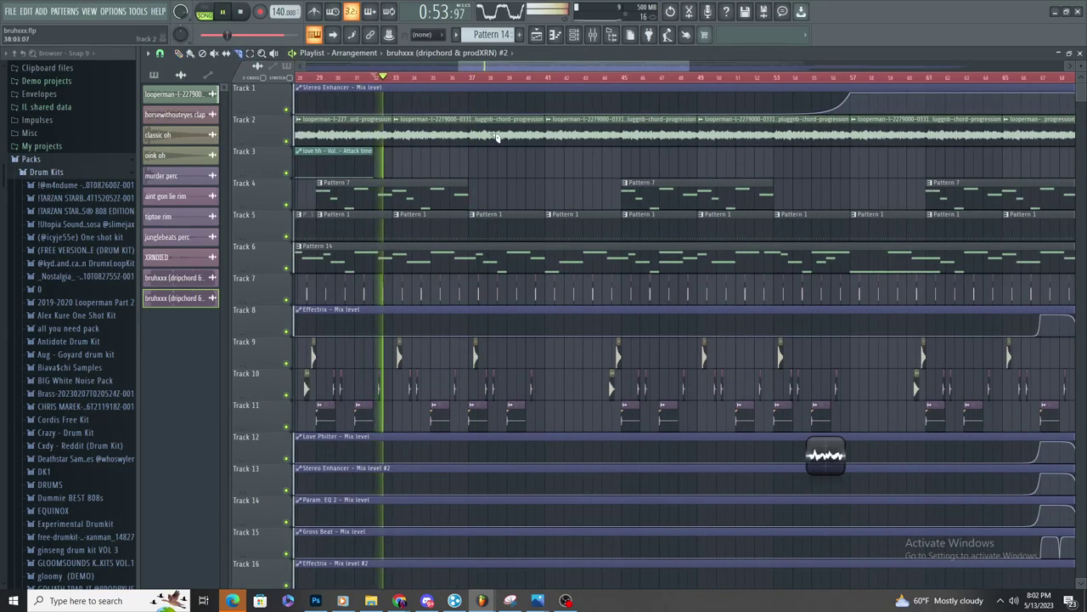
key(ctrl+z)
scroll(465, 144, up, 2)
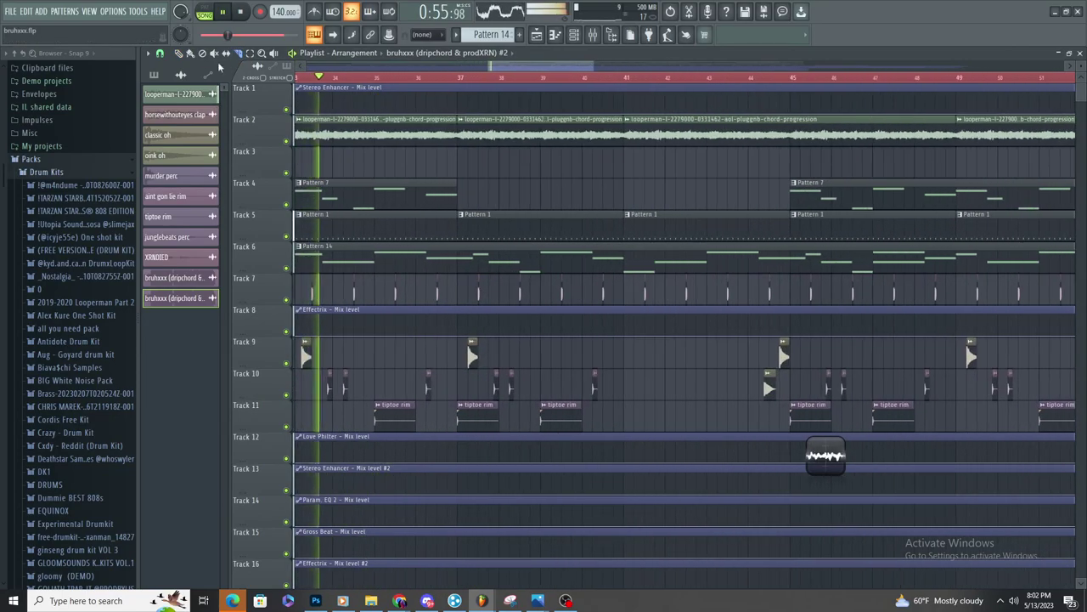
scroll(458, 162, down, 3)
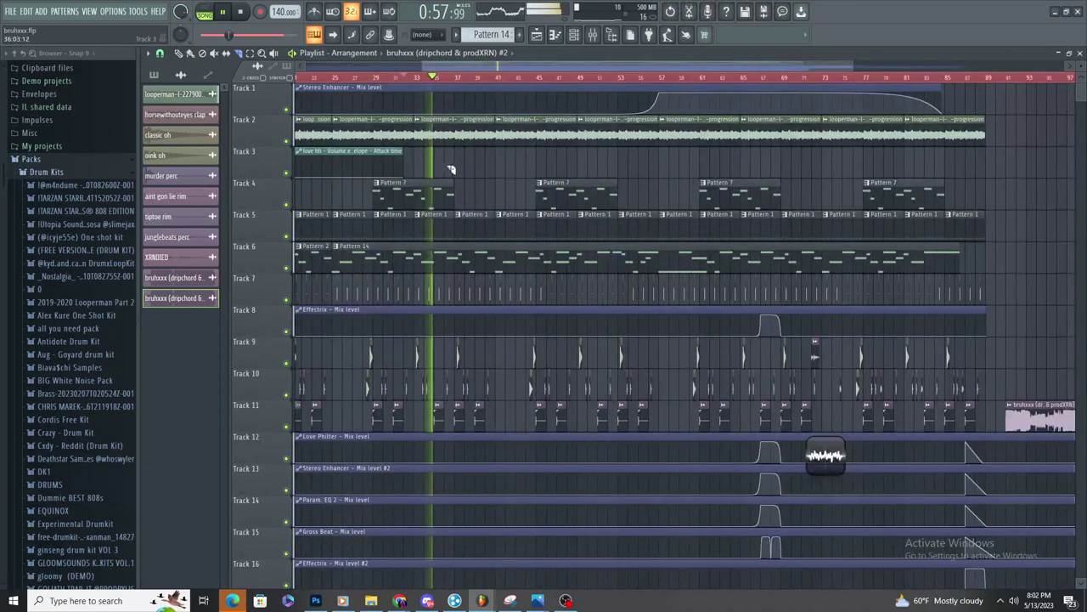
scroll(450, 157, up, 3)
scroll(549, 170, up, 3)
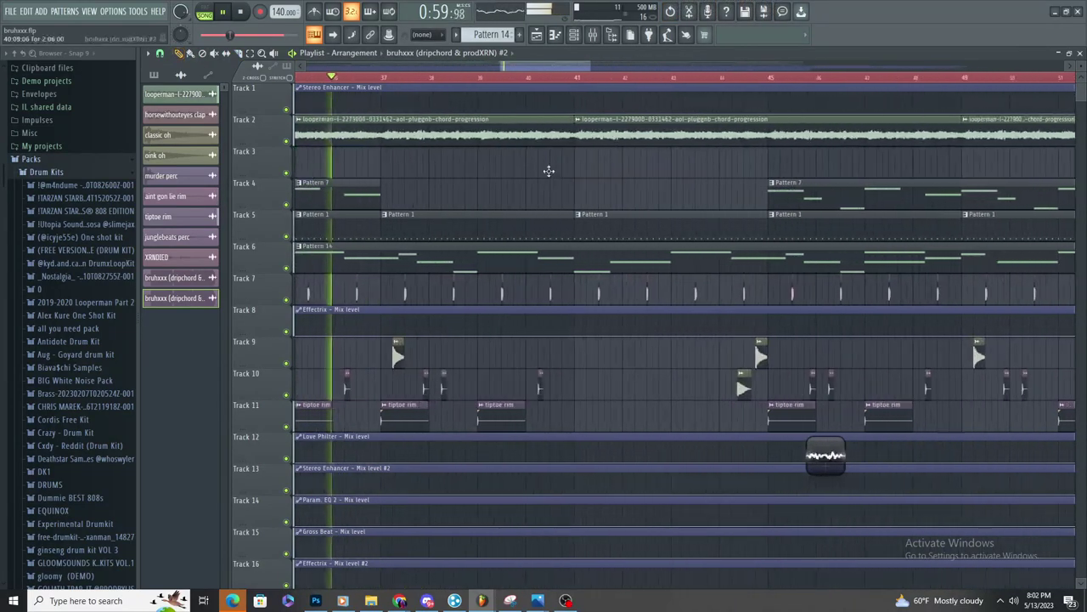
scroll(580, 180, down, 2)
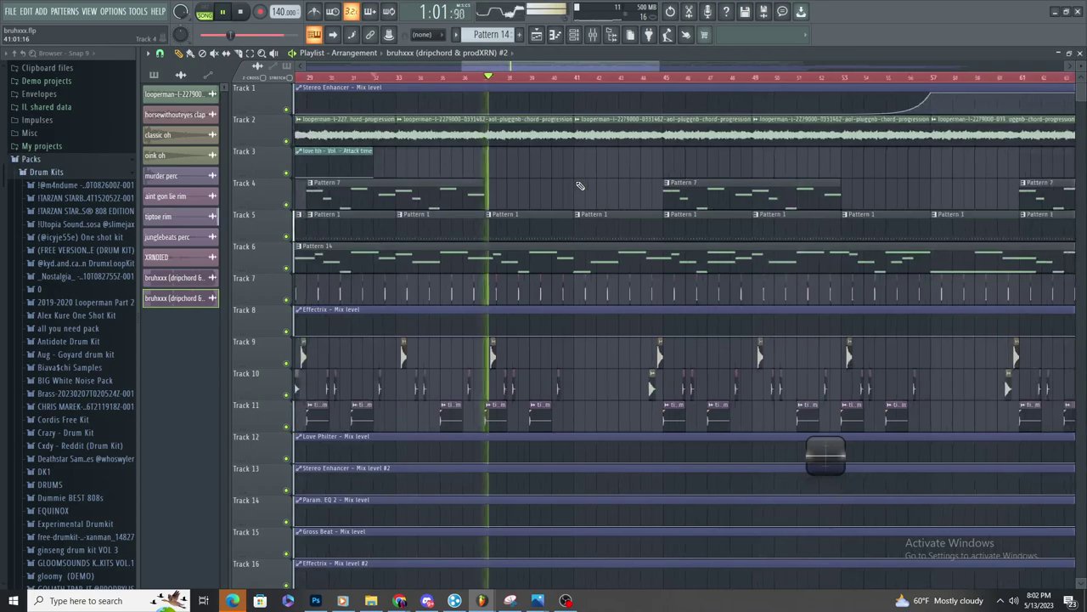
click(487, 75)
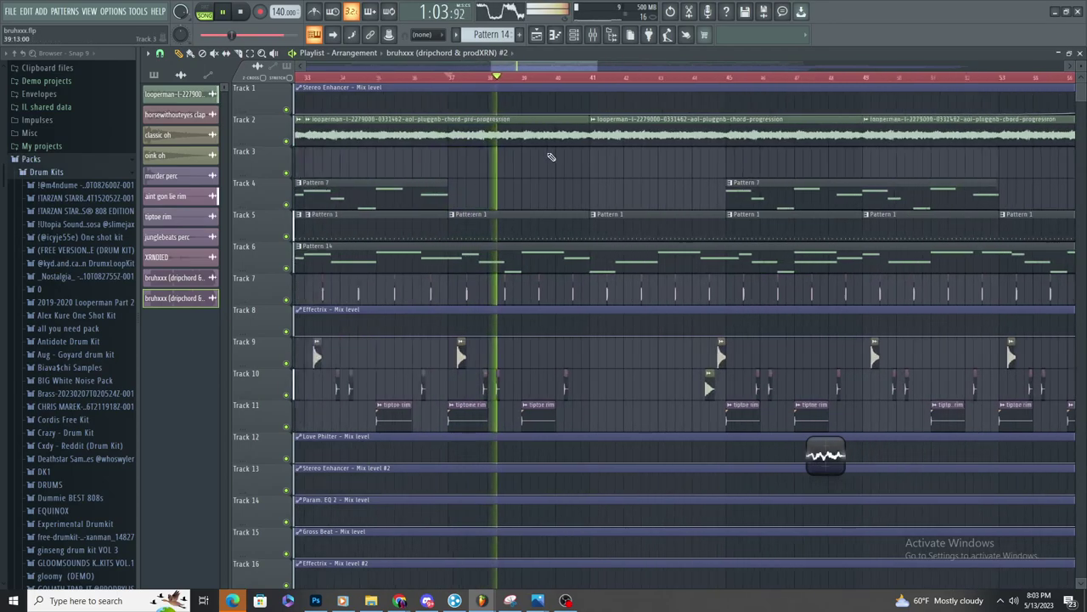
Add Fruity Parametric EQ 2 to slot 4 of mixer insert 15
click(592, 35)
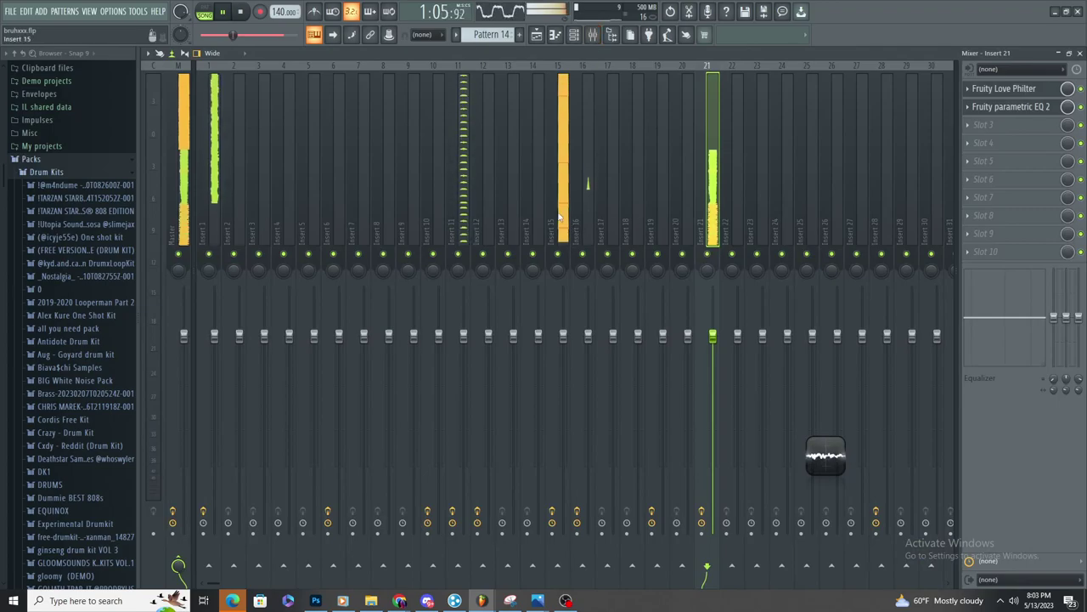
click(560, 127)
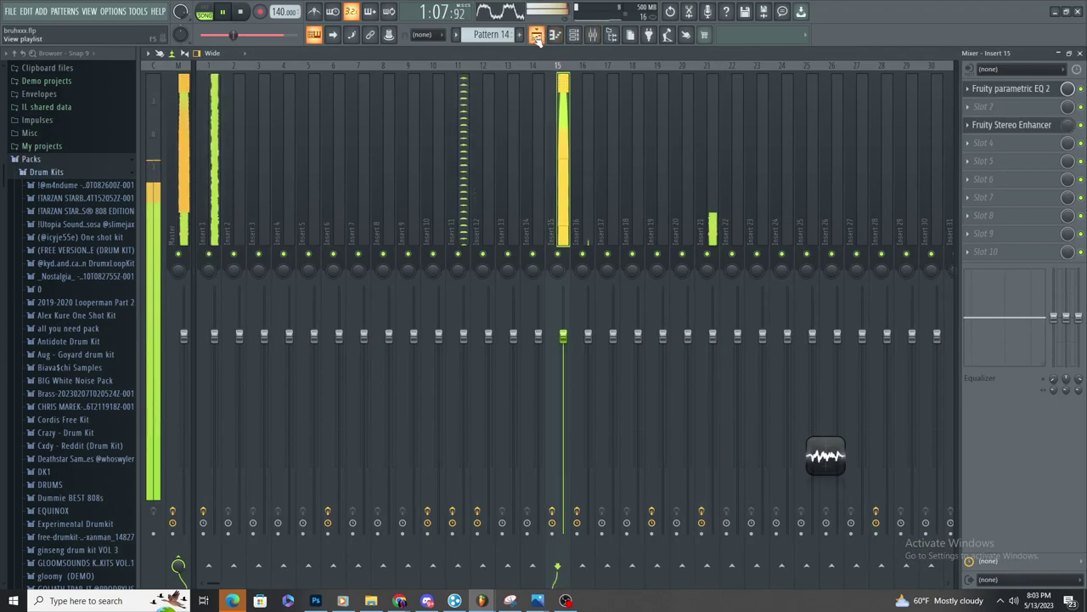
click(536, 35)
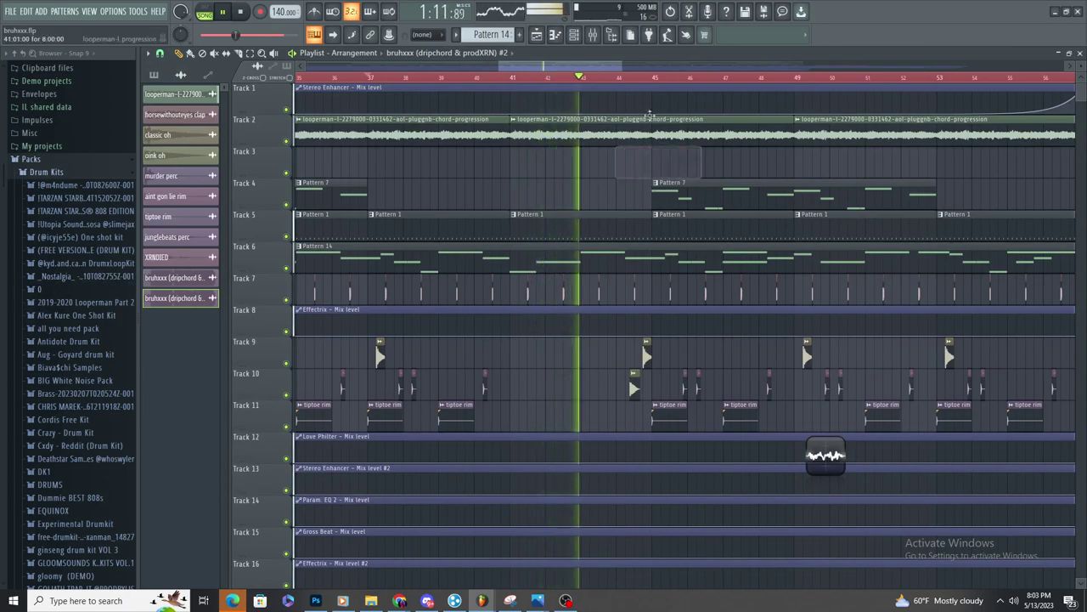
click(593, 35)
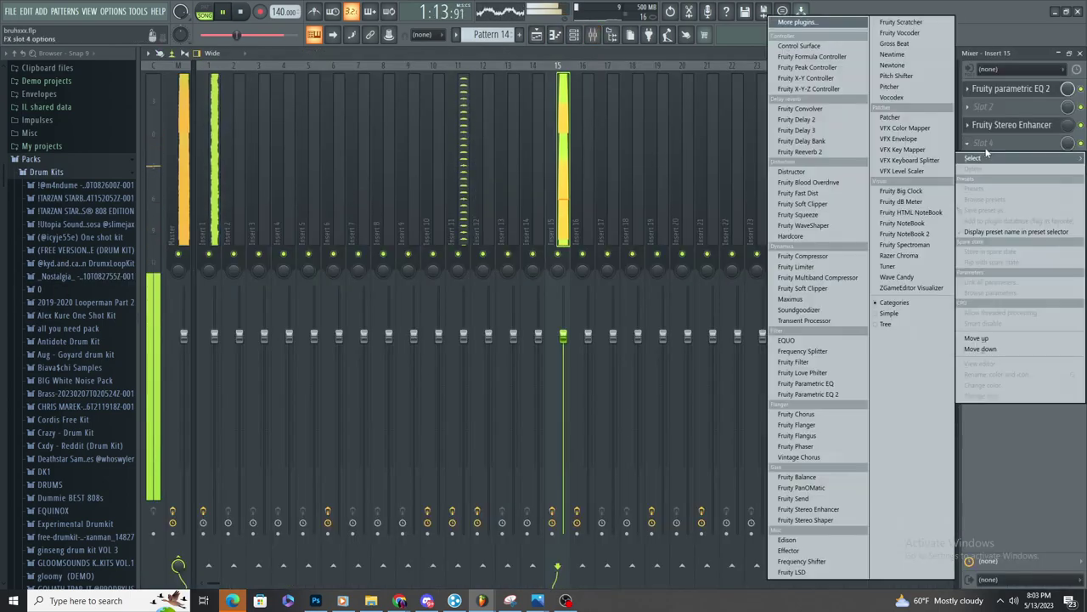
click(986, 145)
click(828, 395)
Pull the upper bands of the new EQ on insert 15 fully down to roll off the high frequencies
drag(468, 283, 464, 311)
drag(369, 247, 467, 311)
drag(306, 247, 371, 311)
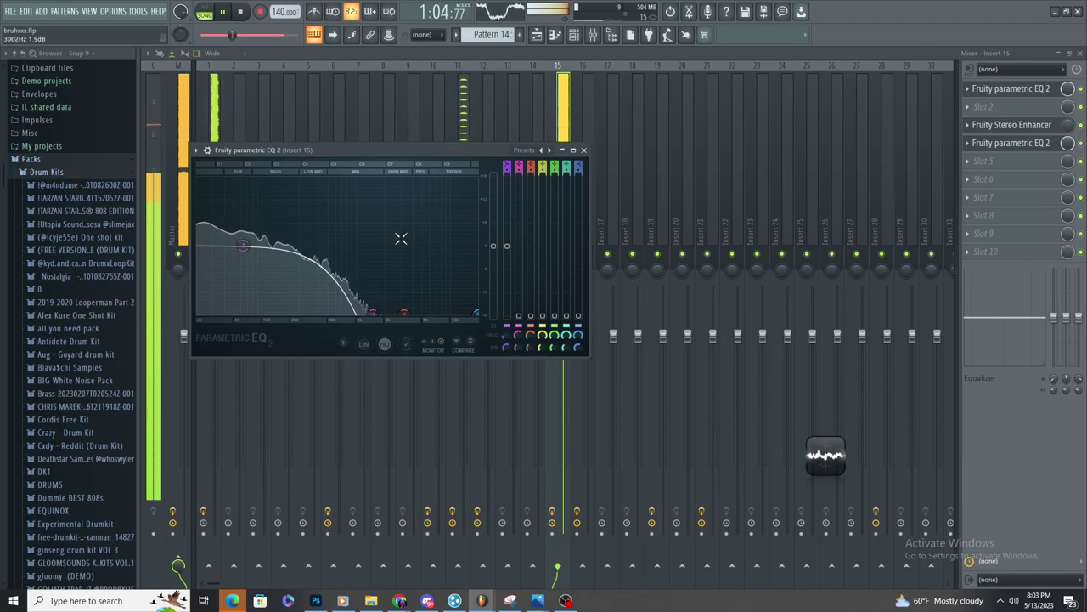
Return to the playlist and listen to the filtered 808 between bars 39 and 48
key(F5)
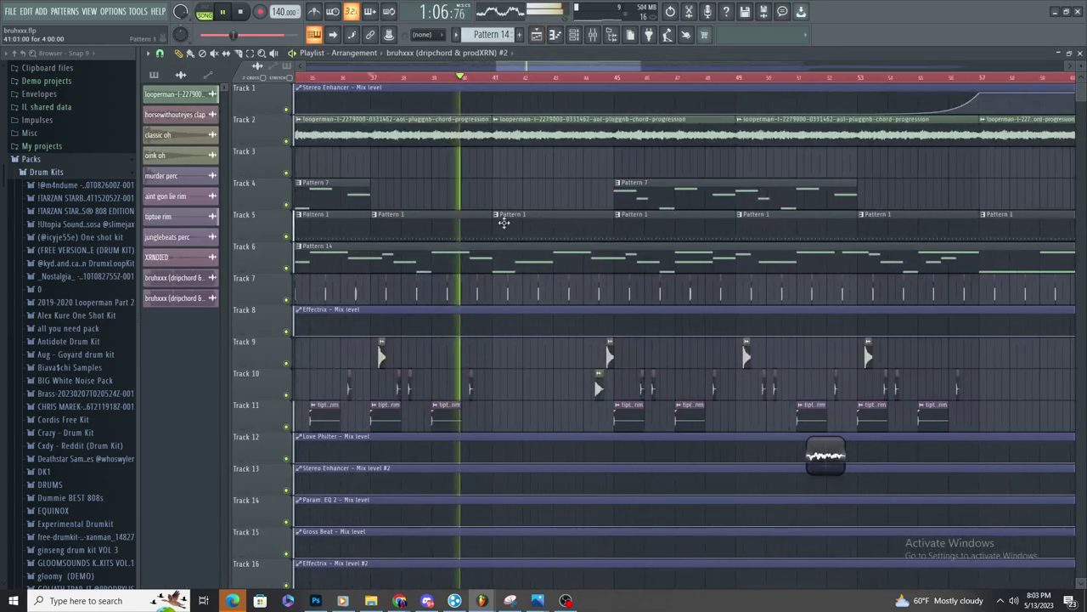
scroll(497, 223, down, 3)
scroll(383, 197, up, 3)
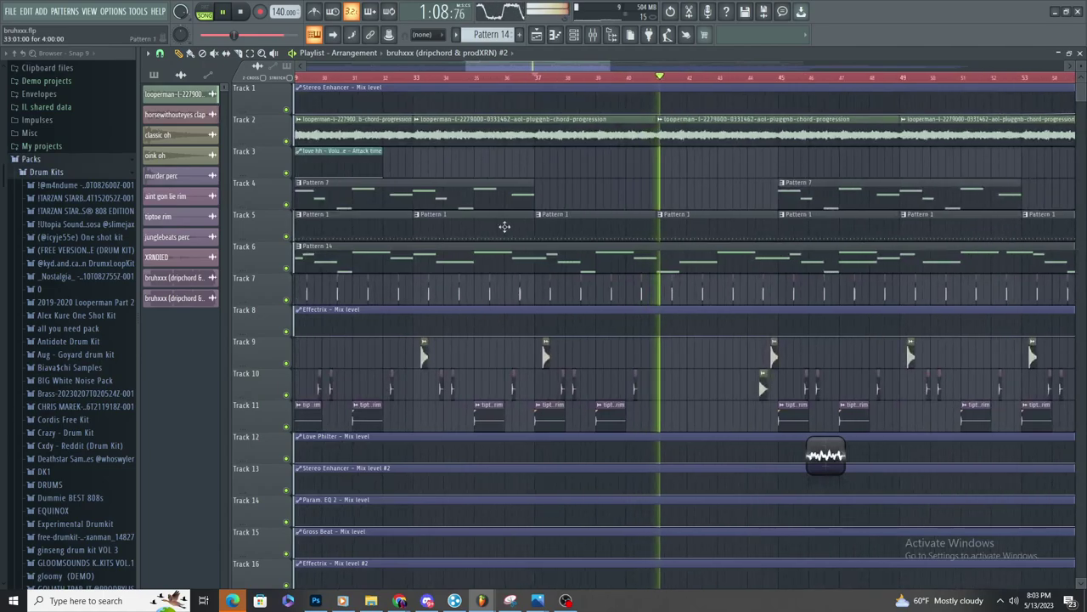
scroll(468, 227, down, 2)
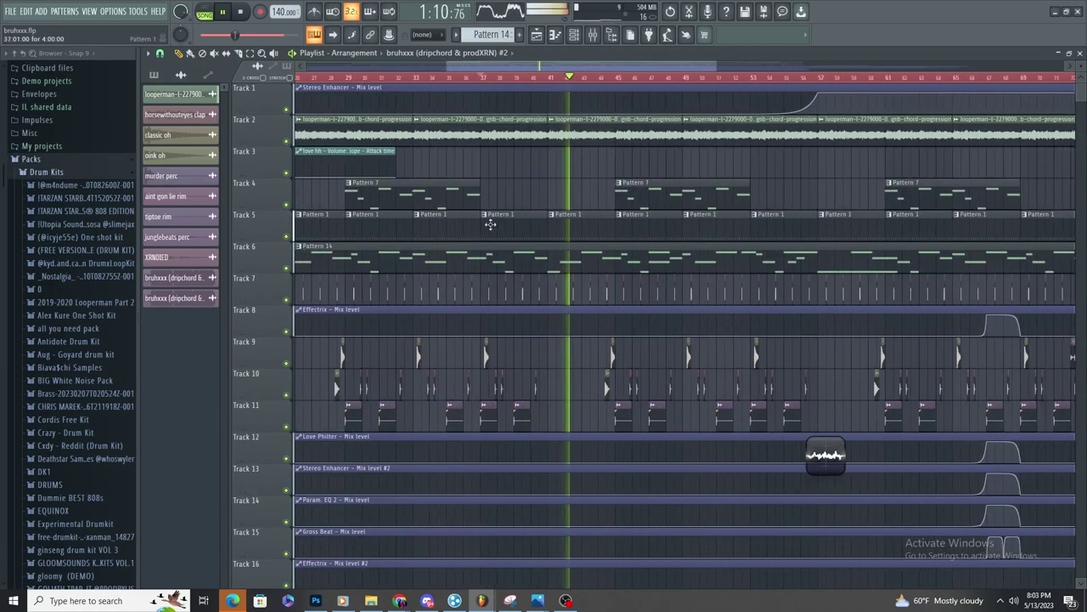
scroll(595, 221, up, 2)
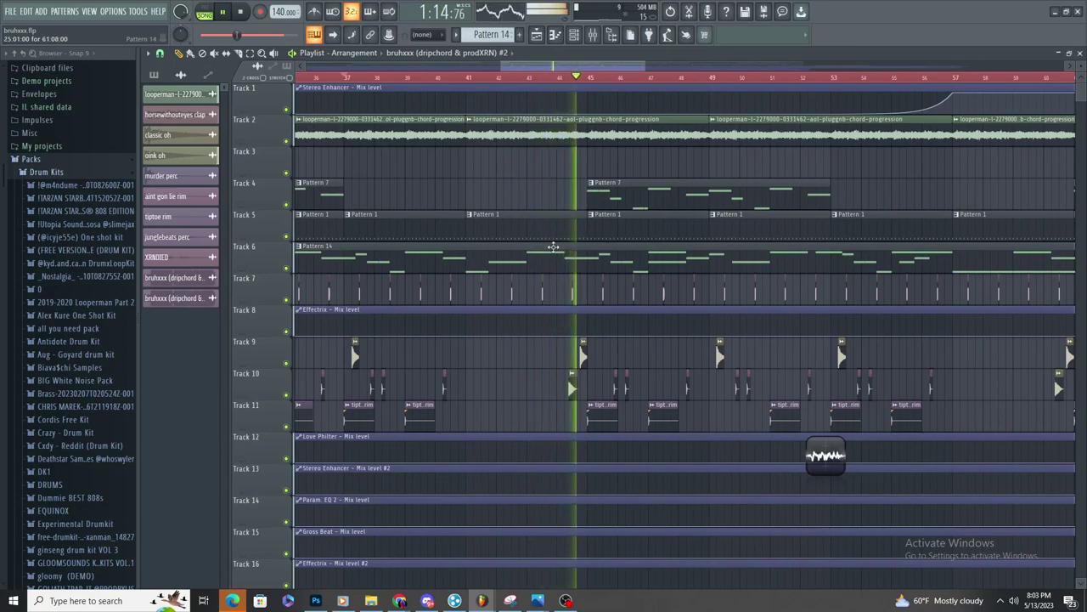
scroll(562, 241, down, 2)
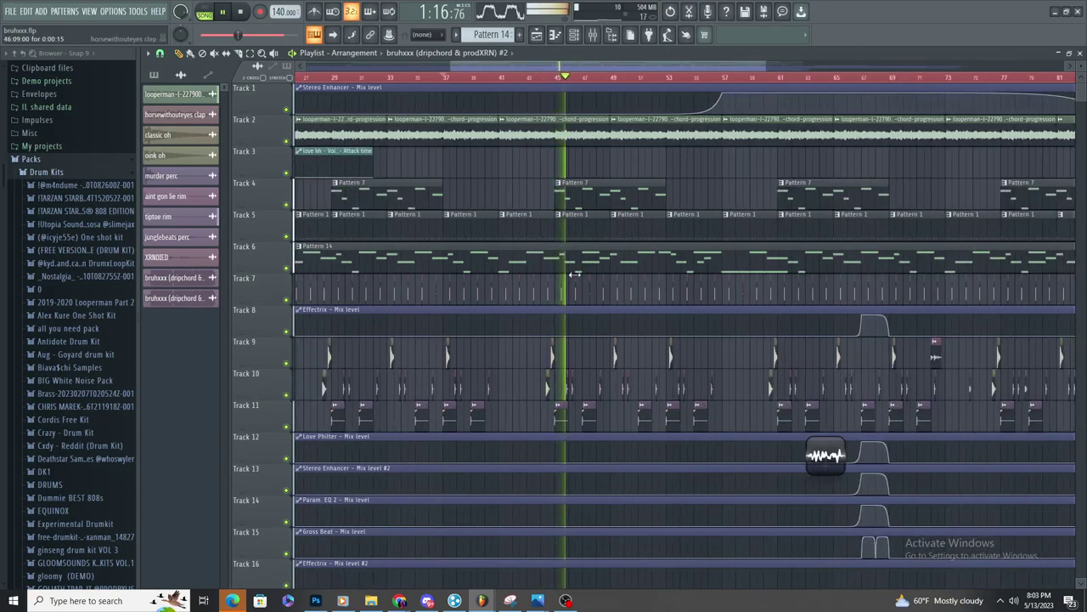
scroll(583, 269, up, 2)
scroll(585, 247, up, 2)
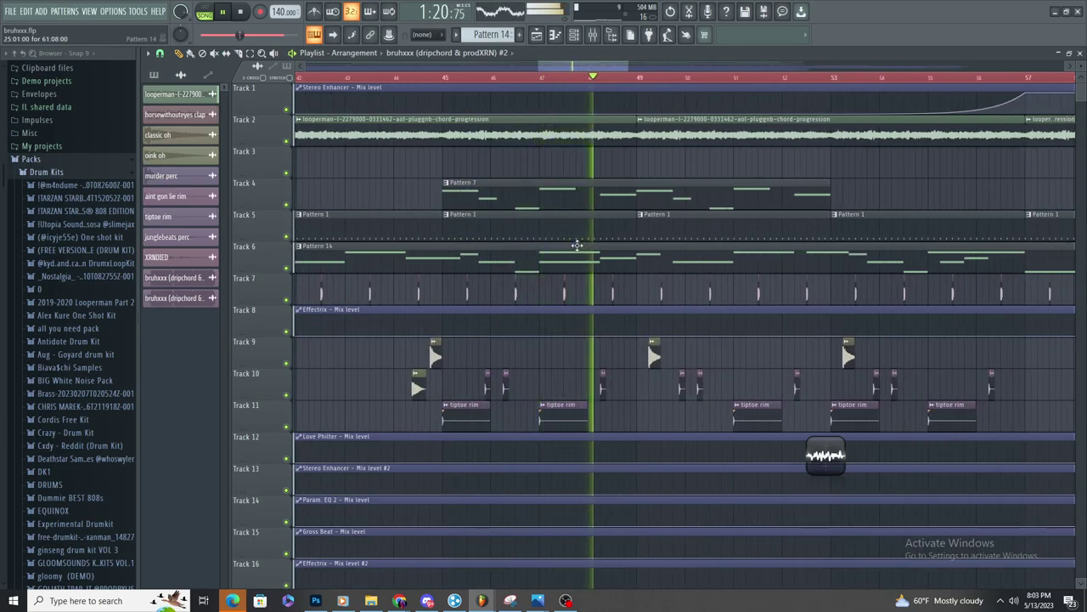
Restart playback near bar 47 and open Pattern 14's 808 goyxrd notes in the piano roll around bar 23
click(545, 79)
double_click(595, 269)
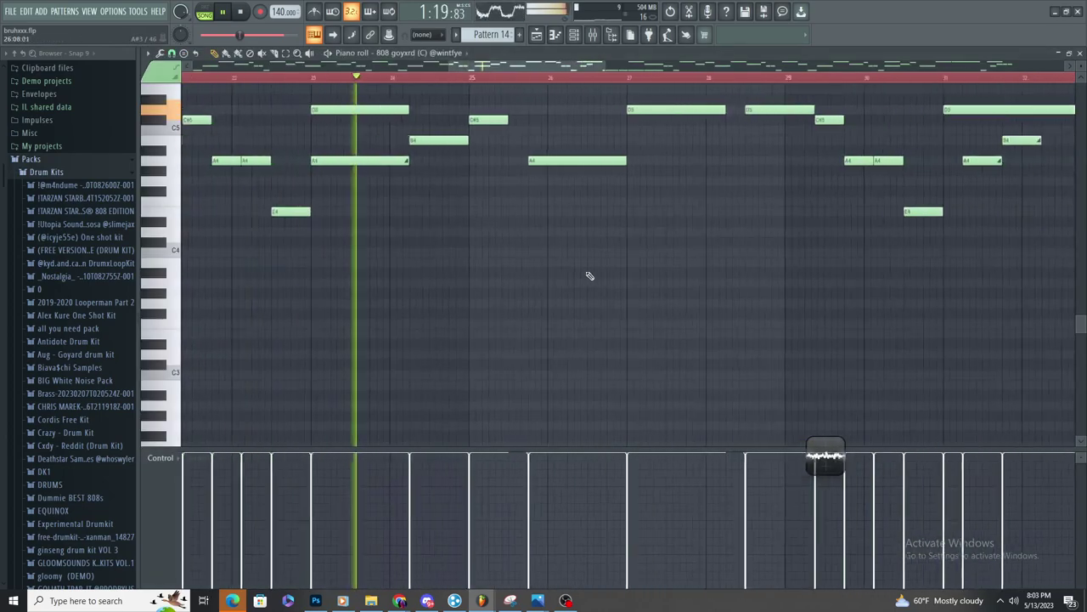
scroll(352, 151, up, 2)
Move the 808 slide note at bar 23 to E4 and listen to the result
drag(340, 161, 344, 214)
key(space)
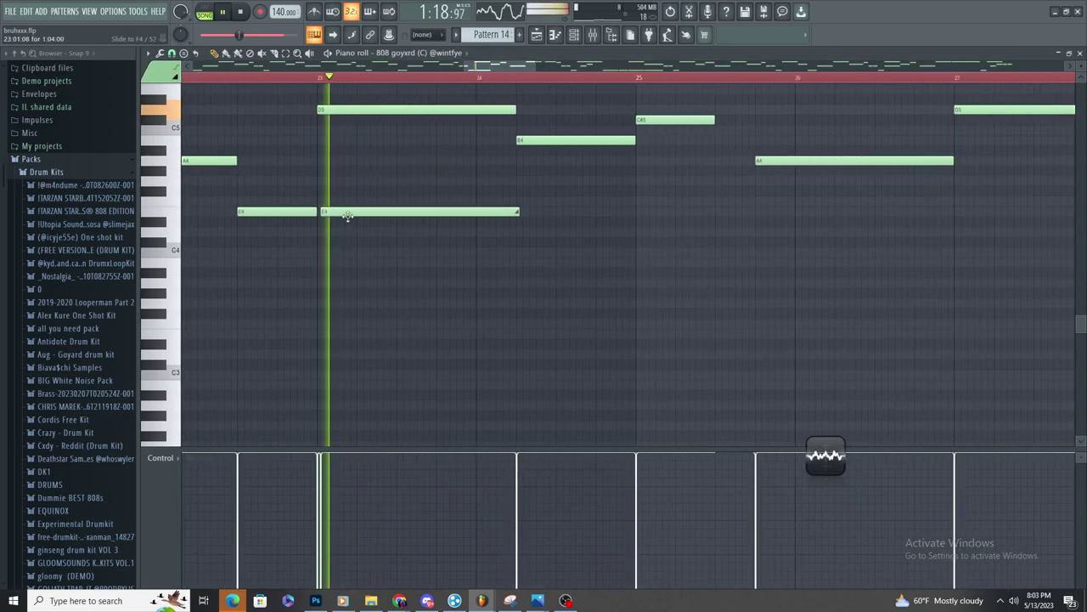
scroll(357, 220, down, 3)
scroll(415, 192, up, 2)
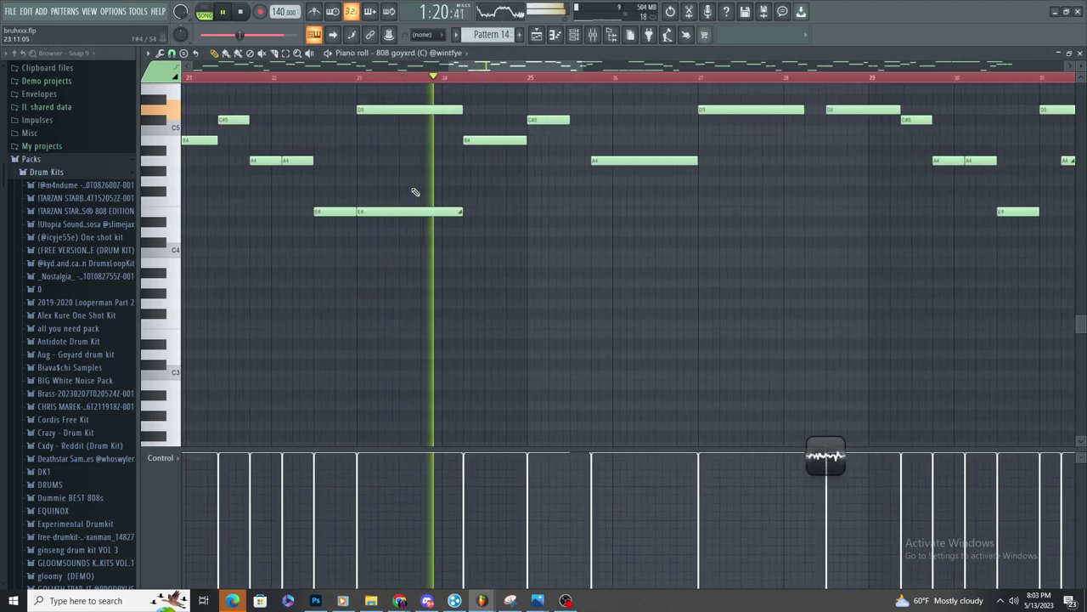
scroll(404, 203, up, 2)
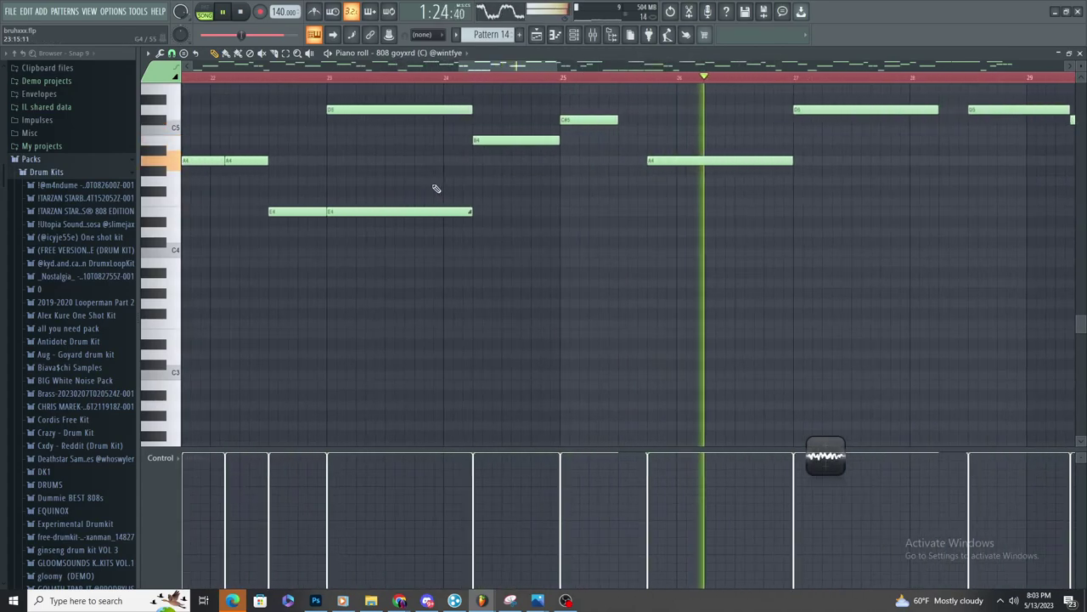
scroll(399, 175, up, 2)
scroll(378, 165, up, 1)
Replay from just before bar 22 and move the 808 slide note at bar 23 to B4
key(space)
drag(291, 81, 252, 80)
key(space)
scroll(450, 165, up, 5)
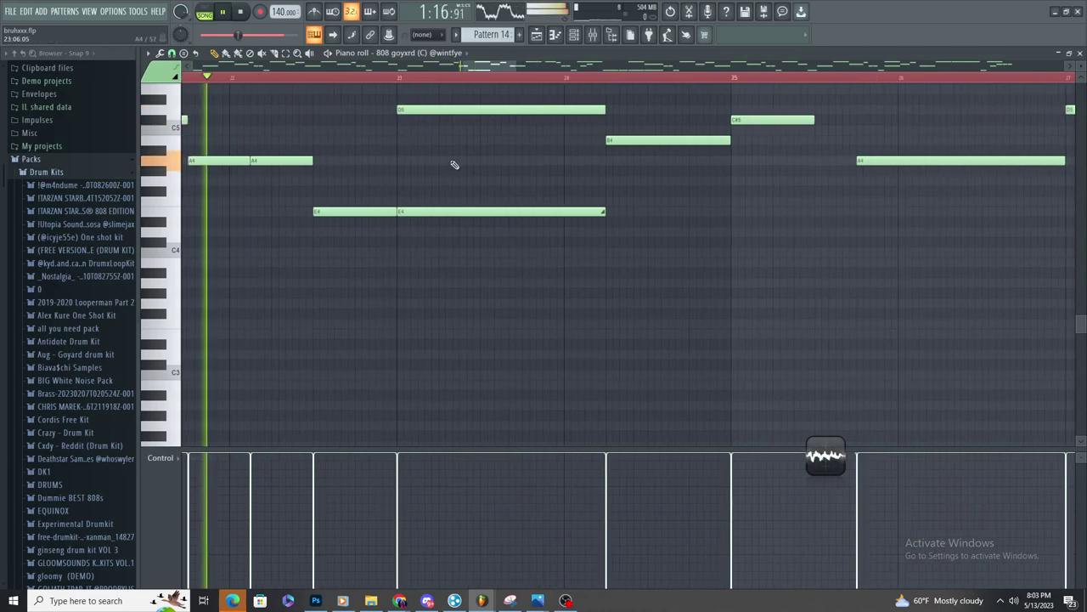
drag(413, 214, 412, 139)
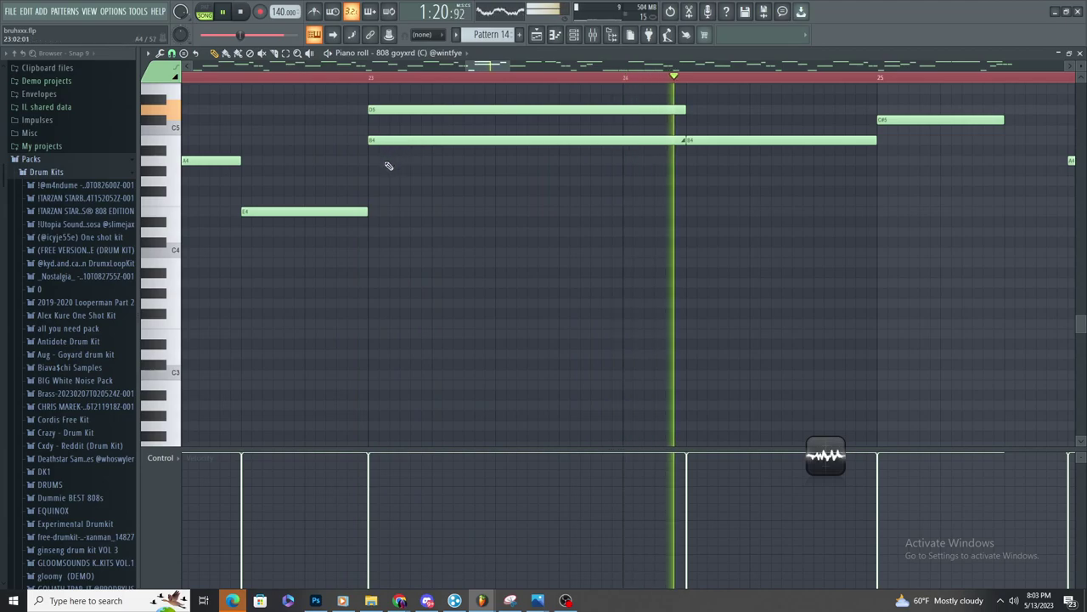
Shorten the B4 slide note at bar 23 of the 808 pattern to two beats
scroll(404, 166, down, 2)
scroll(390, 166, up, 2)
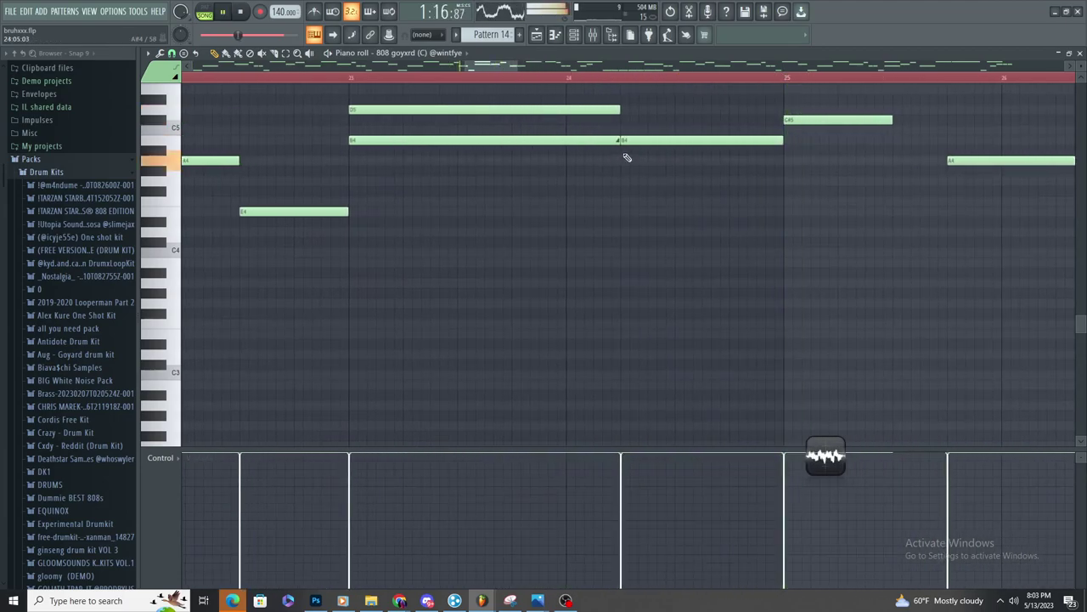
drag(615, 143, 458, 150)
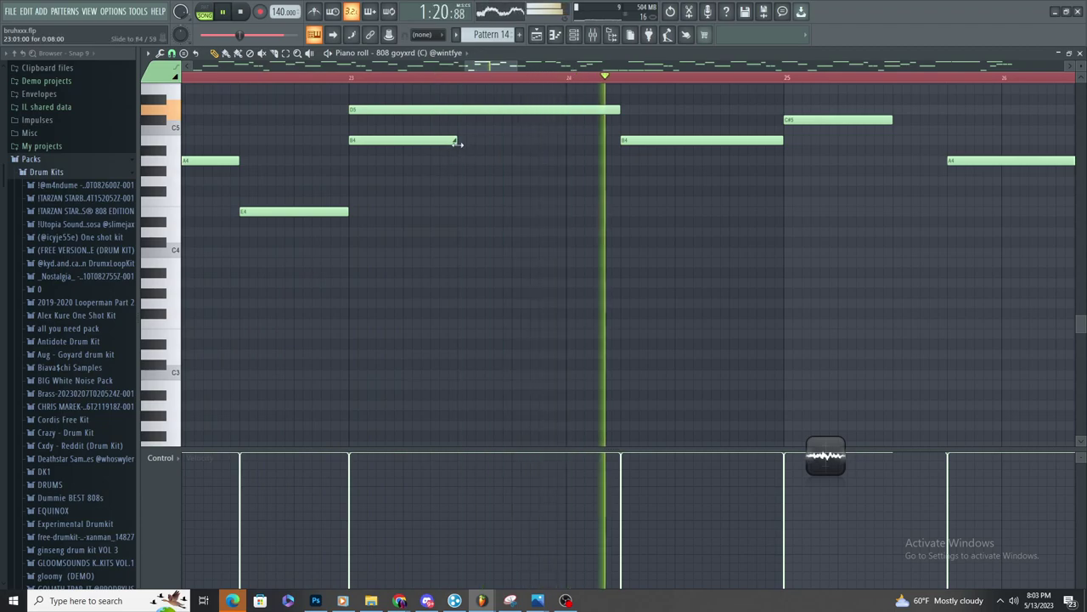
Add a two-beat D5 slide note leading into bar 27 and listen from around bar 25
scroll(455, 170, down, 2)
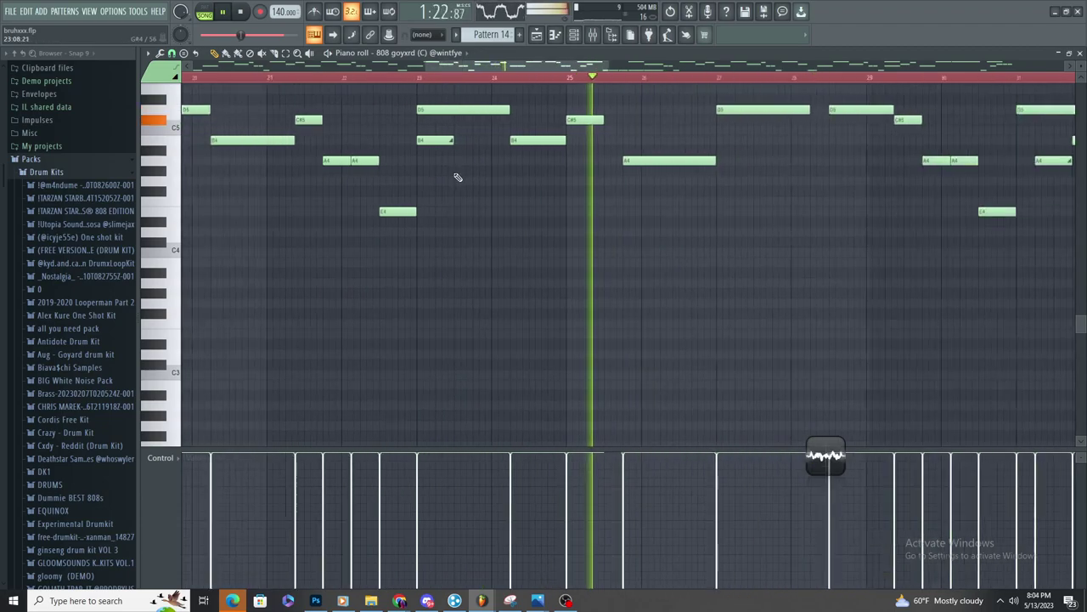
scroll(466, 178, down, 2)
scroll(667, 175, up, 2)
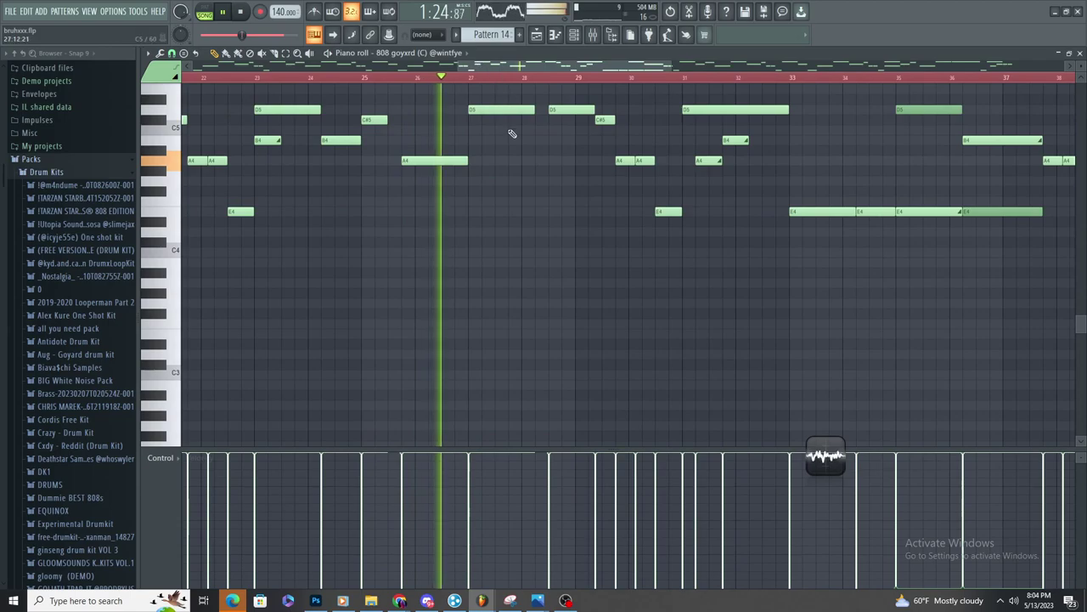
scroll(496, 130, up, 2)
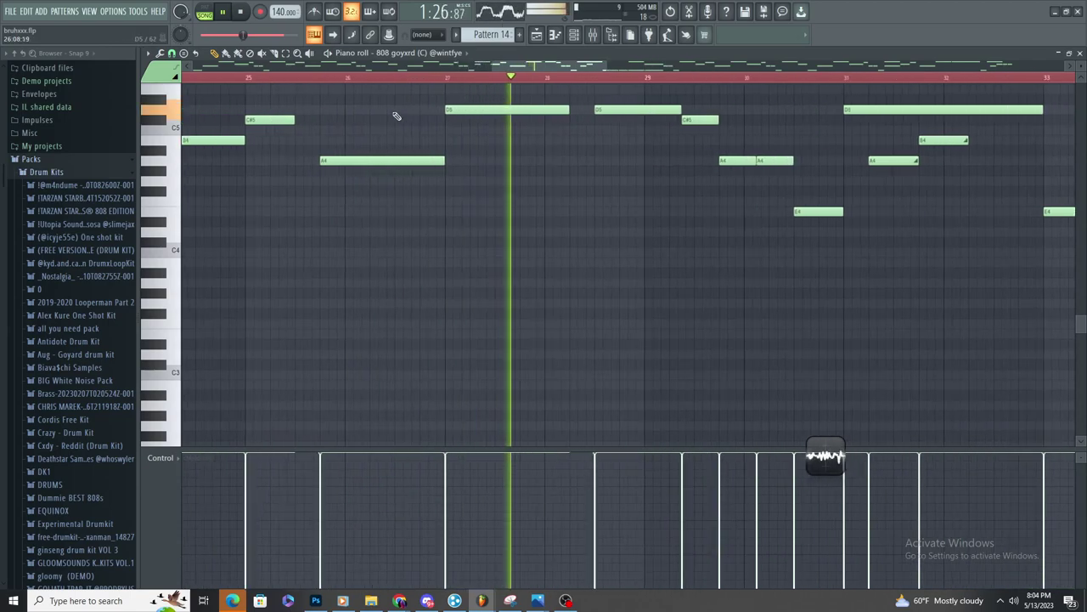
click(401, 111)
click(299, 78)
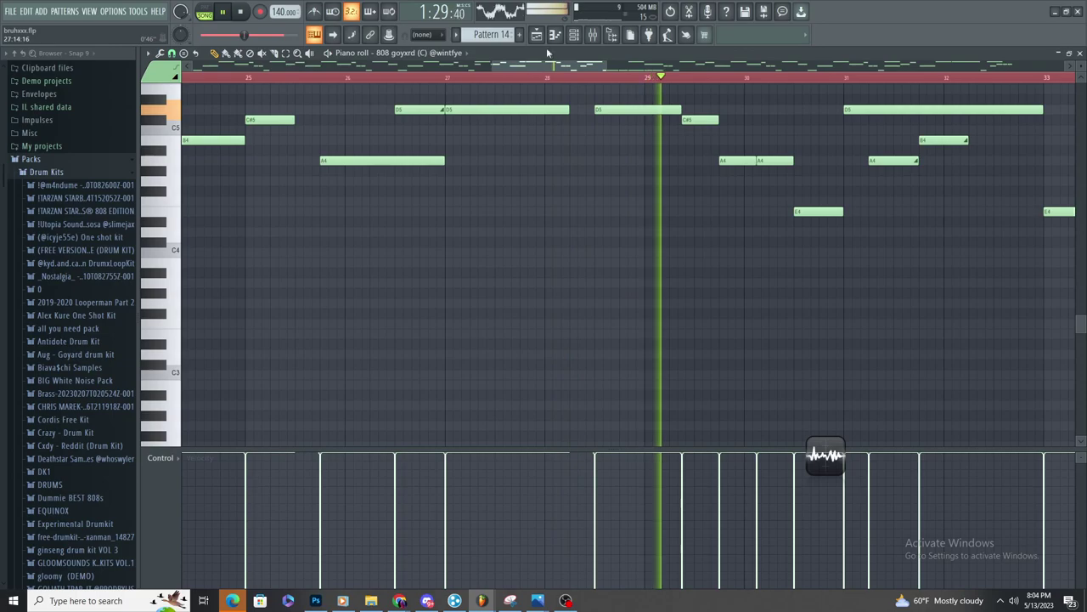
Check the arrangement in the playlist around bars 53 to 57 and reopen Pattern 14's 808 notes in the piano roll
key(F5)
scroll(538, 192, down, 3)
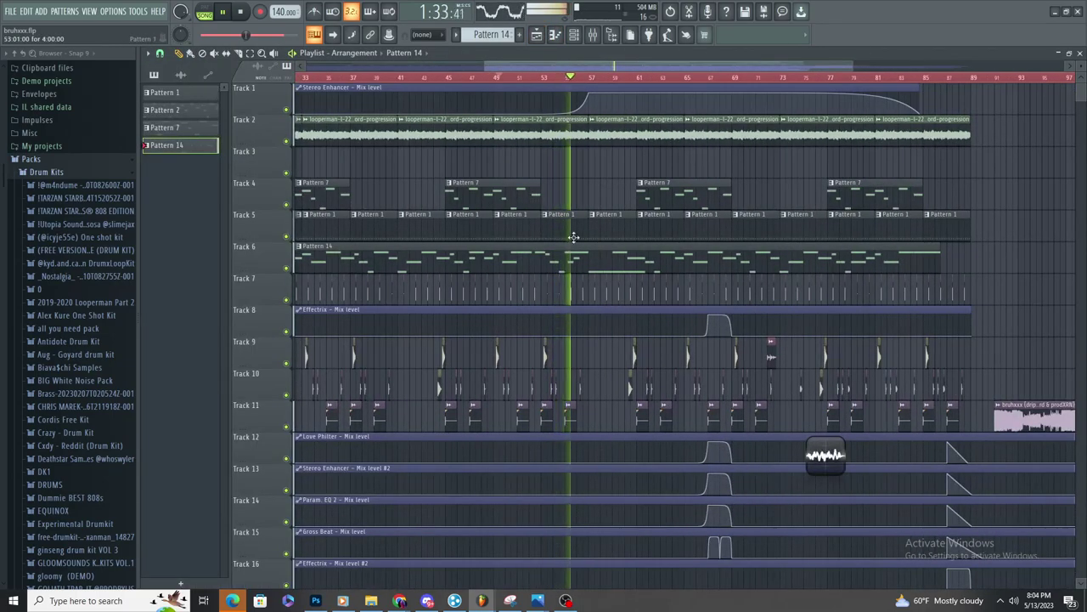
scroll(579, 246, down, 2)
scroll(726, 238, up, 4)
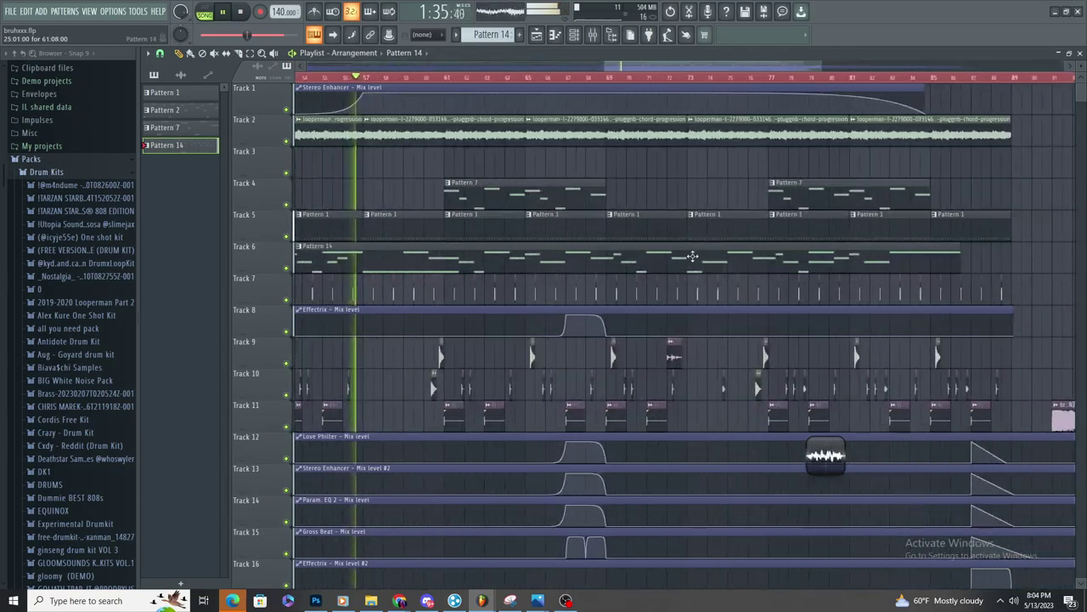
scroll(672, 266, down, 2)
double_click(672, 267)
scroll(666, 269, down, 7)
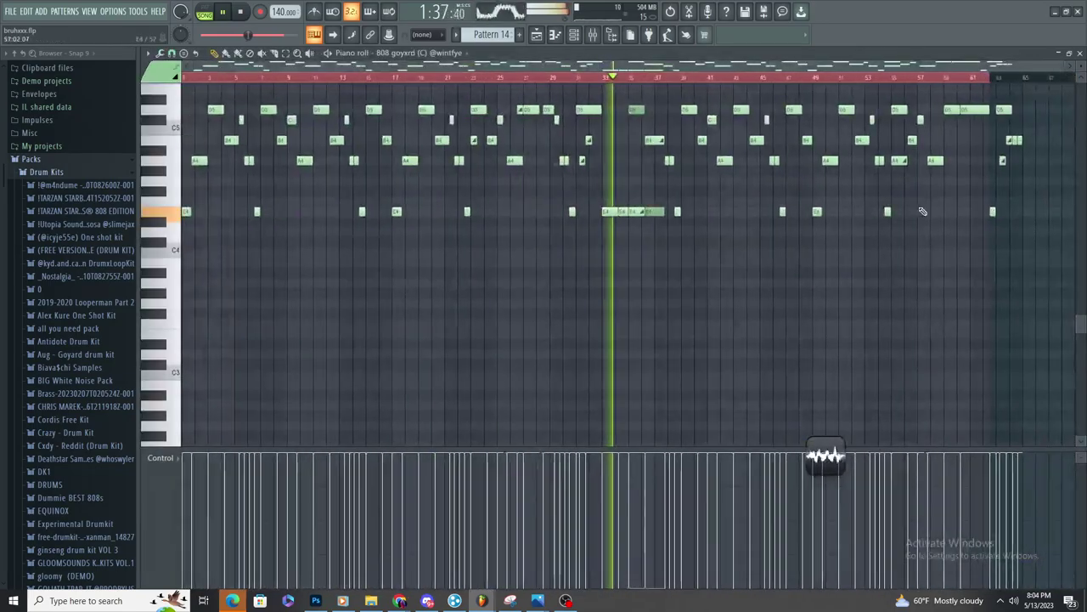
Add a two-beat D5 slide note leading into bar 59 of Pattern 14's 808 notes
scroll(923, 209, up, 1)
scroll(922, 207, up, 3)
key(ctrl+z)
scroll(865, 138, down, 3)
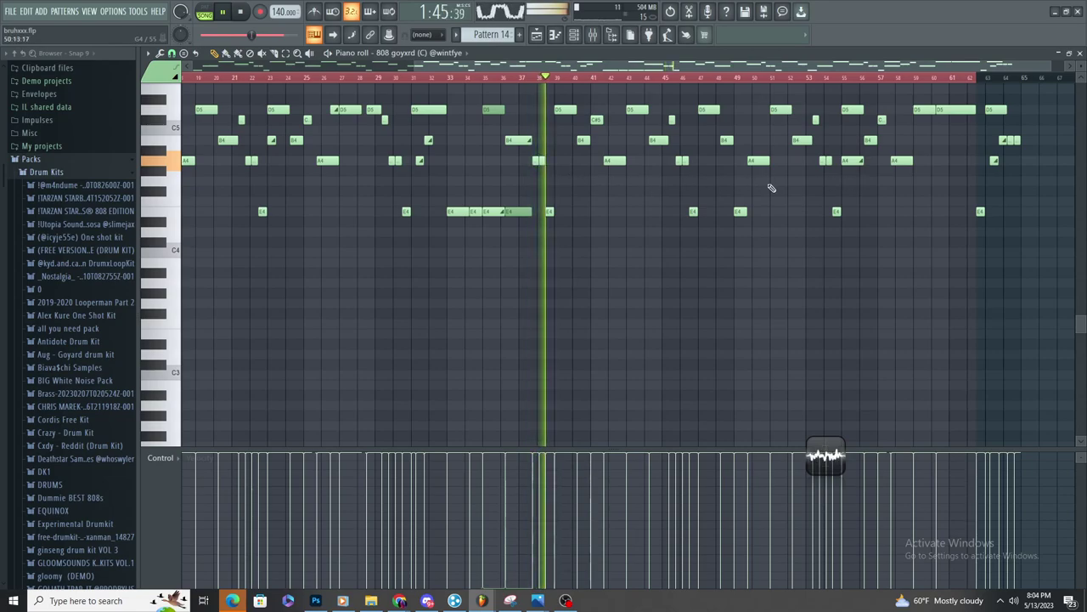
scroll(859, 185, up, 4)
scroll(852, 233, down, 4)
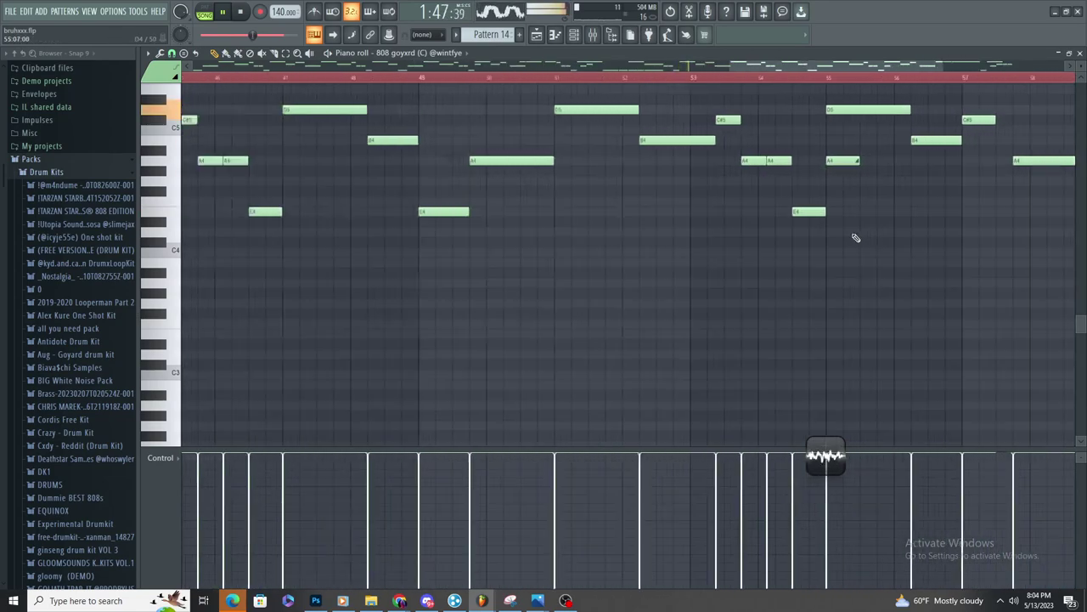
scroll(987, 204, up, 3)
click(920, 102)
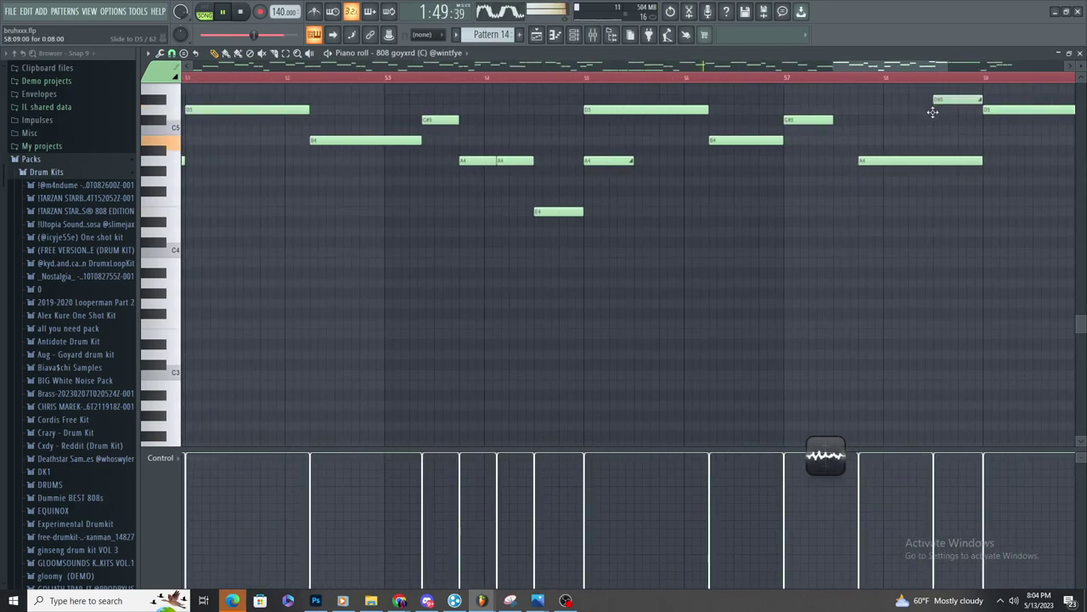
scroll(813, 245, down, 3)
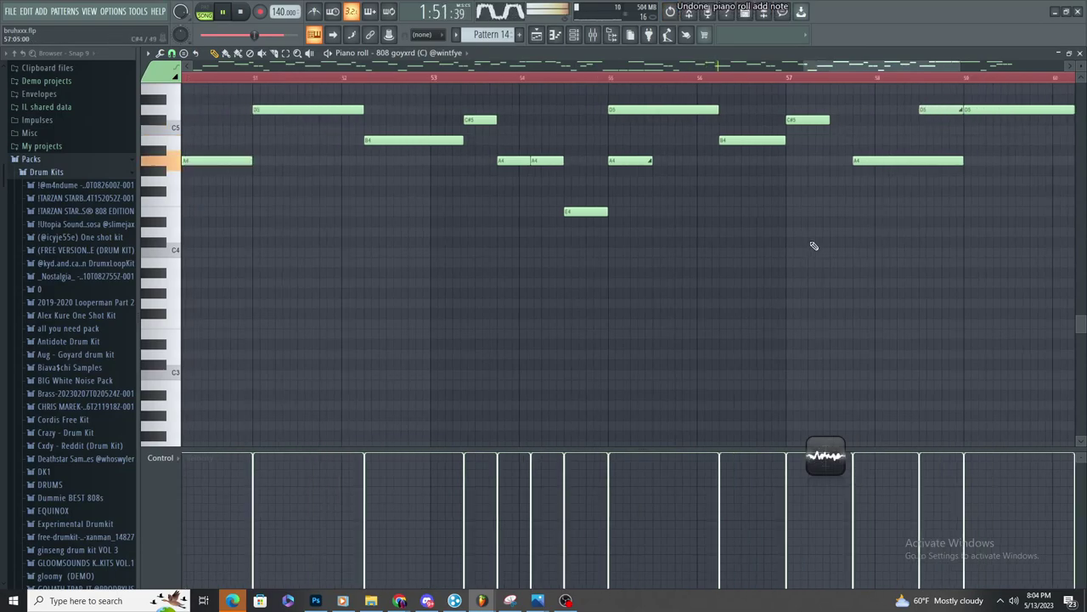
scroll(318, 150, up, 2)
scroll(316, 151, up, 2)
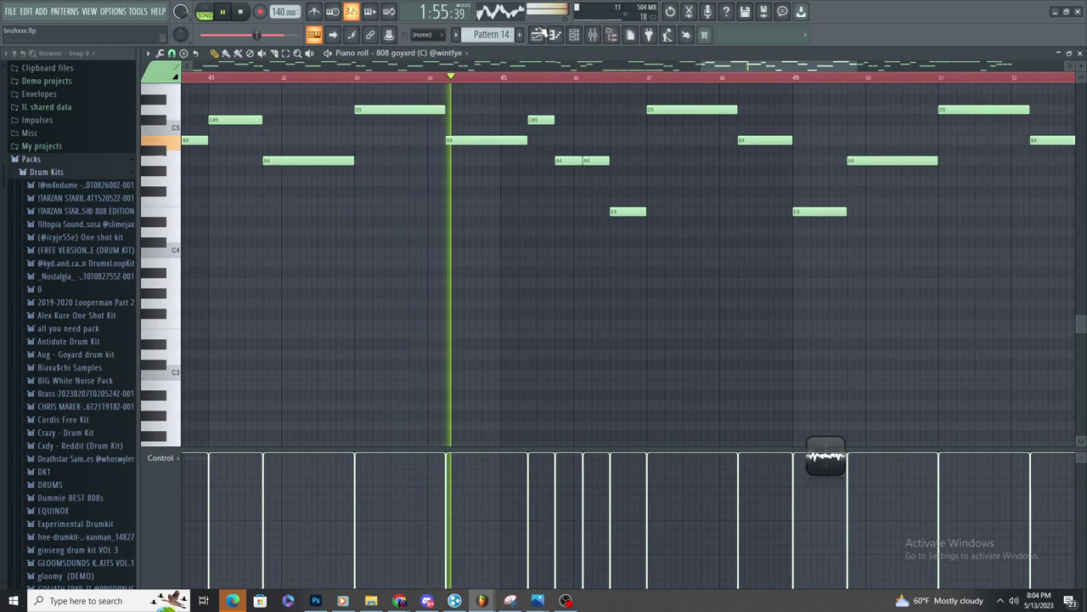
Return to the playlist and listen to the arrangement up to about bar 79
click(544, 35)
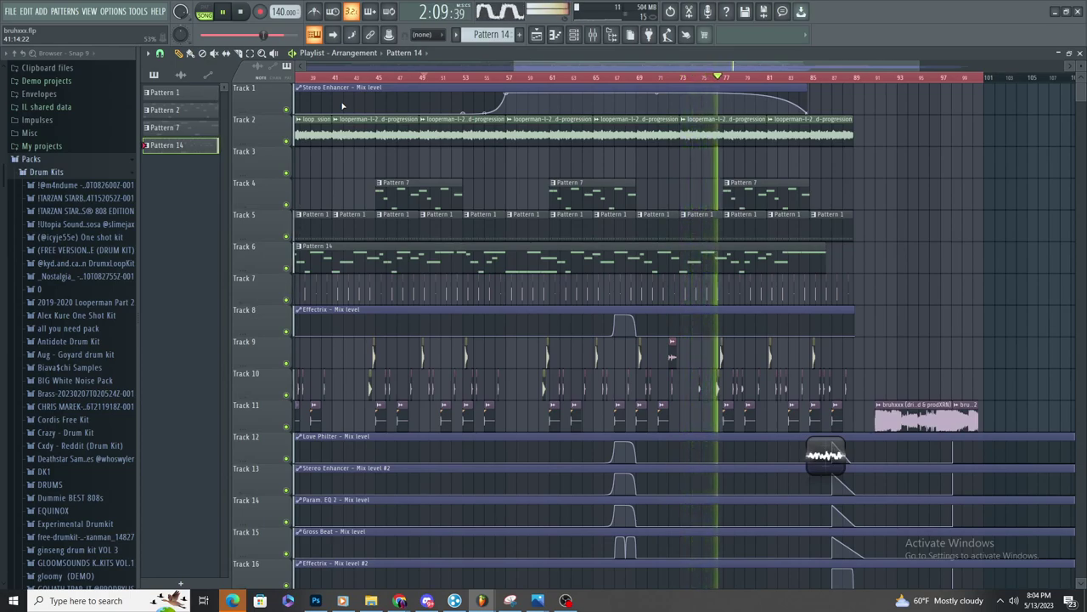
click(1011, 289)
right_click(1011, 289)
scroll(981, 239, down, 3)
scroll(981, 240, up, 4)
click(860, 287)
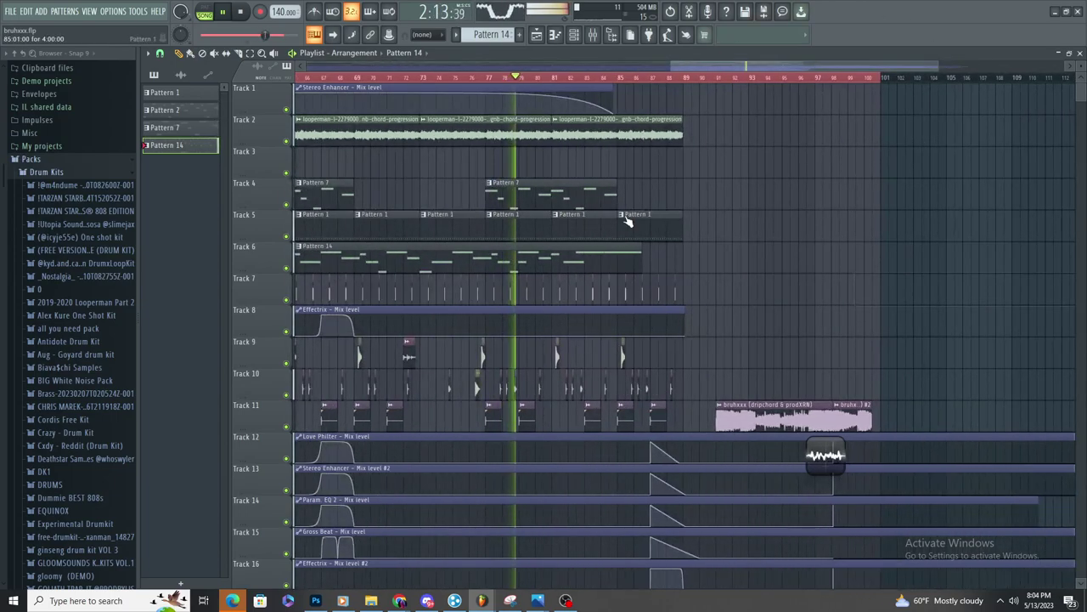
Add an extra horsewithouteyes clap on Track 7 one beat before bar 81 and make it a unique clip
scroll(438, 87, up, 3)
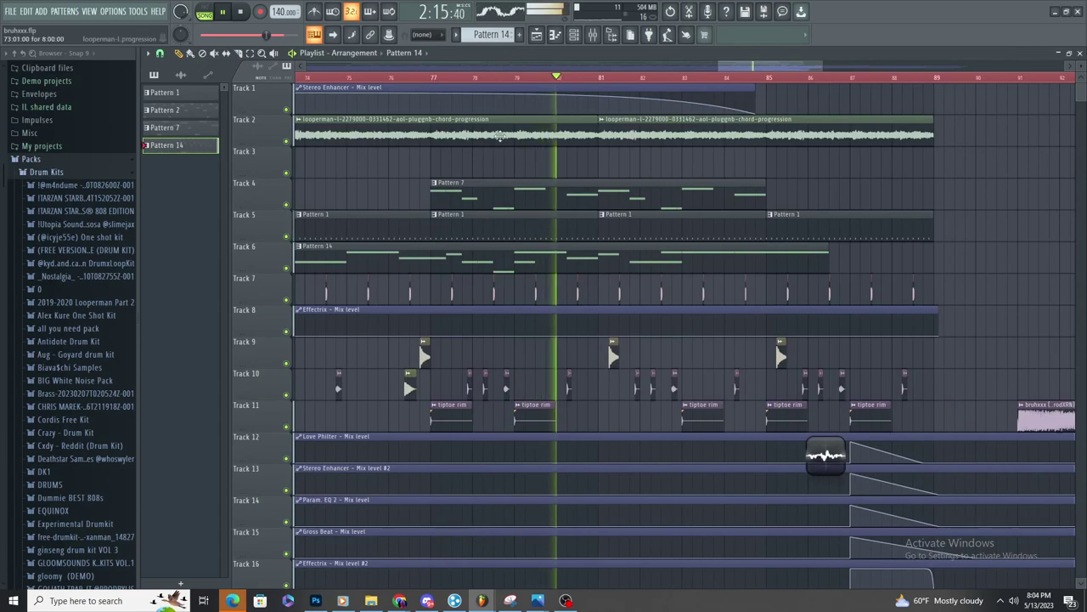
click(497, 78)
scroll(556, 277, up, 3)
click(563, 287)
key(ctrl+z)
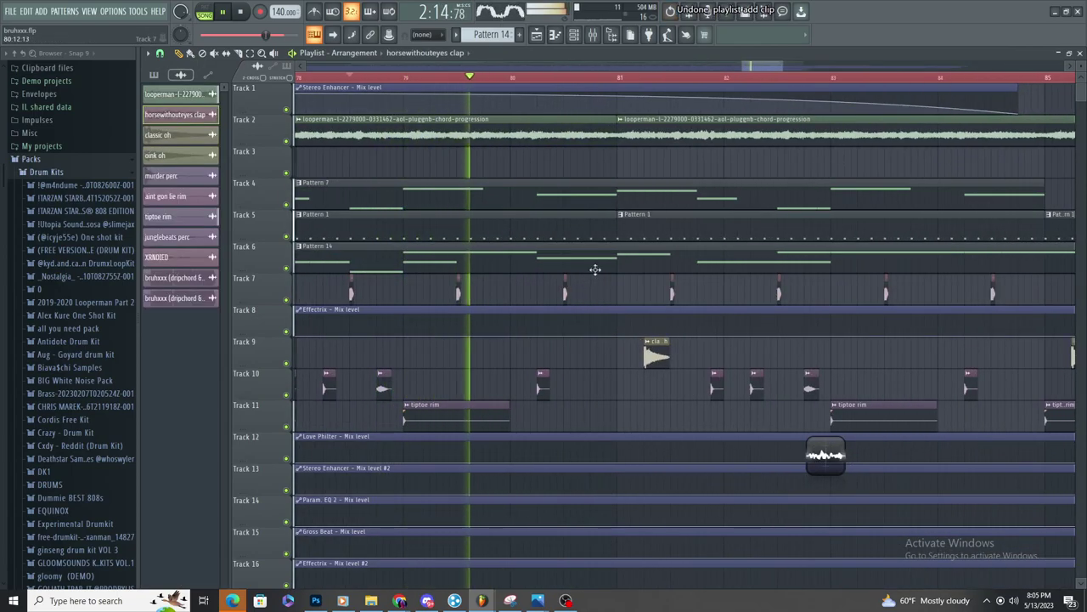
scroll(583, 293, up, 4)
right_click(576, 281)
click(601, 363)
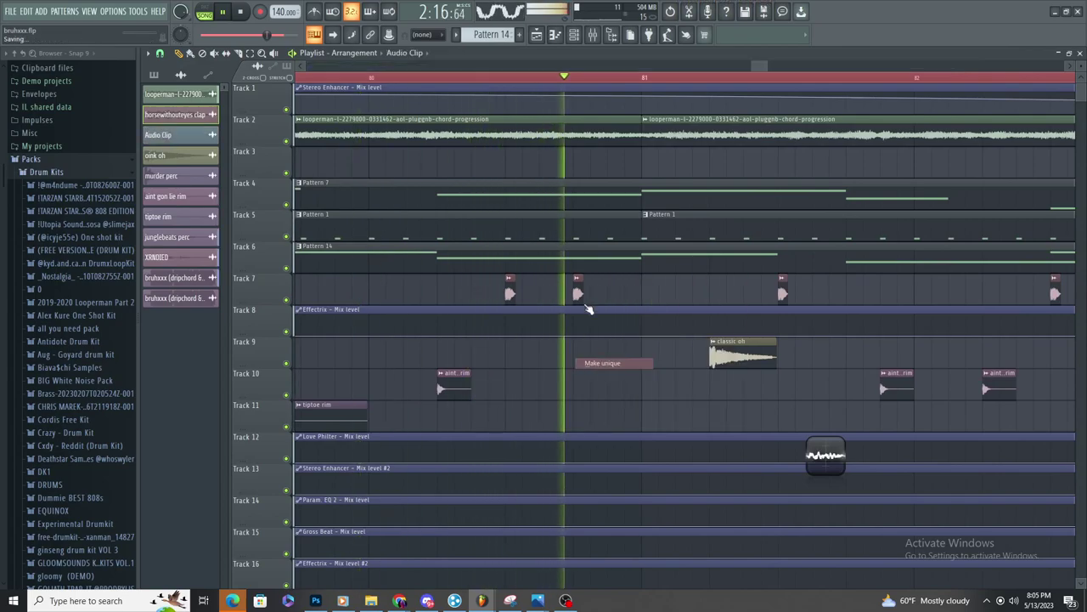
Set the unique clap's quick fade out to 16% and listen from about bar 78 to the end of the arrangement
double_click(579, 280)
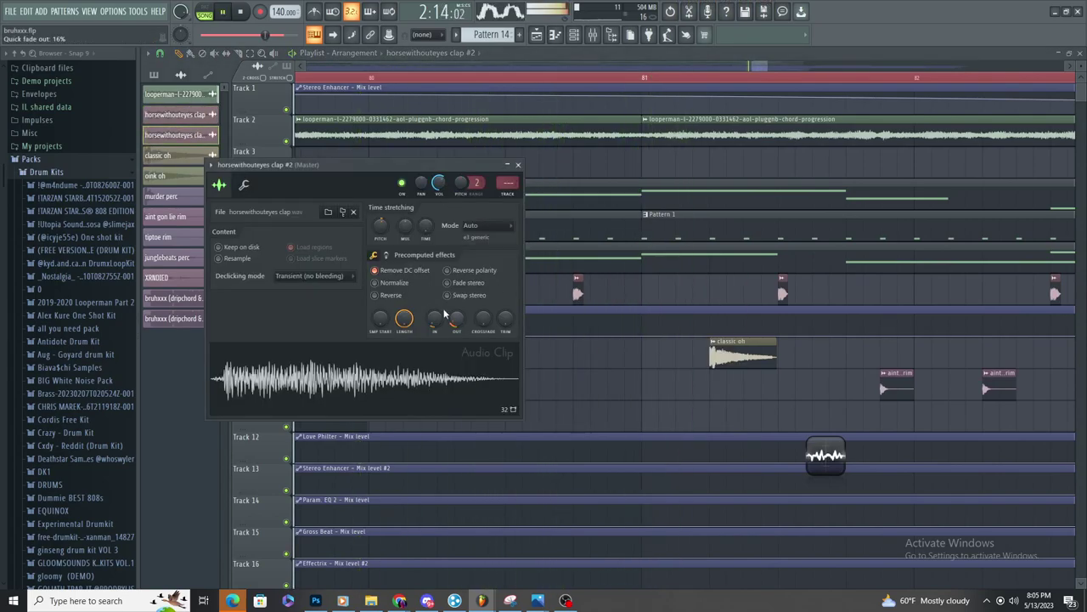
right_click(587, 384)
scroll(586, 384, down, 3)
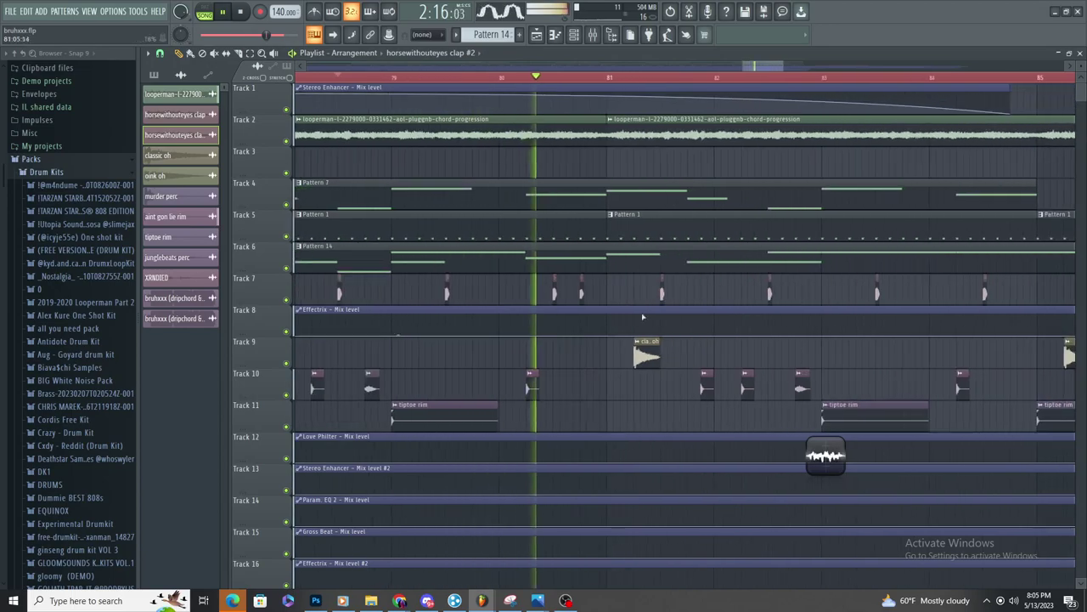
scroll(611, 290, up, 2)
scroll(481, 286, down, 4)
scroll(501, 282, up, 3)
scroll(487, 299, down, 4)
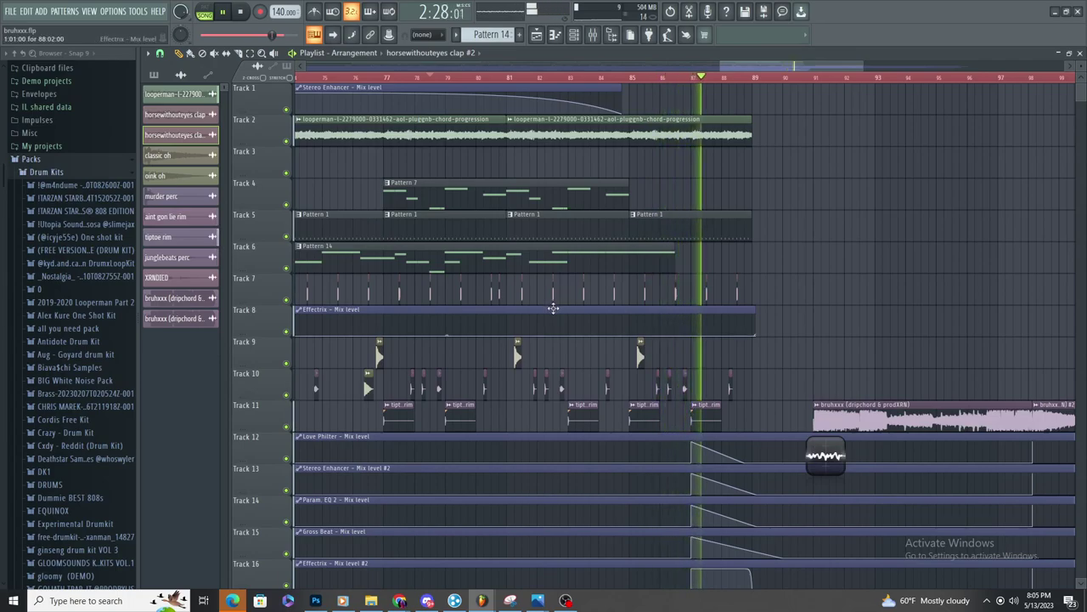
scroll(714, 379, down, 4)
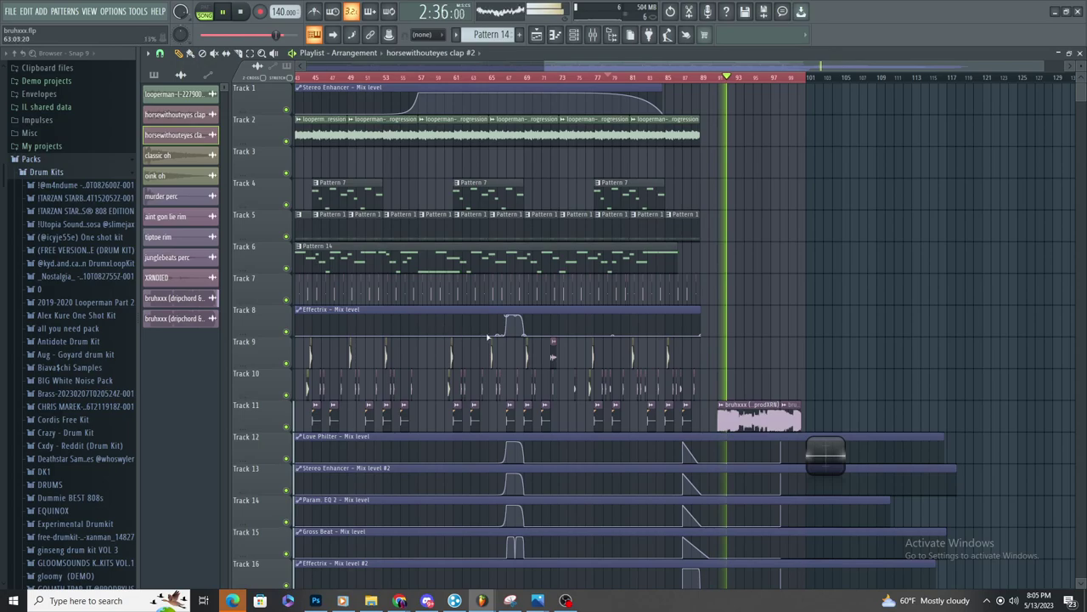
scroll(459, 339, down, 3)
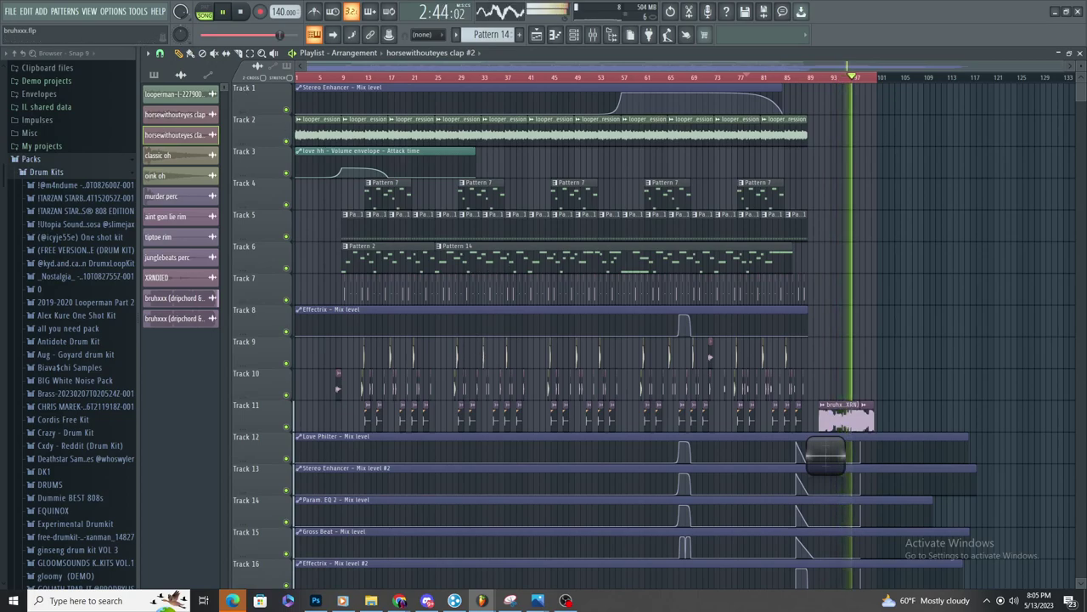
Export the arrangement as 32-bit float WAV and 320 kbps MP3, named bruhxxx (dripchord & prodXRN)z
click(5, 12)
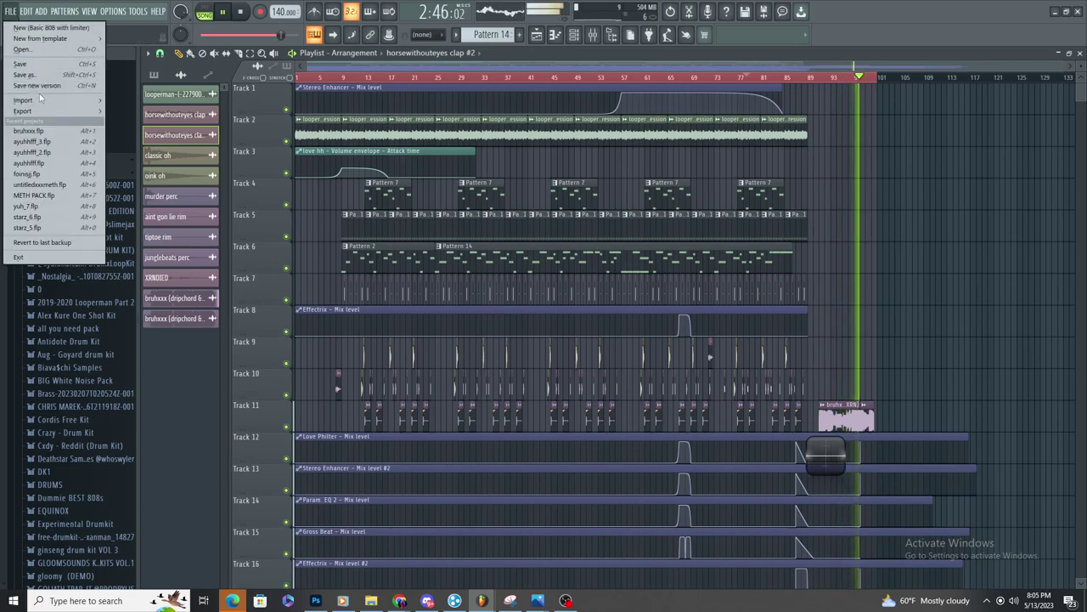
mouse_move(34, 110)
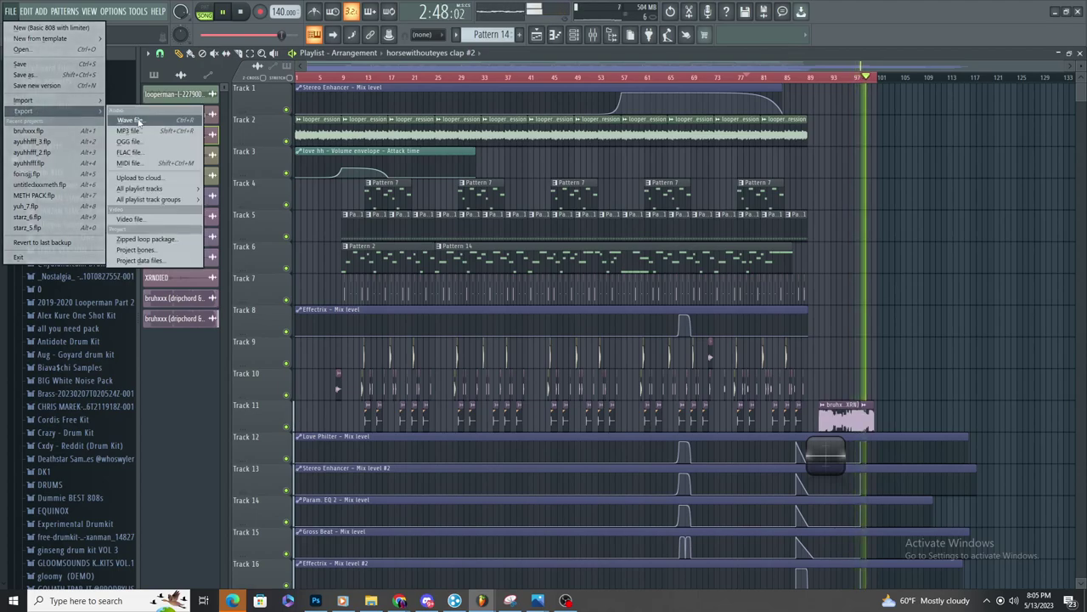
click(138, 121)
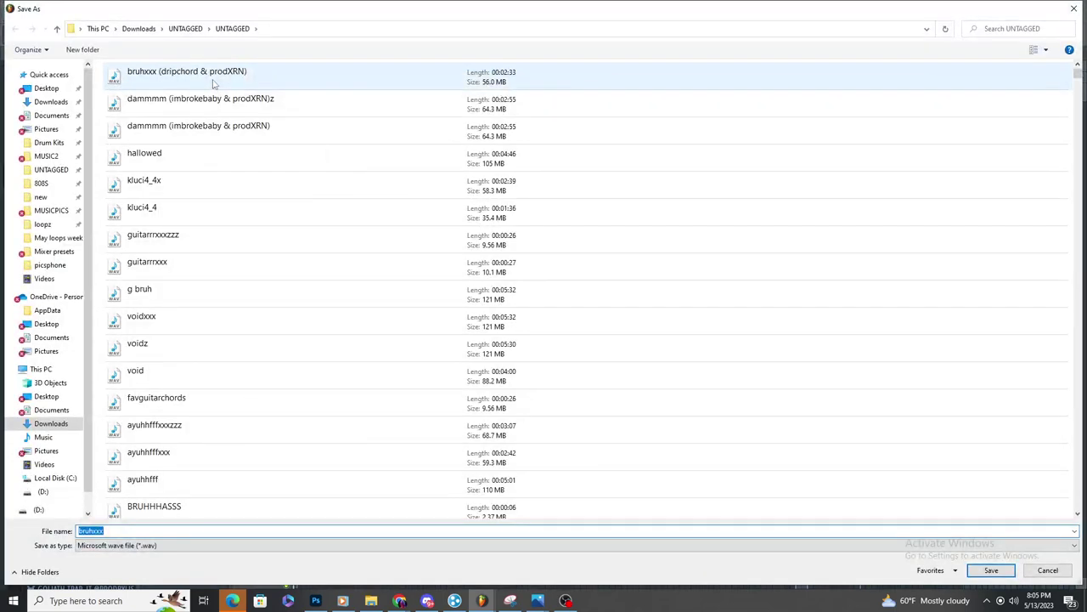
click(216, 85)
click(199, 532)
click(199, 532)
text(z)
key(Return)
key(Return)
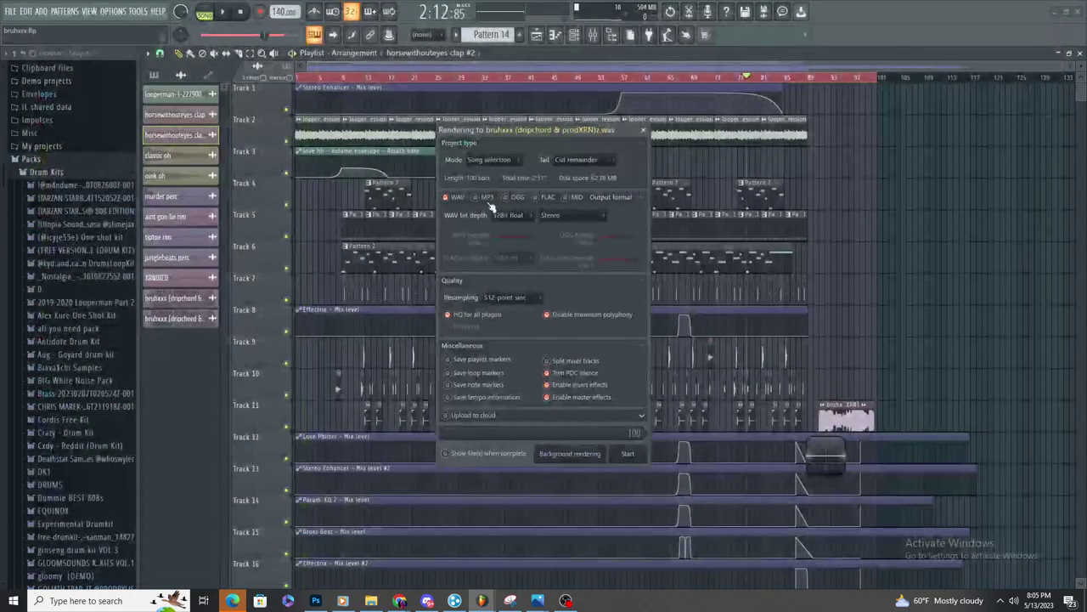
click(627, 455)
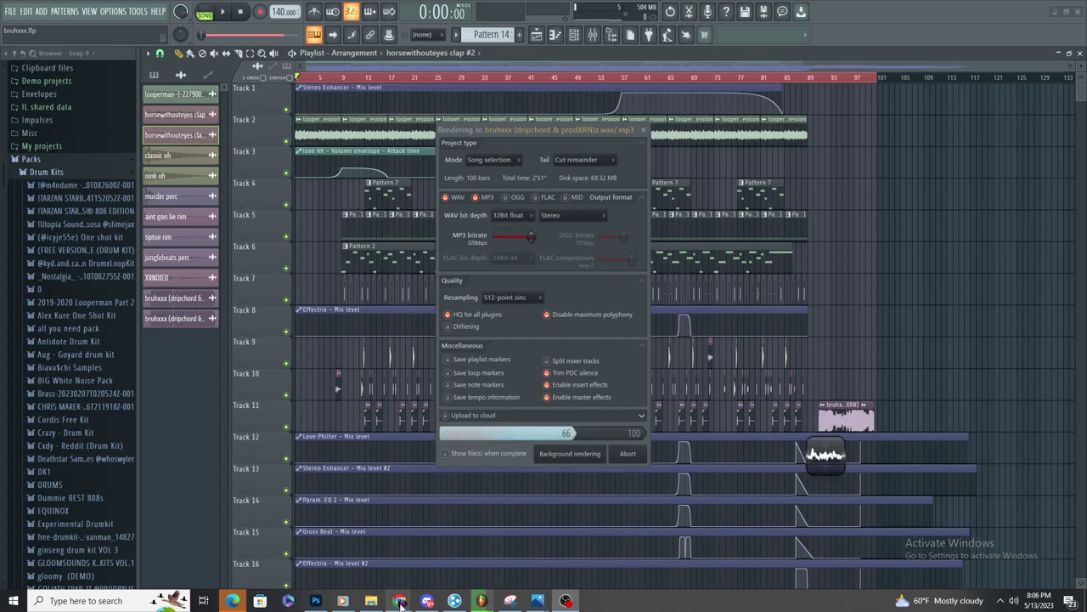
Close the Snipping Tool while the export renders
mouse_move(400, 601)
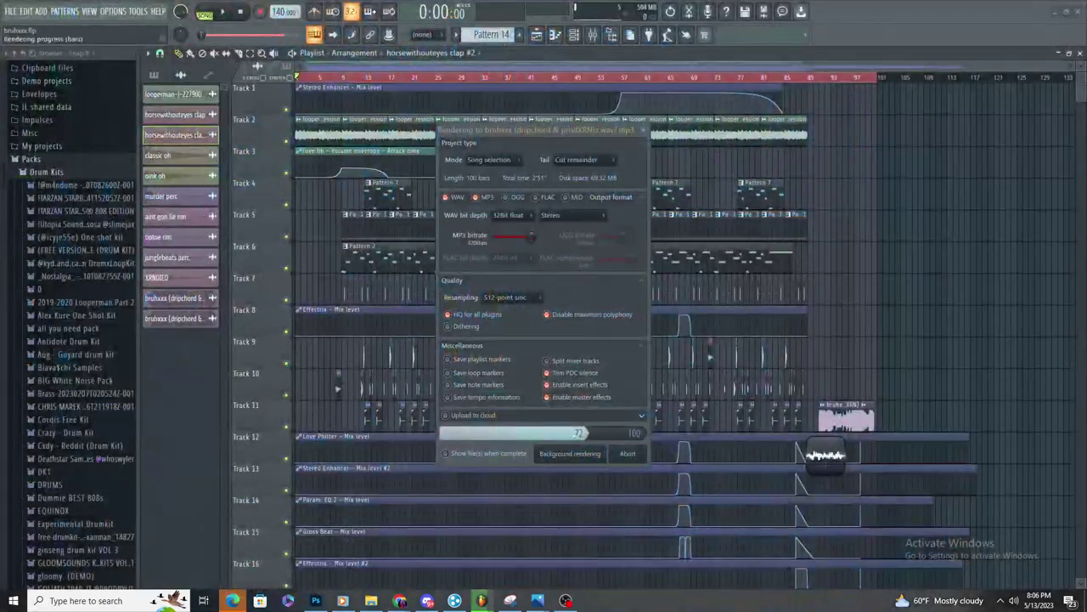
mouse_move(510, 601)
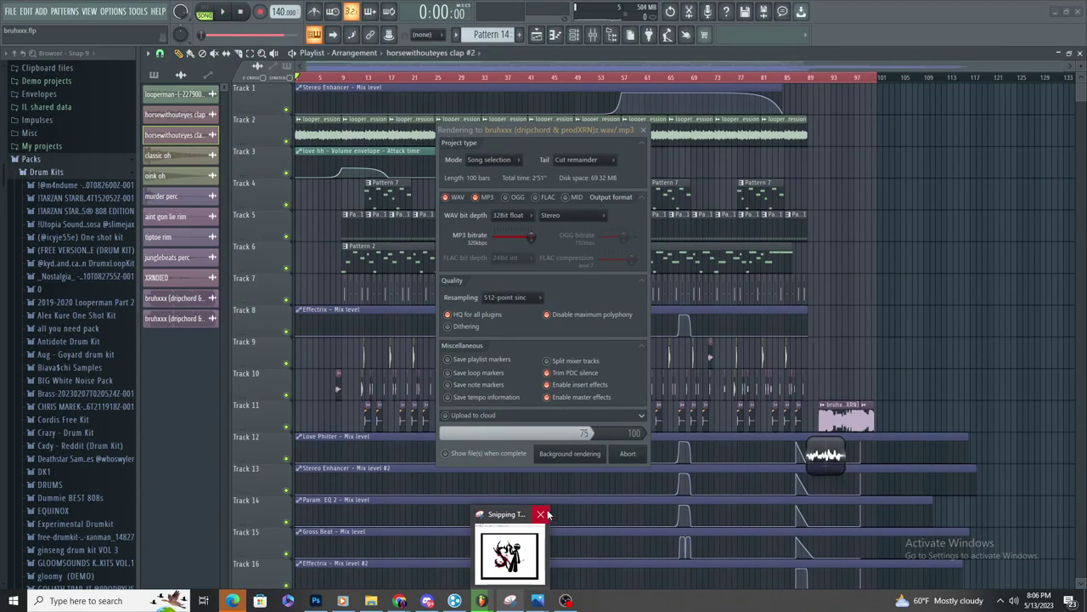
click(545, 514)
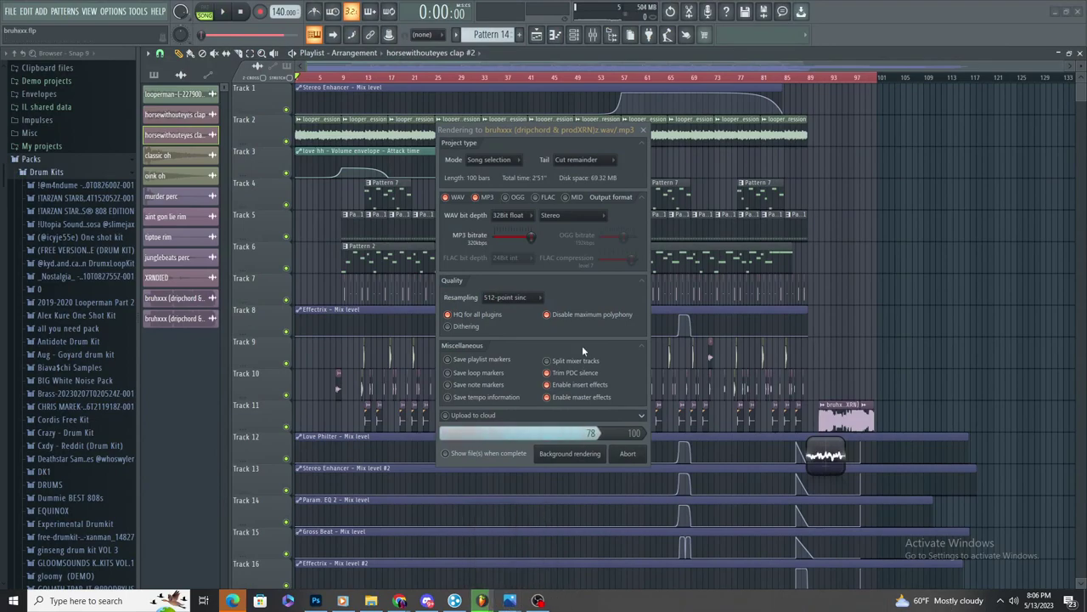
Quit unneeded background apps running in the system tray
click(1002, 601)
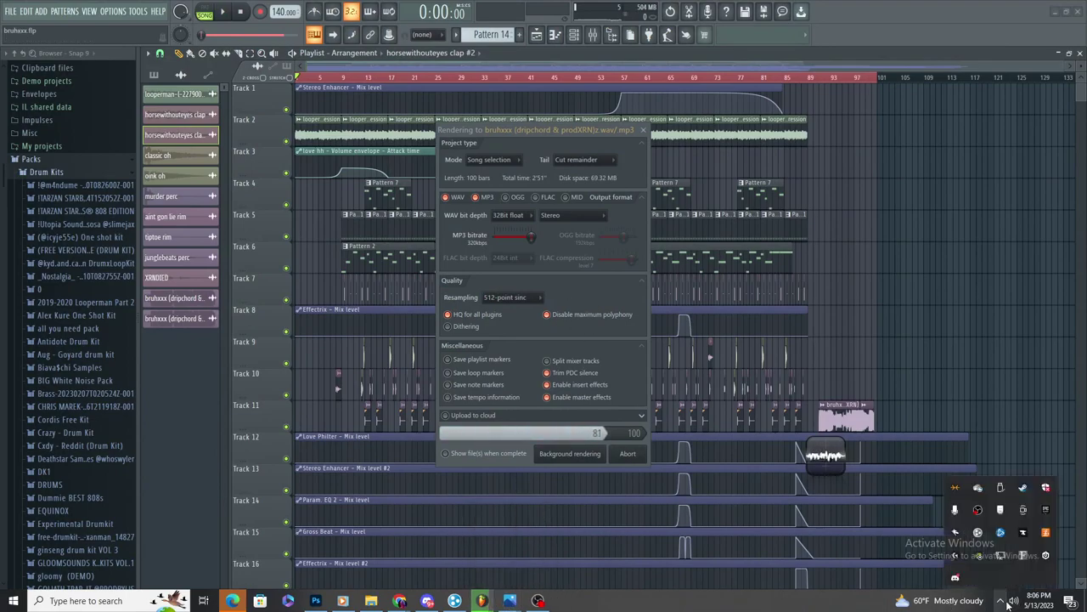
right_click(1044, 516)
click(1047, 538)
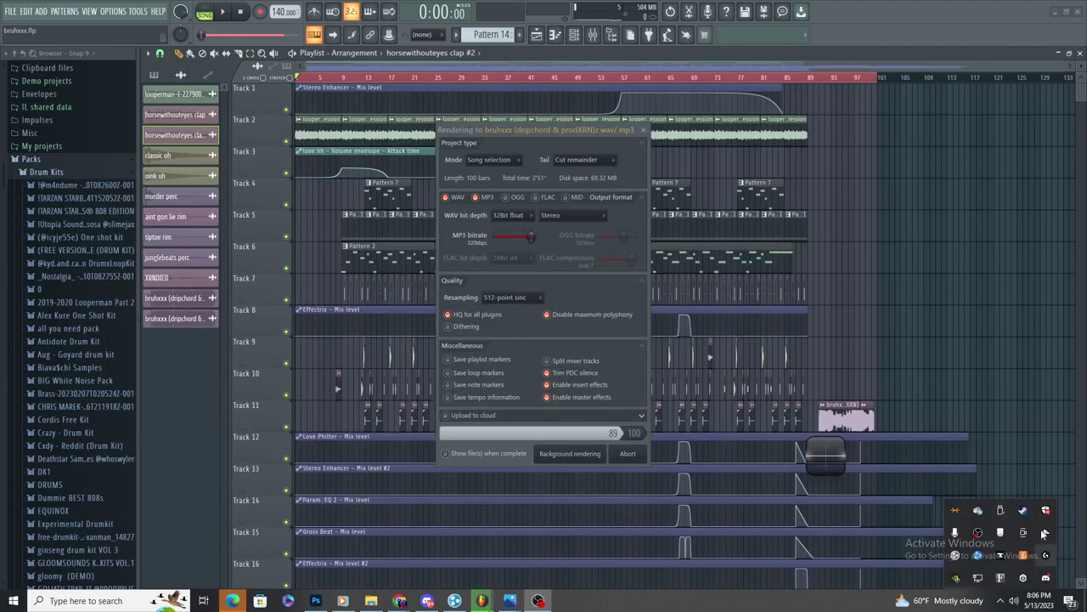
right_click(957, 557)
click(984, 550)
right_click(977, 556)
click(989, 554)
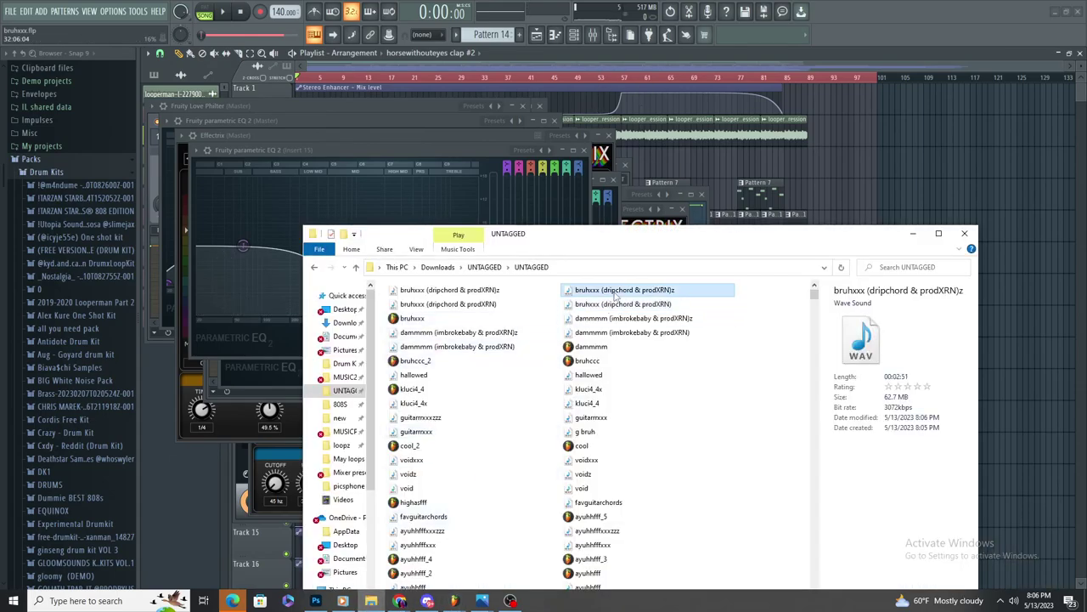
Play the exported WAV bruhxxx (dripchord & prodXRN)z from the UNTAGGED folder and switch to OBS
double_click(616, 293)
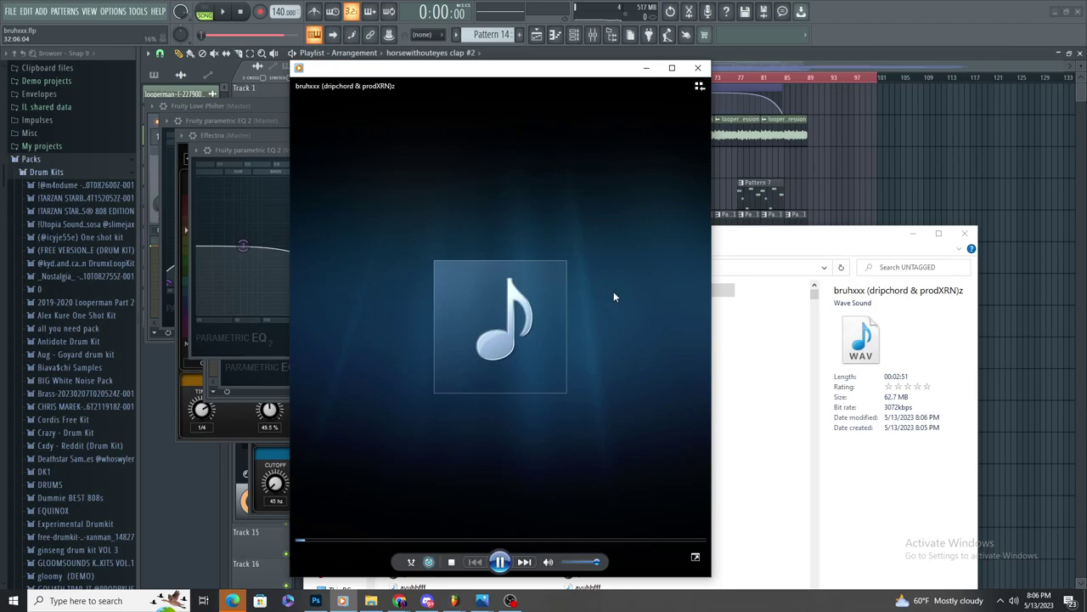
click(724, 293)
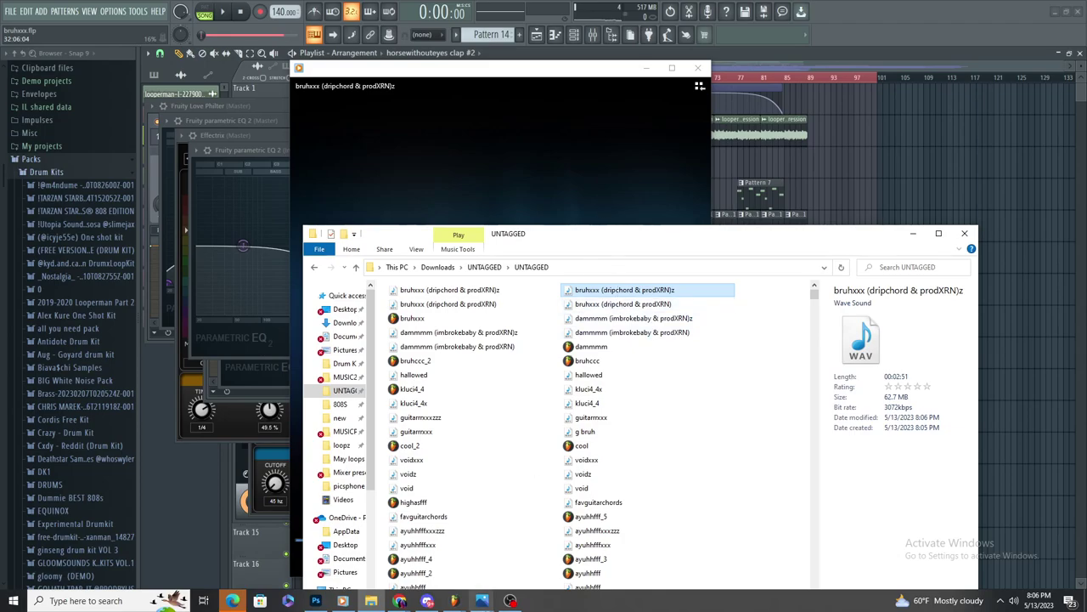
mouse_move(506, 601)
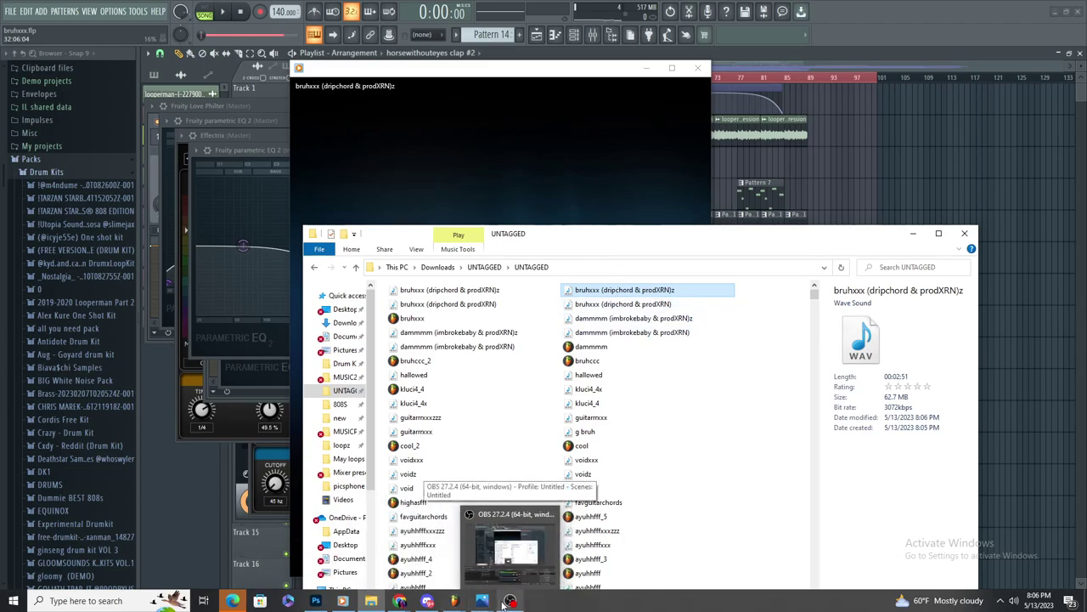
click(506, 601)
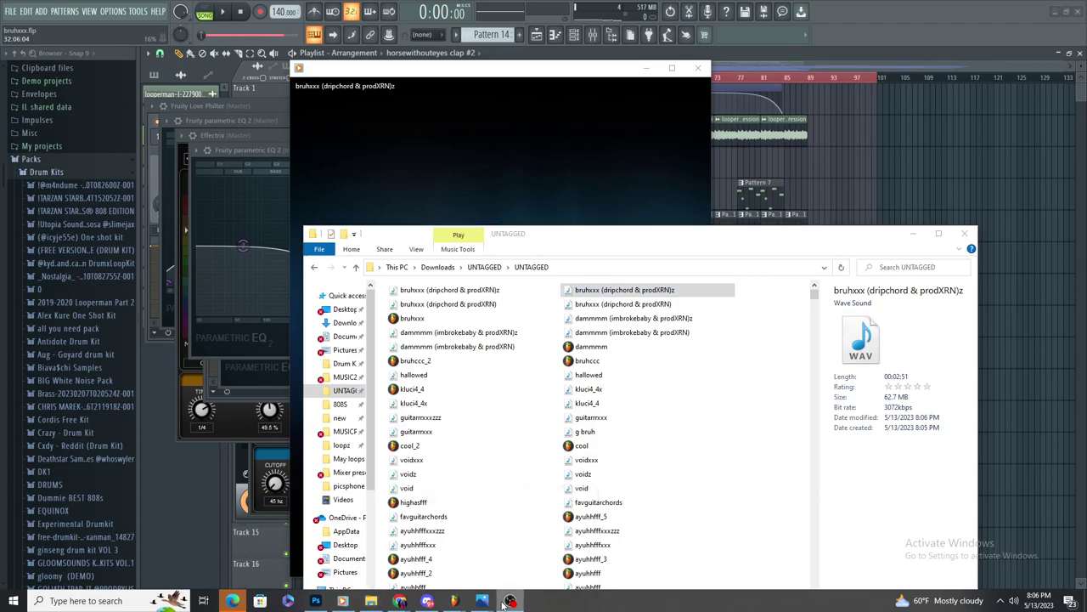